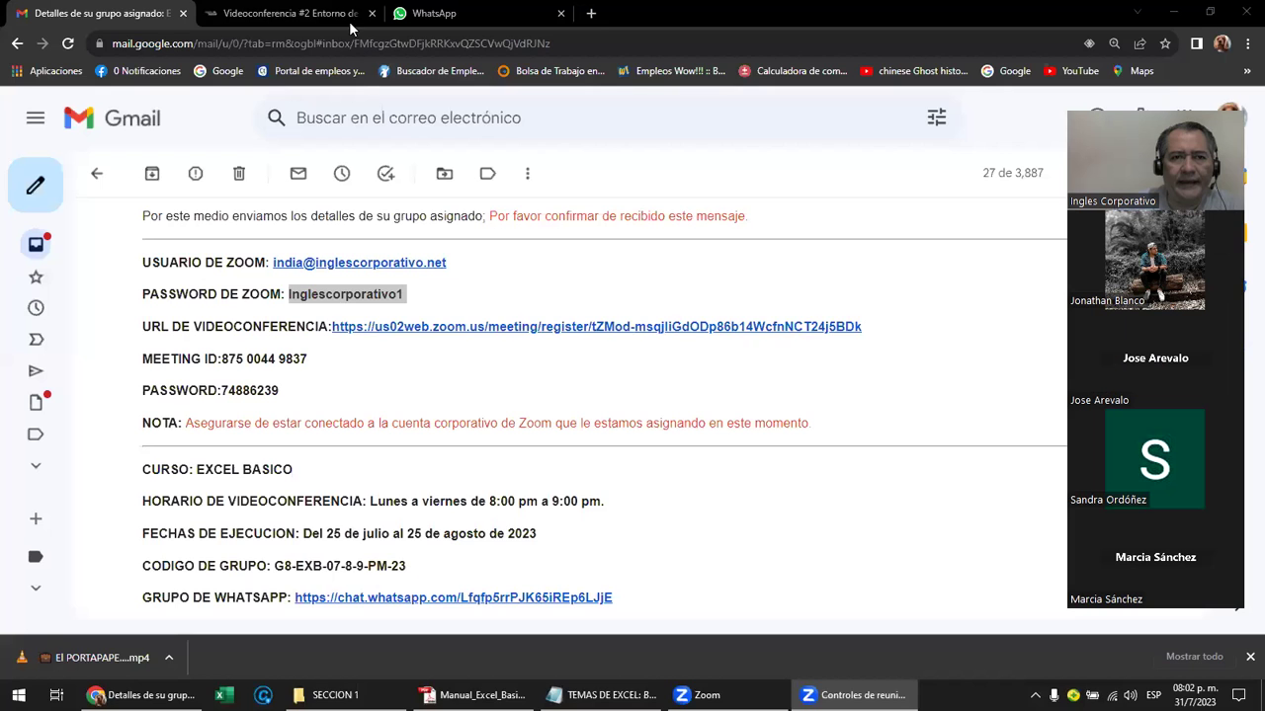
Switch to the Videoconferencia #2 Entorno de trabajo de Excel lesson and zoom it out to 80%
click(290, 14)
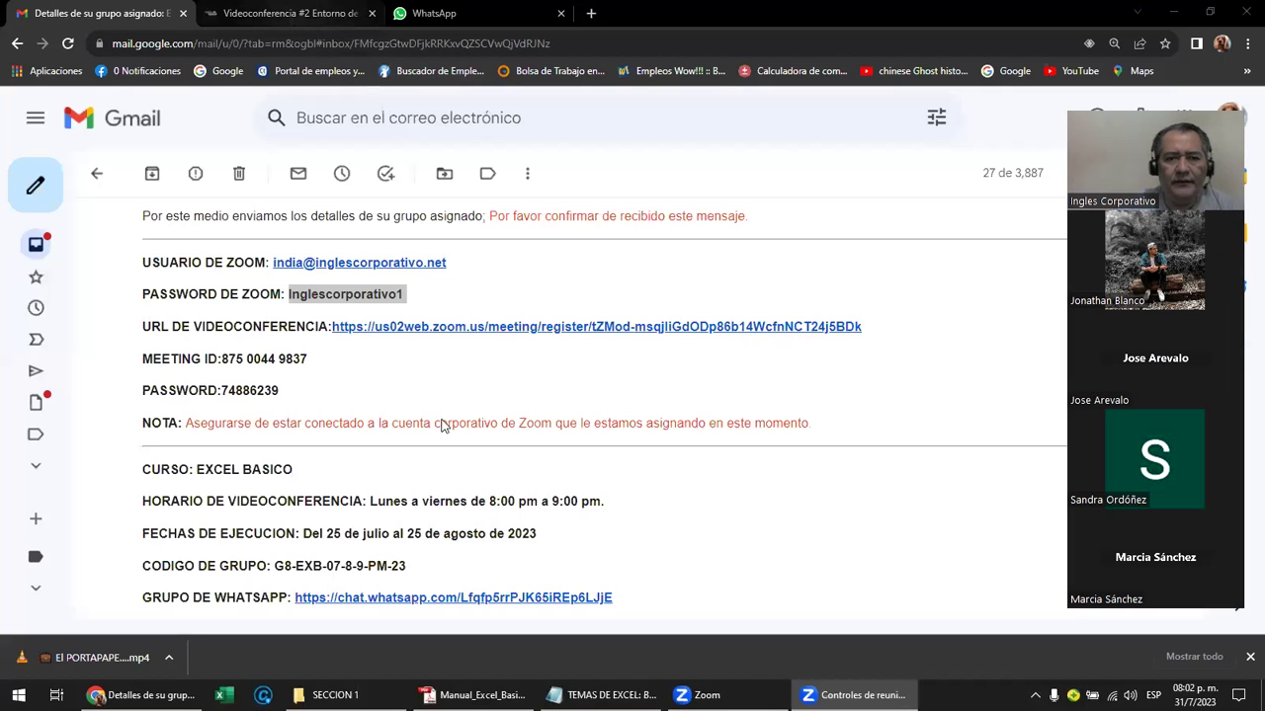
key(ctrl+minus)
key(ctrl+minus)
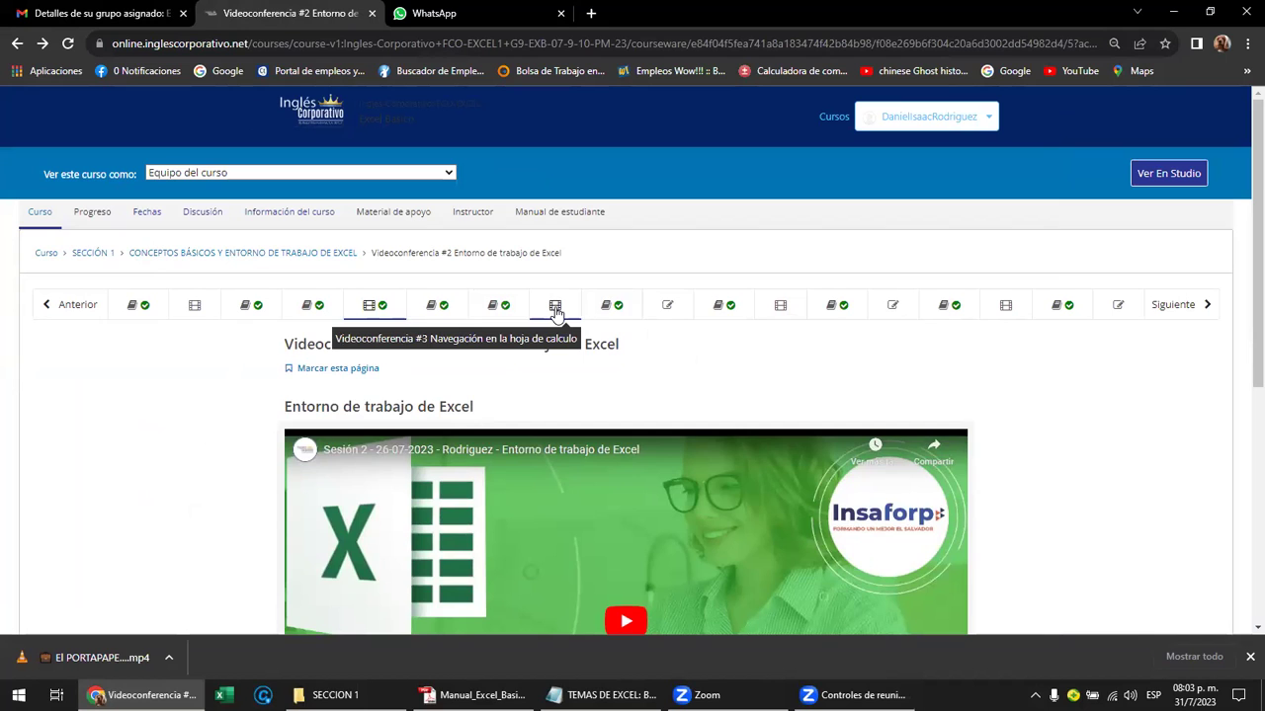
Pass through the Videoconferencia #3 Navegación unit and open the 1.4 Laboratorio 1 quiz
click(556, 309)
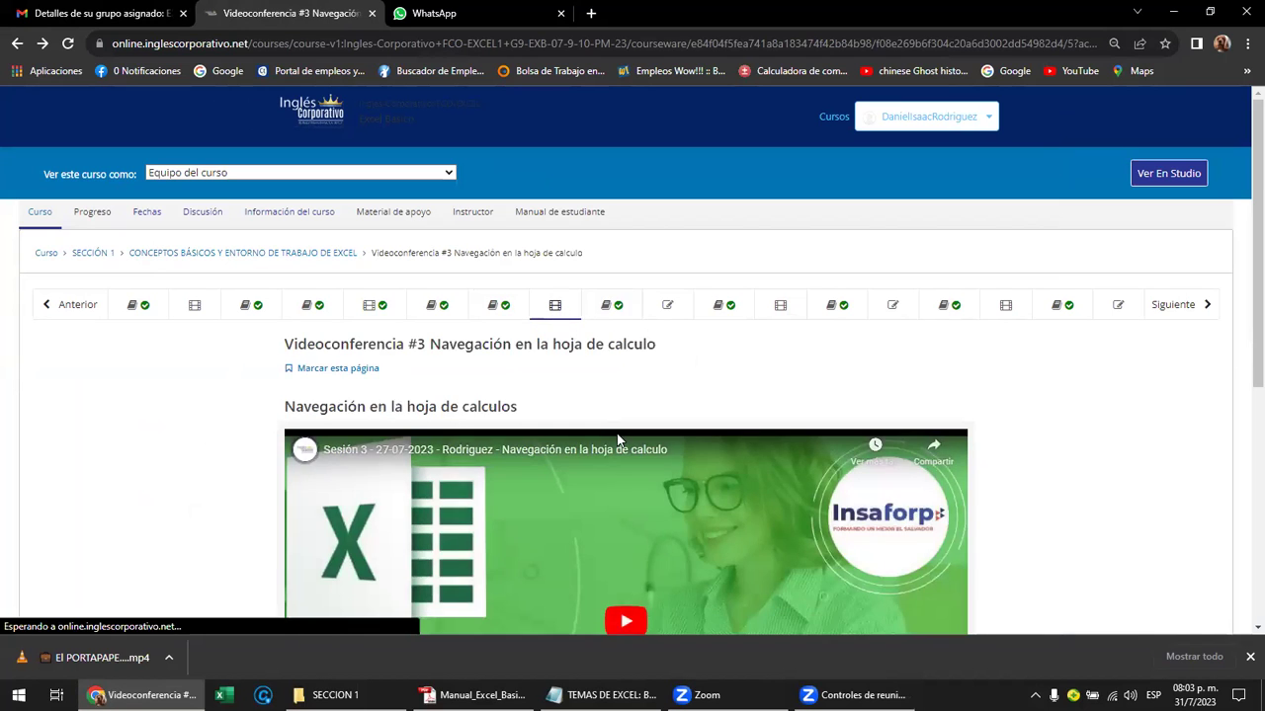
scroll(617, 438, down, 2)
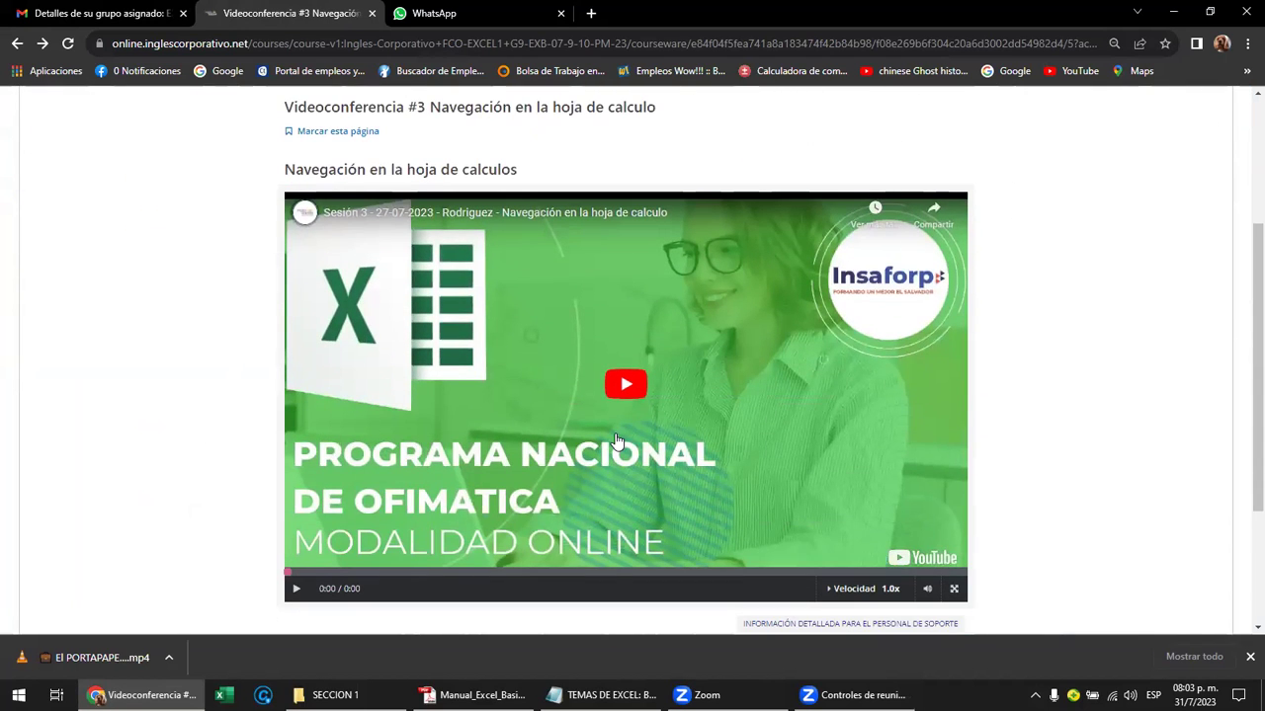
scroll(616, 440, up, 2)
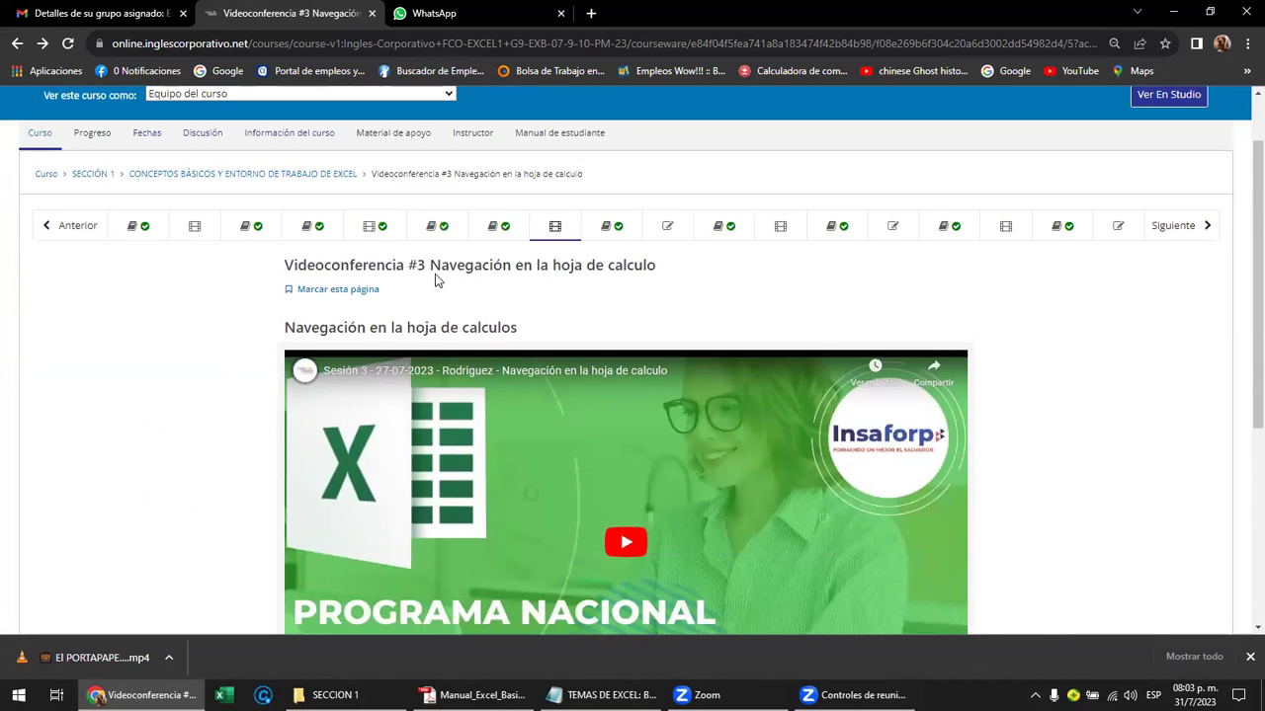
scroll(540, 335, down, 2)
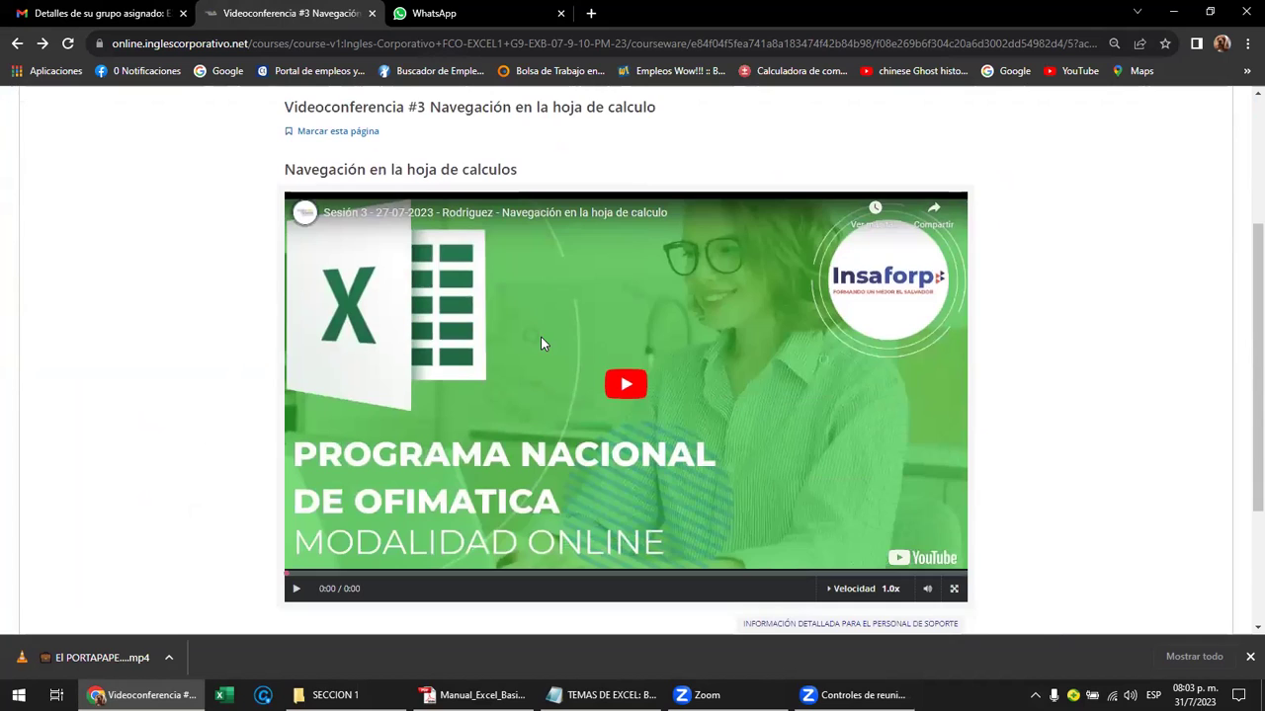
scroll(540, 344, up, 2)
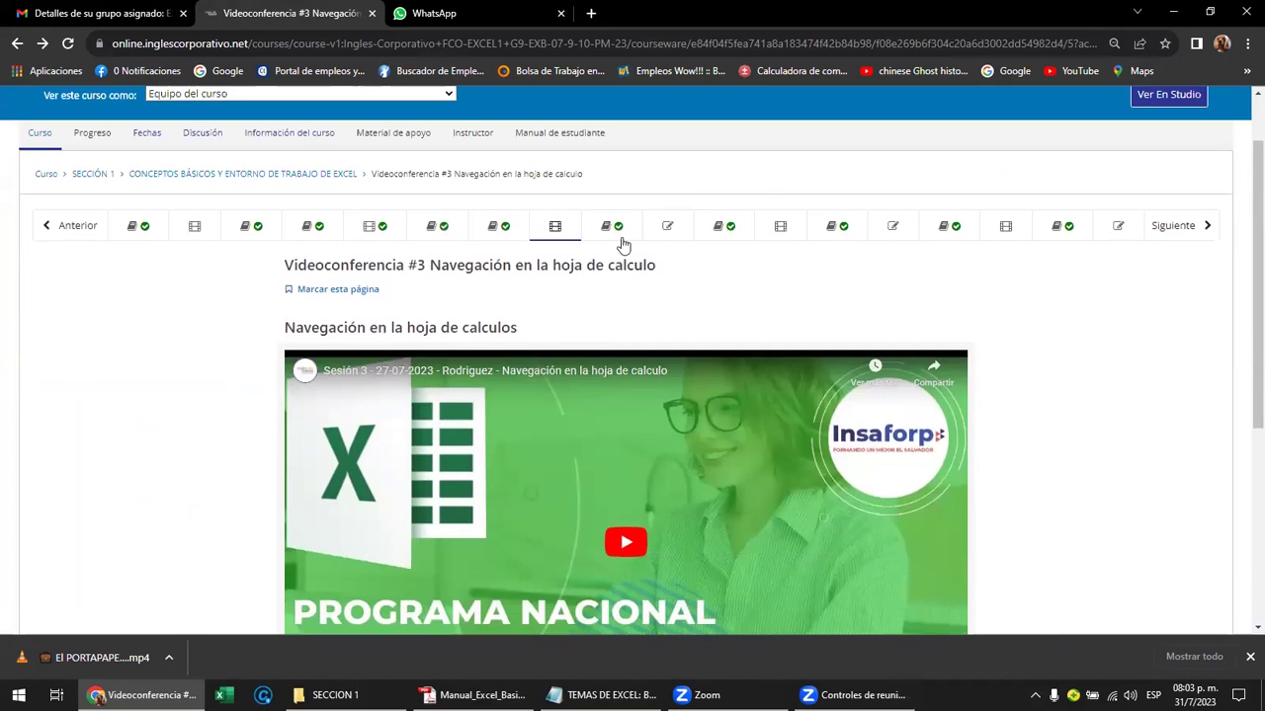
click(665, 228)
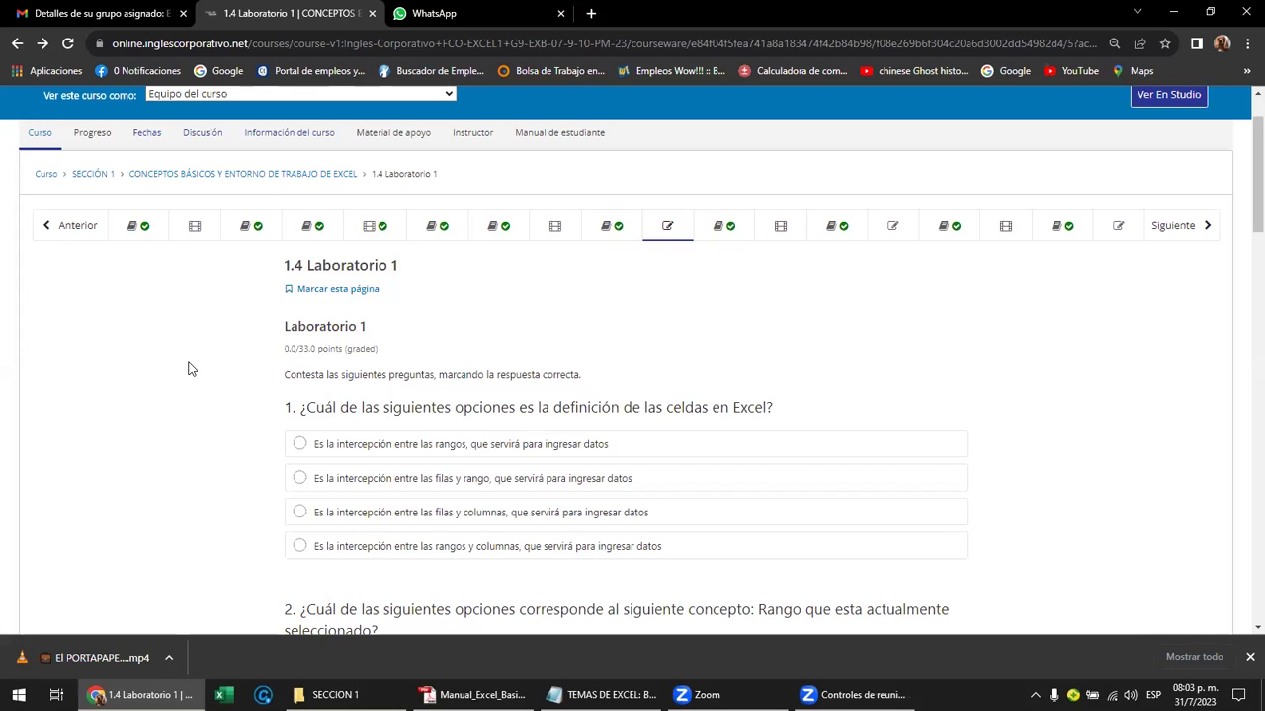
Set the 1.4 Laboratorio 1 quiz page zoom to 90% and return to the page top
key(ctrl+plus)
key(ctrl+plus)
key(ctrl+minus)
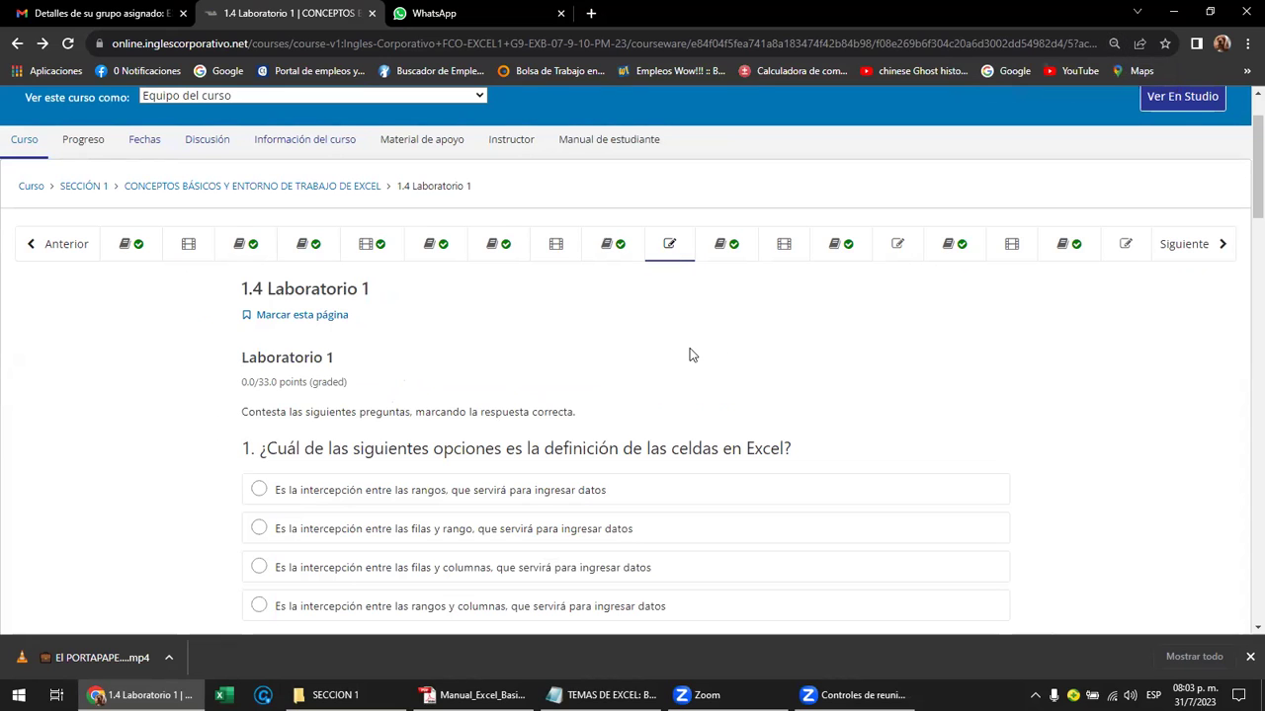
drag(658, 109, 681, 200)
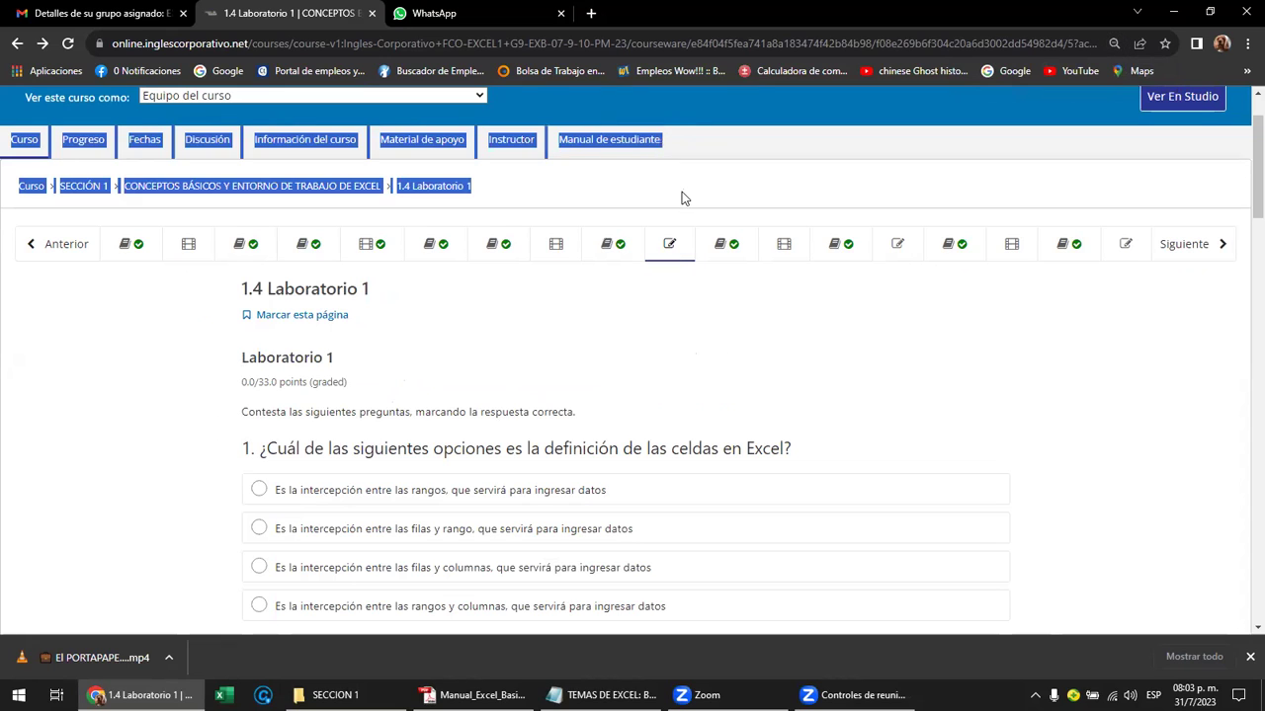
click(705, 372)
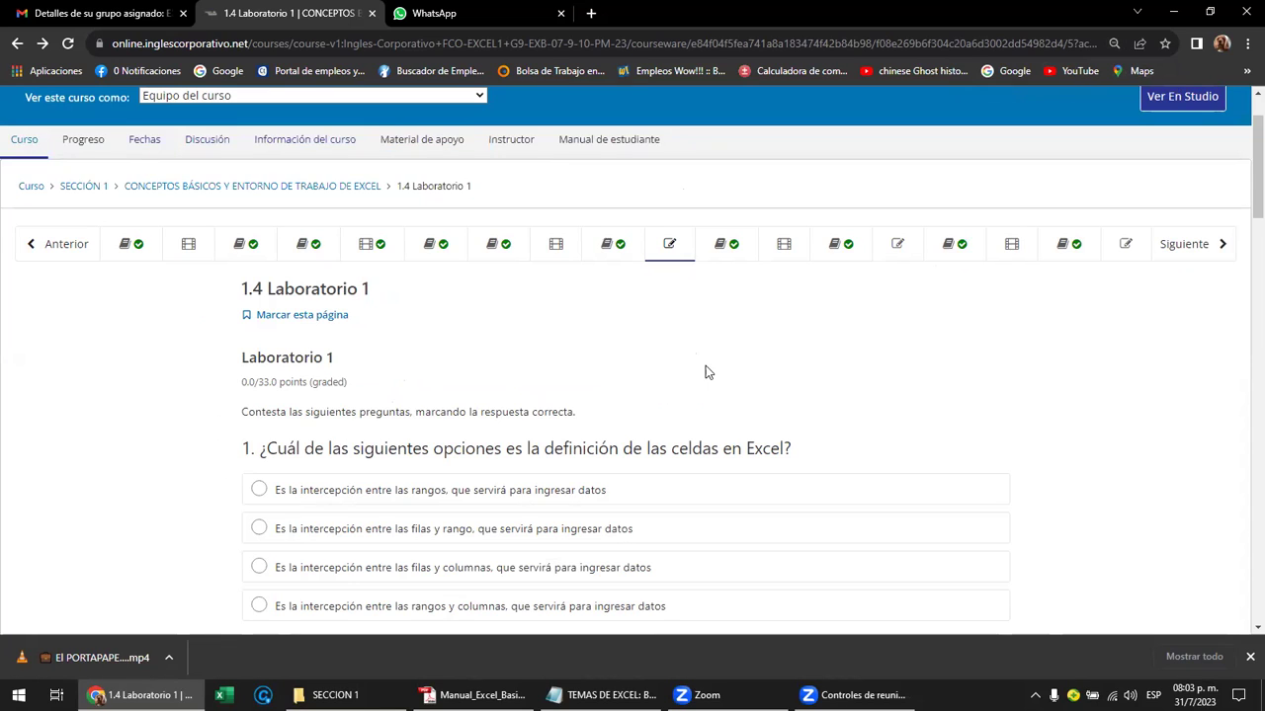
scroll(706, 371, up, 1)
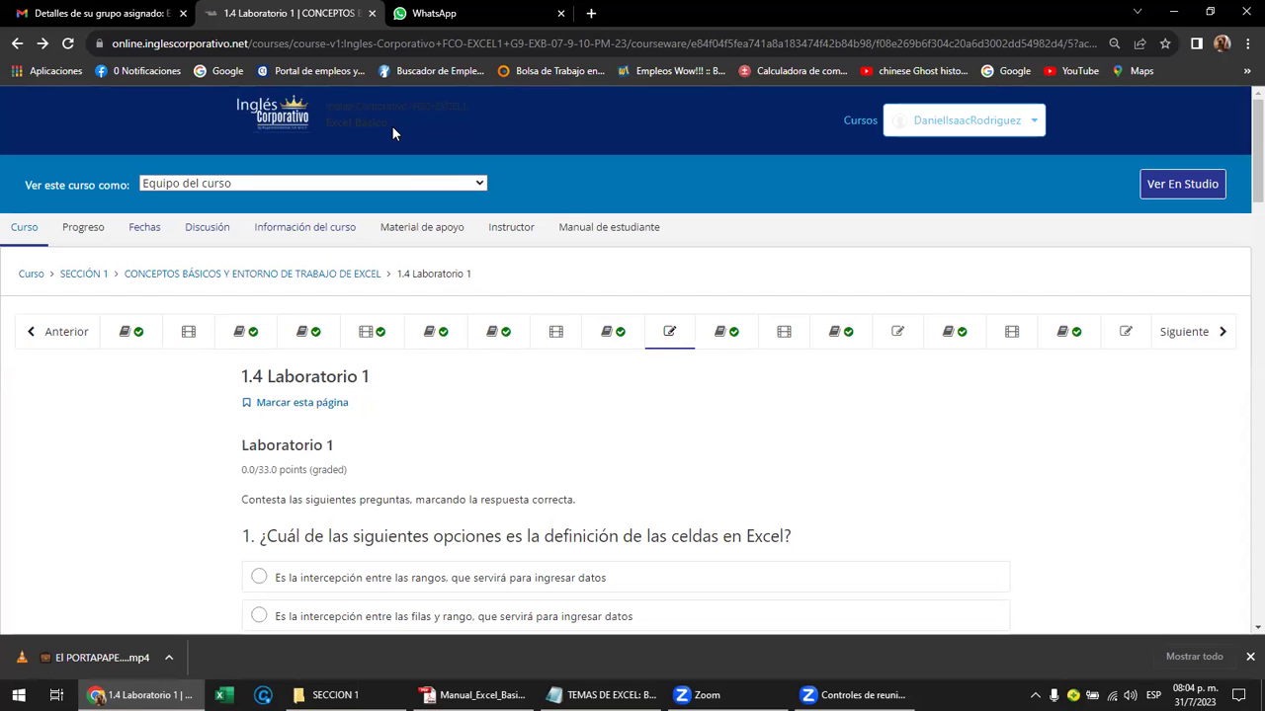
click(99, 12)
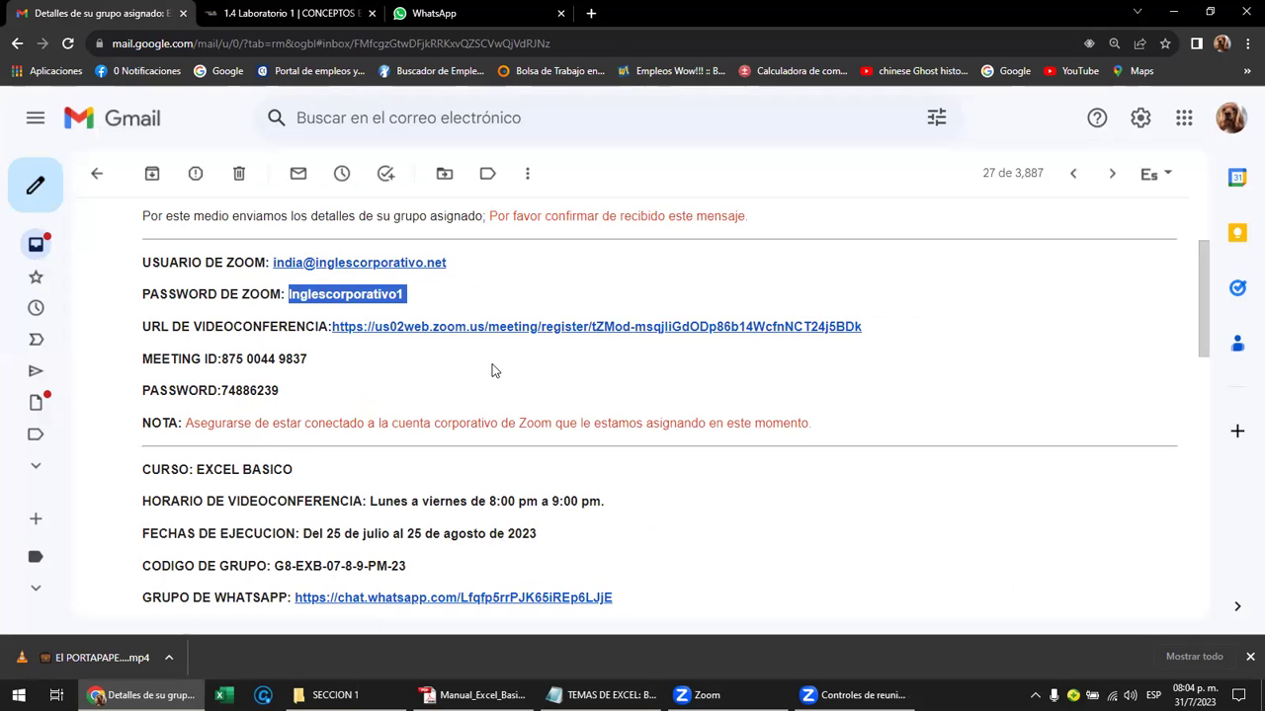
click(319, 13)
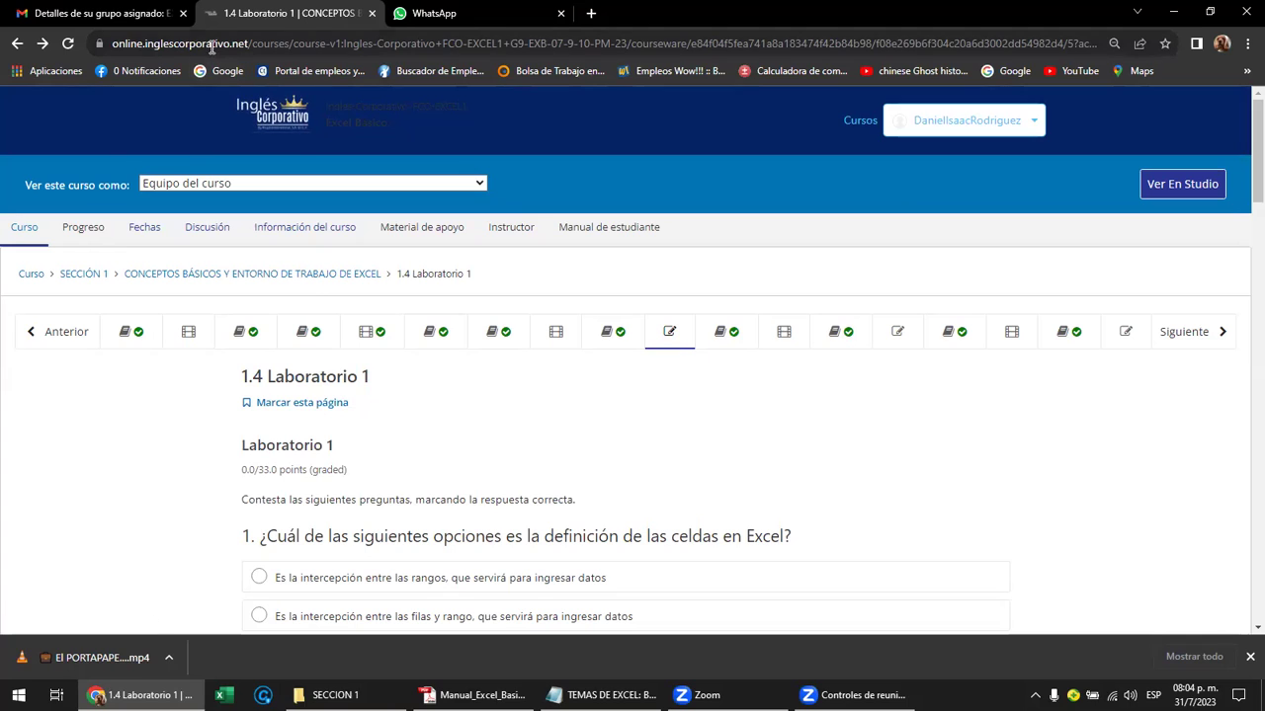
drag(114, 44, 283, 46)
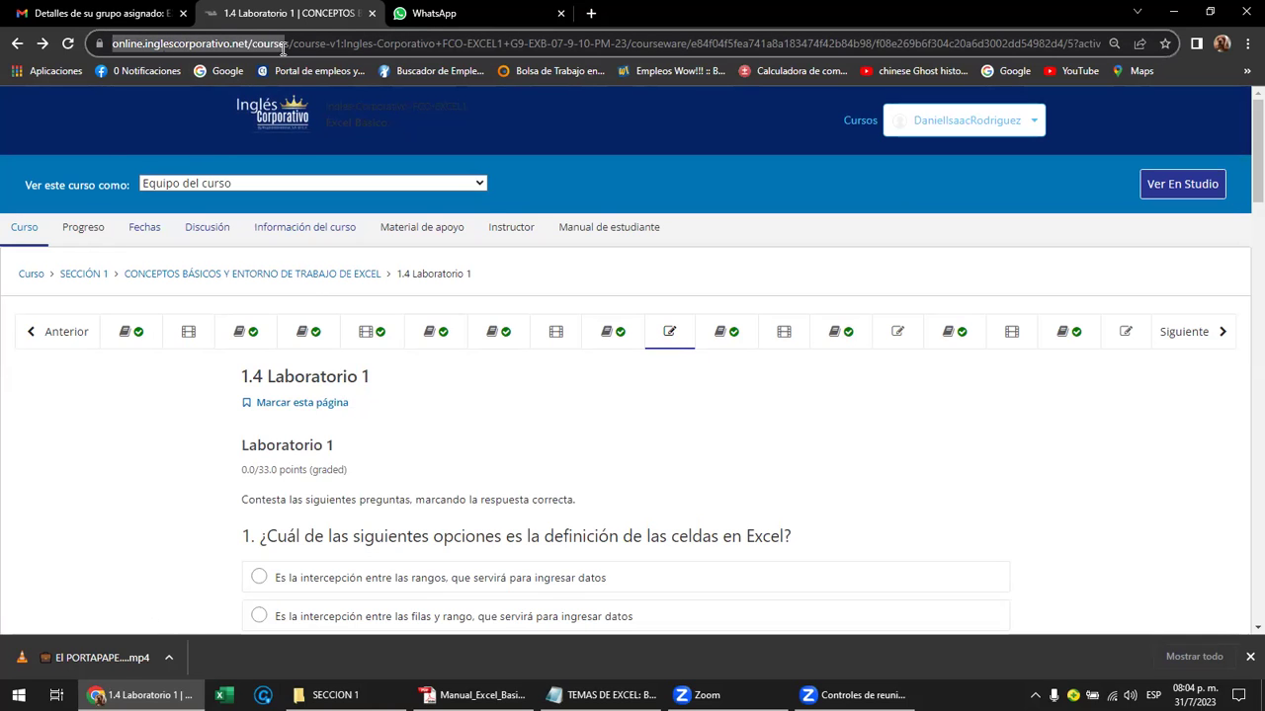
drag(284, 46, 335, 46)
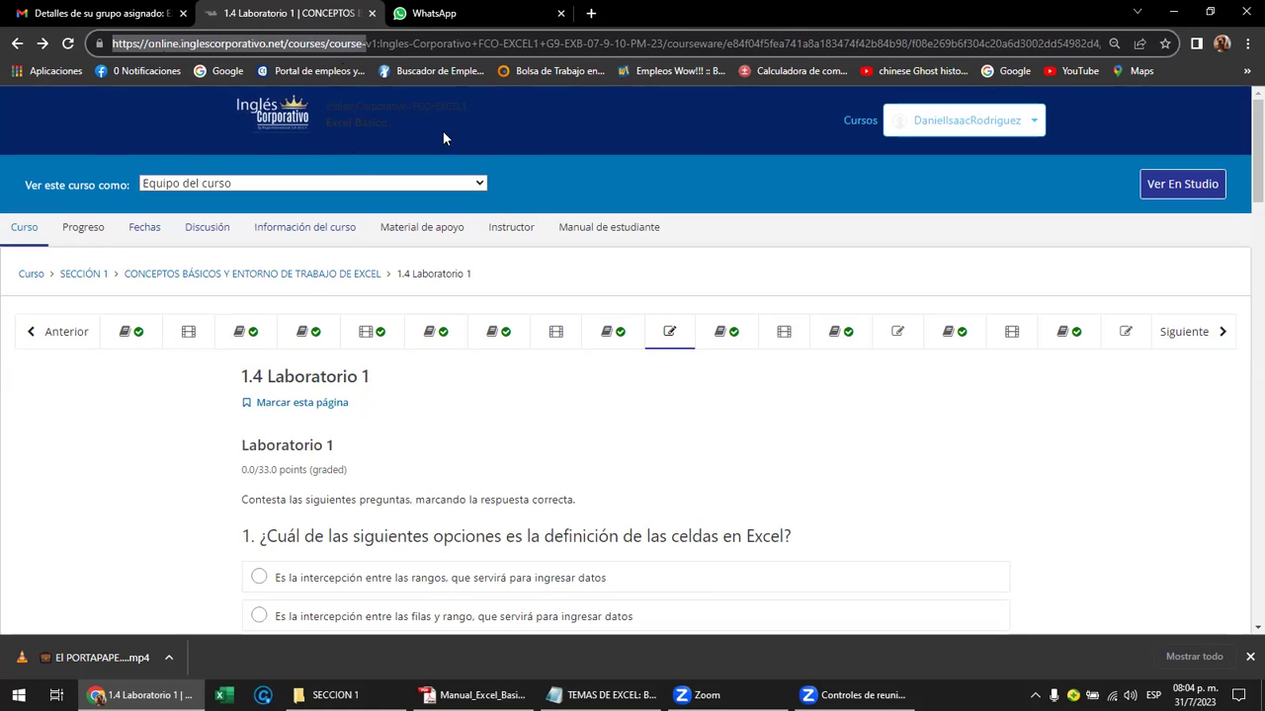
click(511, 139)
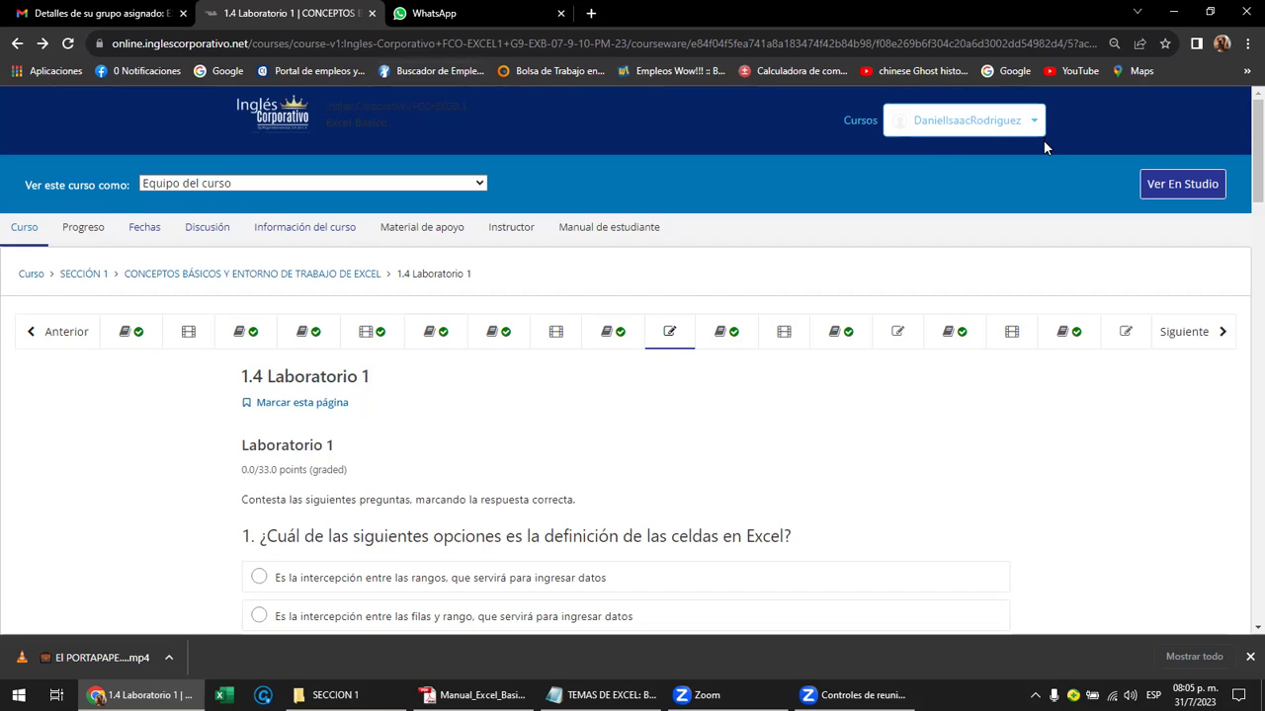
Open the Excel Básico course outline from the Curso tab
click(39, 229)
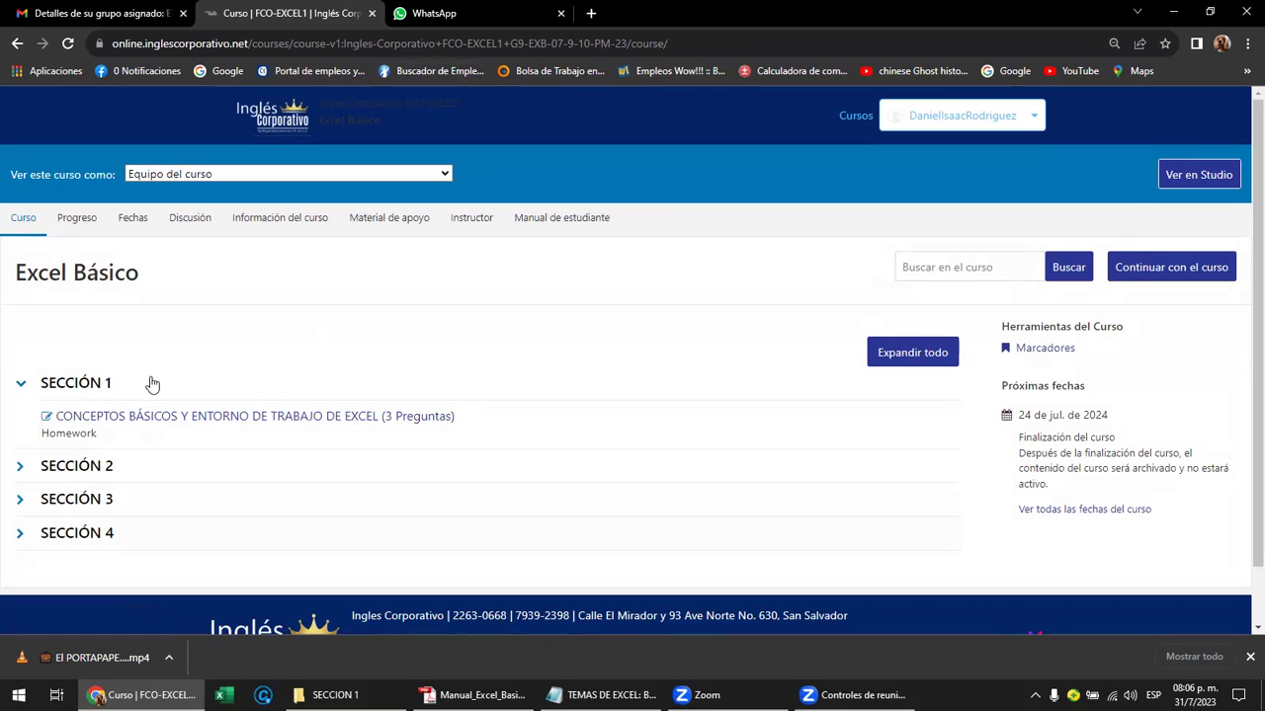
Open the Conceptos básicos y entorno de trabajo de Excel lesson and visit units 1.1 through the class #1 forum
click(20, 387)
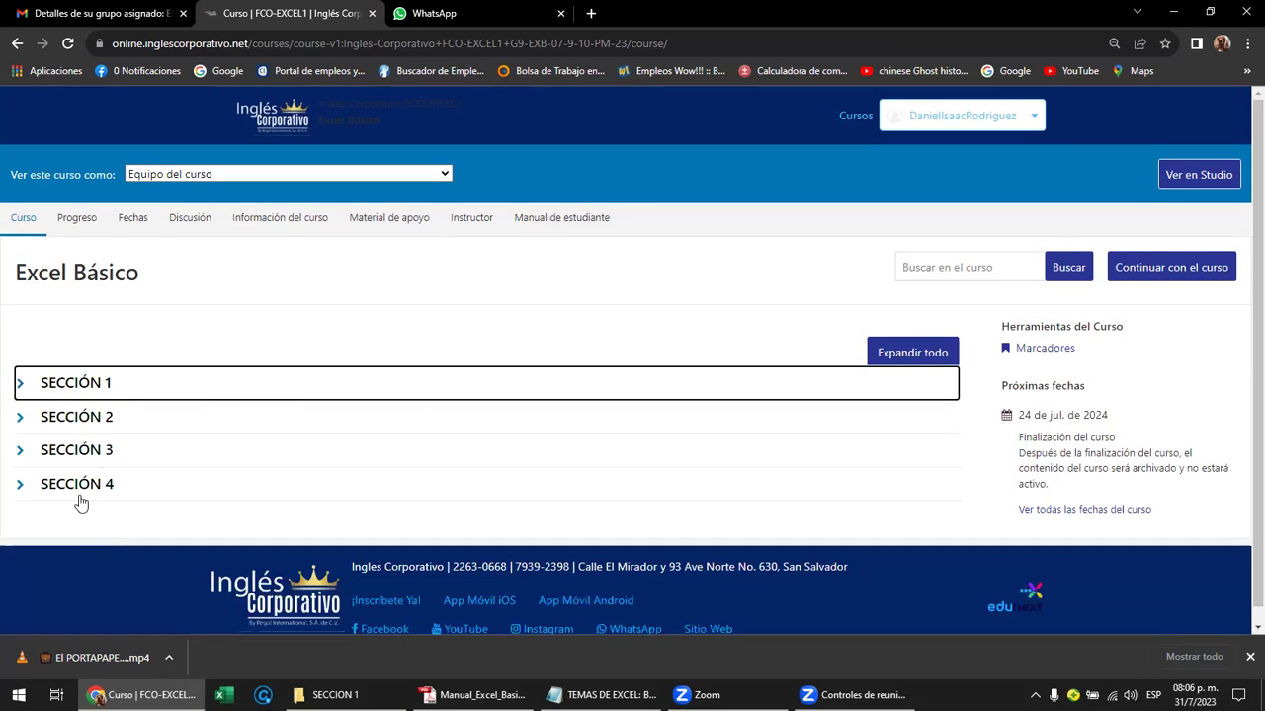
click(18, 385)
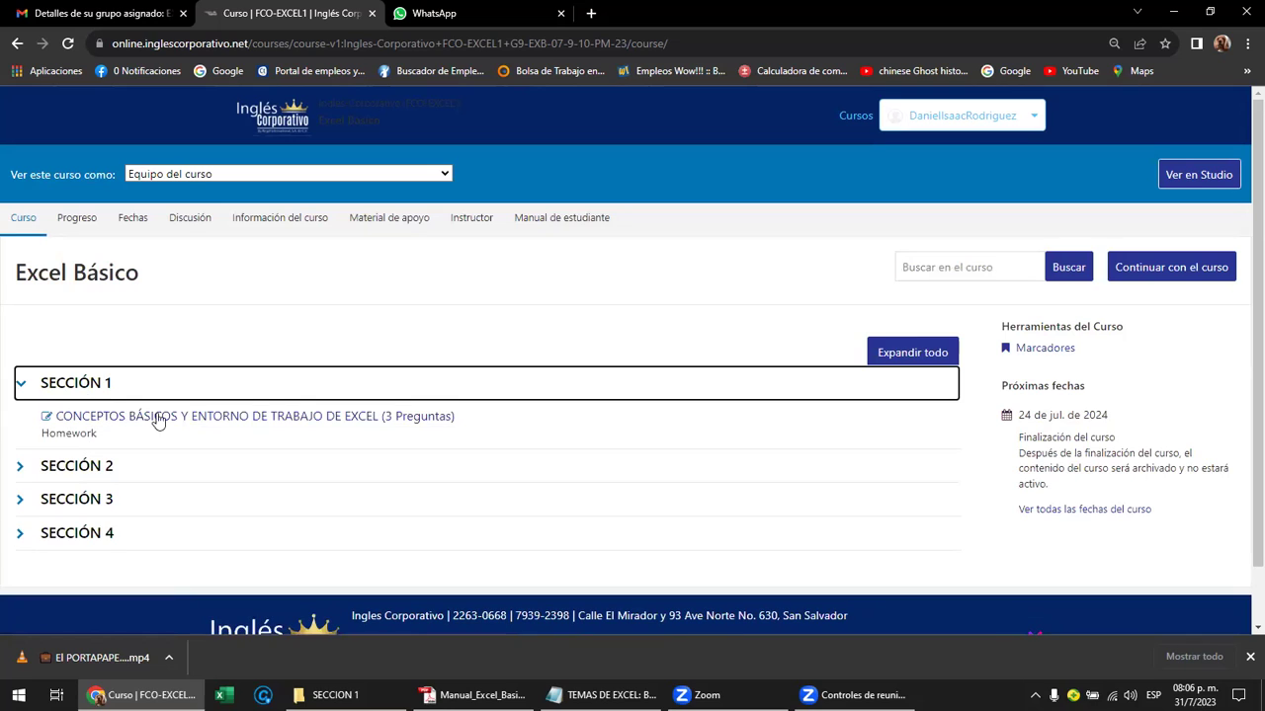
click(339, 419)
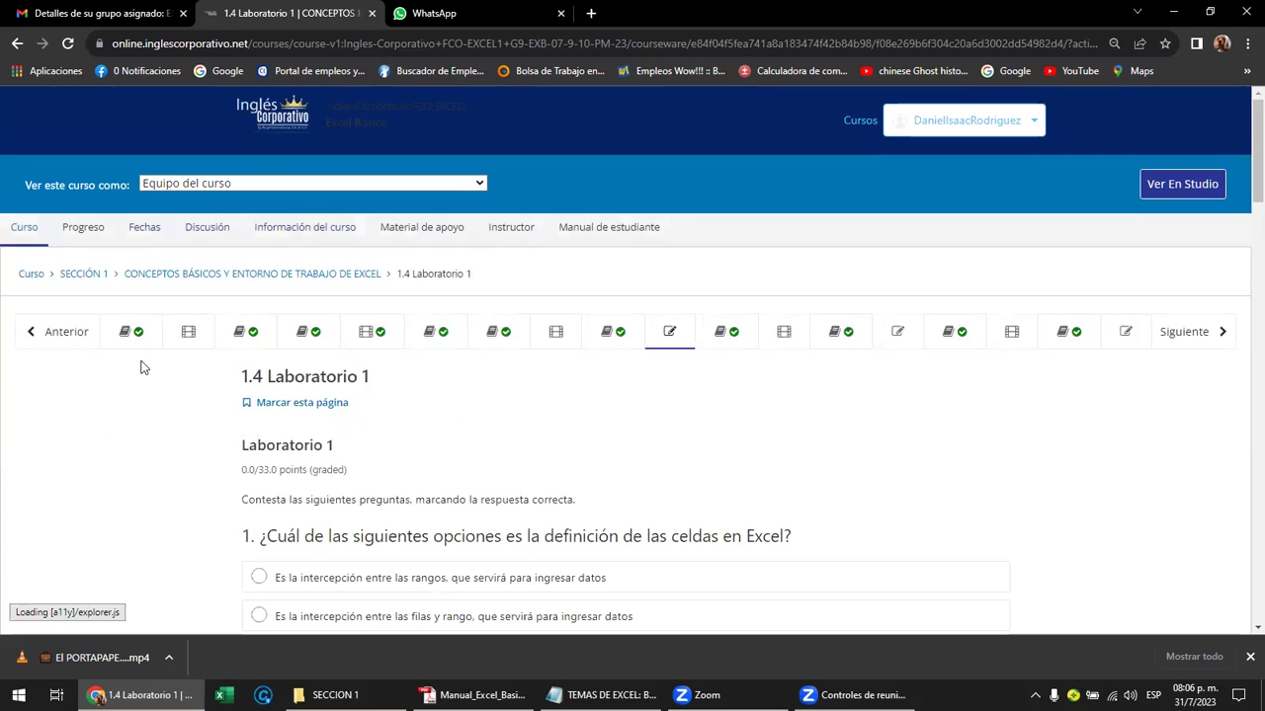
click(124, 332)
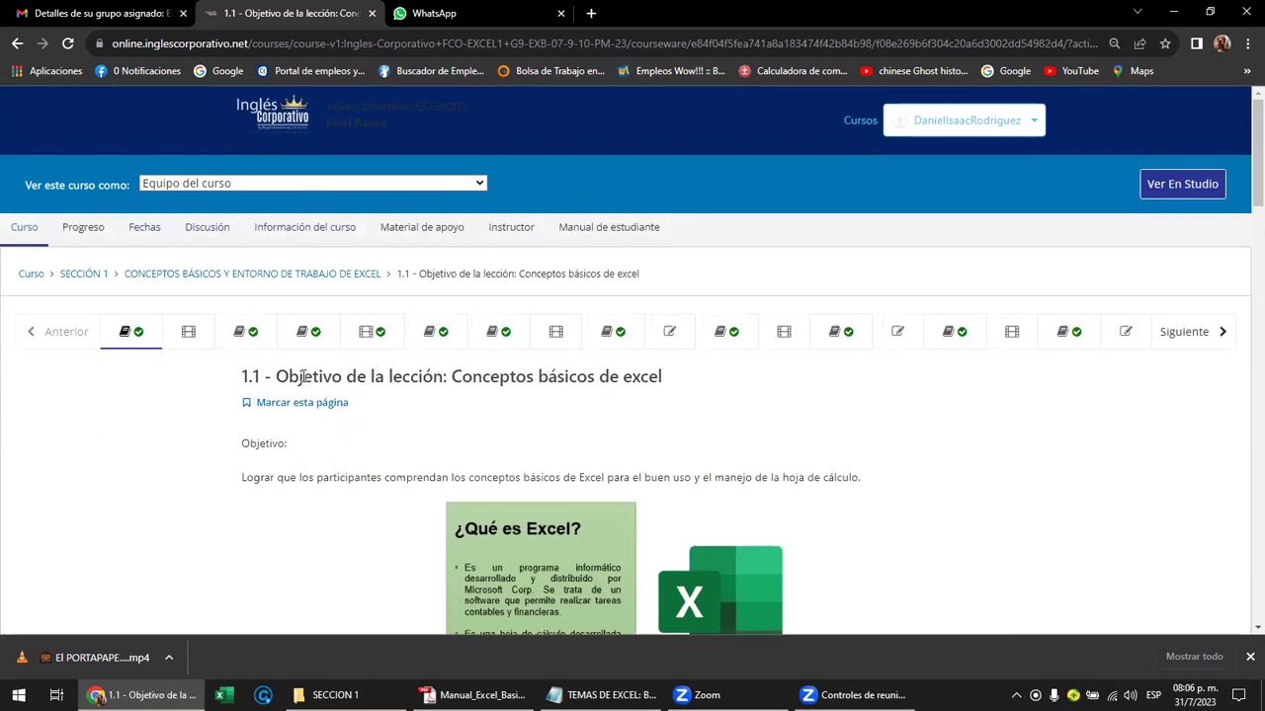
click(188, 335)
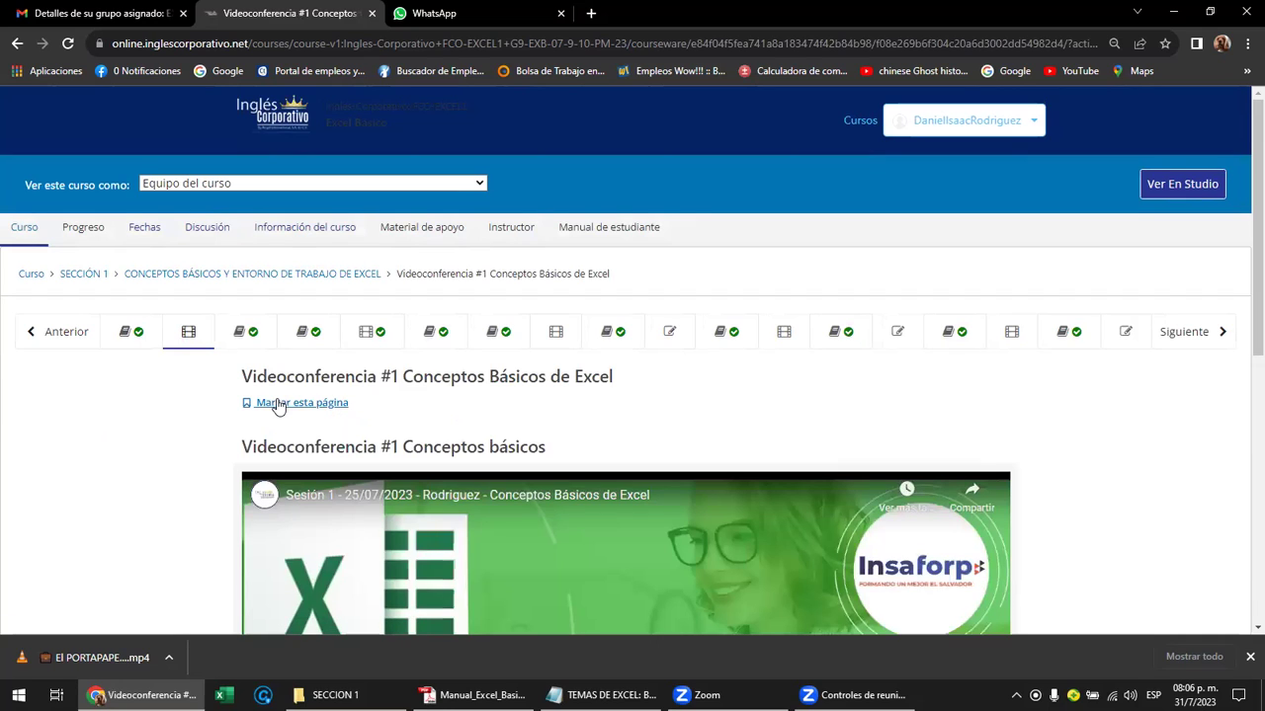
click(238, 334)
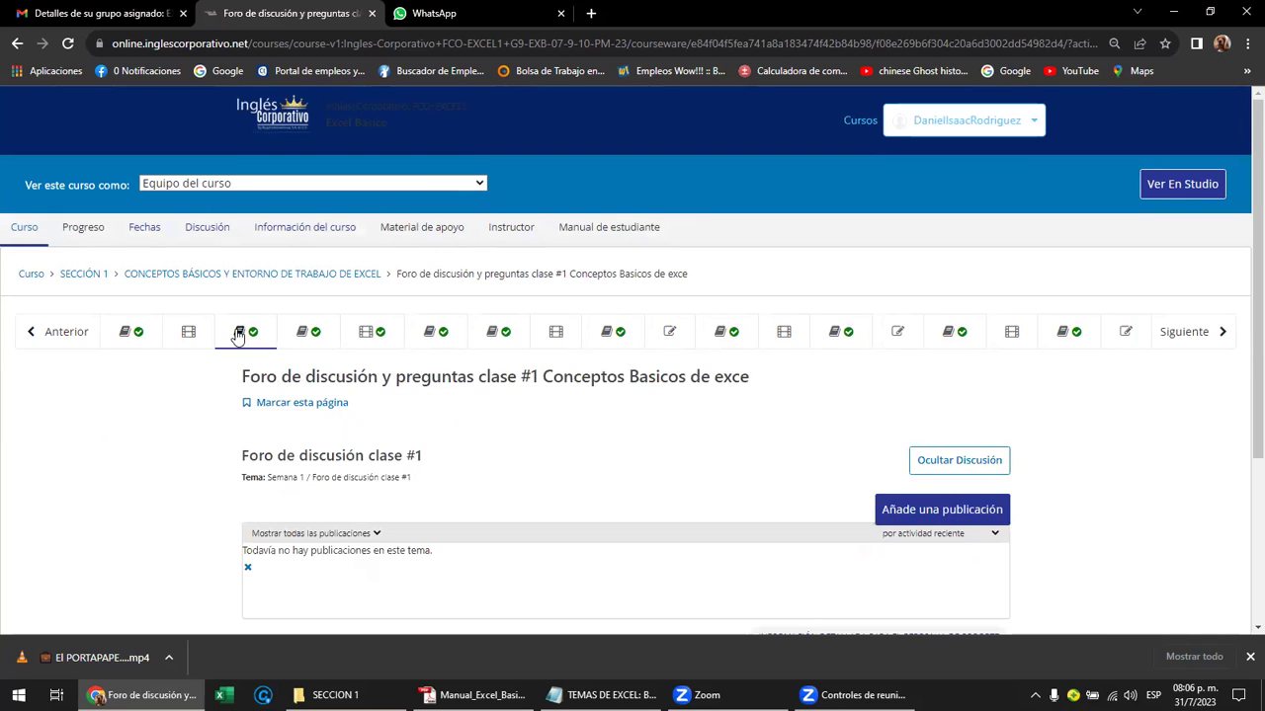
Visit units 1.2 through the class #3 forum, ending on the 1.4 Laboratorio 1 quiz
click(310, 333)
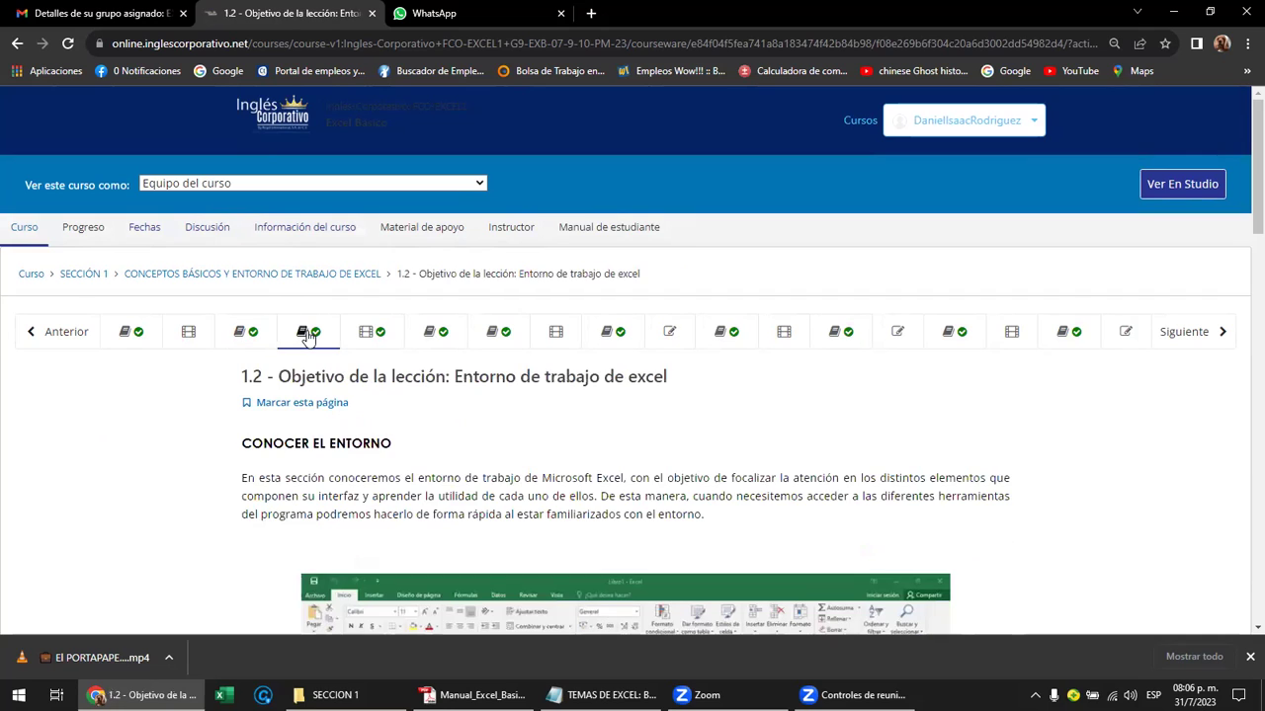
click(368, 336)
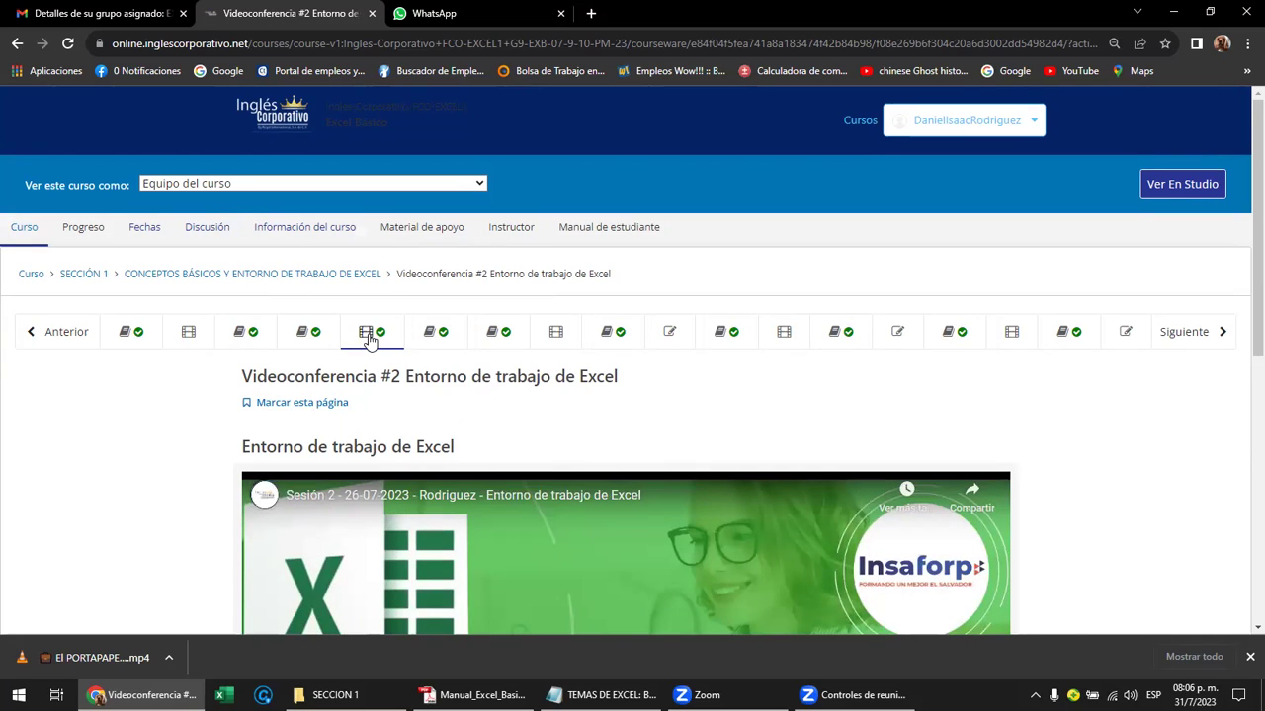
click(436, 333)
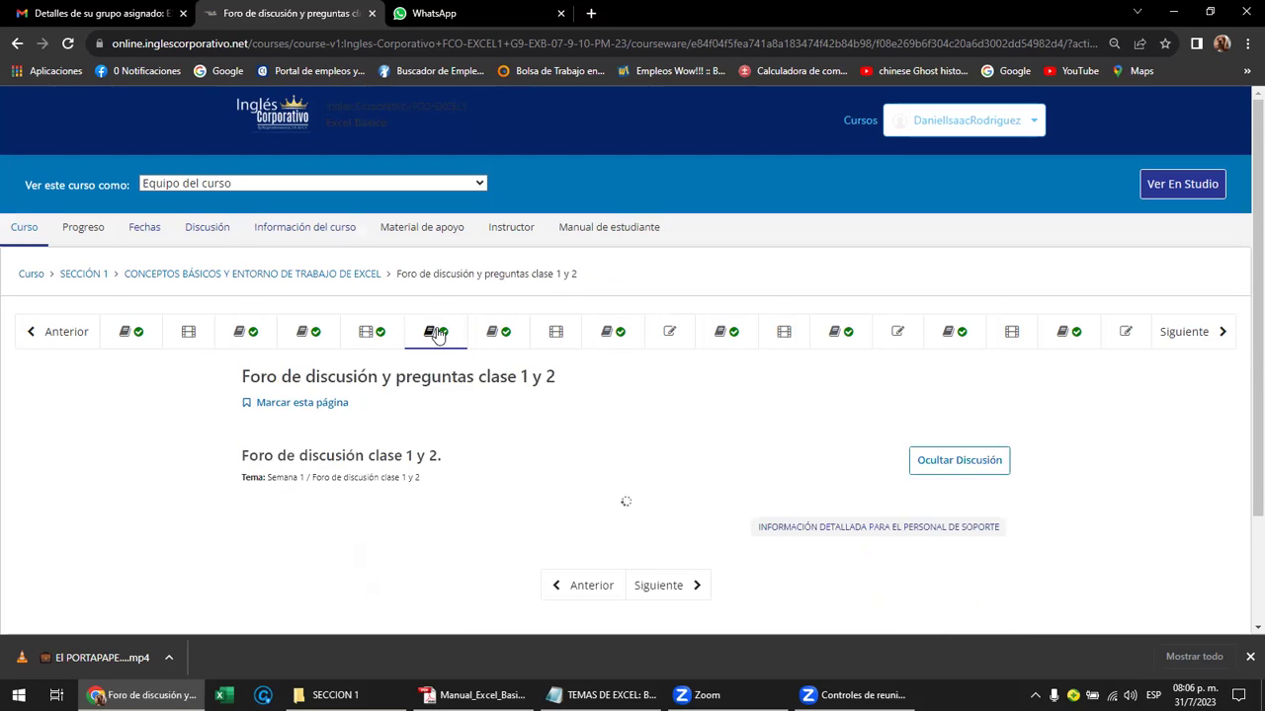
click(499, 334)
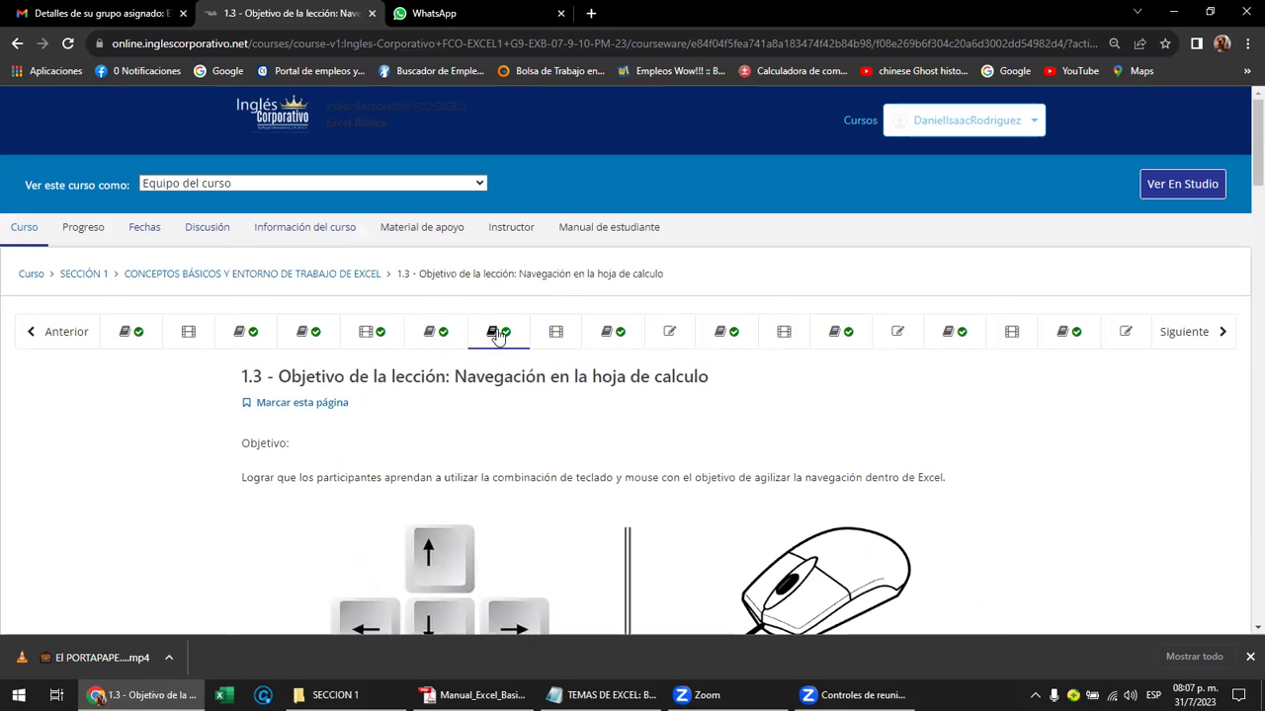
click(556, 333)
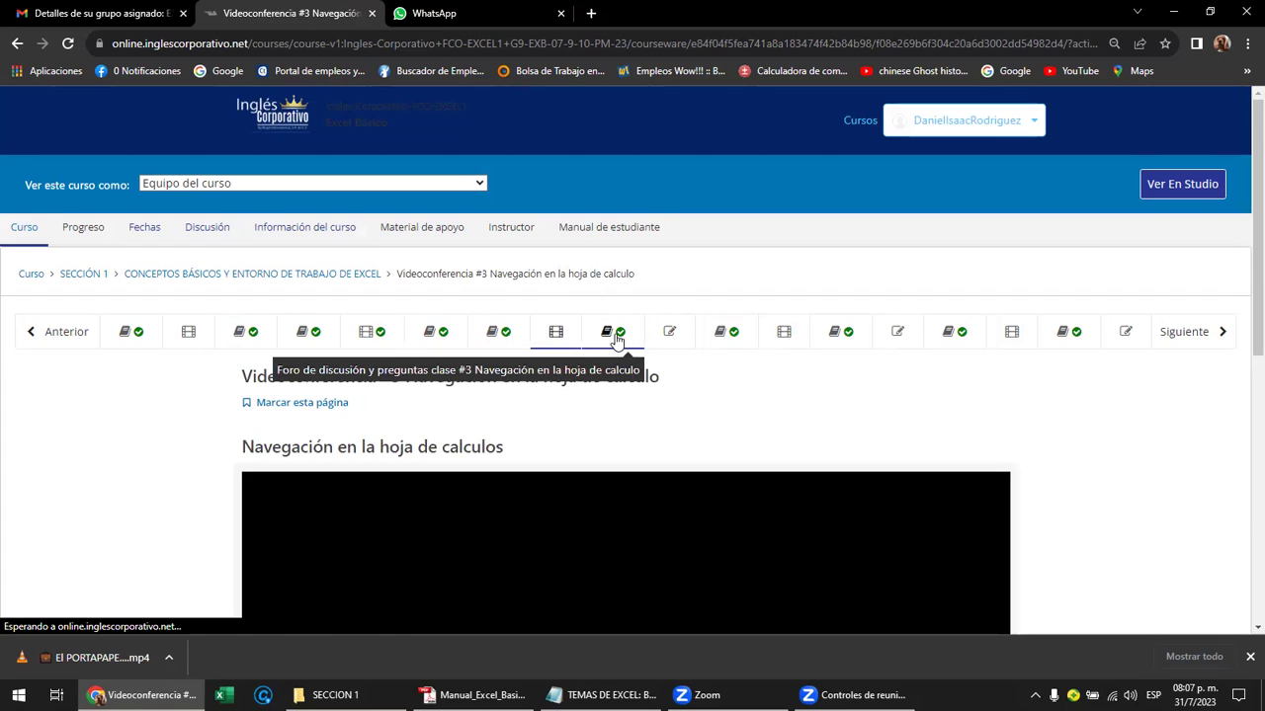
click(615, 336)
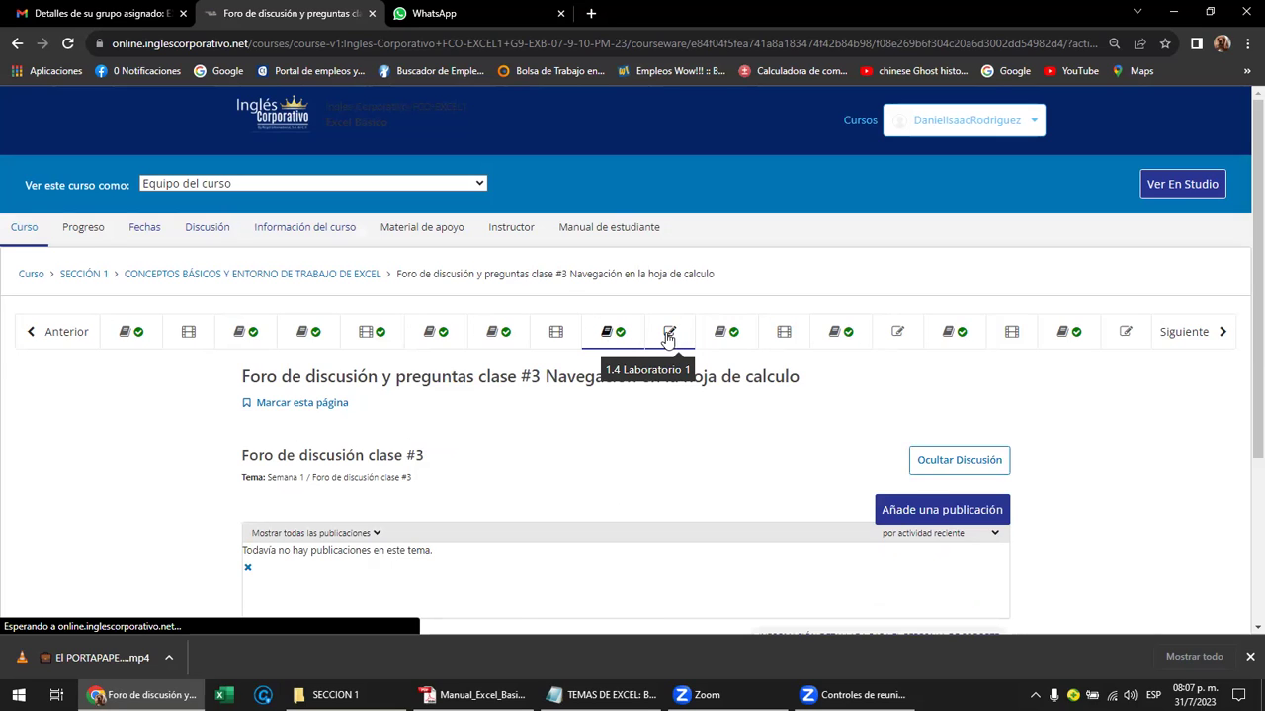
click(670, 337)
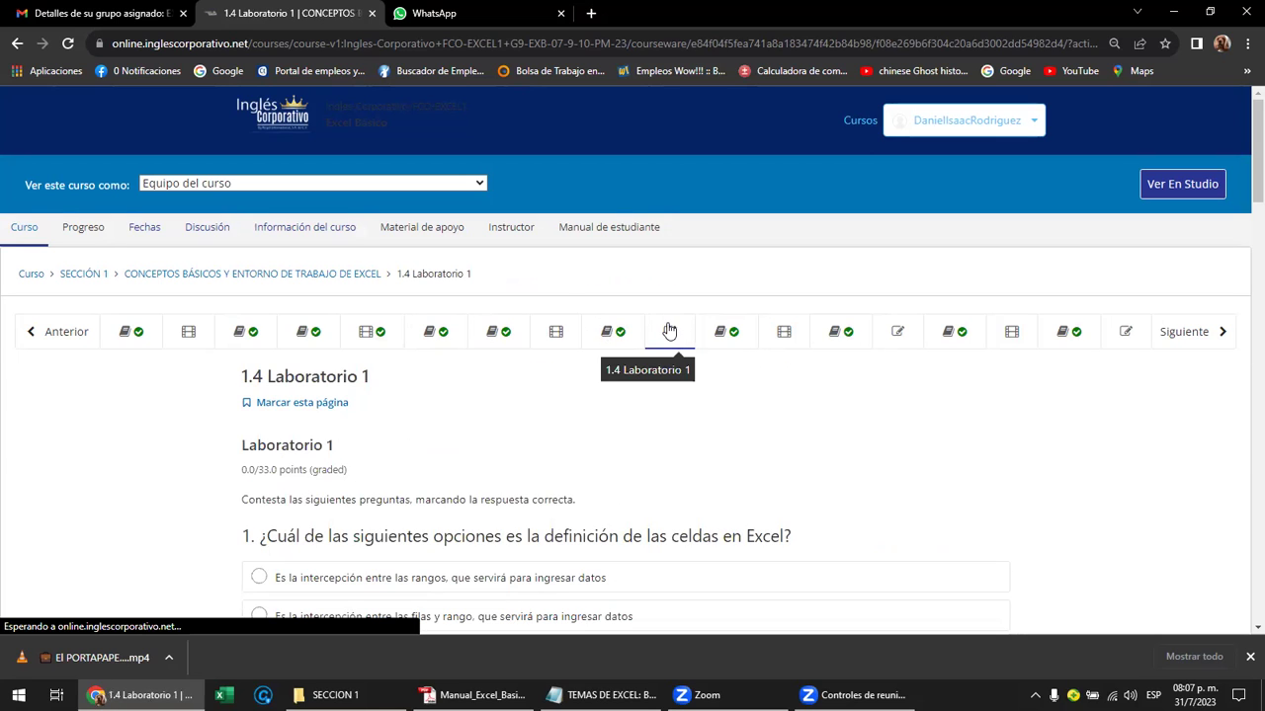
scroll(672, 337, down, 2)
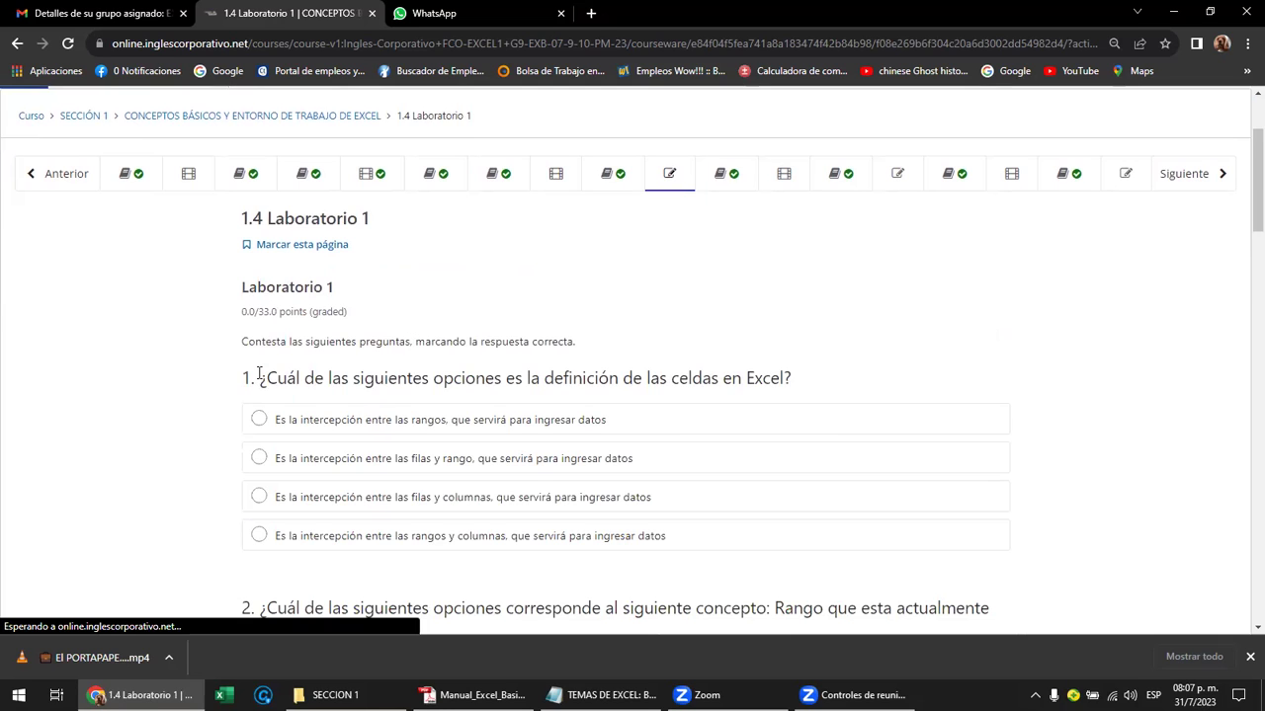
scroll(259, 374, down, 1)
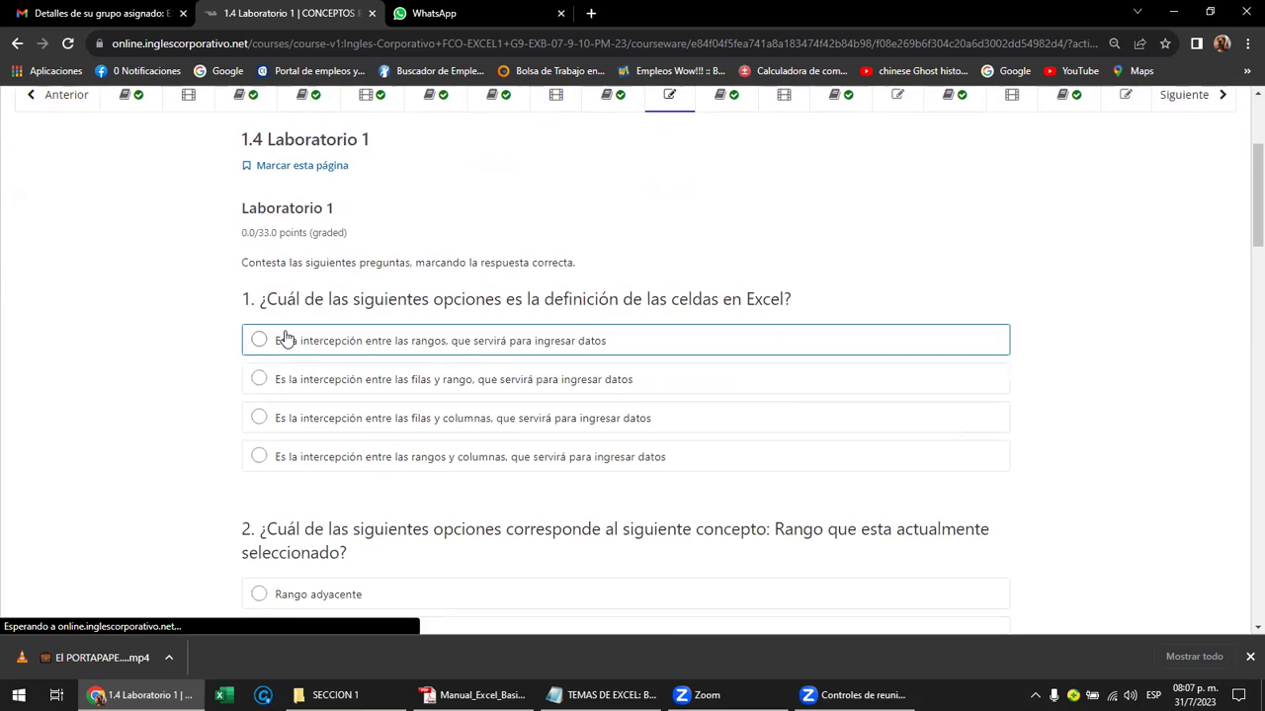
scroll(284, 339, down, 1)
scroll(284, 339, down, 1)
scroll(284, 338, down, 3)
scroll(286, 338, down, 2)
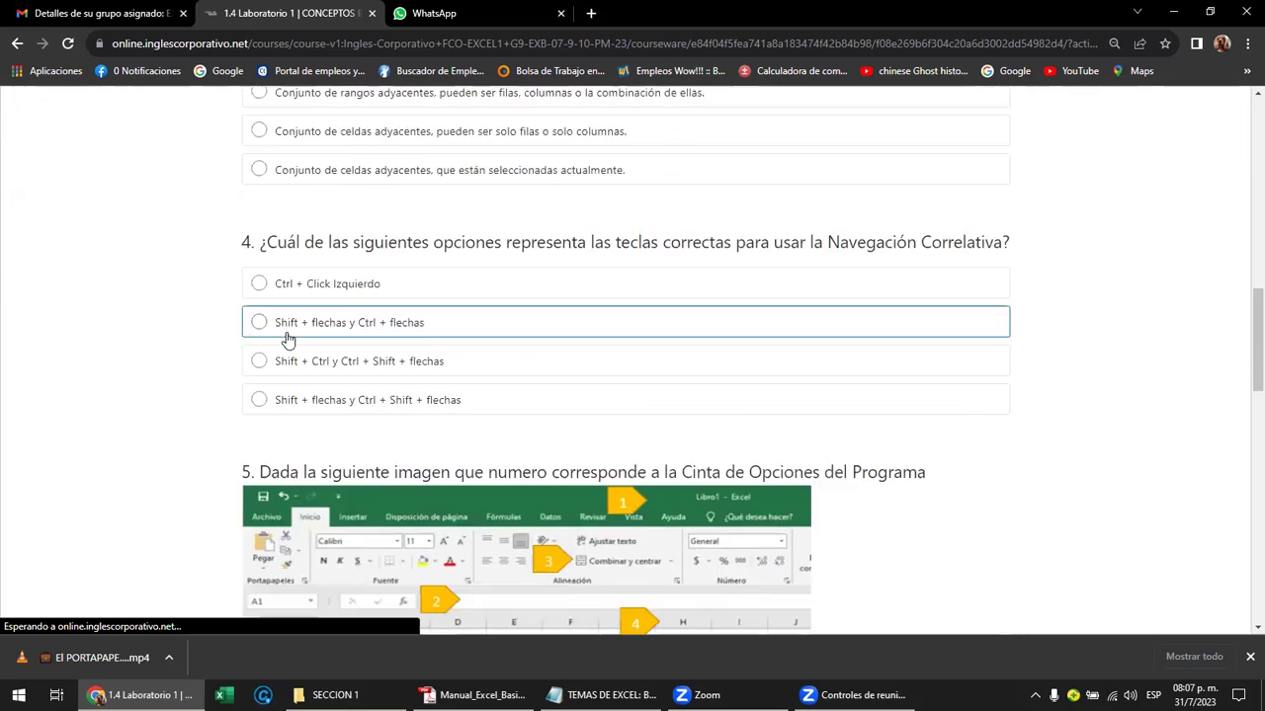
scroll(287, 338, down, 2)
scroll(287, 339, down, 2)
scroll(290, 339, down, 3)
scroll(290, 338, down, 1)
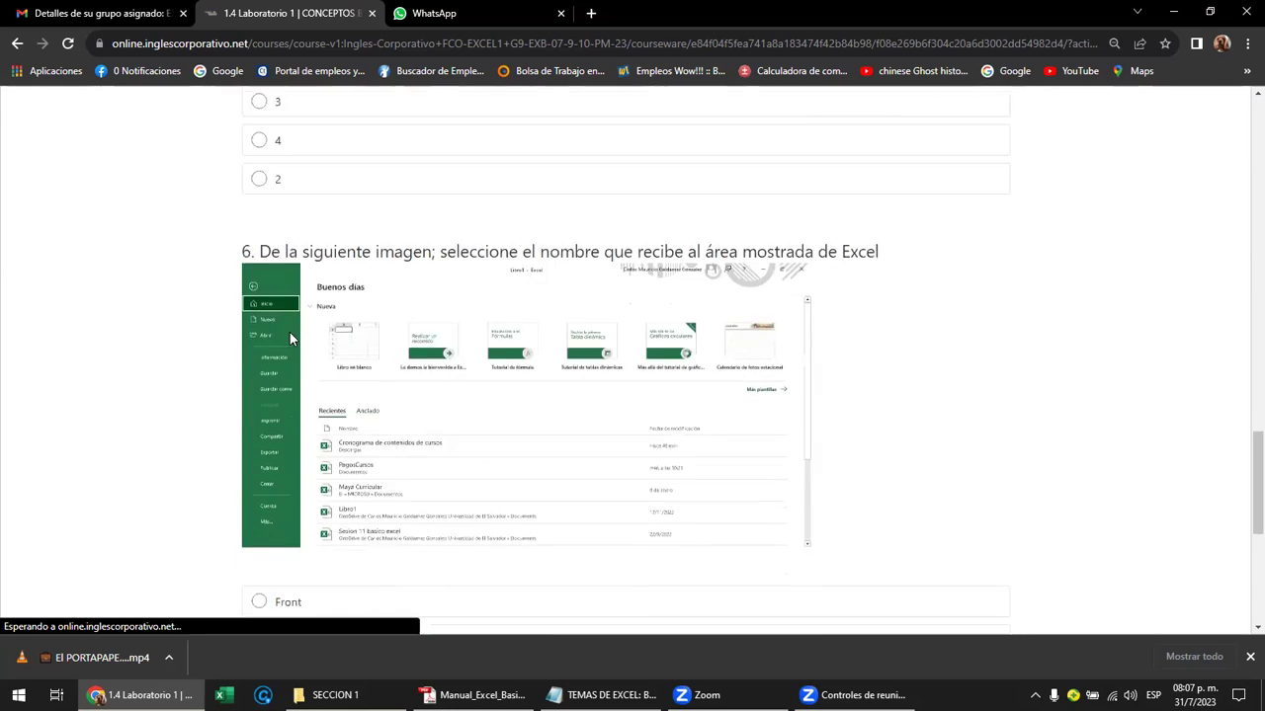
scroll(289, 337, down, 4)
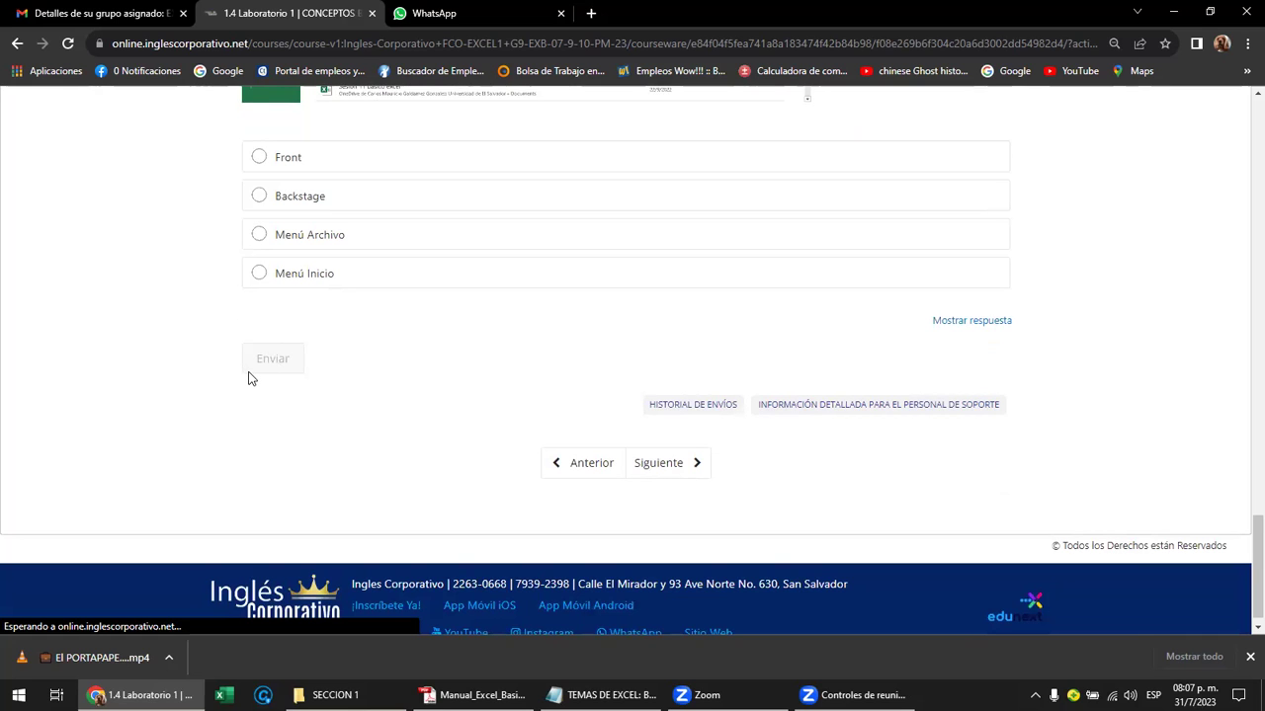
scroll(395, 364, up, 1)
scroll(398, 366, up, 4)
scroll(398, 365, up, 5)
scroll(403, 366, up, 10)
scroll(407, 367, up, 5)
scroll(409, 371, up, 5)
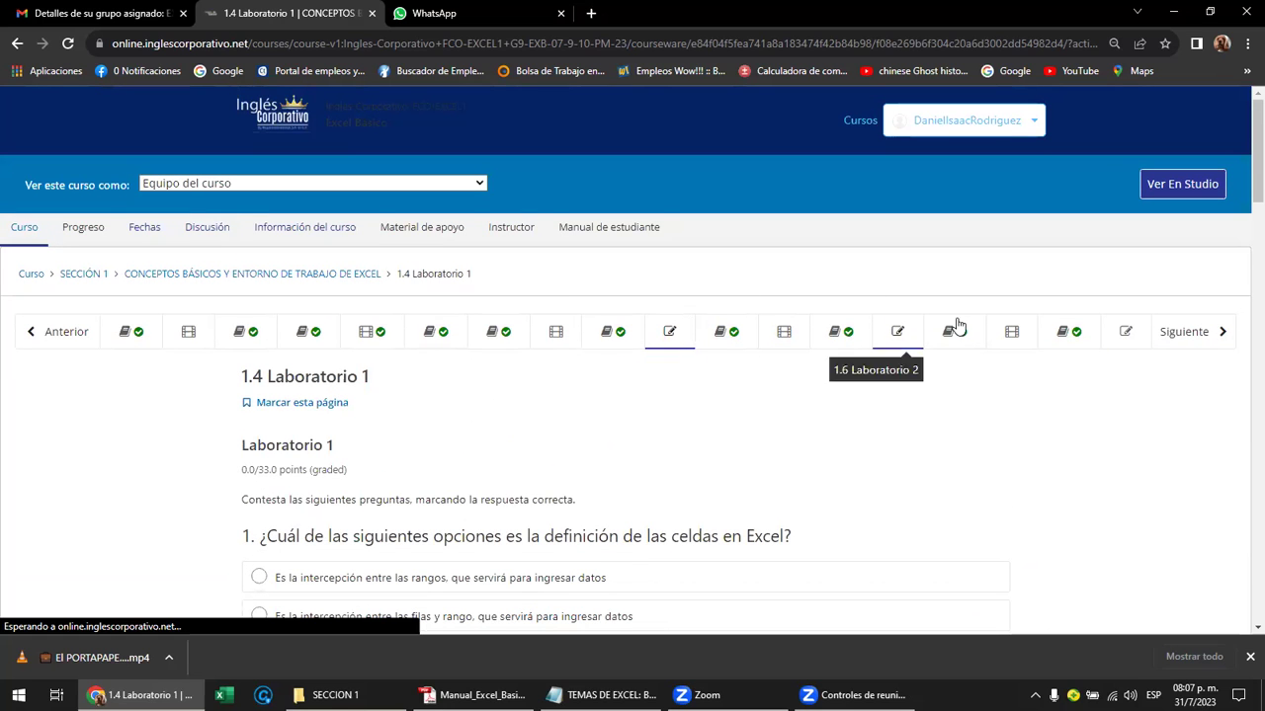
Open the 1.5 lesson objective, then the Videoconferencia #4 Formatos propios y personalizados unit
click(721, 333)
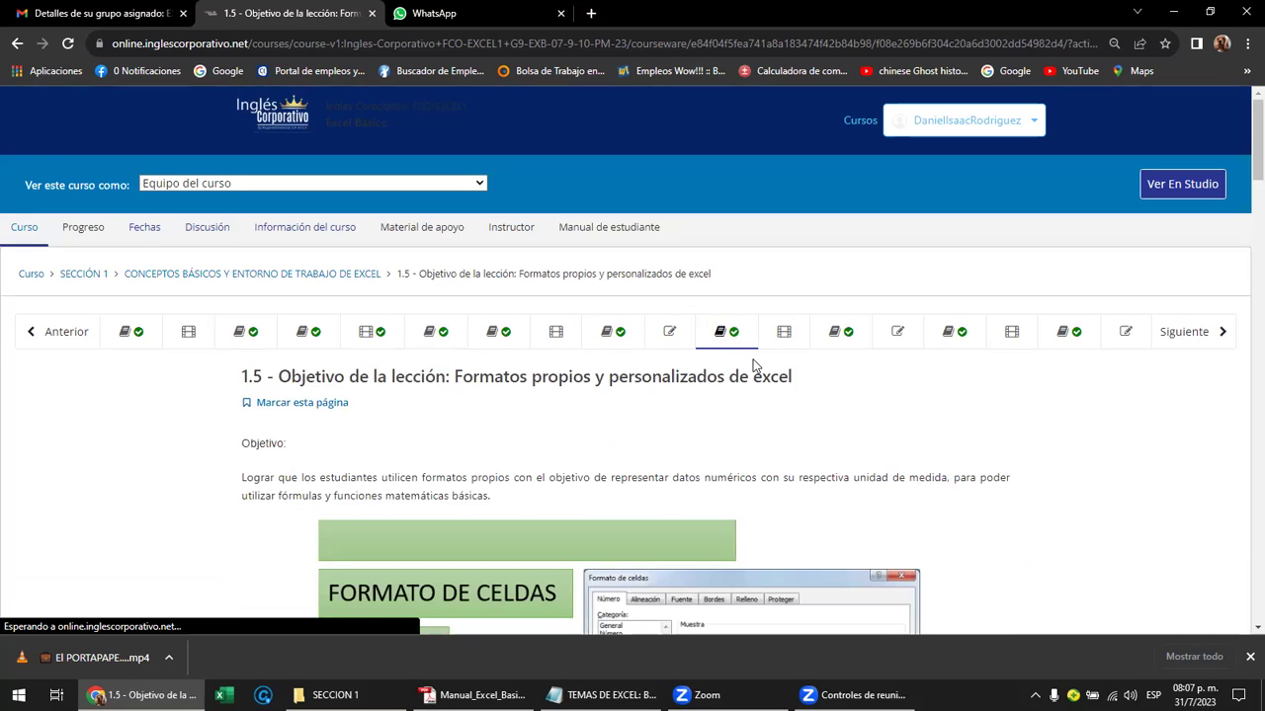
scroll(753, 366, down, 1)
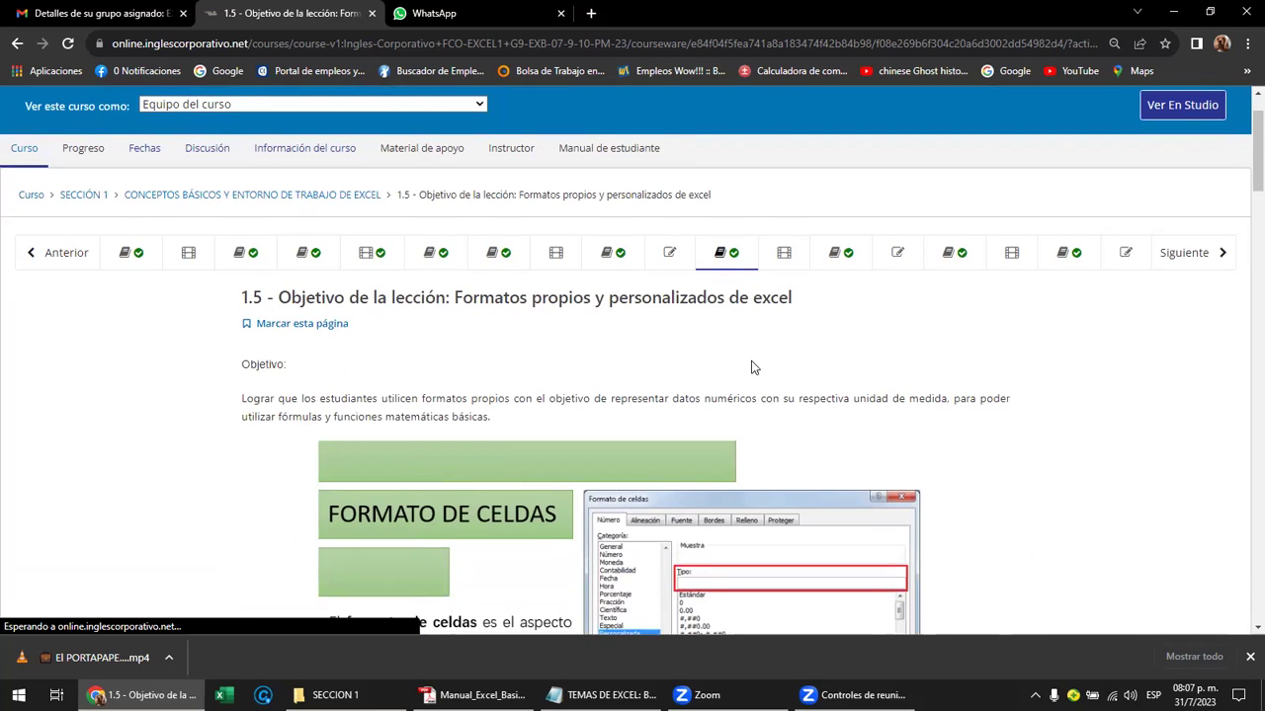
click(784, 254)
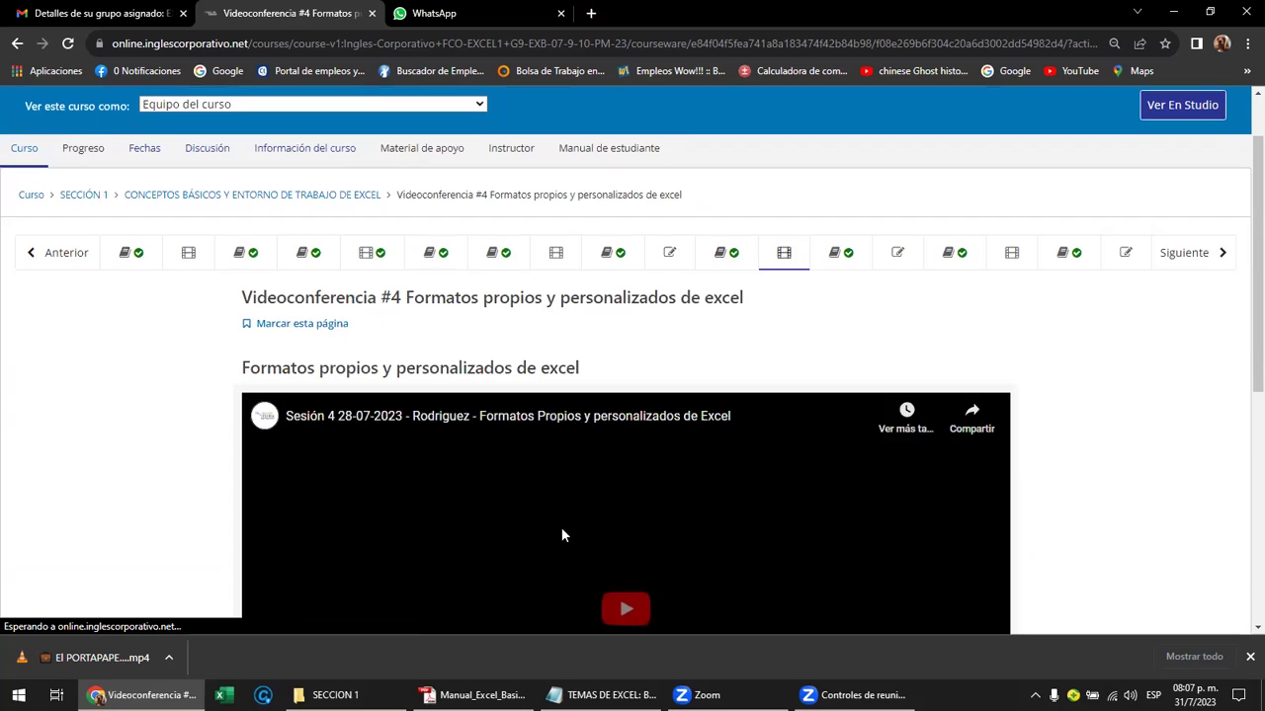
scroll(561, 527, down, 2)
Play the Videoconferencia #4 recording, skip ahead to about 9:05, and pause it
click(614, 455)
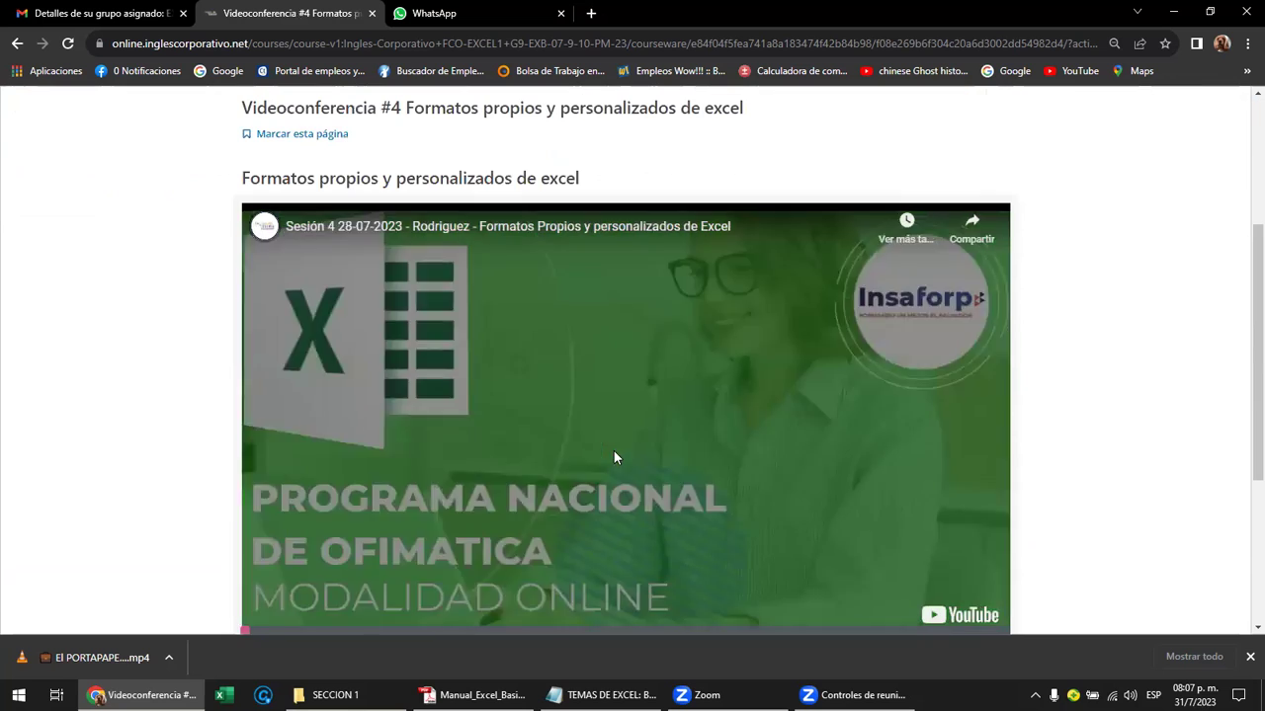
scroll(468, 503, down, 2)
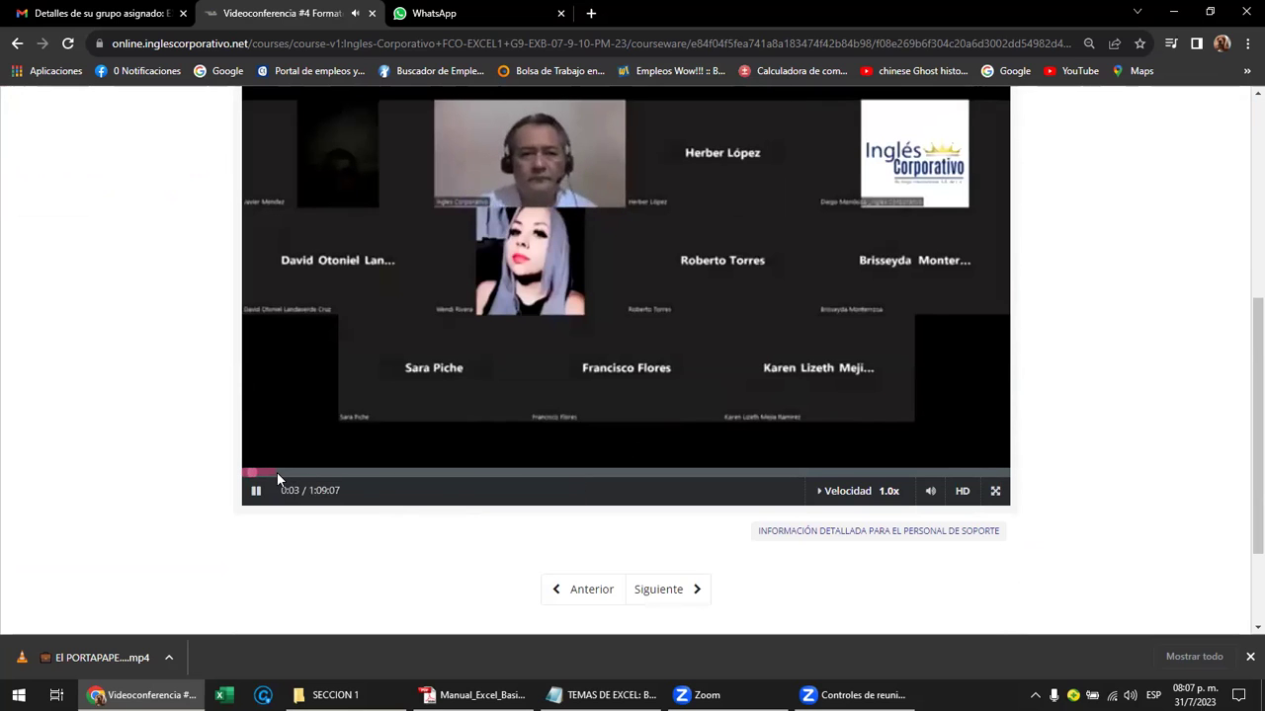
click(279, 474)
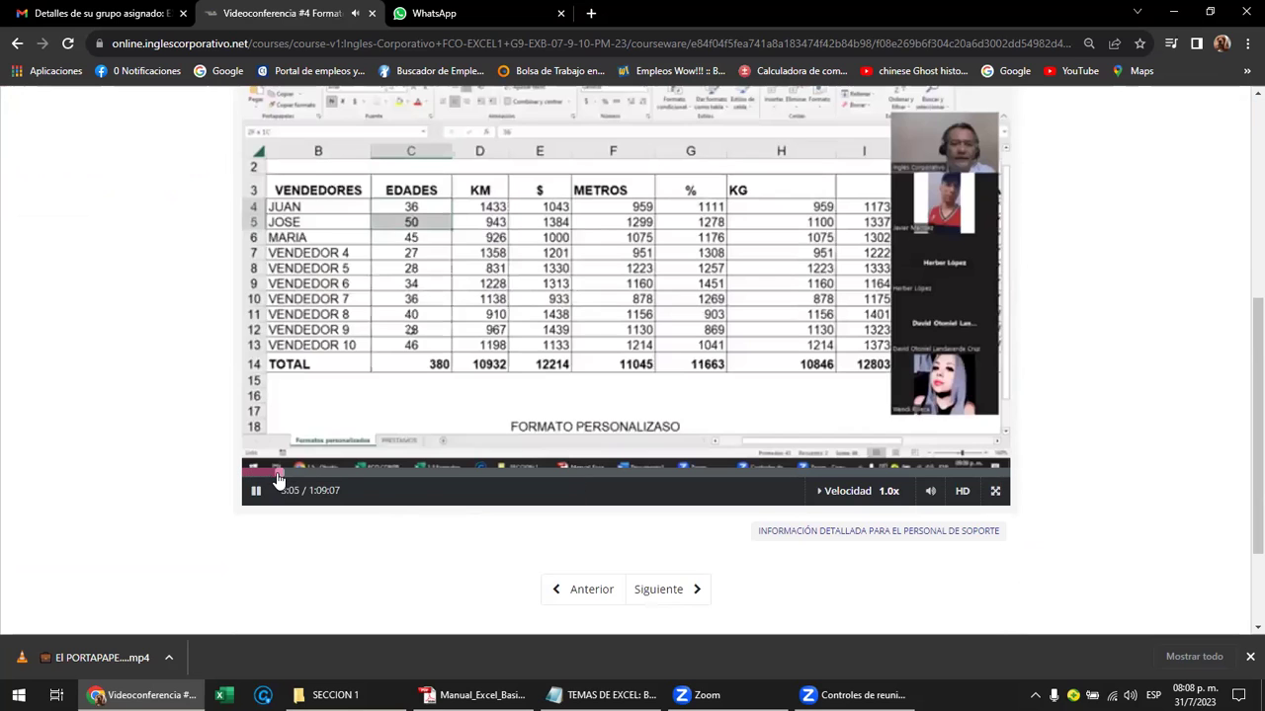
click(342, 474)
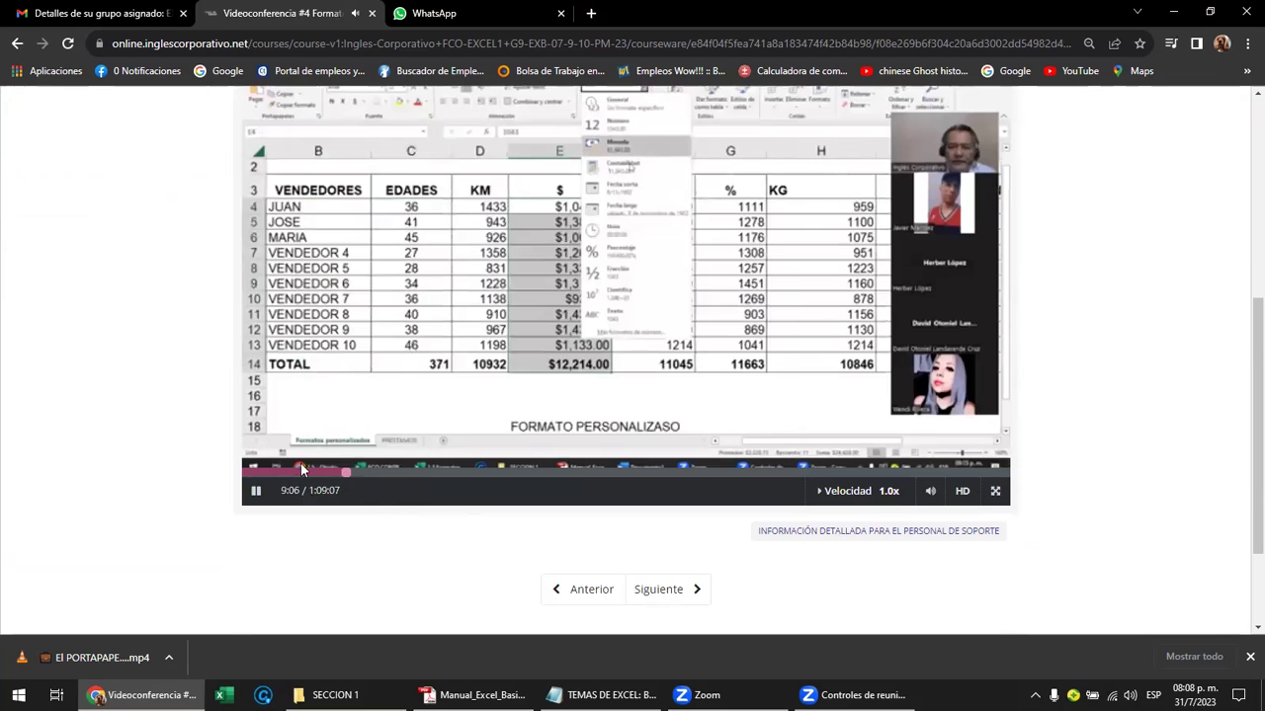
scroll(336, 407, up, 1)
click(255, 532)
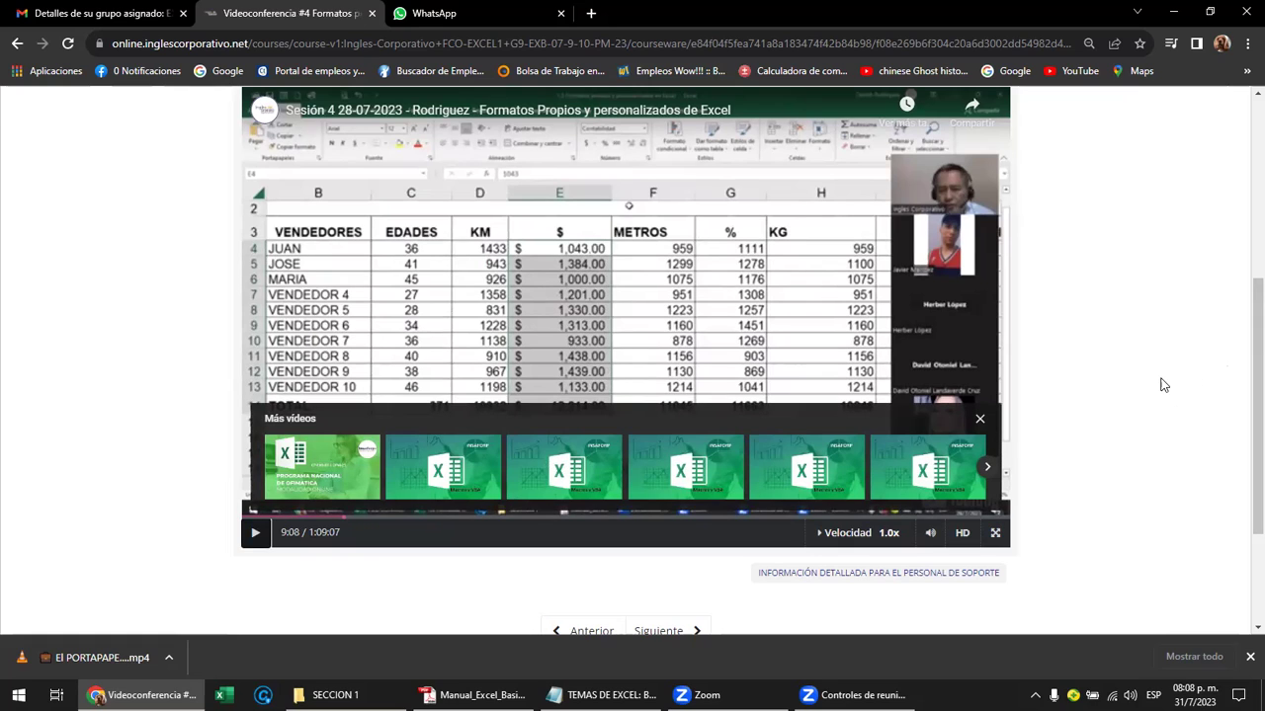
scroll(1162, 385, up, 1)
scroll(1161, 386, up, 2)
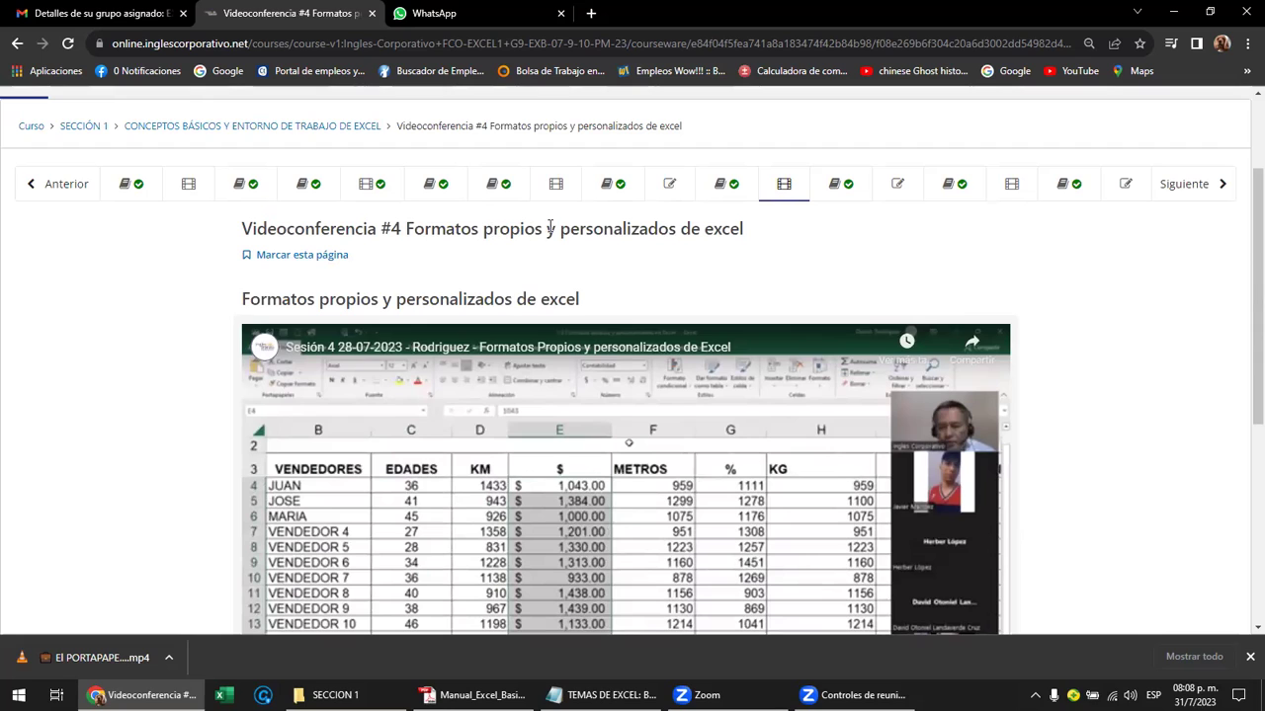
Open the 1.6 Laboratorio 2 quiz and scroll up to its borders-group question
click(899, 189)
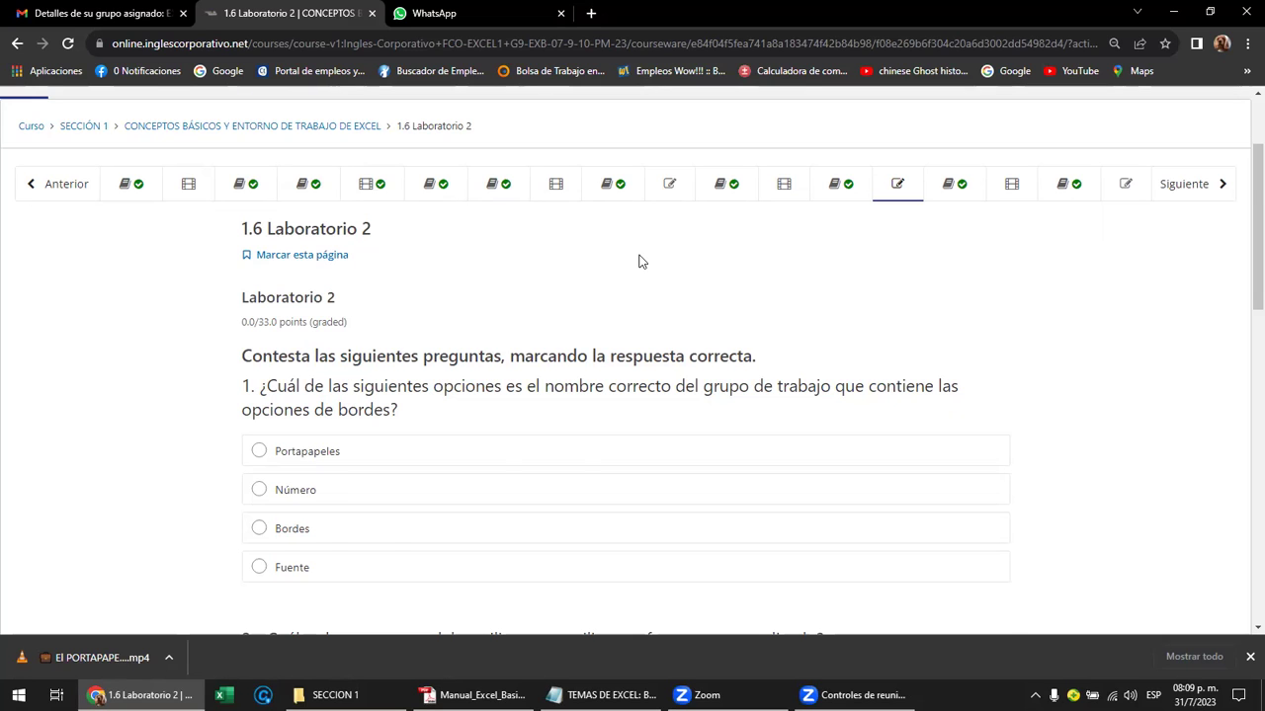
scroll(638, 260, up, 2)
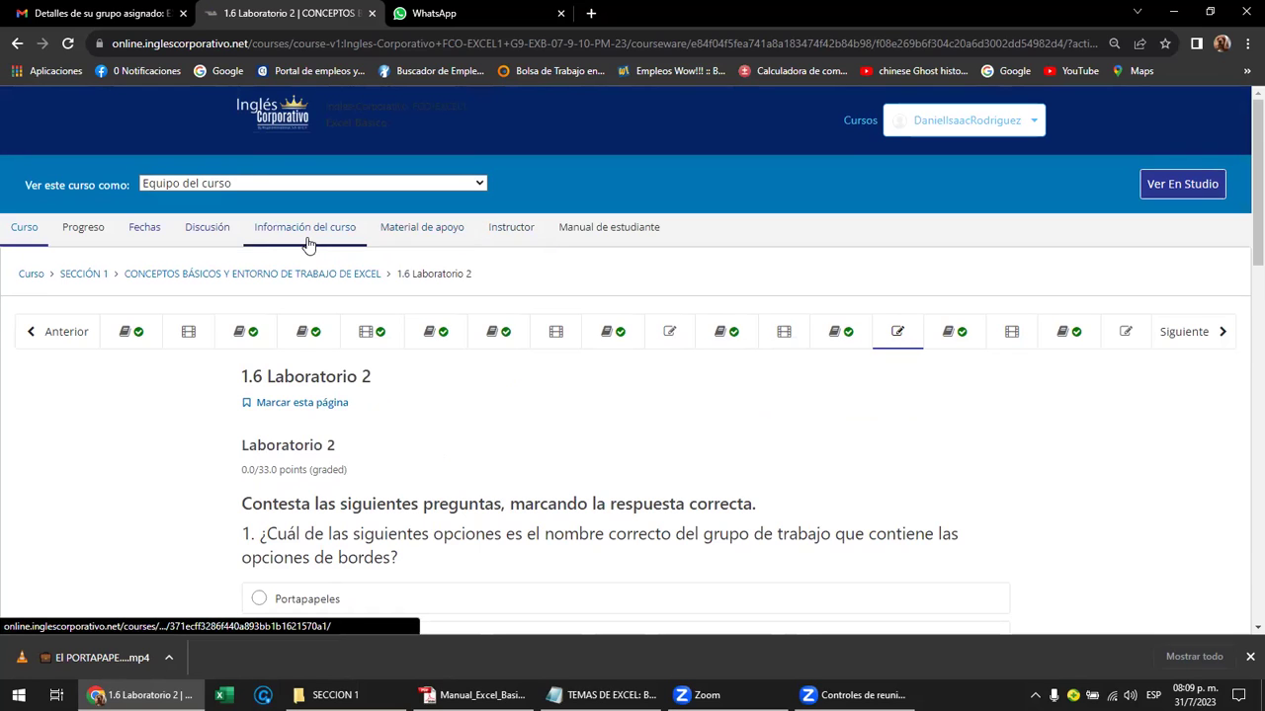
Review the Progreso page grade chart: 0% overall, Sección 1 scores 0/33, 0/33, 0/34
click(83, 237)
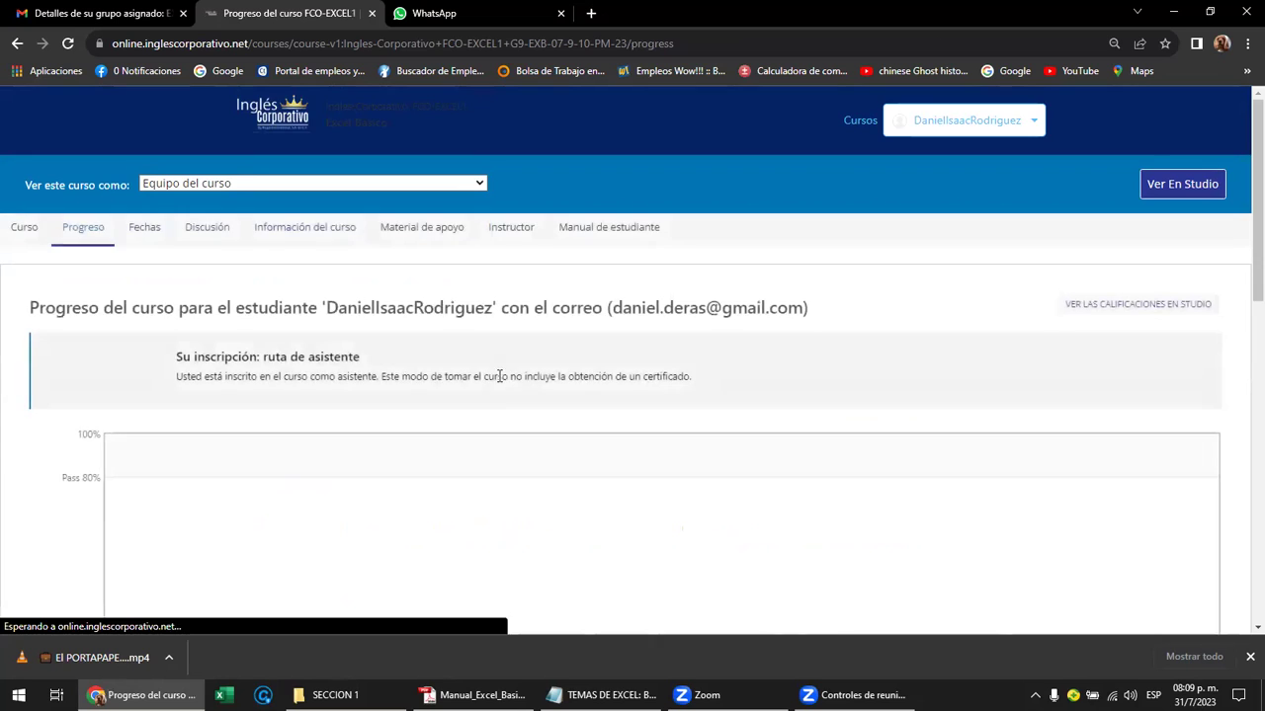
scroll(502, 379, down, 2)
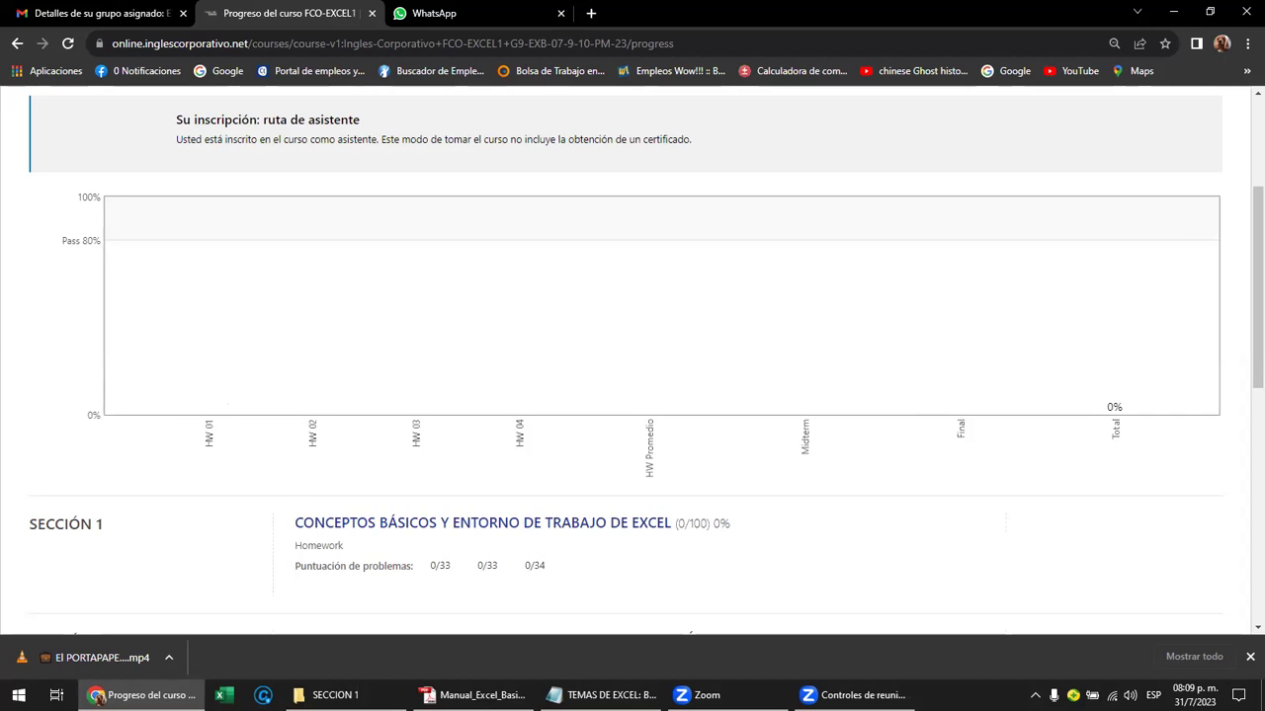
mouse_move(1193, 695)
scroll(278, 294, up, 1)
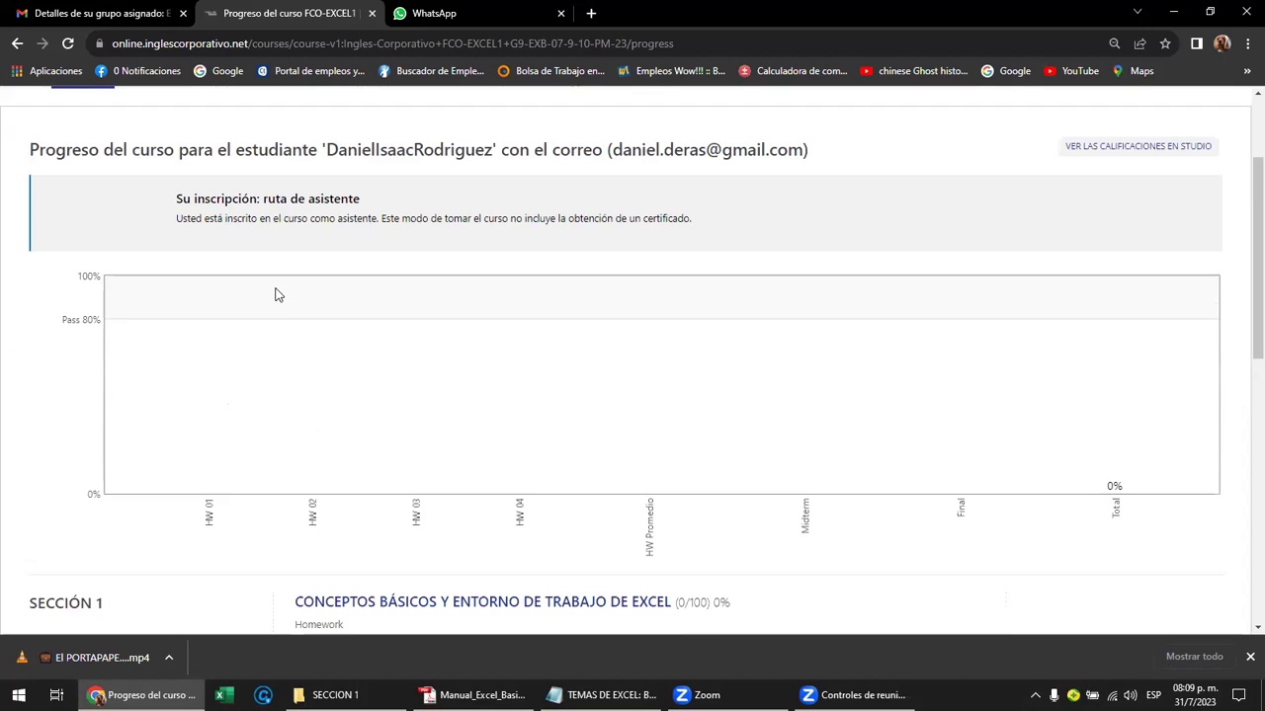
scroll(278, 294, up, 2)
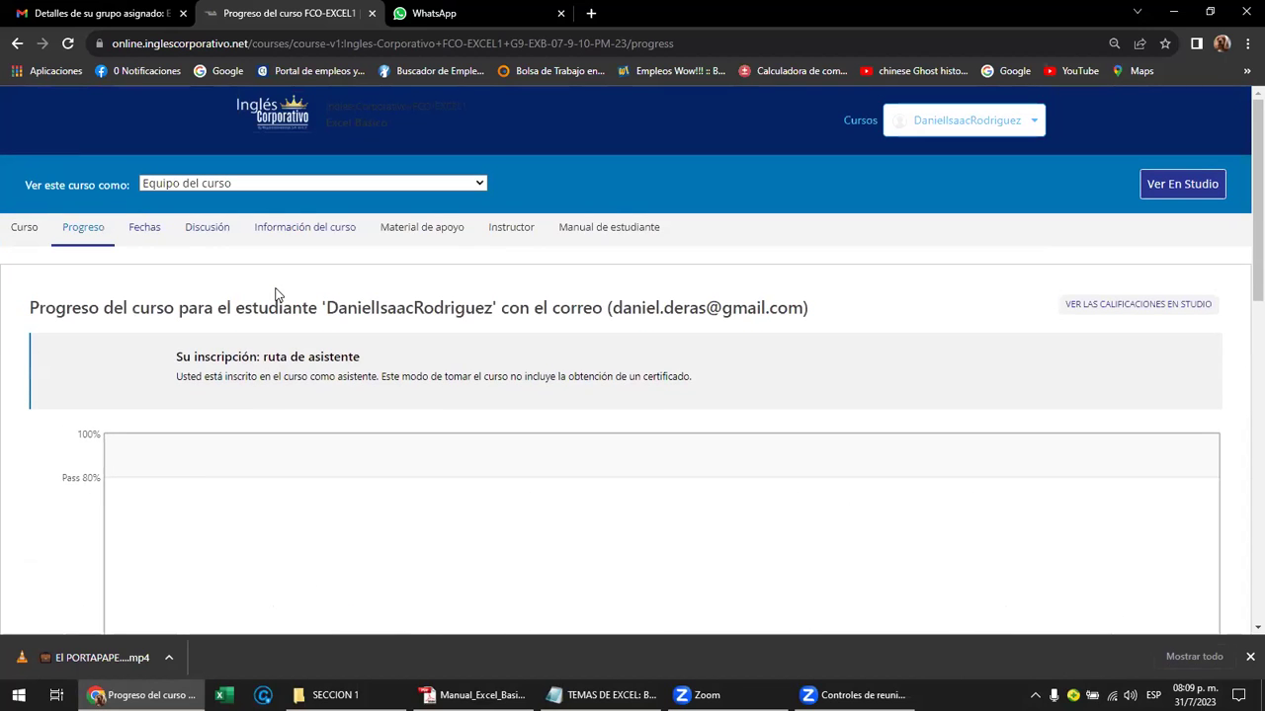
scroll(277, 294, down, 1)
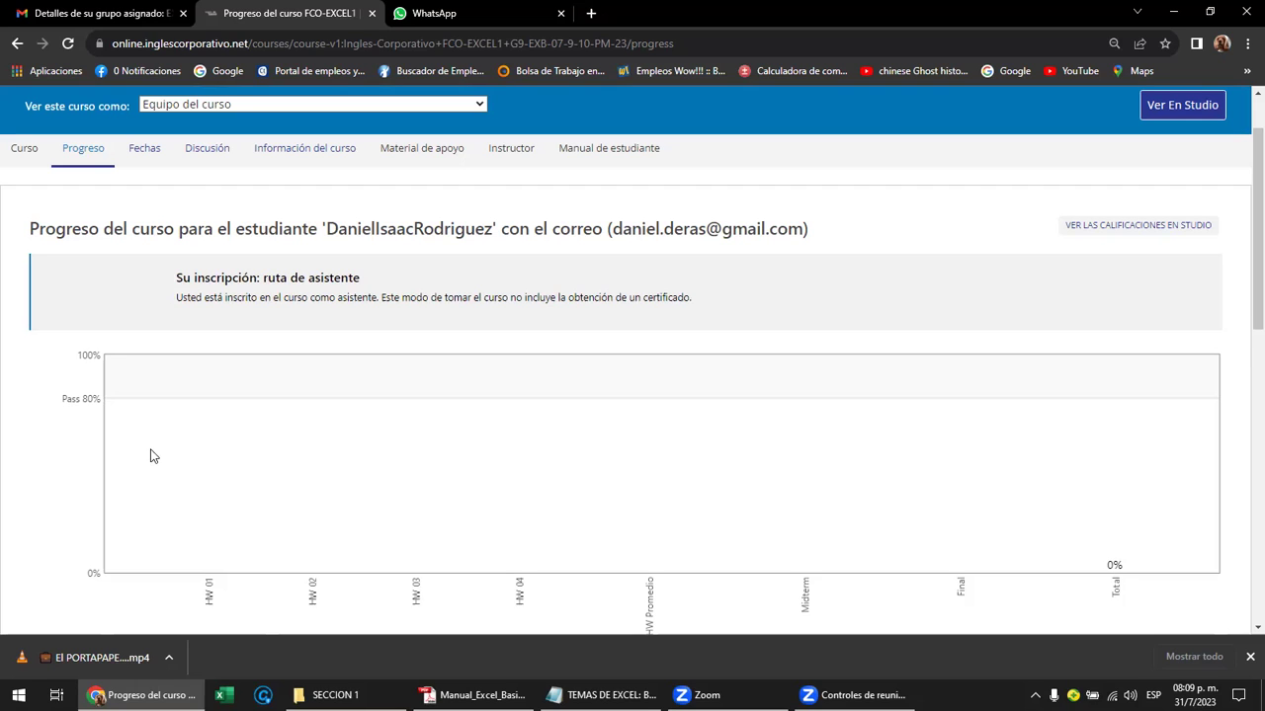
scroll(153, 455, up, 1)
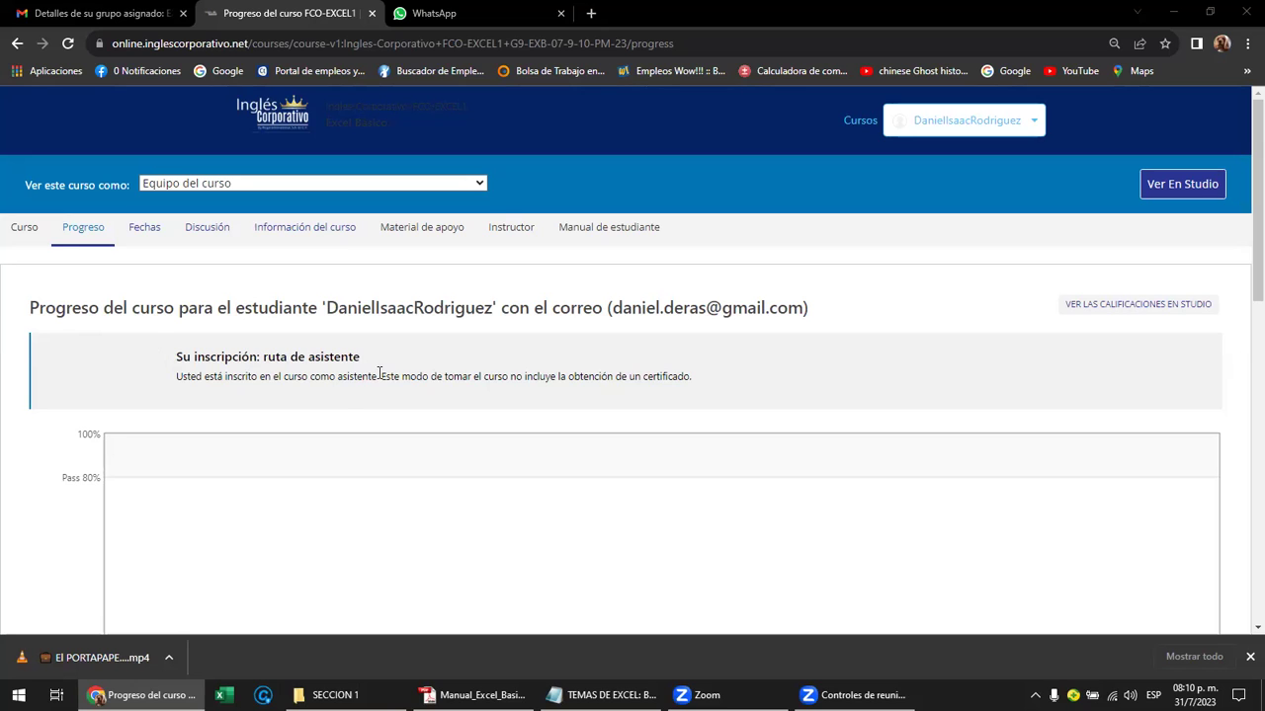
Expand Sección 2 in the Excel Básico outline and view its Referencias homework lessons
click(40, 235)
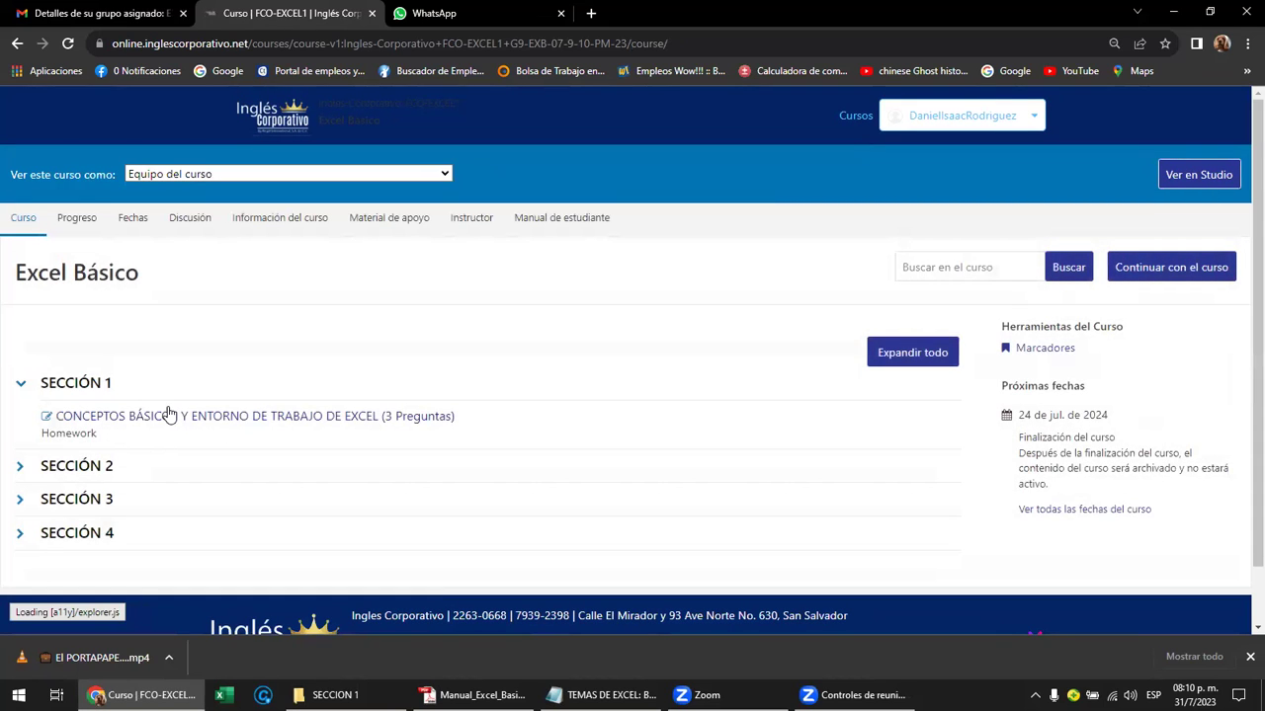
click(84, 466)
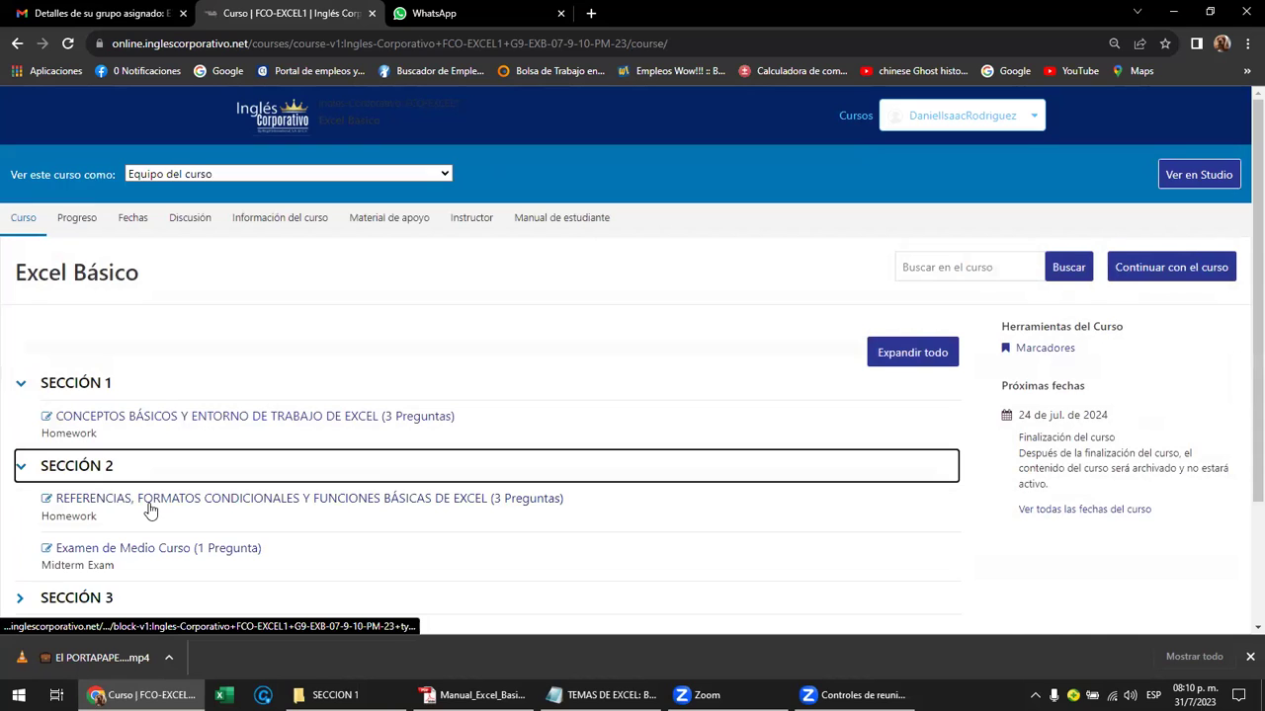
click(392, 503)
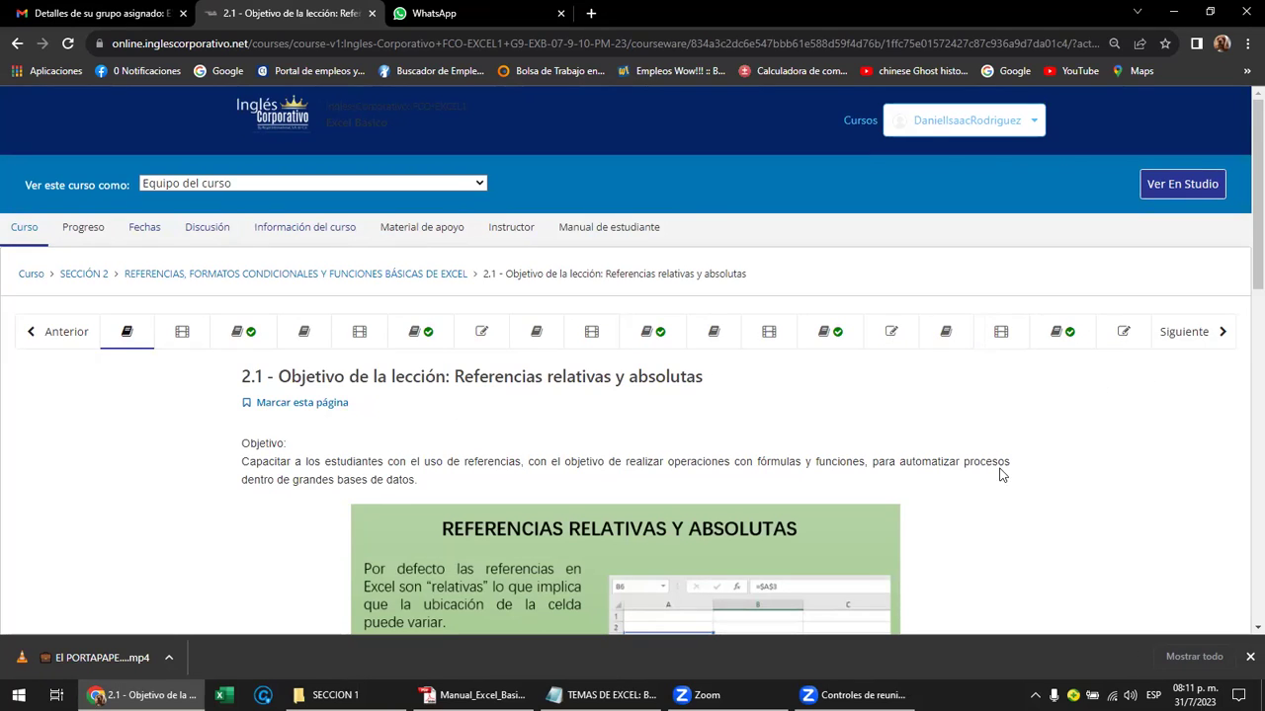
Return to the outline and expand Sección 4 to list its tables-and-charts homework and Examen Final
click(24, 277)
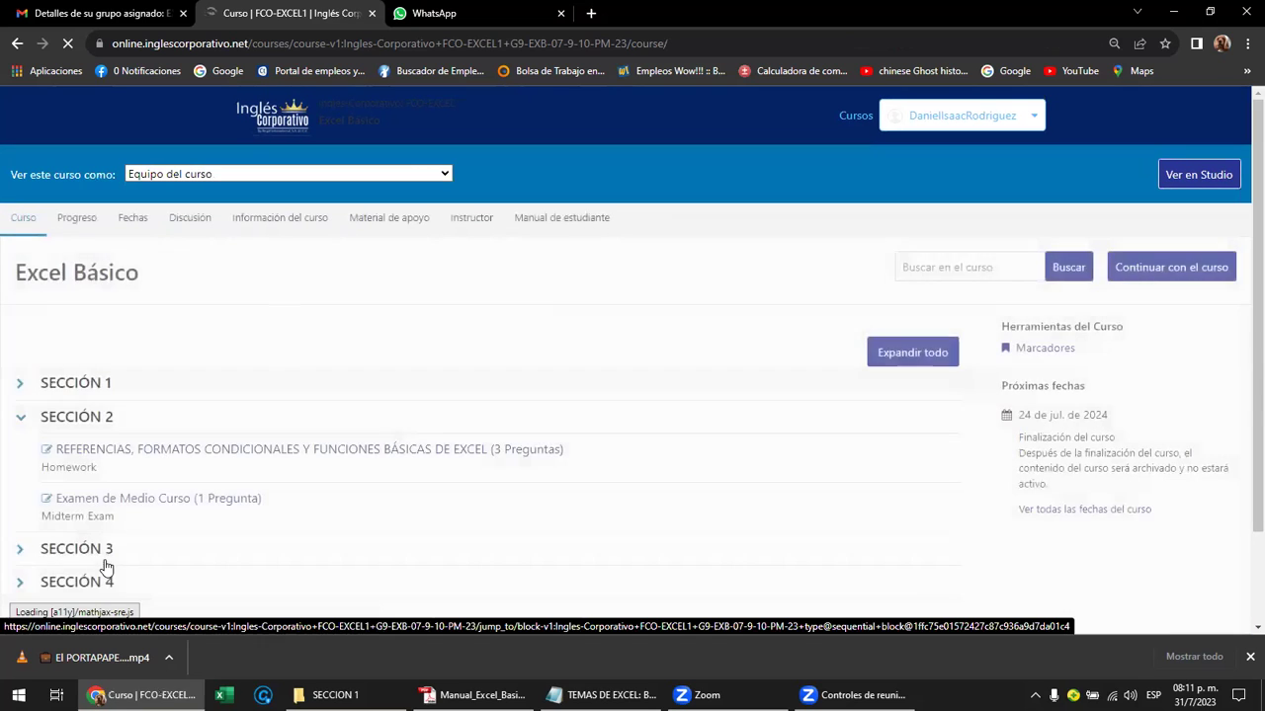
click(106, 579)
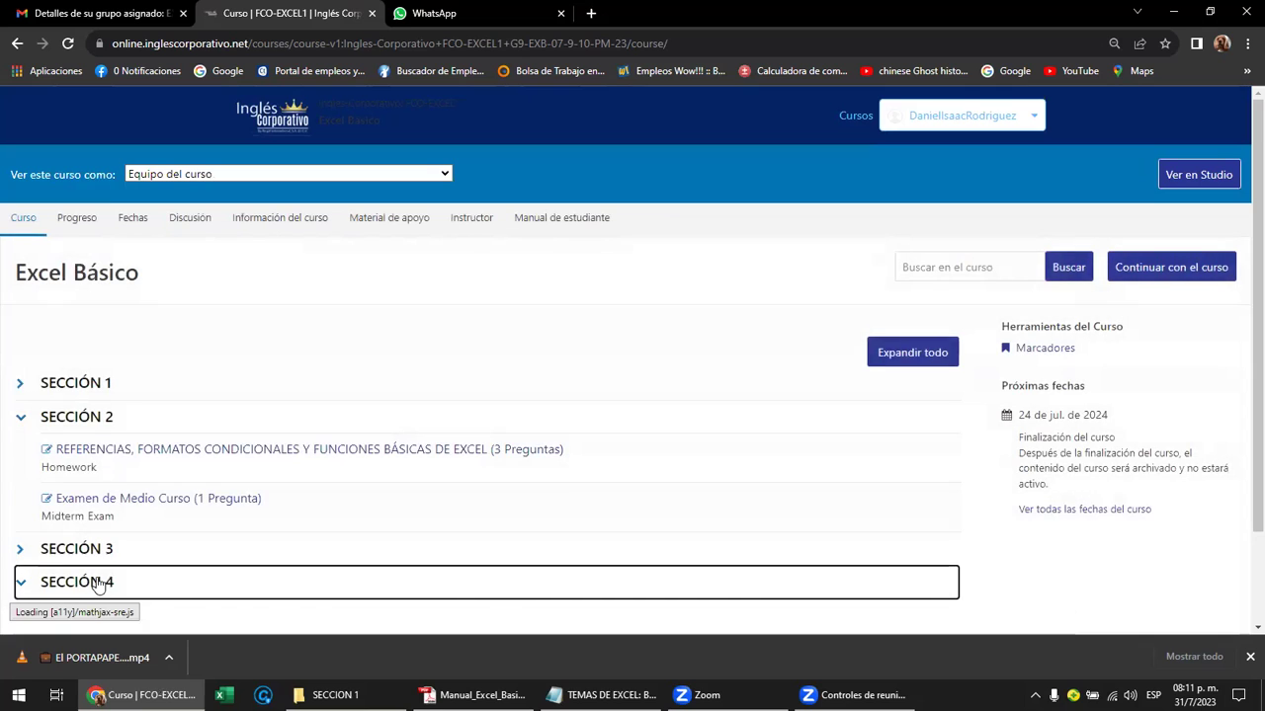
scroll(127, 584, down, 1)
scroll(126, 585, down, 1)
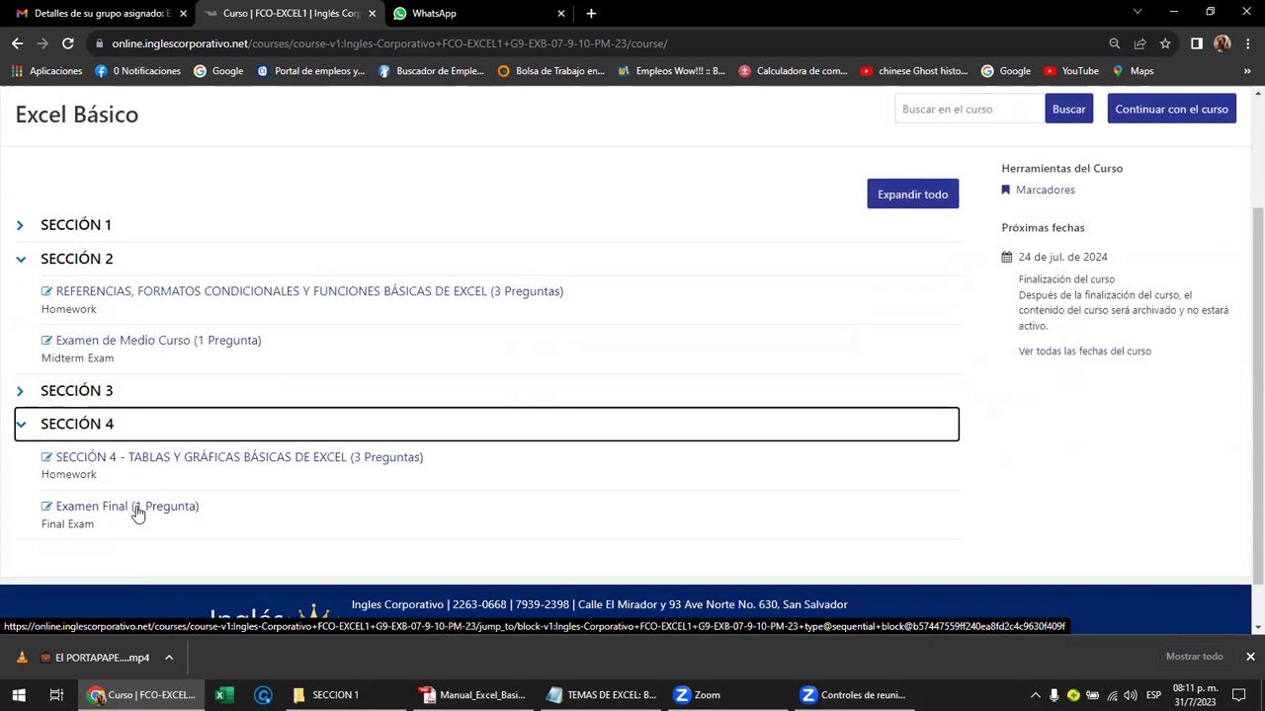
Step through four Sección 4 tables-and-charts units with Siguiente, then go back to the course outline
click(173, 464)
click(172, 464)
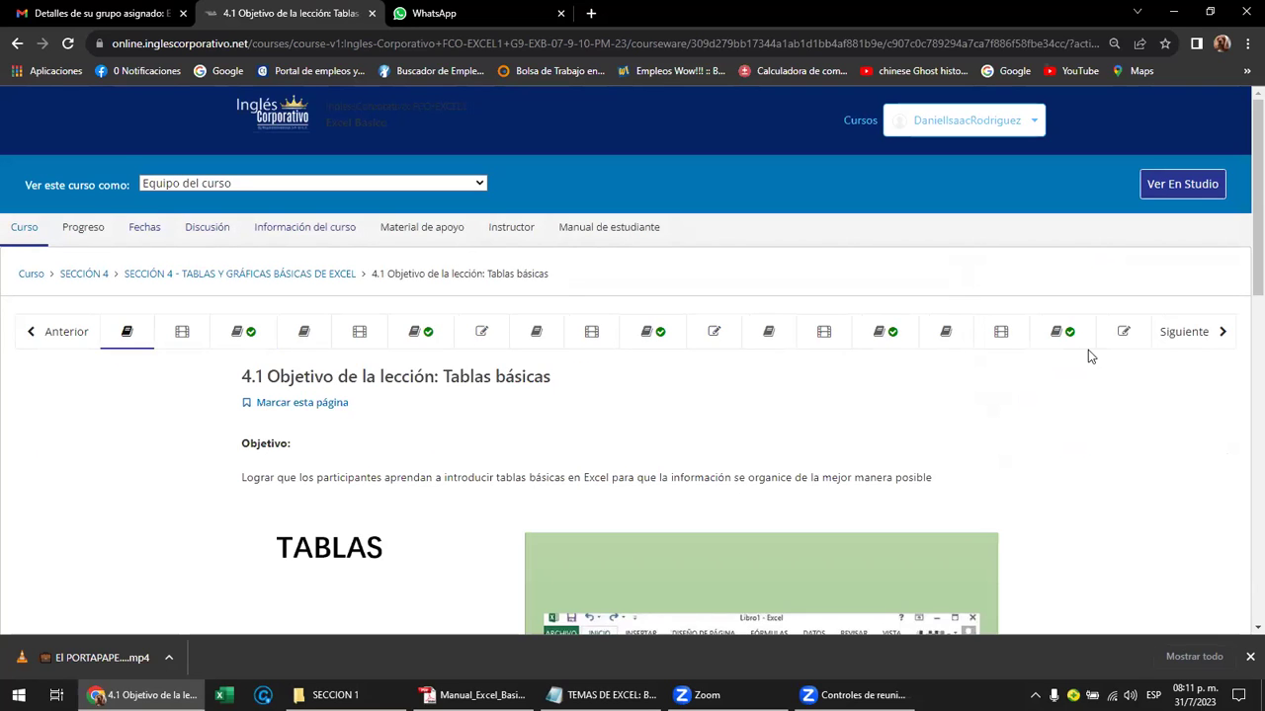
click(1192, 334)
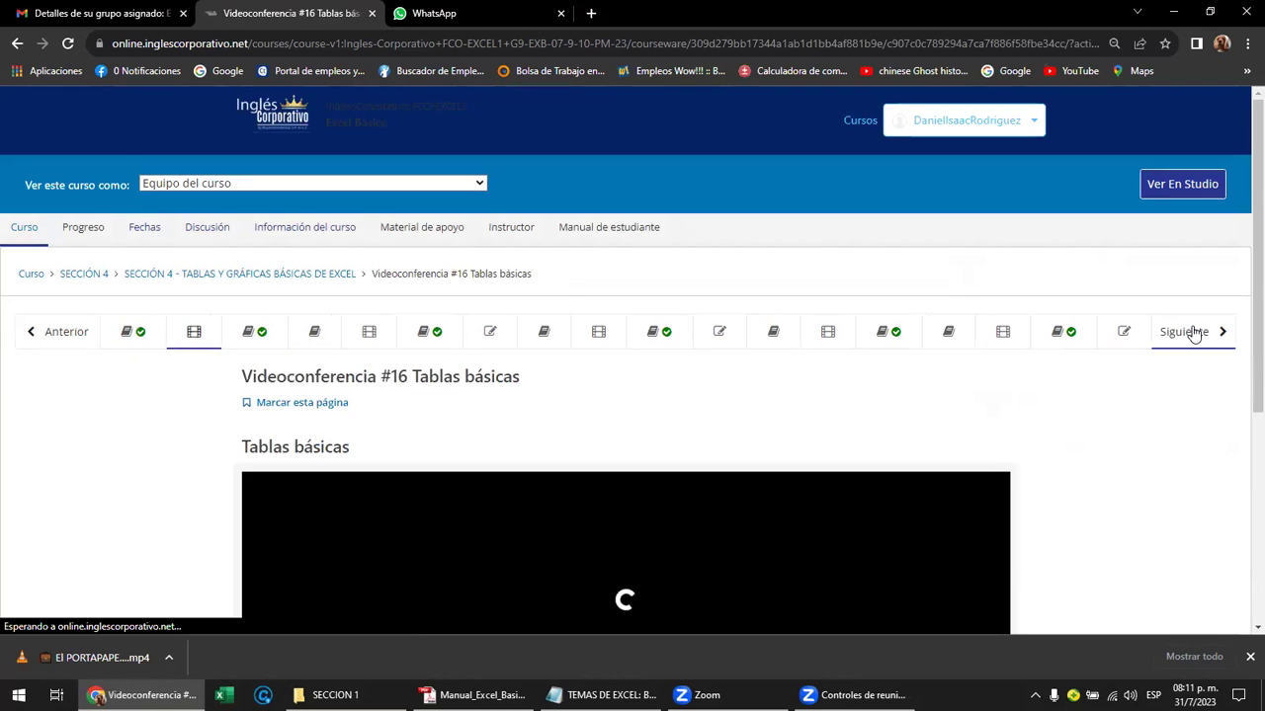
click(1193, 332)
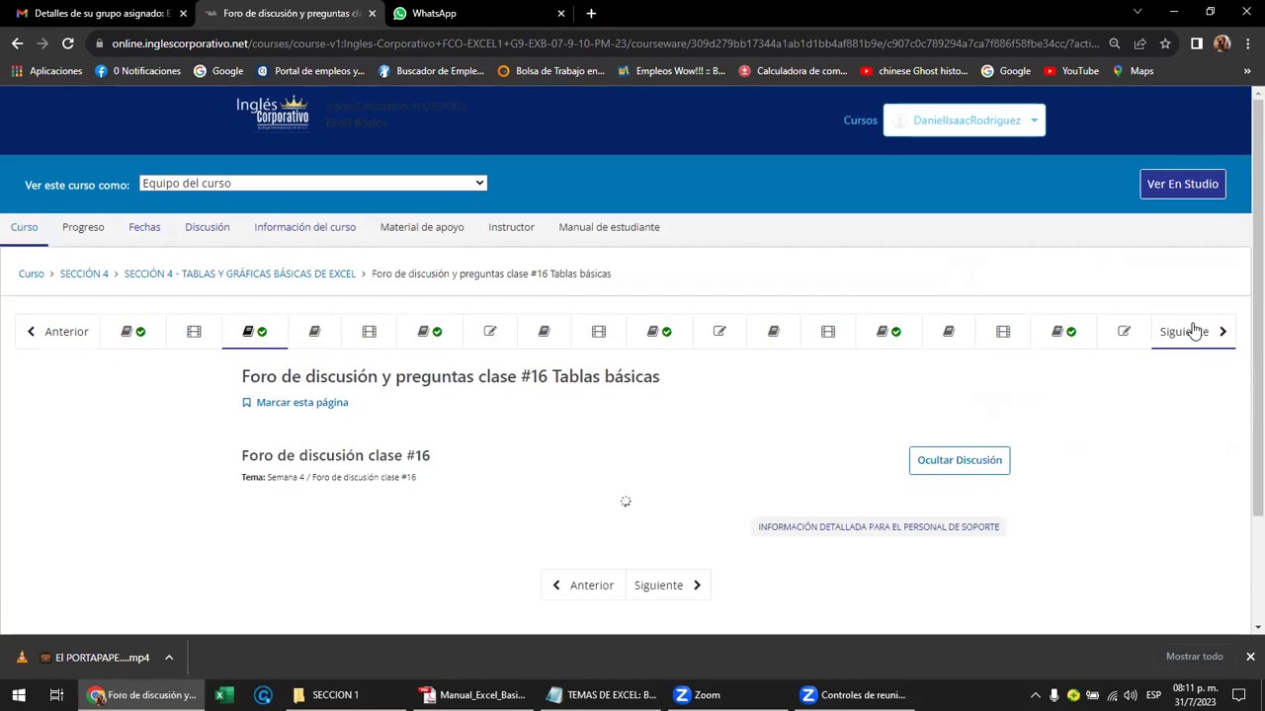
click(1194, 336)
click(1195, 336)
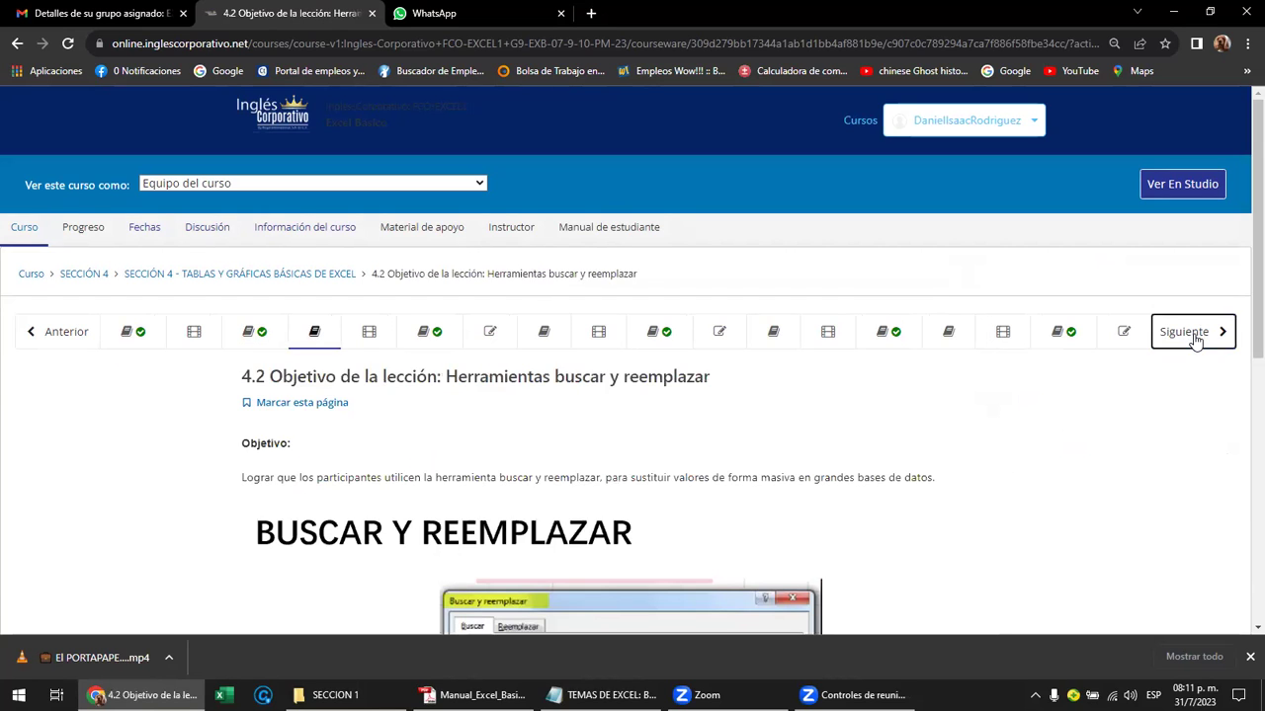
click(29, 282)
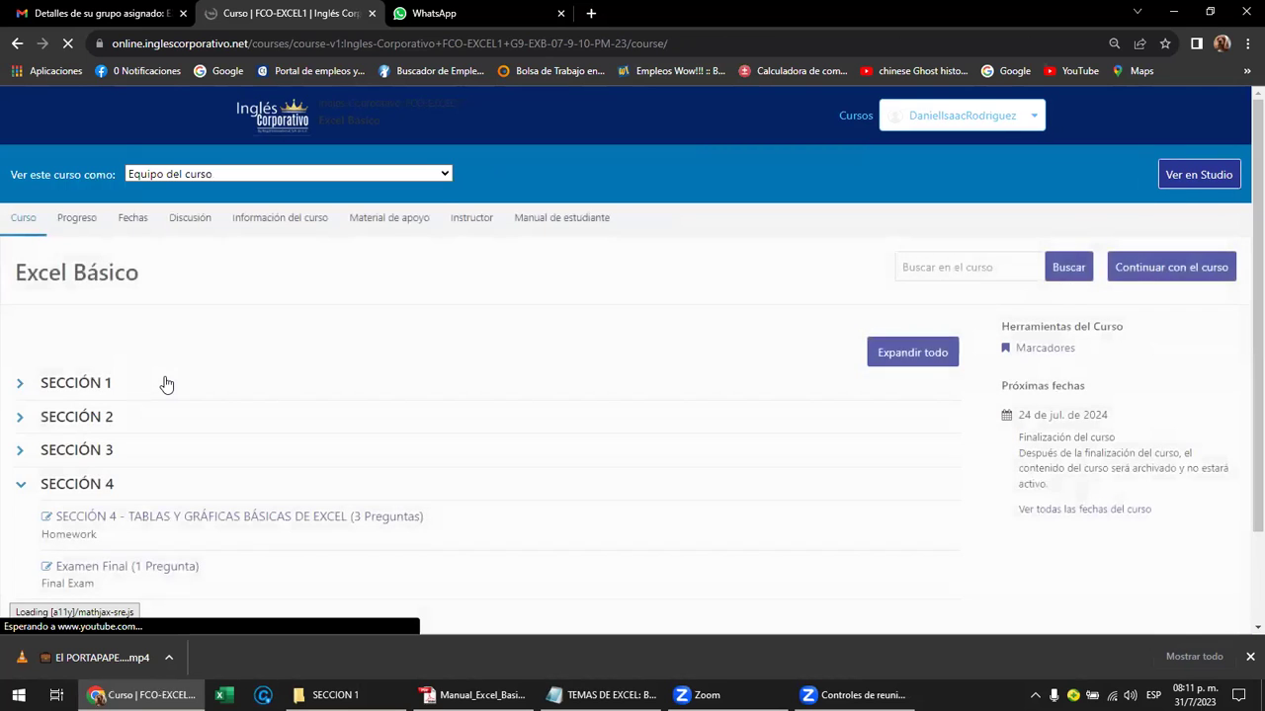
scroll(163, 386, down, 1)
Open the SECCIÓN 4 Examen final and scroll through its questions to Enviar and back up
click(122, 498)
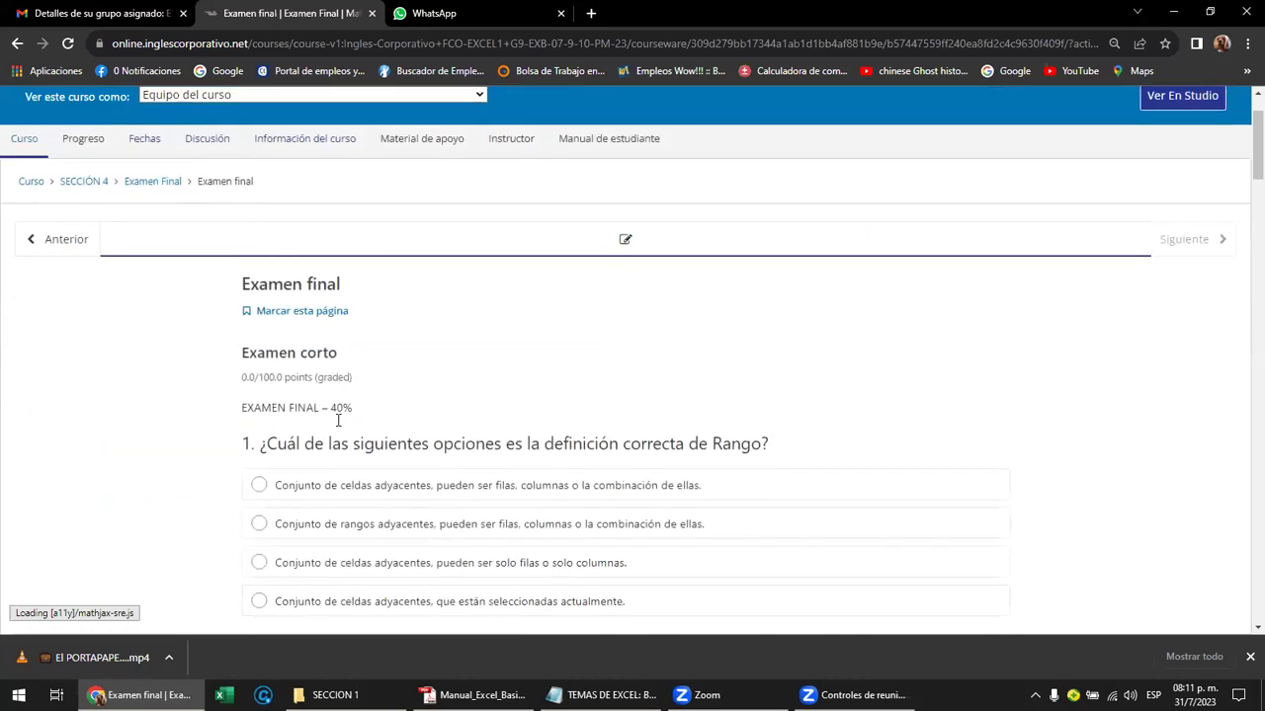
scroll(267, 420, down, 2)
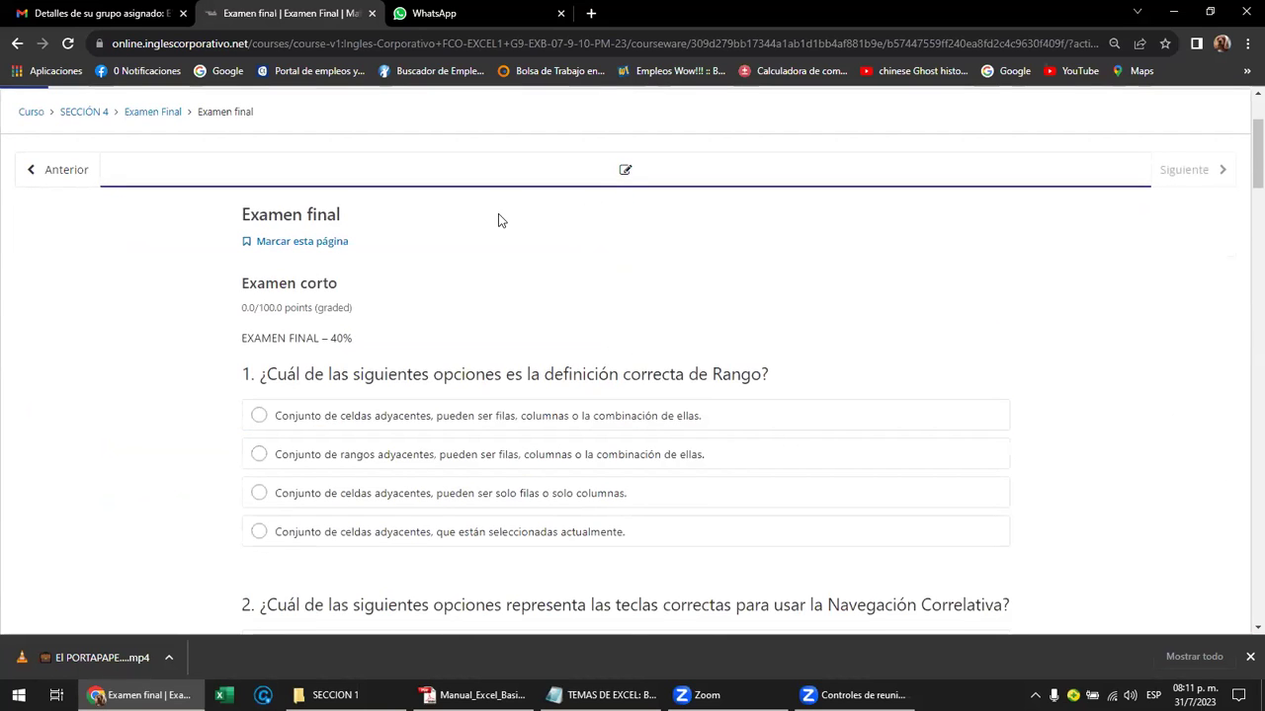
scroll(498, 217, down, 3)
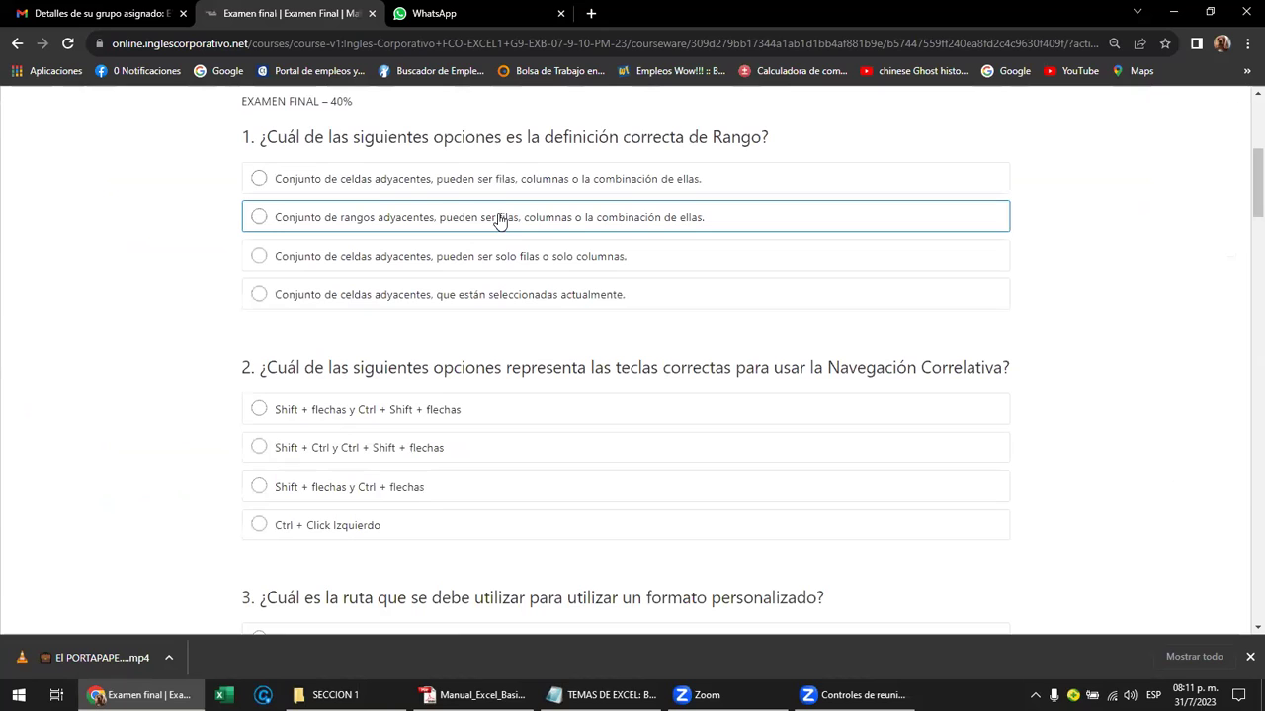
scroll(618, 296, down, 2)
scroll(620, 296, down, 4)
scroll(623, 298, down, 7)
scroll(626, 296, down, 5)
scroll(627, 297, down, 7)
scroll(627, 296, down, 5)
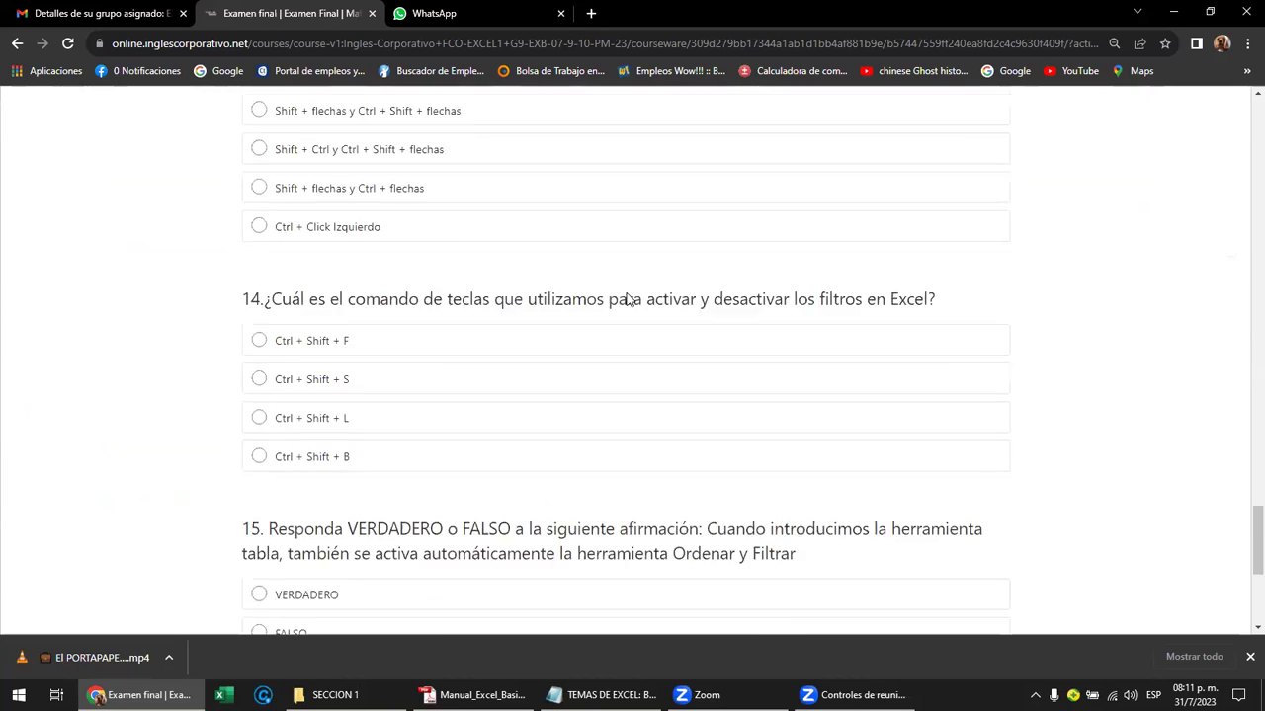
scroll(626, 298, down, 4)
scroll(498, 394, up, 1)
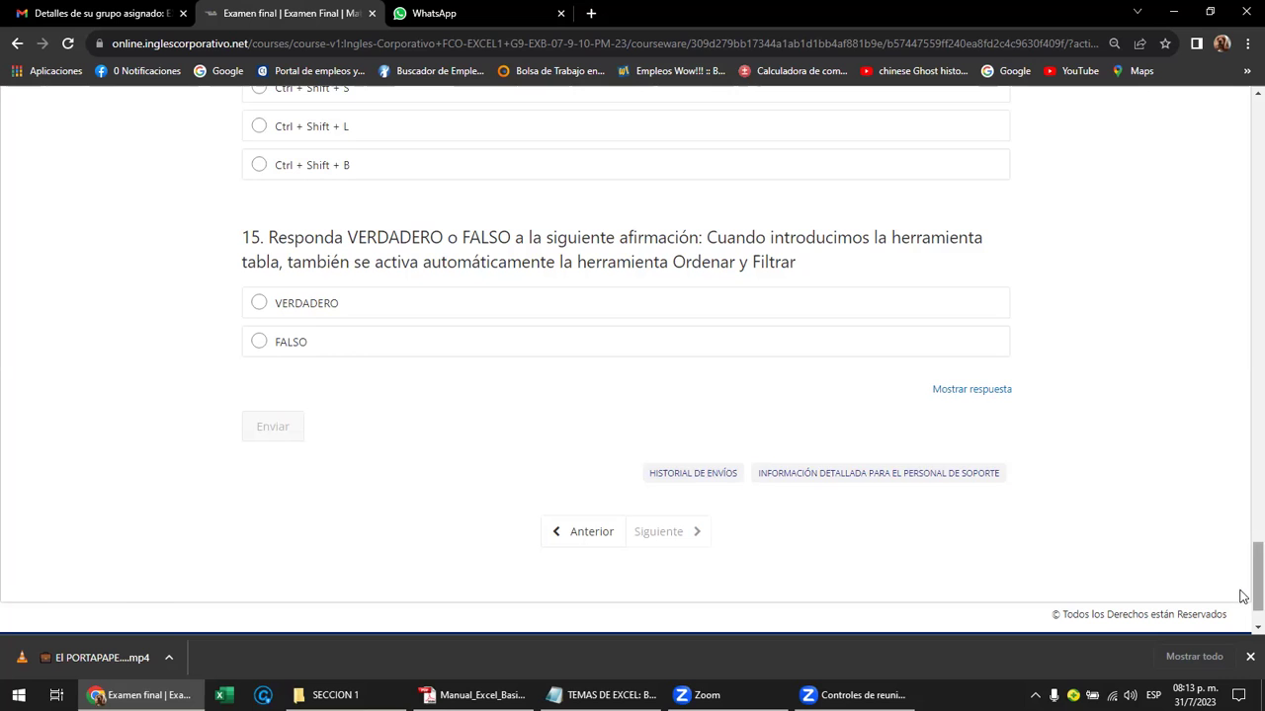
drag(1244, 593, 1242, 168)
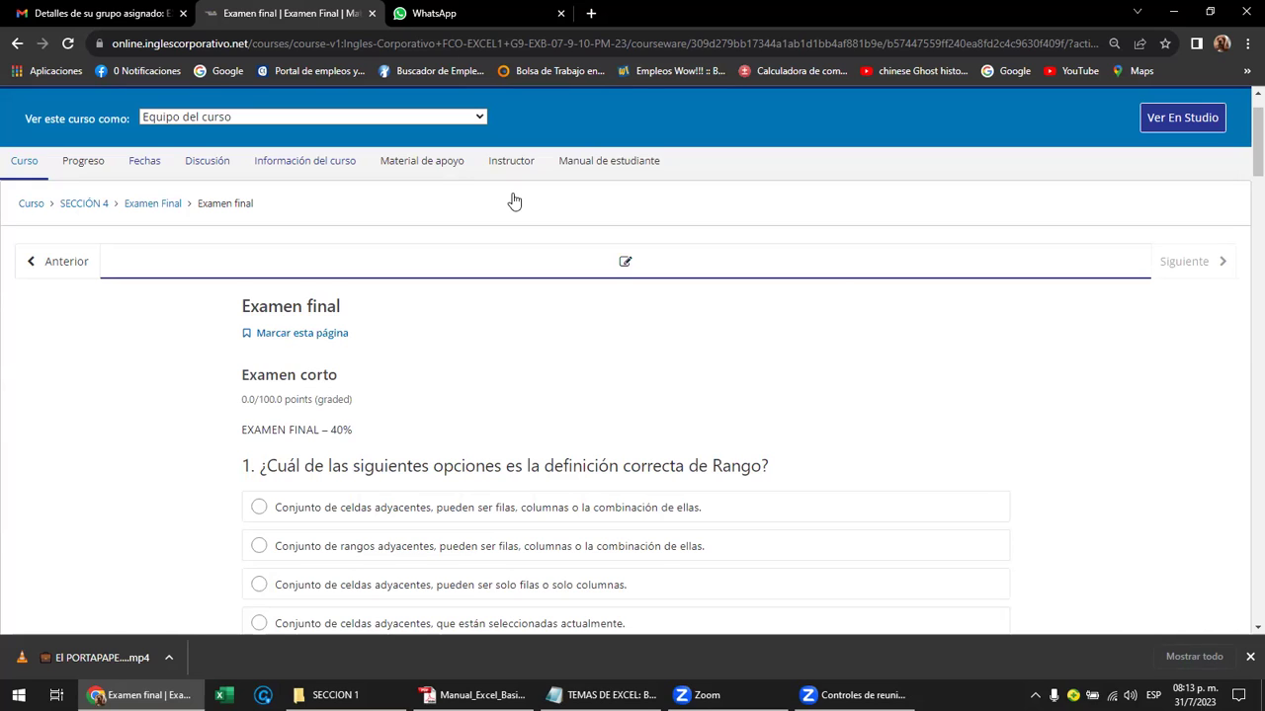
Return to the course outline, expand SECCIÓN 1 and open the 1.6 Laboratorio 2 homework
click(25, 168)
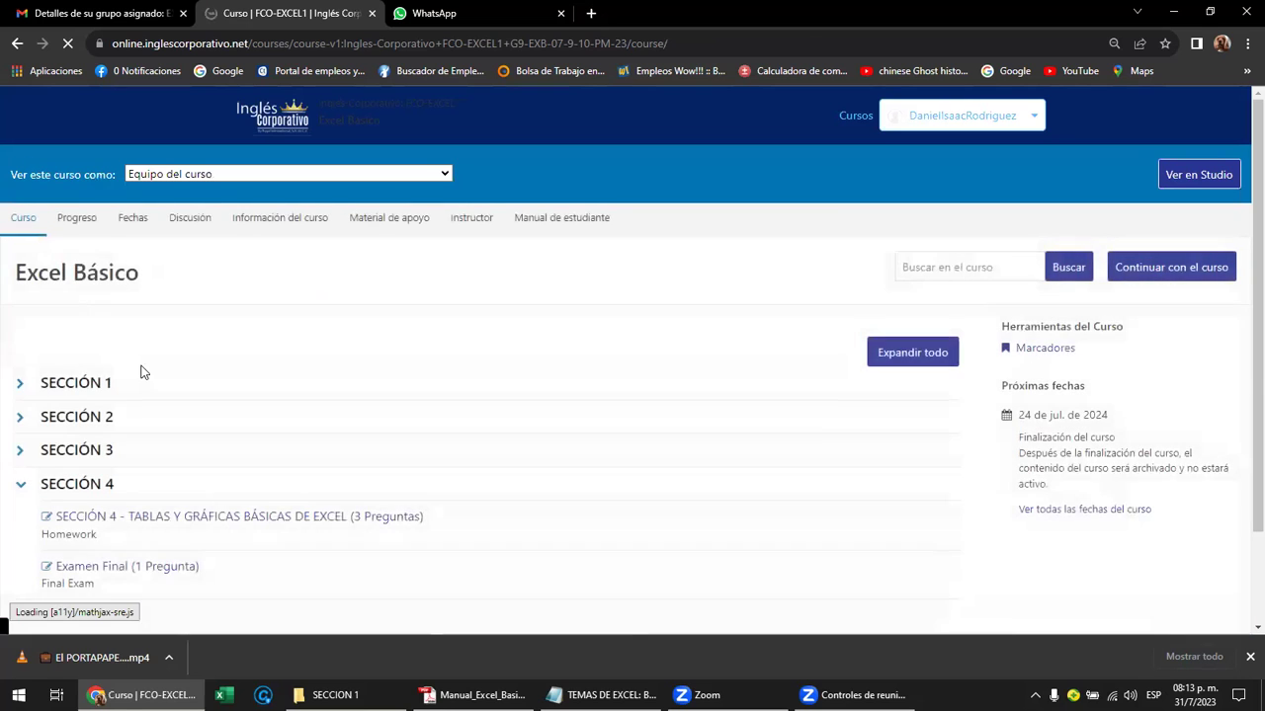
click(98, 386)
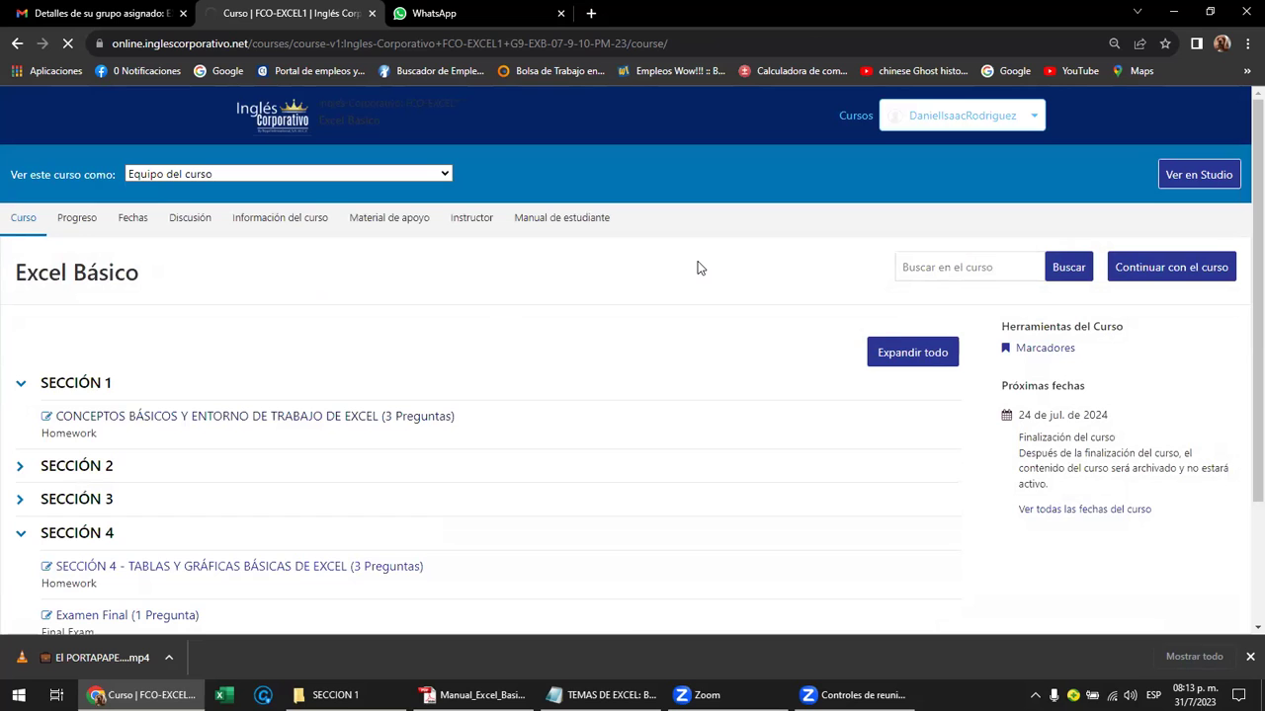
click(385, 424)
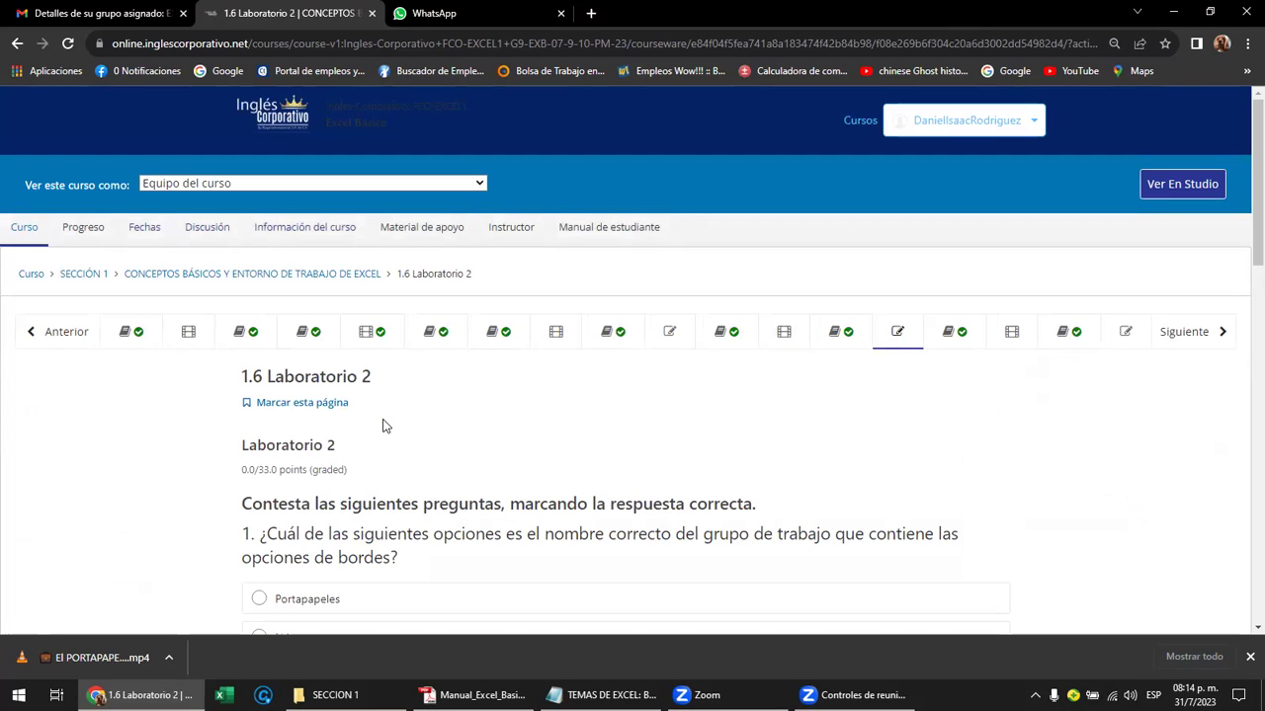
scroll(556, 416, down, 2)
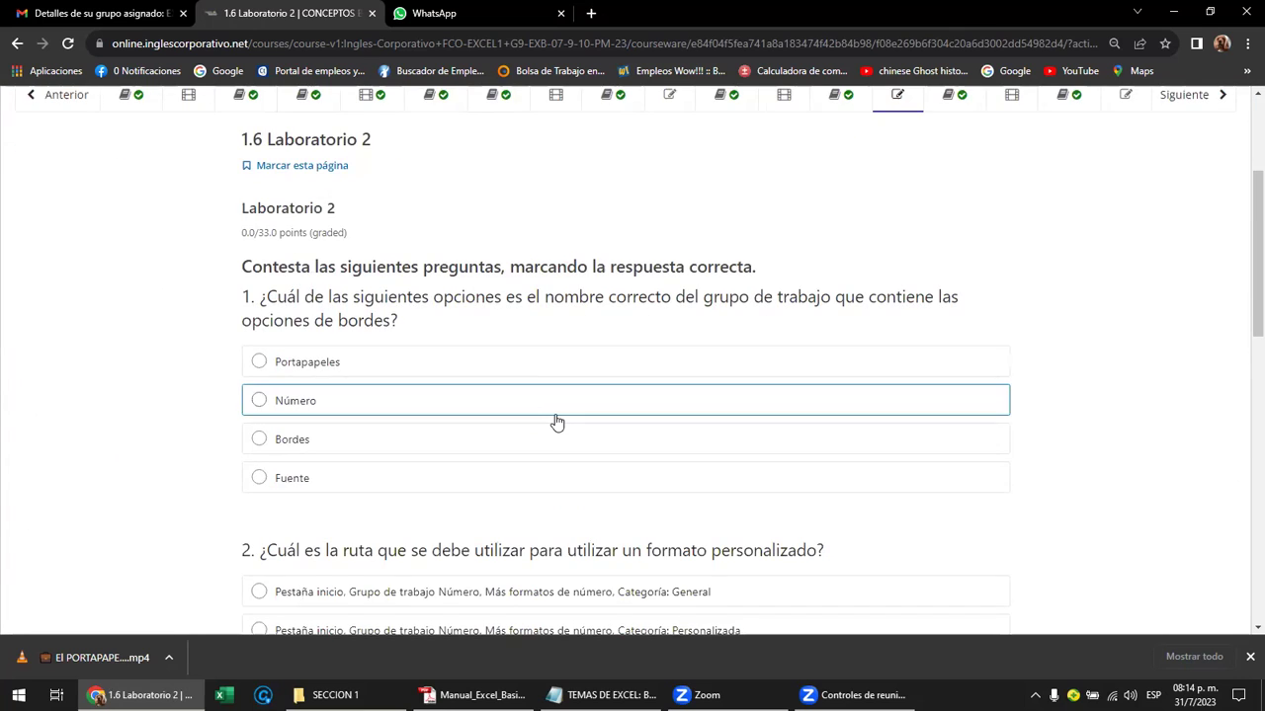
scroll(556, 422, up, 2)
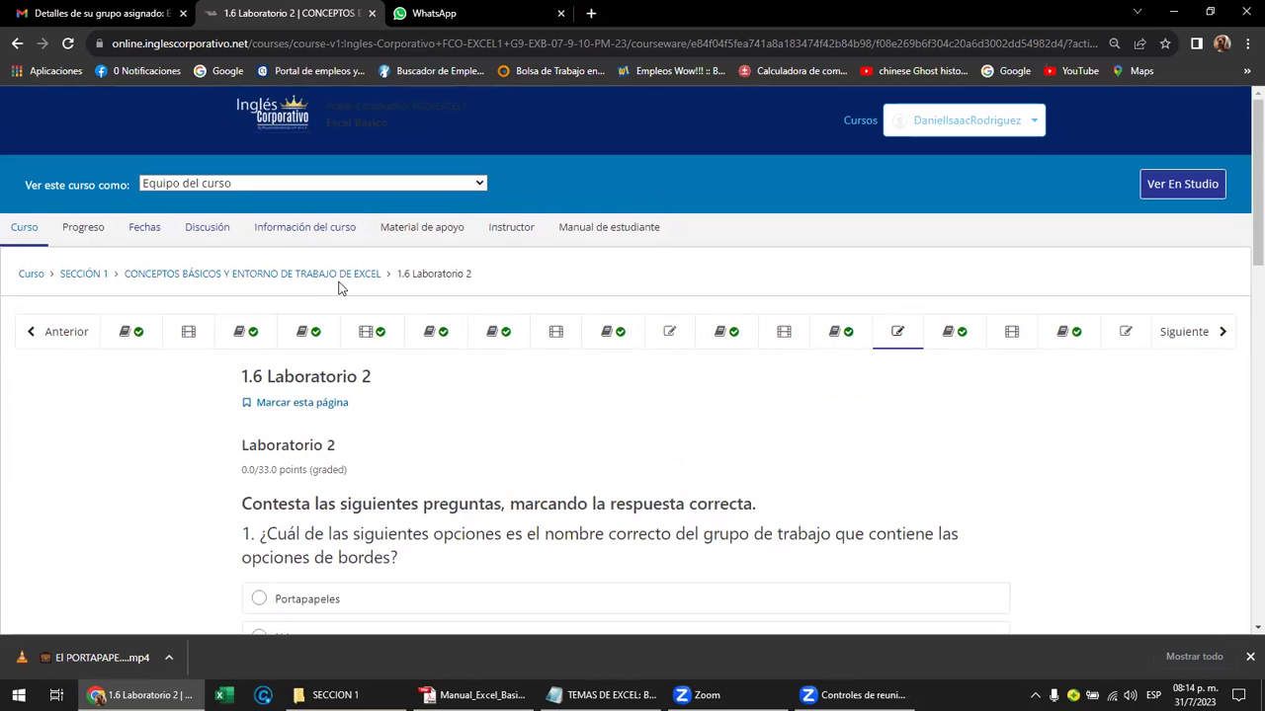
click(434, 229)
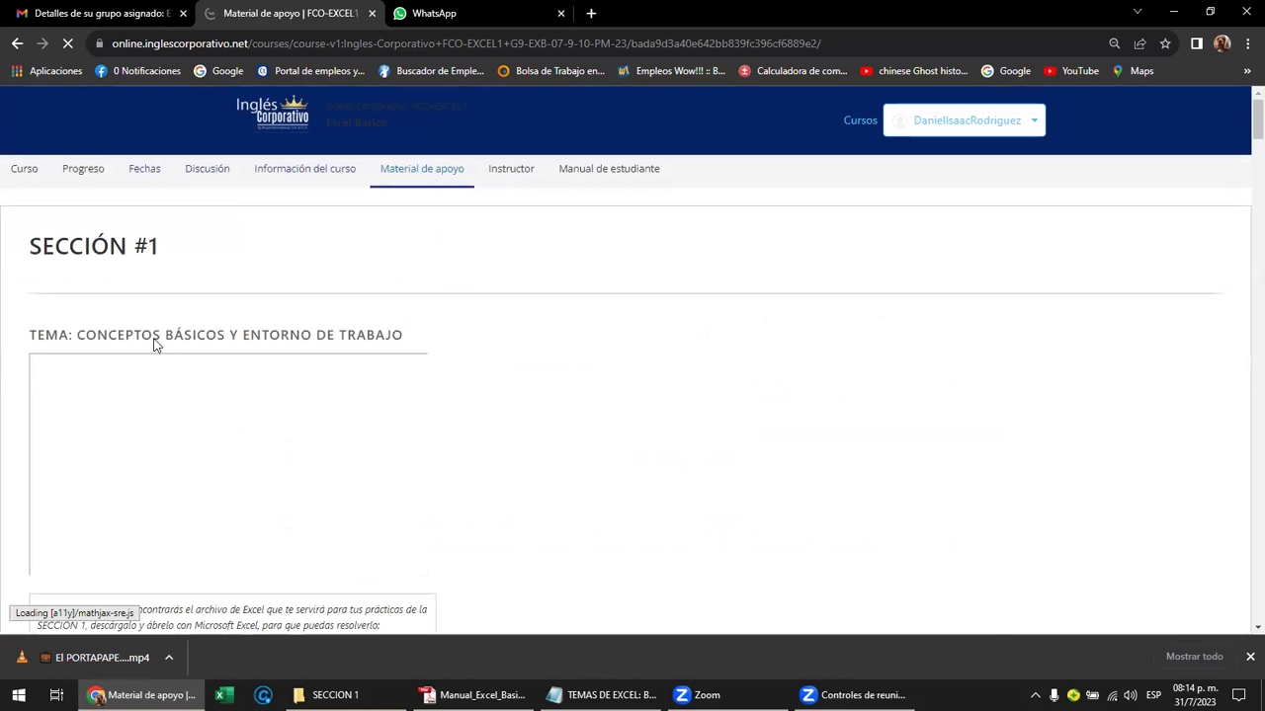
Scroll the Material de apoyo page down to the 'Formatos propios y personalizados en Excel' video
scroll(68, 273, down, 1)
scroll(81, 274, down, 2)
scroll(81, 274, down, 2)
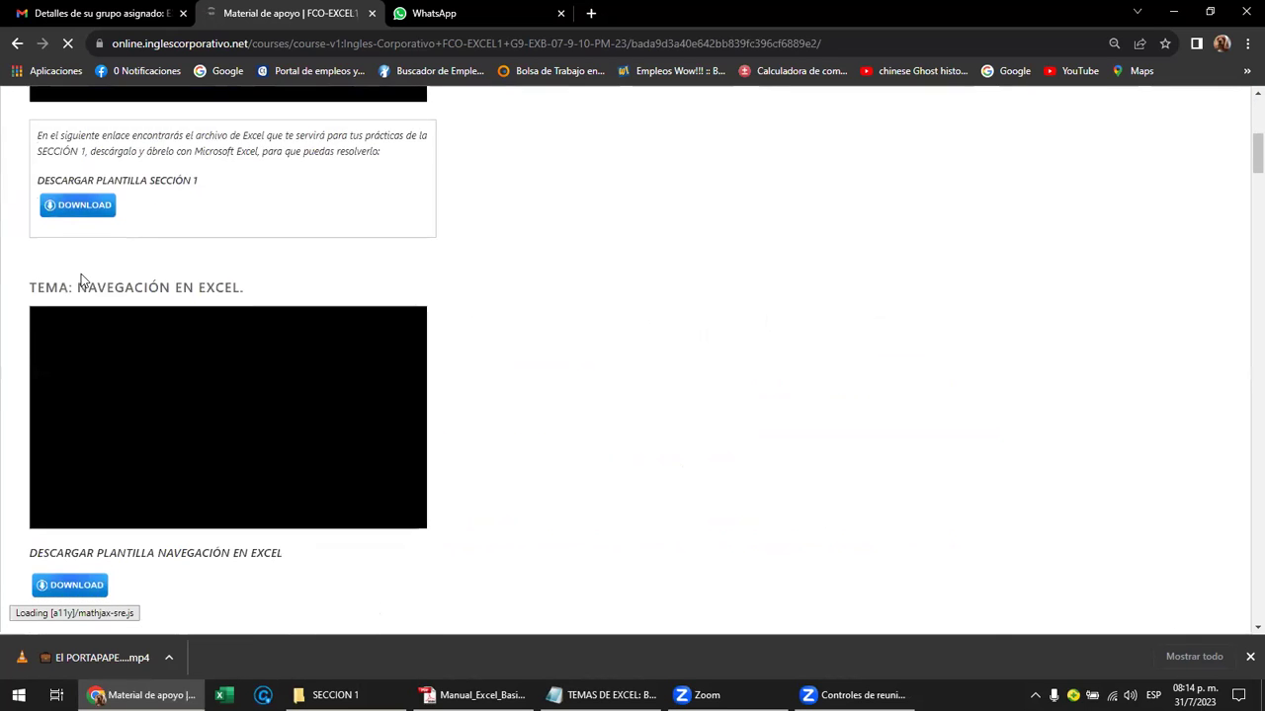
scroll(81, 282, down, 2)
scroll(84, 281, down, 1)
scroll(87, 280, down, 2)
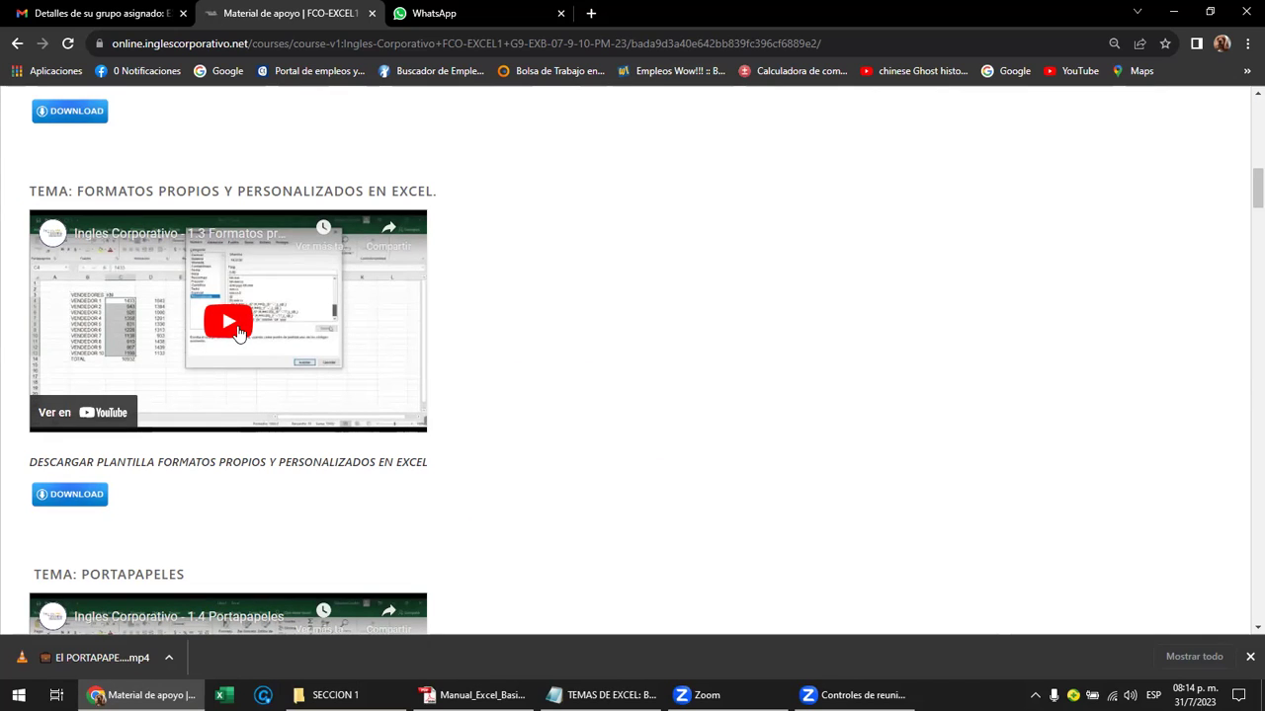
Play the '1.3 Formatos propios y personalizados en Excel' lesson video in full screen
click(230, 335)
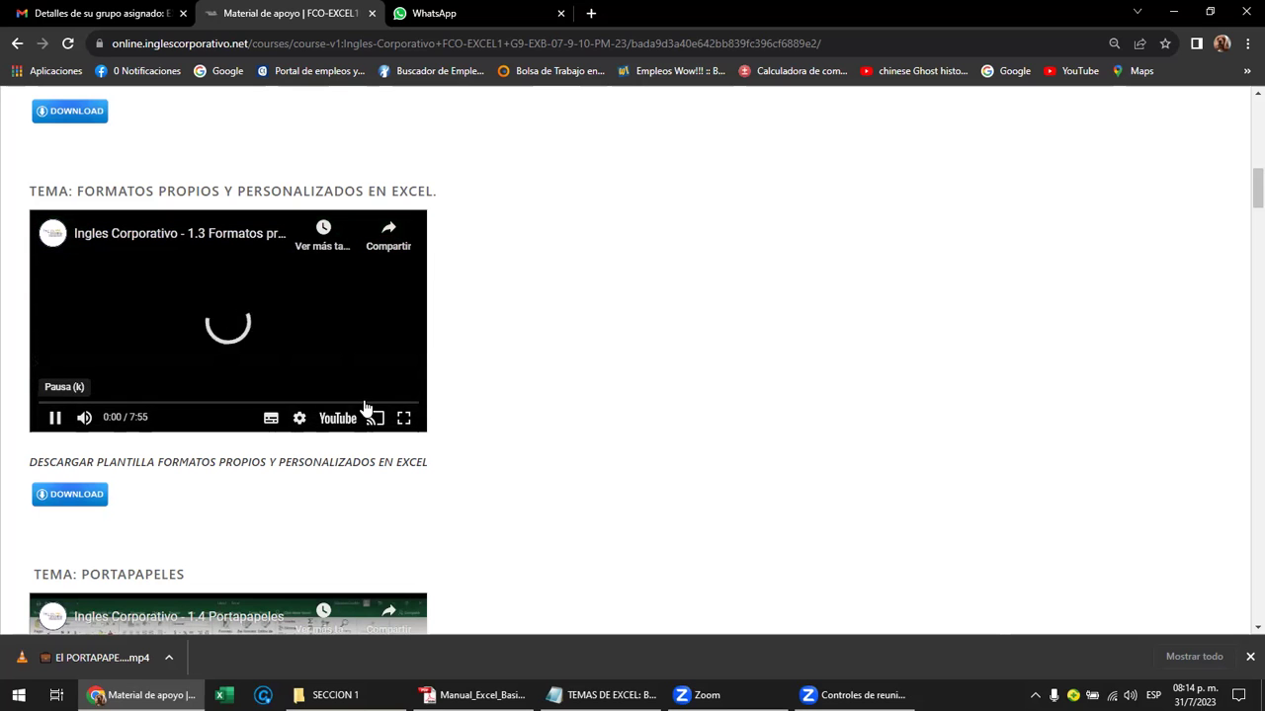
click(403, 418)
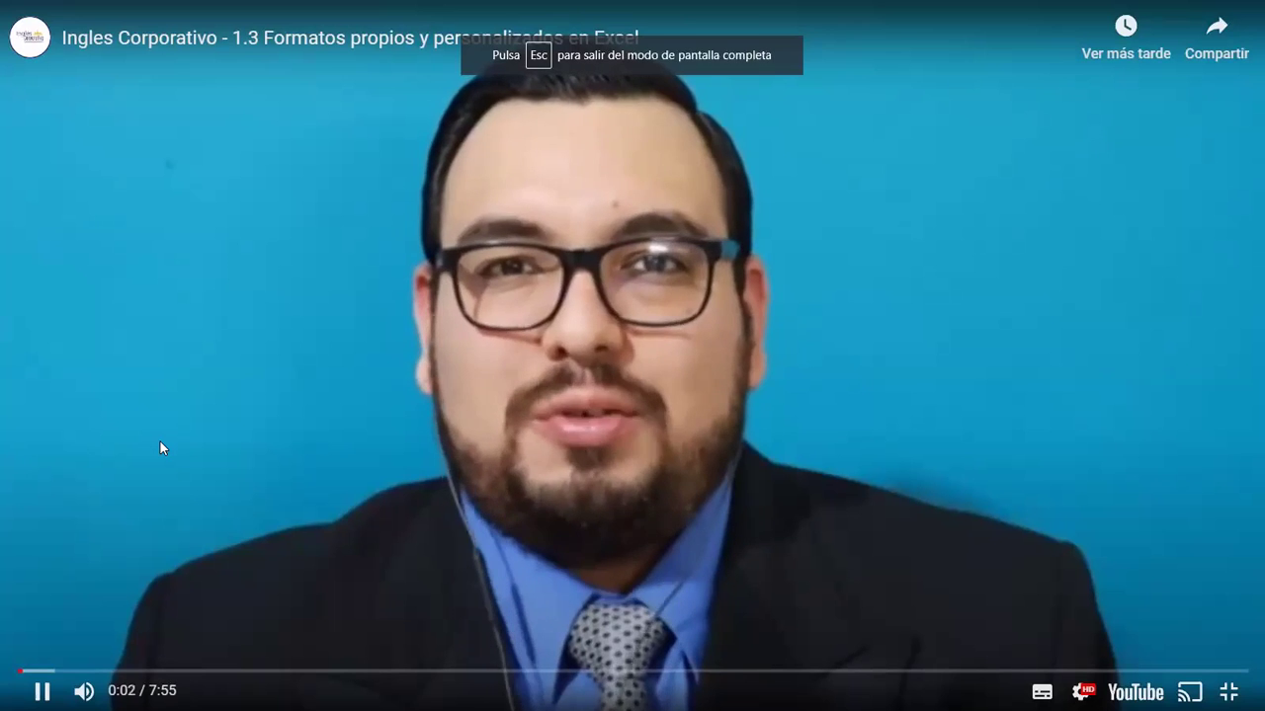
mouse_move(319, 9)
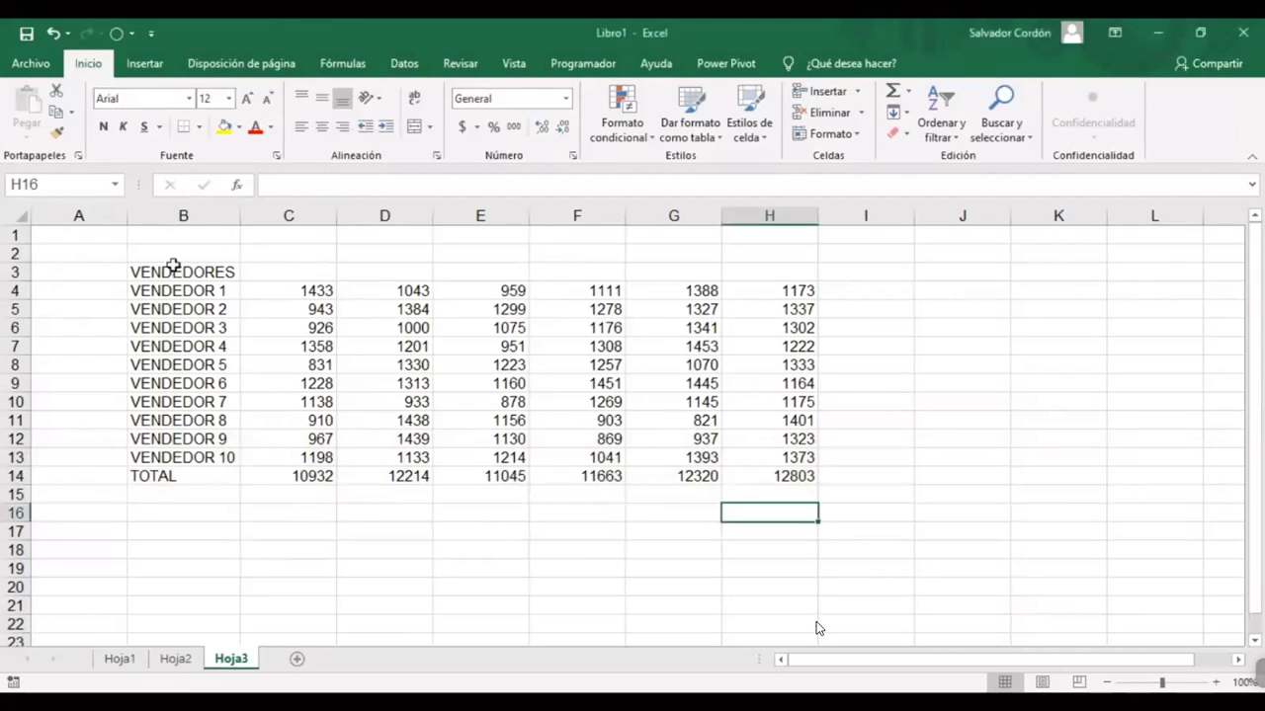
Enter KM as the heading of the sellers' kilometre column
click(257, 273)
click(293, 215)
click(315, 272)
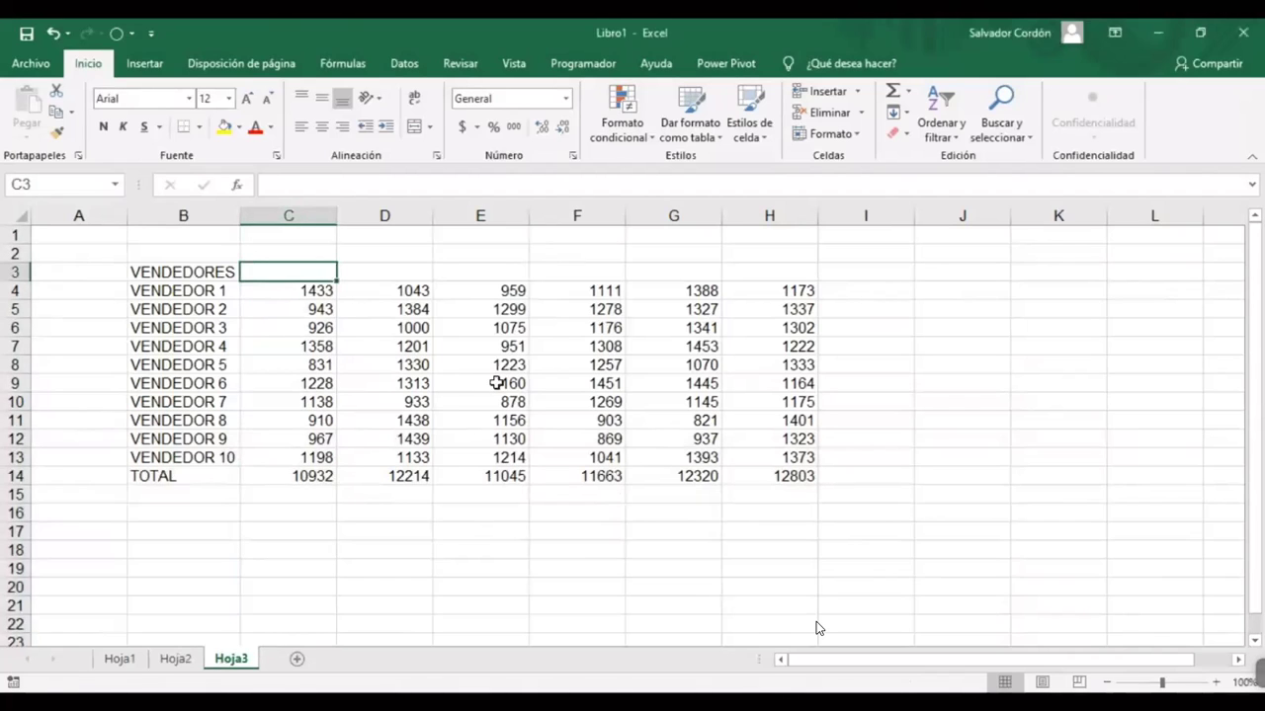
text(KM)
key(Return)
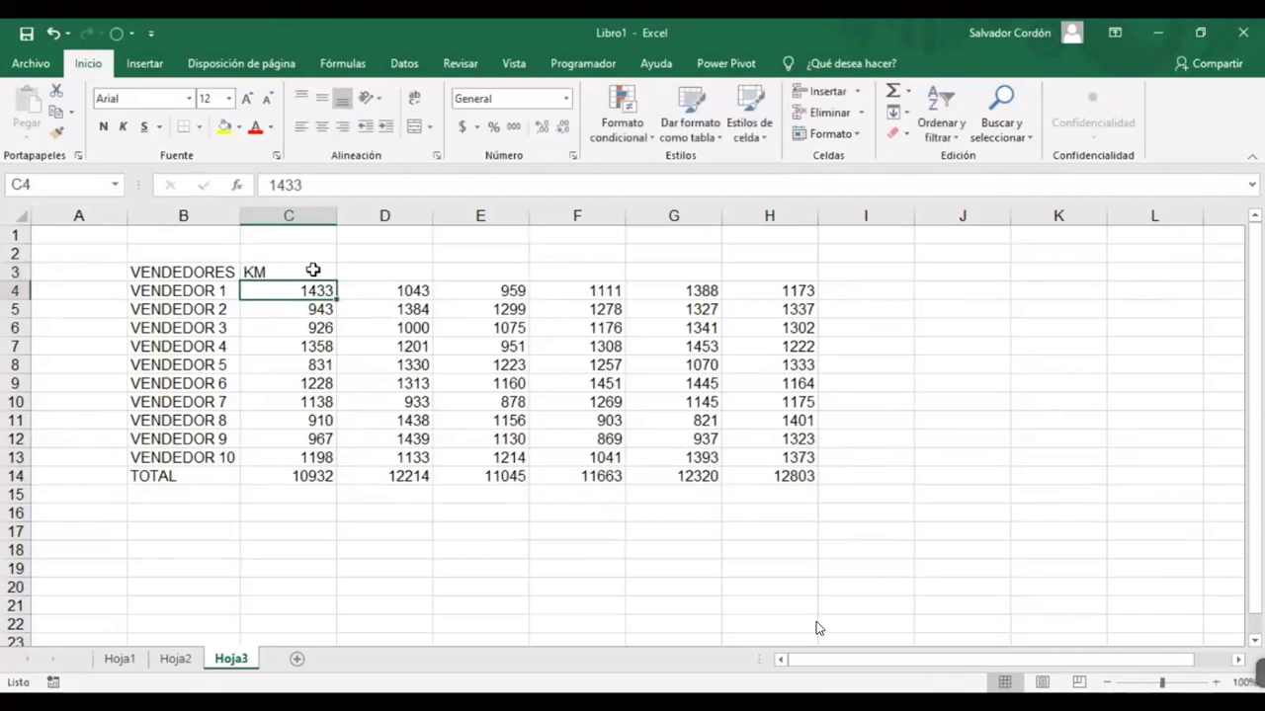
double_click(315, 272)
key(Return)
Append KM to the 1433 entry and clear the row beside TOTAL
key(shift+Down)
key(shift+Down)
key(shift+Down)
click(326, 295)
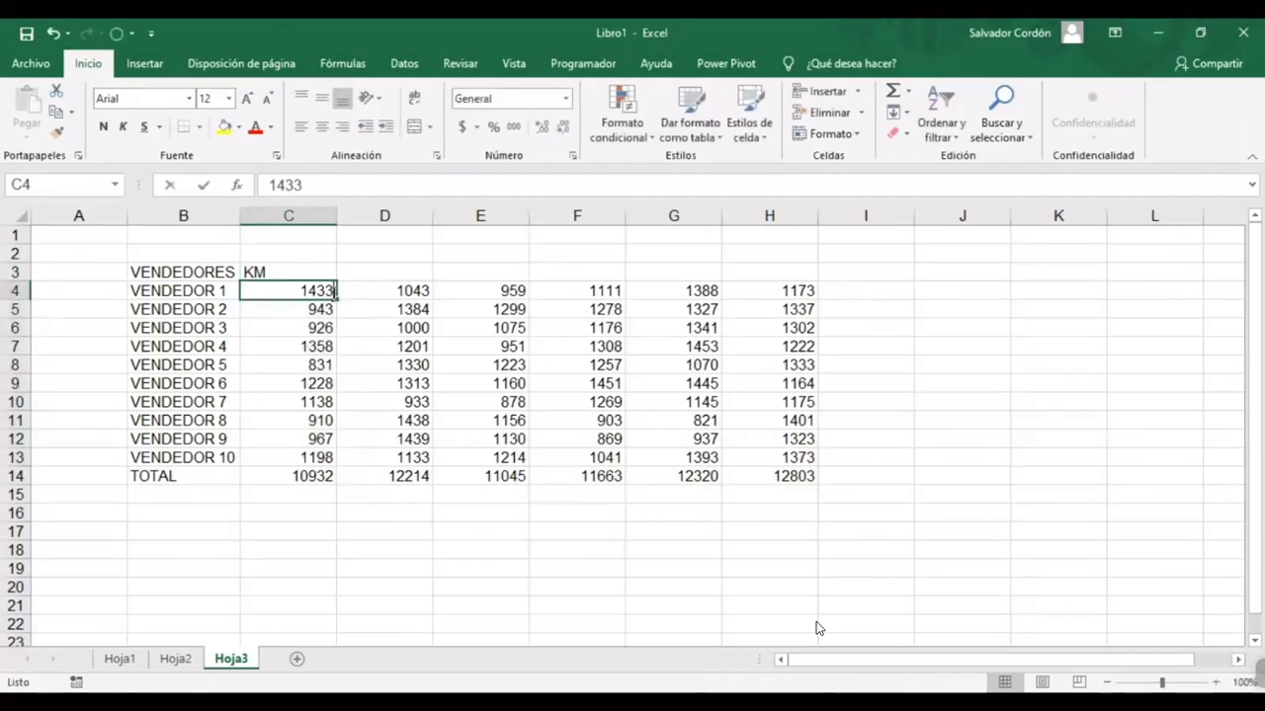
key(F2)
text( KM)
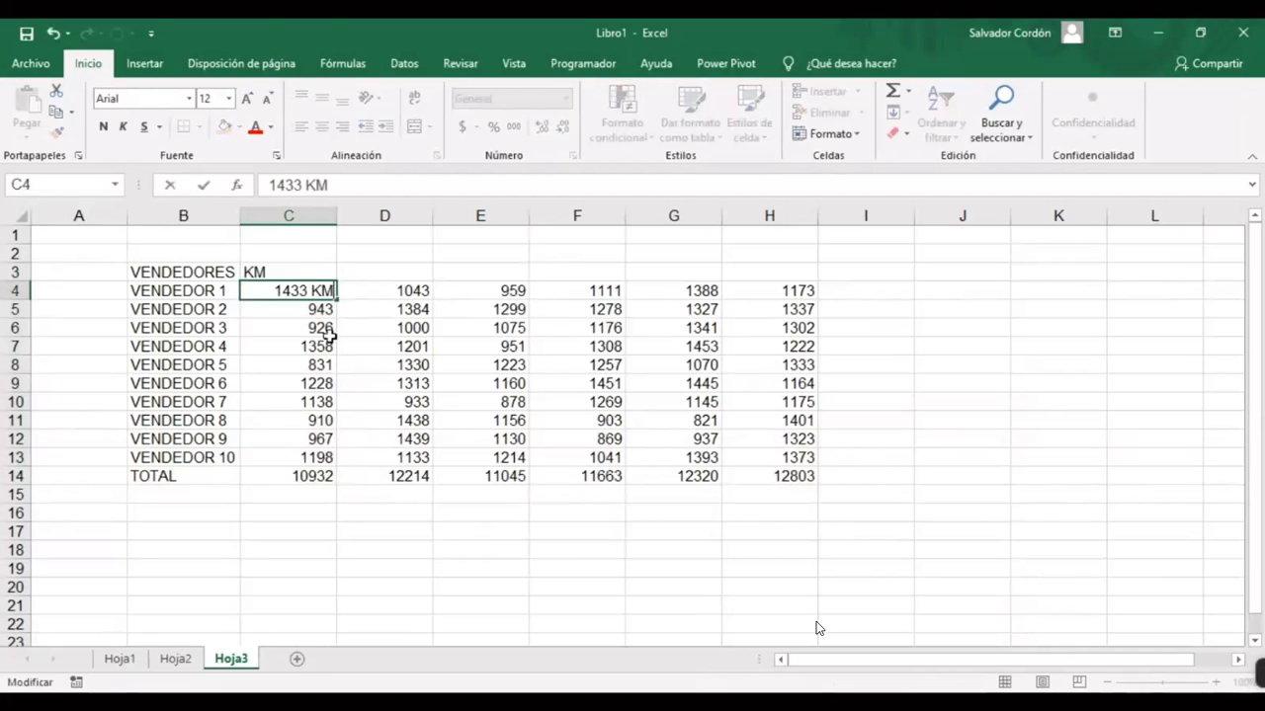
key(Return)
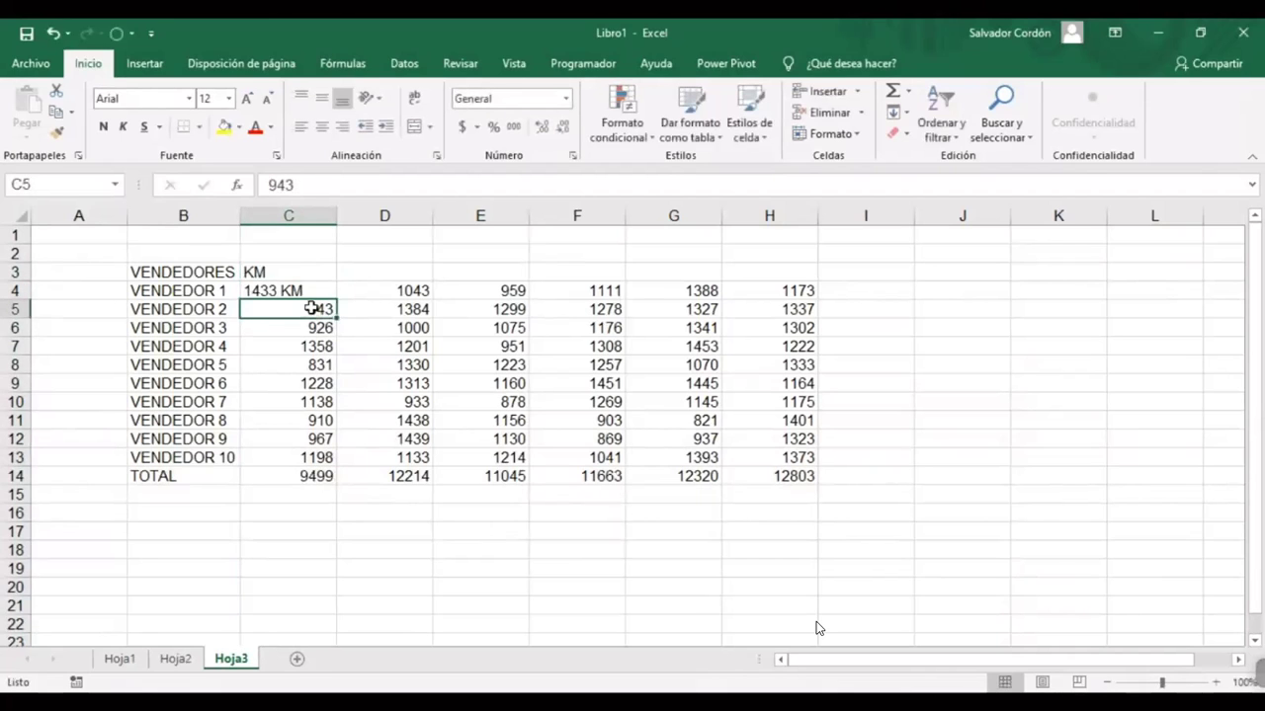
mouse_move(274, 475)
mouse_down()
mouse_move(716, 459)
mouse_move(771, 474)
mouse_up()
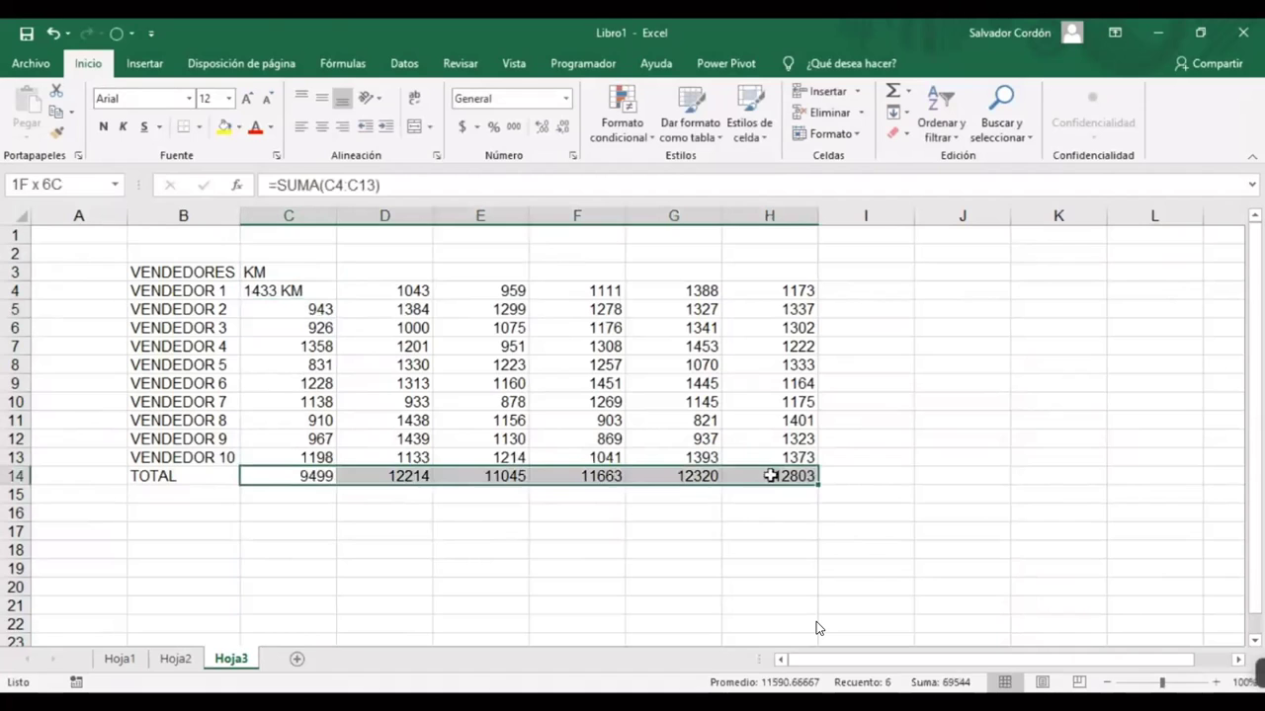
key(Delete)
Append KM to the 943 entry so it reads '943 KM'
click(311, 291)
click(312, 308)
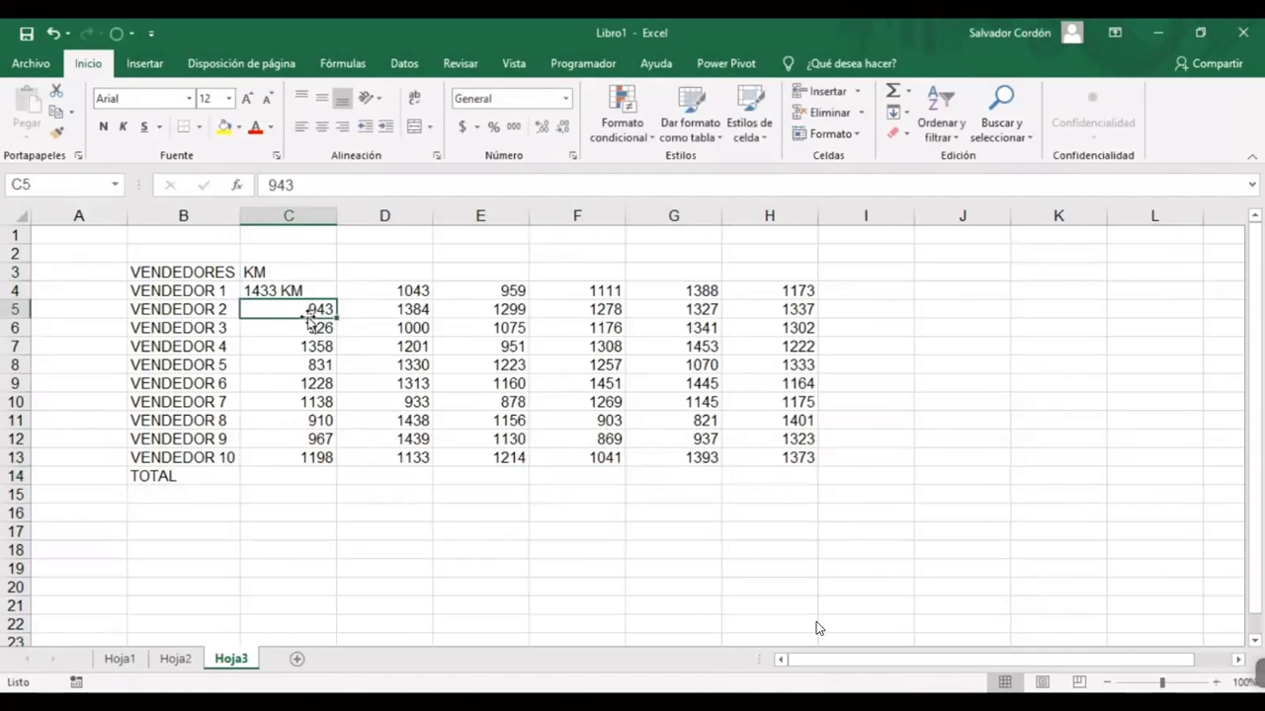
double_click(308, 308)
key(ctrl+Return)
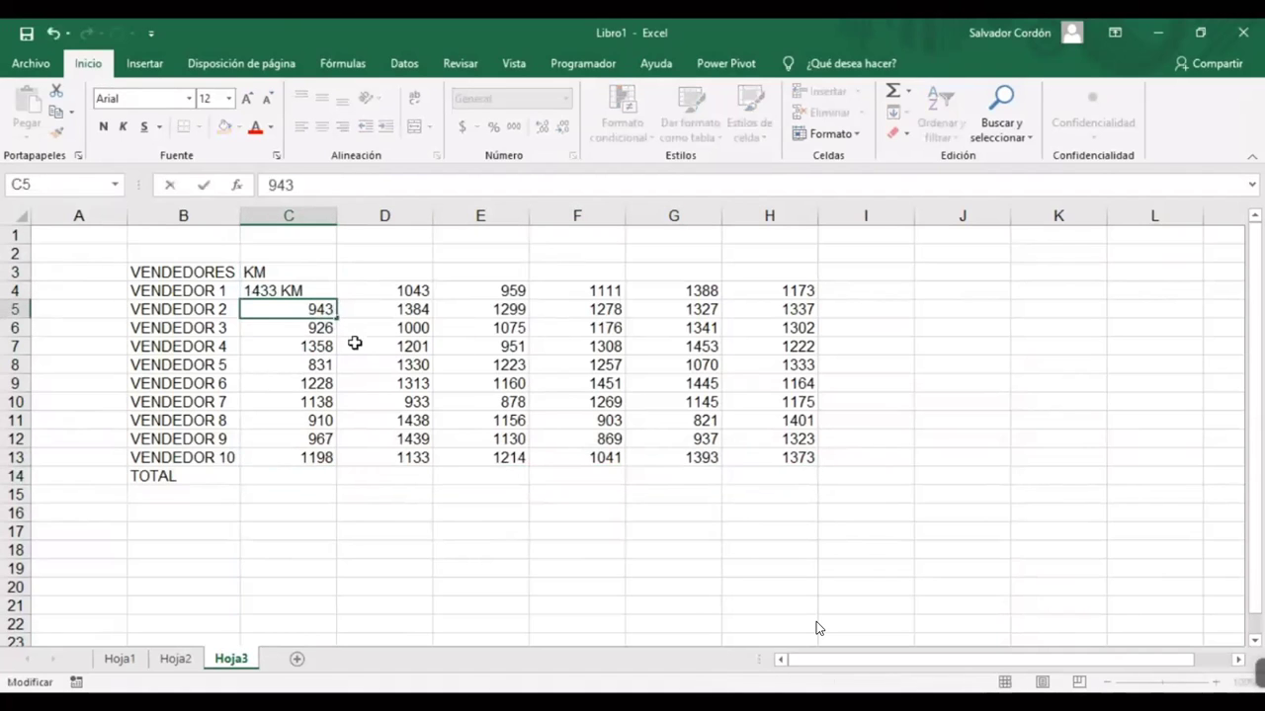
text( KM)
key(Return)
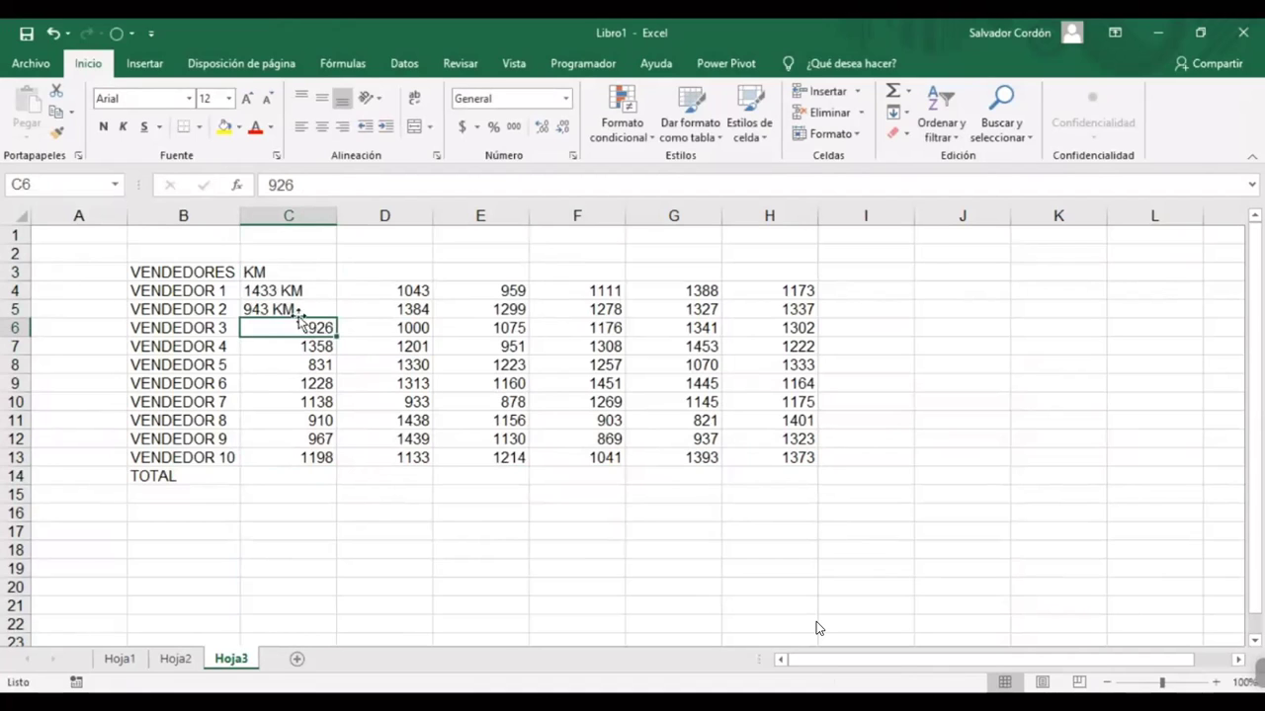
Select the KM heading, the two KM text entries and the empty cell beside TOTAL
click(326, 290)
key(ctrl+shift+Down)
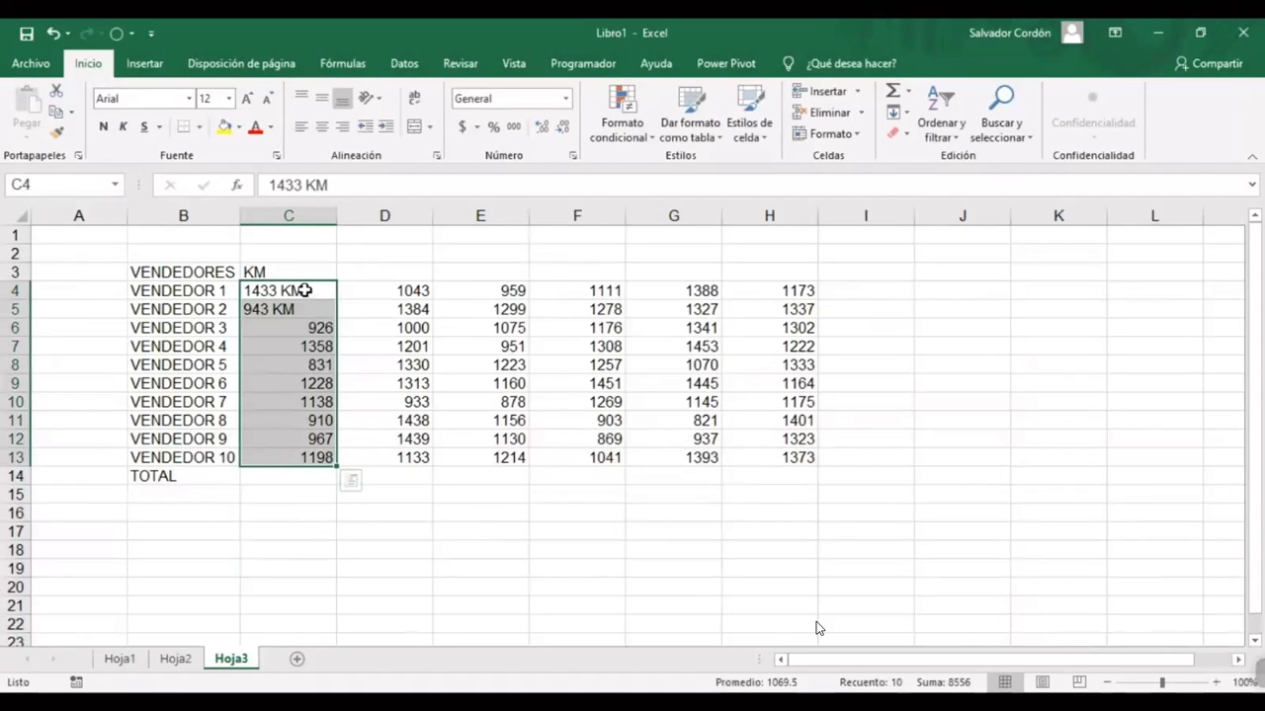
click(304, 270)
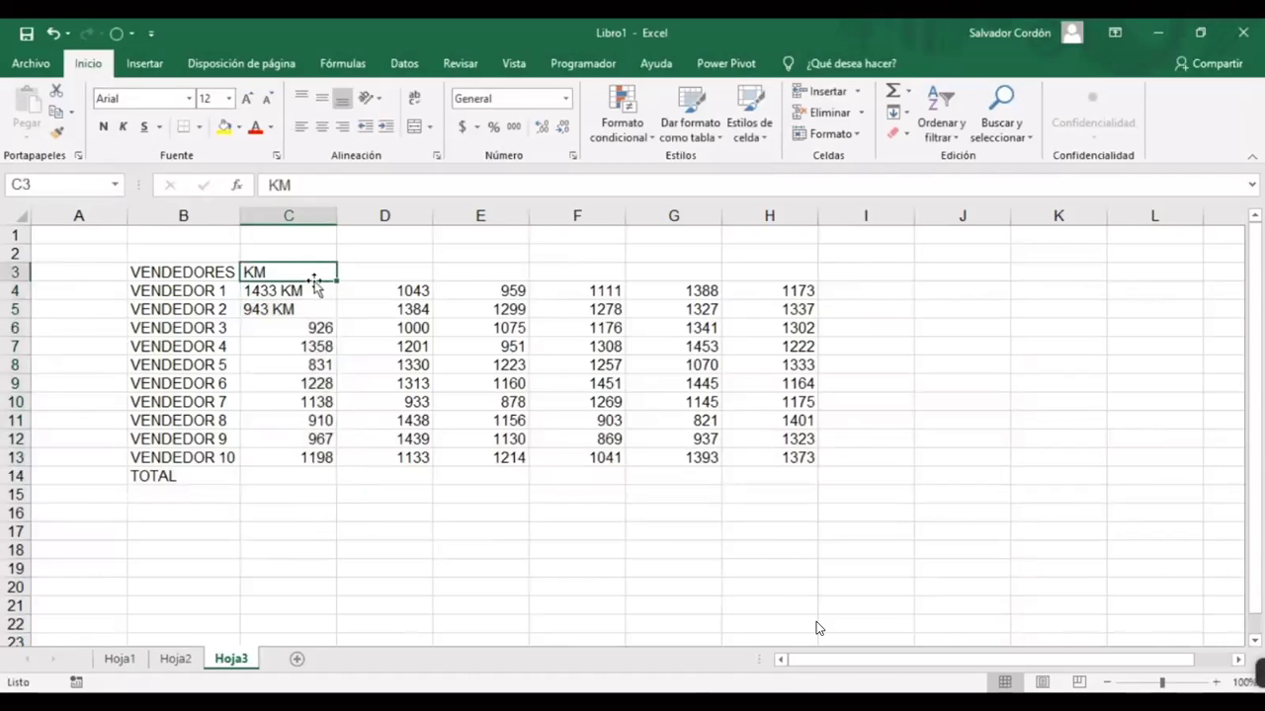
drag(315, 288, 325, 308)
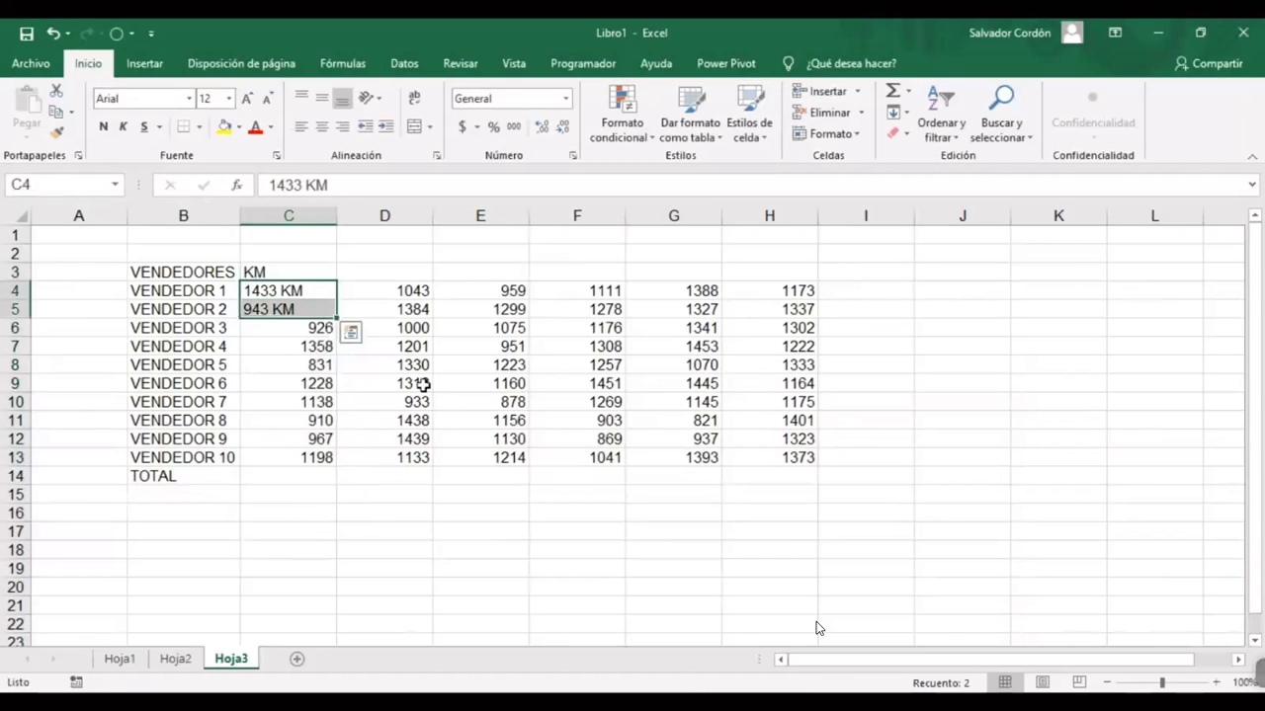
click(458, 423)
click(260, 478)
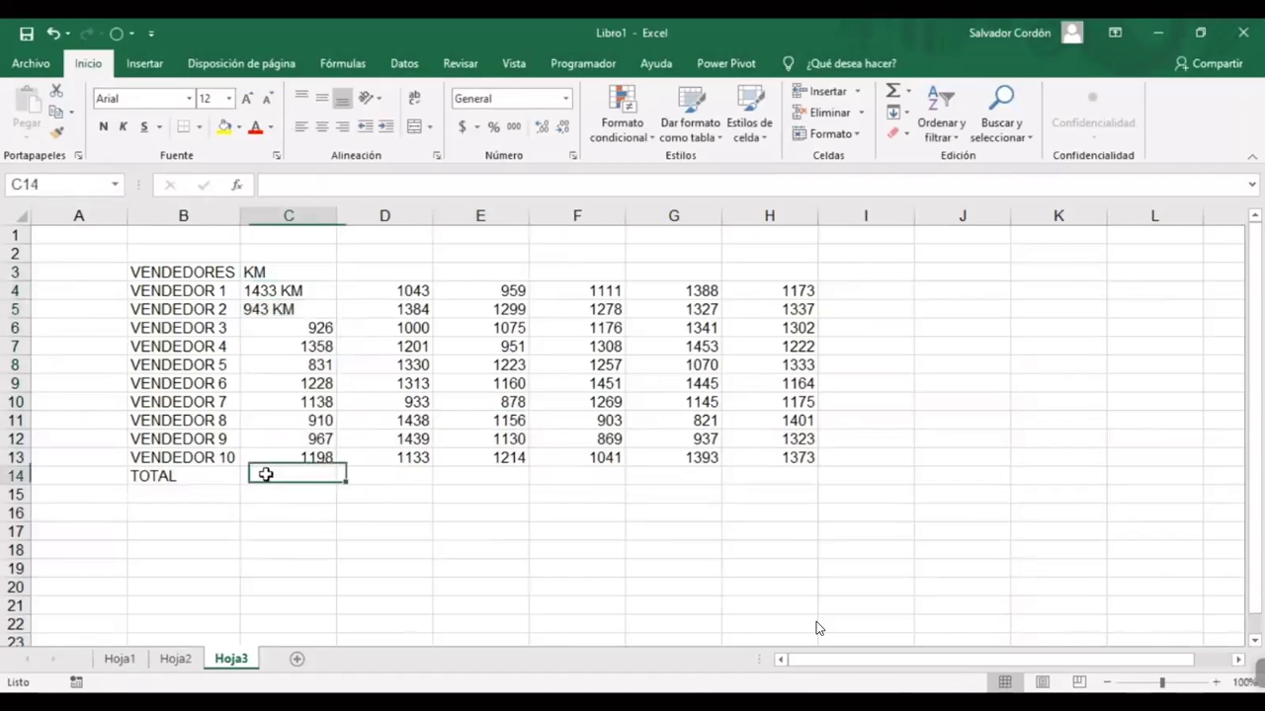
AutoSum the total cell as =SUMA(C4:C13), giving 8556
click(892, 91)
drag(339, 321, 337, 288)
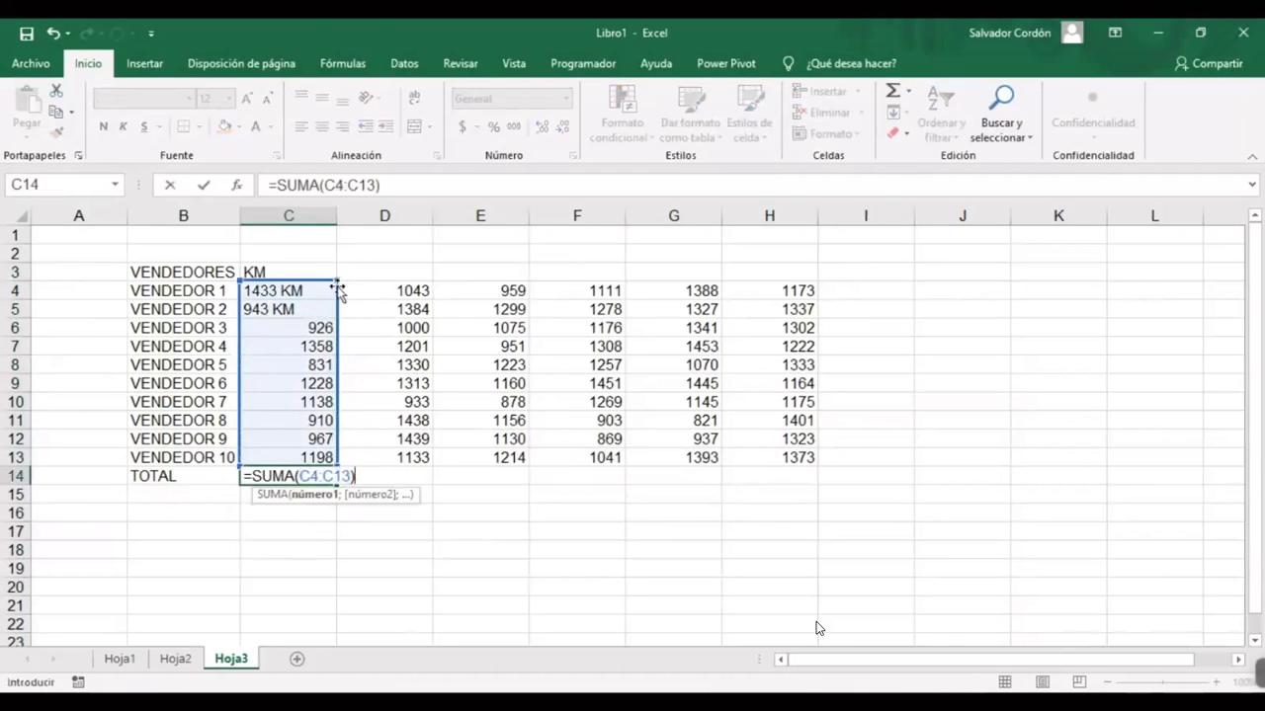
key(Return)
click(317, 479)
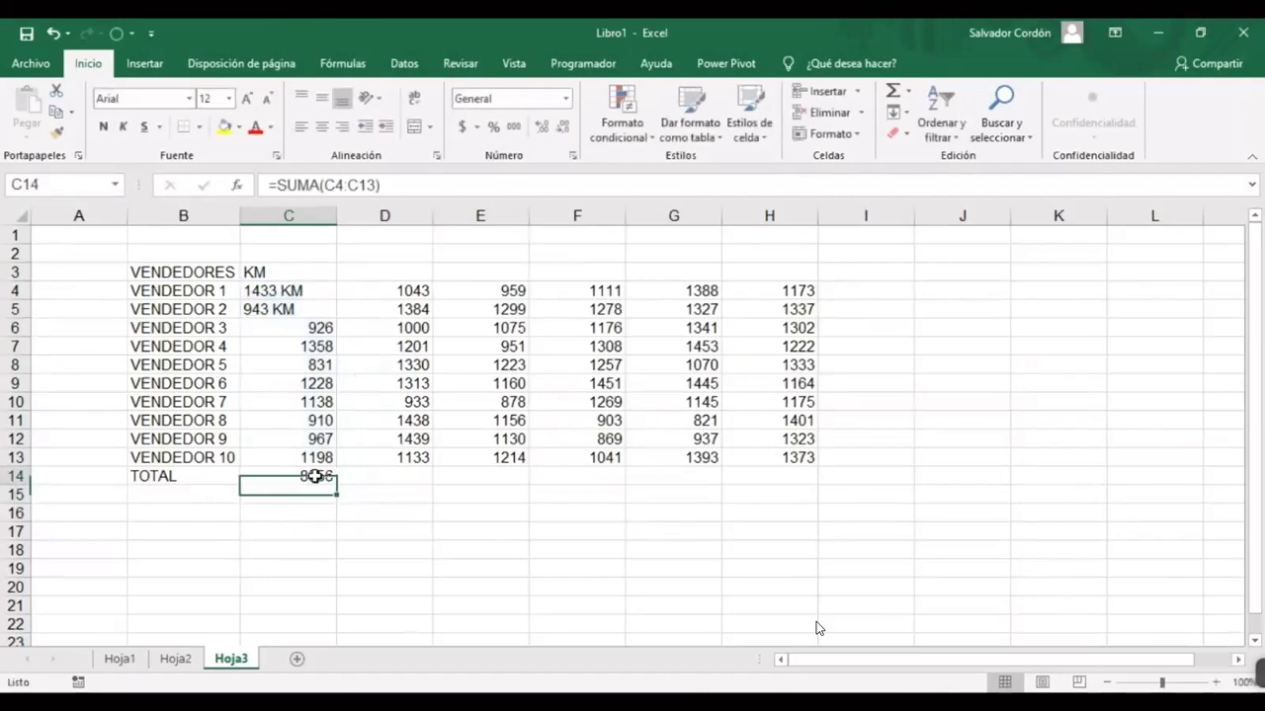
double_click(318, 475)
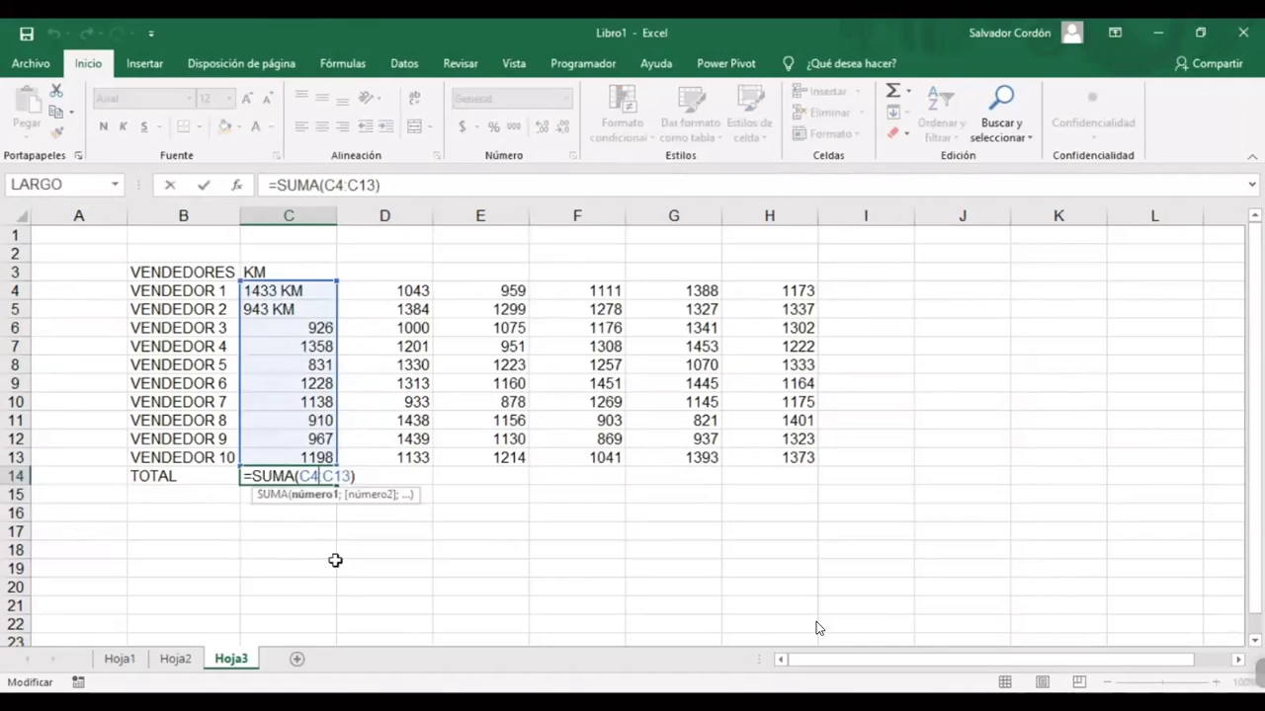
key(Return)
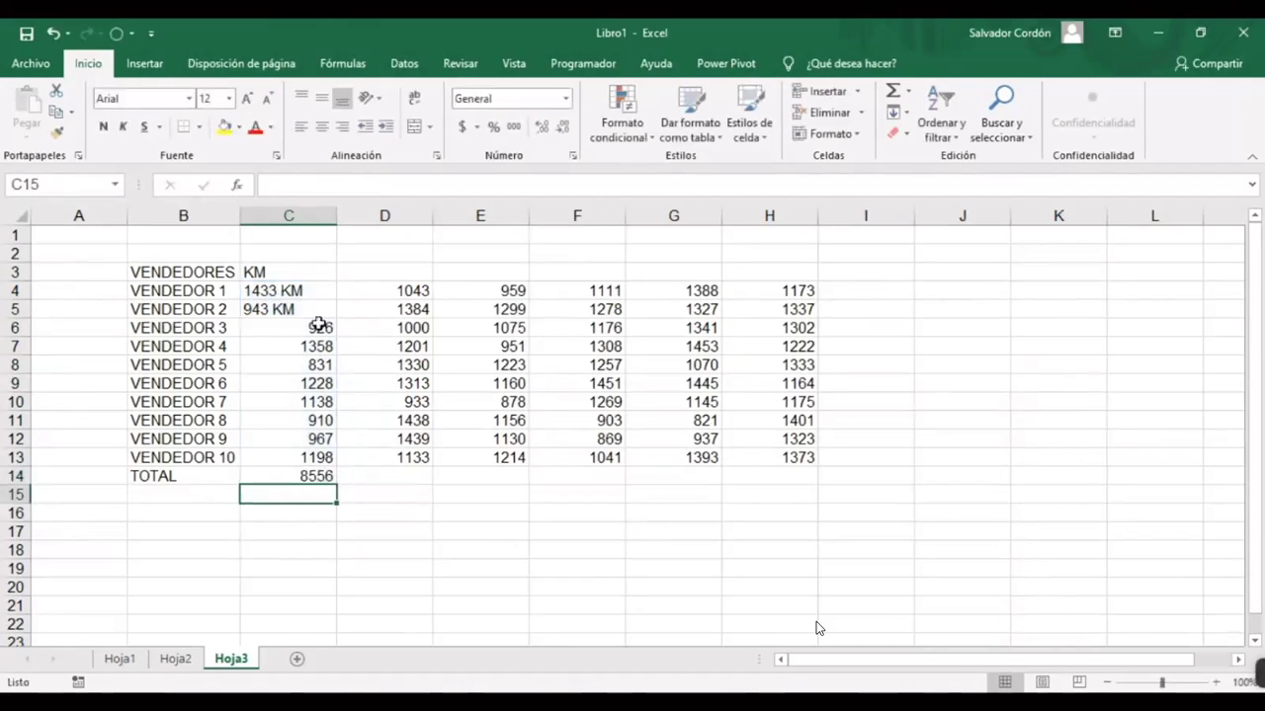
Select the numeric values C6:C13 and recheck the total formula's range
drag(318, 326, 318, 457)
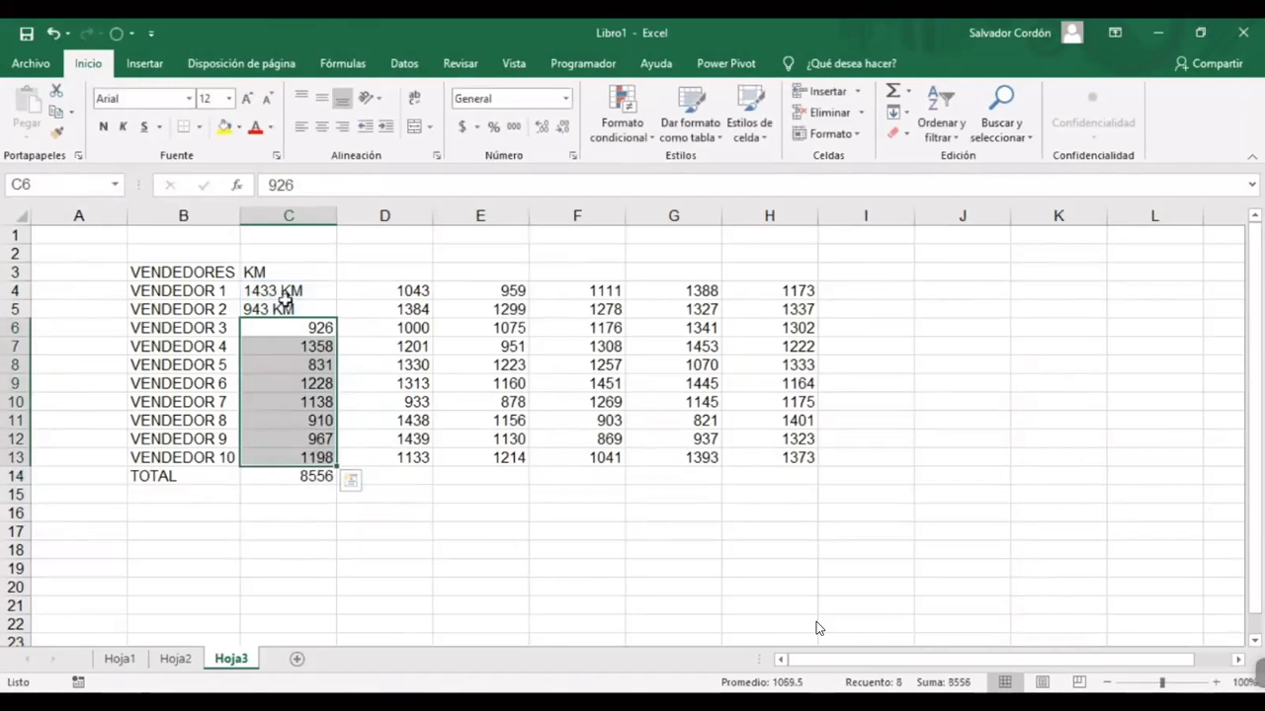
click(375, 364)
drag(318, 327, 320, 458)
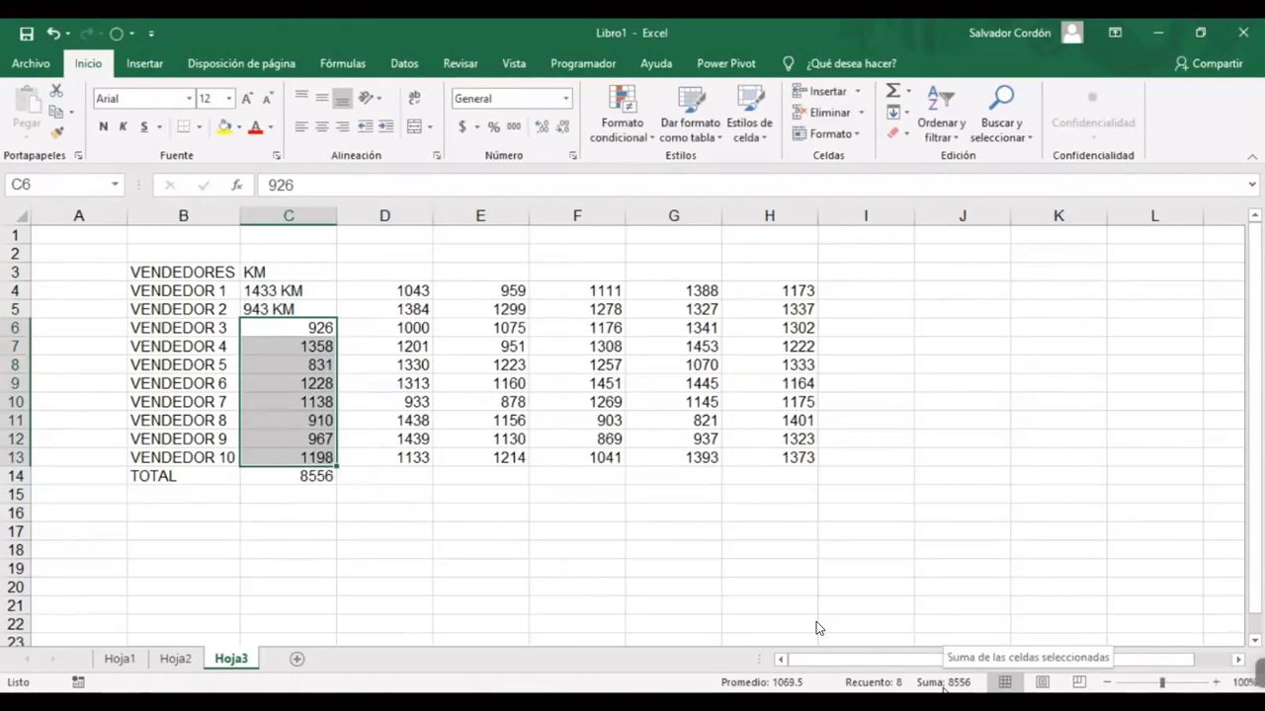
double_click(313, 476)
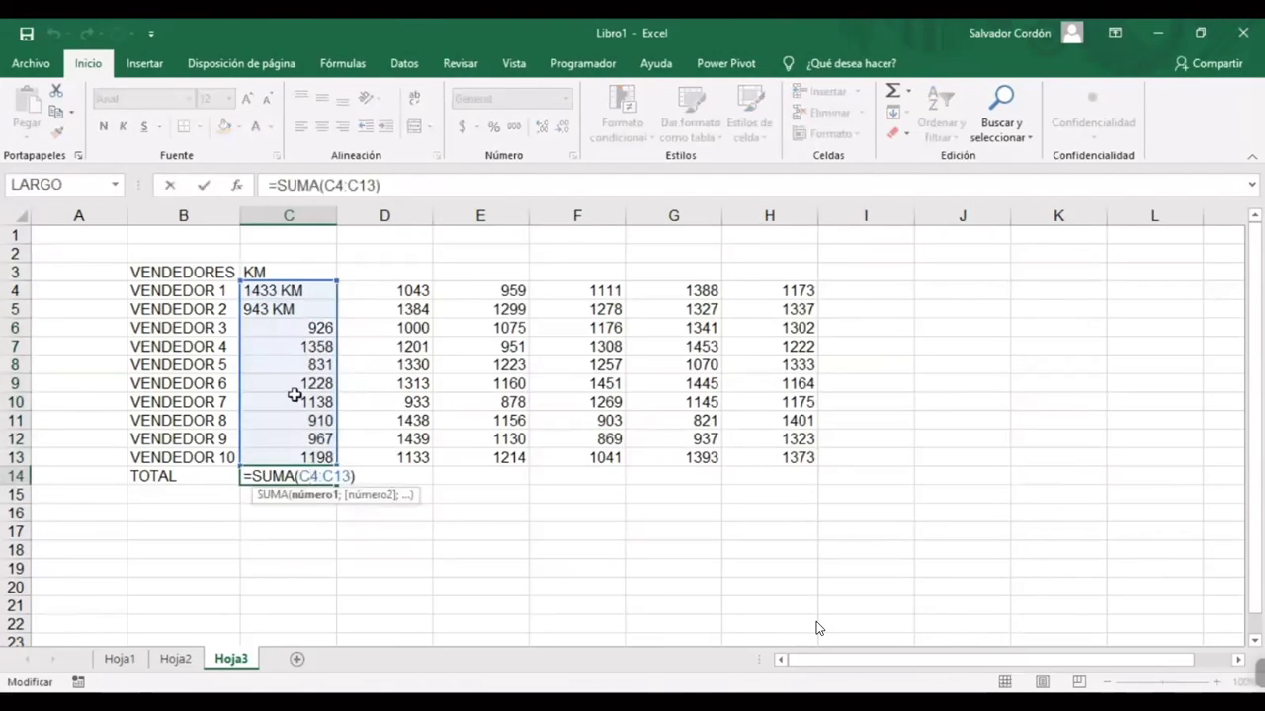
click(294, 395)
click(308, 491)
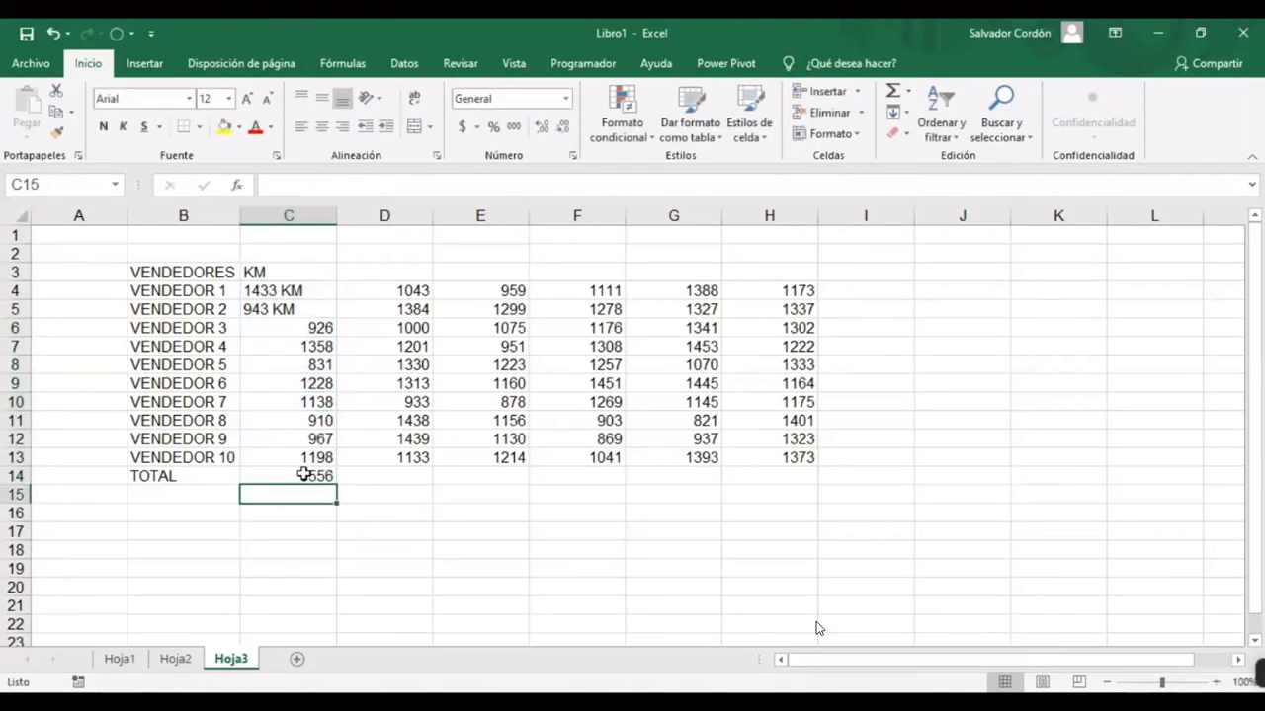
click(303, 475)
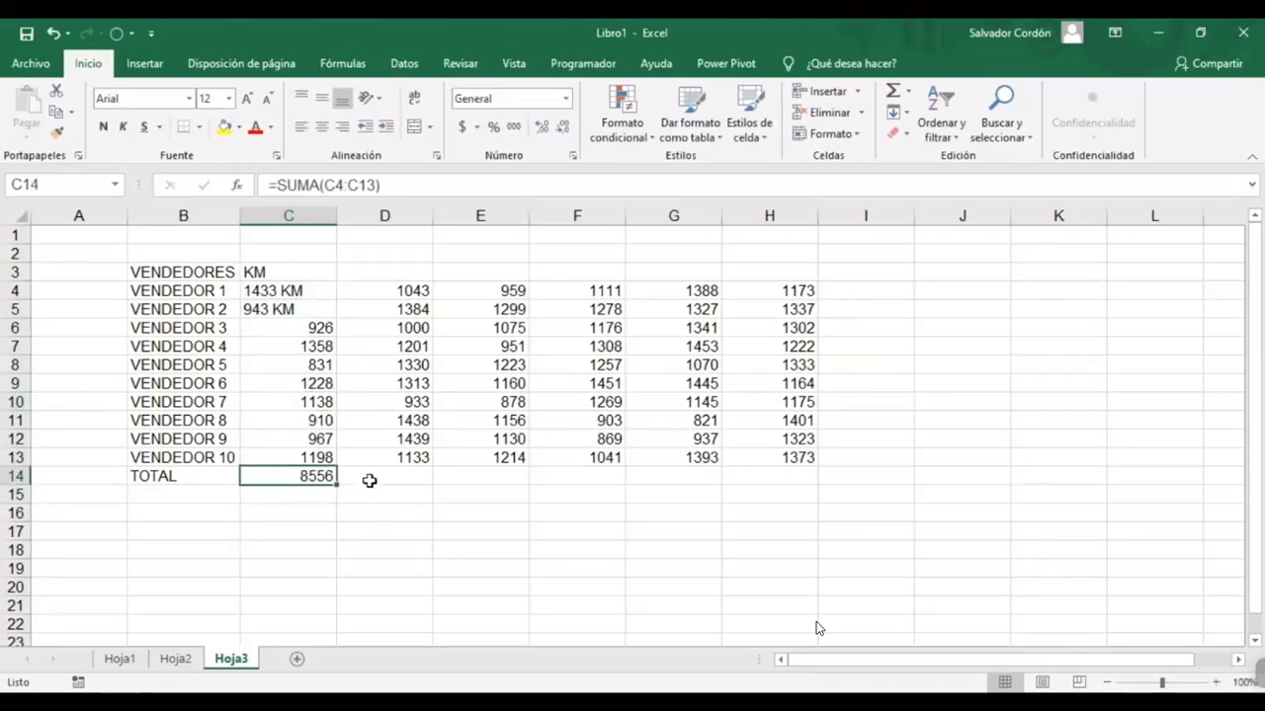
Strip the KM text from C4 and C5, leaving plain numbers 1433 and 943
double_click(318, 292)
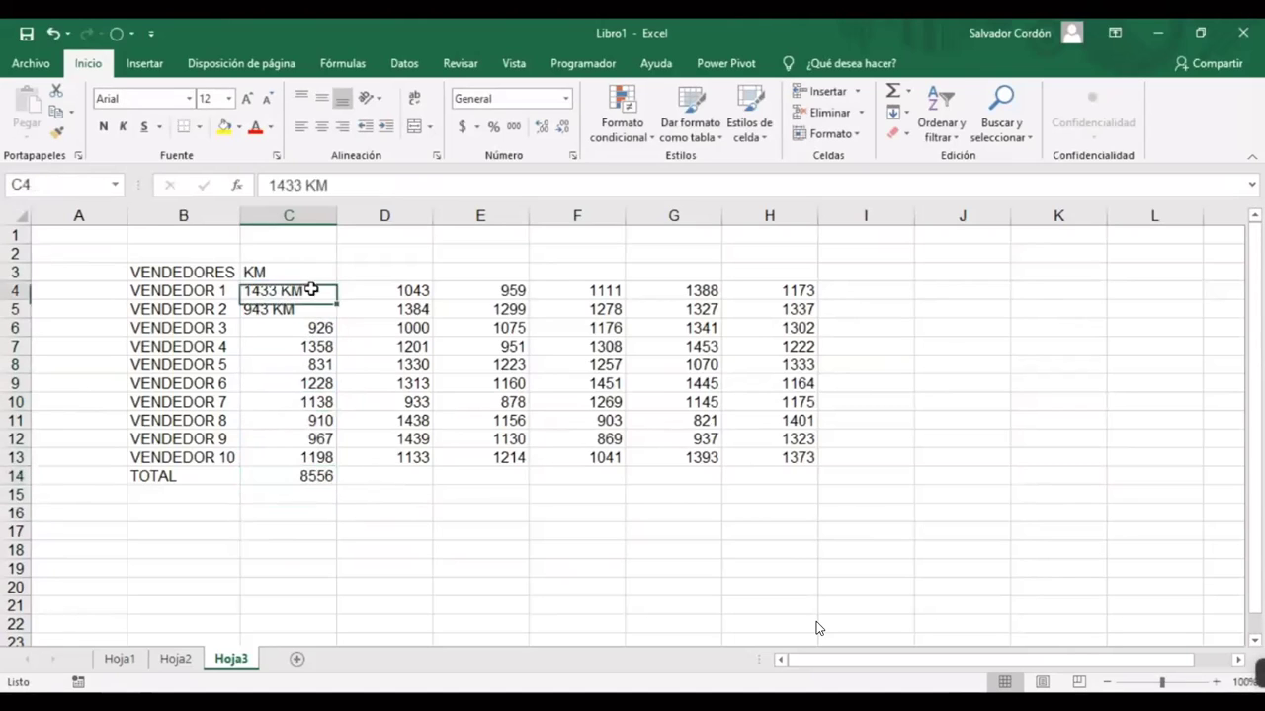
key(BackSpace)
key(BackSpace)
key(Return)
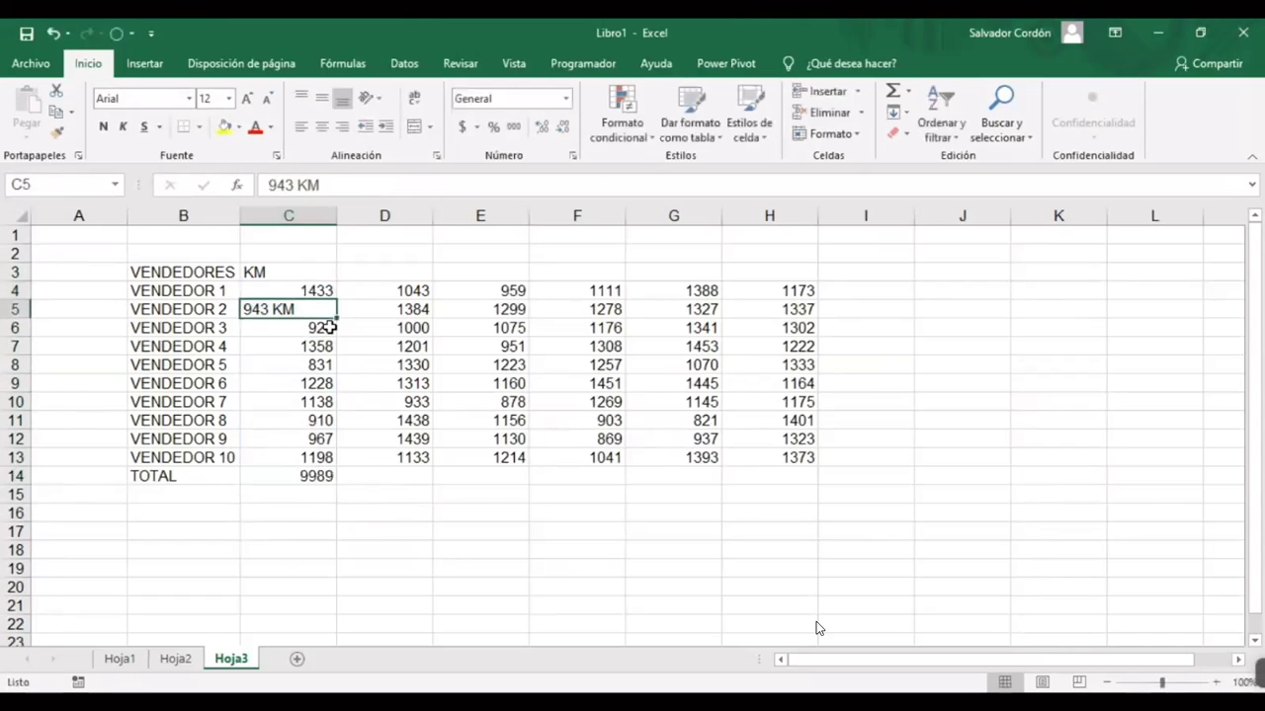
double_click(319, 307)
key(BackSpace)
key(BackSpace)
key(BackSpace)
key(BackSpace)
text(3)
key(Return)
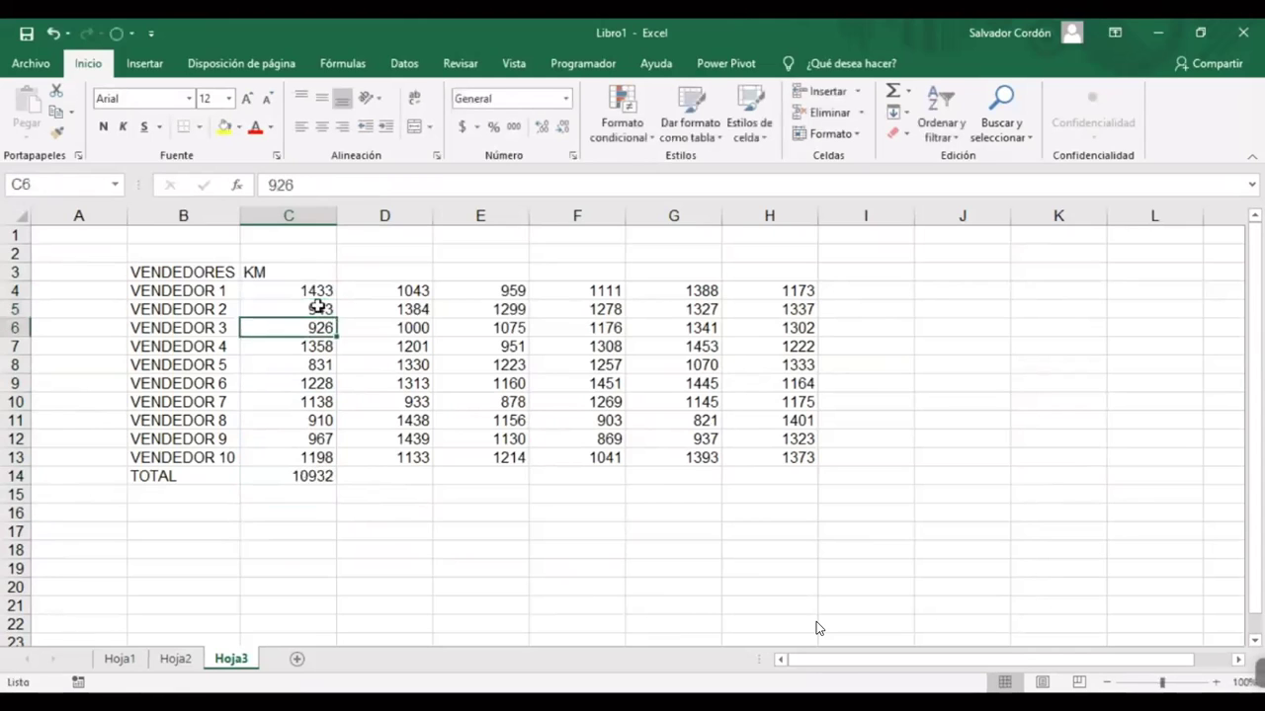
Select the ten seller values C4:C13 to check their sum of 10932
mouse_move(320, 290)
mouse_down()
mouse_move(310, 476)
mouse_move(314, 460)
mouse_up()
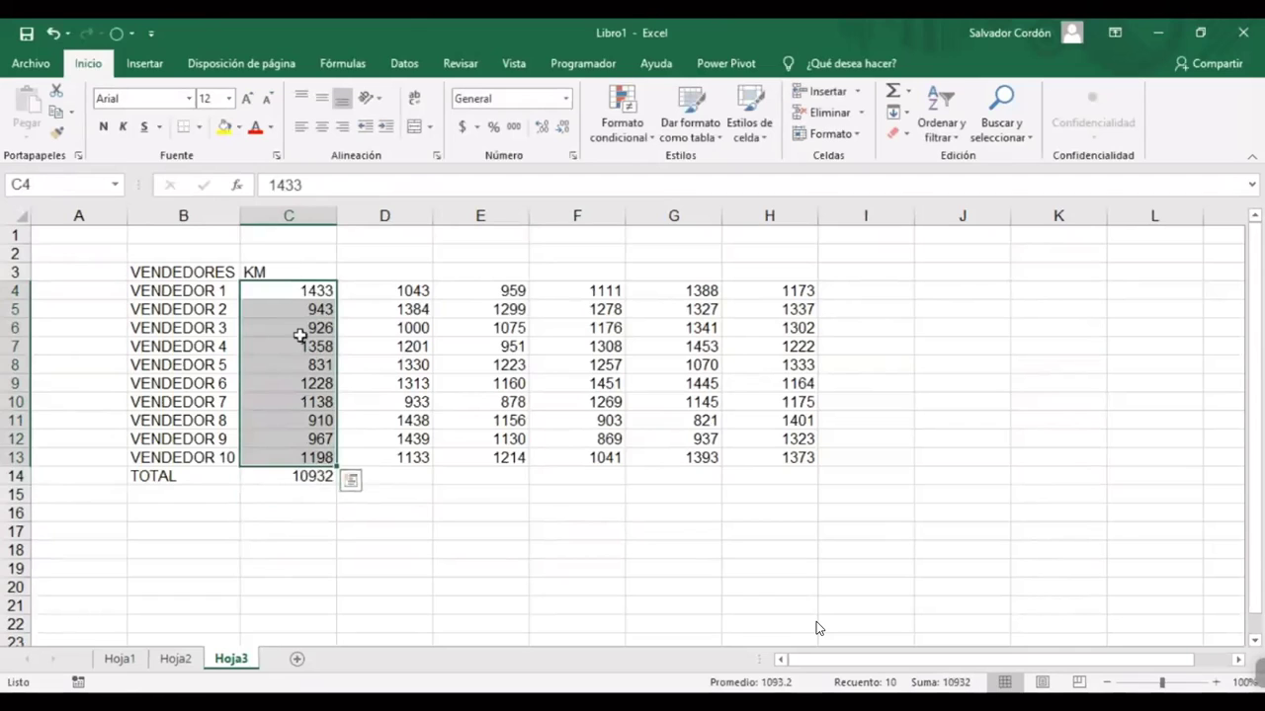
drag(287, 272, 297, 476)
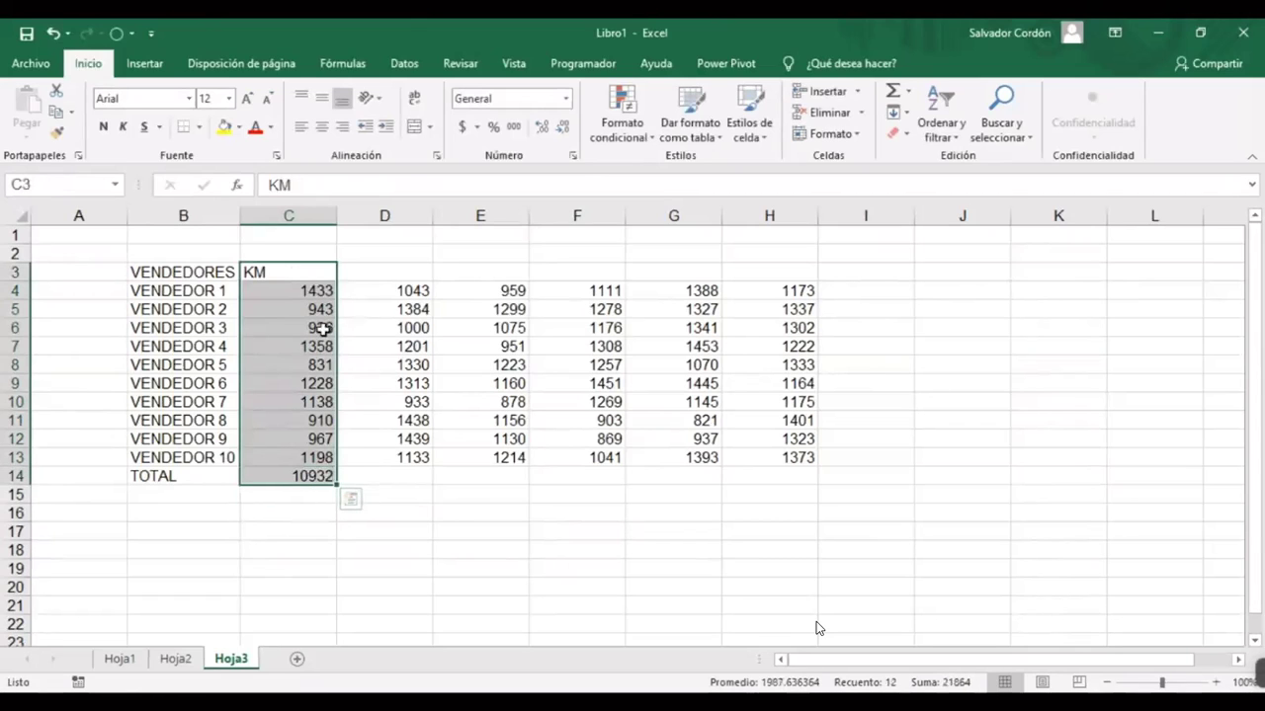
drag(312, 274, 307, 476)
click(285, 290)
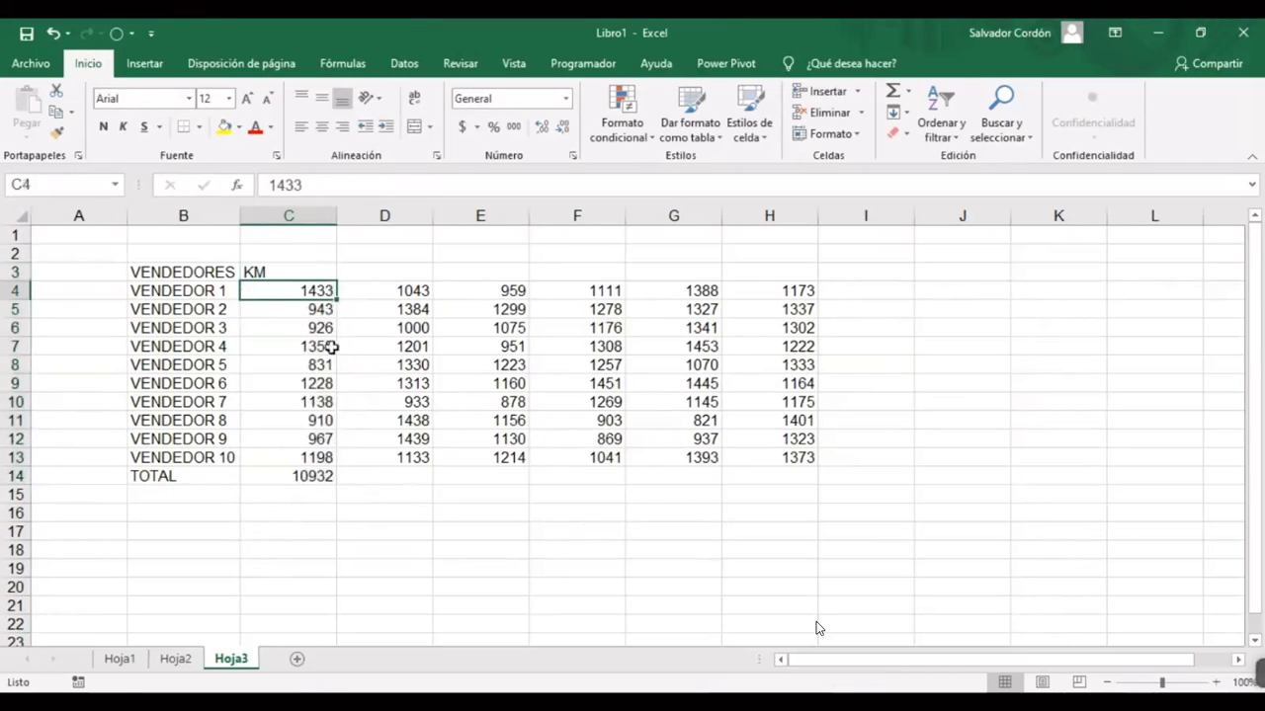
drag(308, 289, 302, 460)
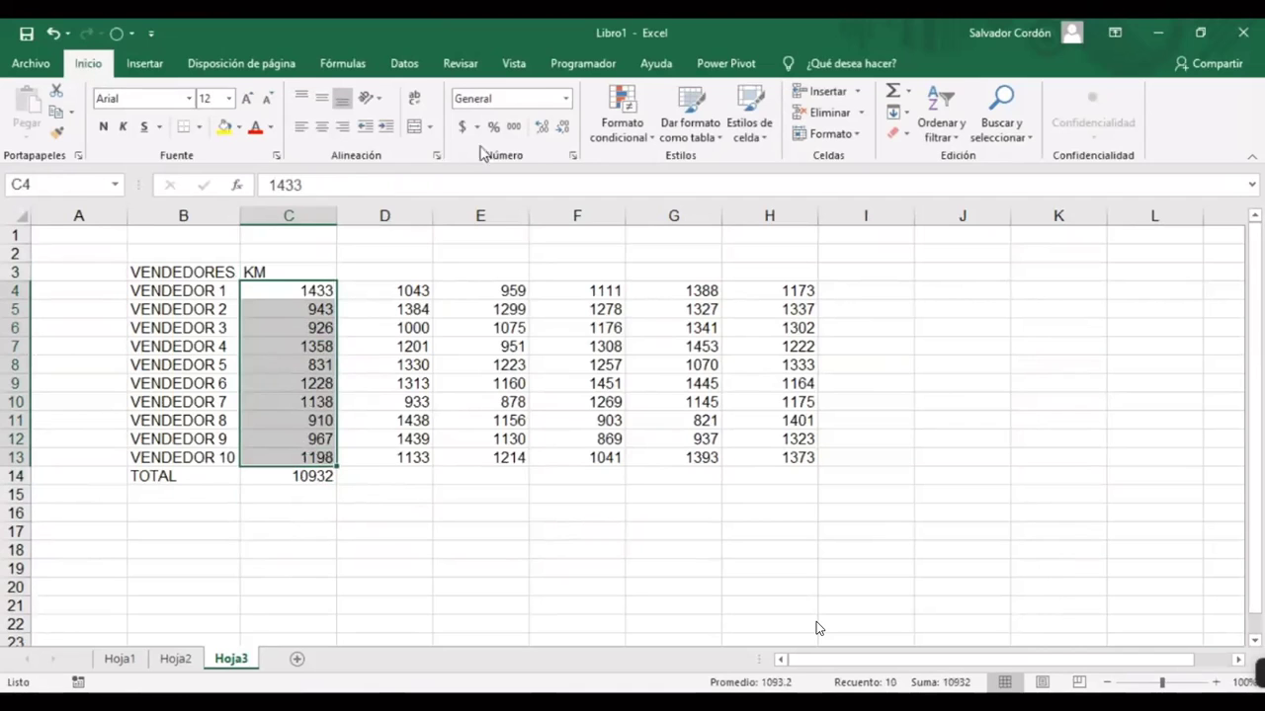
Open the full Format Cells dialog from the number format list, on the Personalizada category
click(567, 100)
click(567, 100)
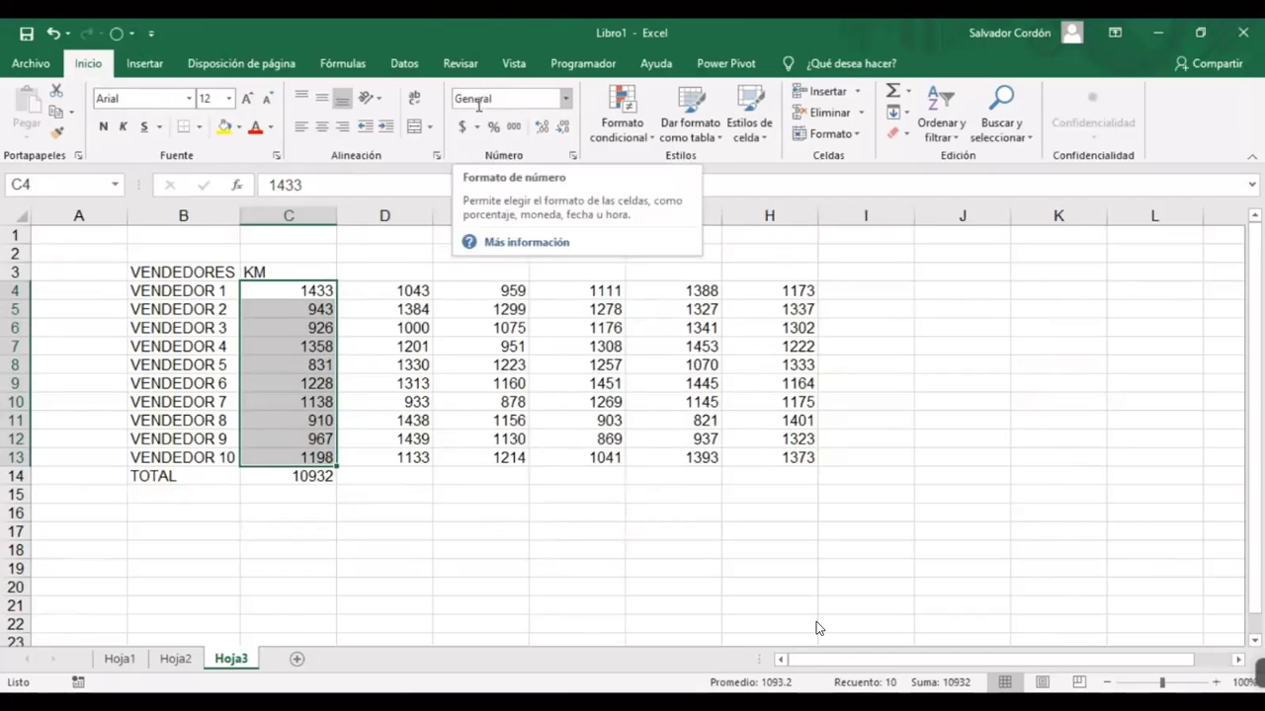
click(566, 102)
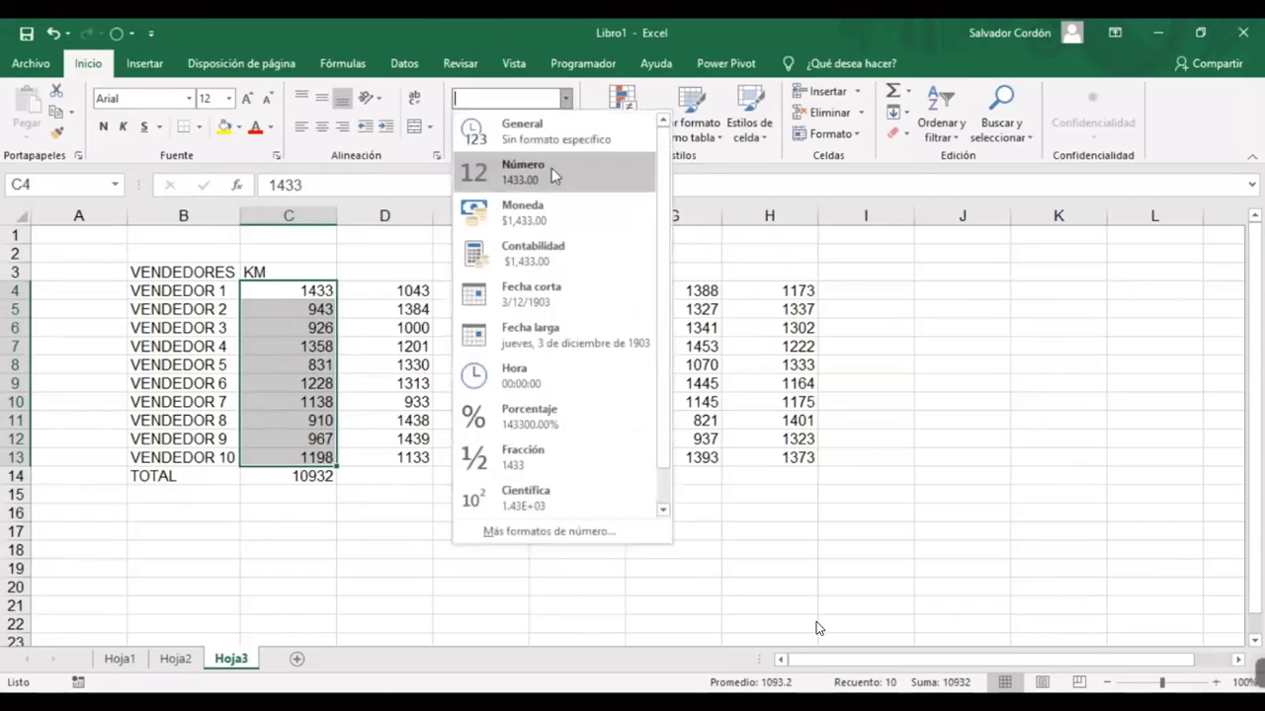
click(573, 534)
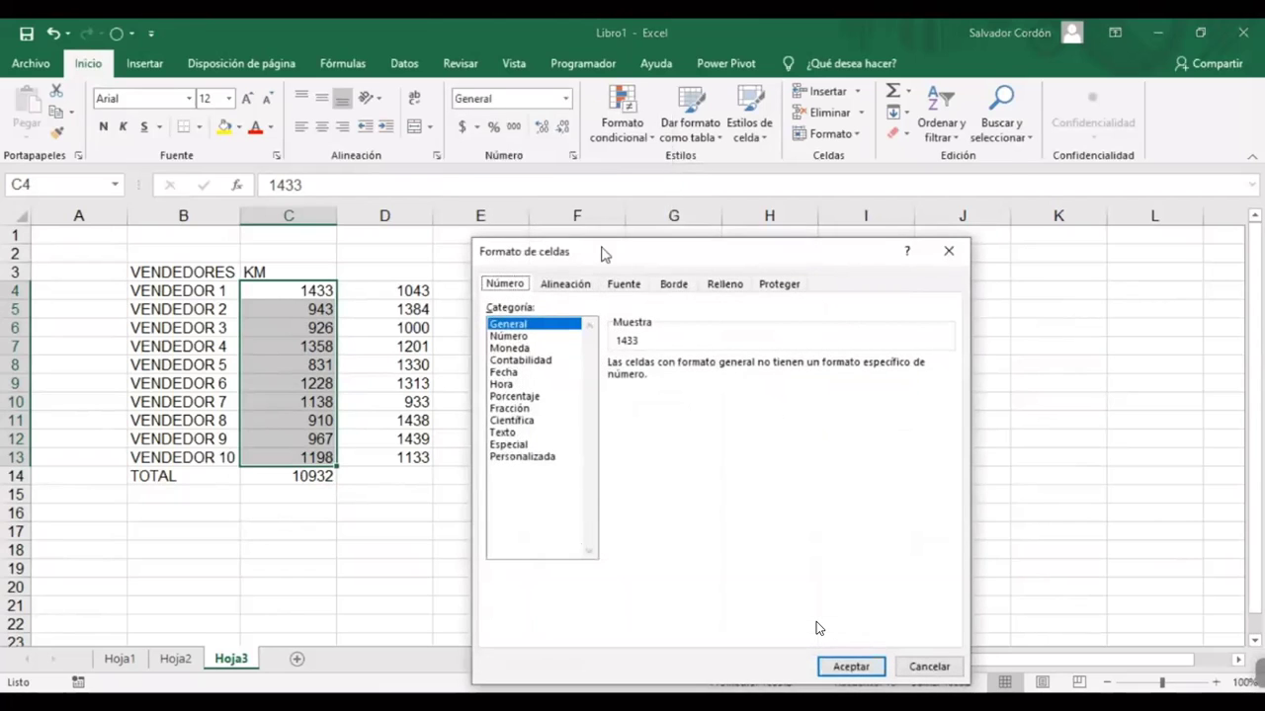
drag(605, 254, 628, 75)
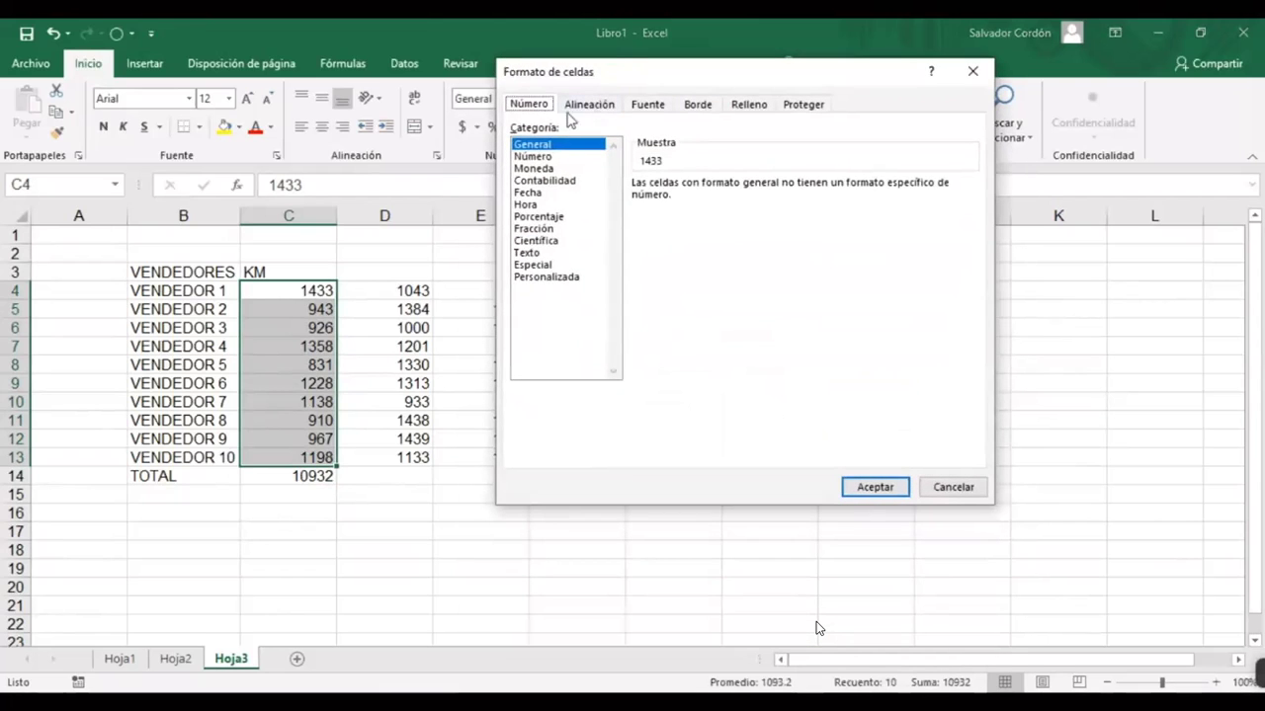
click(535, 280)
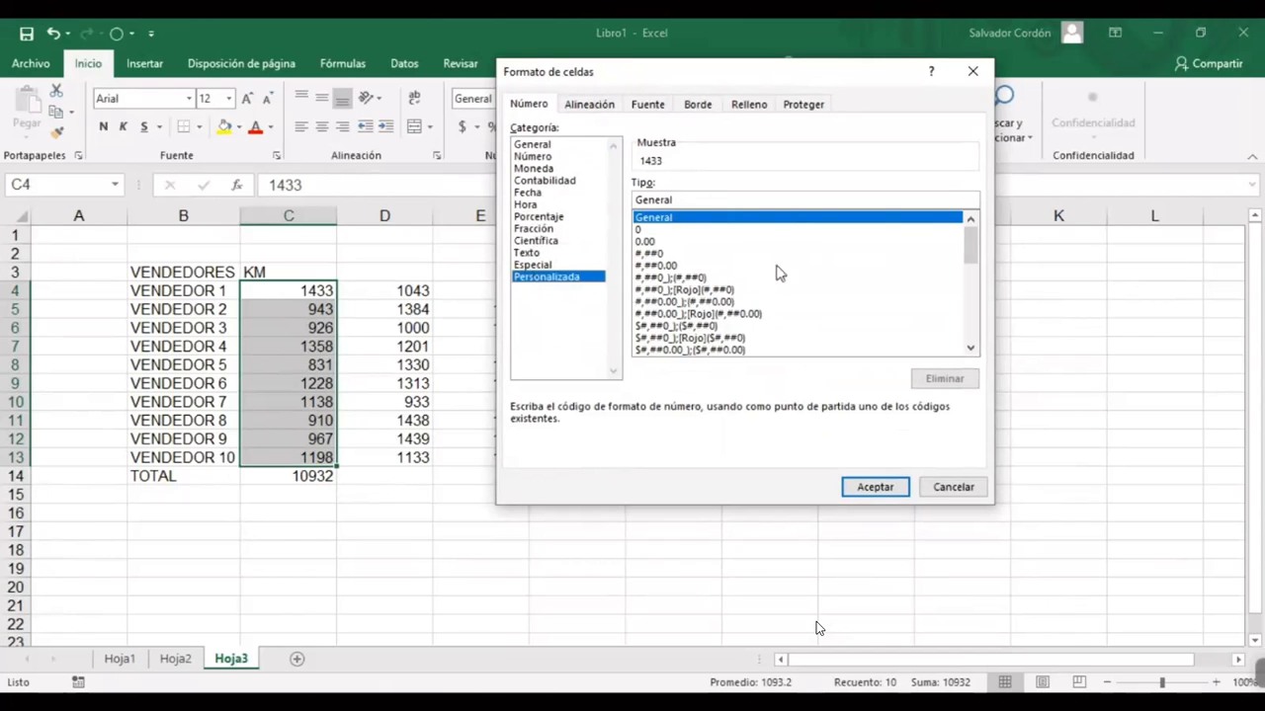
Apply the custom format 0.00 "Km" to C4:C13, so values show as 1433.00 Km
click(958, 241)
mouse_move(971, 247)
mouse_down()
mouse_move(954, 287)
mouse_move(959, 222)
mouse_up()
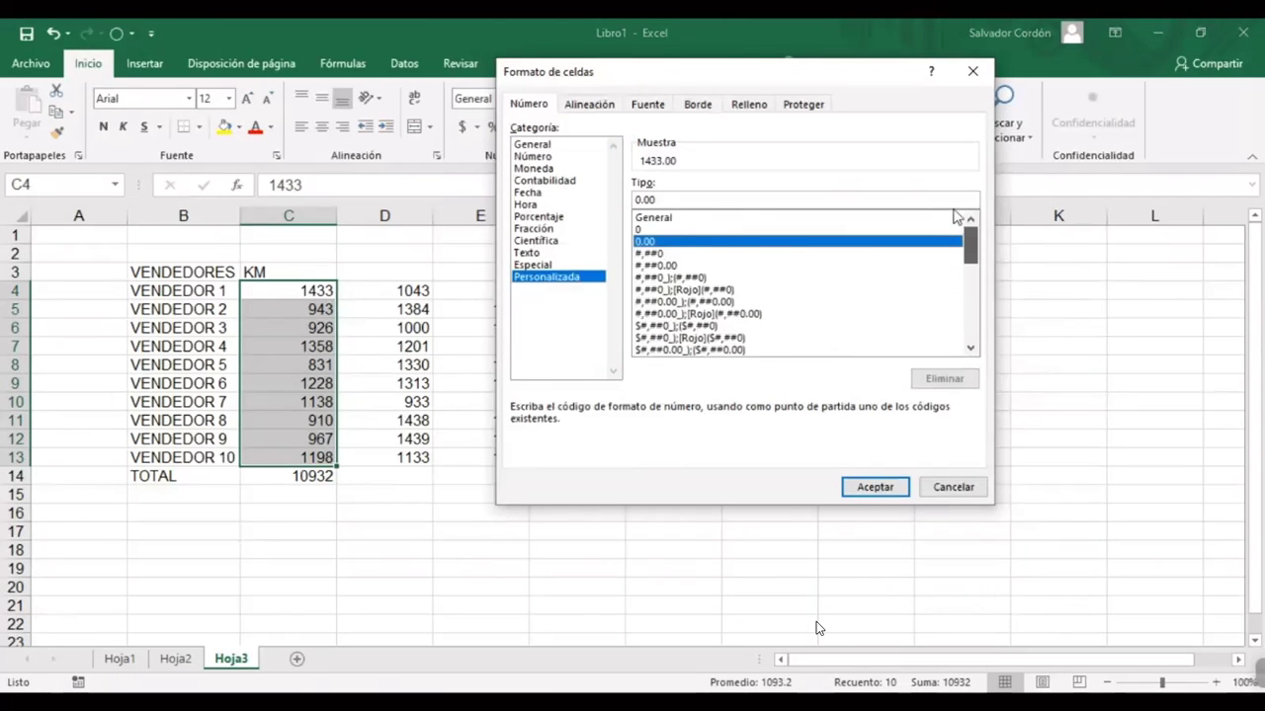
click(677, 199)
click(649, 229)
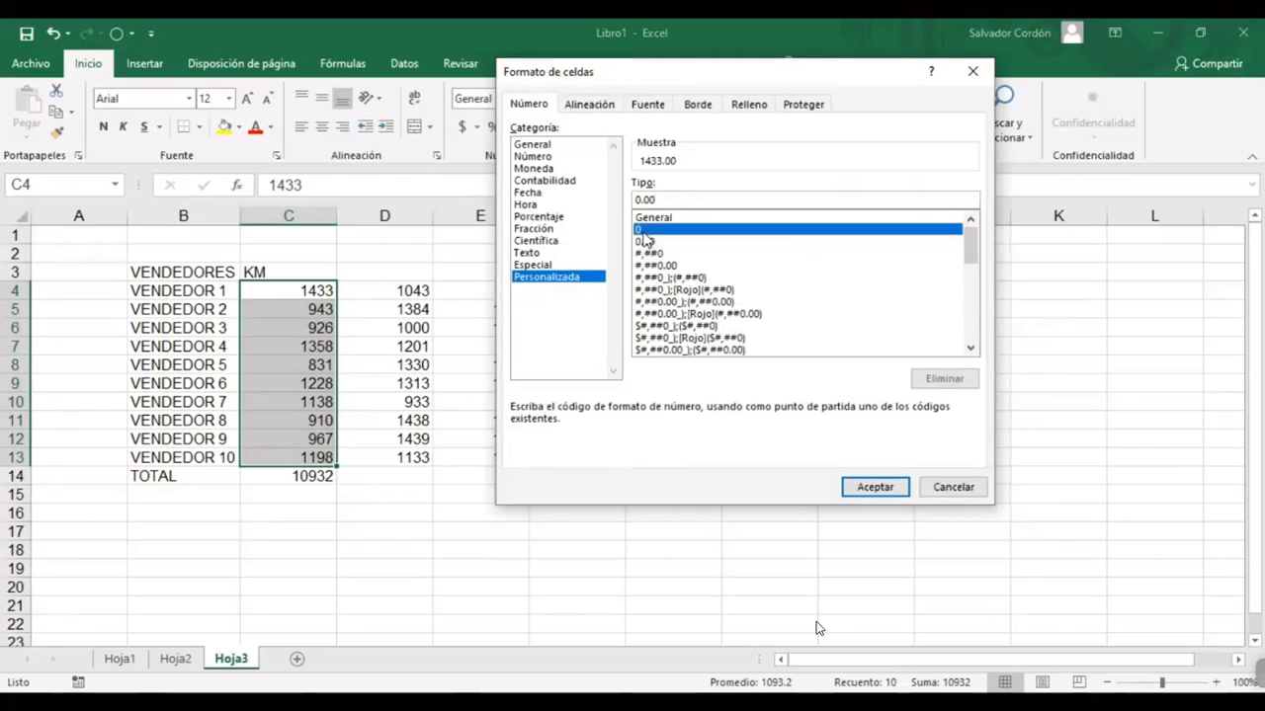
click(648, 242)
click(648, 230)
click(651, 242)
click(652, 254)
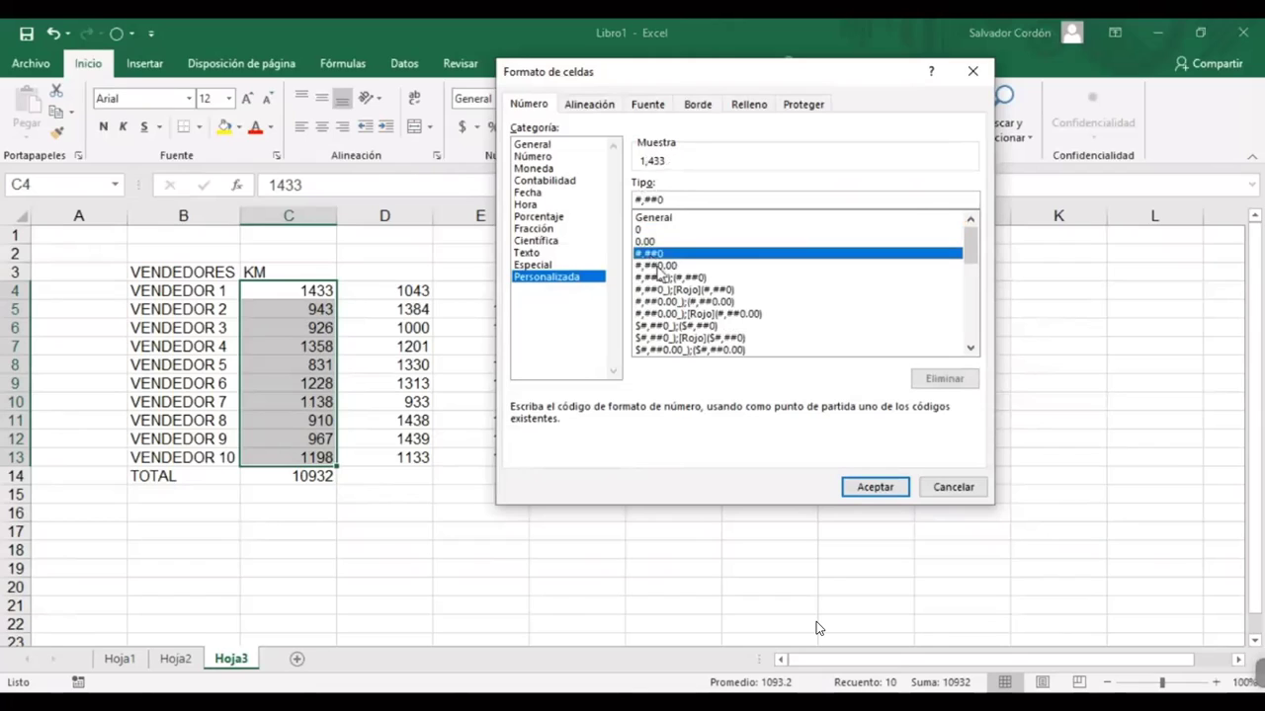
click(664, 243)
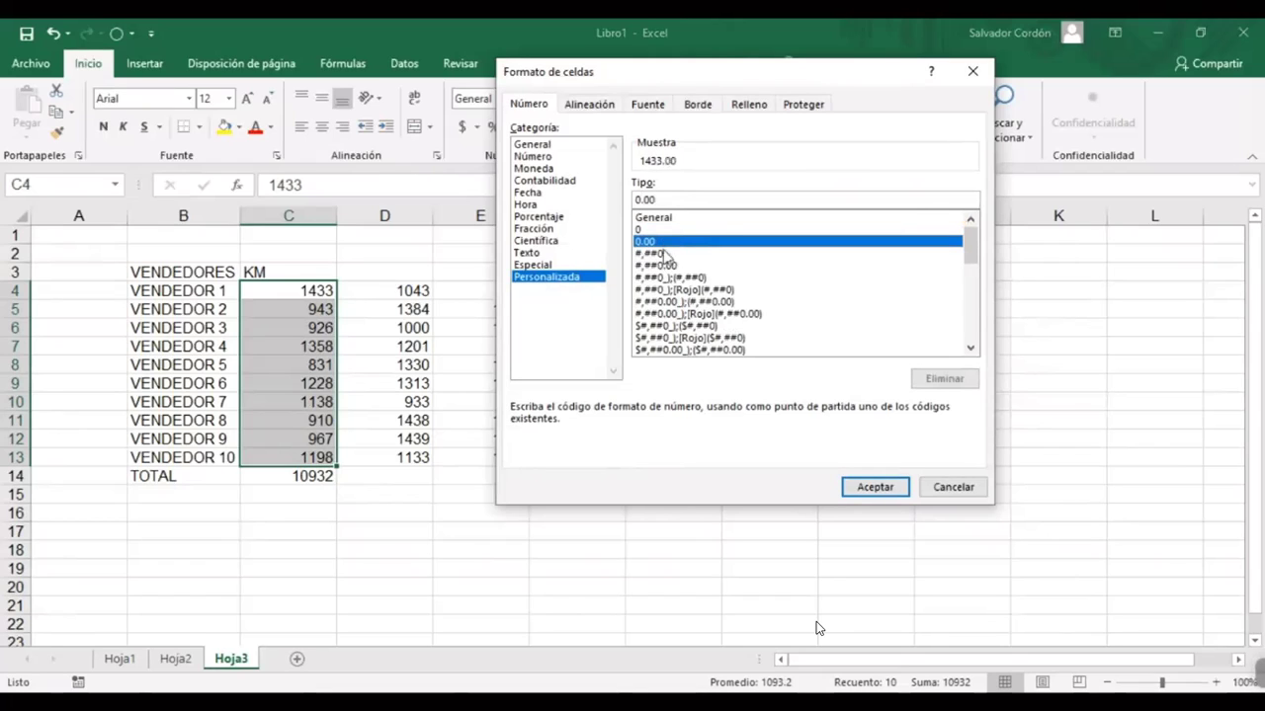
double_click(664, 201)
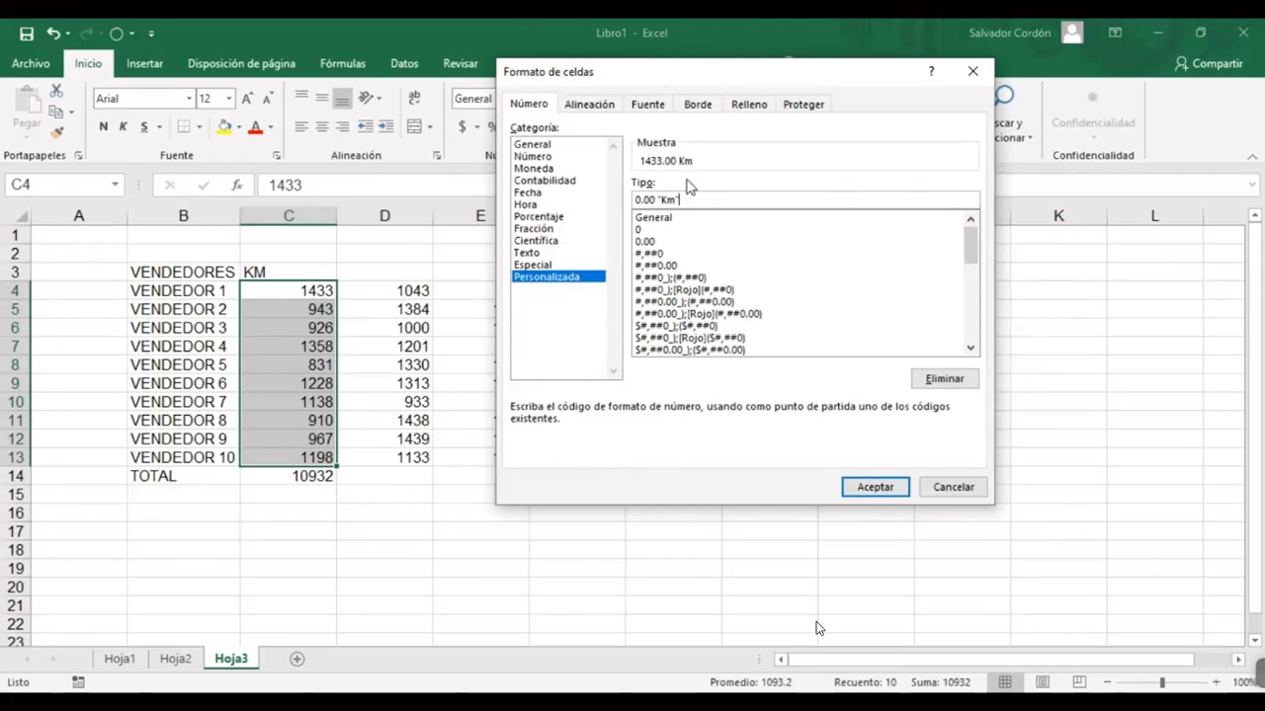
click(877, 489)
click(384, 549)
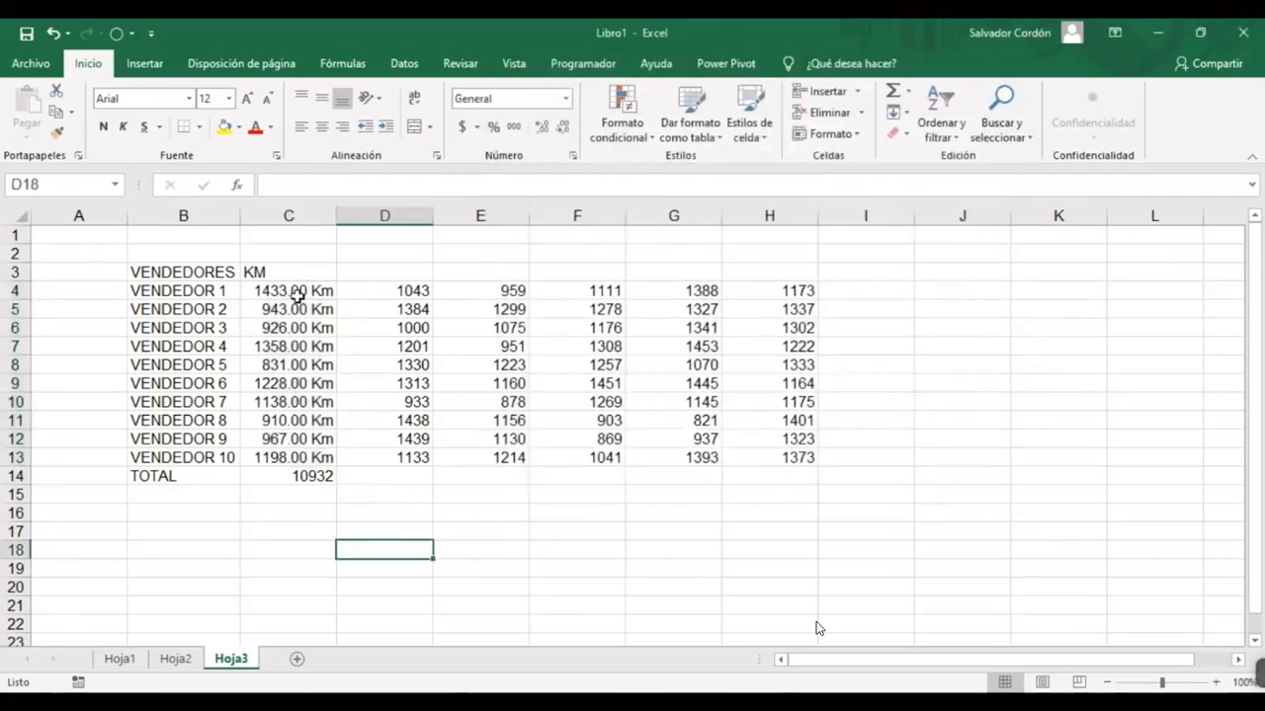
Widen column C and redo the TOTAL in C14 as an AutoSum of C4:C13
drag(297, 296, 306, 458)
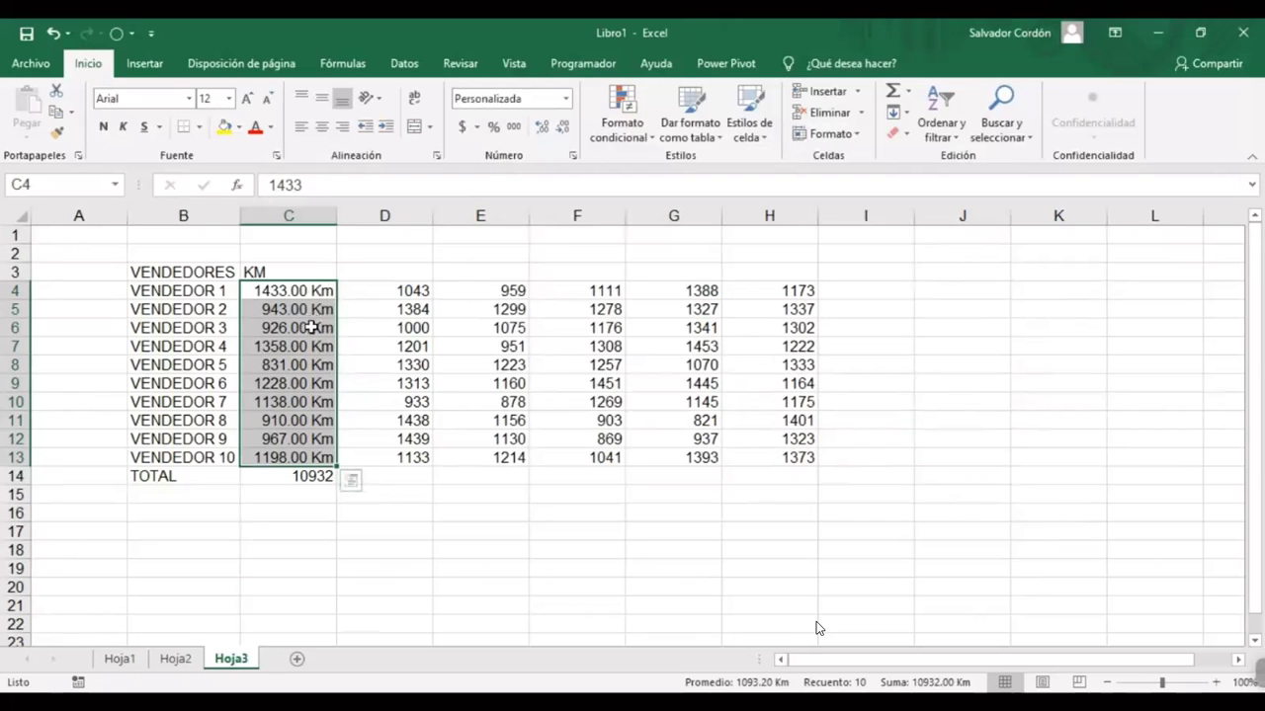
drag(337, 216, 378, 215)
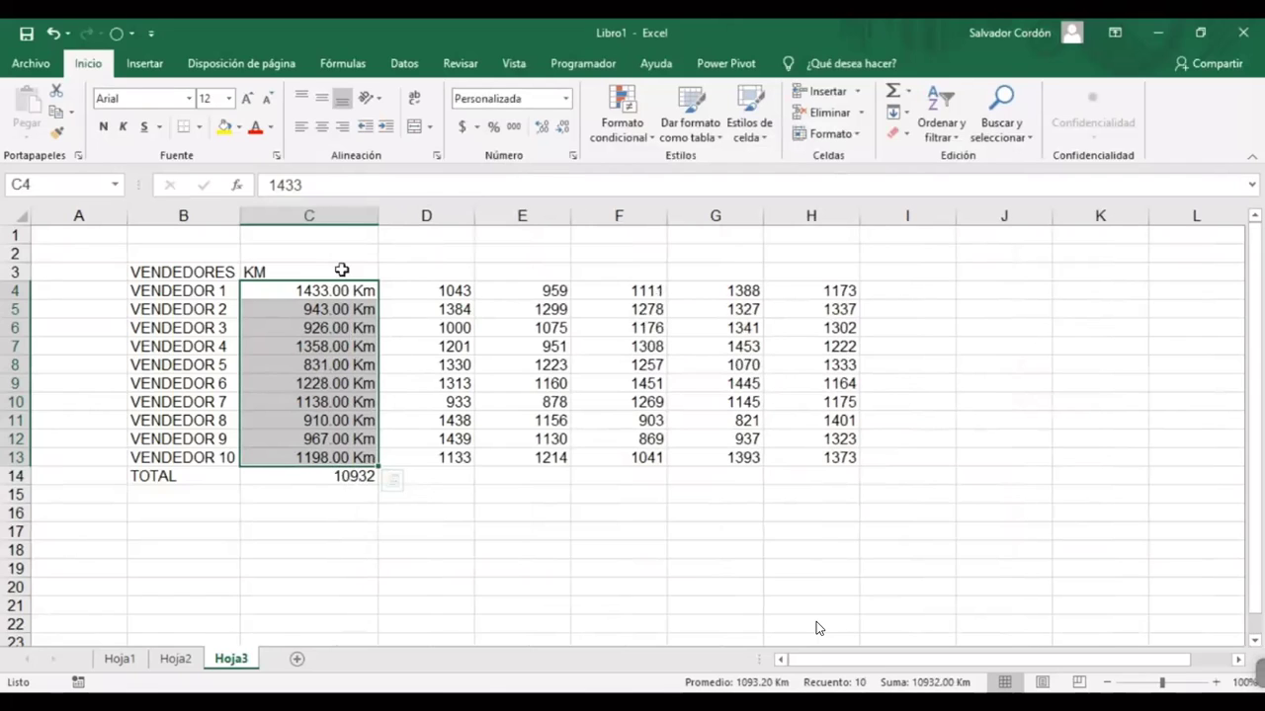
click(332, 478)
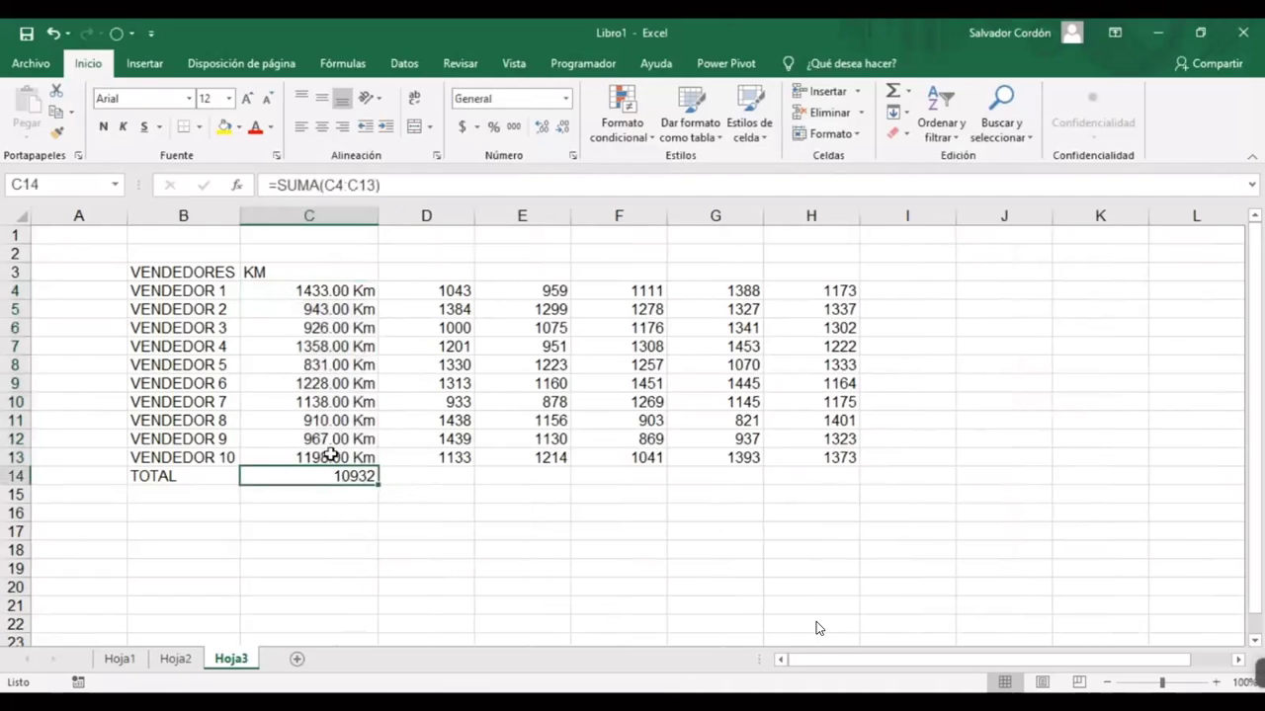
key(Delete)
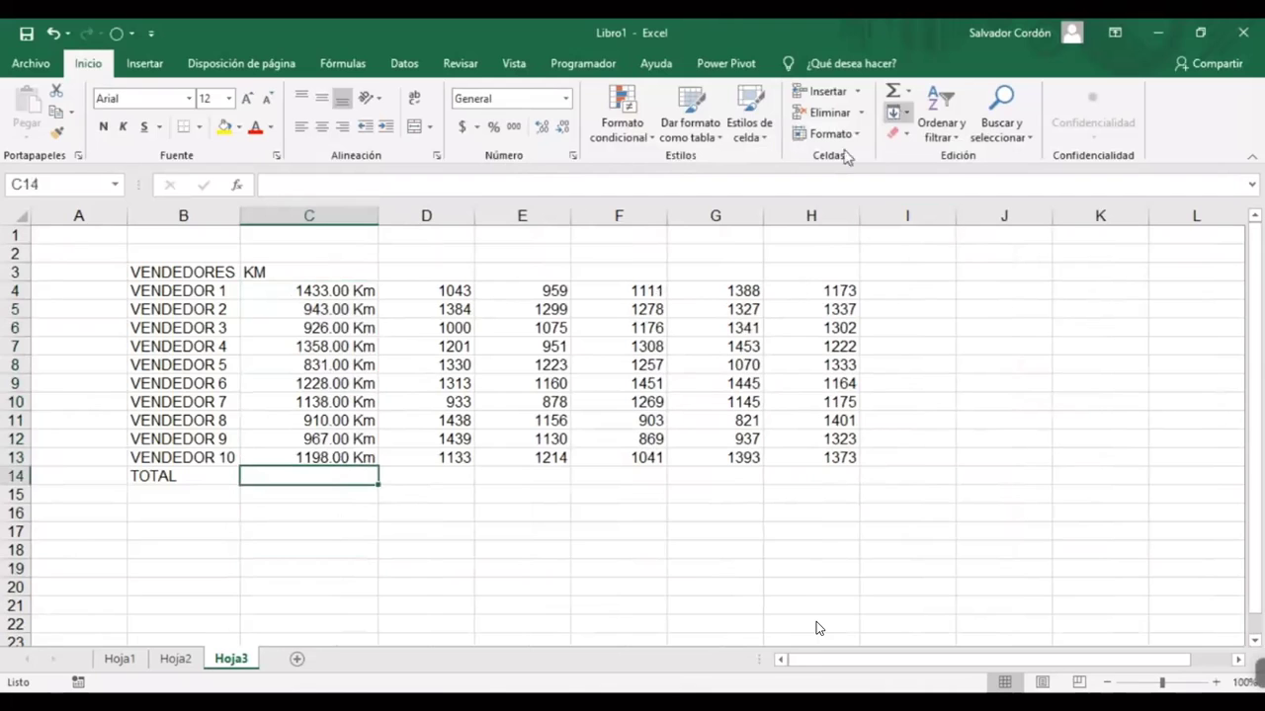
click(892, 94)
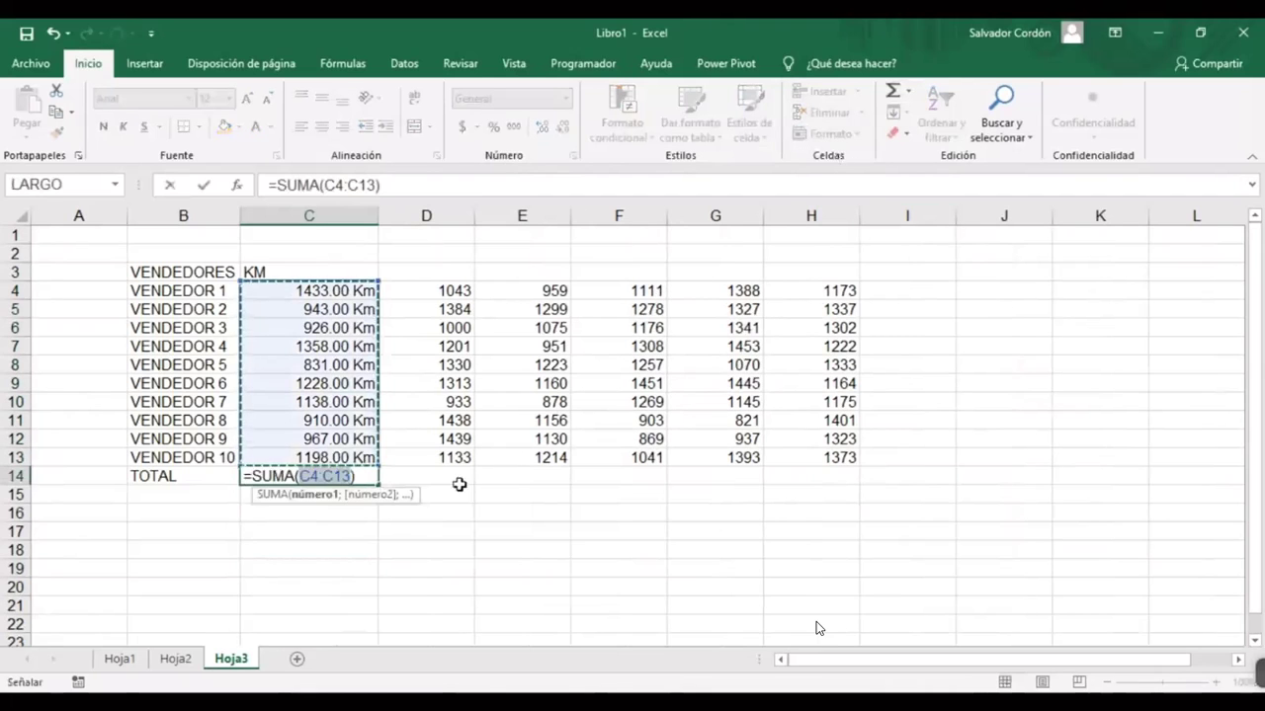
key(Return)
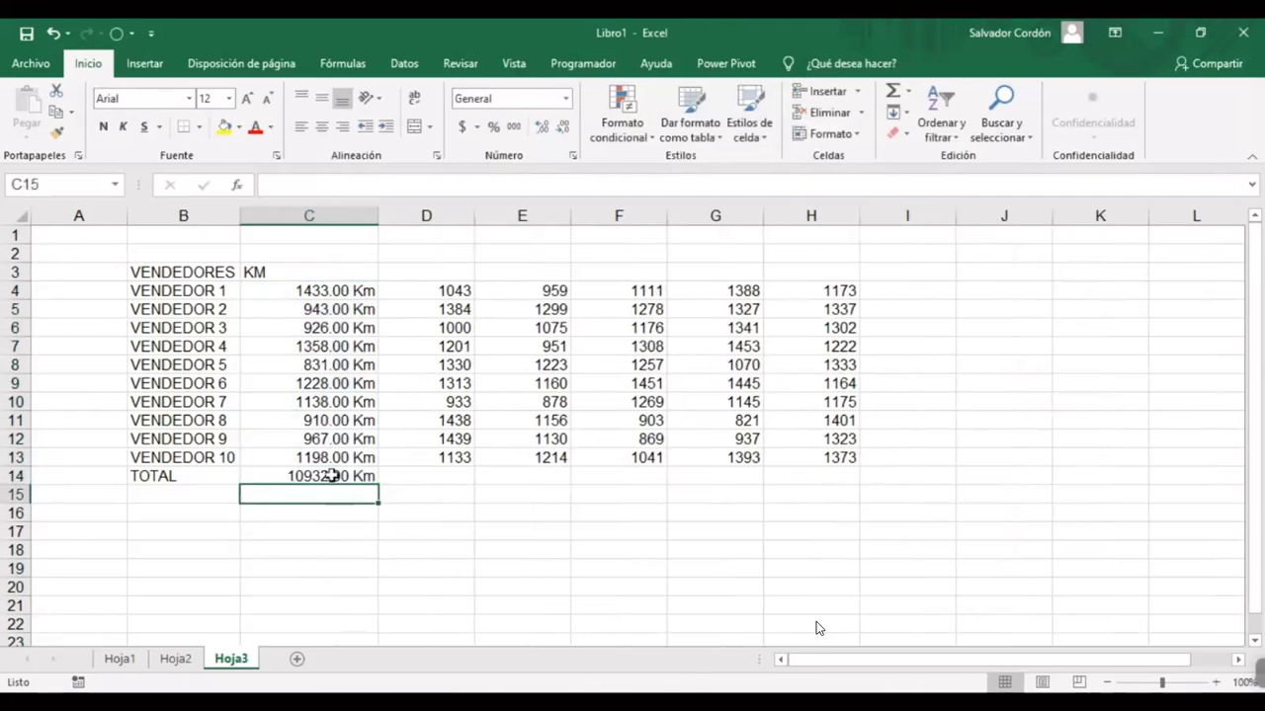
Reselect C4:C13 and C14 to confirm the total reads 10932.00 Km
click(332, 475)
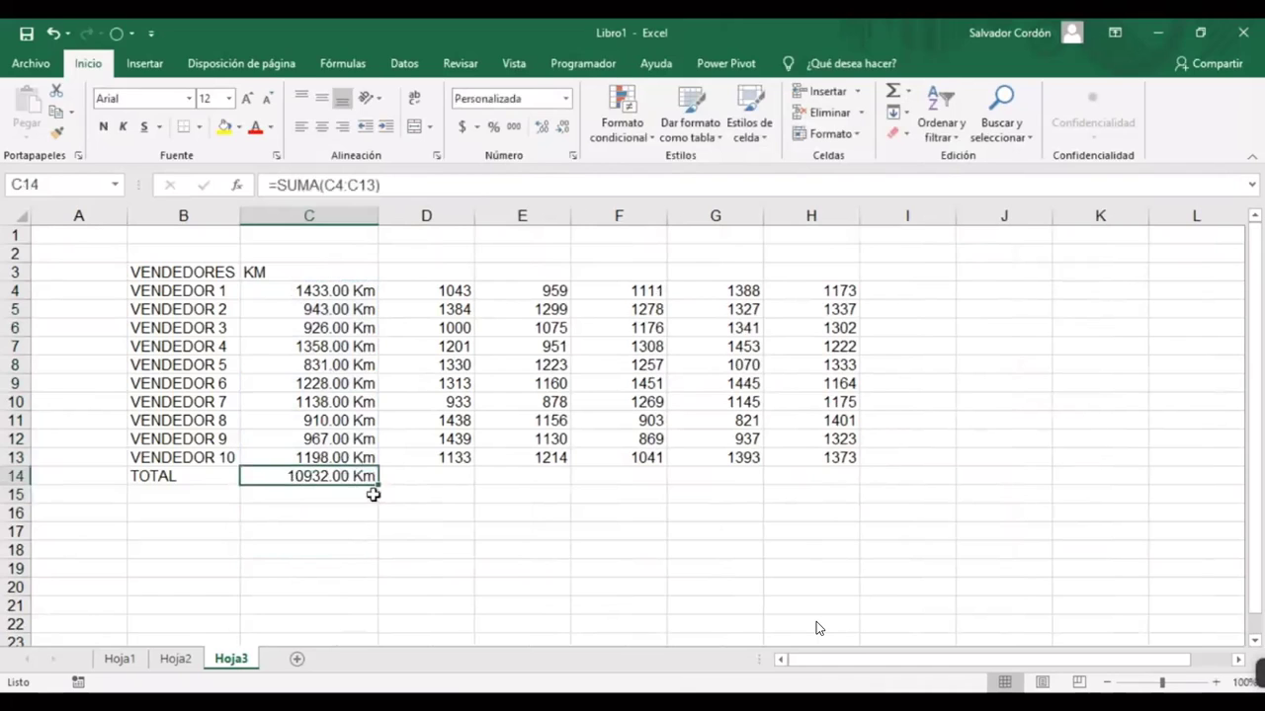
click(346, 290)
drag(339, 343, 340, 457)
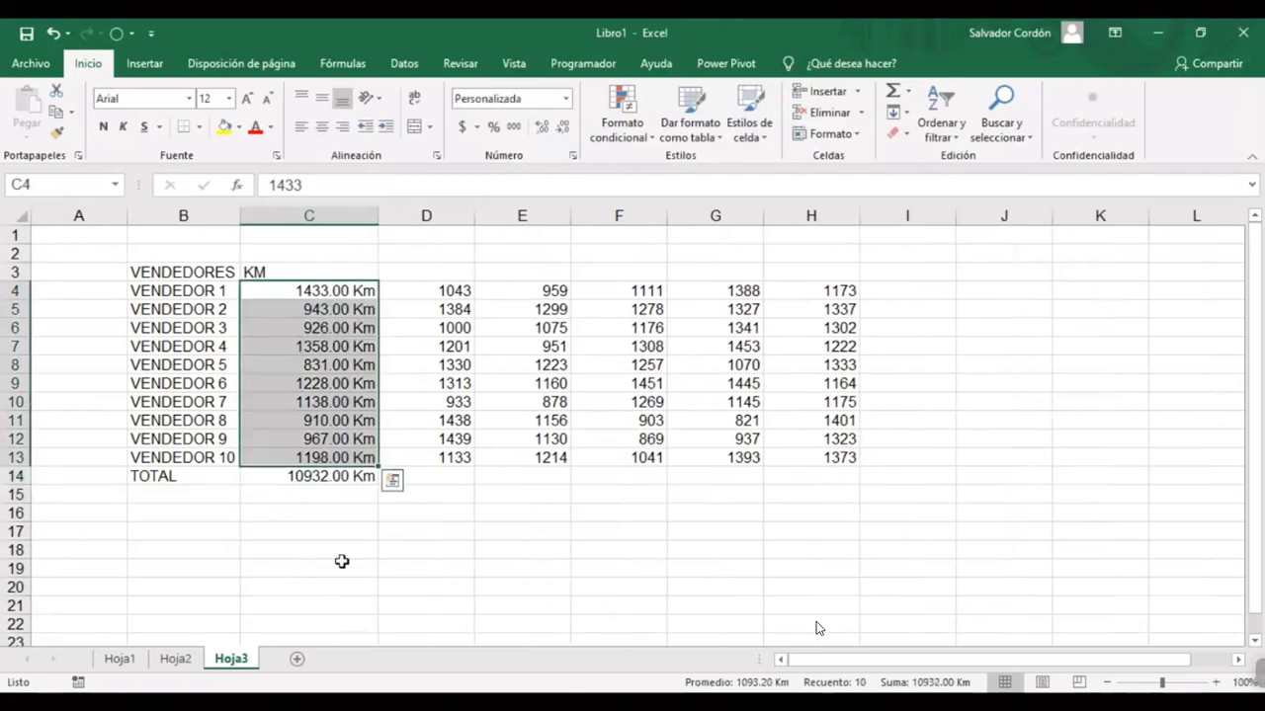
click(312, 476)
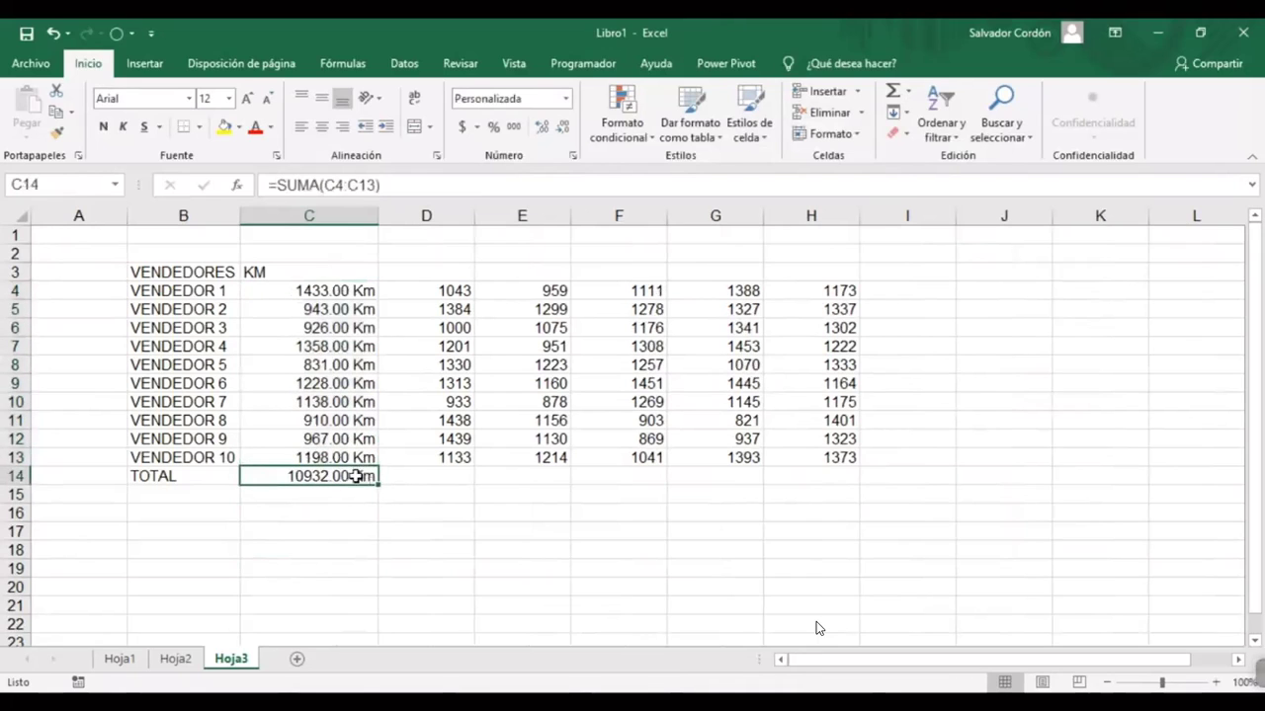
Enter $ as the column D header in D3
drag(453, 293, 449, 465)
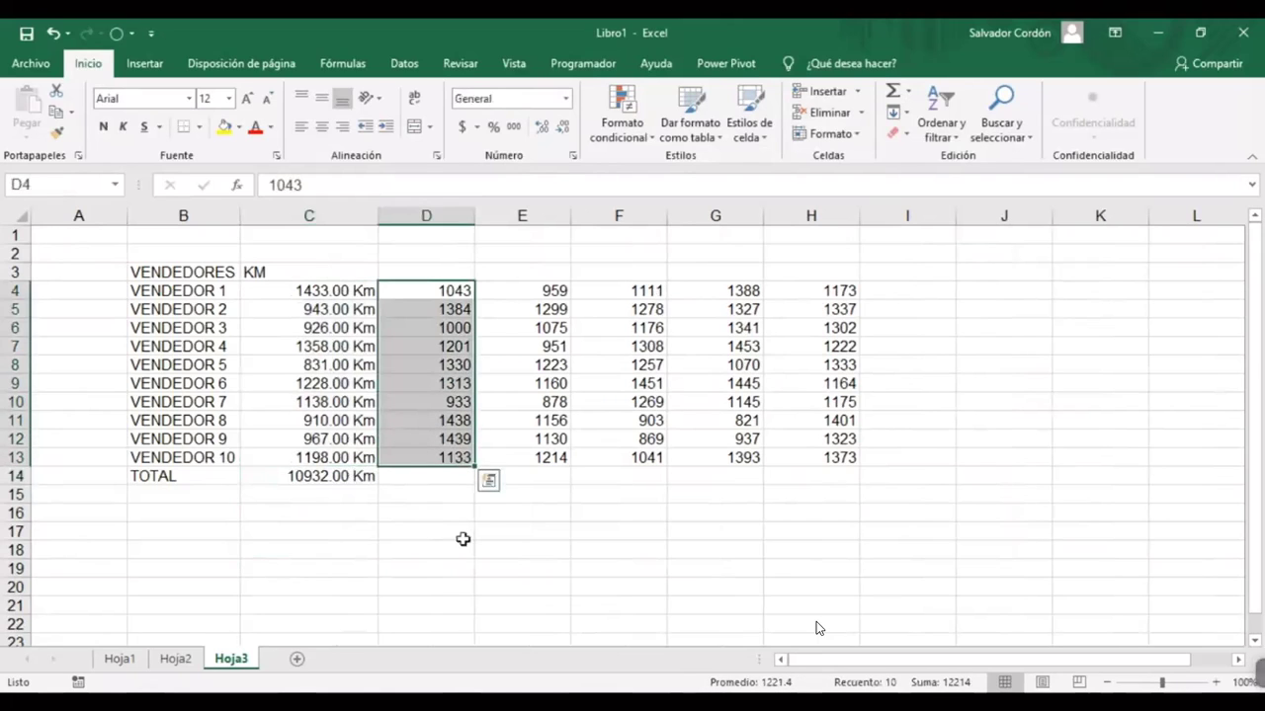
click(451, 472)
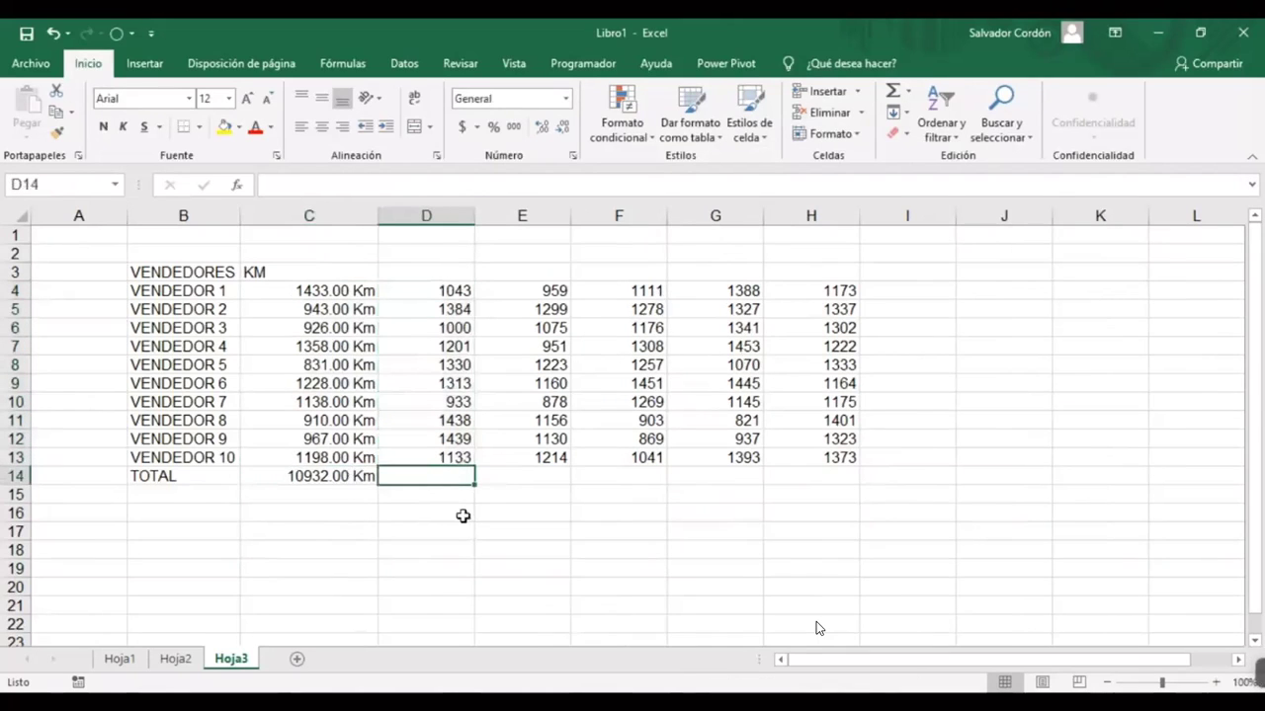
click(440, 273)
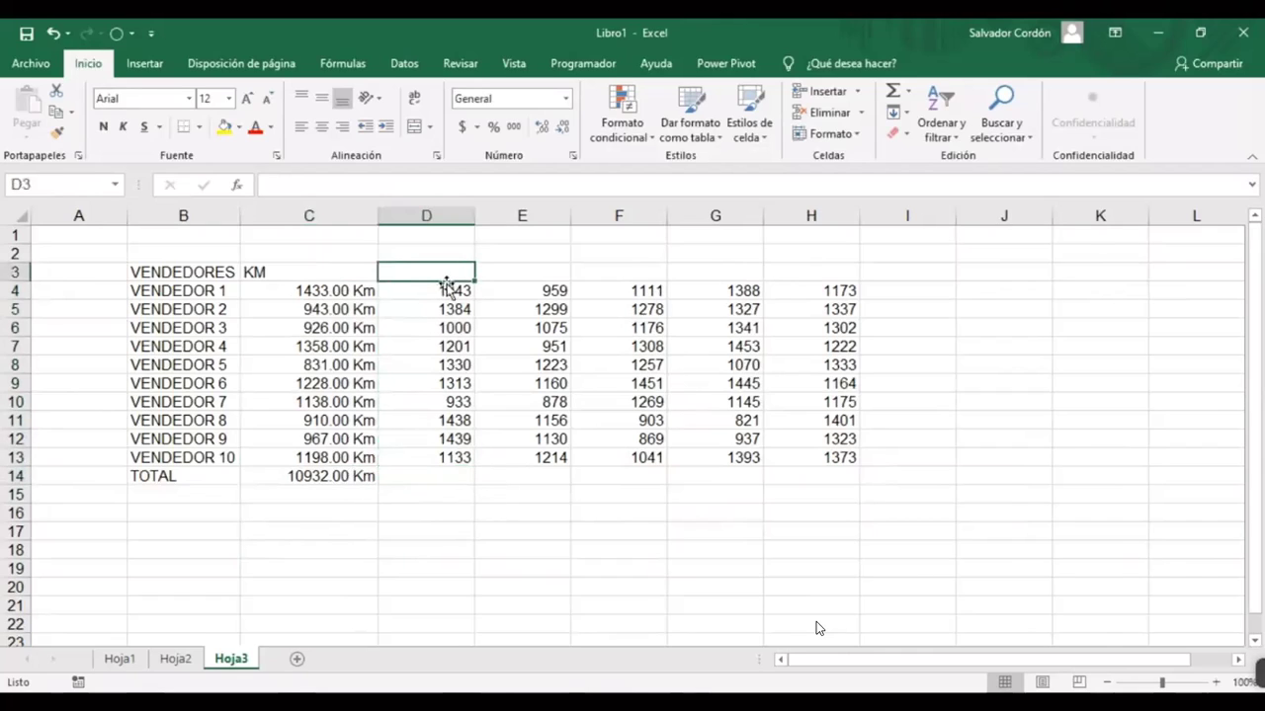
text($)
key(Return)
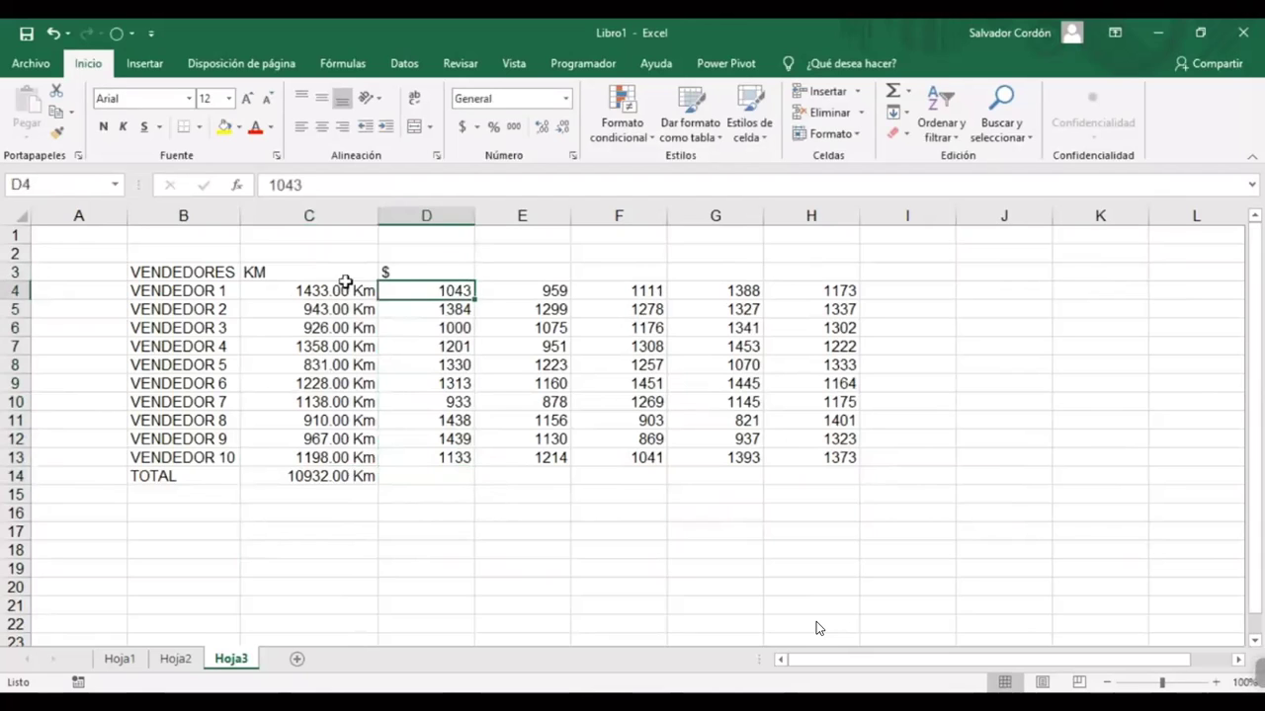
Centre the KM and $ headers and apply Contabilidad format to D4:D13
drag(344, 277, 461, 477)
mouse_move(341, 263)
mouse_down()
mouse_move(341, 276)
mouse_move(418, 268)
mouse_move(448, 461)
mouse_up()
key(Escape)
click(316, 133)
click(423, 327)
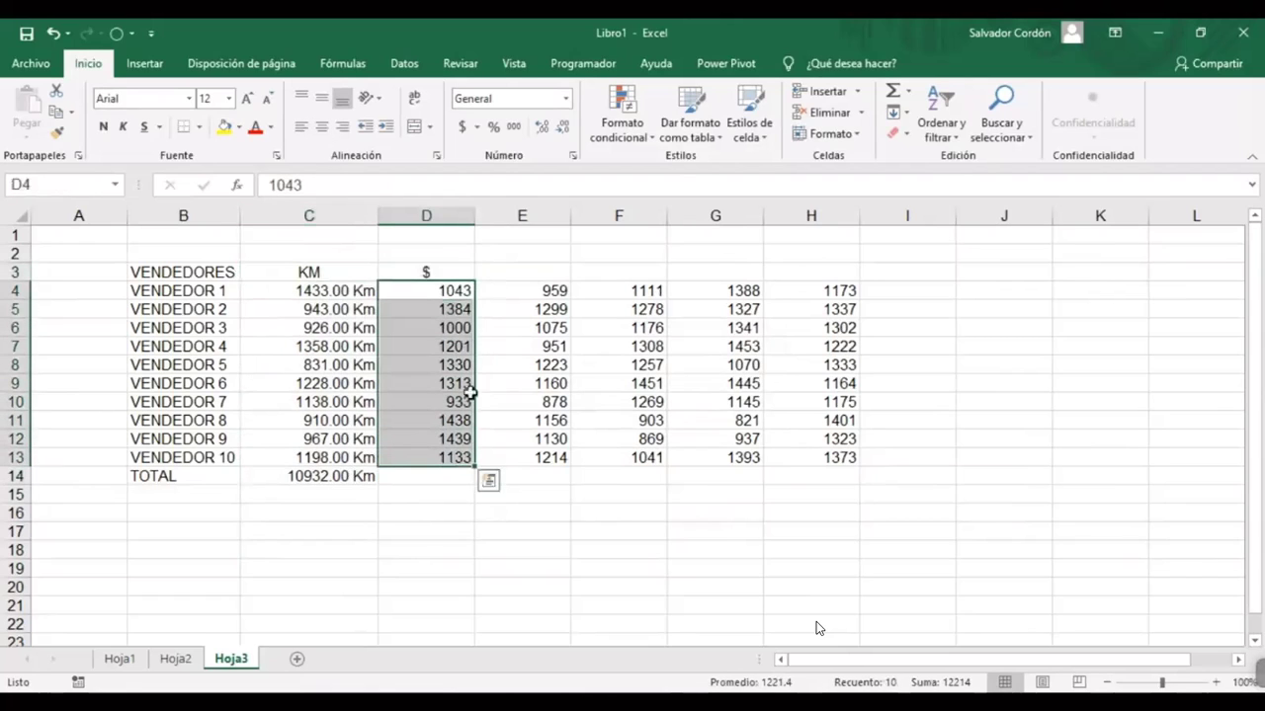
click(462, 128)
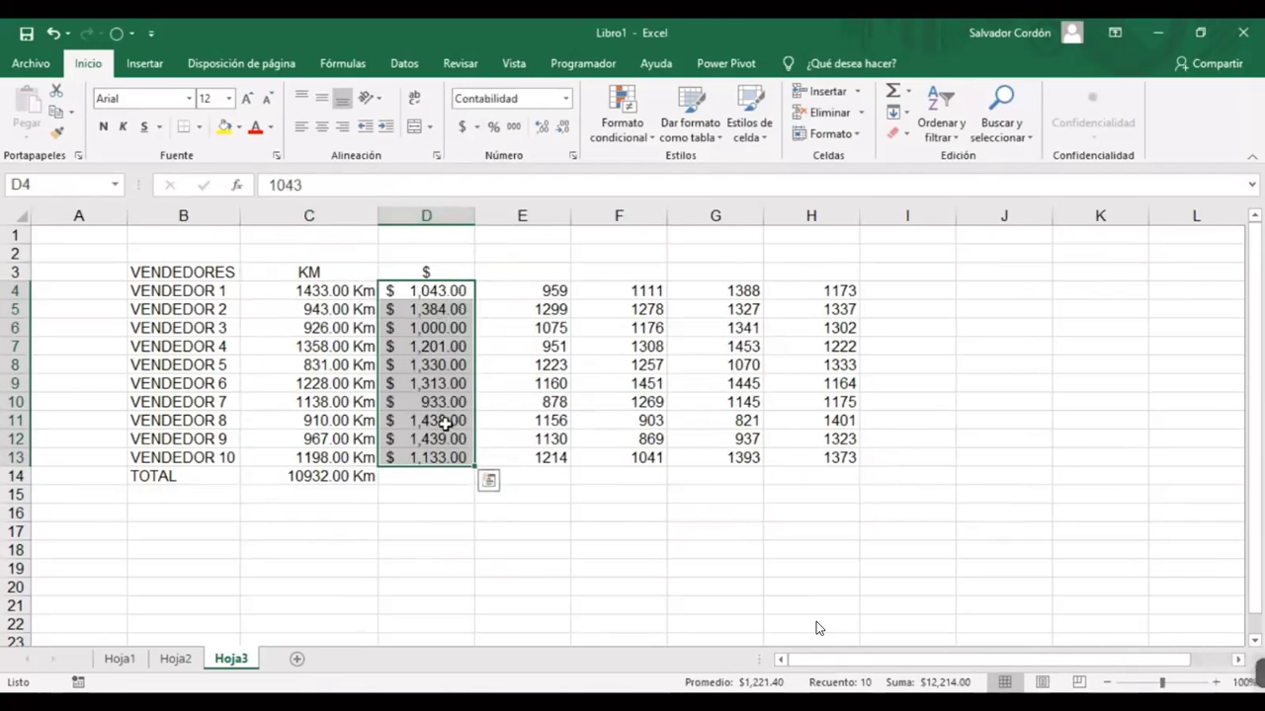
key(Return)
AutoSum column D into D14, giving a total of $ 12,214.00
click(432, 477)
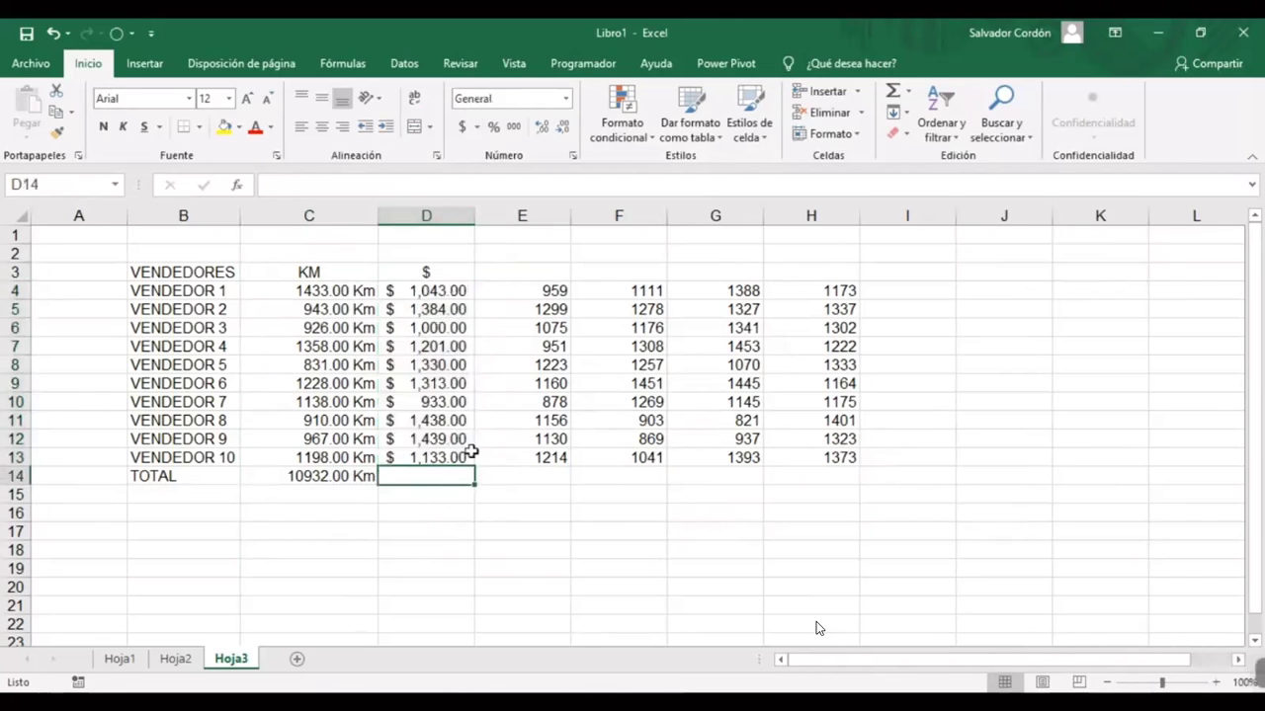
click(889, 94)
key(Return)
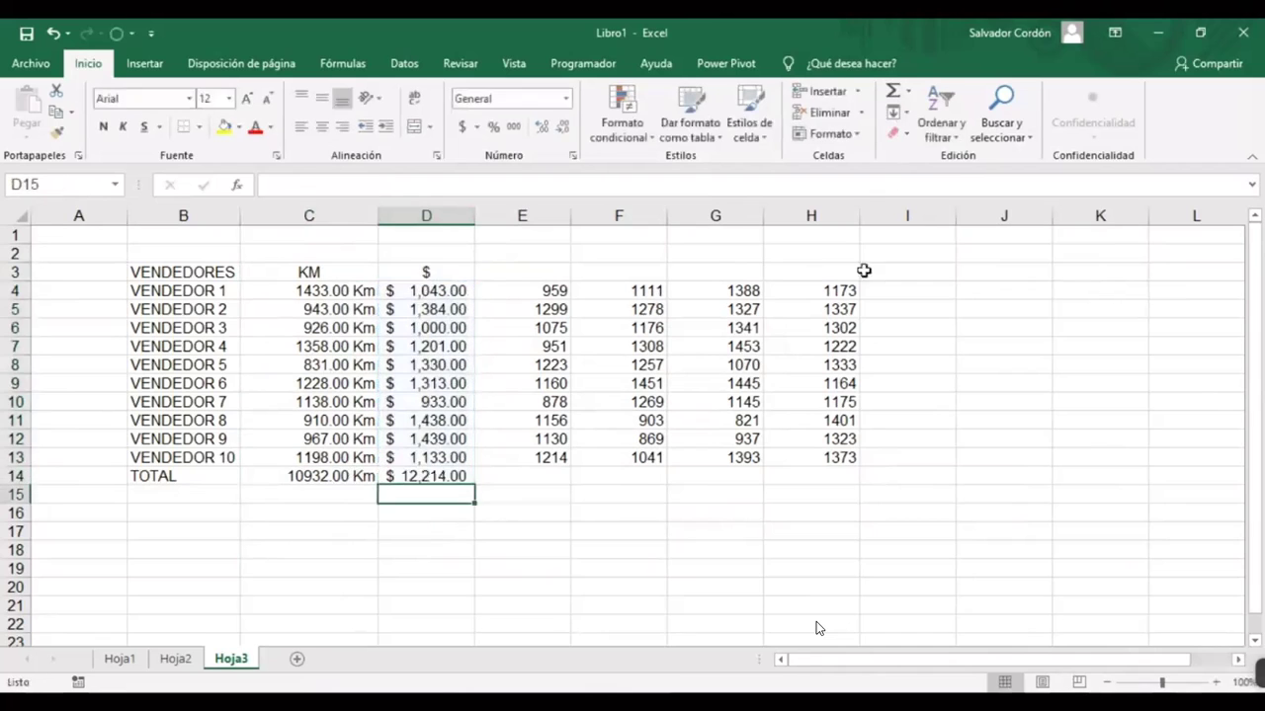
click(451, 477)
drag(302, 477, 424, 477)
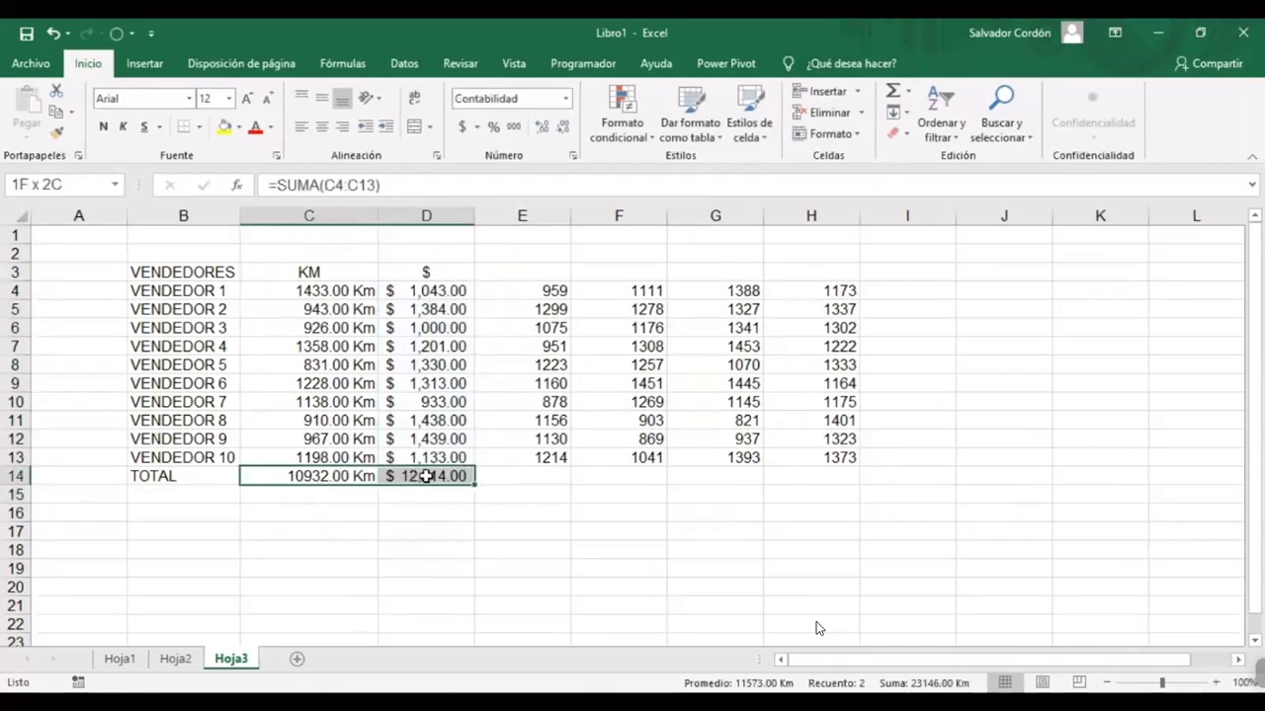
click(425, 550)
drag(555, 292, 739, 460)
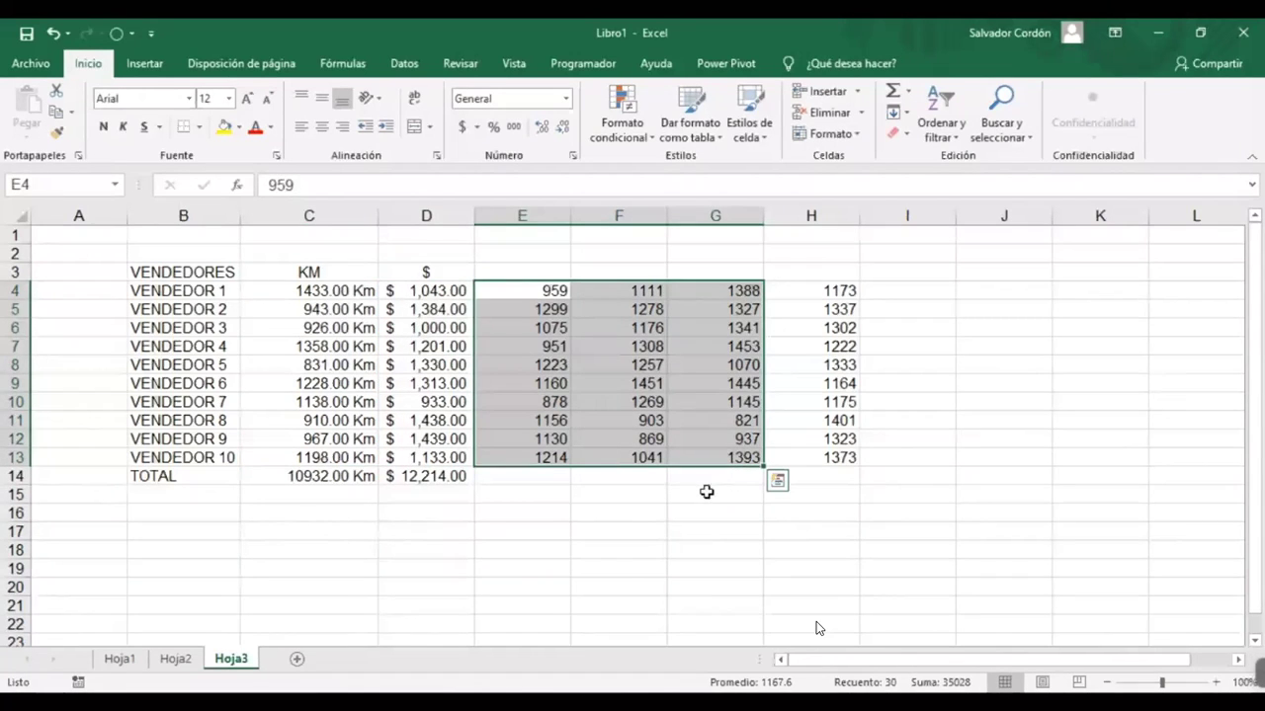
Give E4:E13 the custom number format 0 "metros", so values read 959 metros to 1214 metros
drag(643, 457, 648, 295)
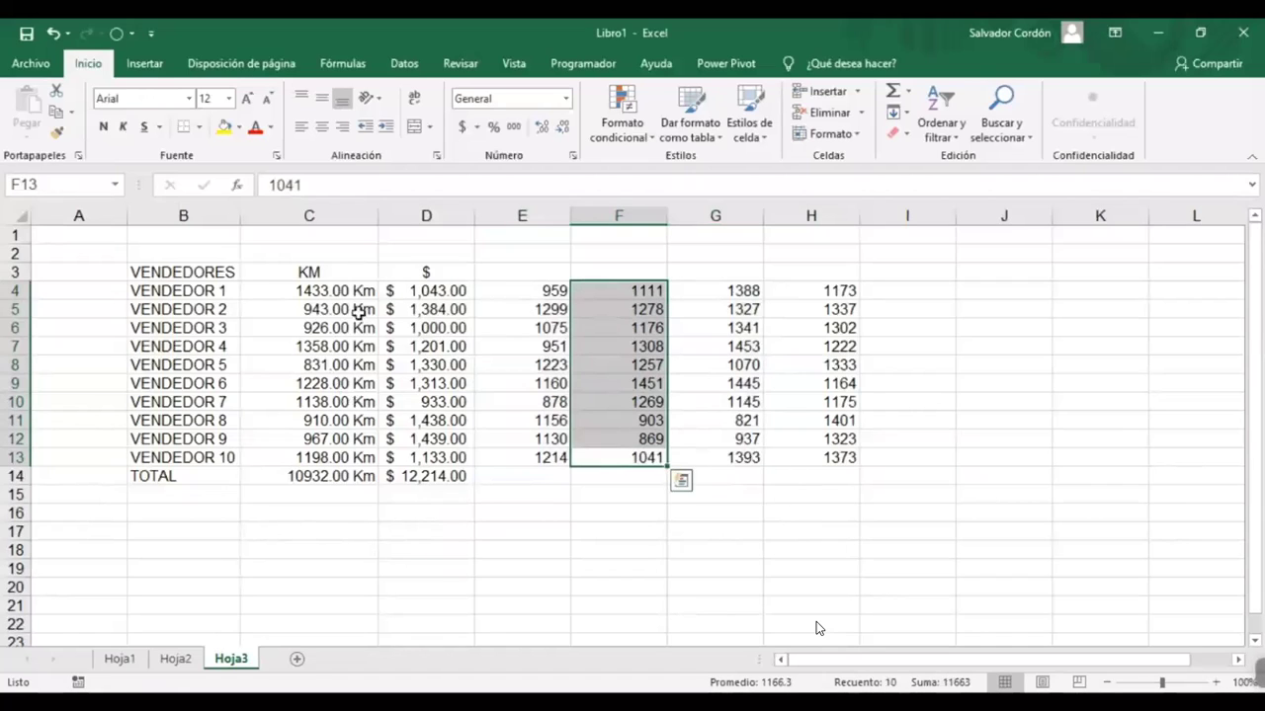
drag(539, 295, 531, 458)
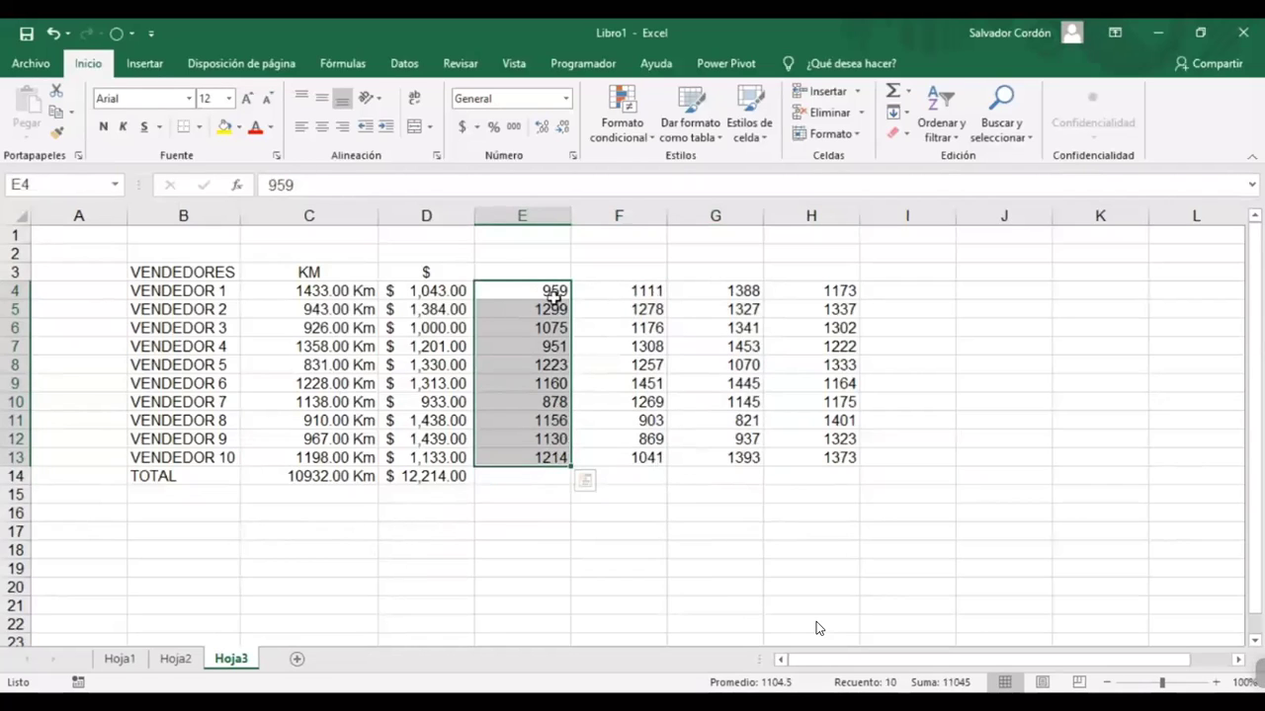
click(564, 99)
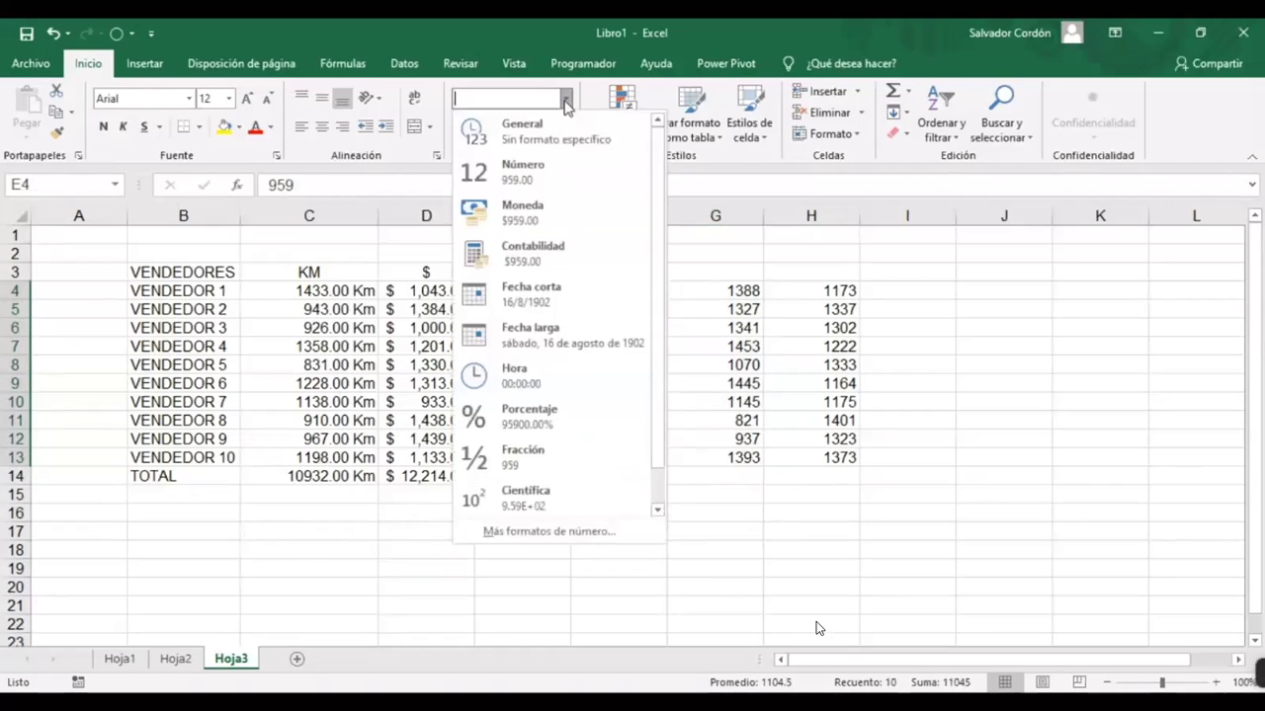
click(573, 534)
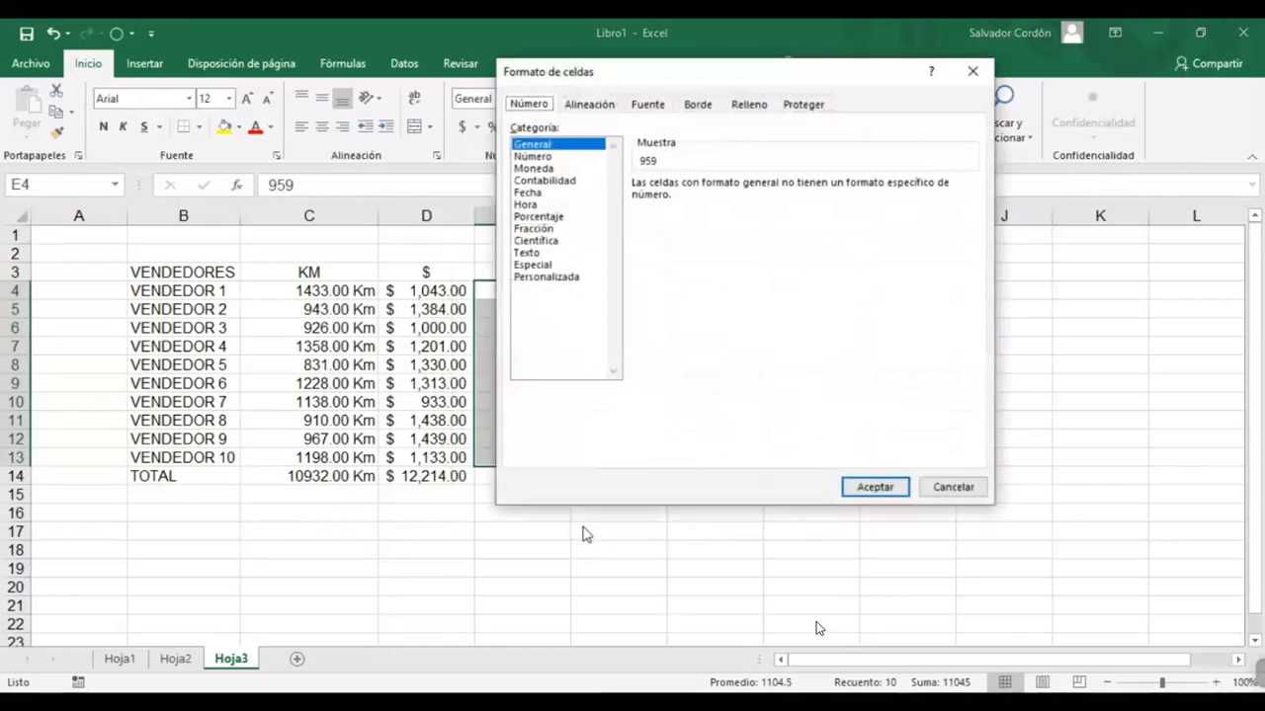
click(552, 280)
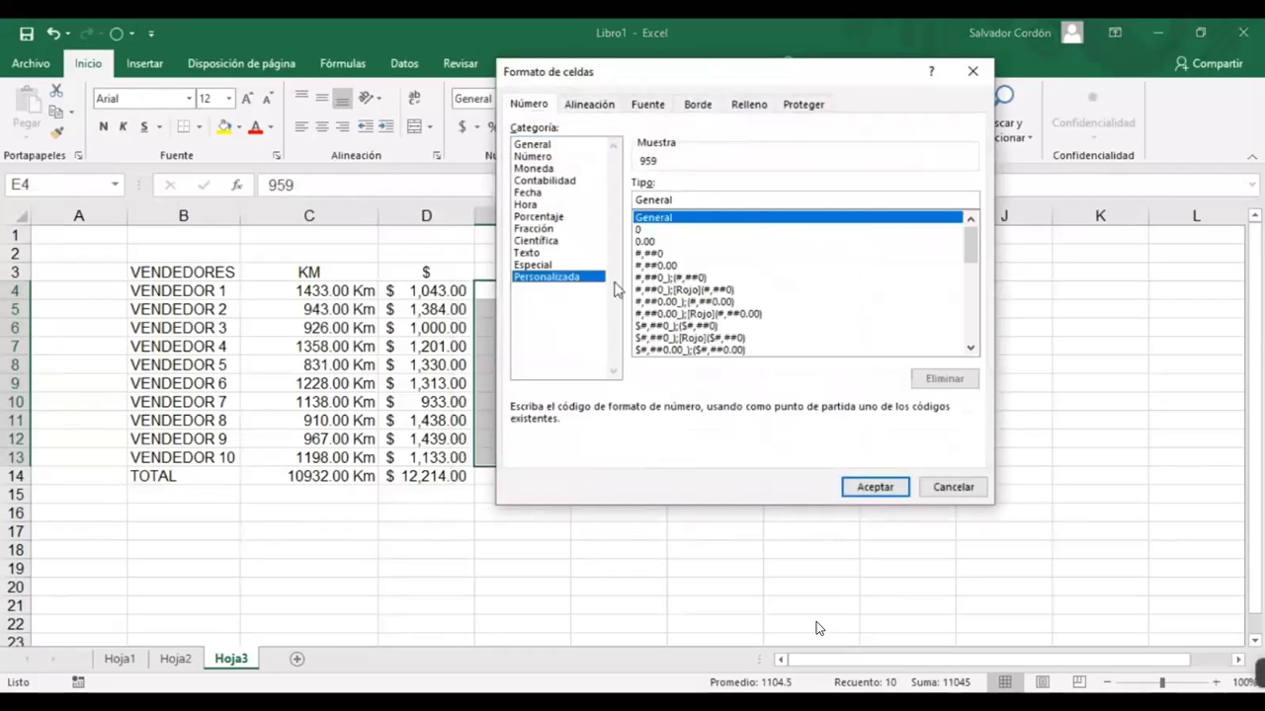
click(644, 229)
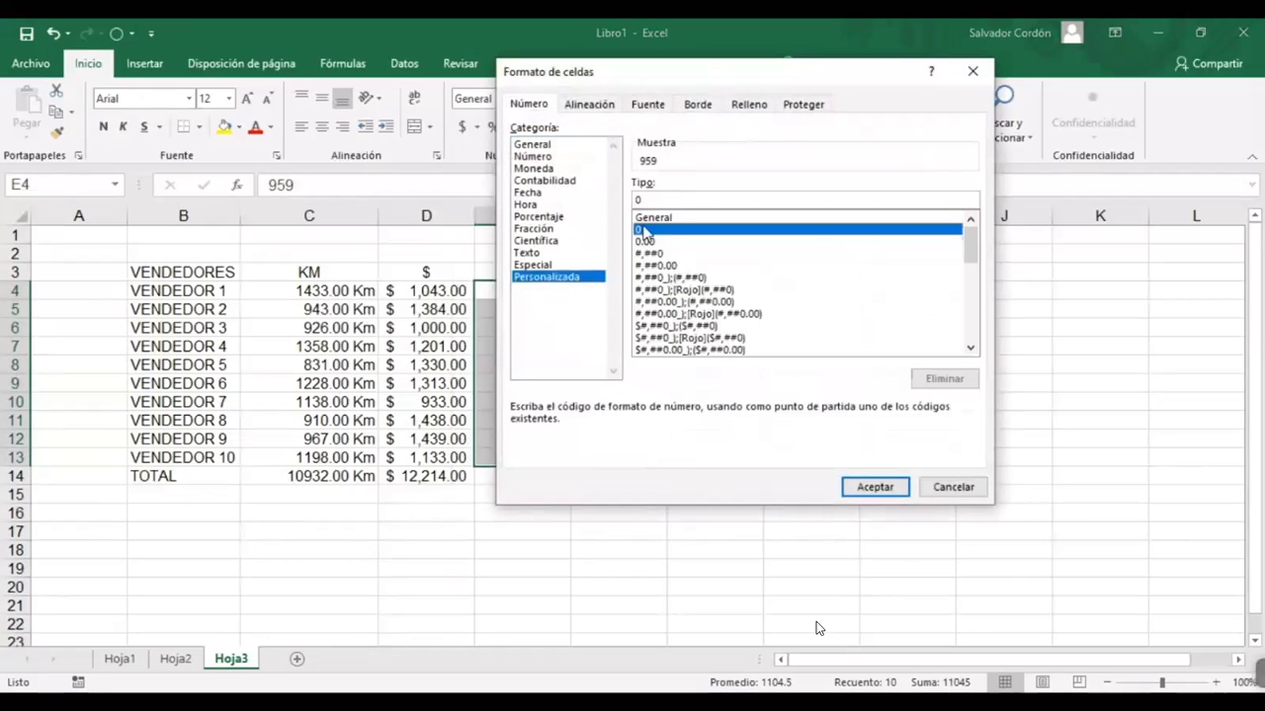
click(652, 200)
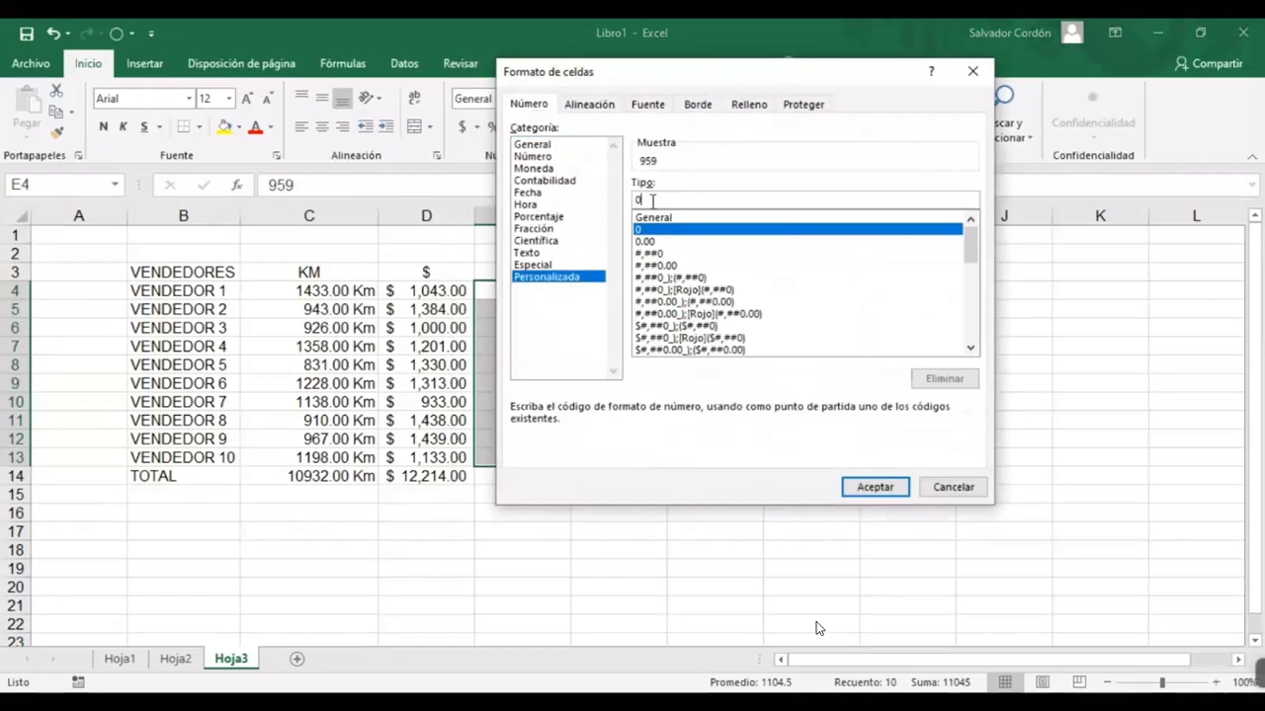
text(")
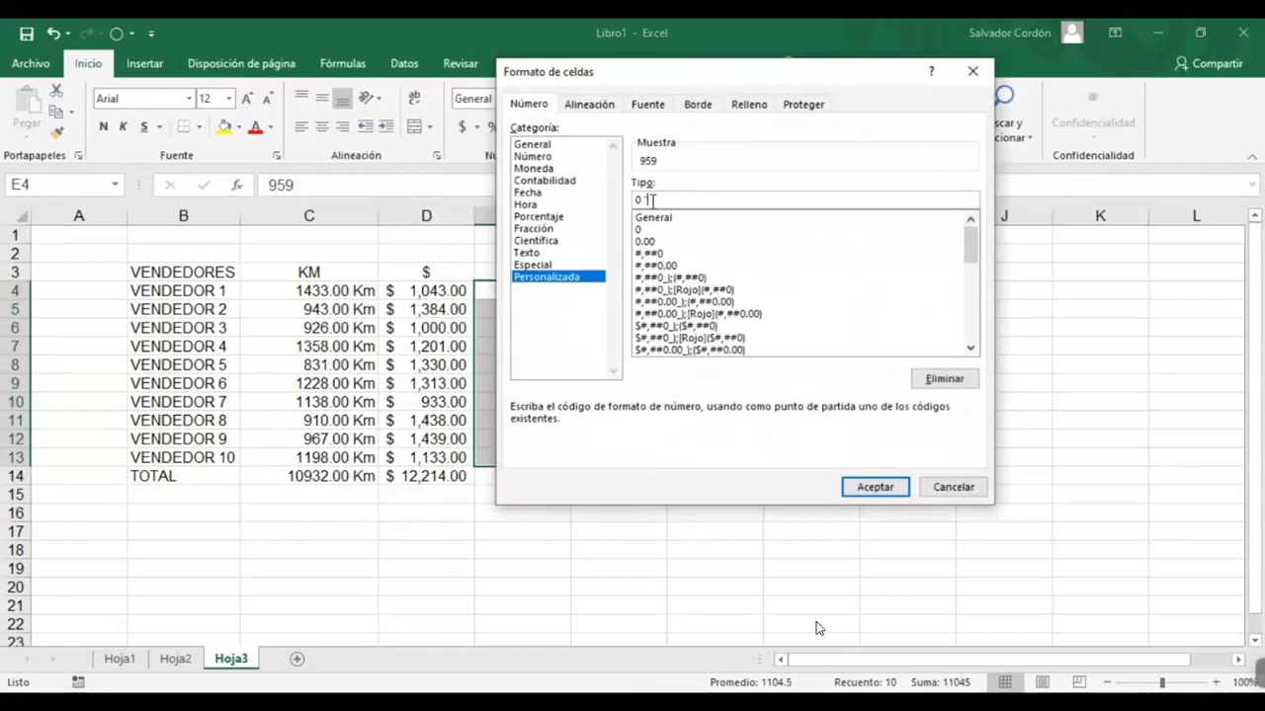
text(metros)
key(Return)
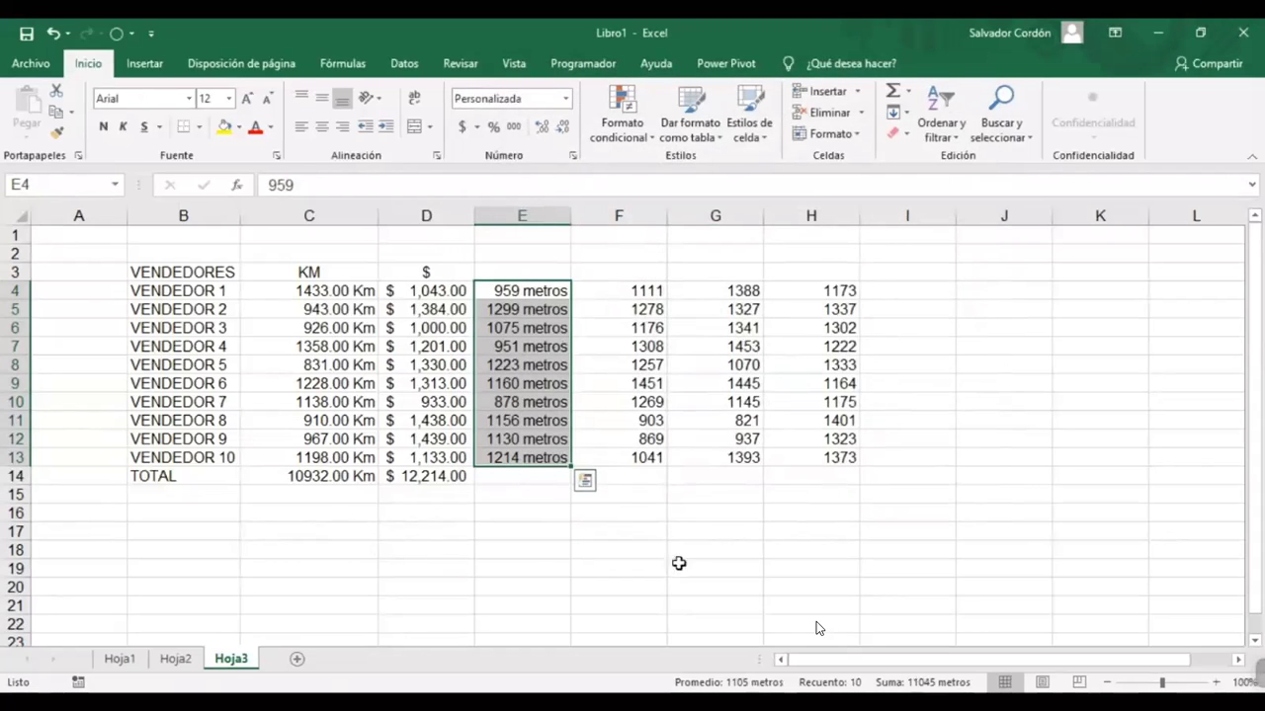
click(917, 291)
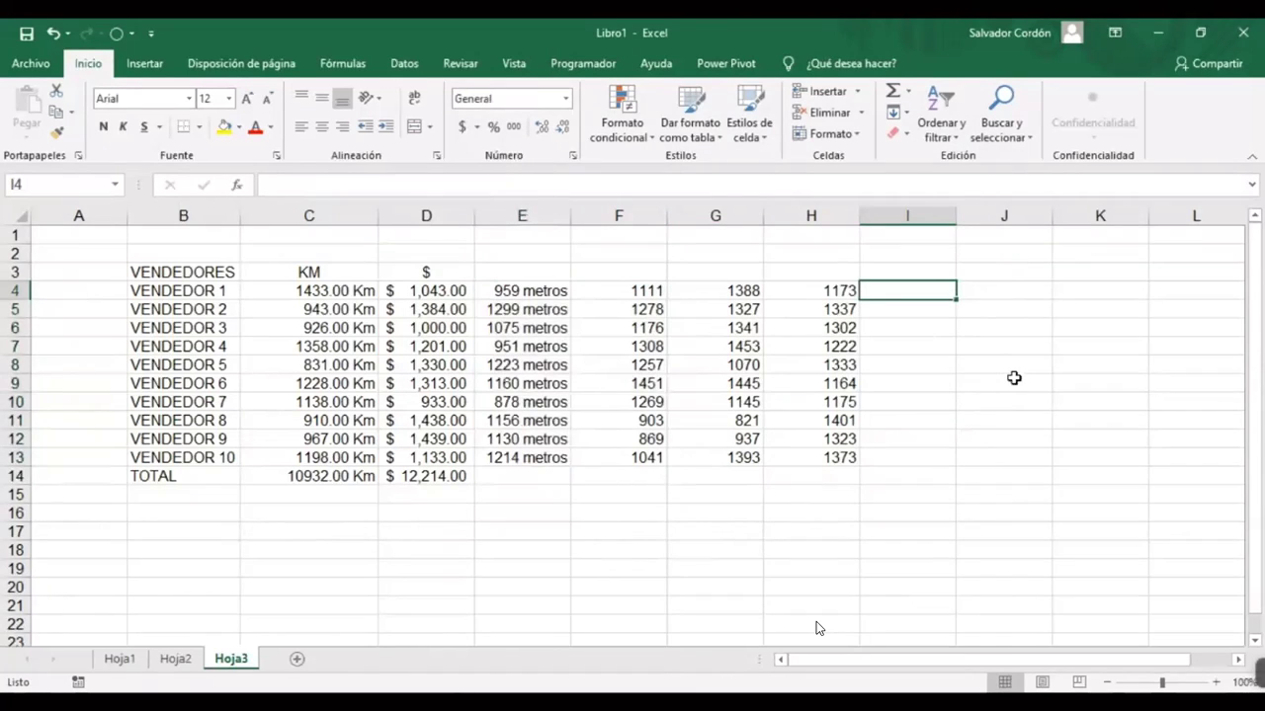
Enter 25, 50, 45, 27 and 28 into I4 through I8
text(25)
key(Return)
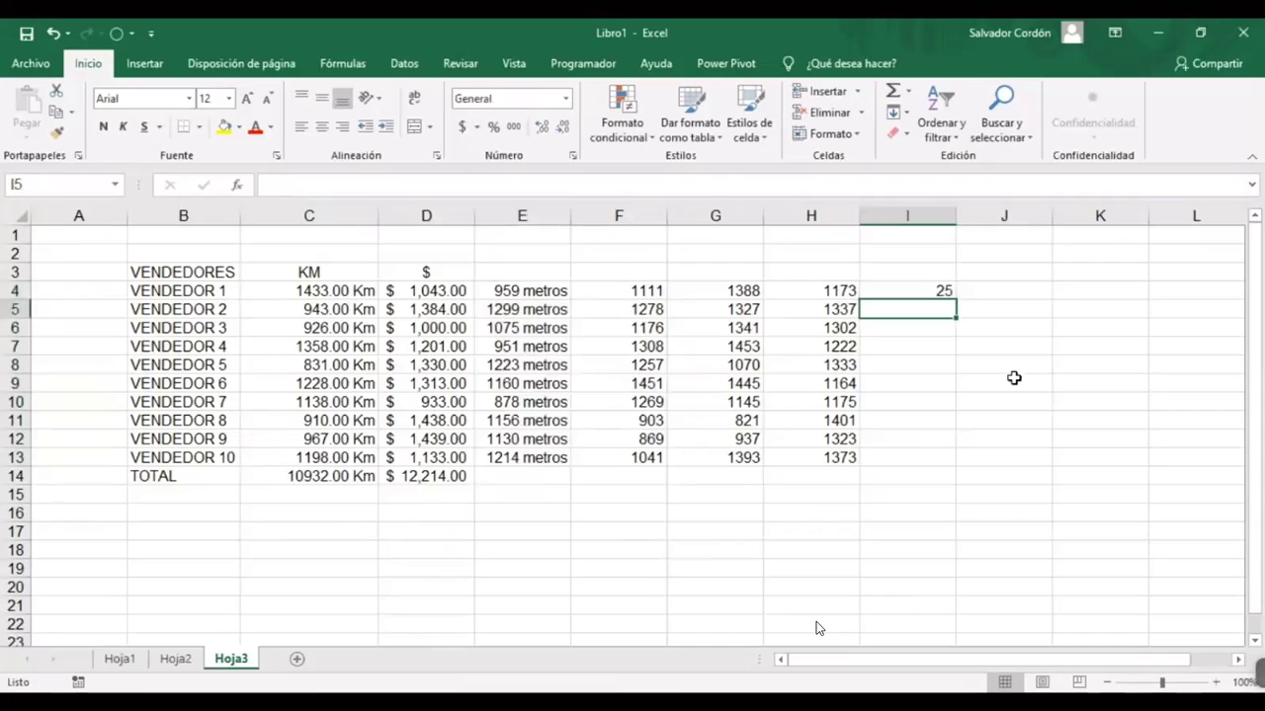
text(50)
key(Return)
text(45)
key(Return)
text(1)
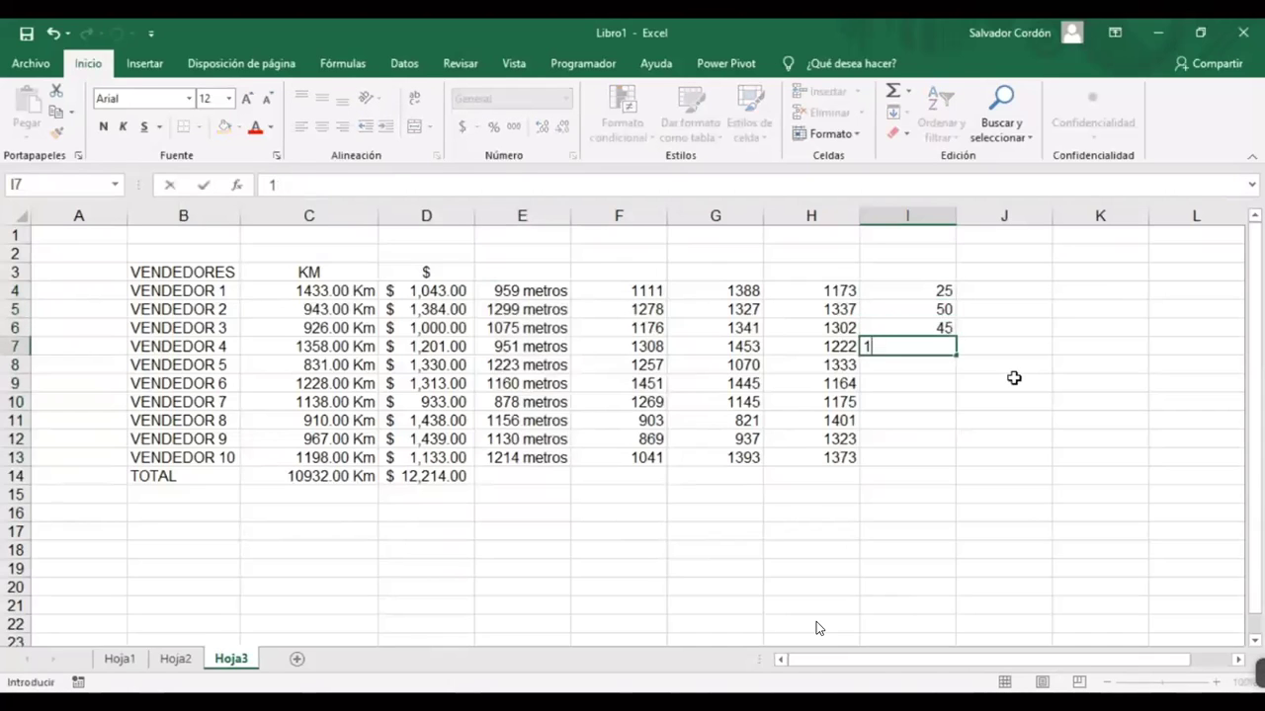
text(7)
key(Return)
text(28)
key(Return)
Enter 34, 36, 40, 38 and 46 into I9 through I13, then select I4:I13
text(34)
key(Return)
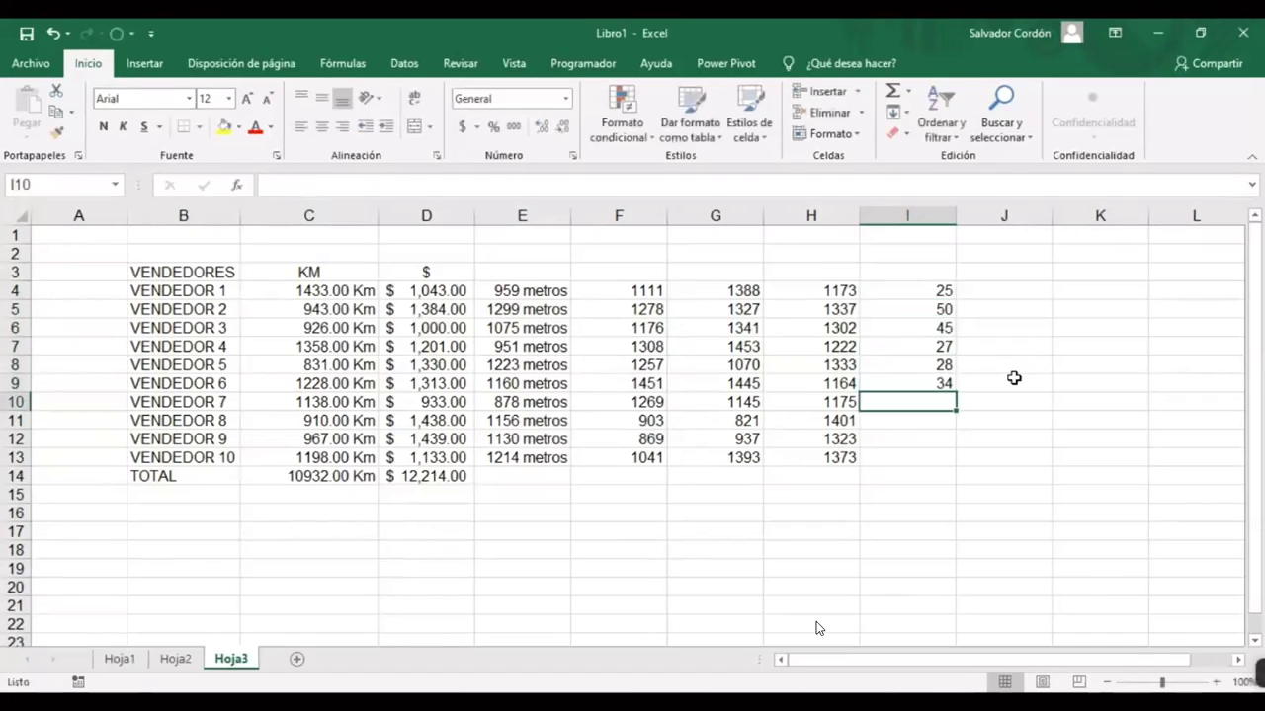
text(36)
key(Return)
text(40)
key(Return)
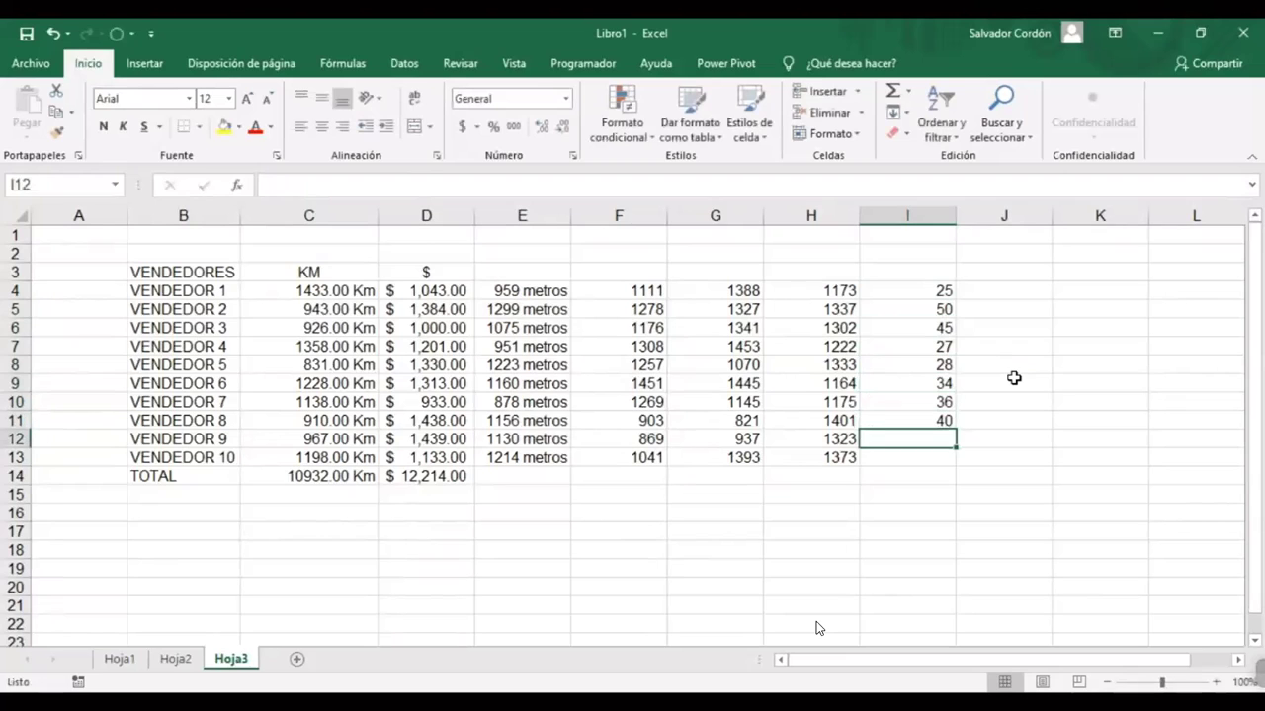
text(38)
key(Return)
text(46)
key(Return)
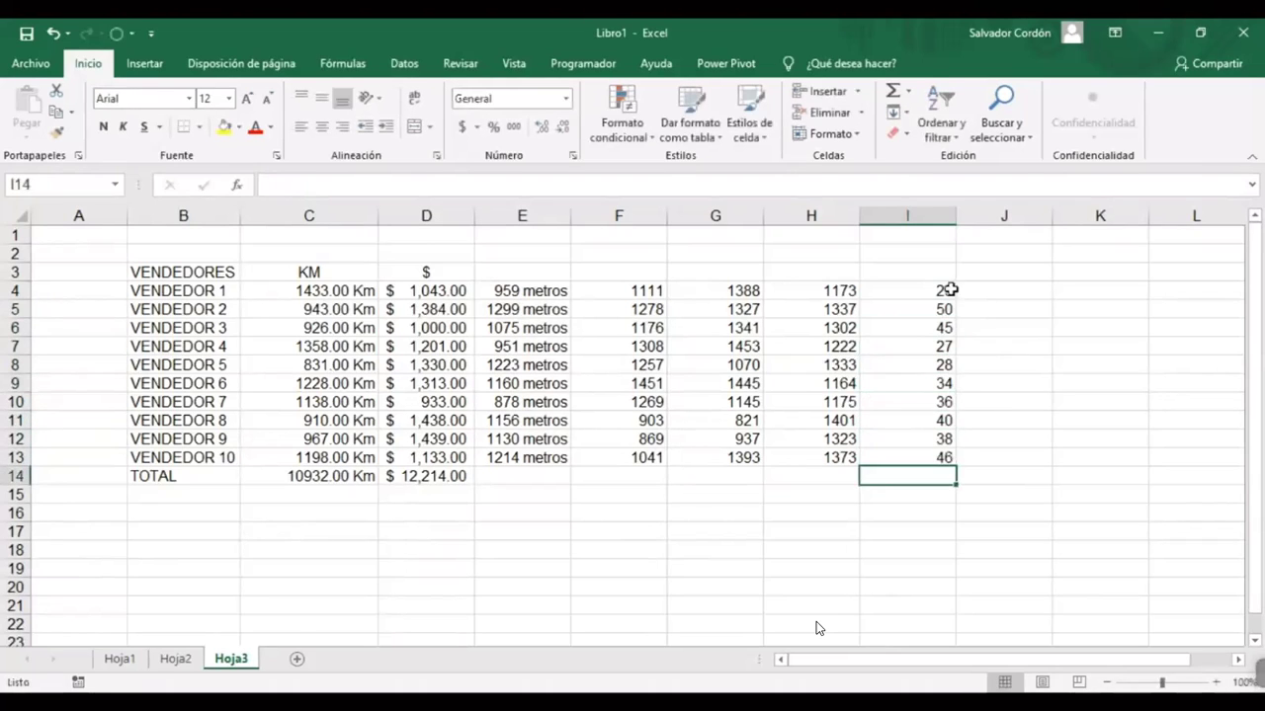
drag(944, 290, 921, 463)
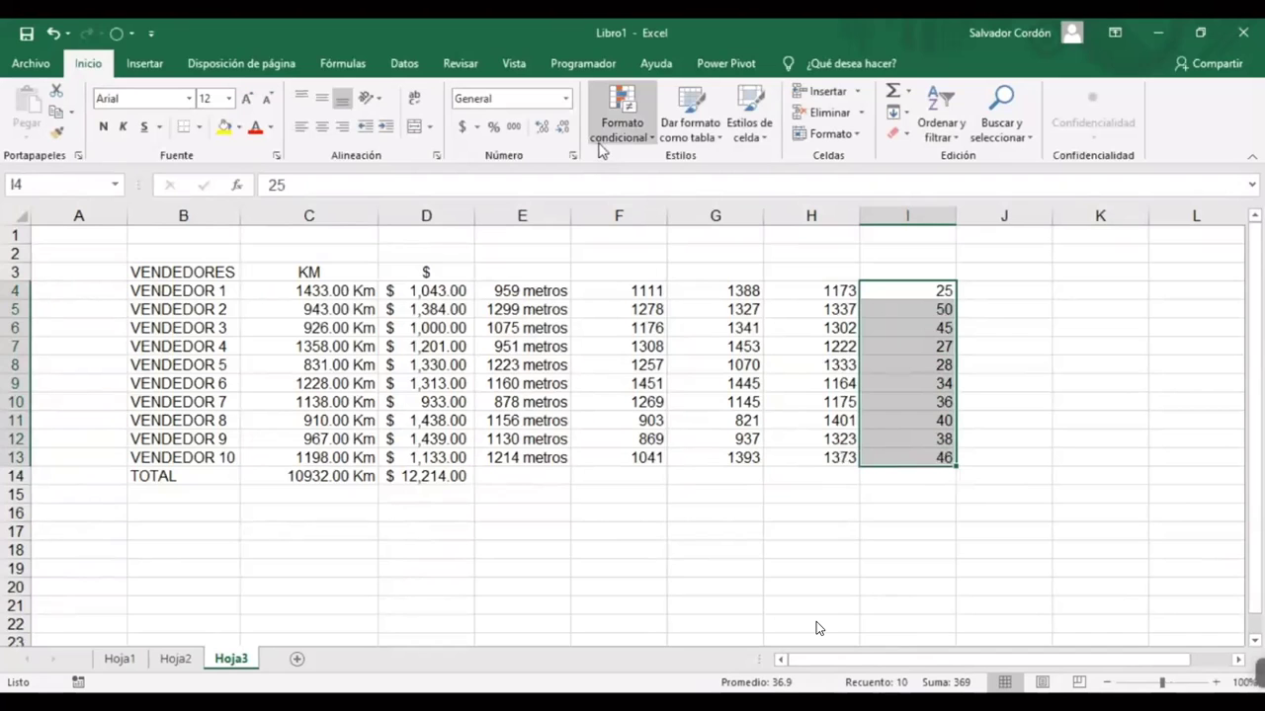
Apply the custom number format 0 "años" to I4:I13
click(565, 98)
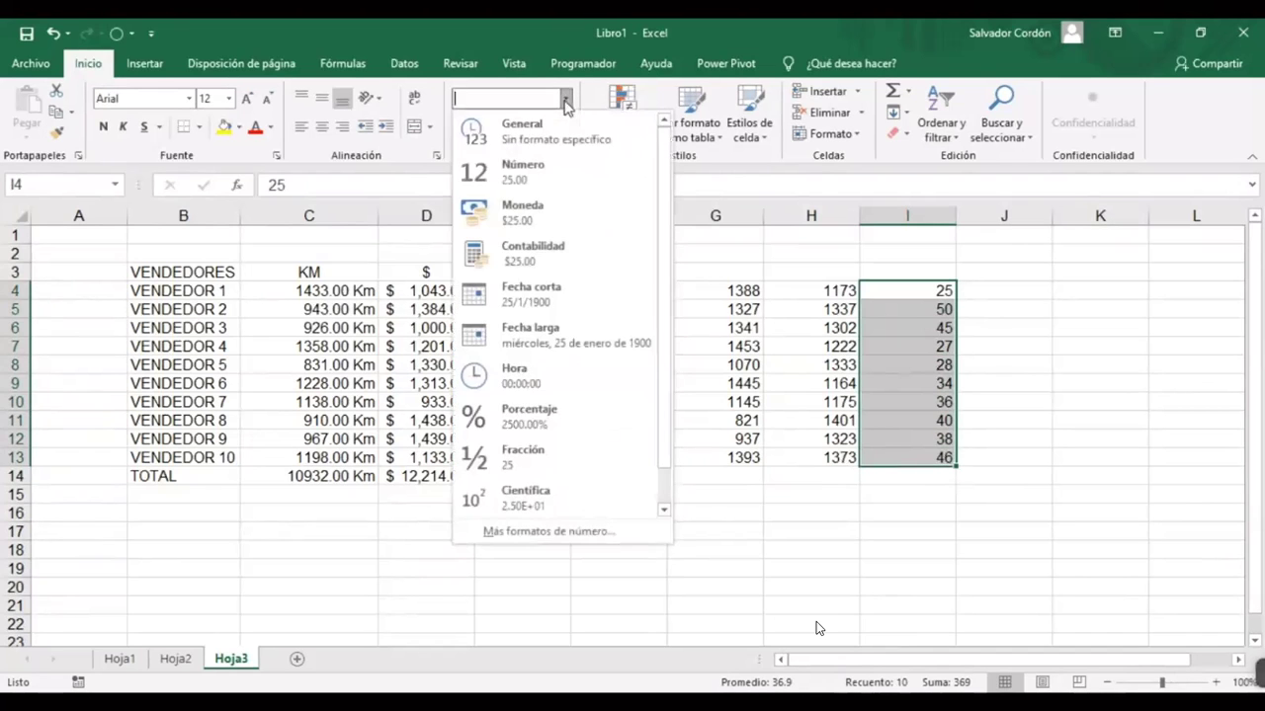
click(579, 531)
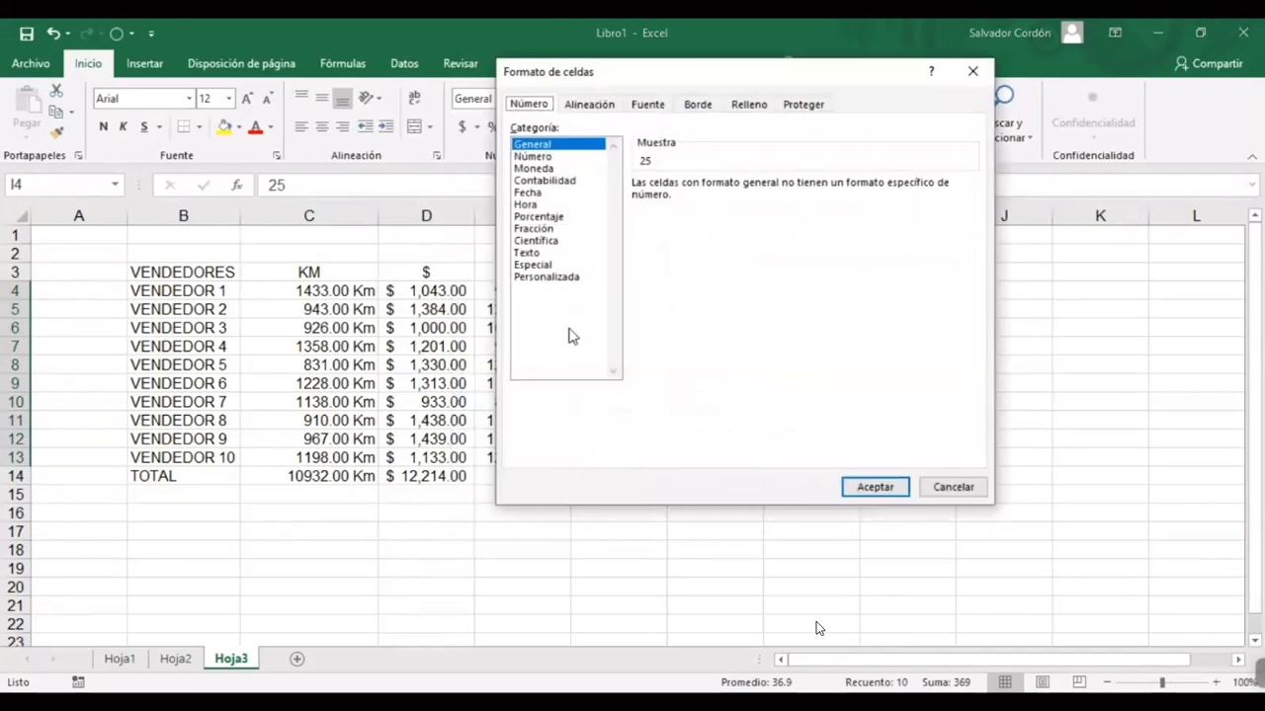
click(551, 277)
click(665, 230)
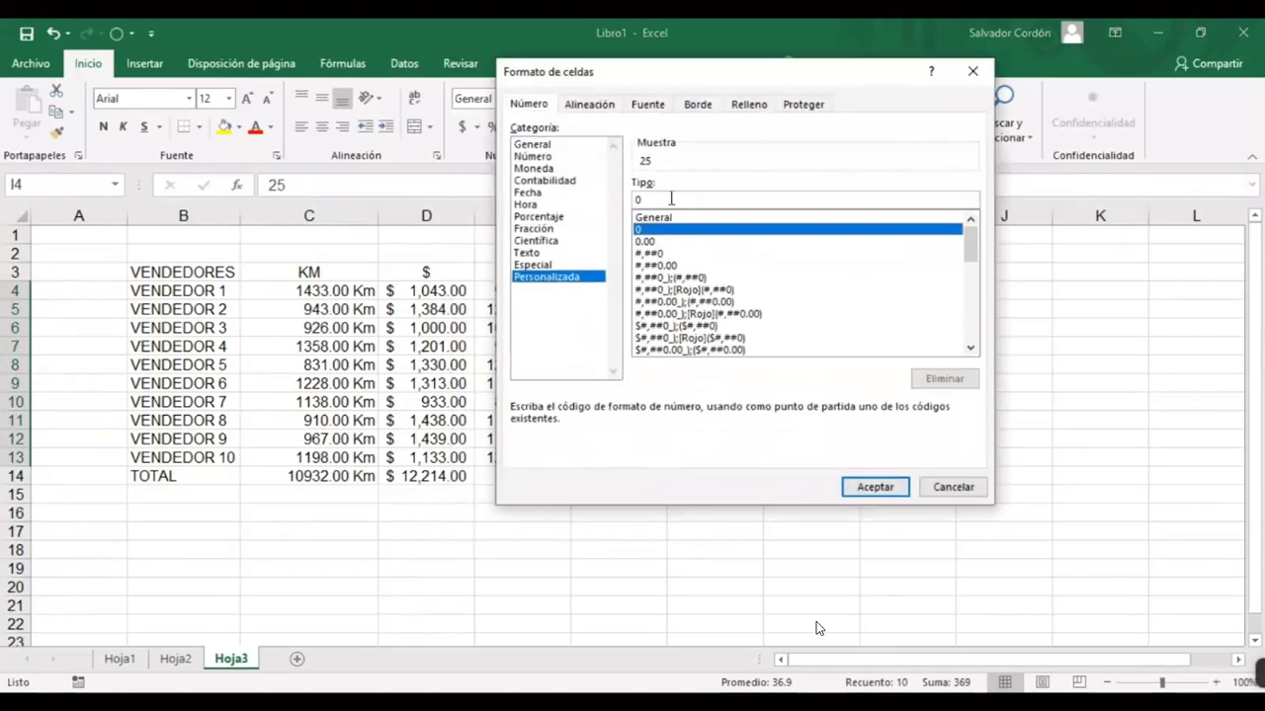
click(675, 198)
text("años")
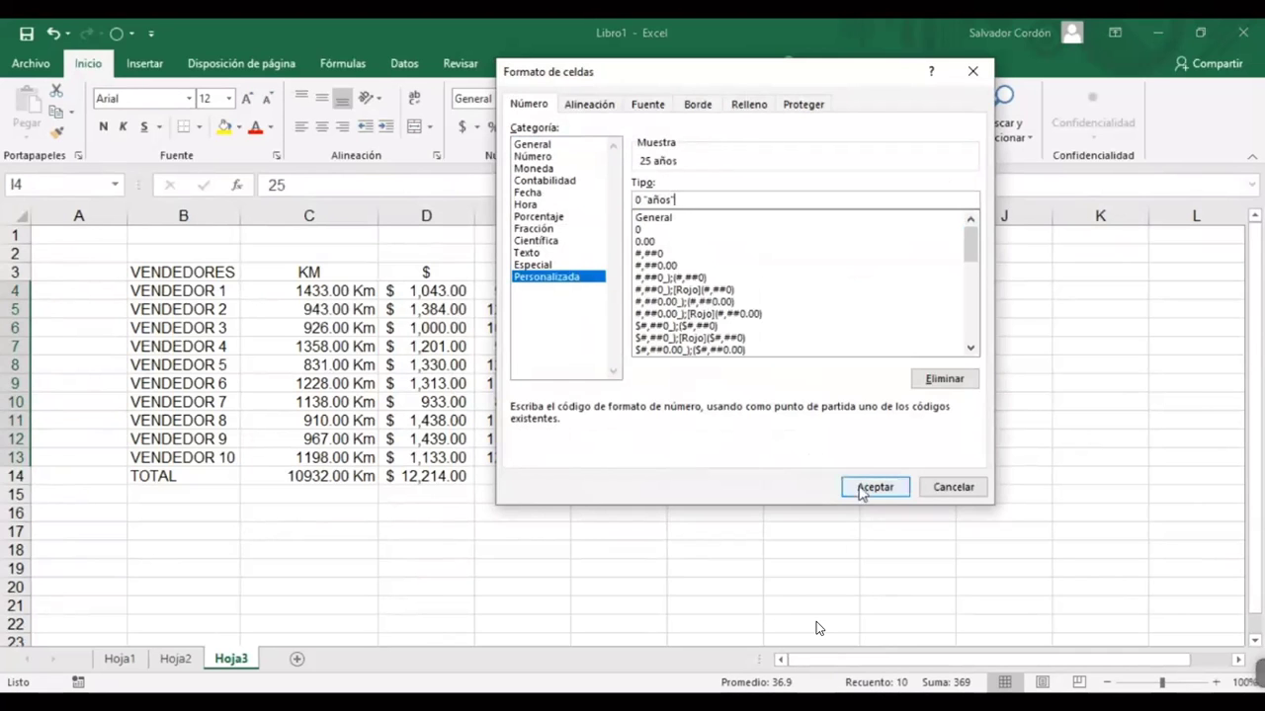
click(869, 488)
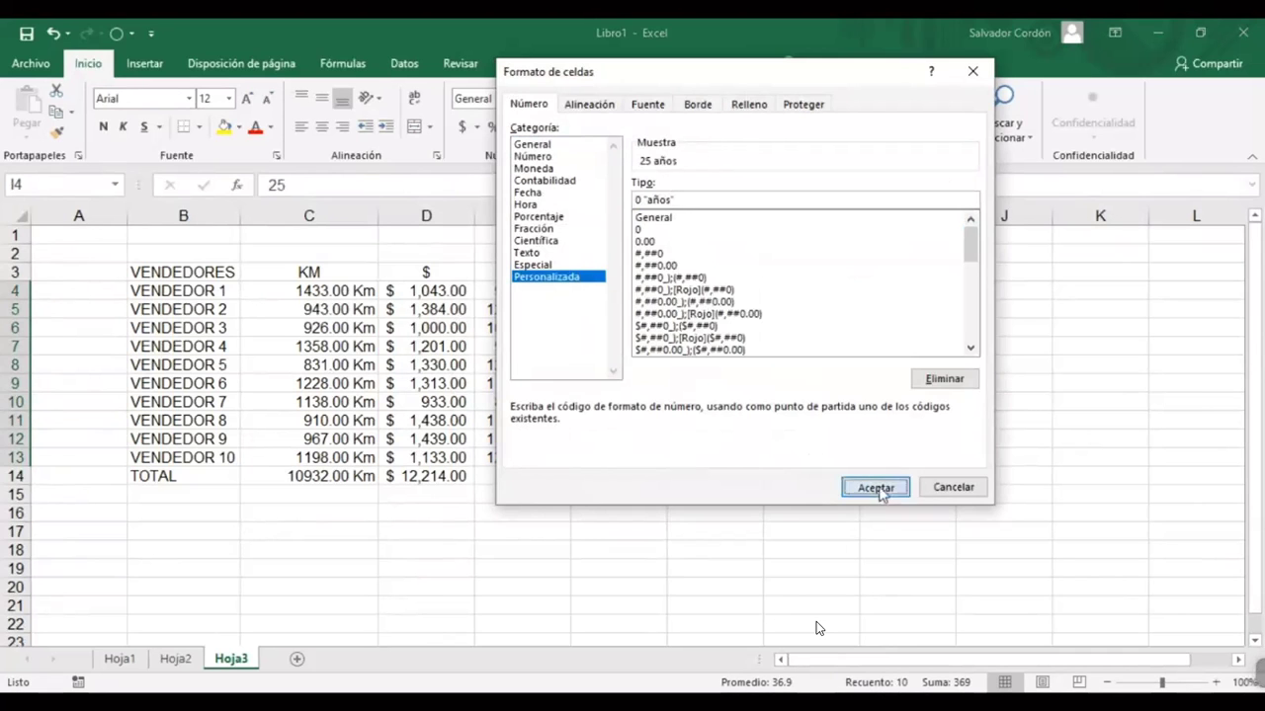
Check the años values by reselecting I4:I13, then select I4 and B4
click(1001, 494)
click(907, 550)
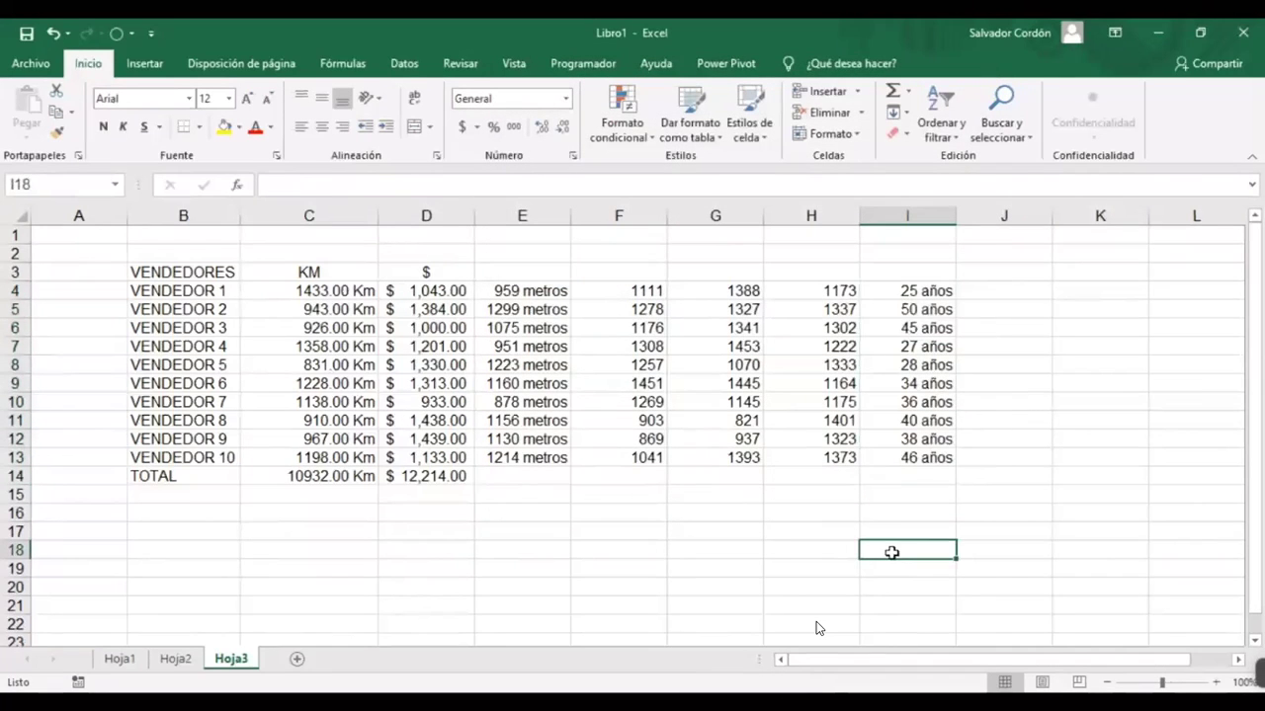
drag(918, 292, 919, 457)
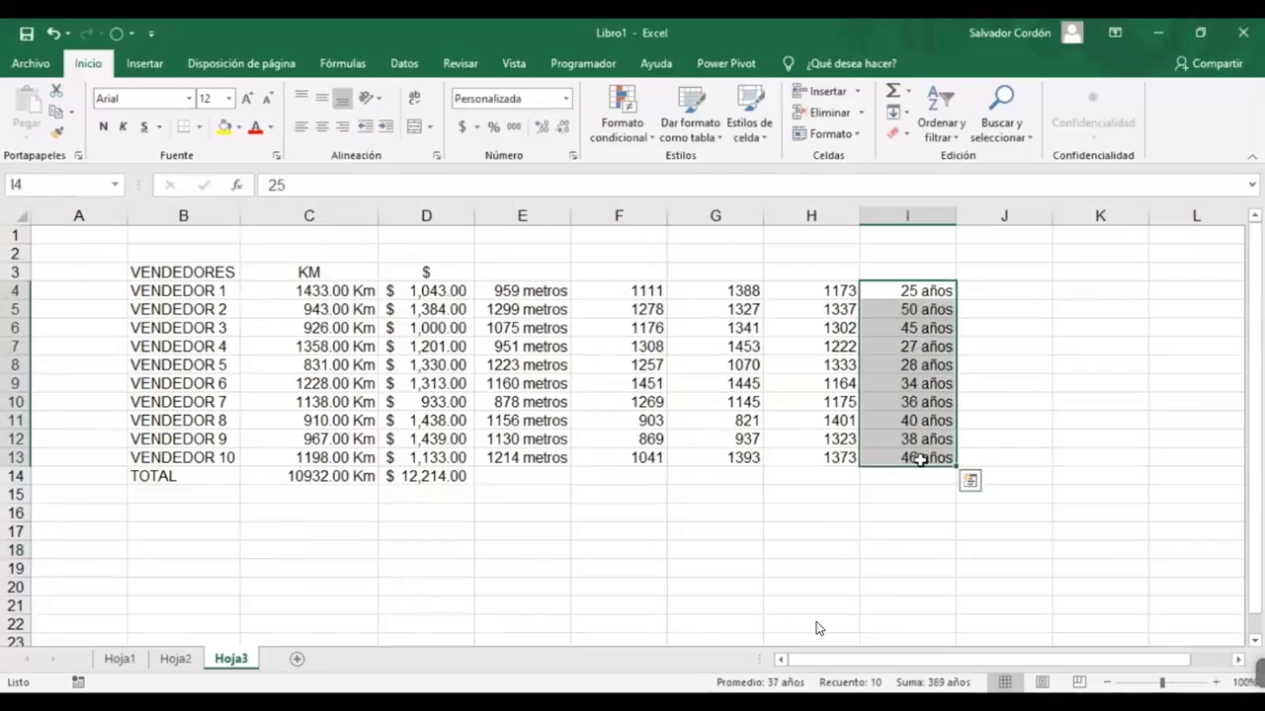
click(1015, 391)
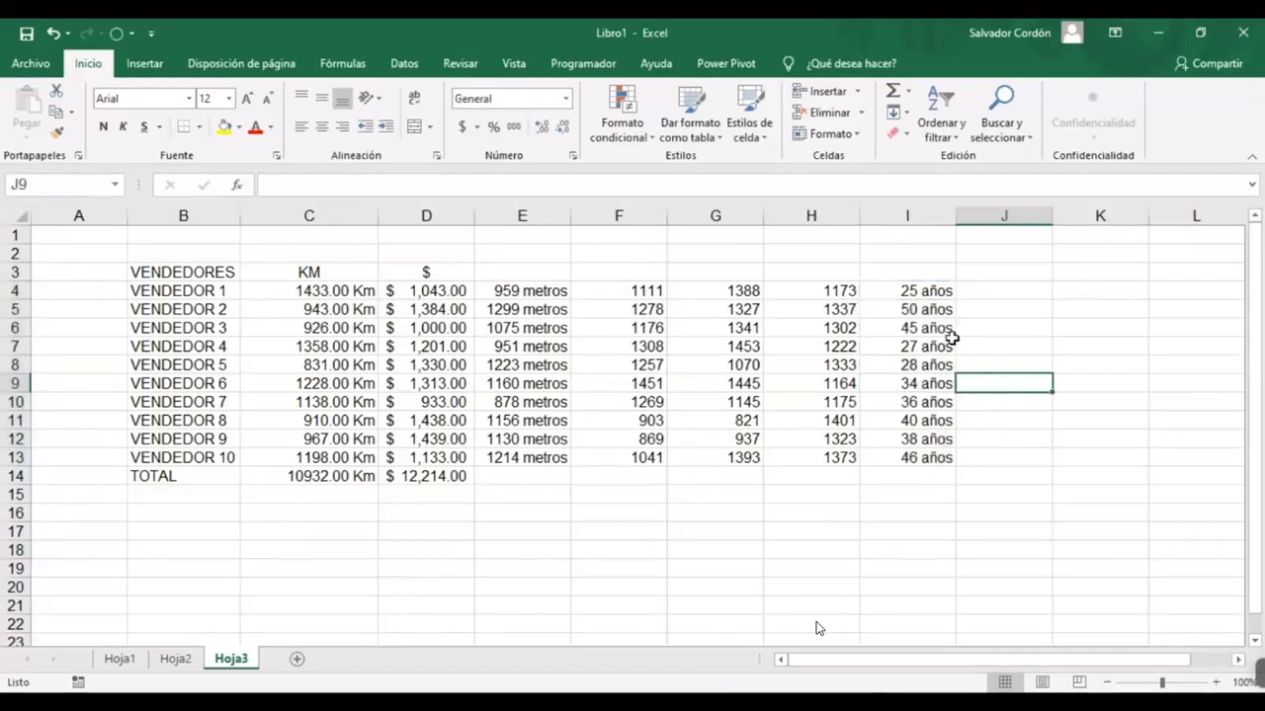
drag(928, 288, 930, 472)
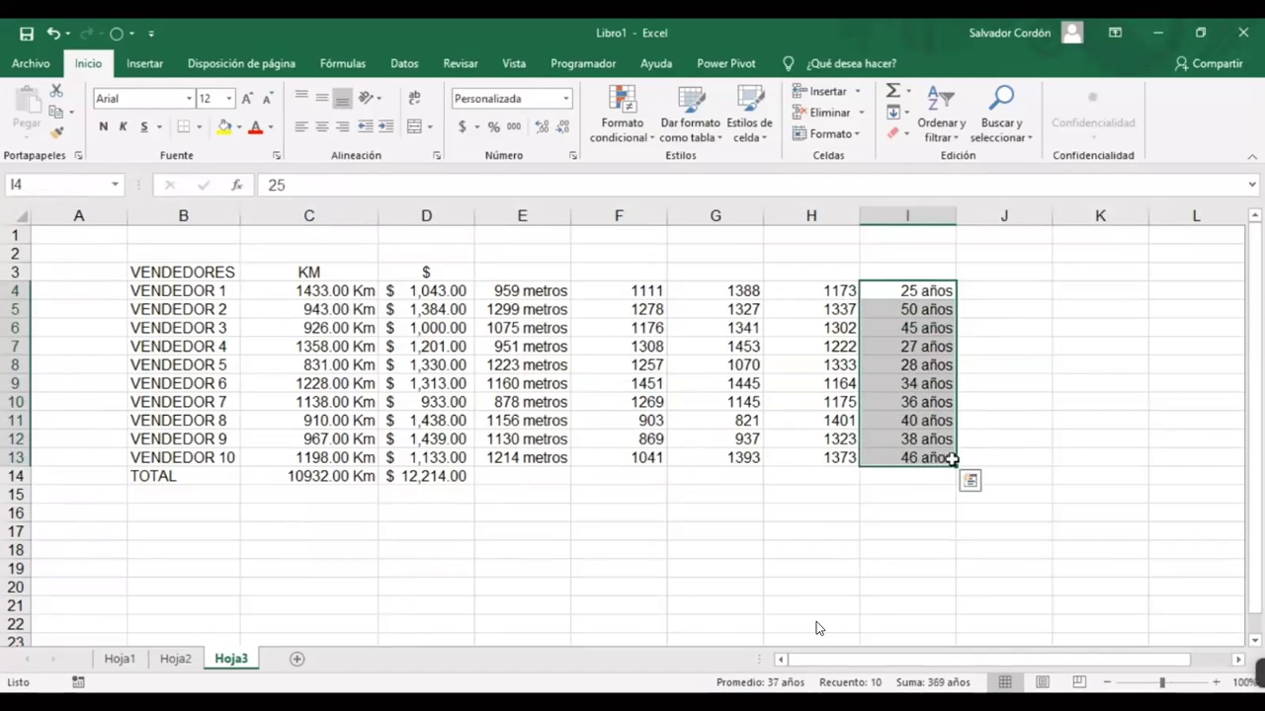
click(906, 295)
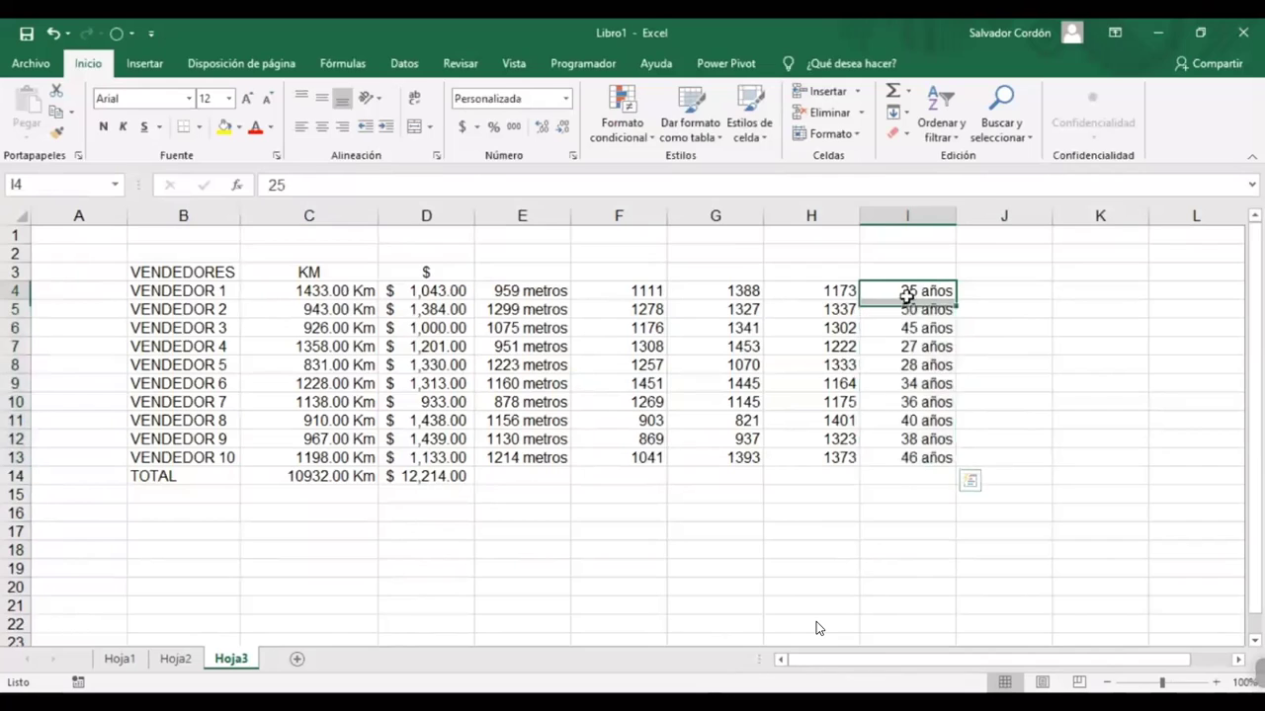
click(233, 291)
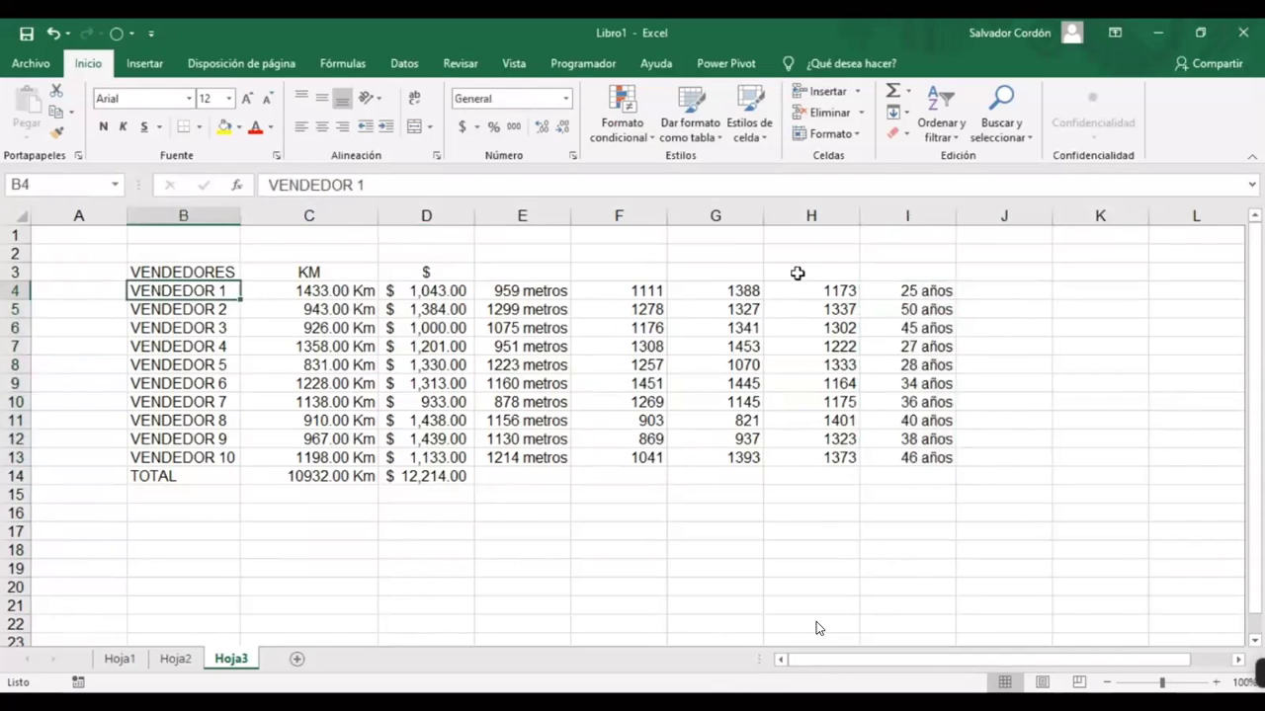
Change cell I4's value to 1
click(914, 291)
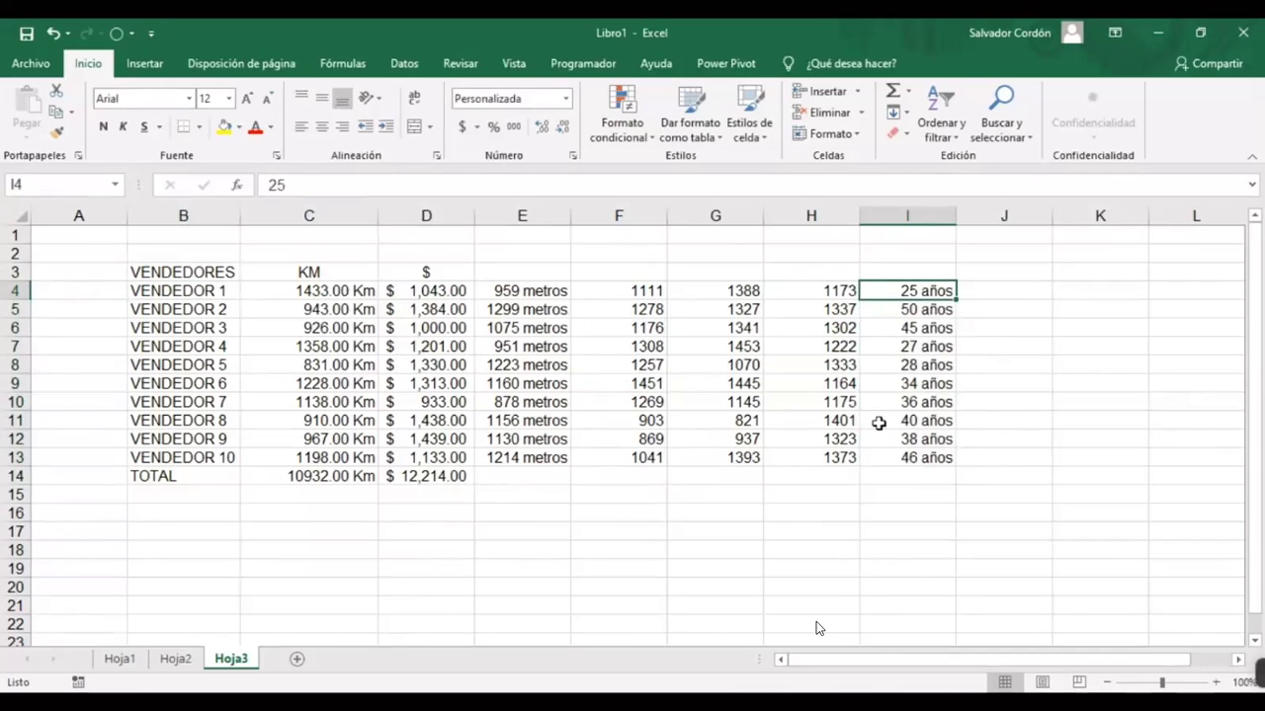
text(1)
key(Return)
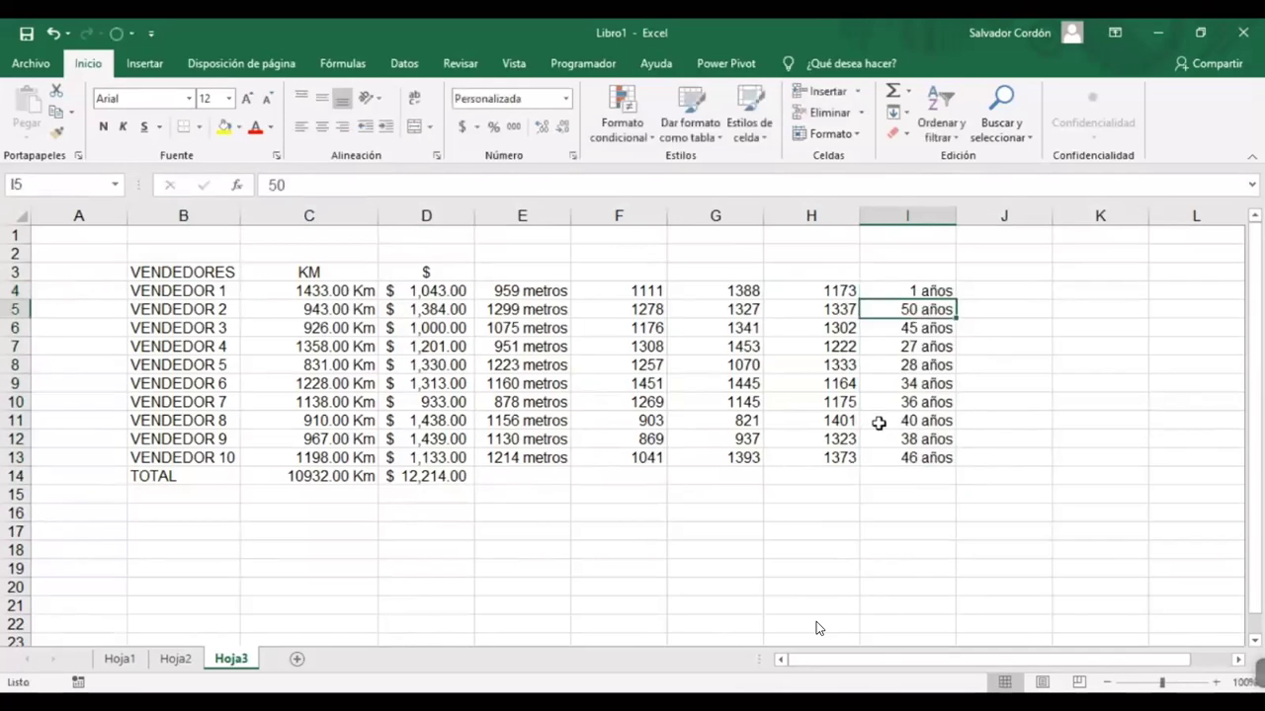
click(937, 297)
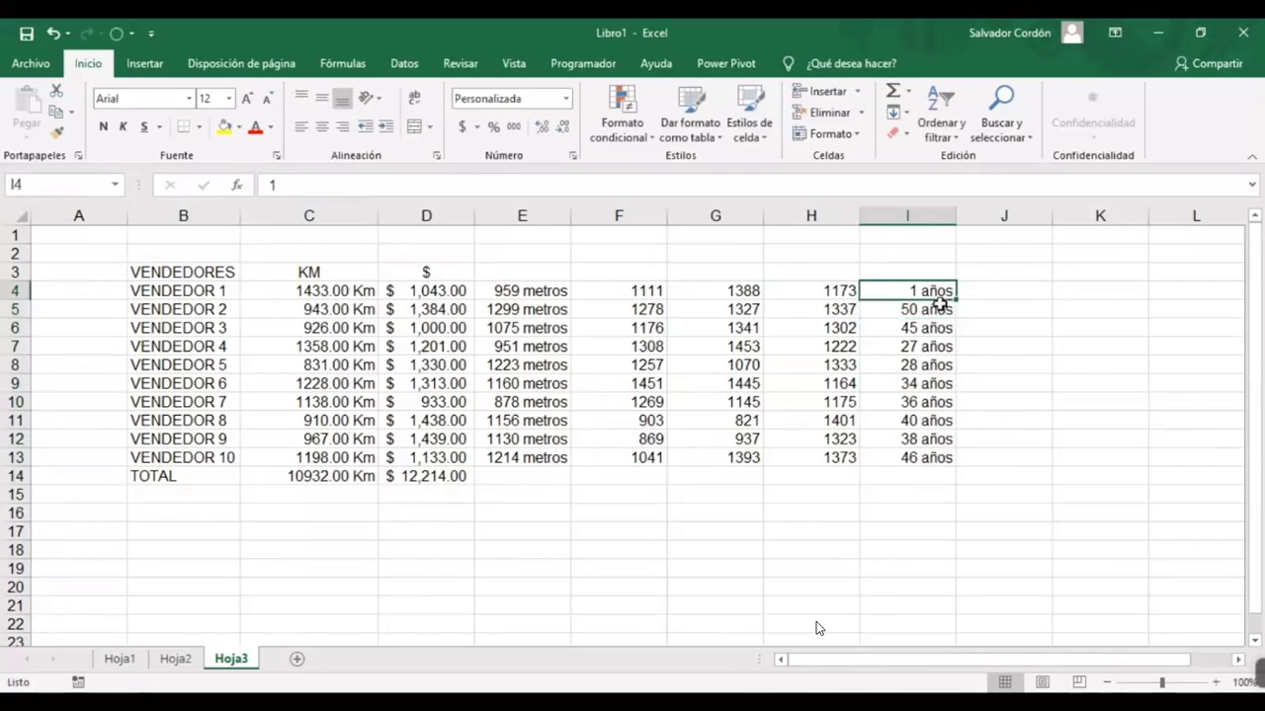
drag(939, 297, 948, 455)
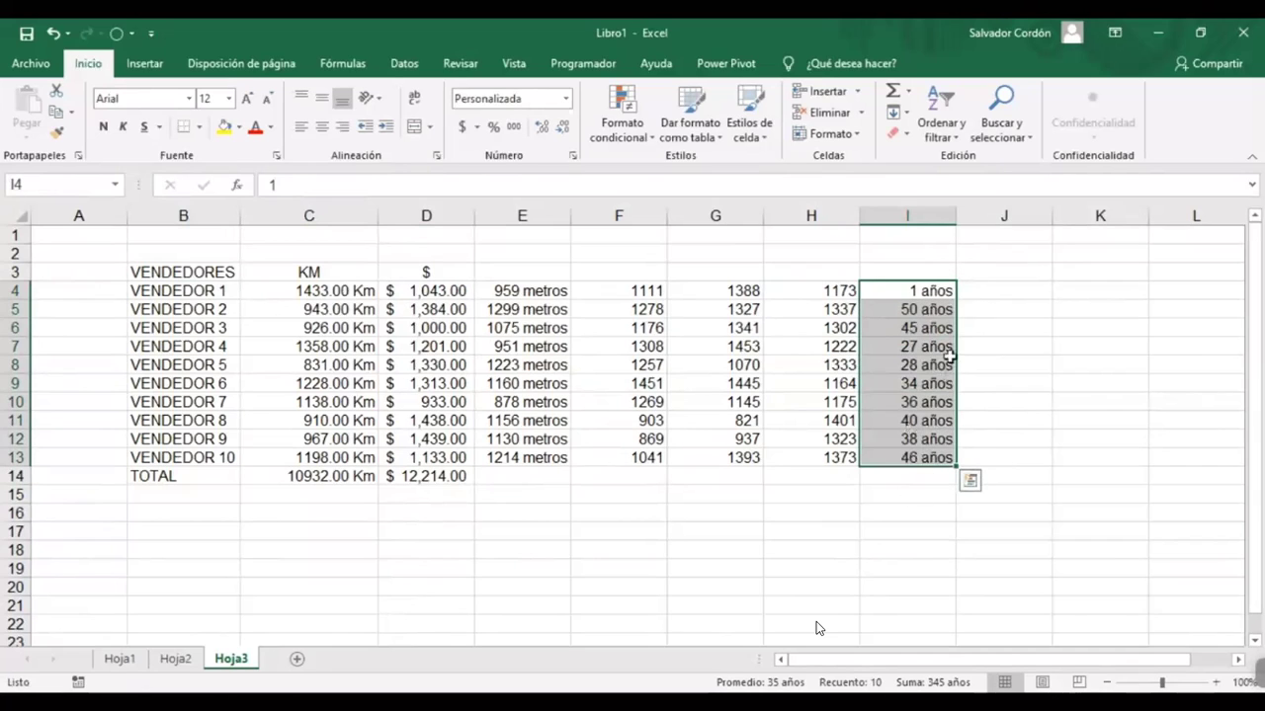
click(933, 290)
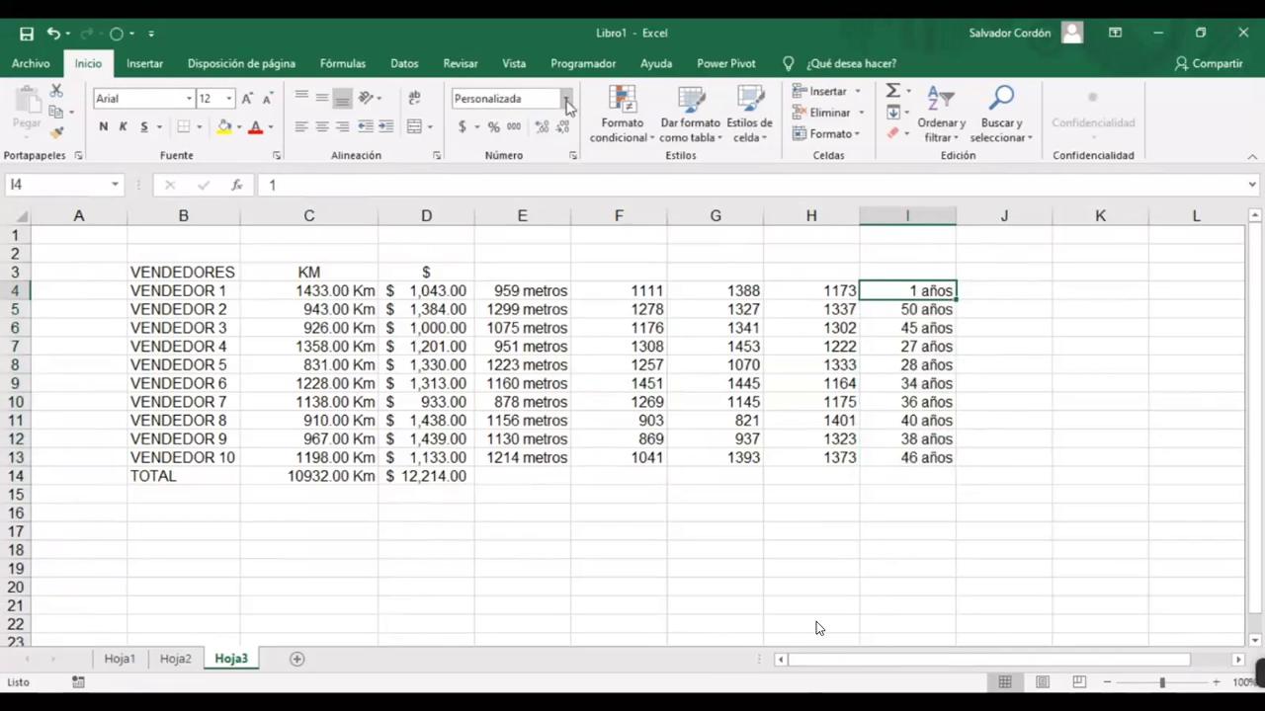
Change I4's custom format to the singular 0 "año" so it reads 1 año
click(566, 98)
click(548, 533)
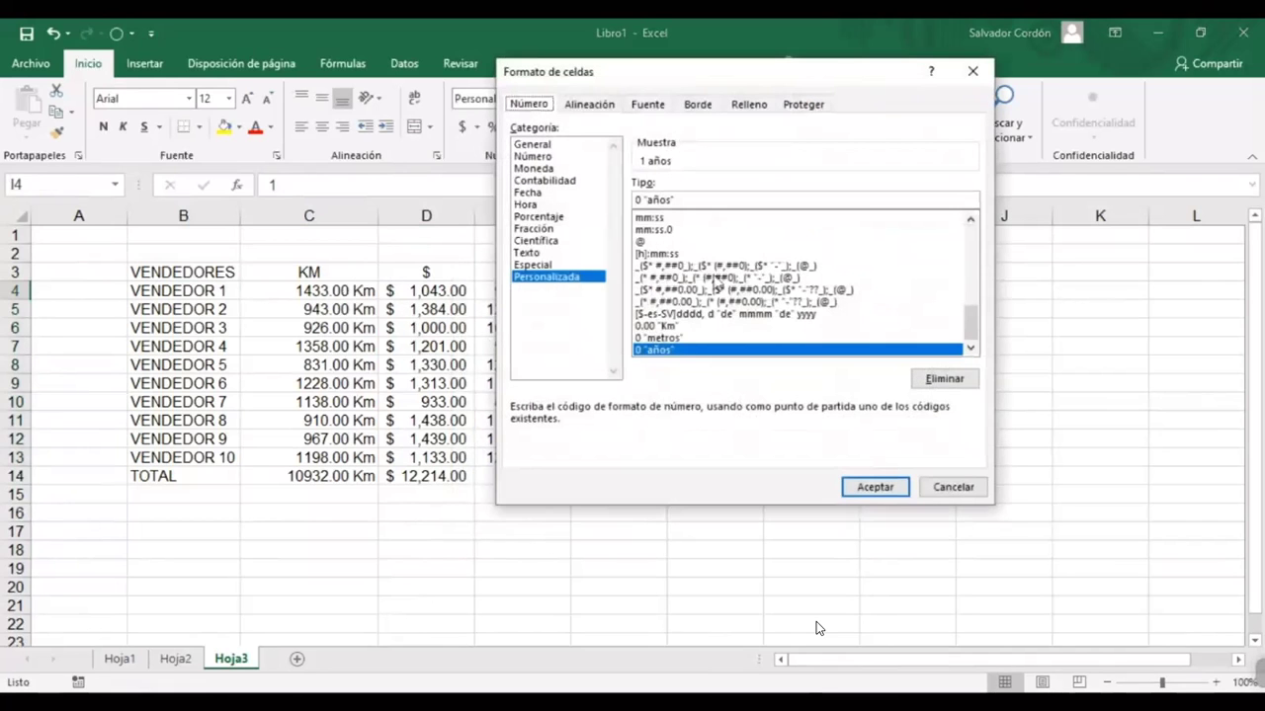
click(671, 200)
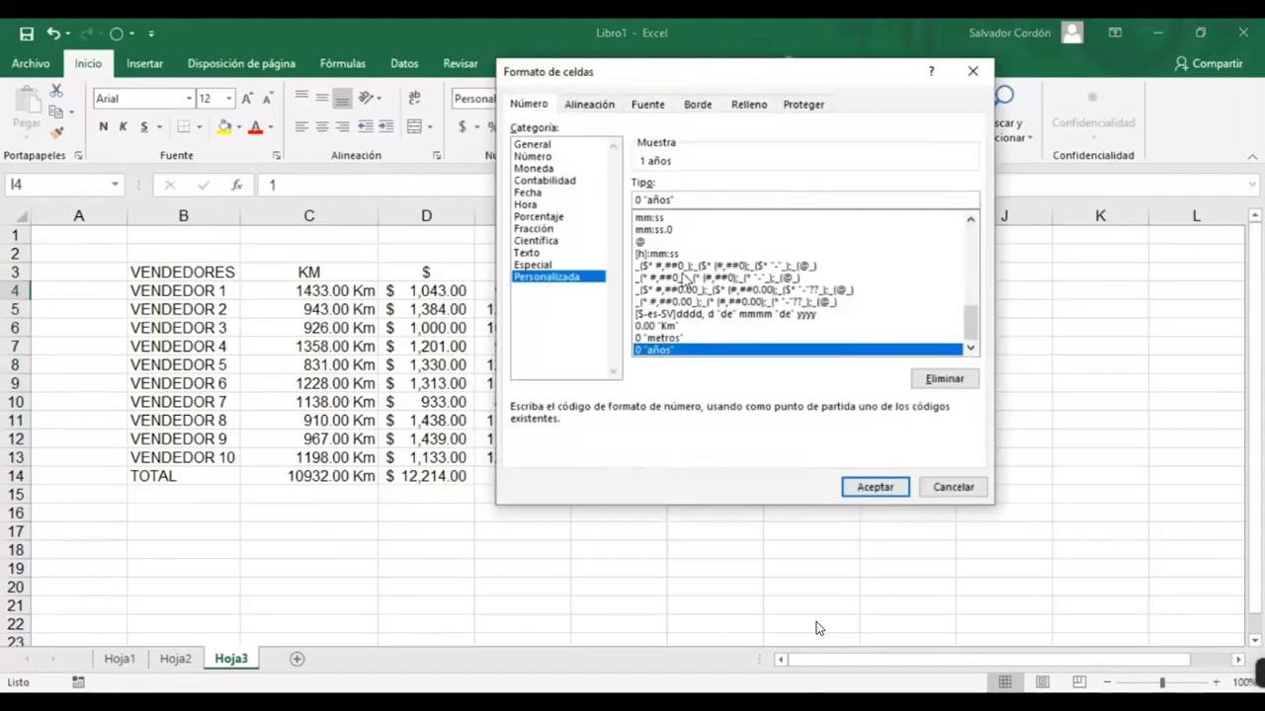
key(BackSpace)
key(BackSpace)
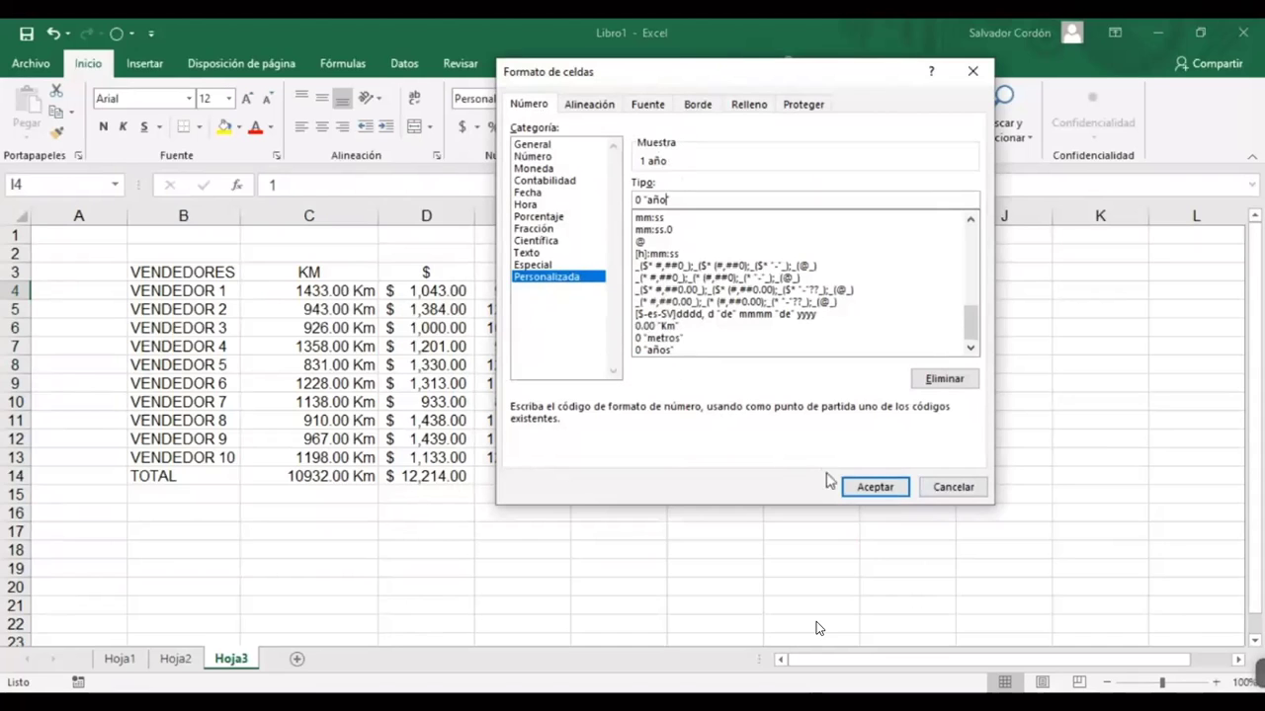
text(")
click(876, 485)
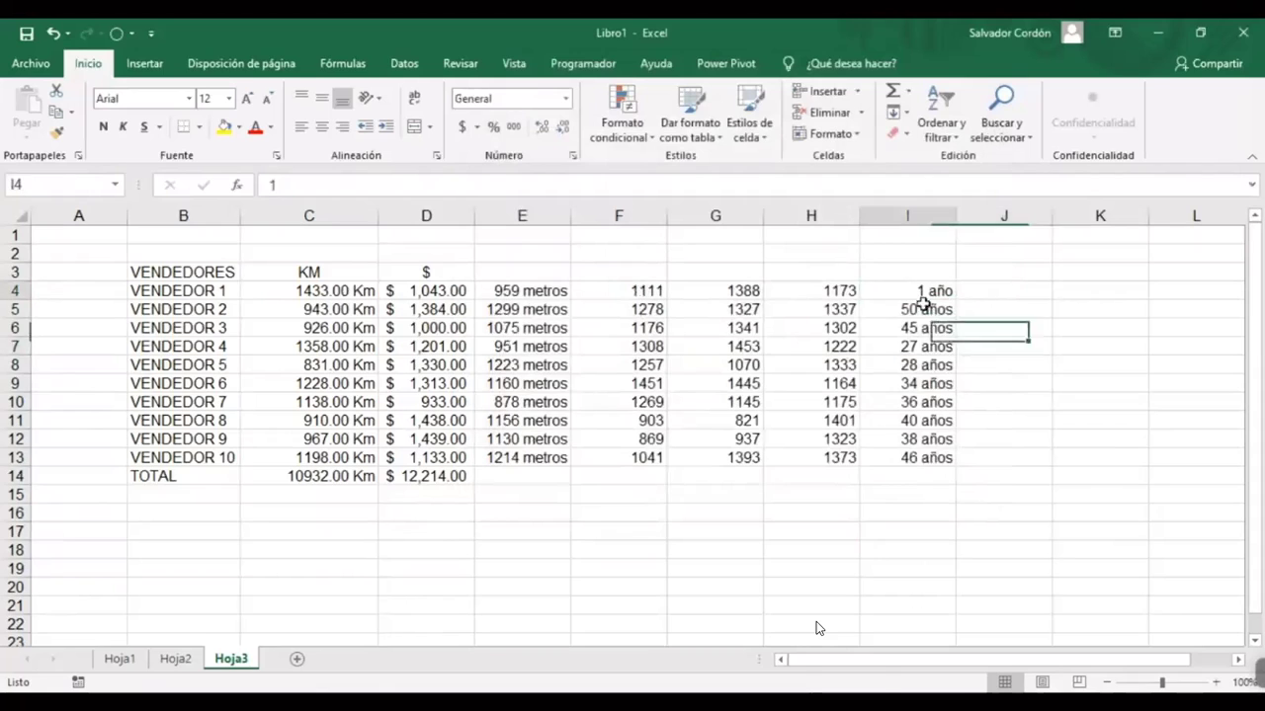
Total I4:I13 in I14 with AutoSum, giving =SUMA(I4:I13) showing 345 año
drag(919, 291, 919, 457)
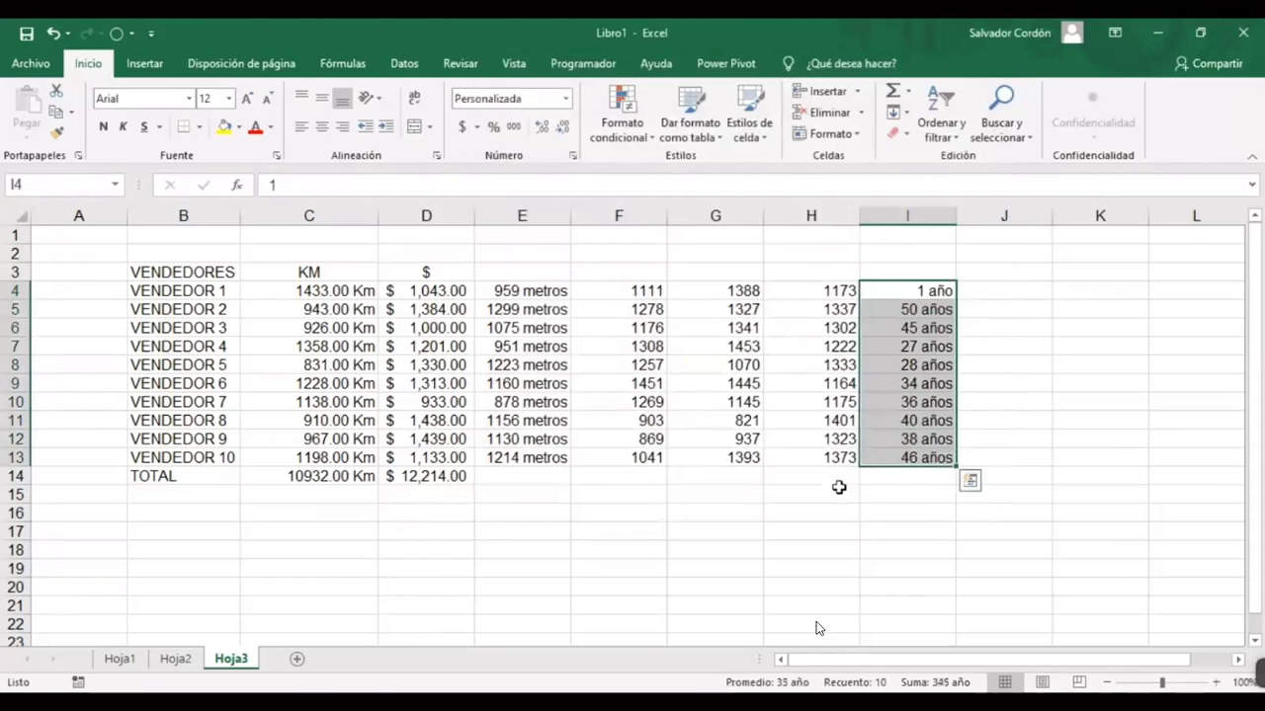
click(922, 478)
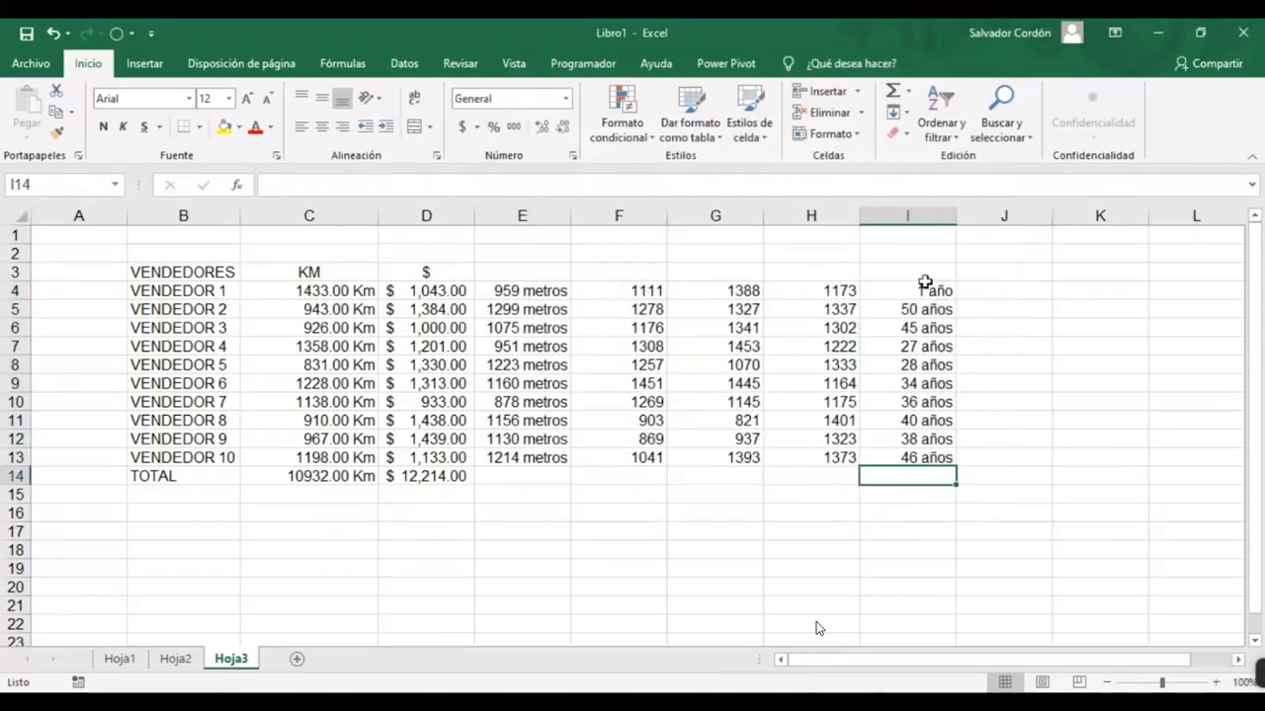
drag(928, 289, 921, 458)
click(919, 482)
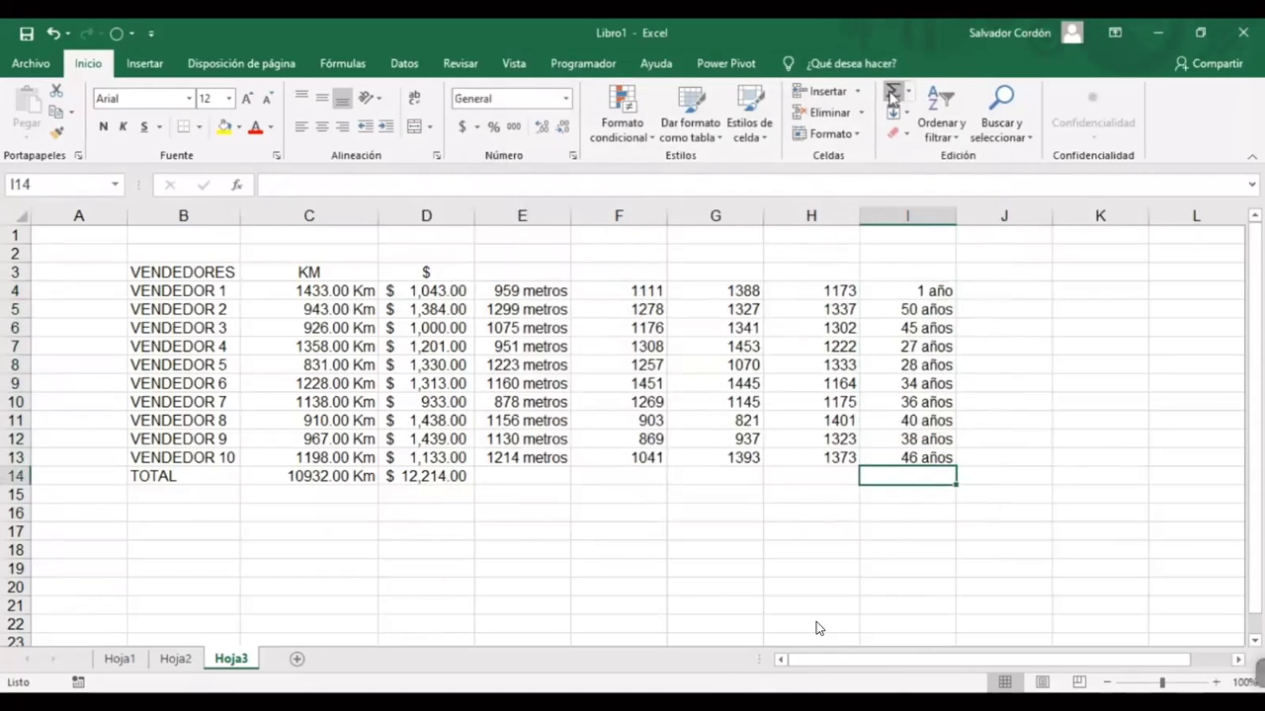
click(892, 96)
key(Return)
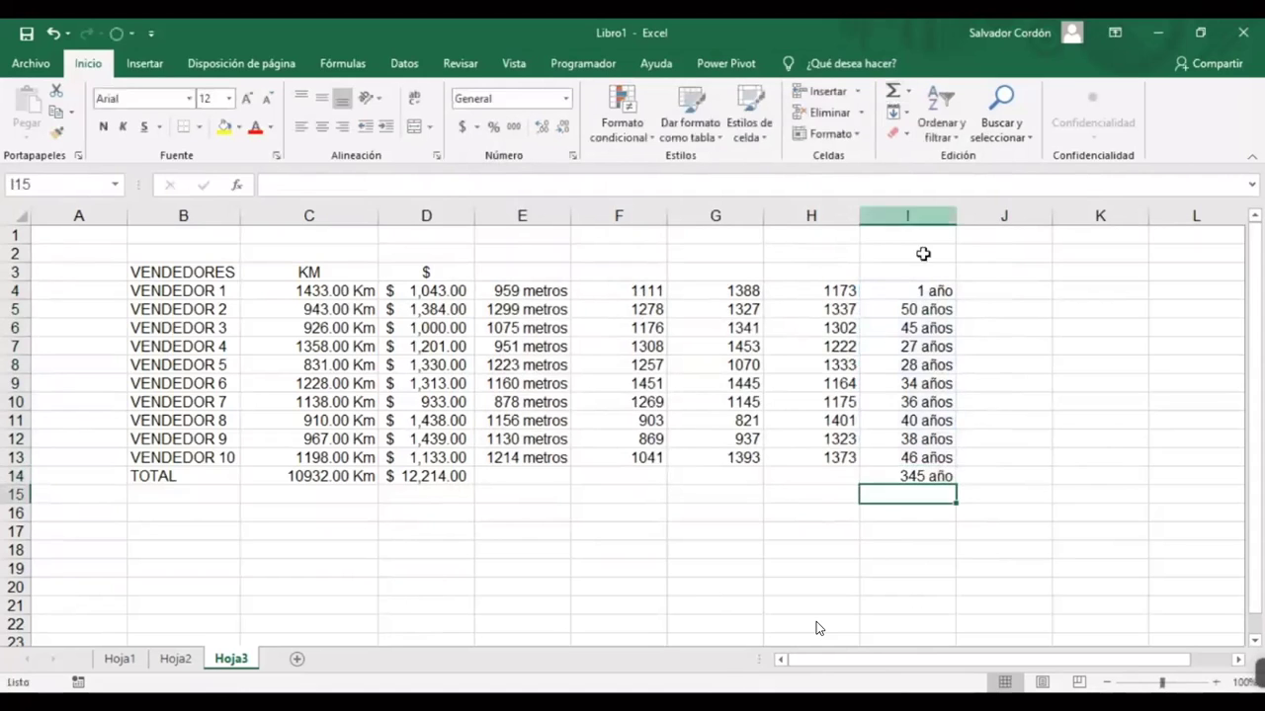
click(934, 479)
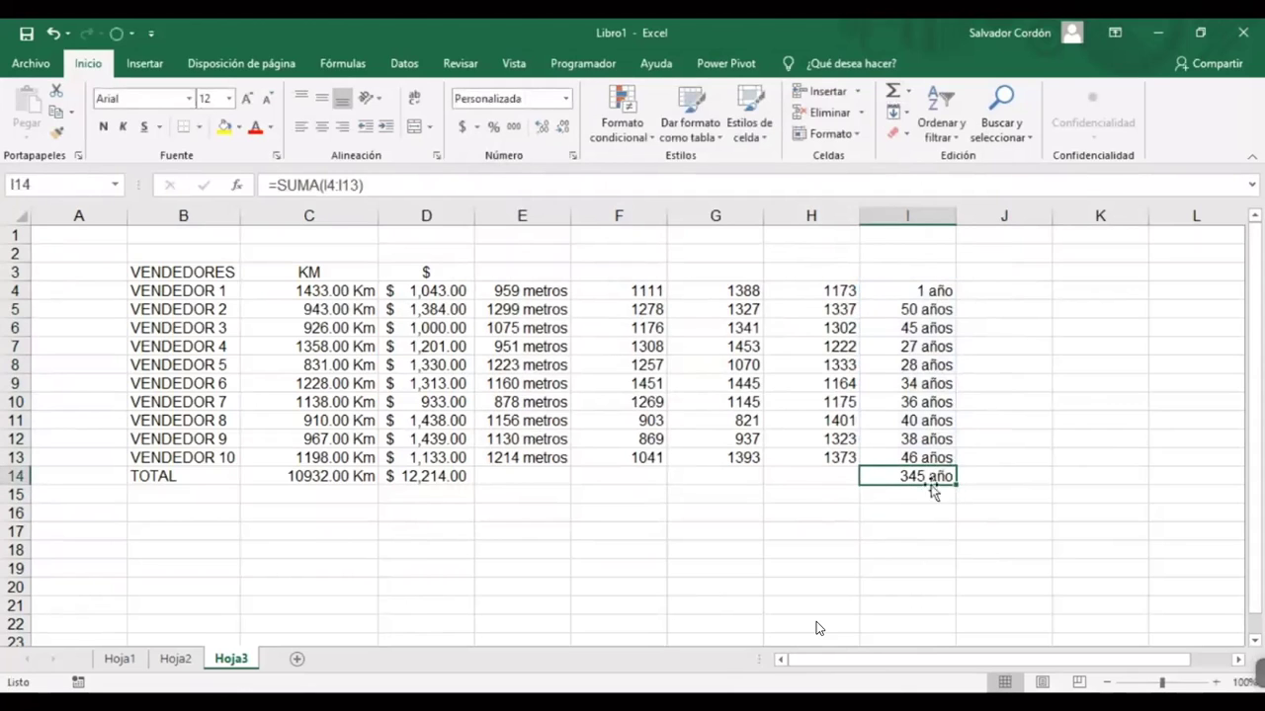
click(914, 293)
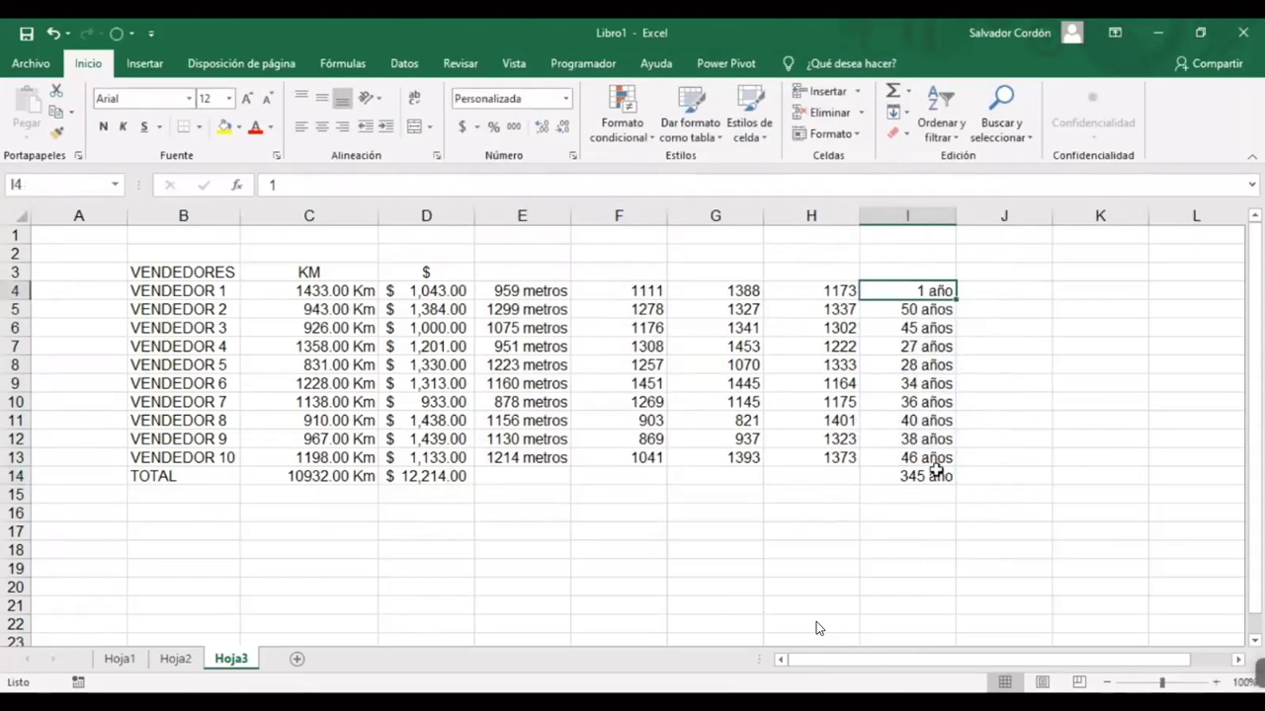
click(934, 476)
click(566, 99)
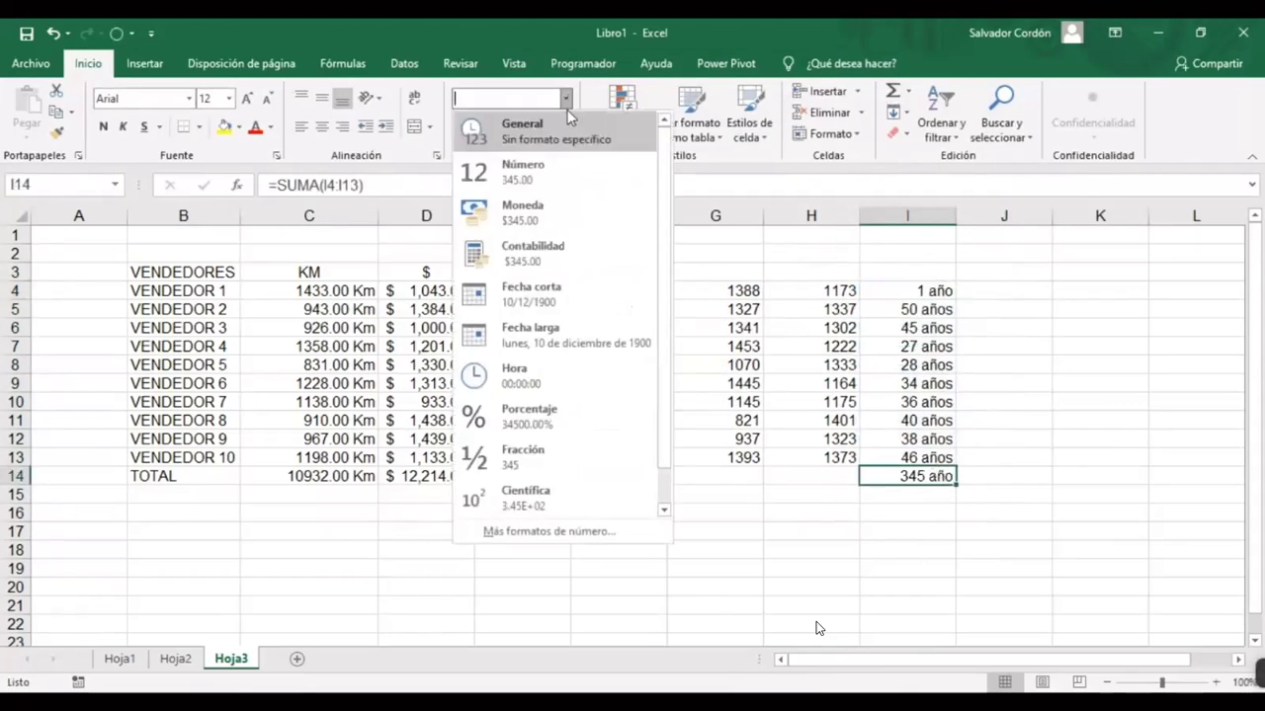
Apply the custom 0 "años" format to I14 so the total reads 345 años
click(565, 532)
click(676, 338)
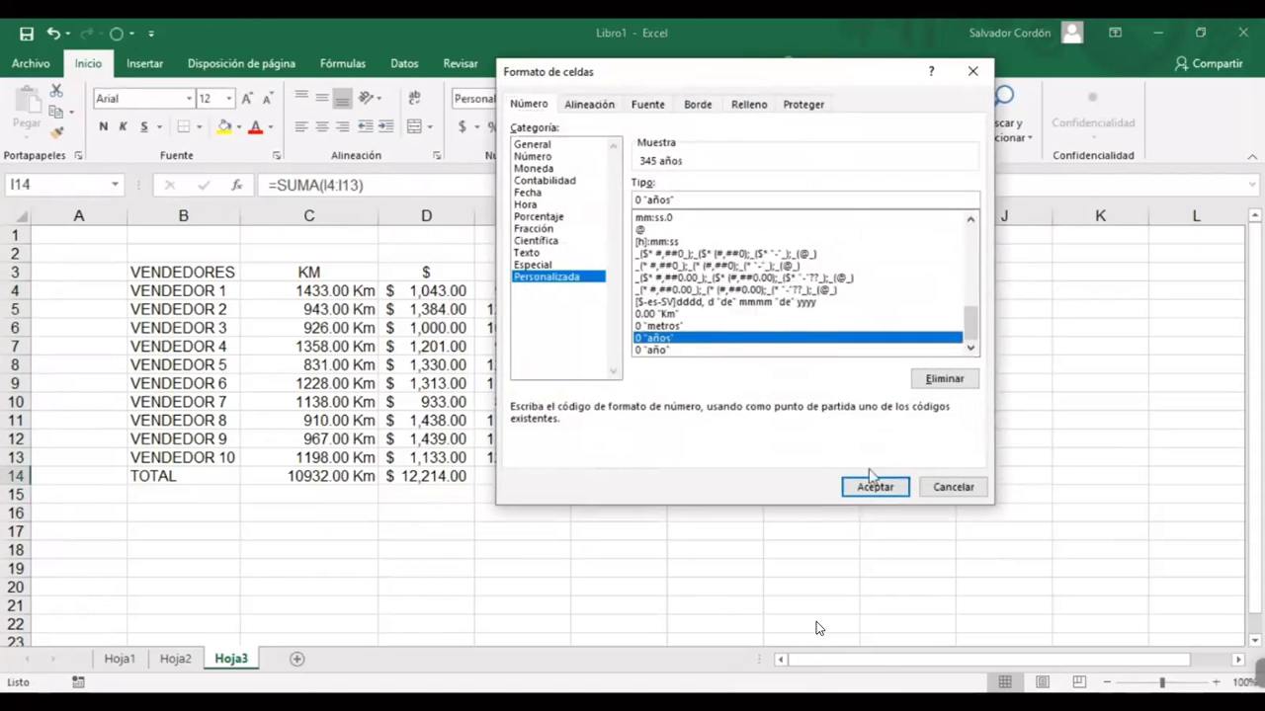
click(874, 486)
click(928, 511)
click(932, 480)
click(919, 531)
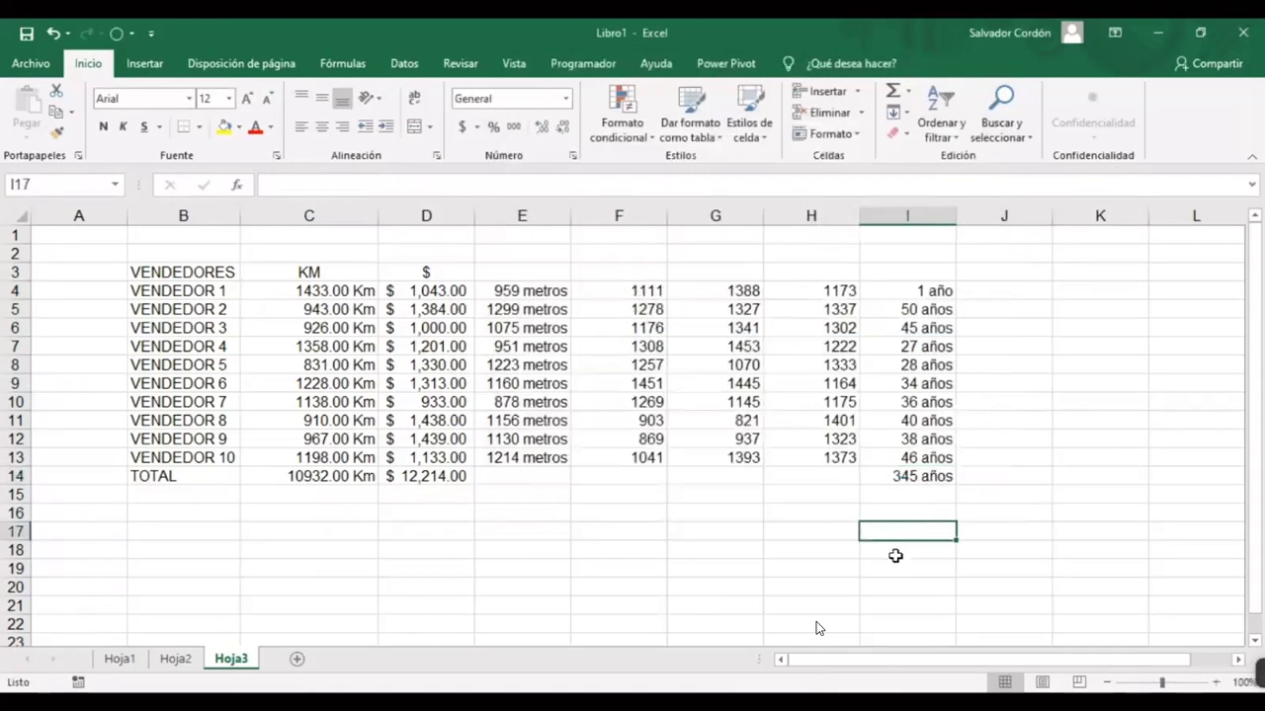
Inspect the sums of I4:I13, C4:C13 and D4:D13 and D14's SUMA formula
drag(929, 290, 907, 480)
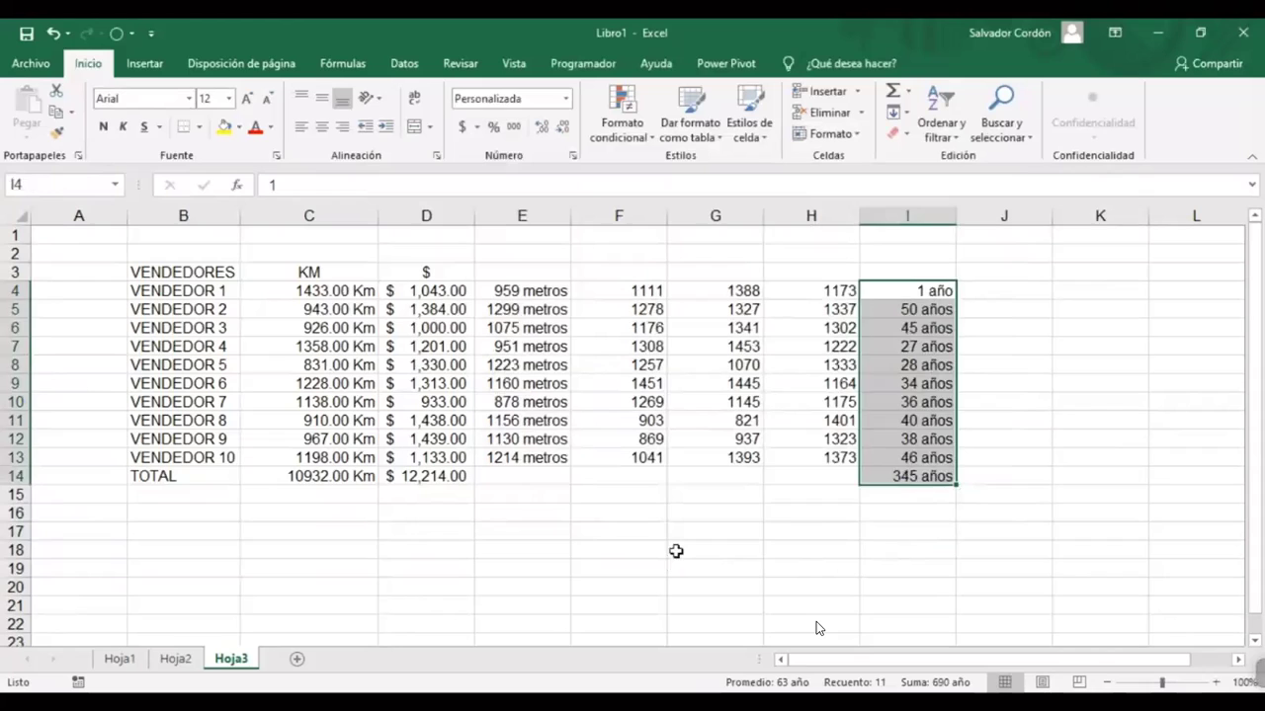
click(676, 549)
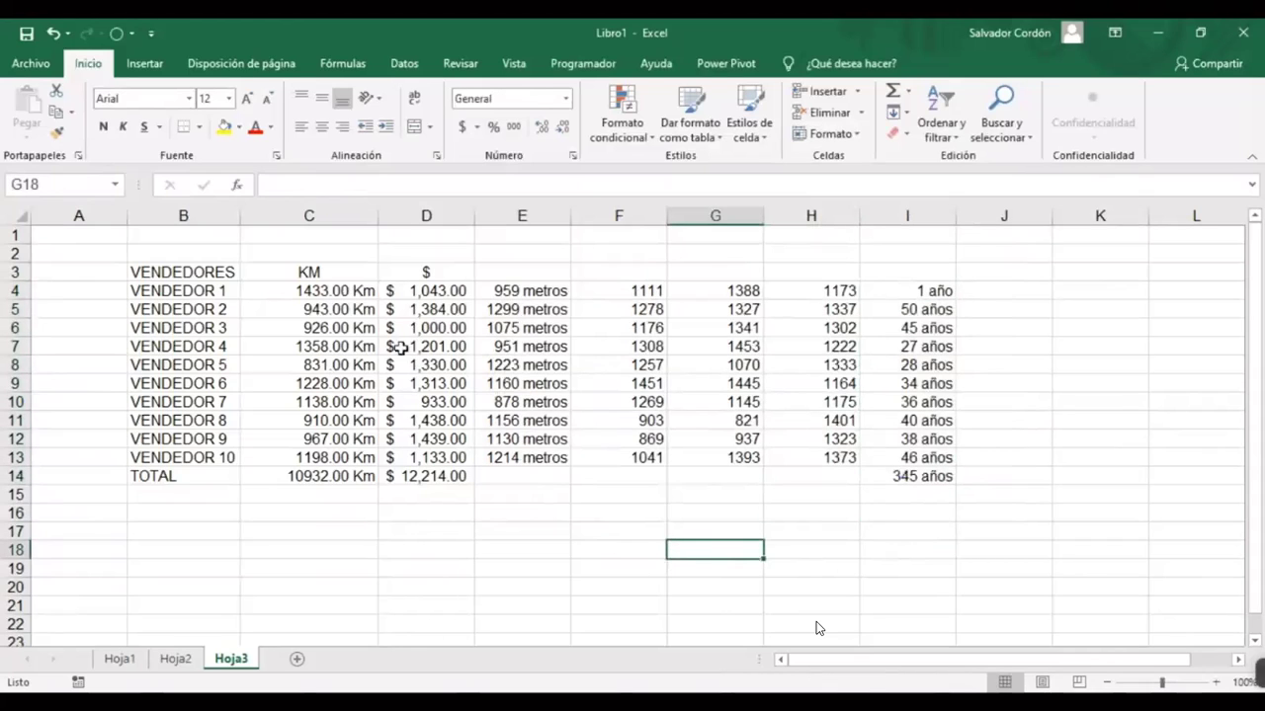
click(349, 288)
drag(349, 289, 346, 460)
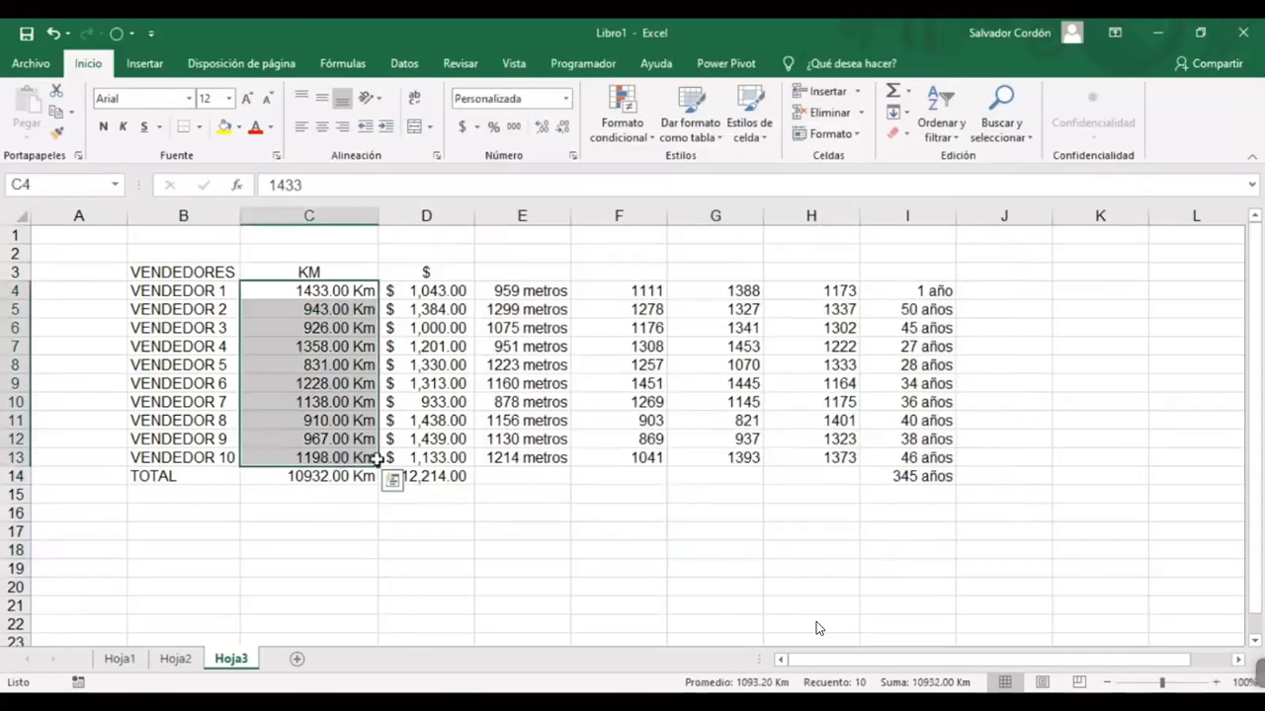
drag(457, 285, 457, 453)
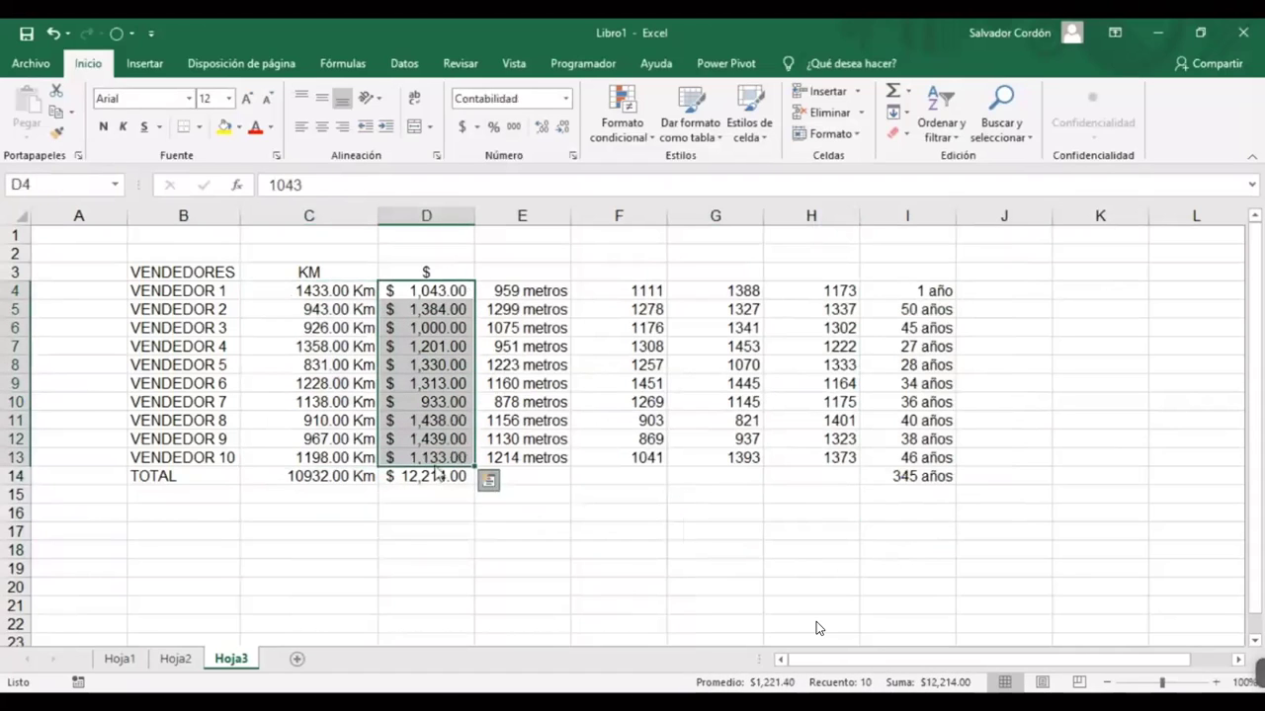
click(439, 475)
click(797, 495)
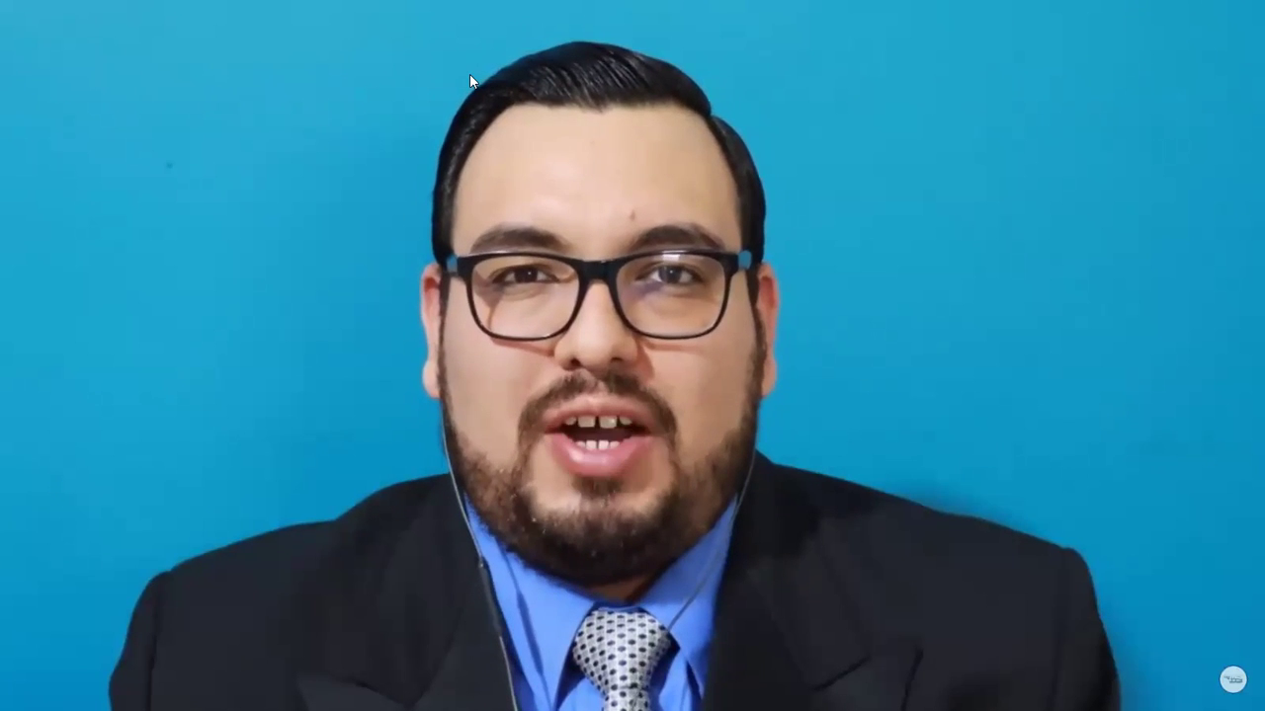
Let the lesson video finish and exit fullscreen back to the course page
mouse_move(925, 210)
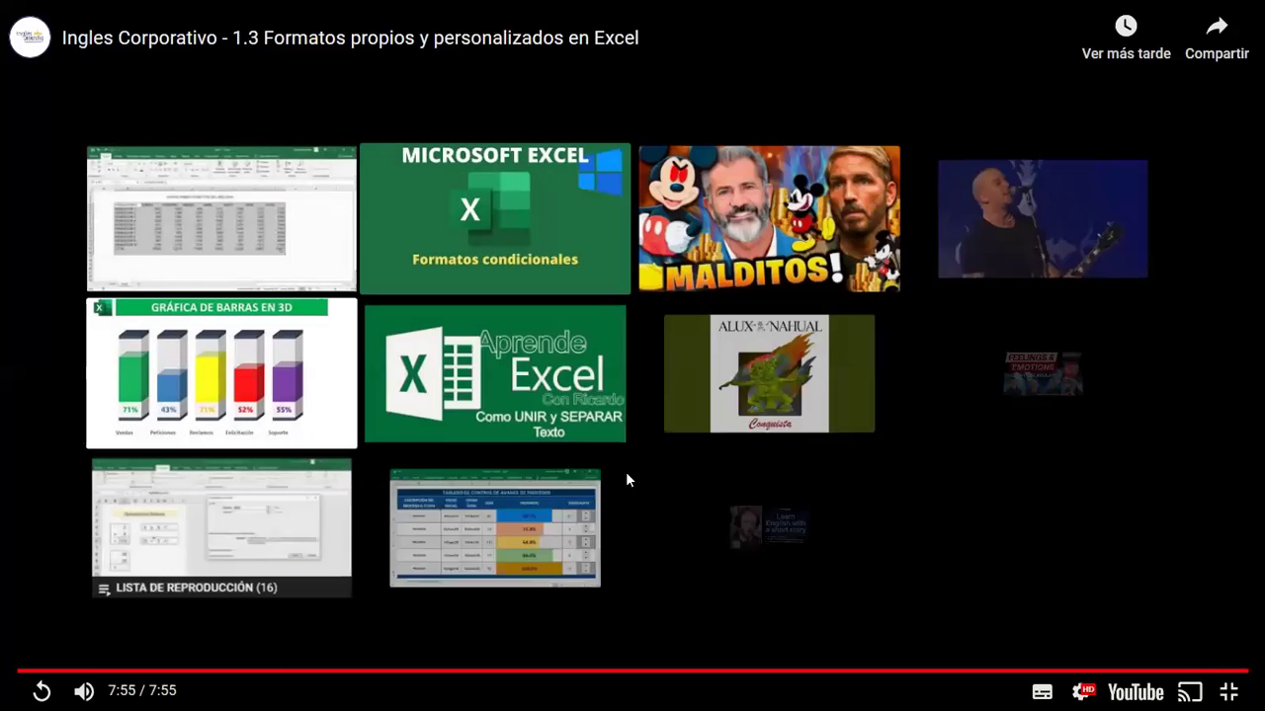
key(Escape)
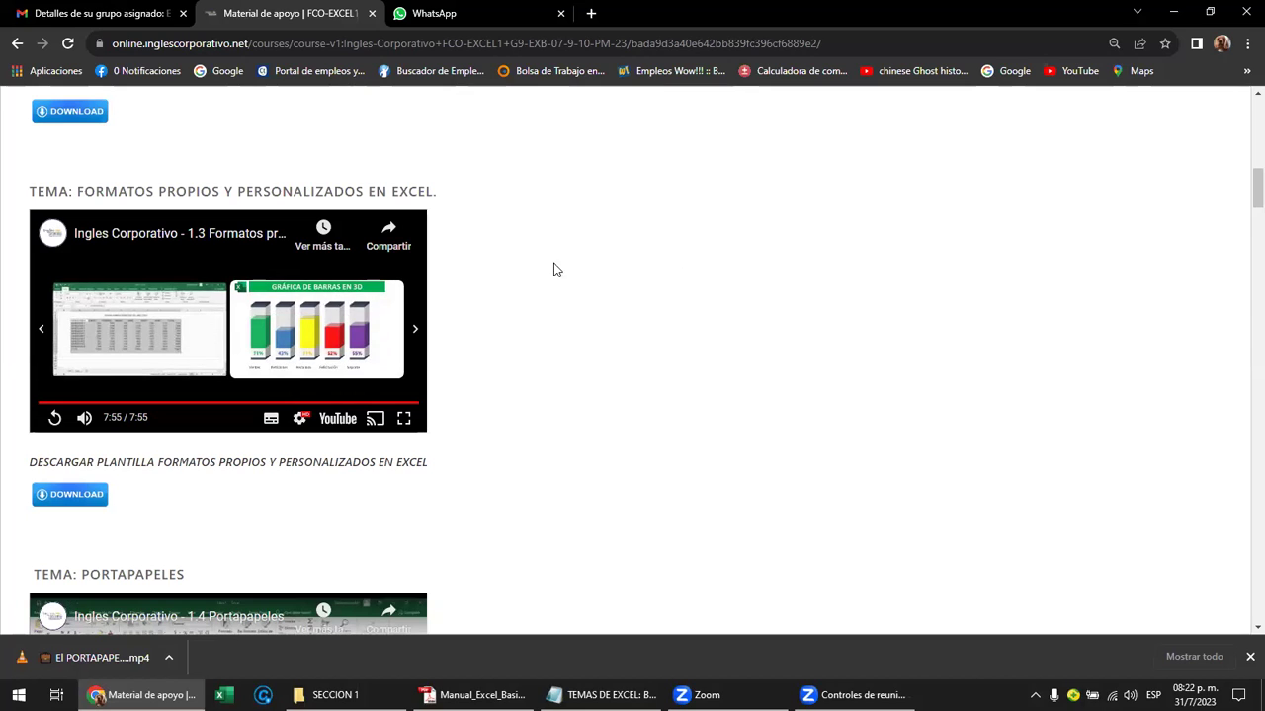
Scroll back to the top of Material de apoyo and go to the Curso tab
scroll(583, 257, down, 2)
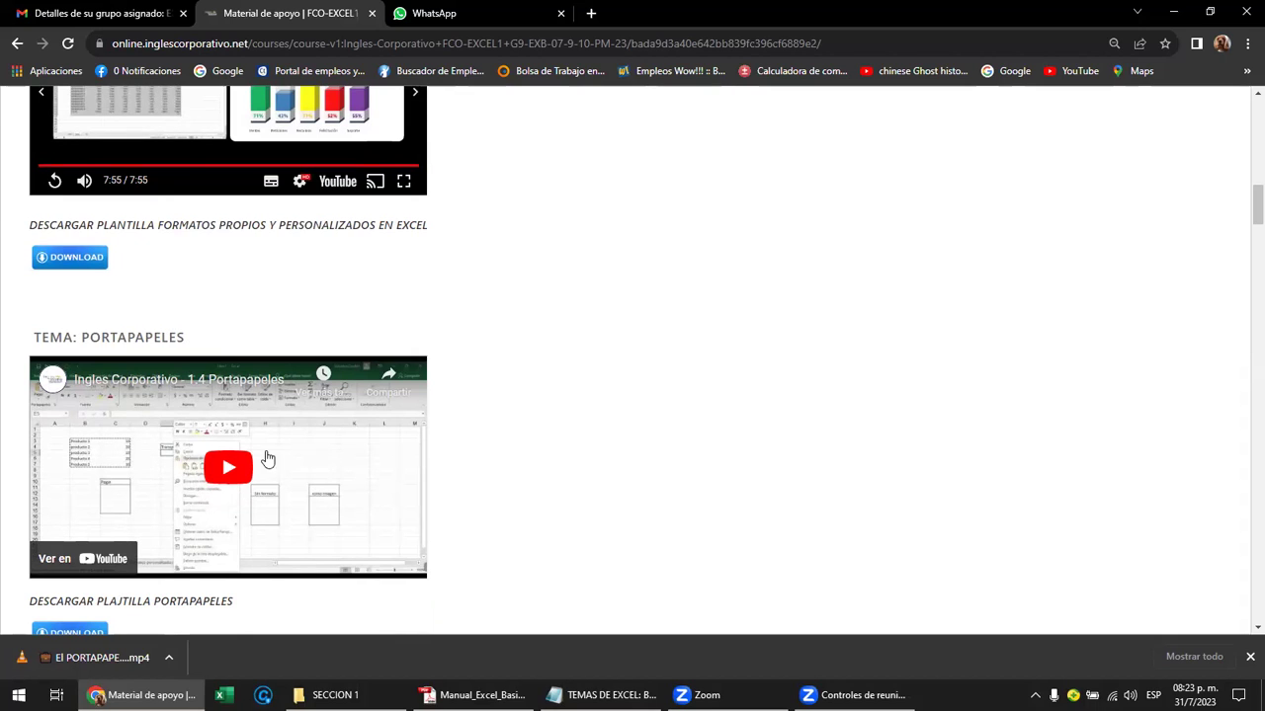
scroll(665, 376, up, 5)
scroll(666, 377, up, 10)
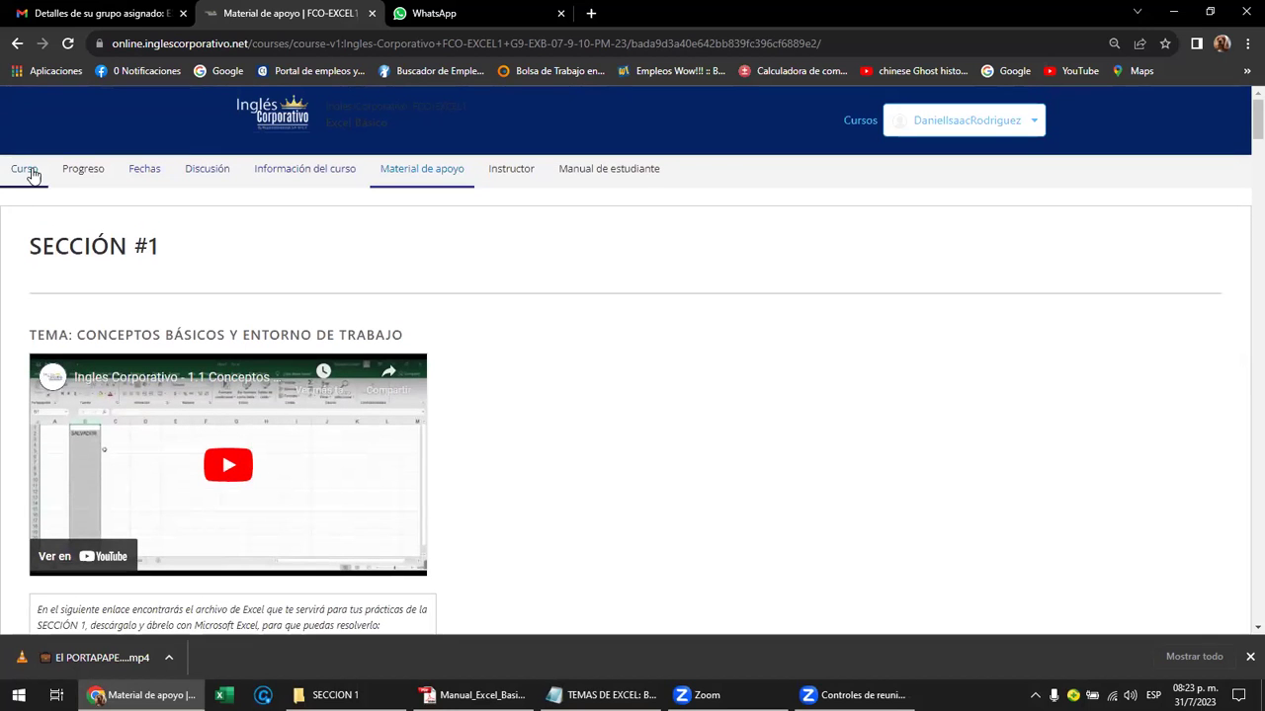
click(31, 172)
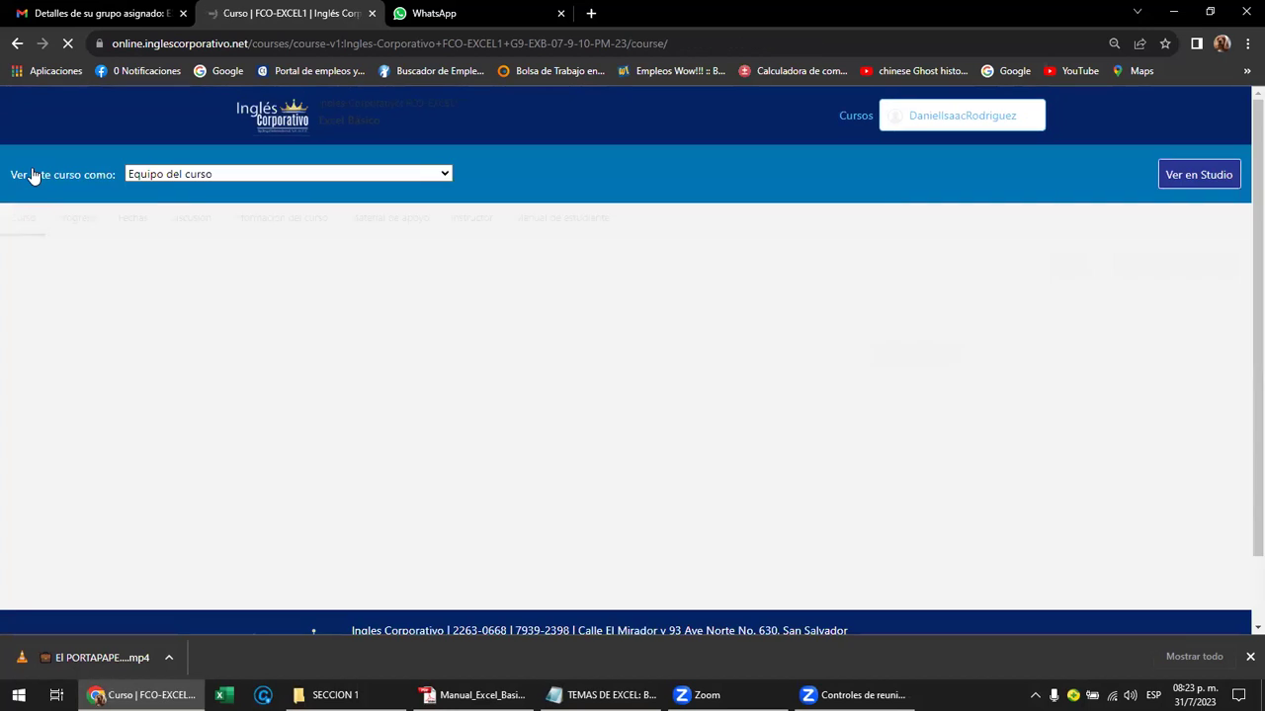
Bring Manual_Excel_Basico.pdf to the front and scroll up to its Portapapeles pages
click(472, 695)
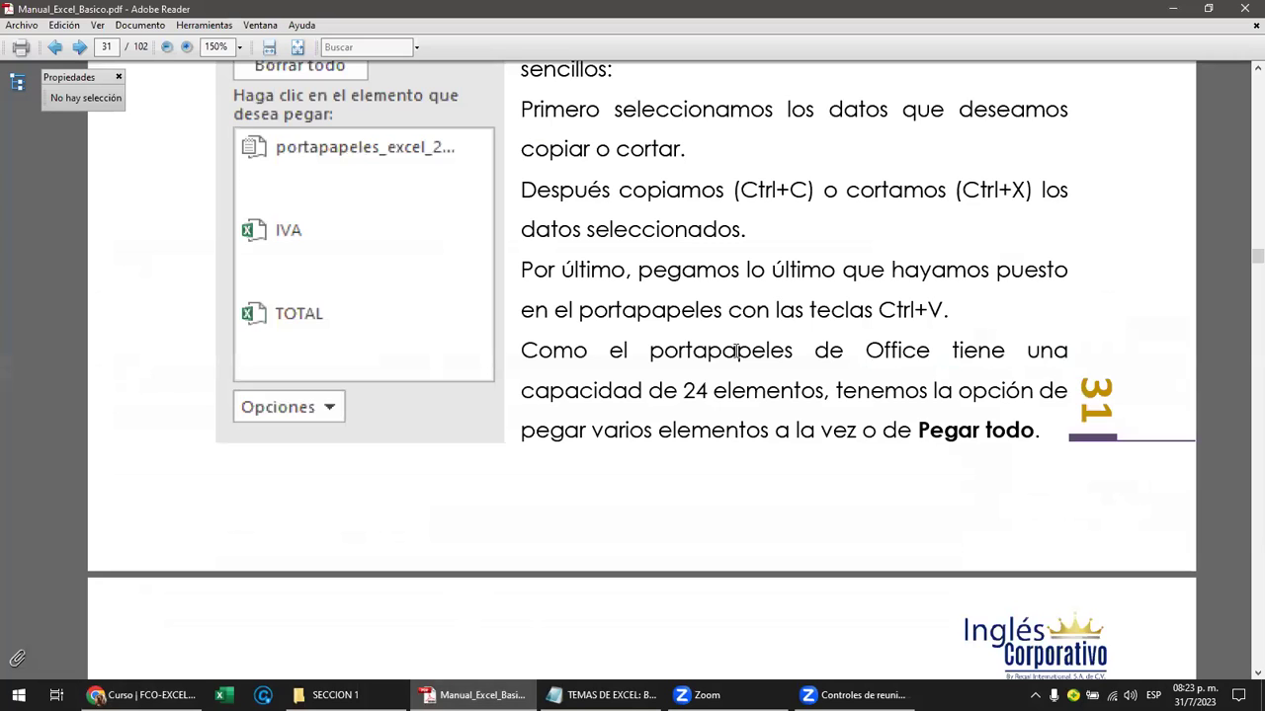
scroll(737, 351, up, 5)
scroll(737, 350, up, 4)
scroll(737, 351, up, 5)
scroll(739, 358, up, 2)
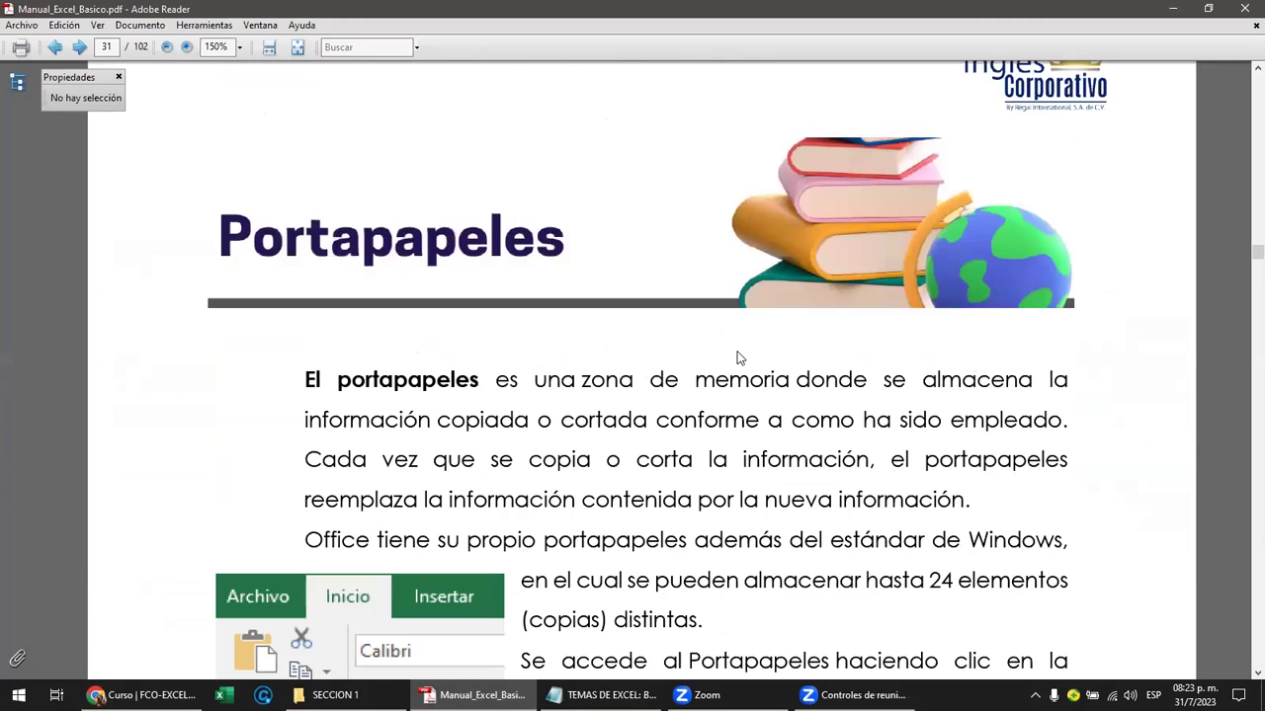
scroll(738, 357, down, 1)
scroll(739, 355, up, 1)
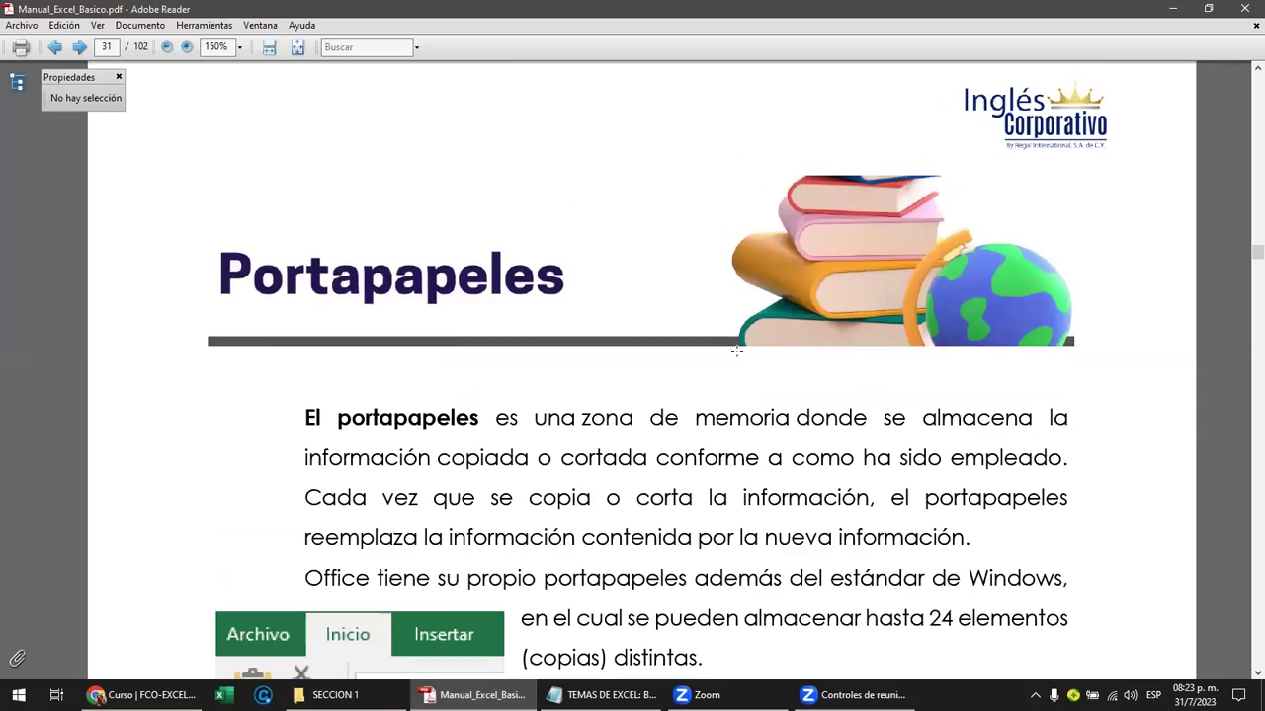
scroll(740, 354, up, 1)
scroll(743, 352, up, 2)
scroll(742, 352, up, 1)
scroll(740, 349, down, 2)
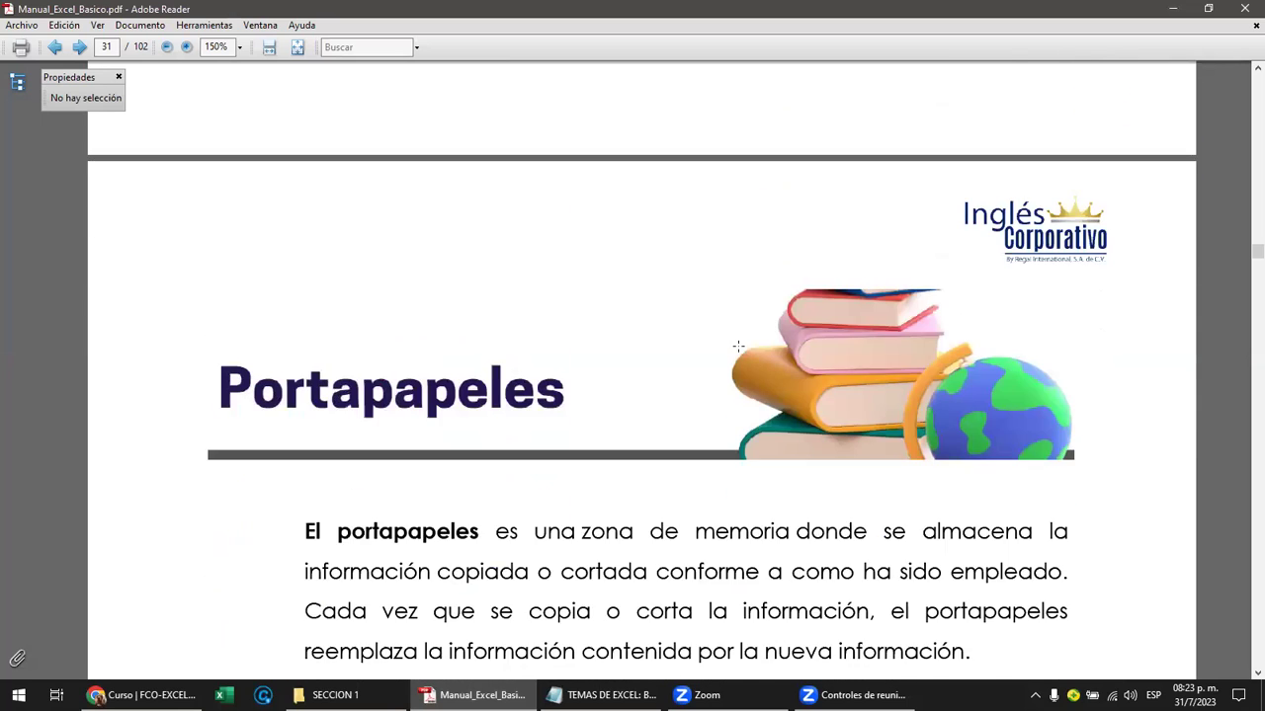
scroll(740, 350, down, 2)
Clear an accidental text selection and scroll down through the Portapapeles section
click(571, 269)
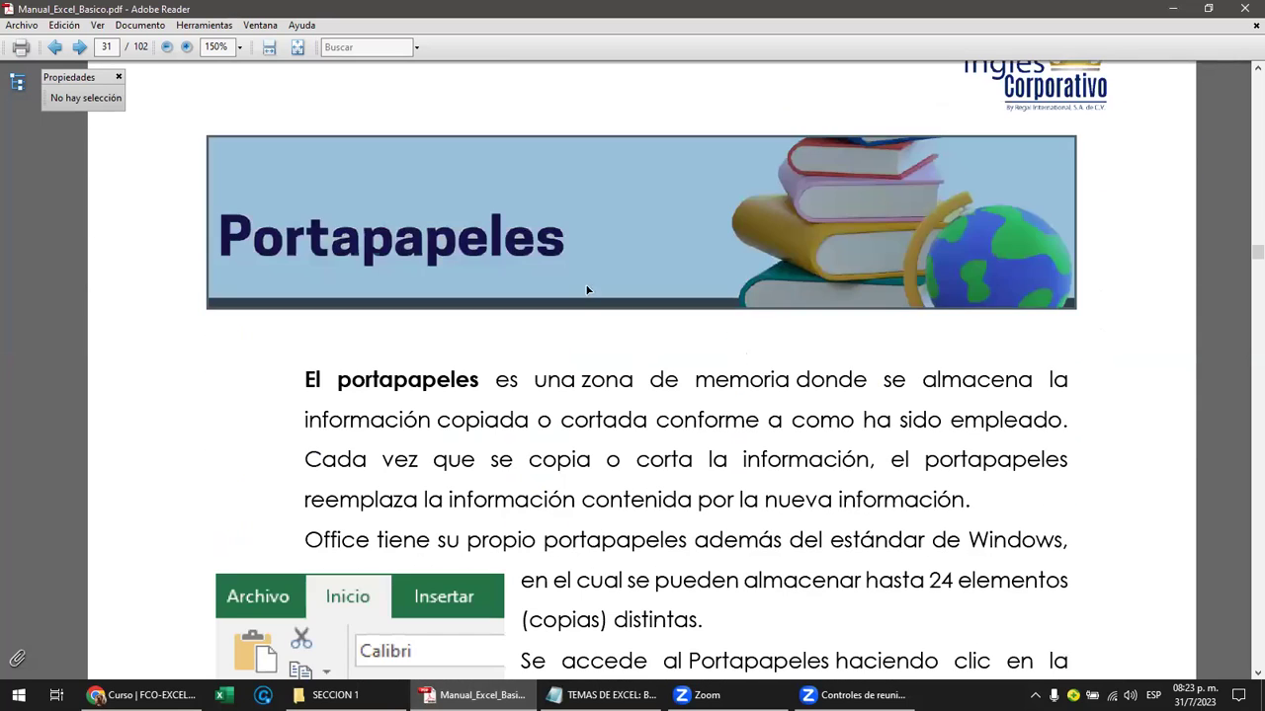
drag(607, 381, 620, 380)
scroll(614, 386, down, 1)
scroll(613, 386, down, 2)
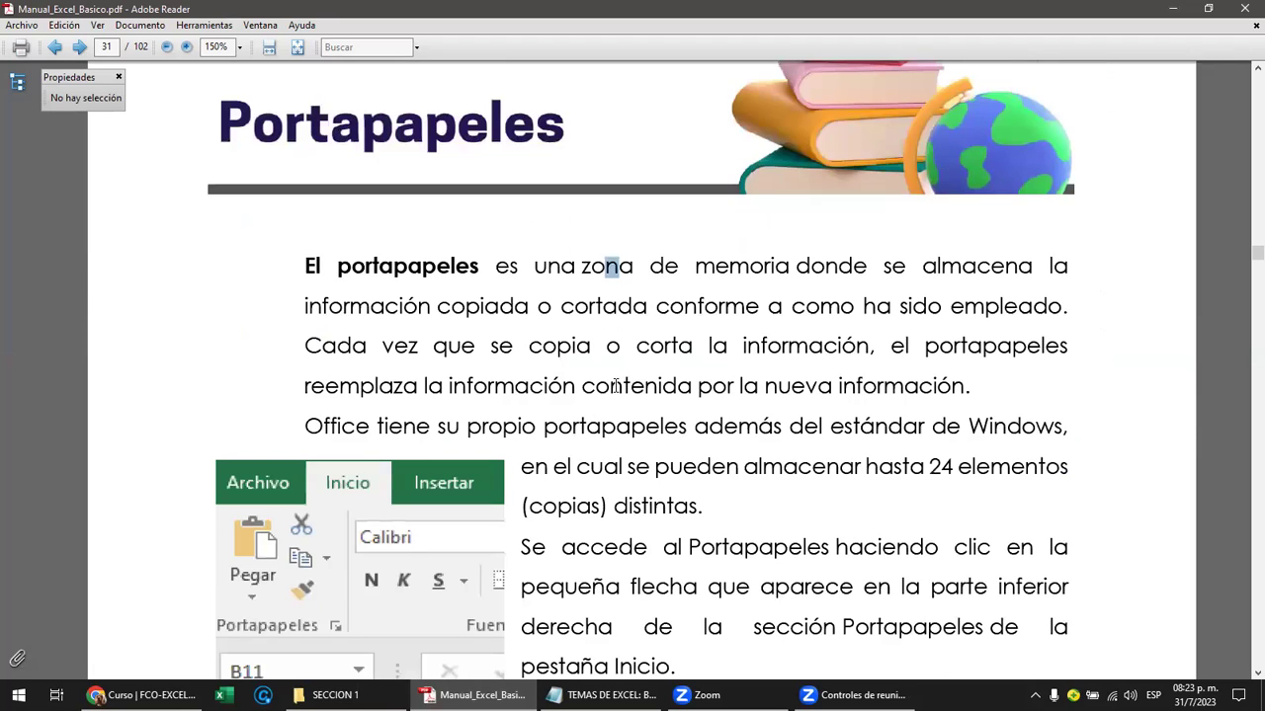
click(312, 269)
scroll(548, 373, down, 2)
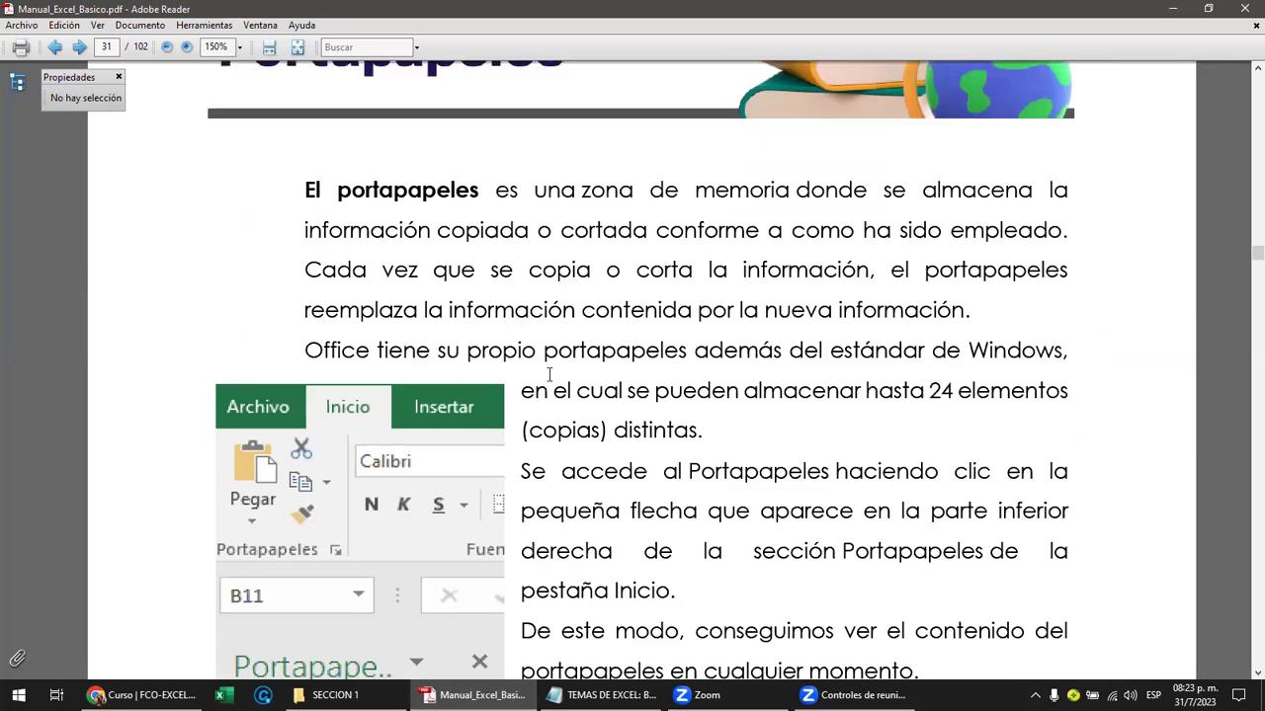
scroll(550, 373, down, 4)
scroll(550, 374, down, 2)
scroll(550, 373, down, 4)
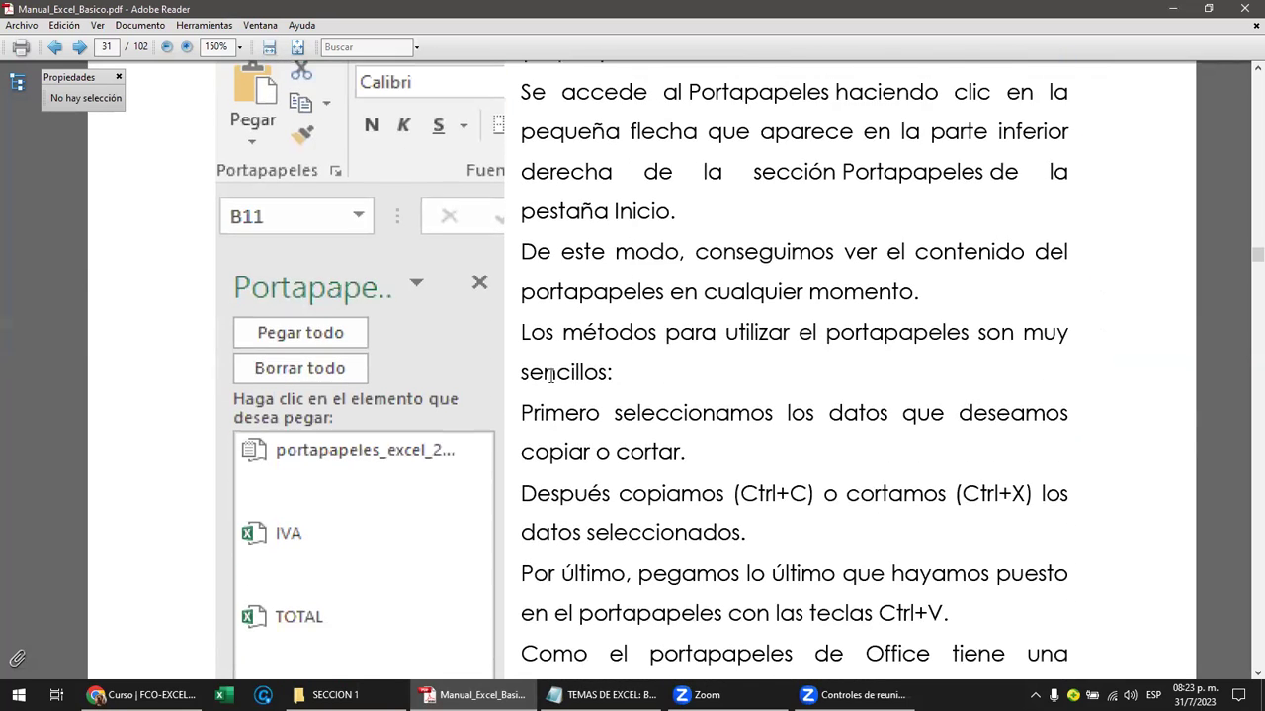
scroll(549, 377, down, 1)
scroll(550, 376, down, 3)
scroll(549, 376, down, 1)
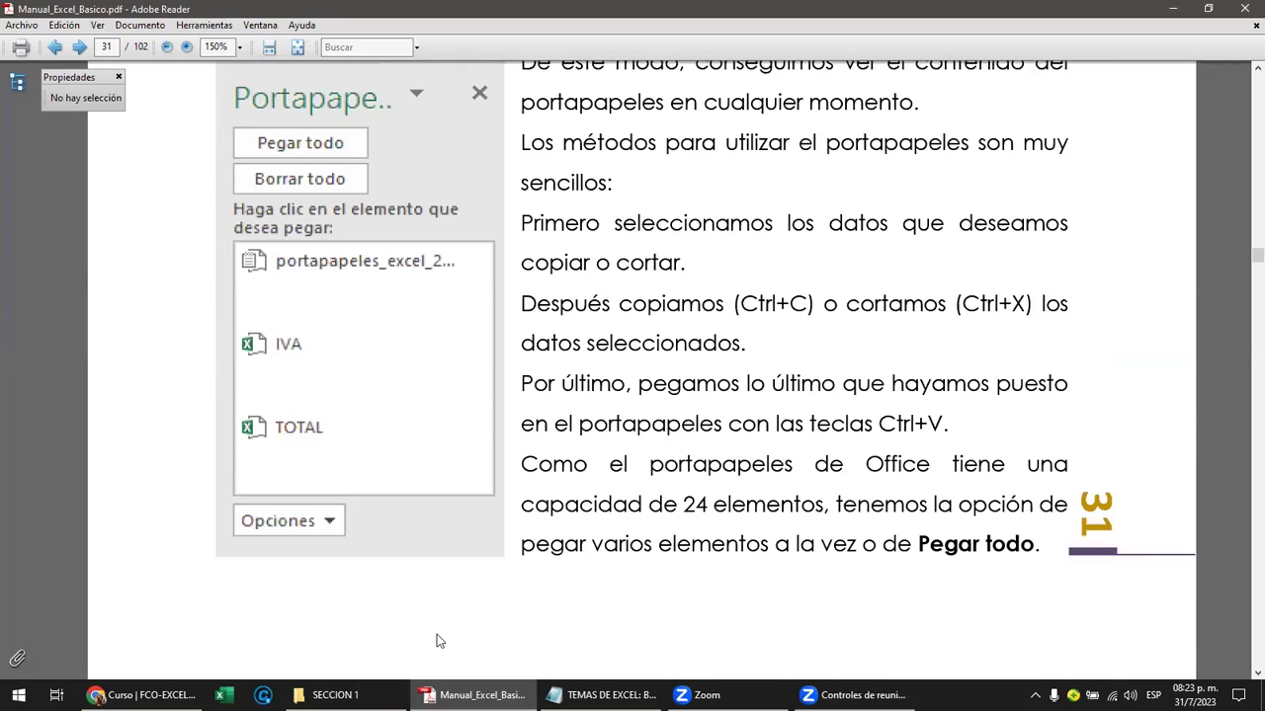
Navigate the course's Sección 1 to the 1.7 Portapapeles lesson objective page
mouse_move(139, 694)
click(128, 632)
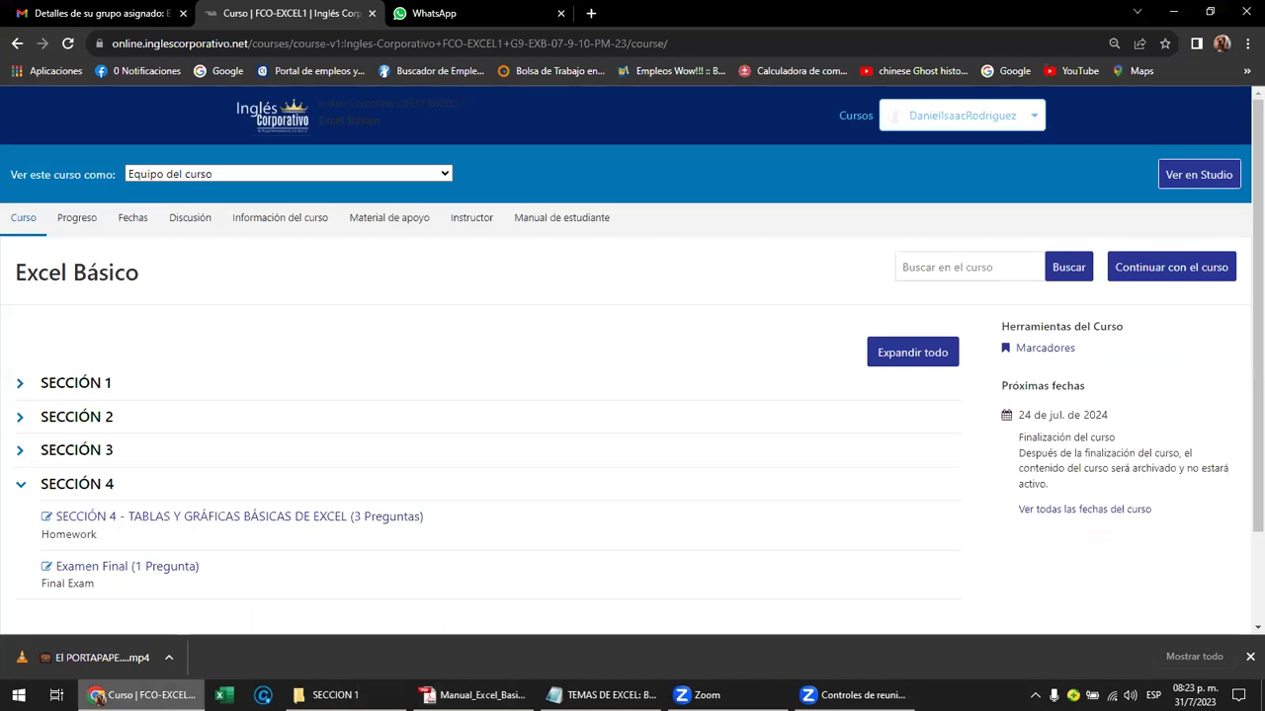
click(79, 383)
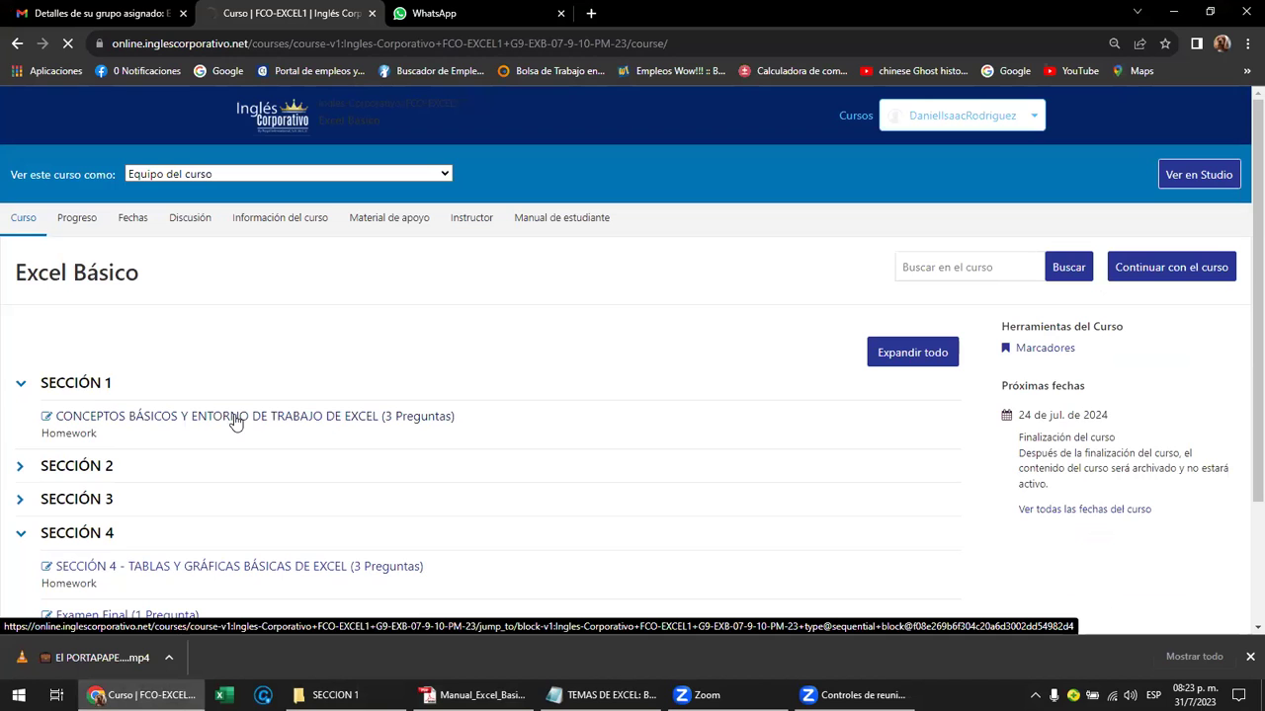
click(292, 419)
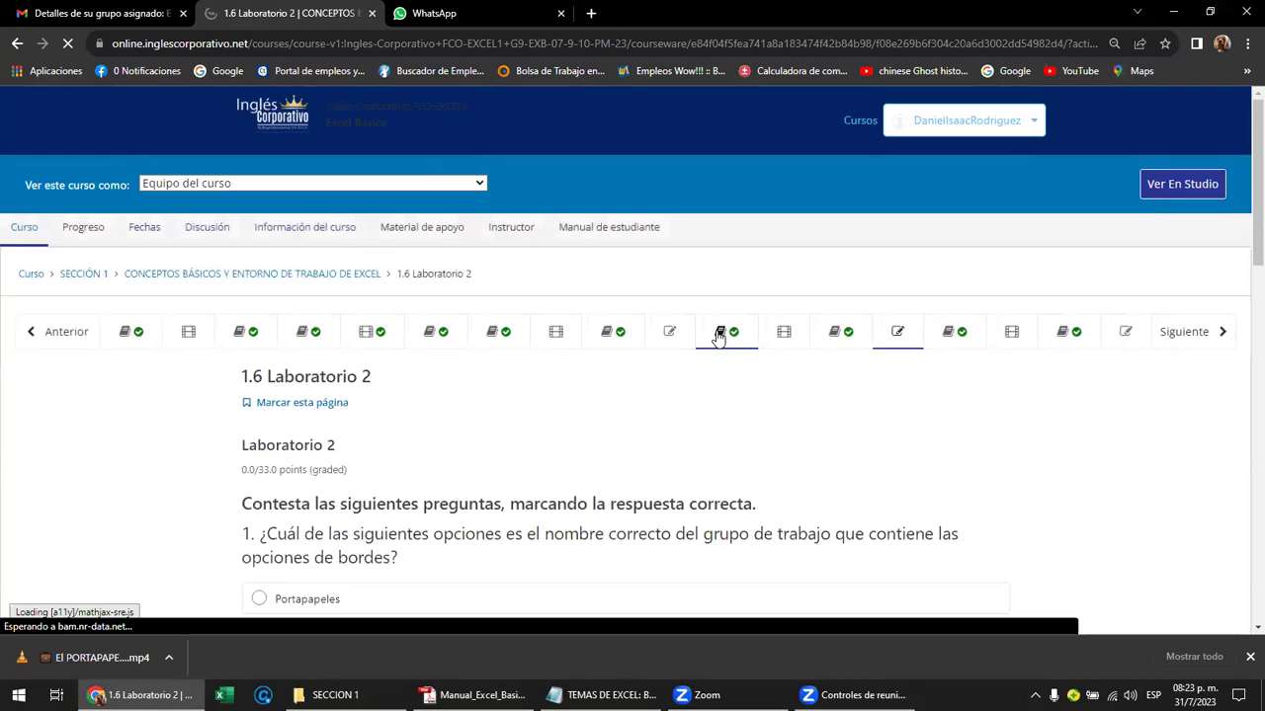
click(719, 337)
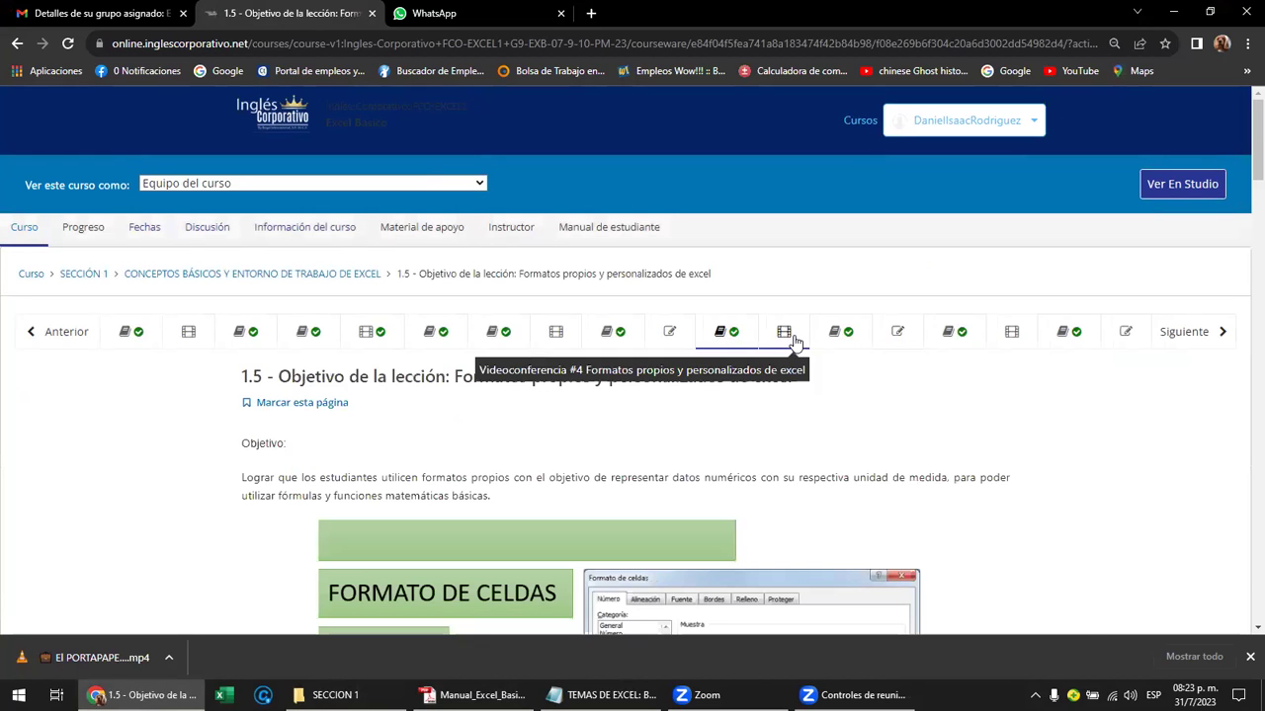
click(952, 337)
Scroll through the lesson's Objetivo and Uso del portapapeles sections
scroll(485, 460, down, 2)
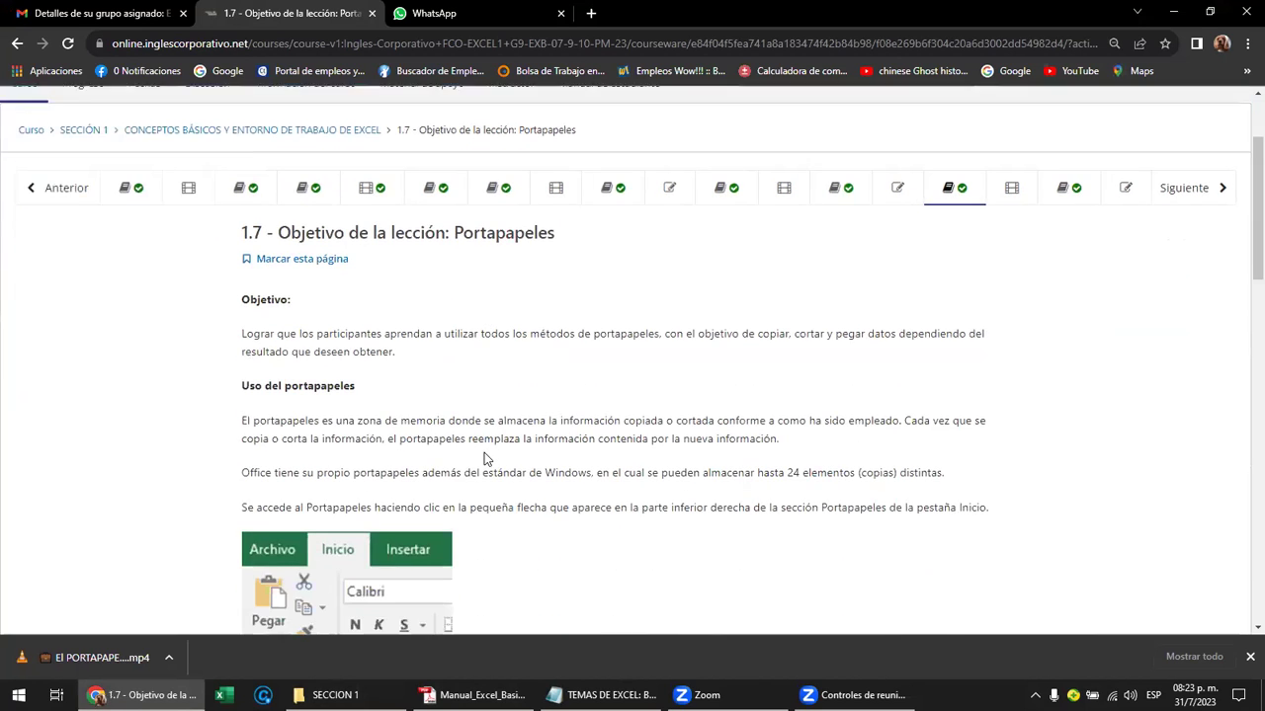
scroll(484, 455, up, 1)
scroll(484, 453, up, 1)
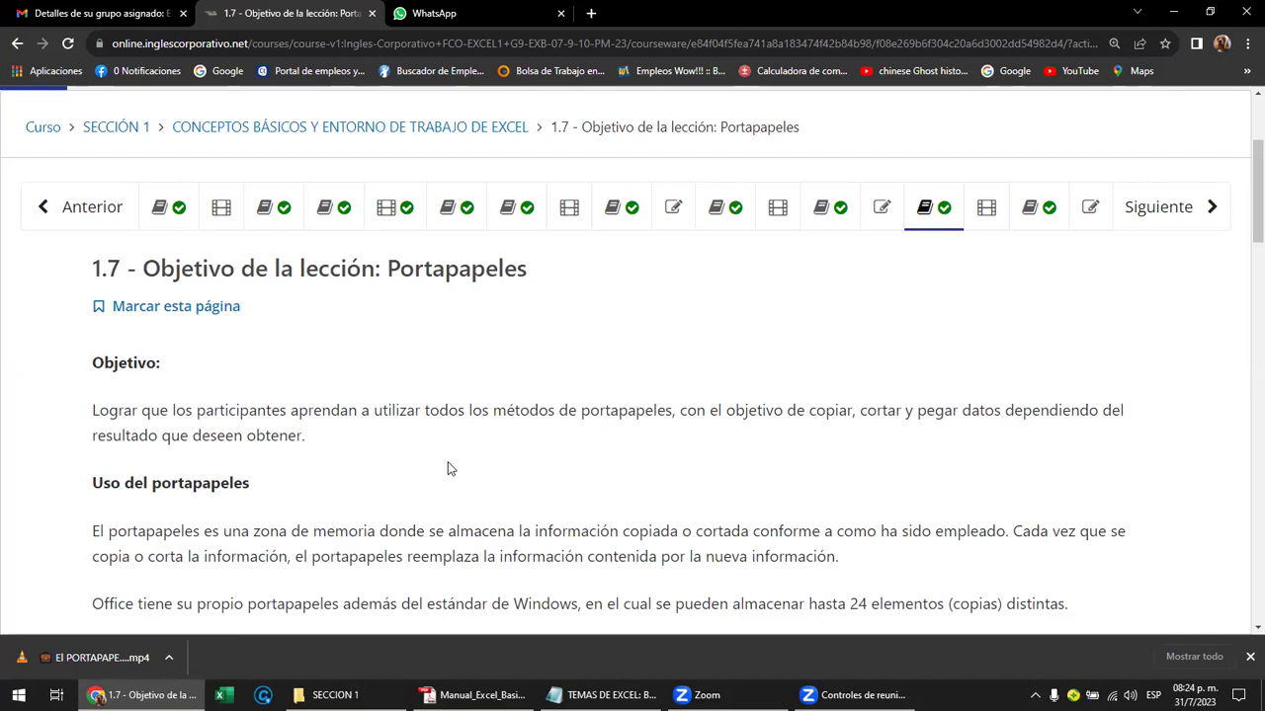
scroll(448, 462, down, 2)
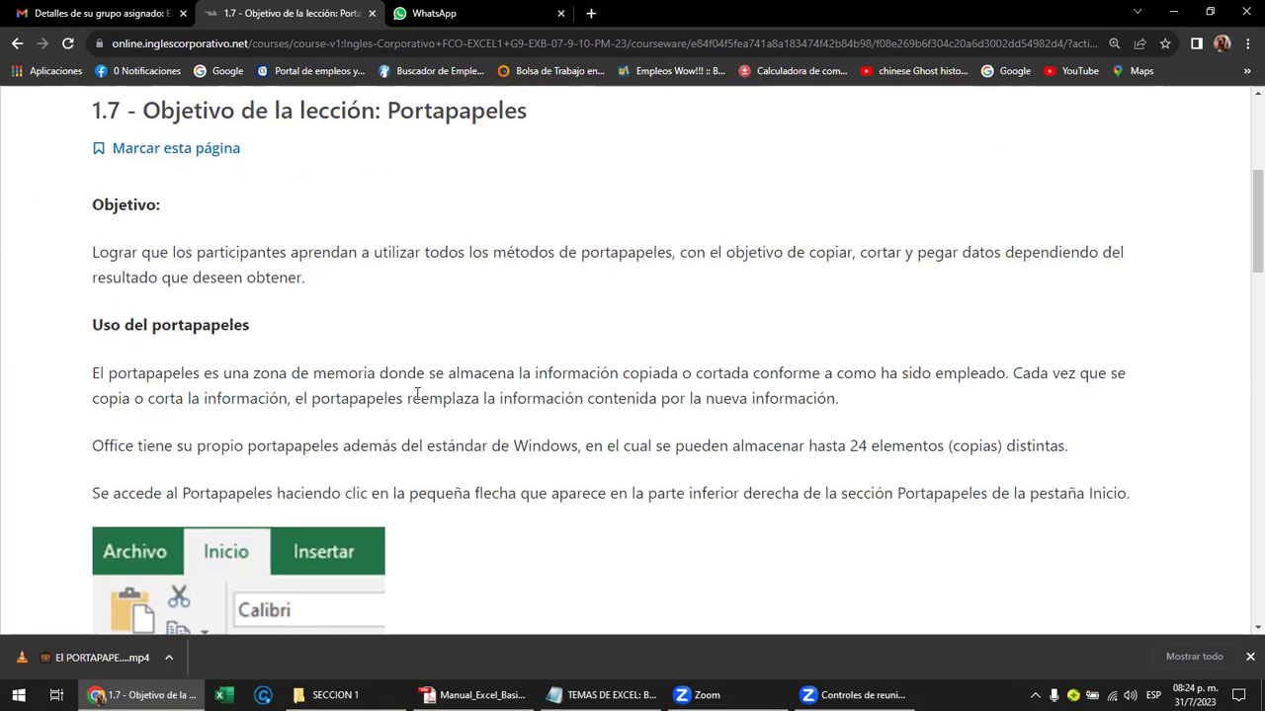
scroll(682, 409, down, 3)
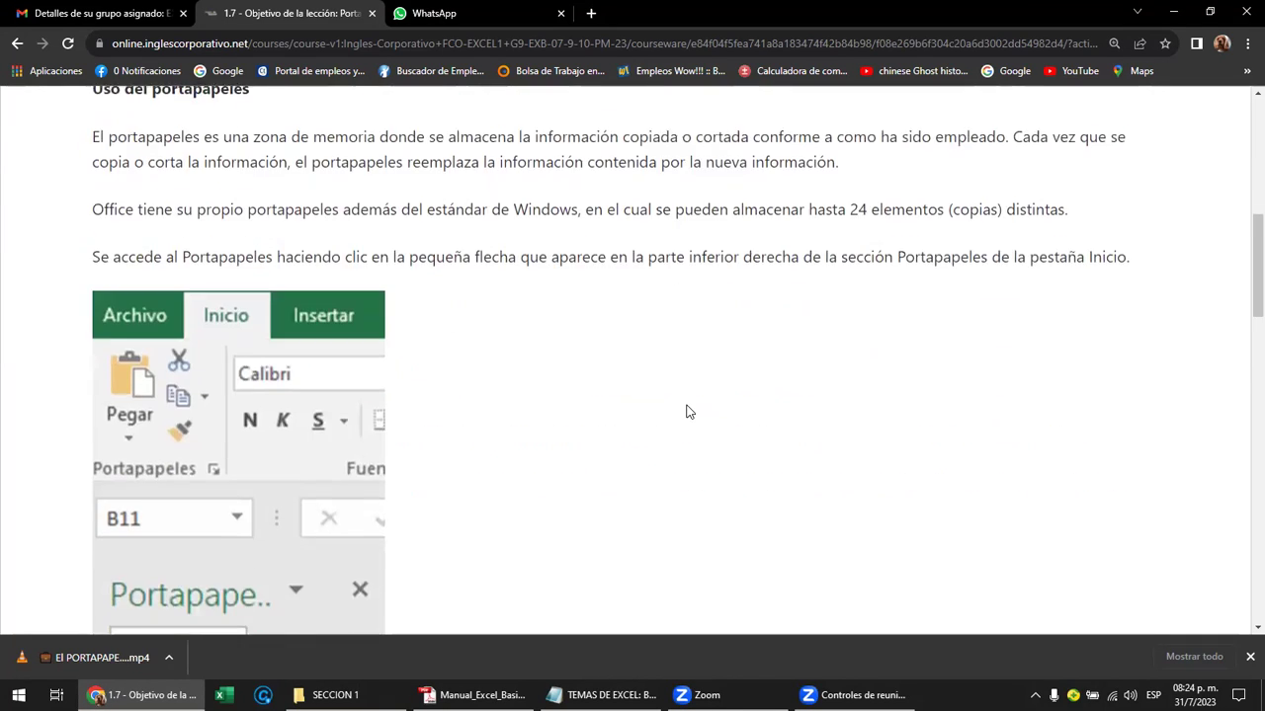
scroll(690, 409, down, 2)
scroll(689, 409, down, 1)
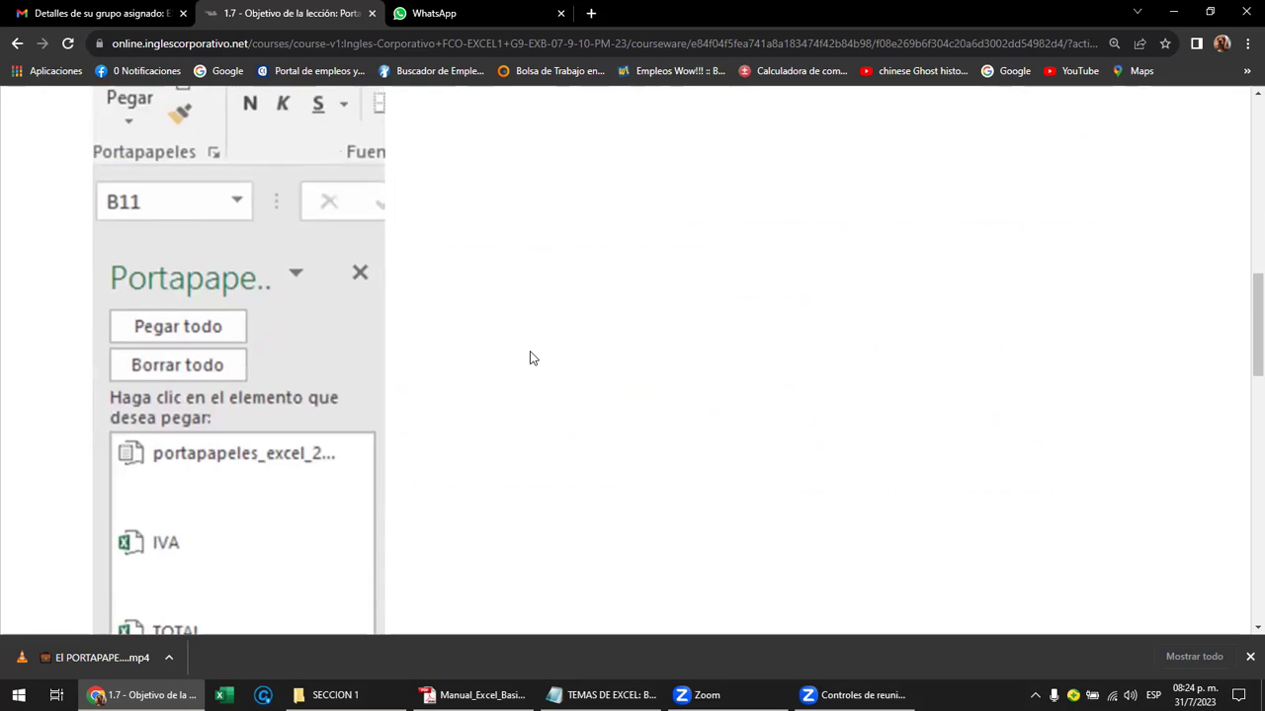
scroll(423, 366, down, 2)
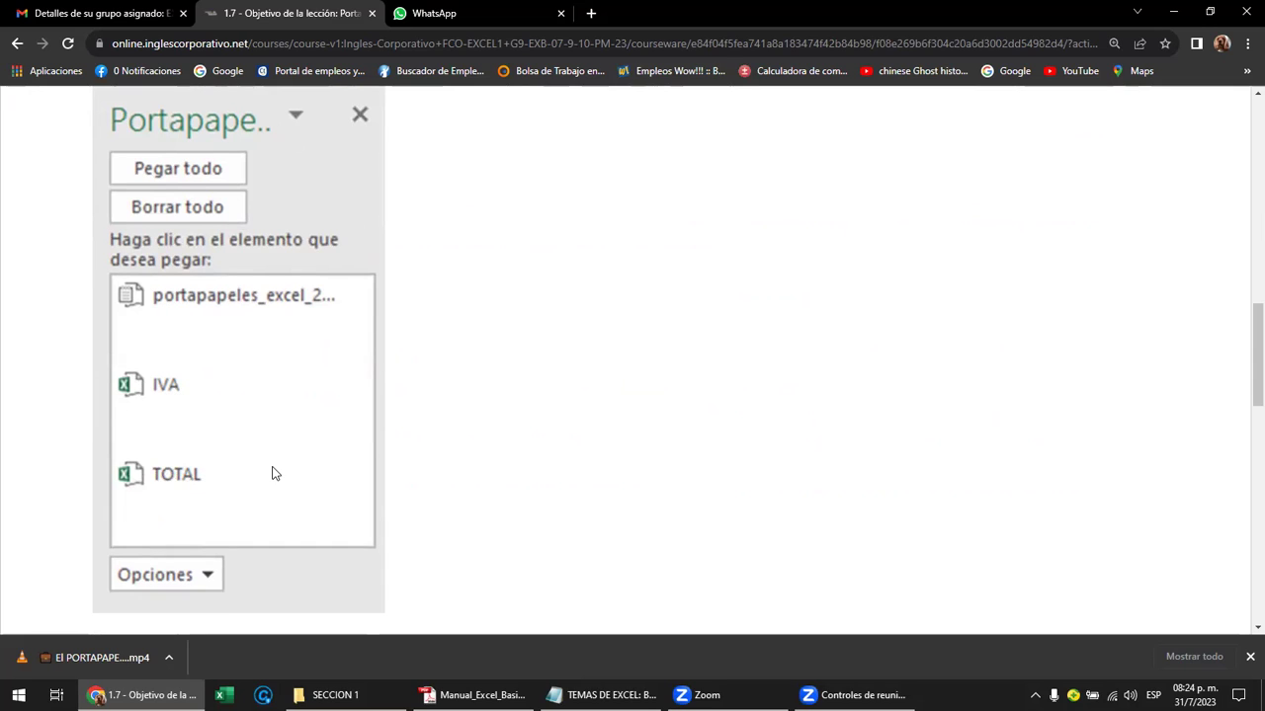
scroll(504, 436, up, 1)
scroll(503, 437, up, 2)
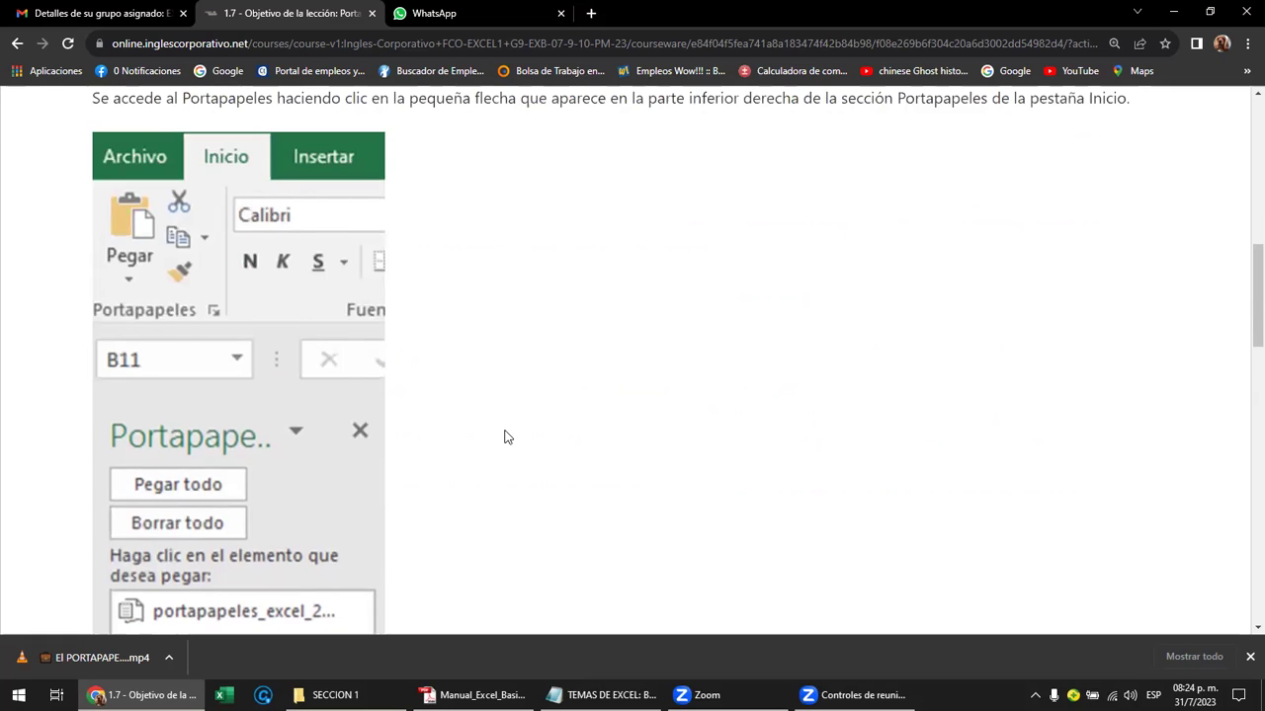
scroll(504, 437, up, 2)
scroll(504, 436, up, 2)
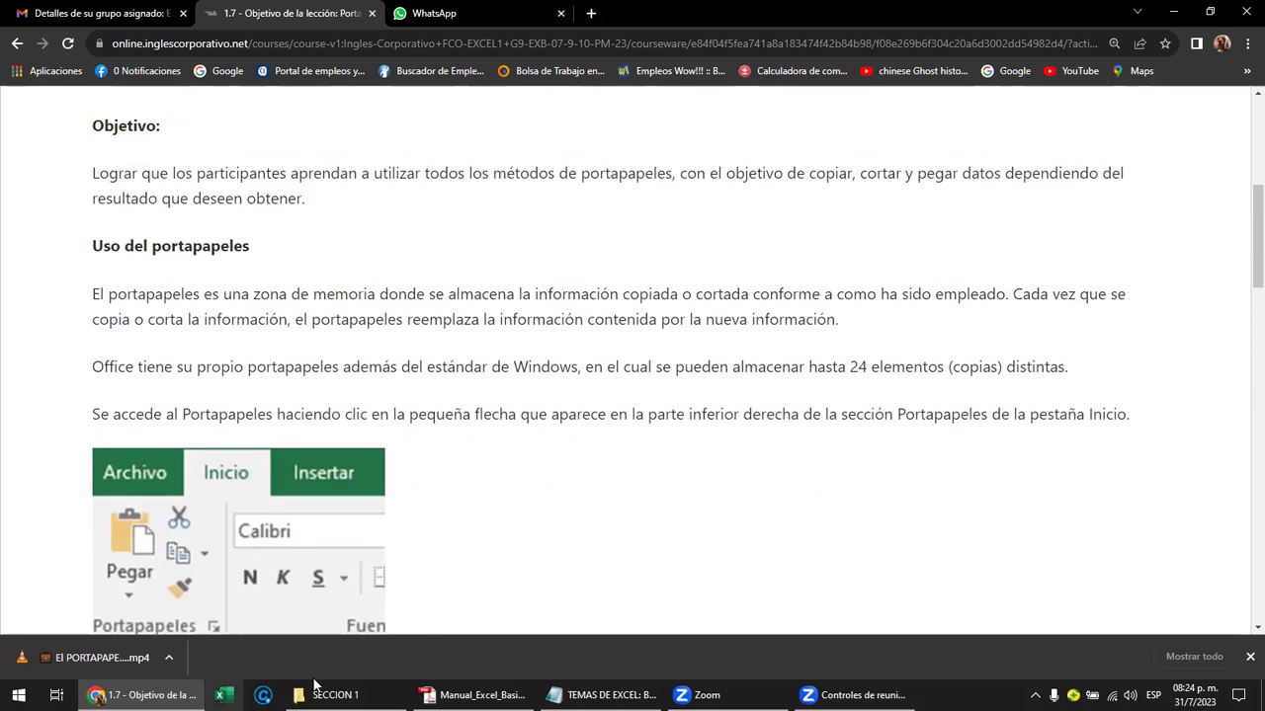
Open 1.4 Portapapeles.xlsx in Excel from the SECCION 1 folder
click(340, 695)
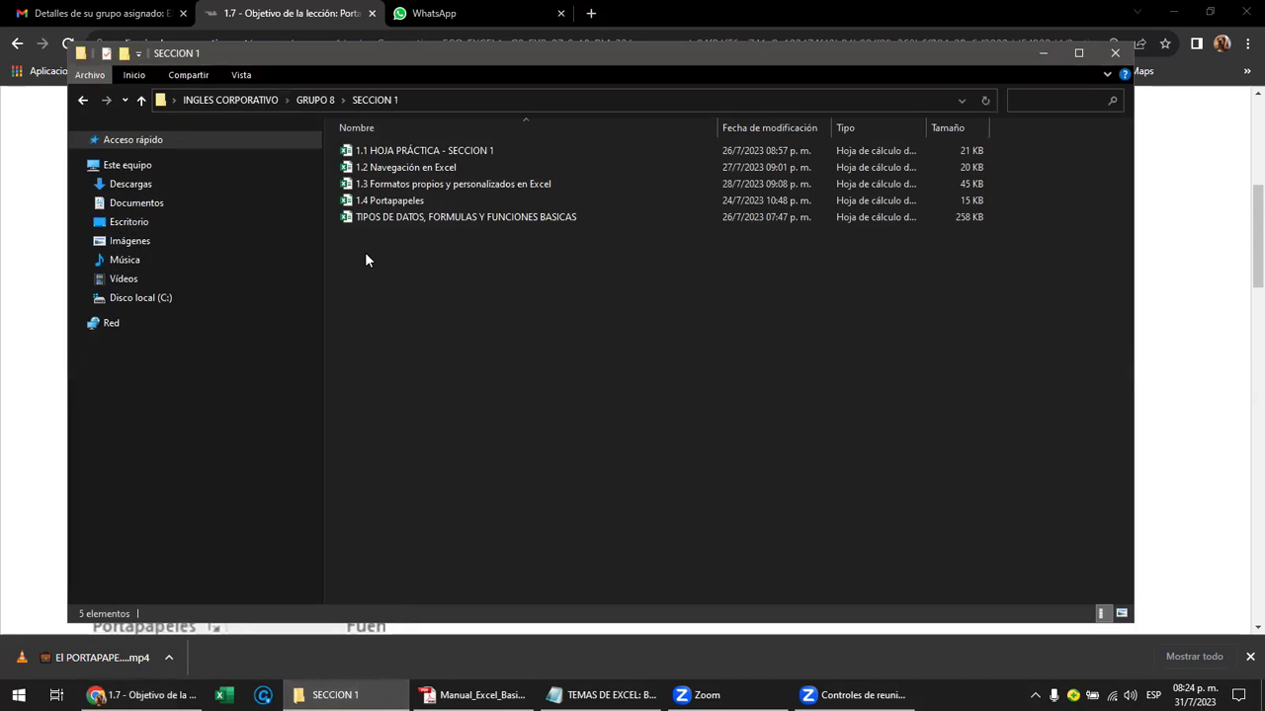
double_click(385, 200)
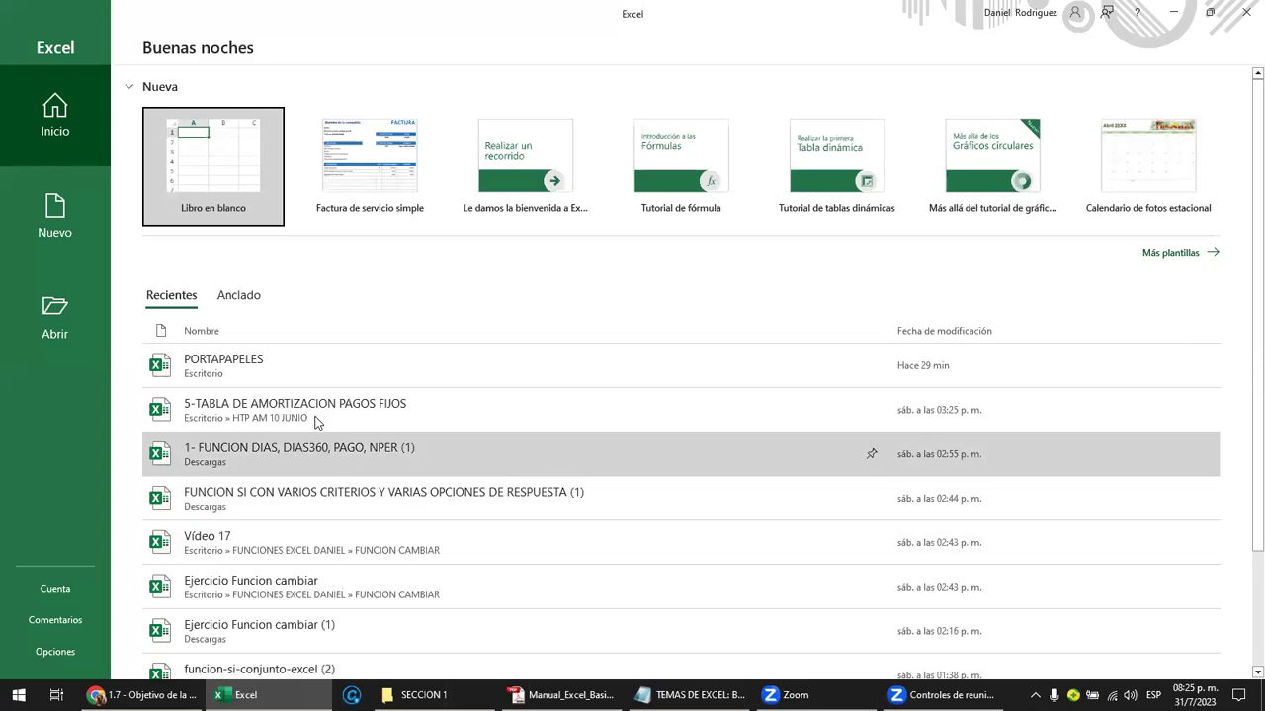
click(1243, 14)
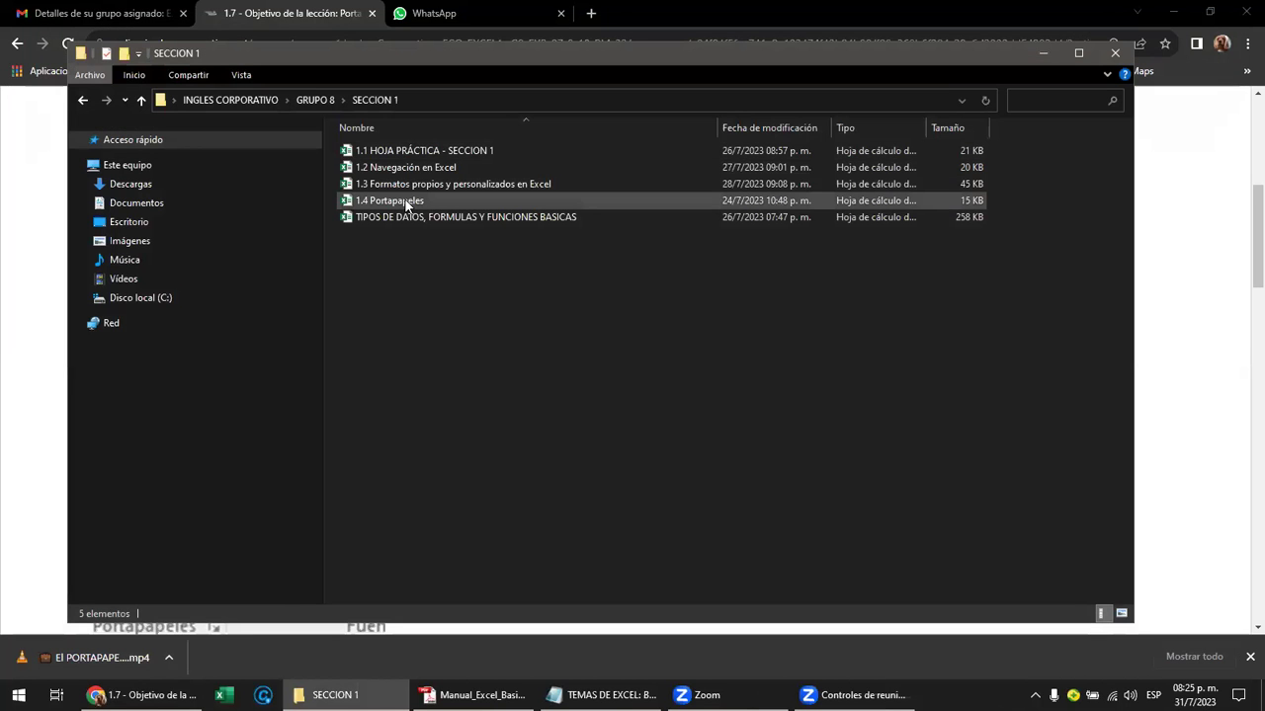
double_click(389, 203)
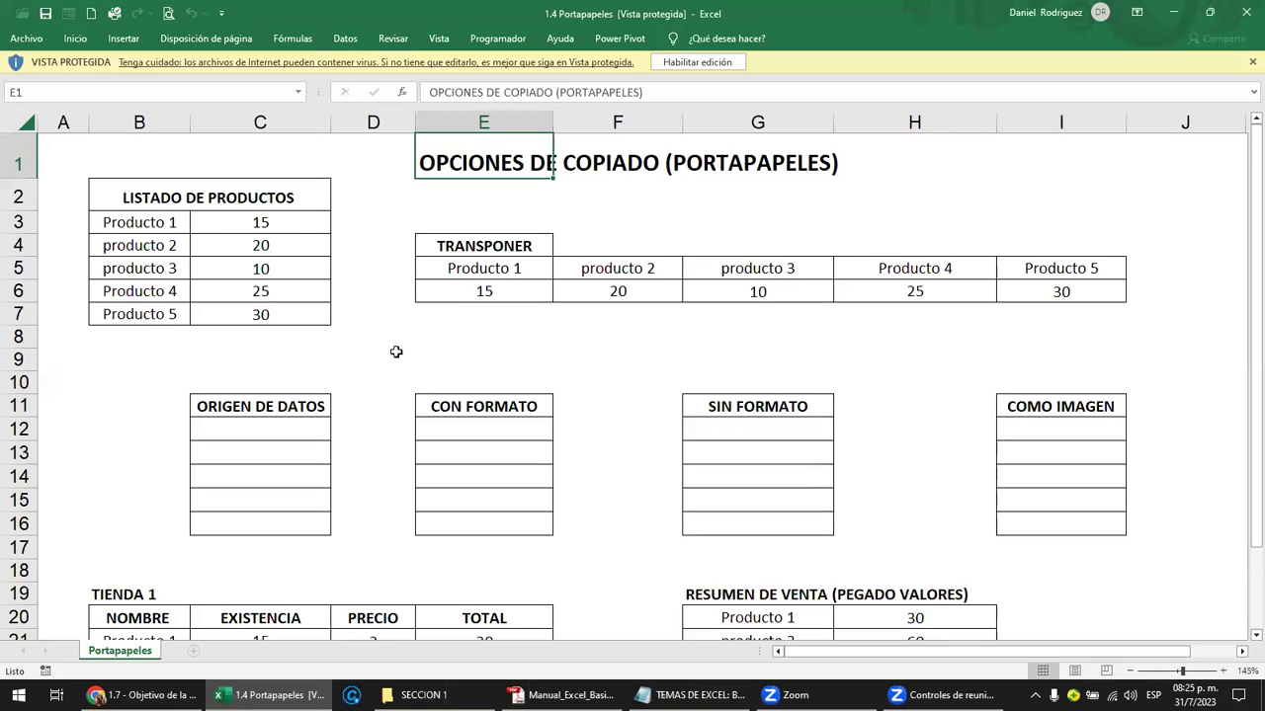
Enable editing on the protected workbook and select the LISTADO DE PRODUCTOS table
click(705, 67)
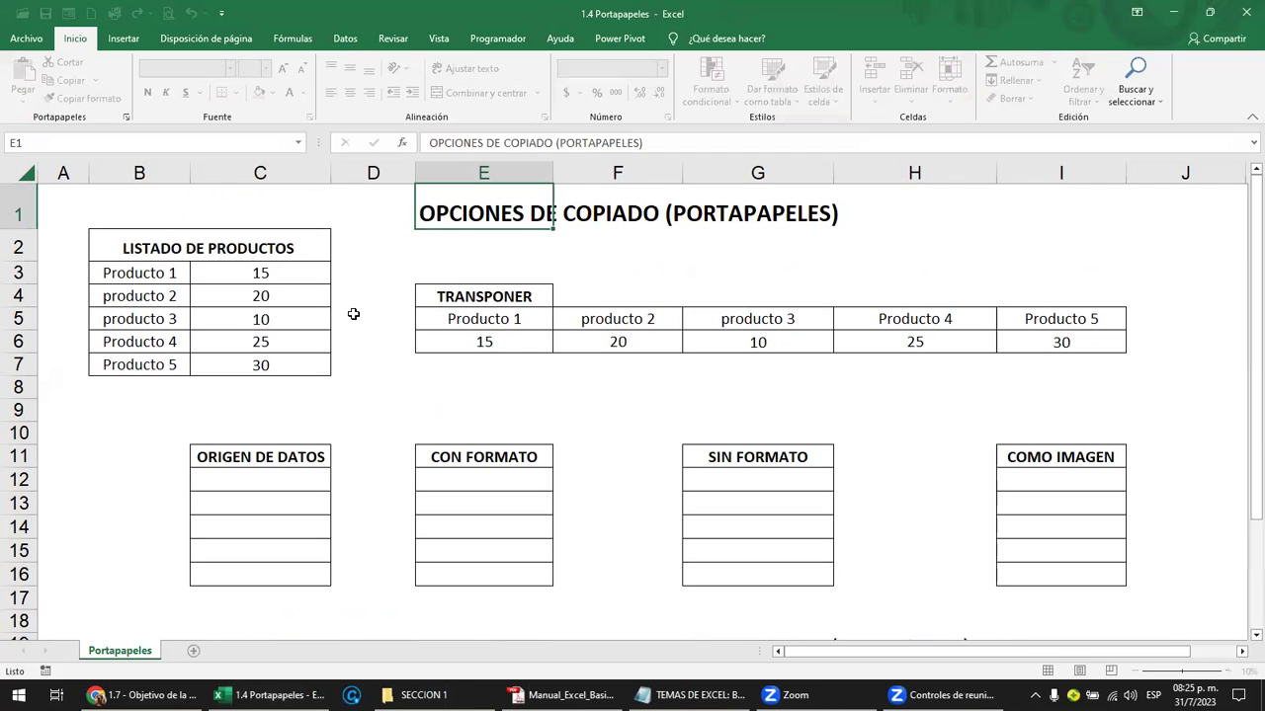
drag(117, 251, 206, 358)
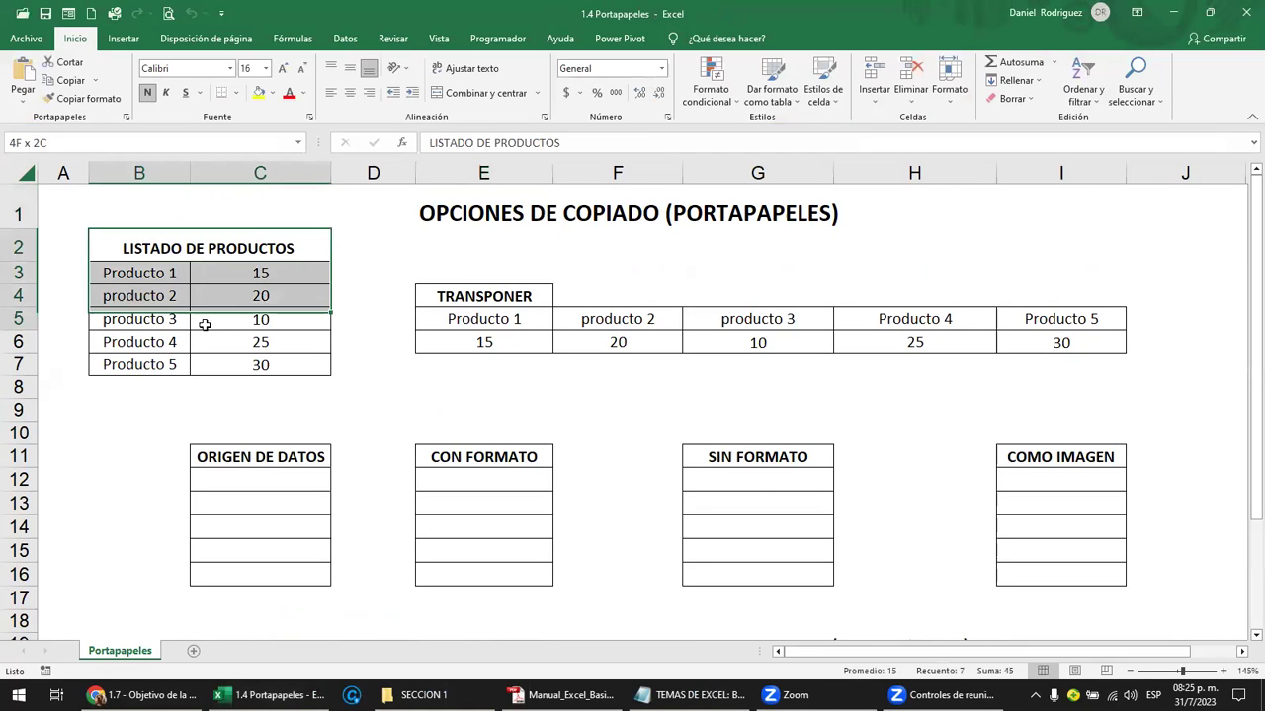
click(161, 249)
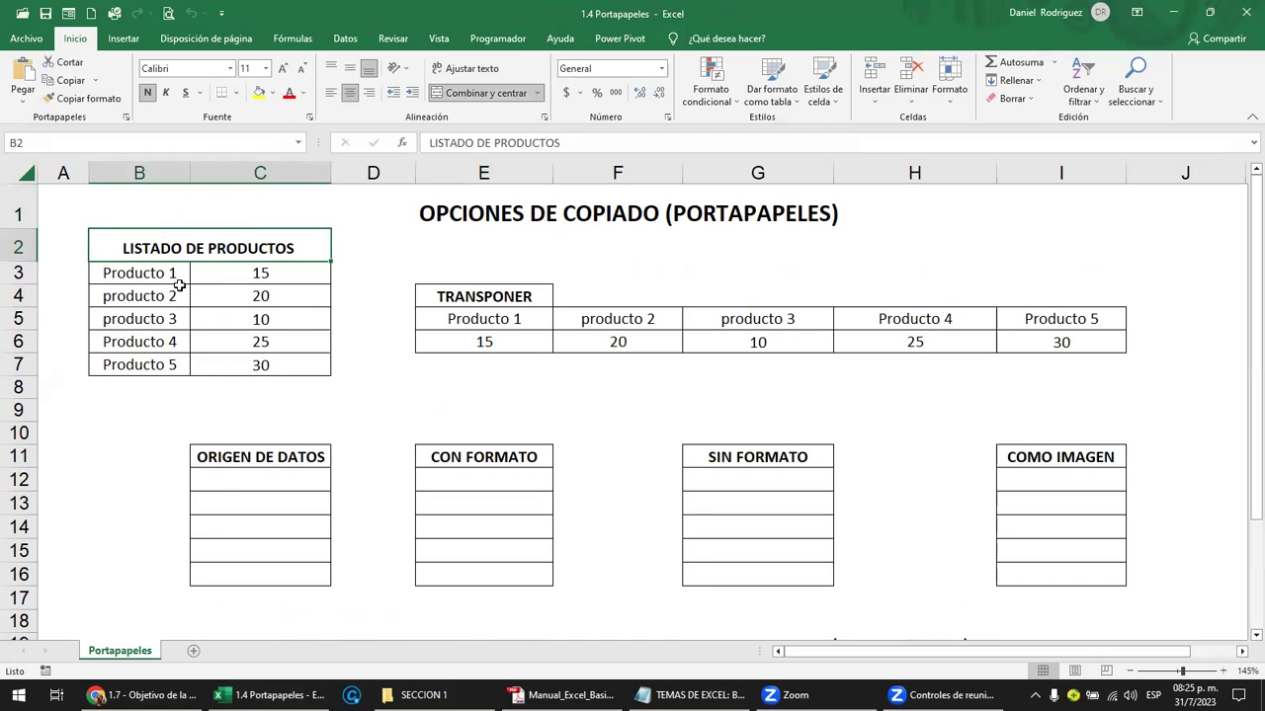
Select the product names and quantities, then check the title cell without changing it
drag(156, 275, 153, 362)
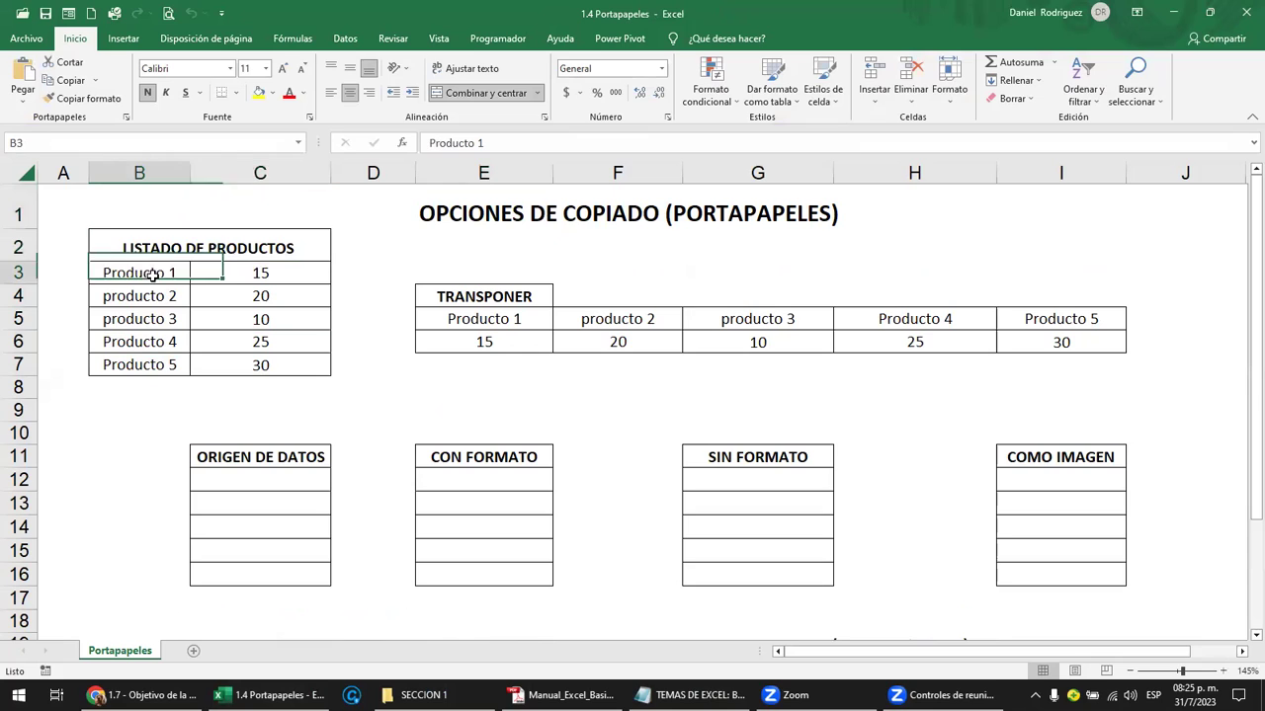
click(153, 362)
drag(285, 265, 297, 357)
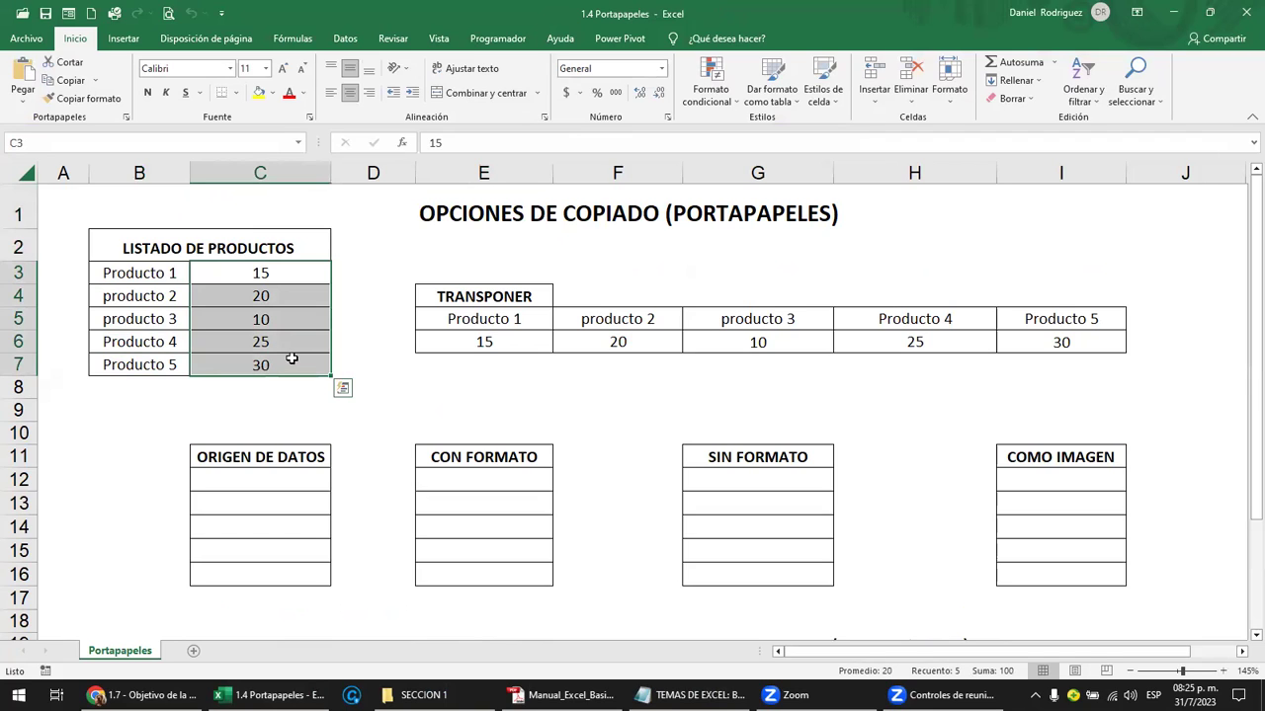
click(384, 390)
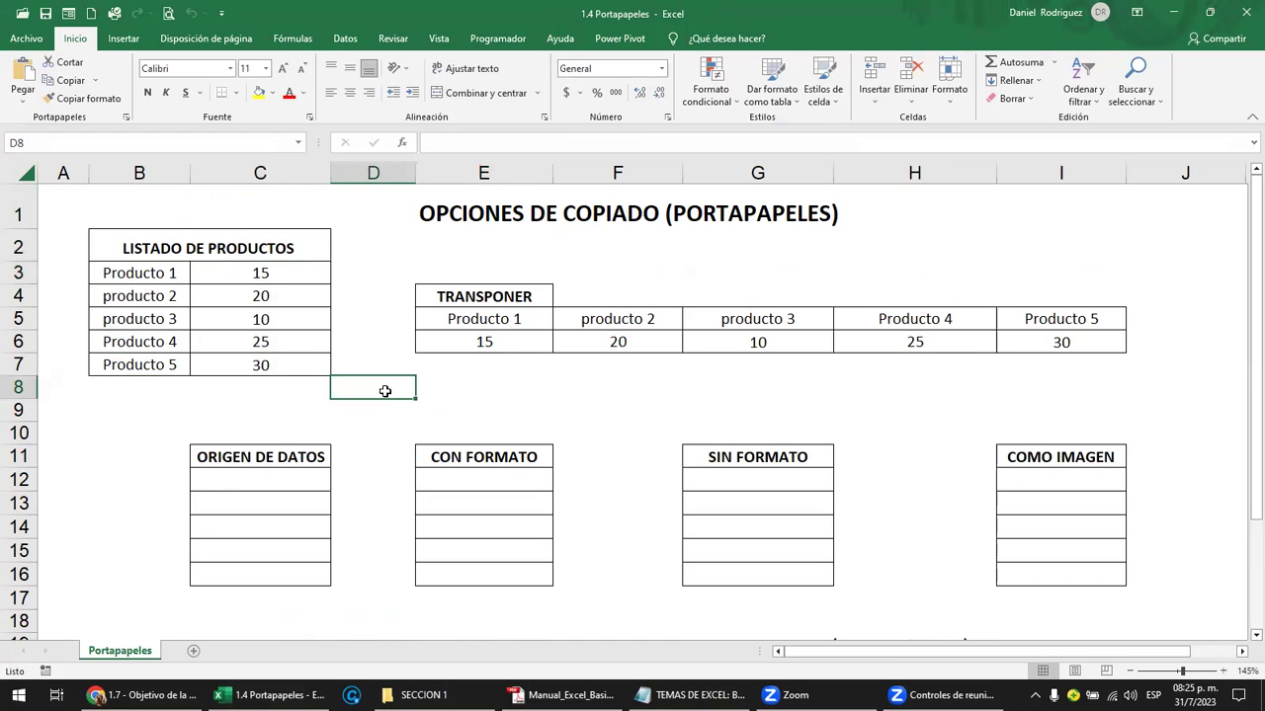
click(126, 249)
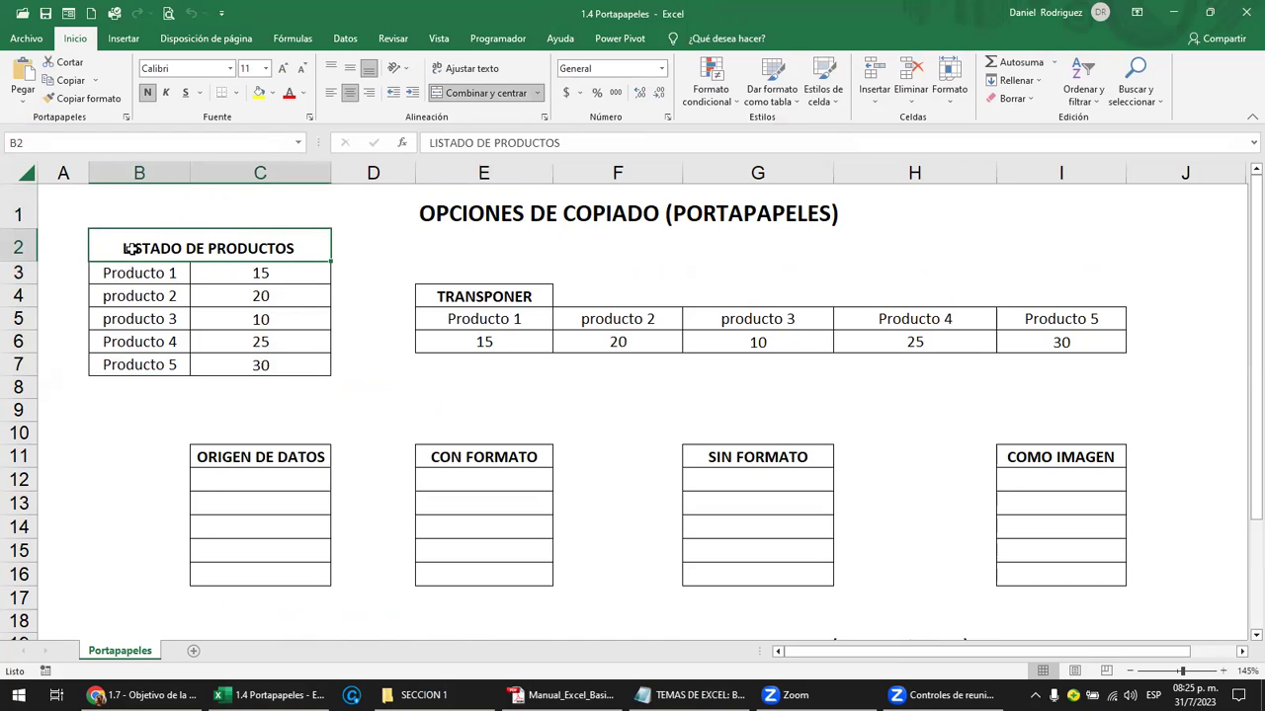
double_click(163, 249)
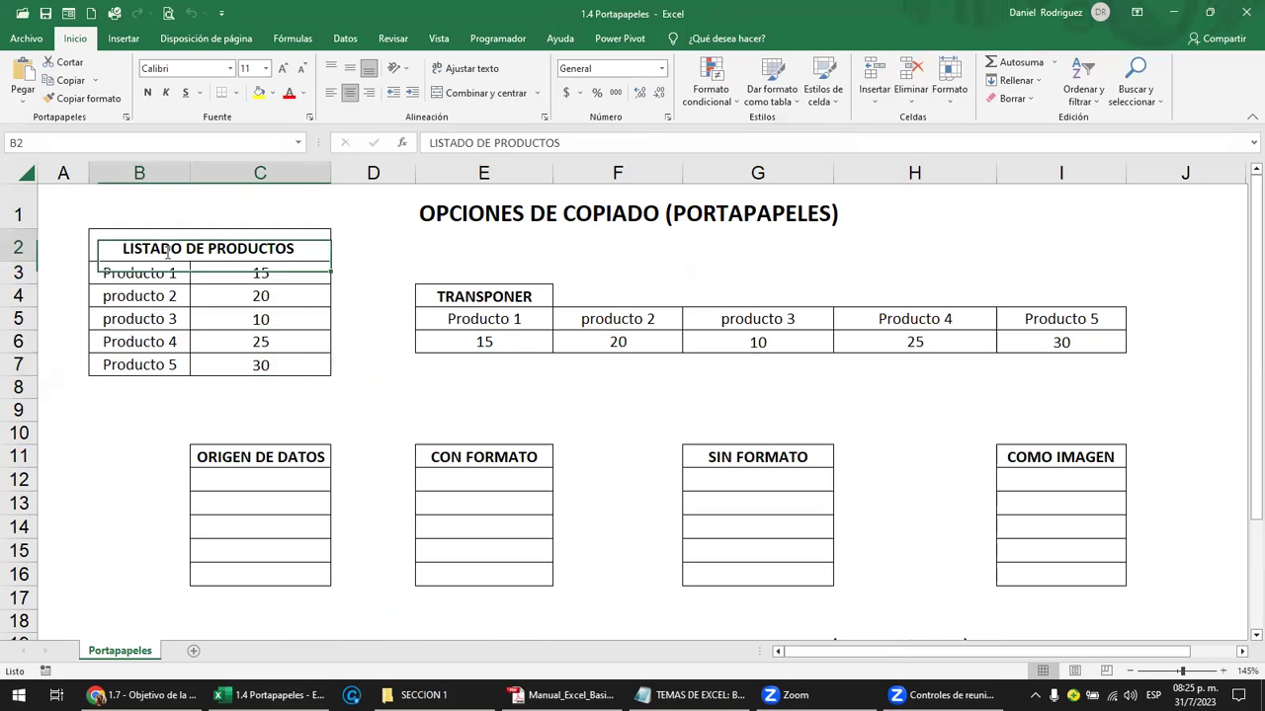
key(Escape)
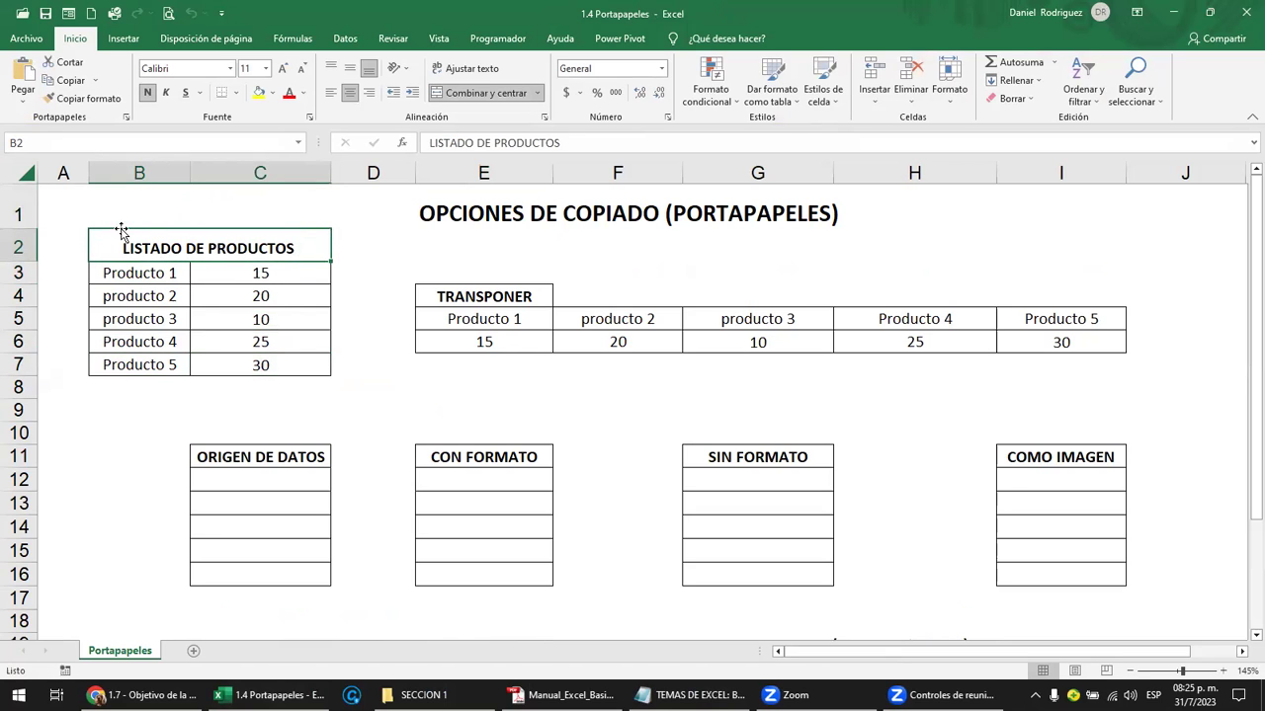
Select and copy the LISTADO DE PRODUCTOS table B2:C7
mouse_move(122, 240)
mouse_down()
mouse_move(173, 272)
mouse_move(181, 363)
mouse_up()
click(129, 243)
drag(129, 243, 164, 362)
click(164, 364)
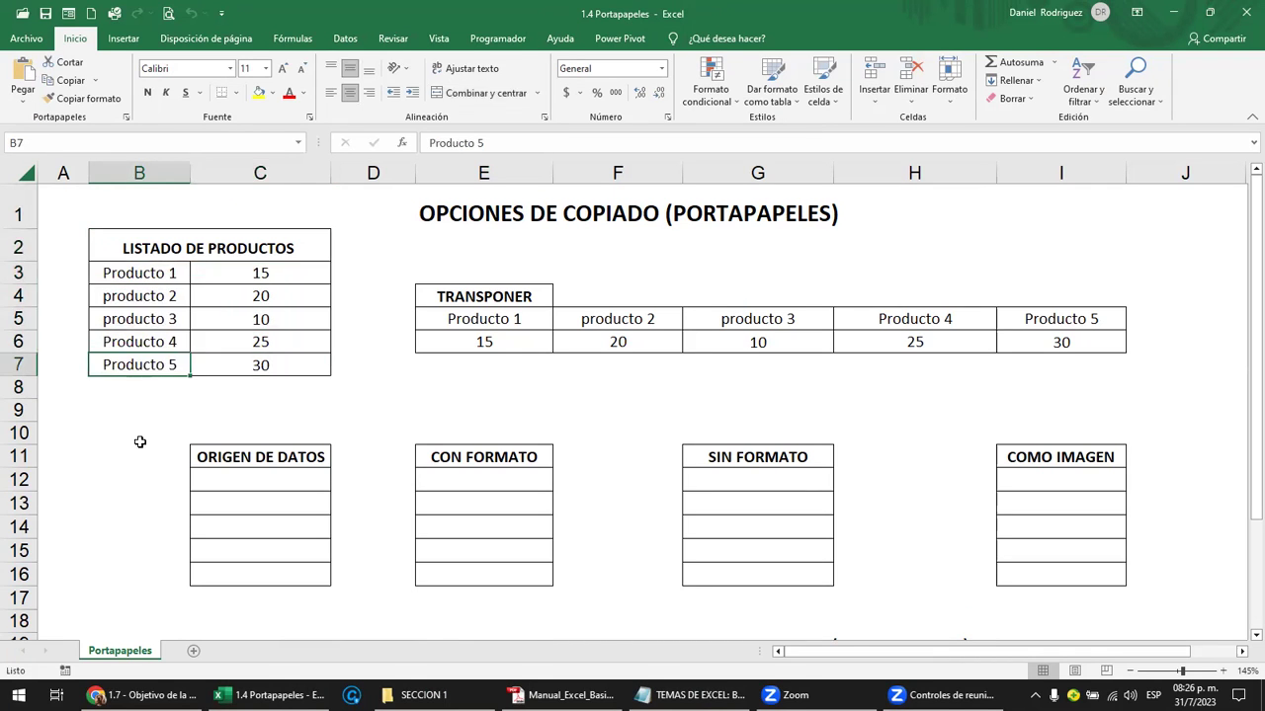
key(ctrl+c)
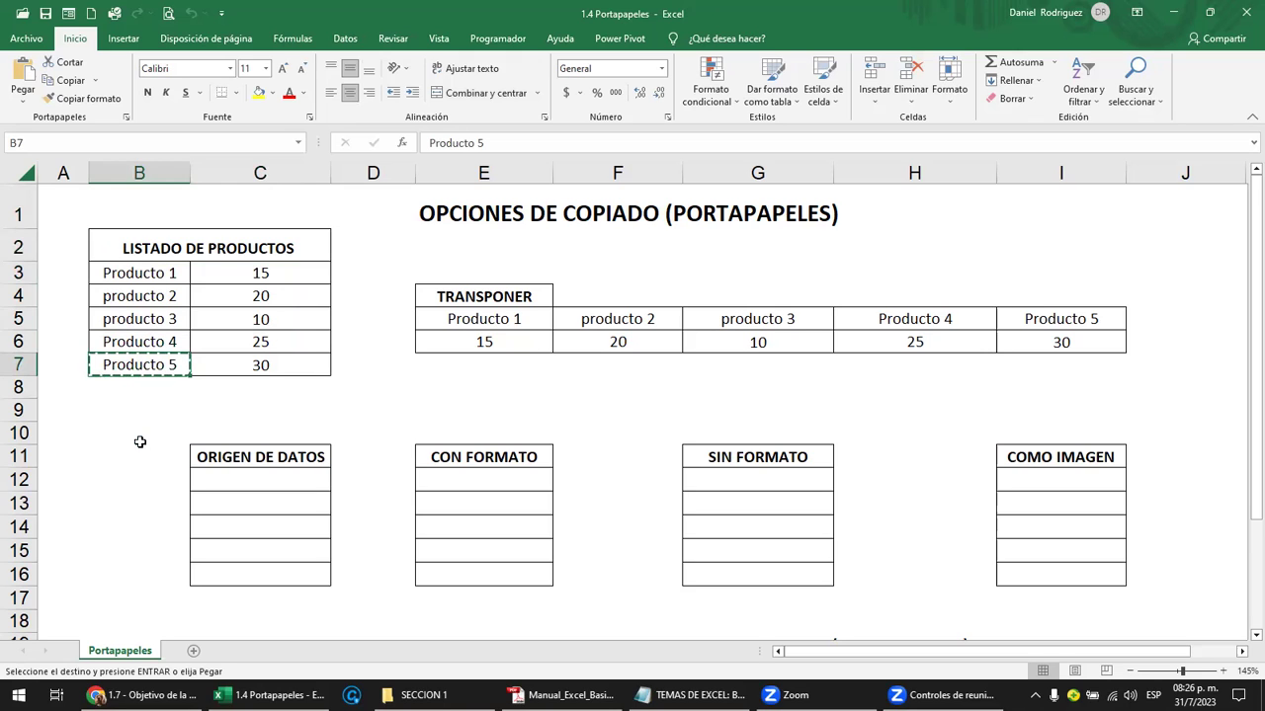
drag(222, 243, 204, 362)
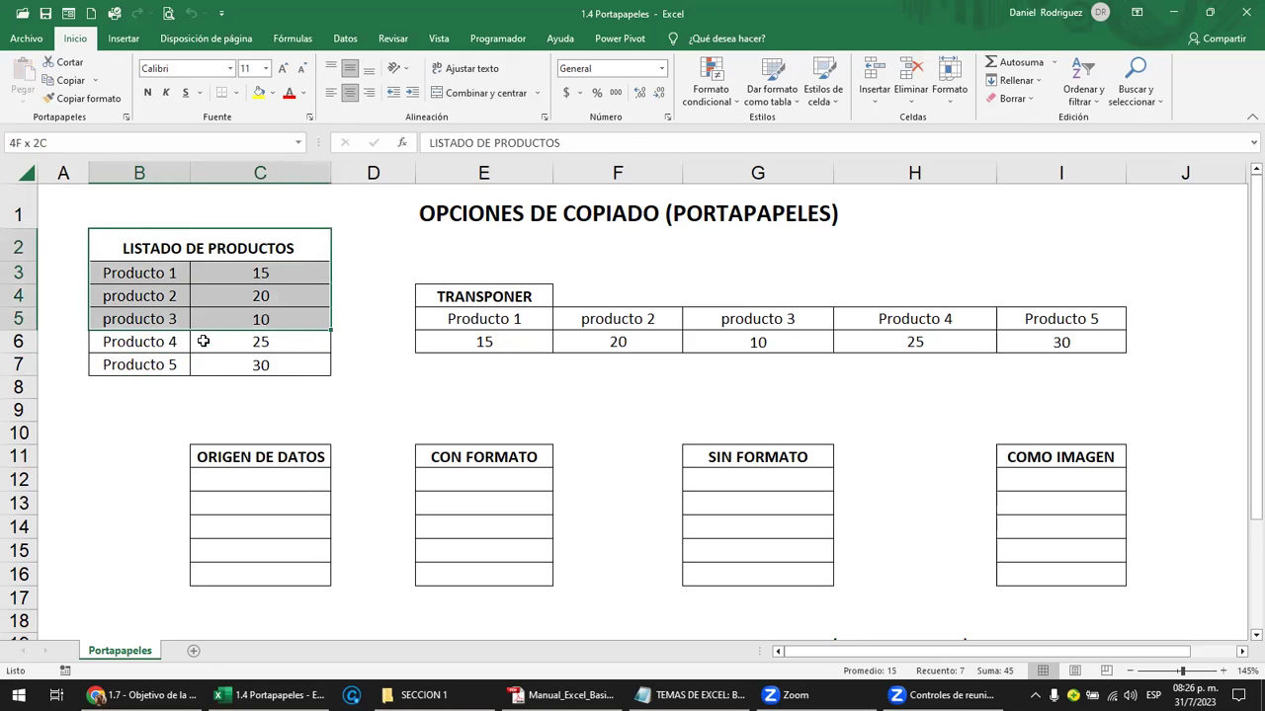
key(ctrl+c)
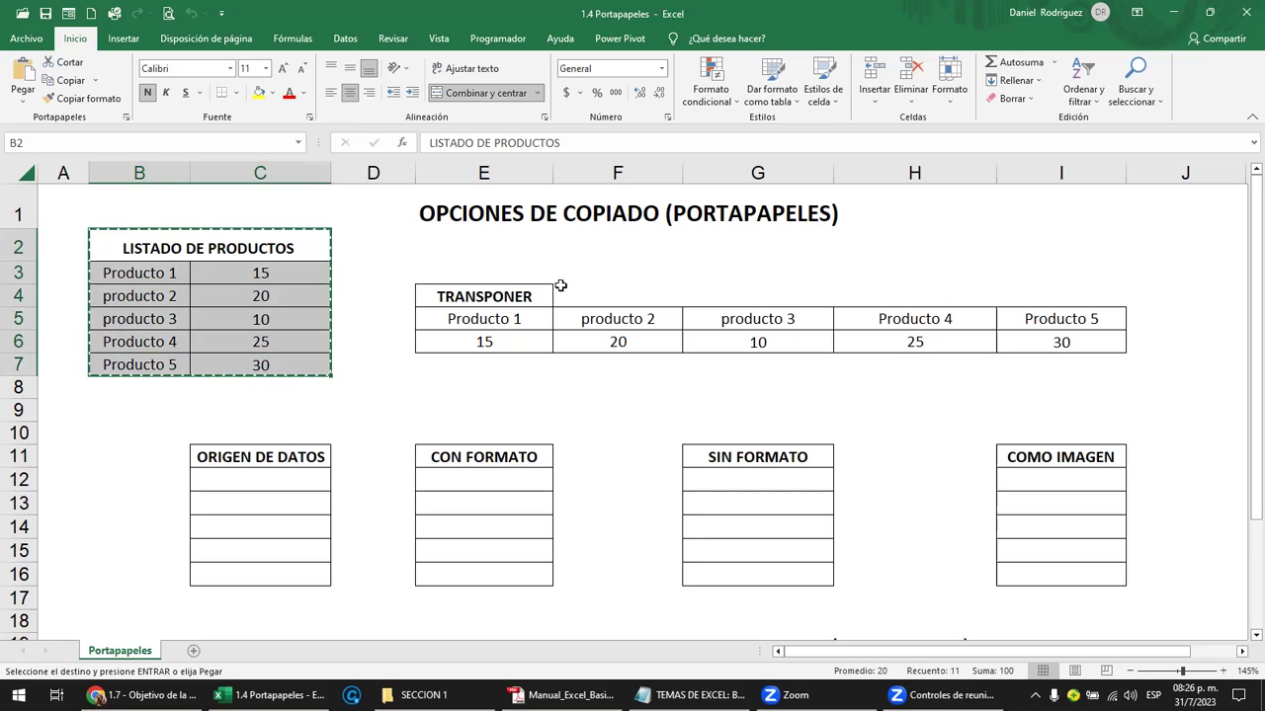
Paste the product table at K2, then move back toward the original table
click(610, 267)
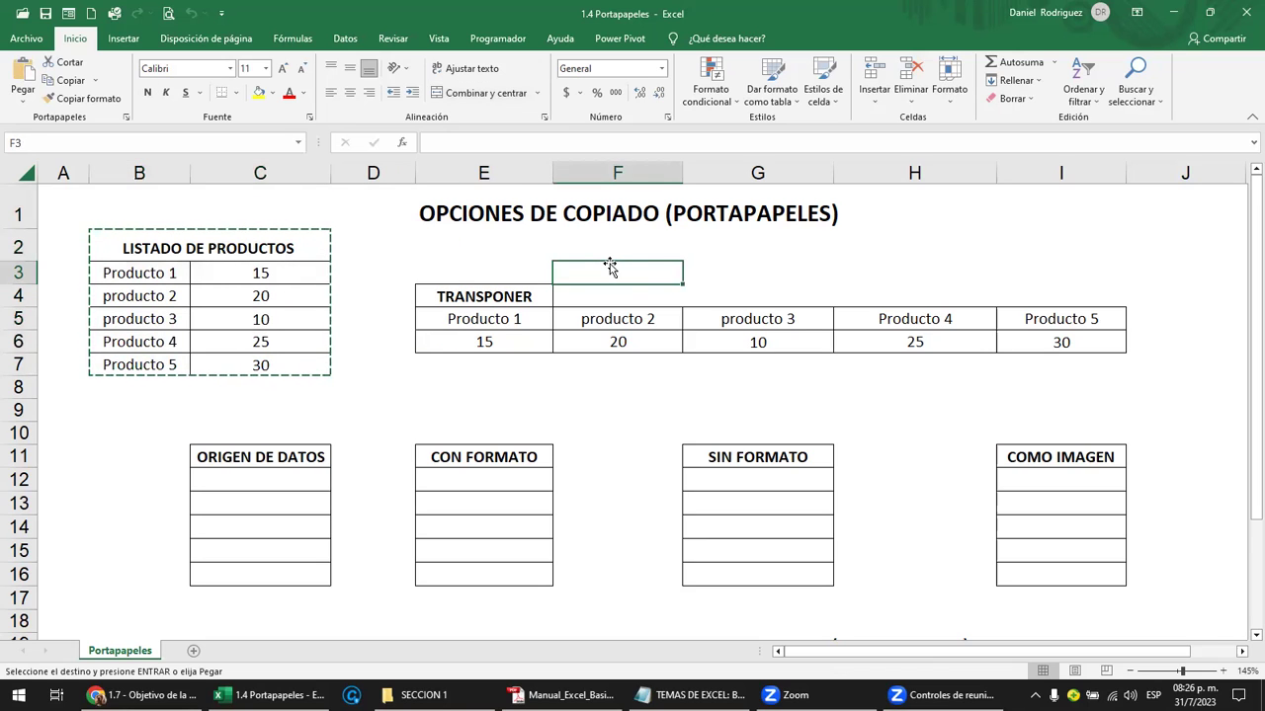
key(Right)
key(Right)
key(Right)
key(Right)
key(Right)
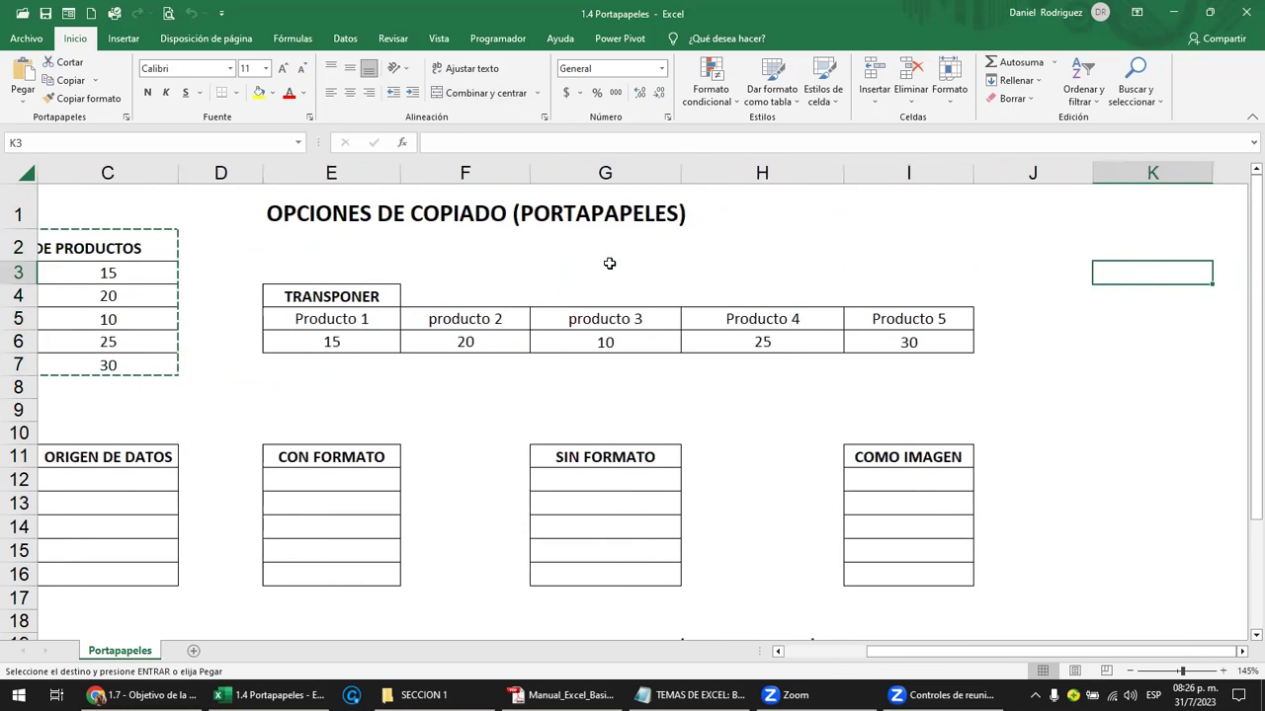
key(Left)
key(Up)
key(Right)
key(Right)
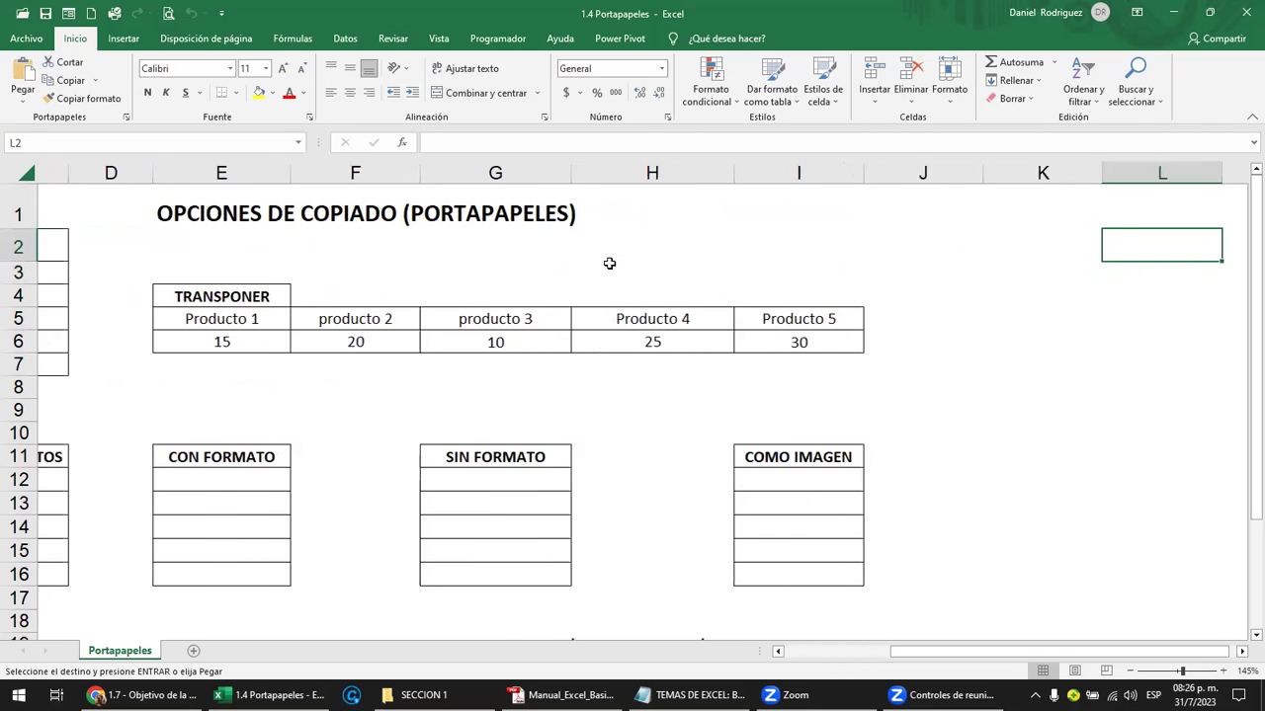
key(Left)
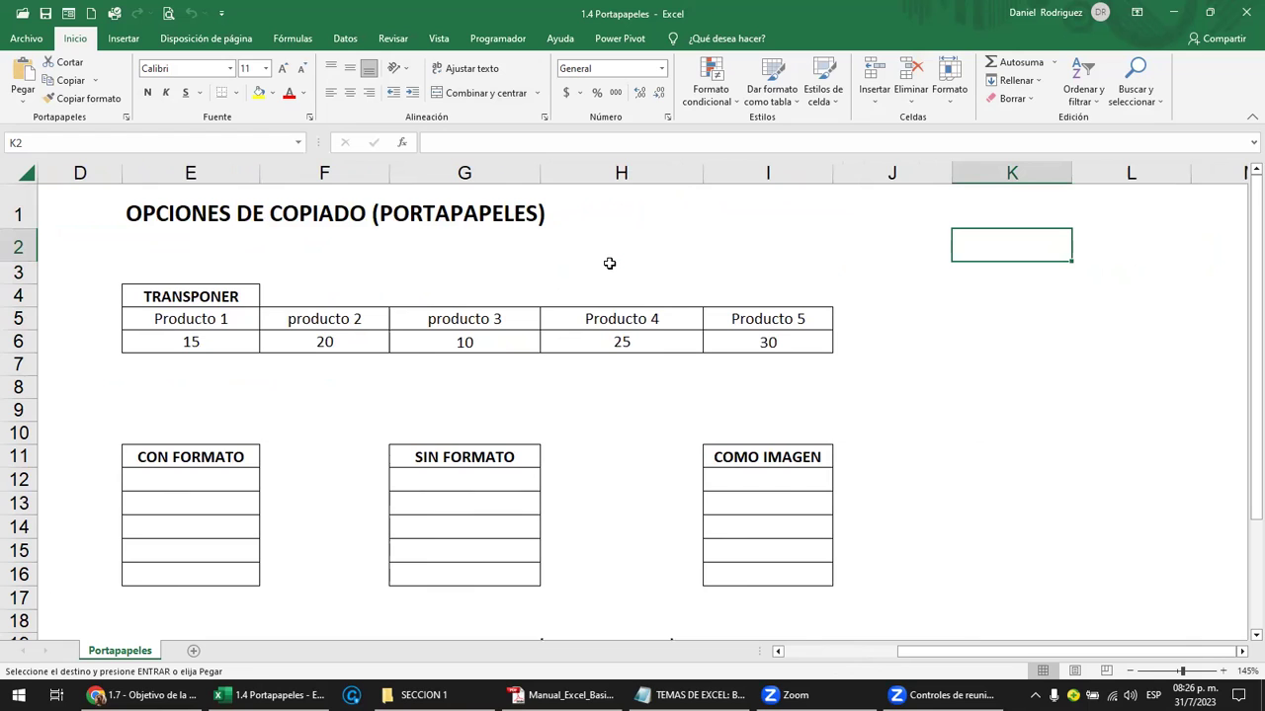
key(Return)
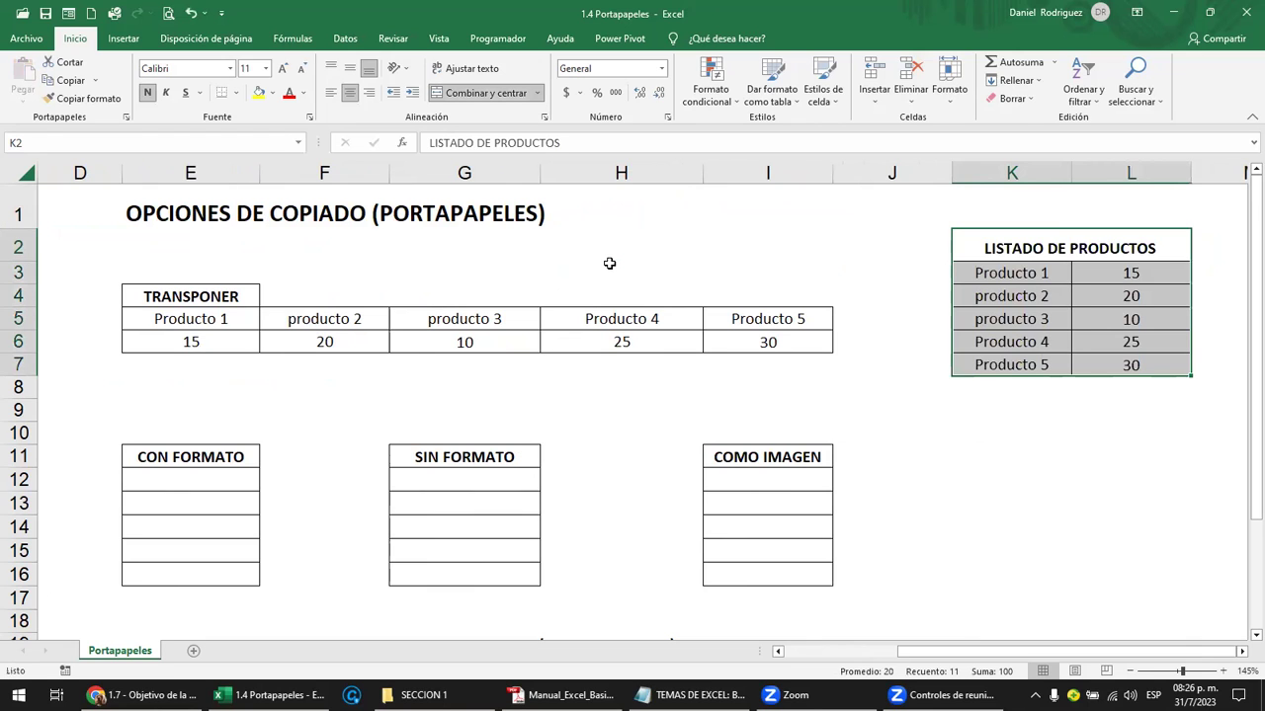
key(Left)
key(Left)
key(Left)
key(Left)
key(Left)
key(Left)
key(Left)
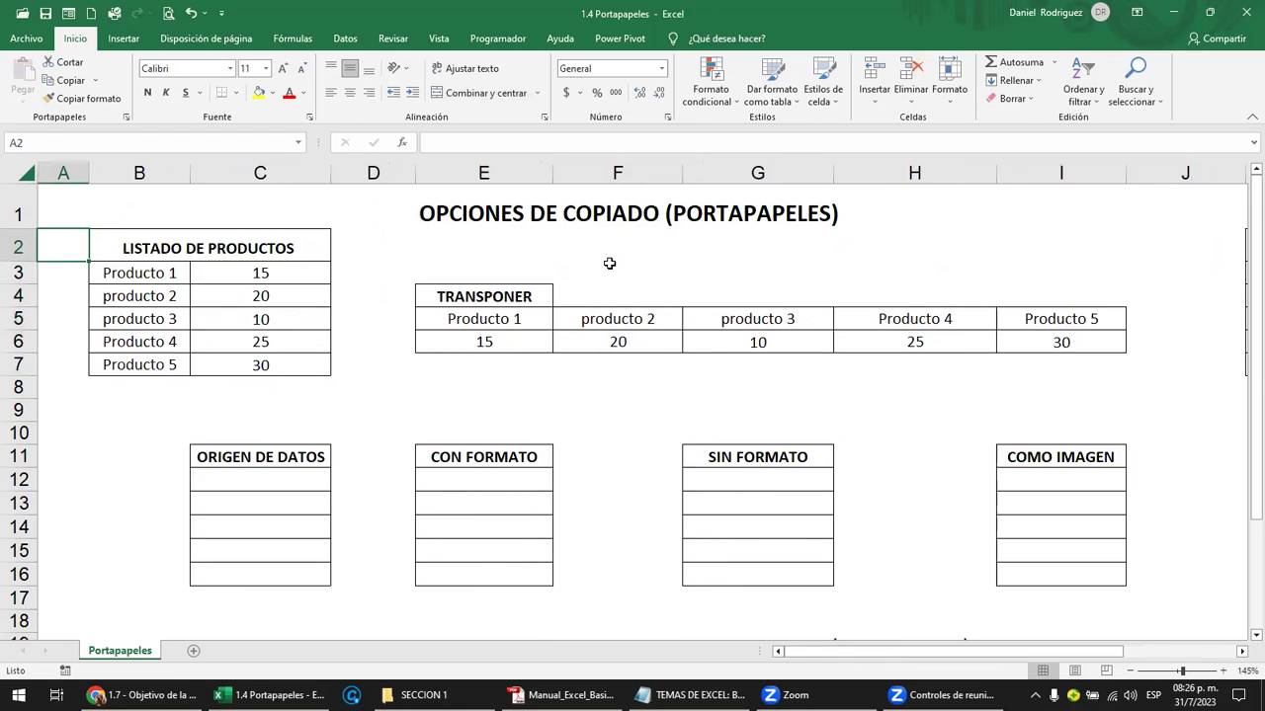
key(Right)
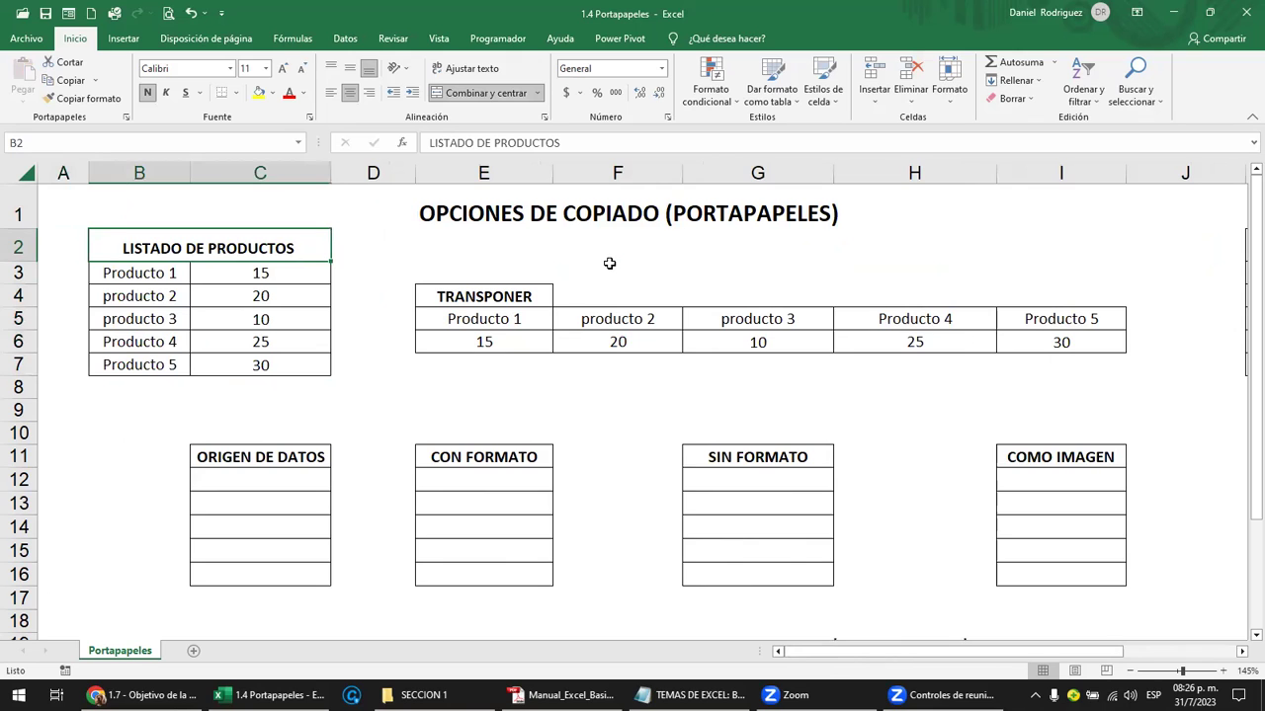
Narrow columns D, A and J
drag(416, 174, 357, 174)
drag(89, 174, 56, 174)
drag(1157, 176, 1103, 177)
click(947, 263)
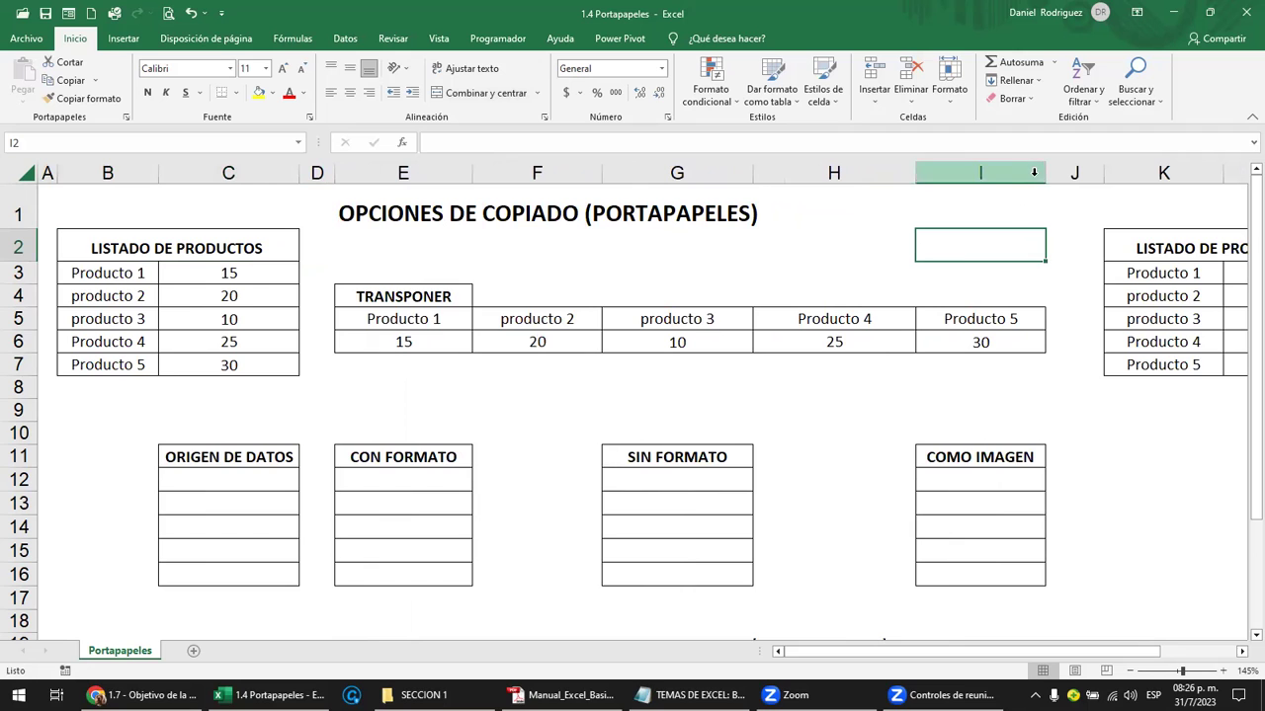
Copy the pasted K2:L7 product table and close the clipboard history pane
key(Right)
key(Right)
key(Right)
key(Right)
key(Right)
key(Left)
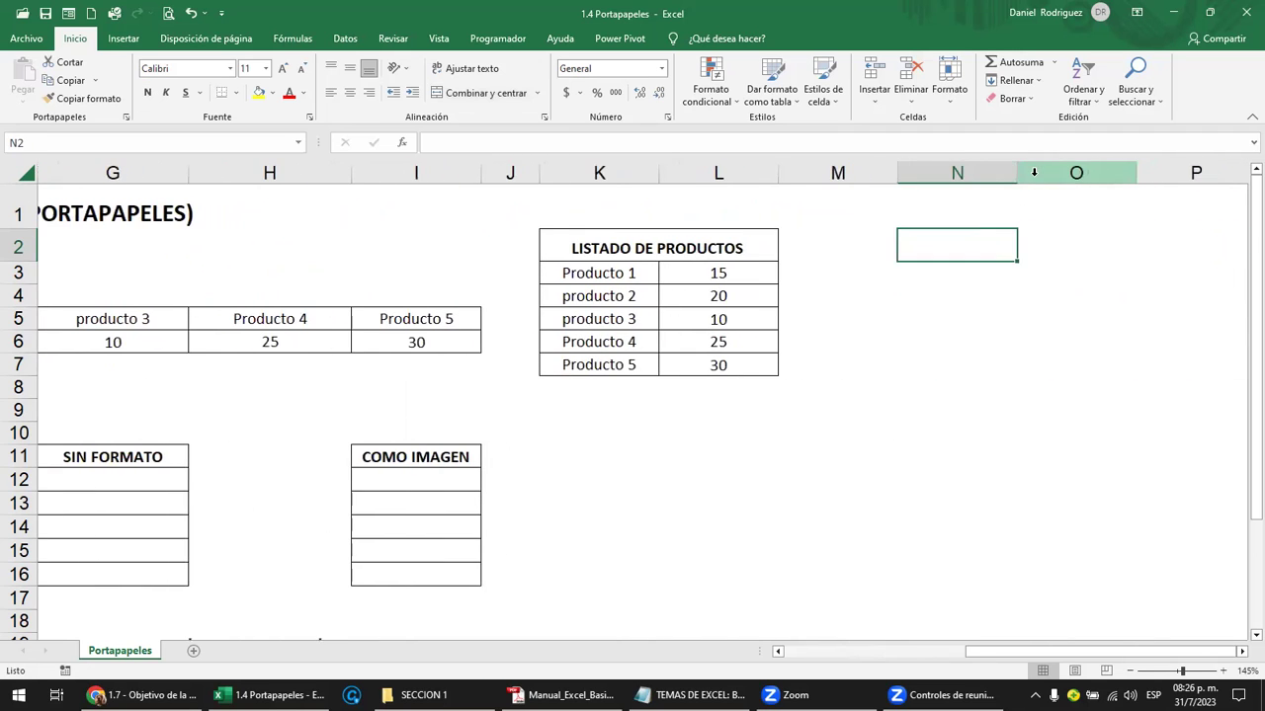
drag(635, 249, 657, 363)
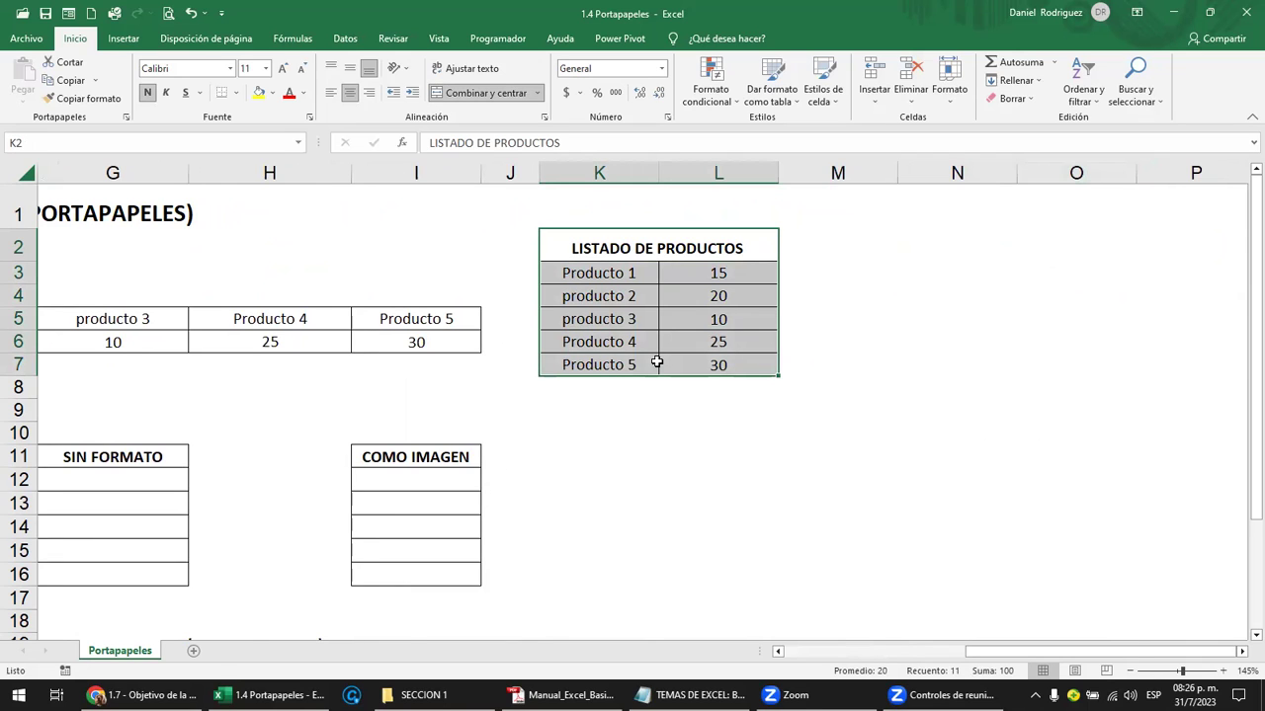
key(ctrl+c)
key(ctrl+c)
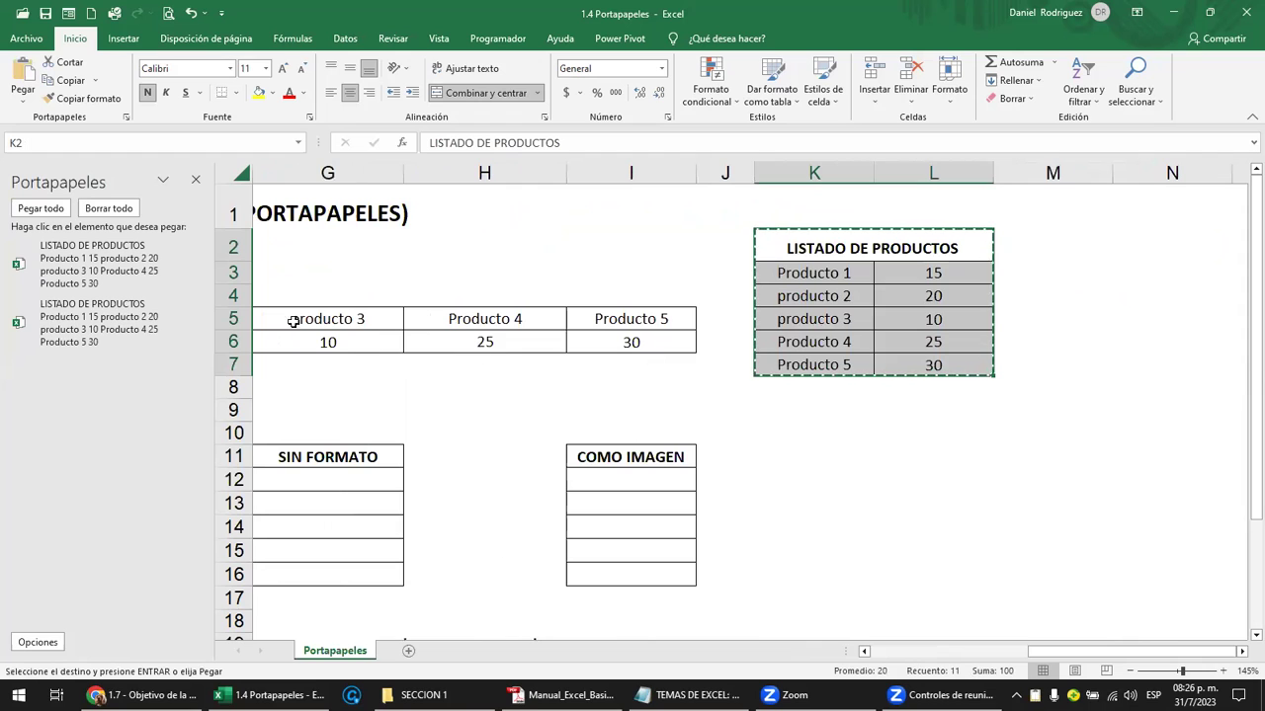
click(196, 179)
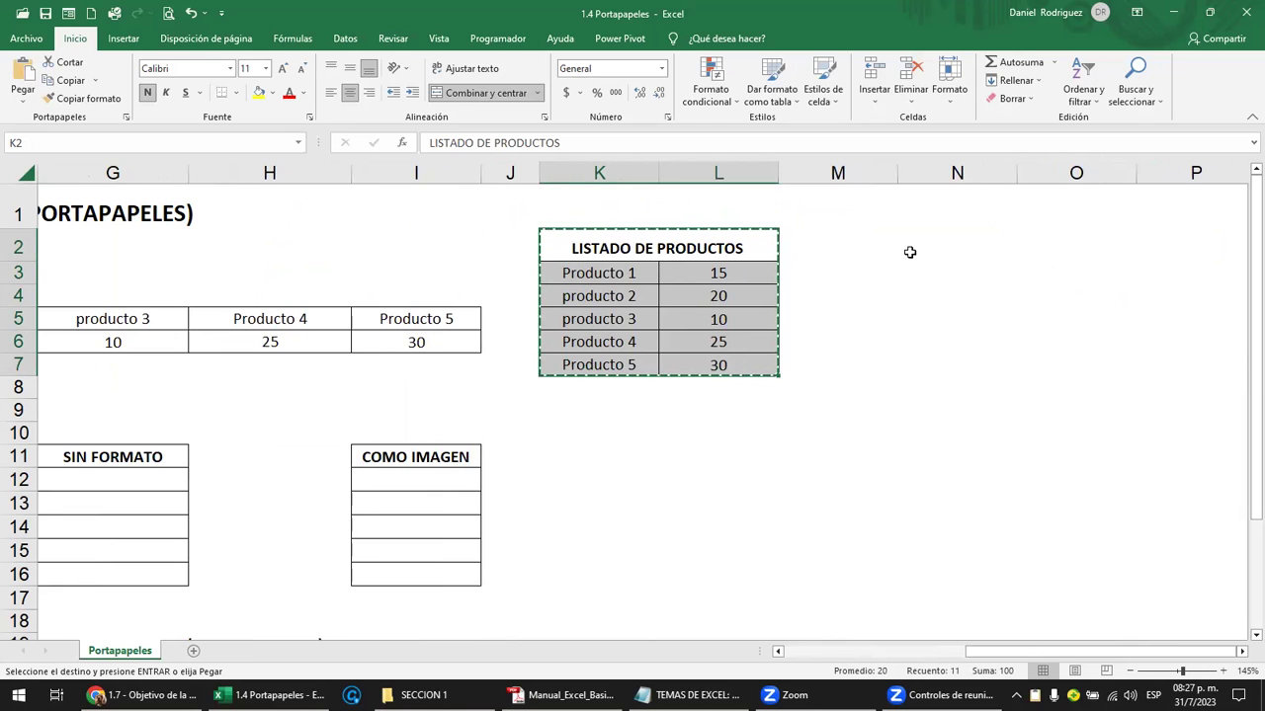
Paste the table at N2, undo it, and cancel the pending copy
click(936, 239)
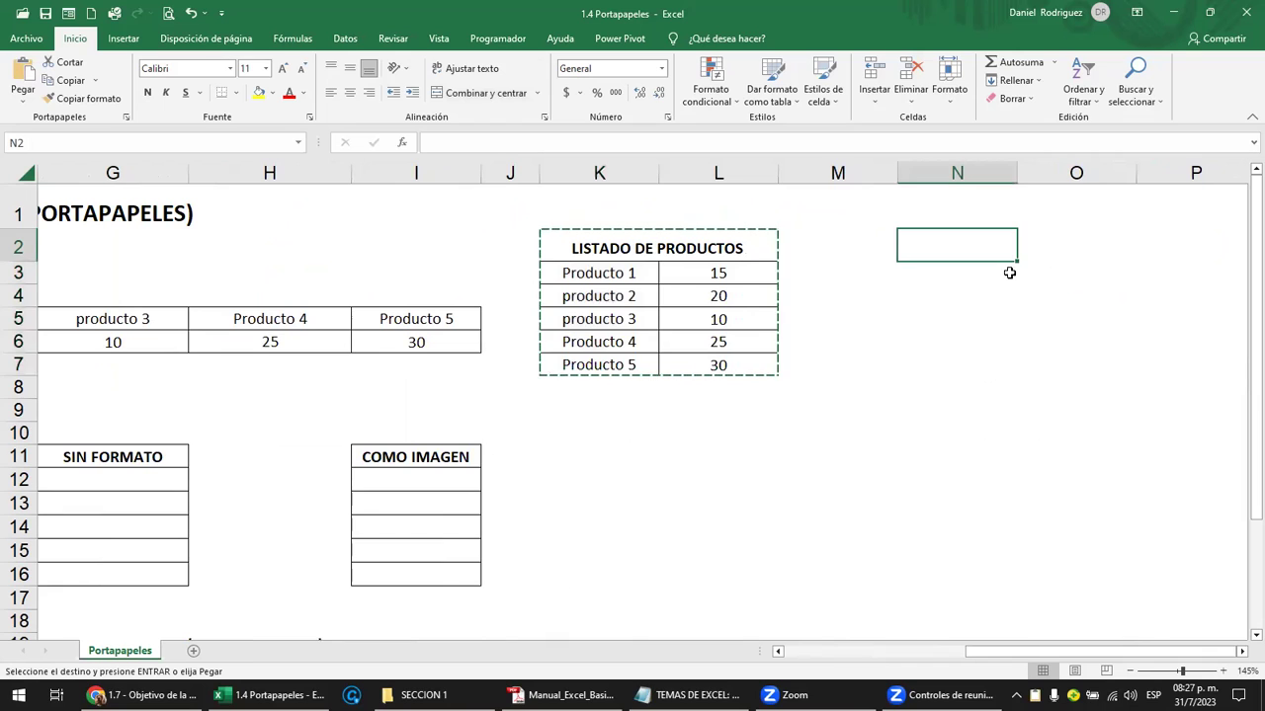
key(Return)
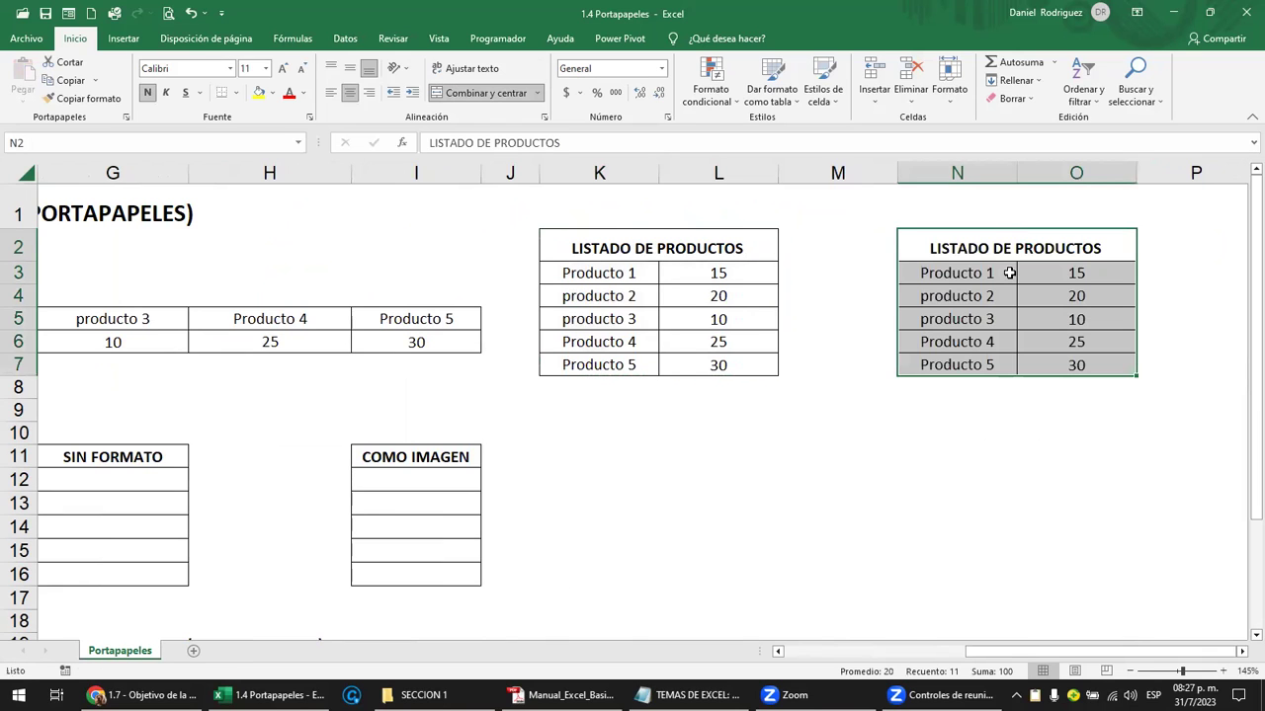
key(ctrl+z)
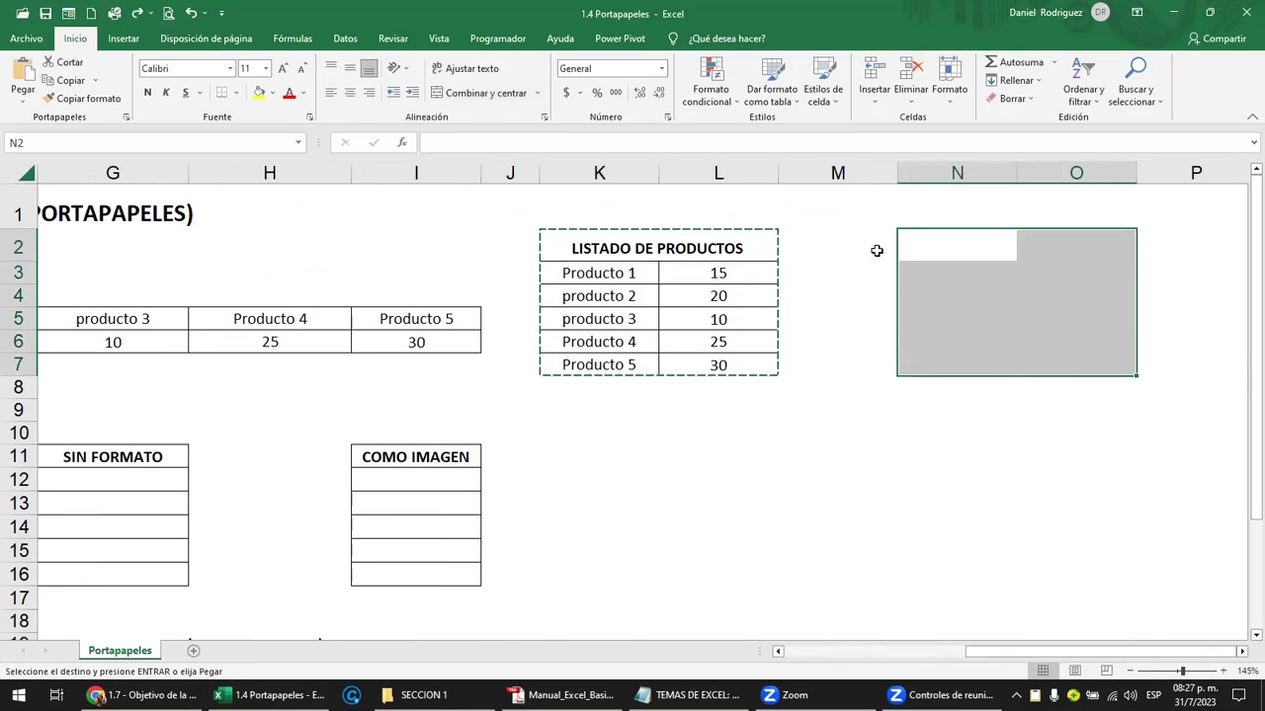
click(614, 244)
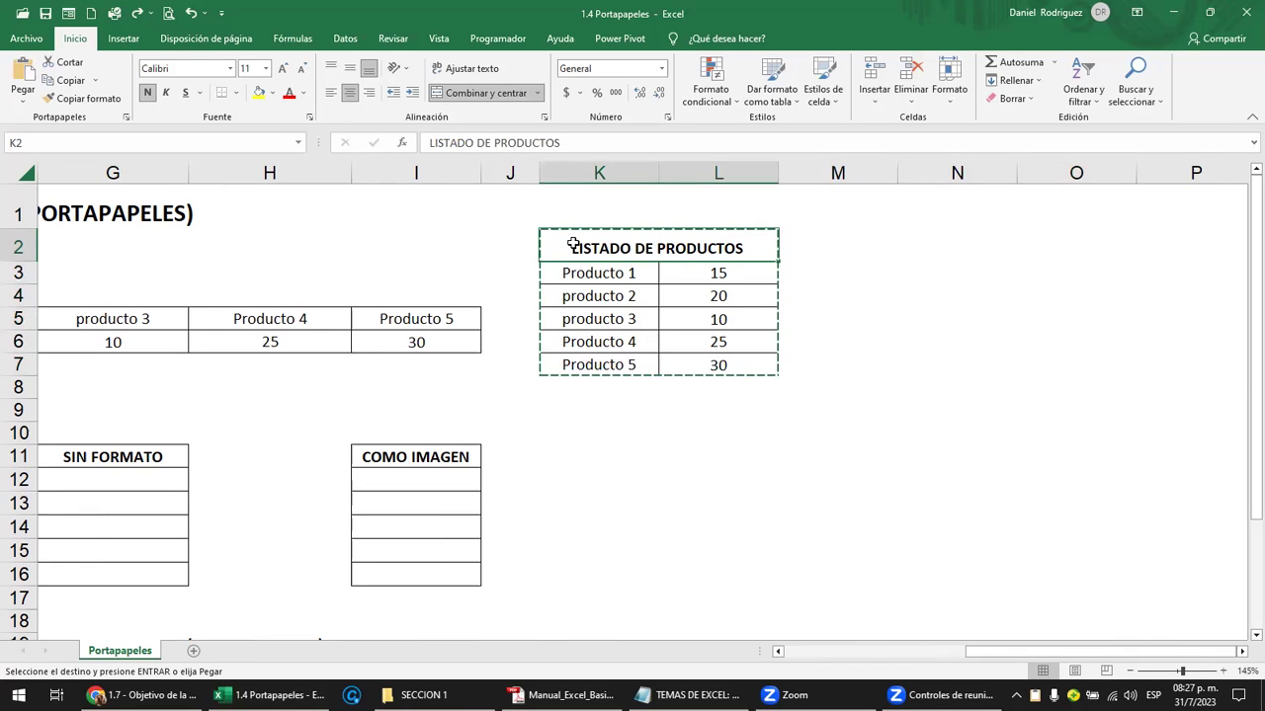
key(Escape)
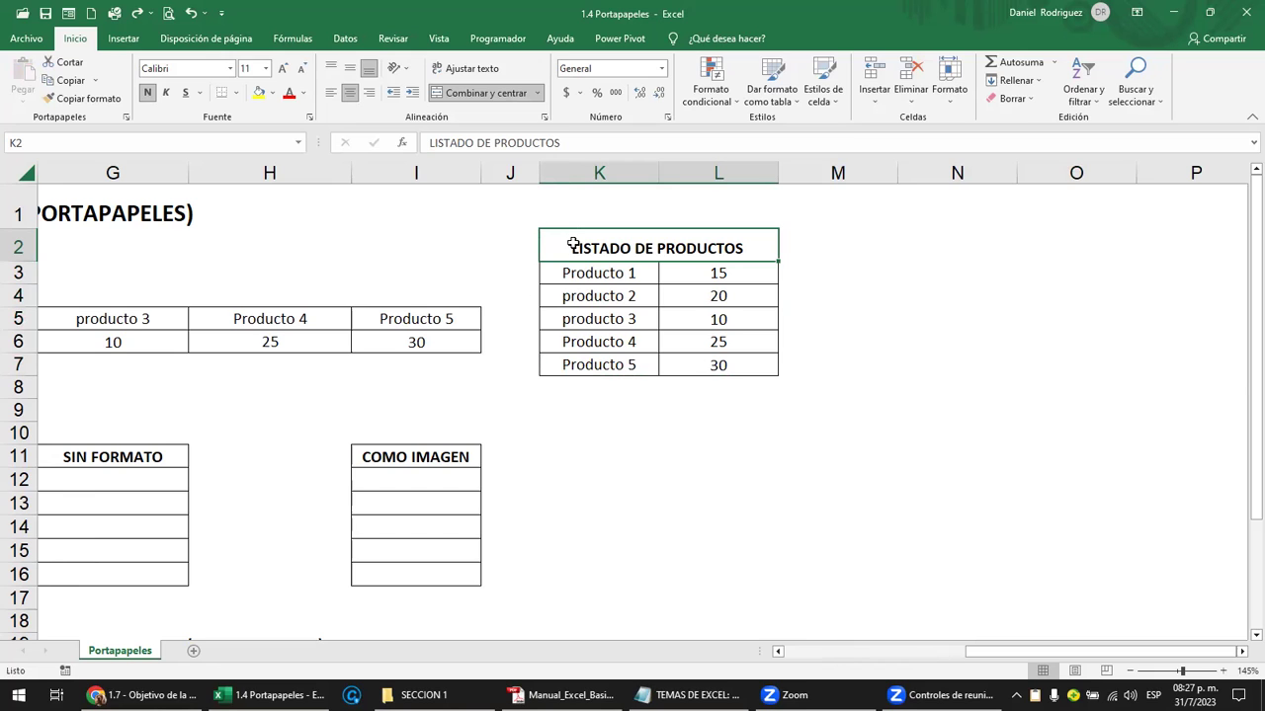
drag(607, 365, 761, 248)
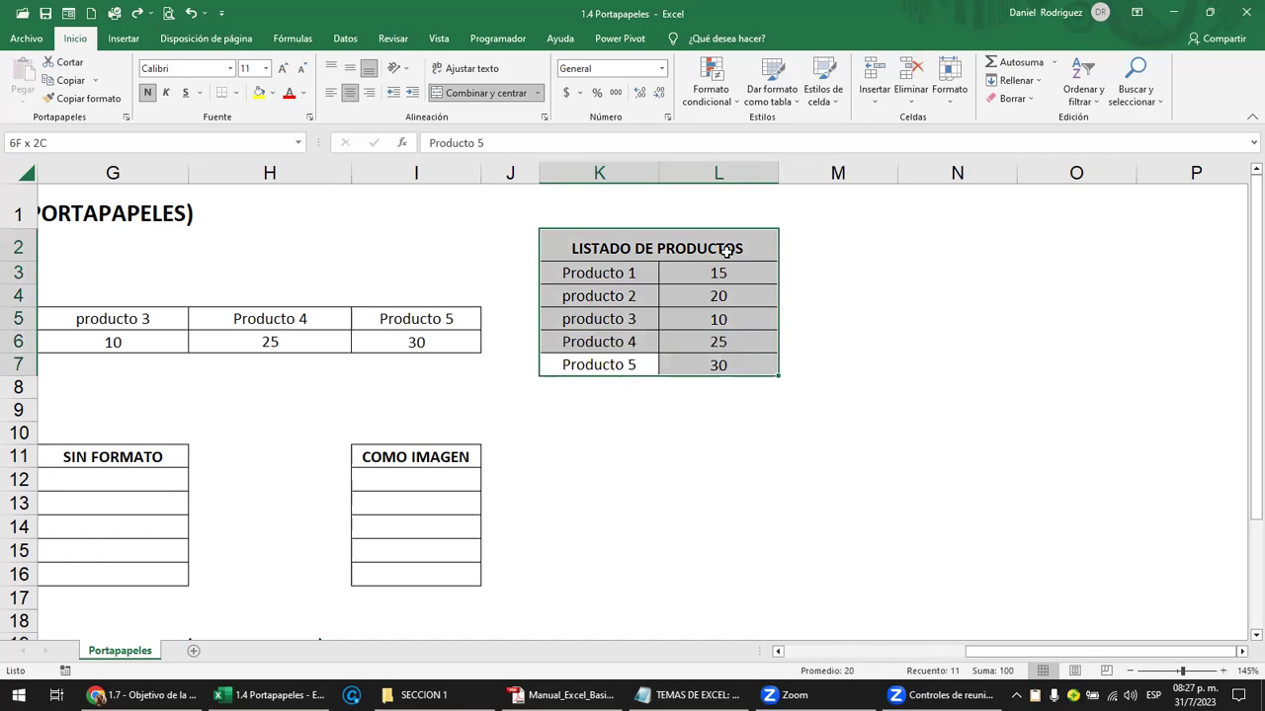
Copy K2:L7, paste it at N2, and undo the paste
click(860, 291)
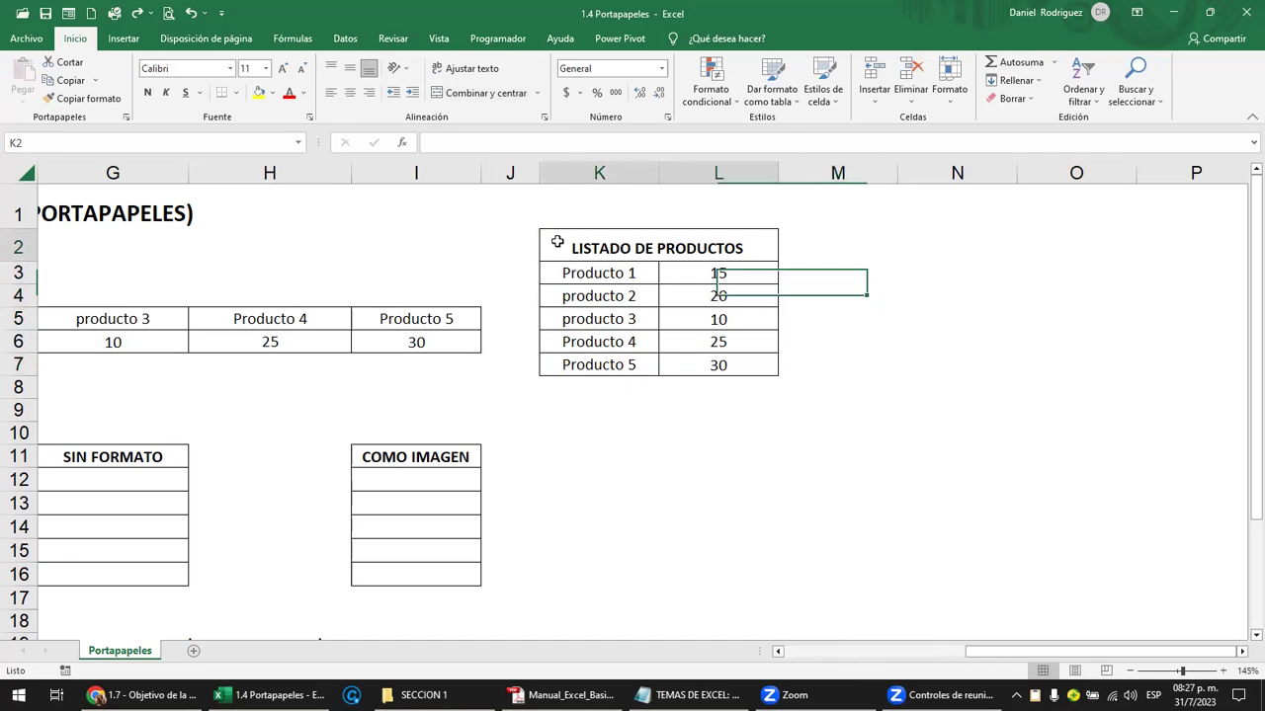
drag(557, 243, 693, 369)
click(726, 440)
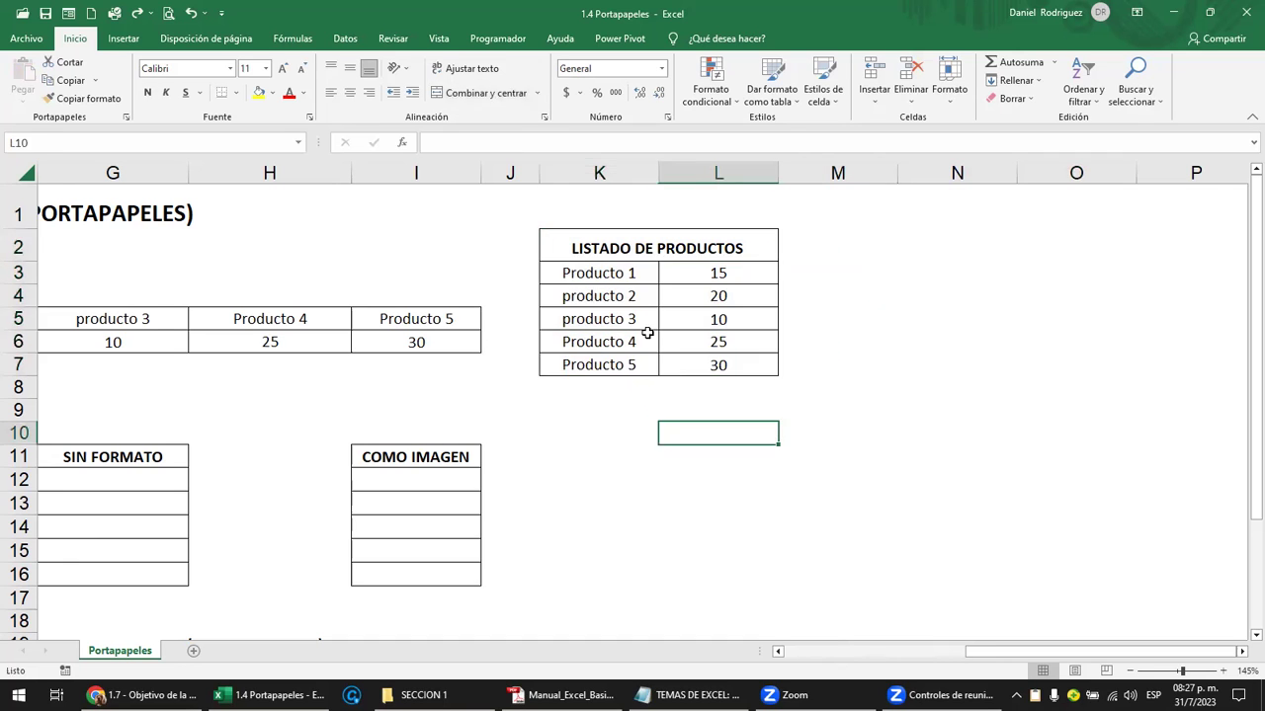
drag(590, 243, 703, 368)
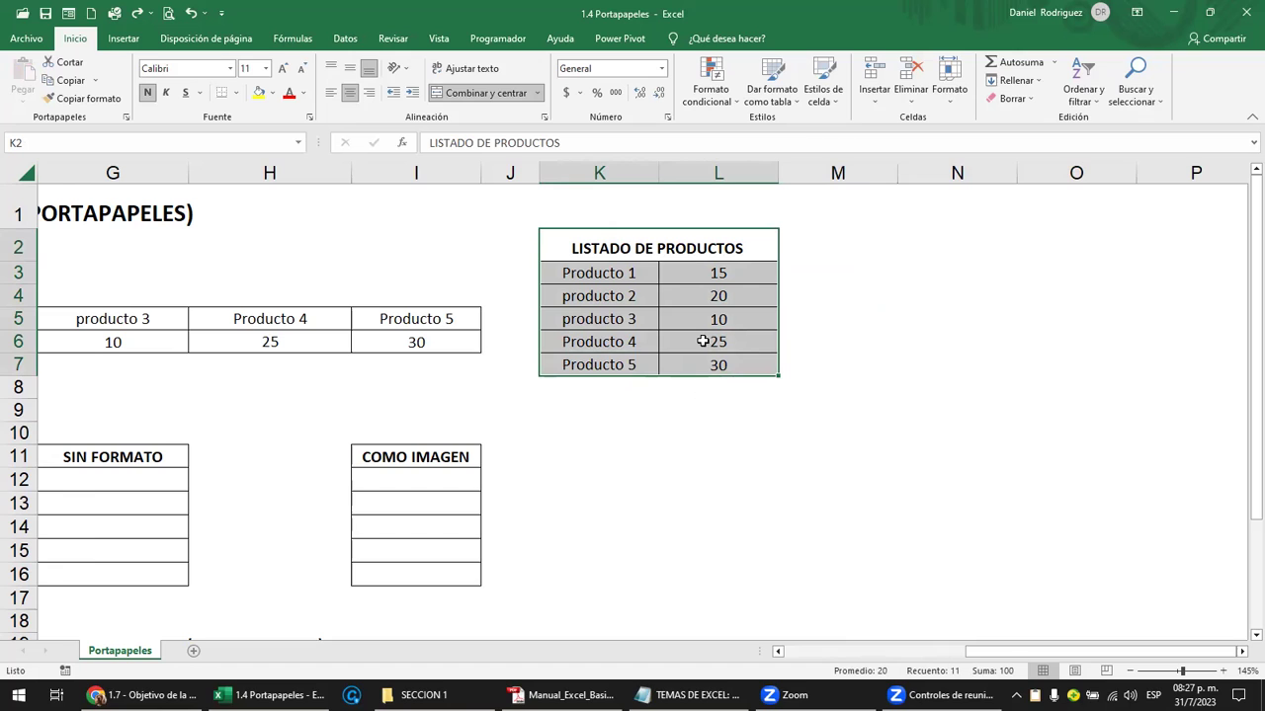
key(ctrl+c)
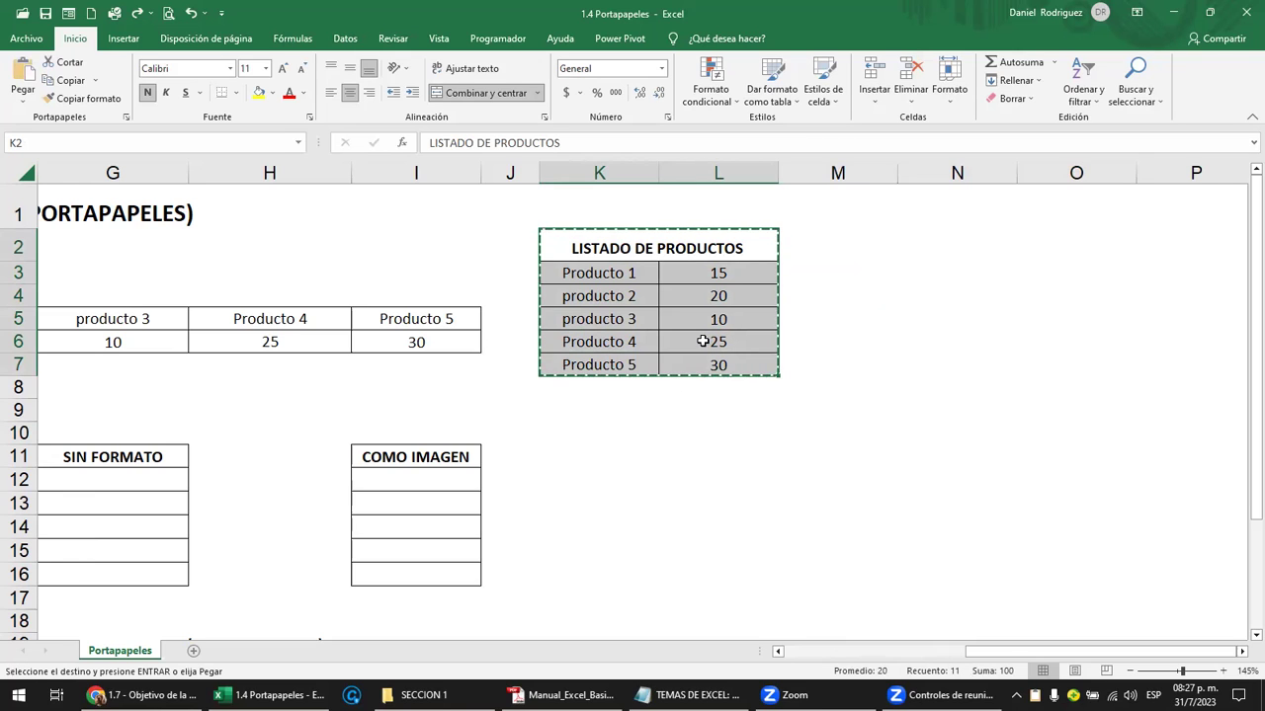
click(944, 244)
key(Return)
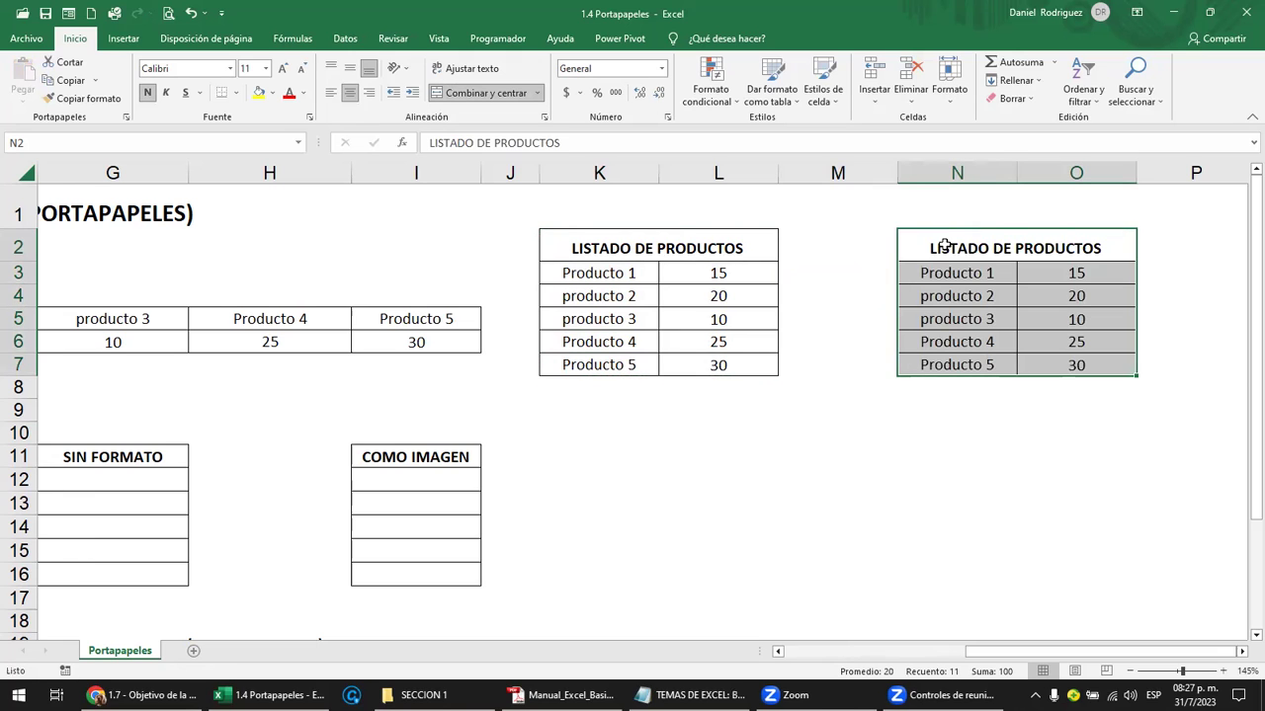
key(ctrl+z)
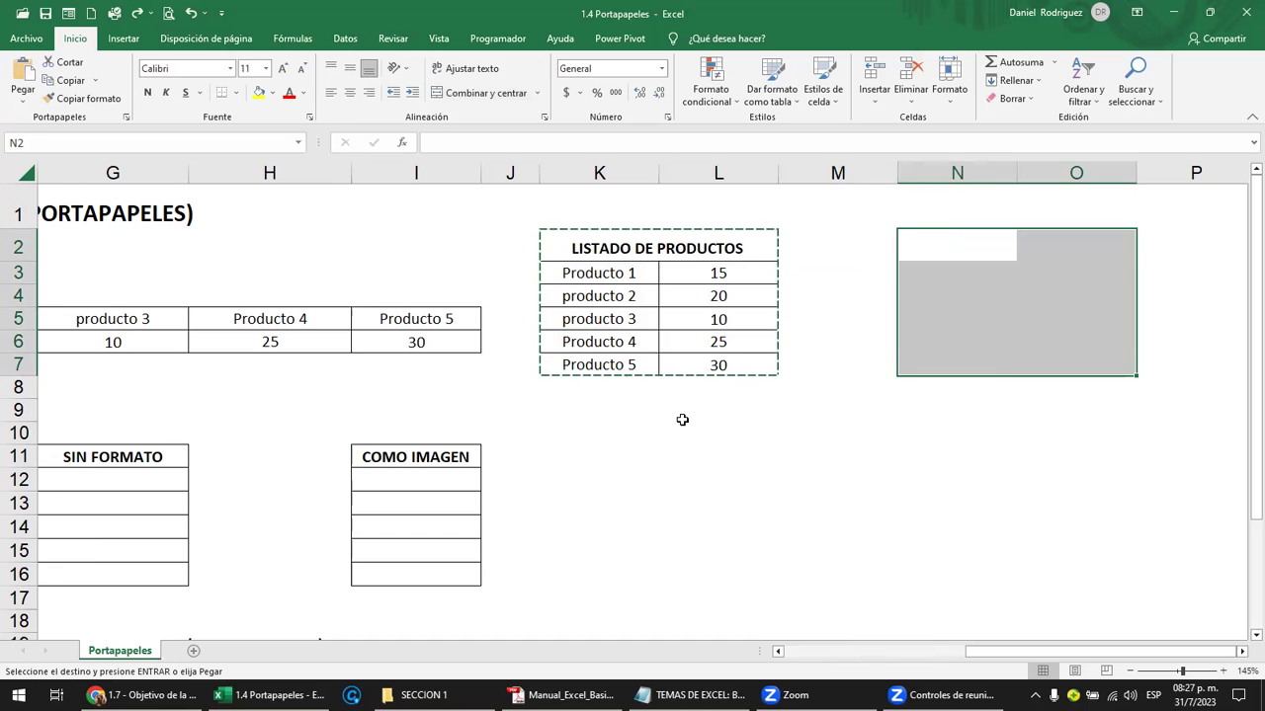
Cancel the copy, recopy the K2:L7 product table, and select N2
click(681, 418)
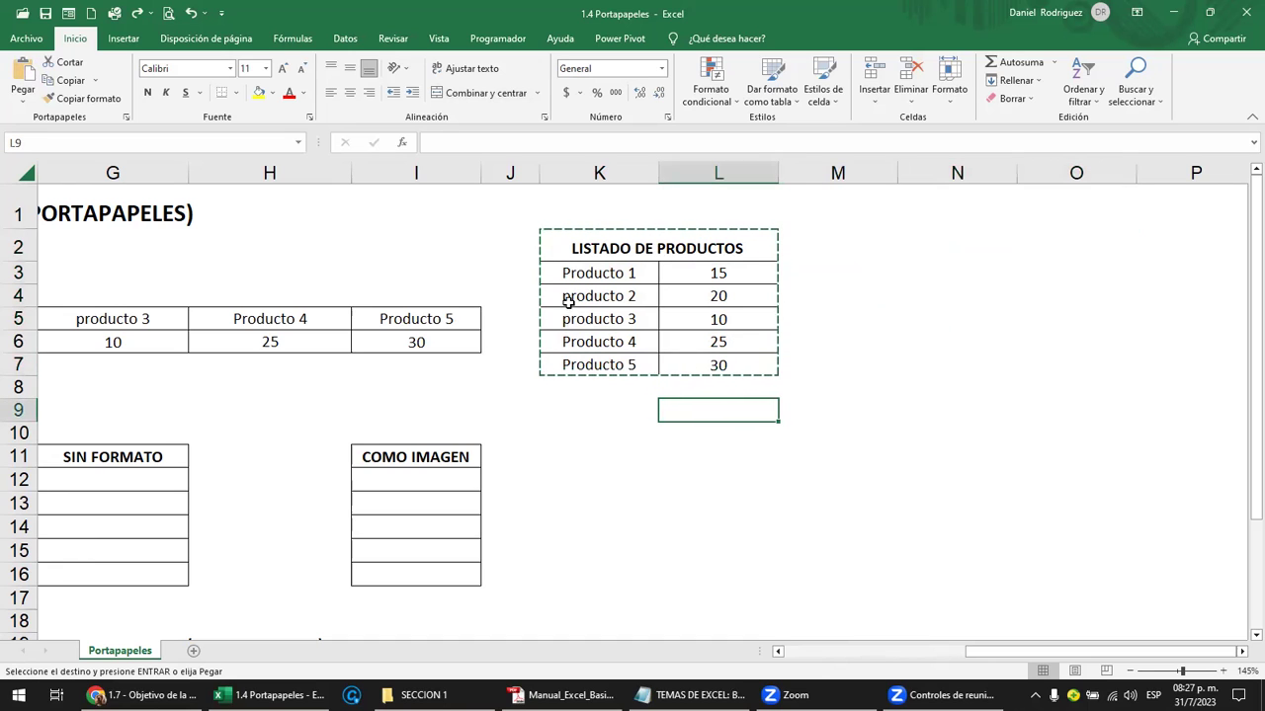
key(Escape)
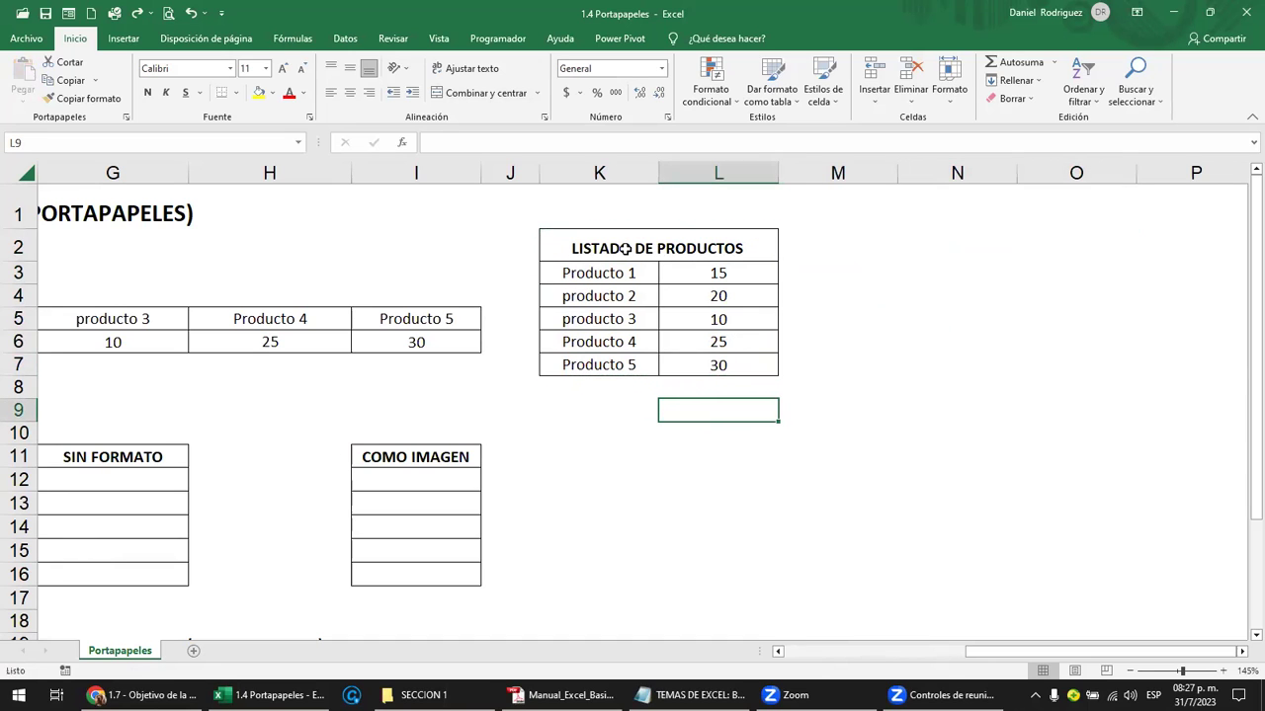
click(611, 246)
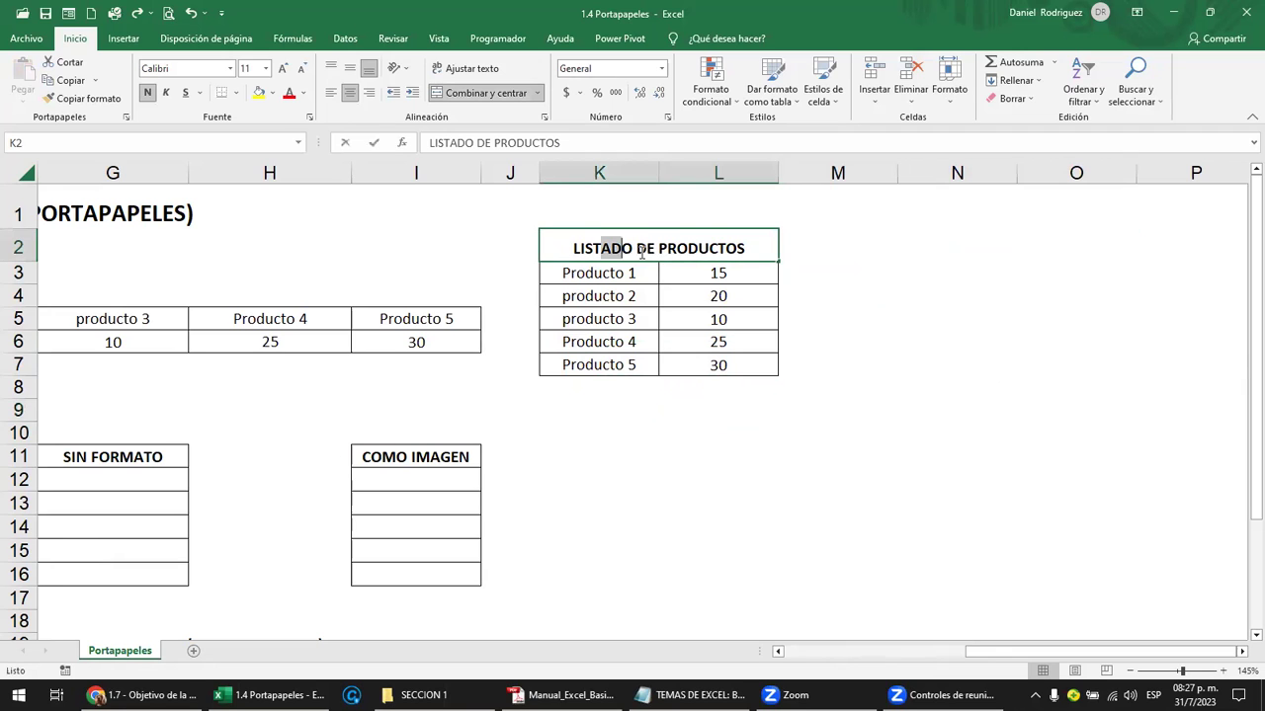
click(718, 456)
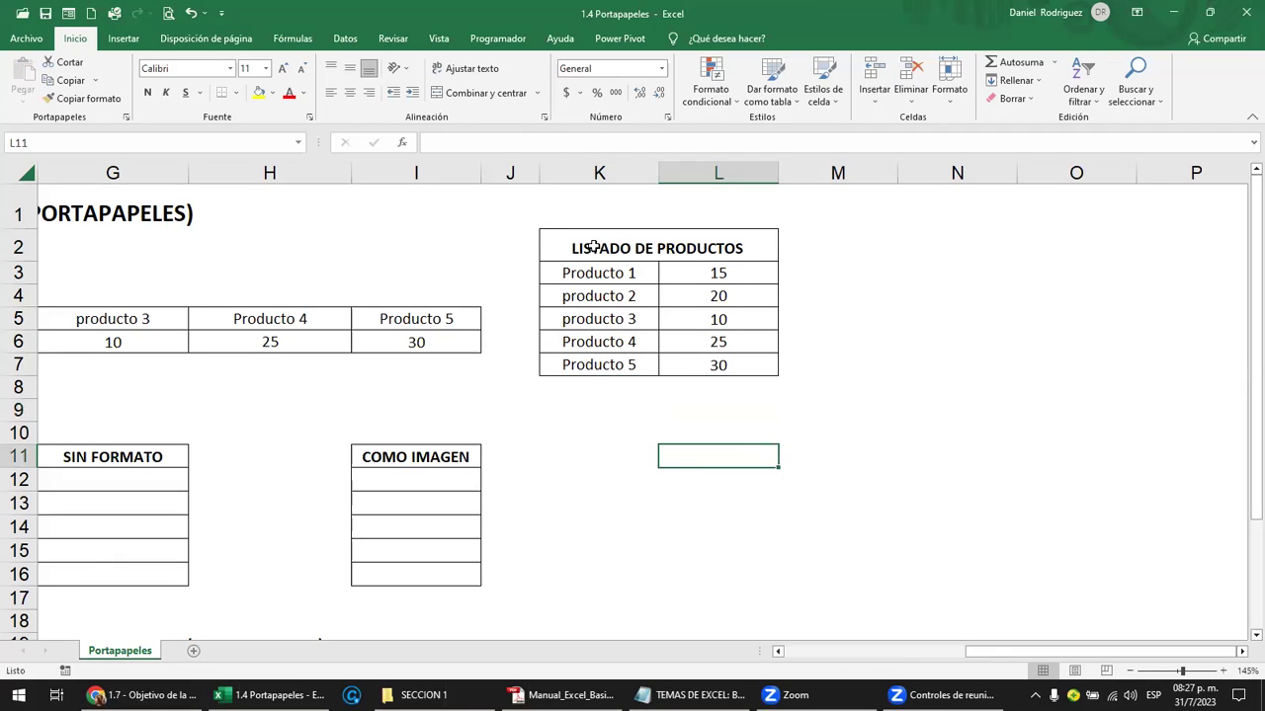
drag(613, 249, 691, 368)
key(ctrl+c)
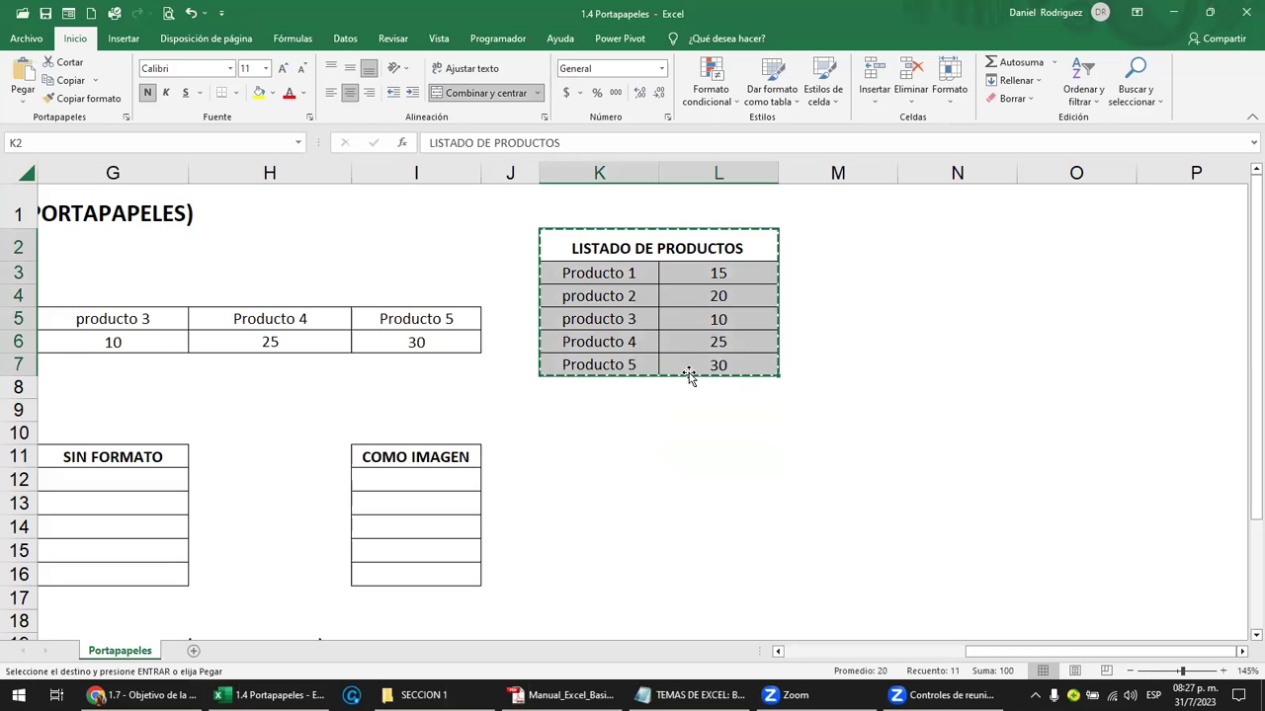
click(924, 246)
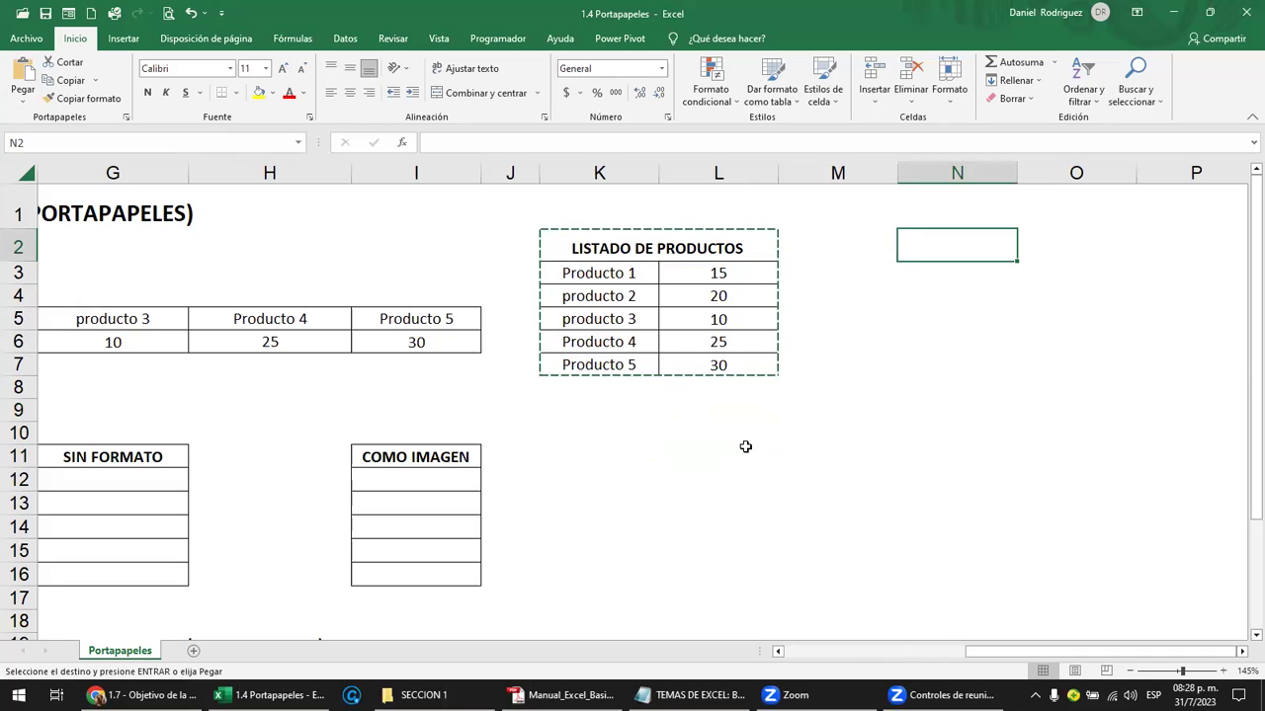
Paste the table at N2 with Ctrl+V, then undo and cancel the copy
key(ctrl+v)
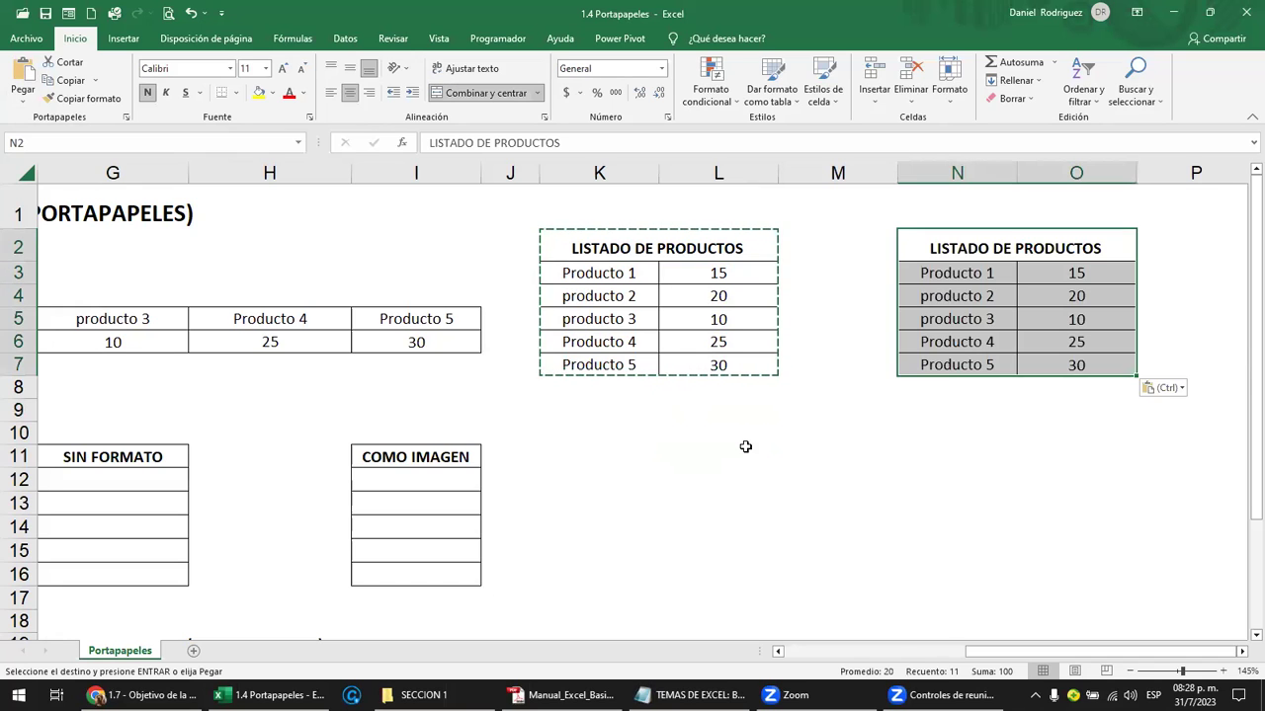
click(942, 431)
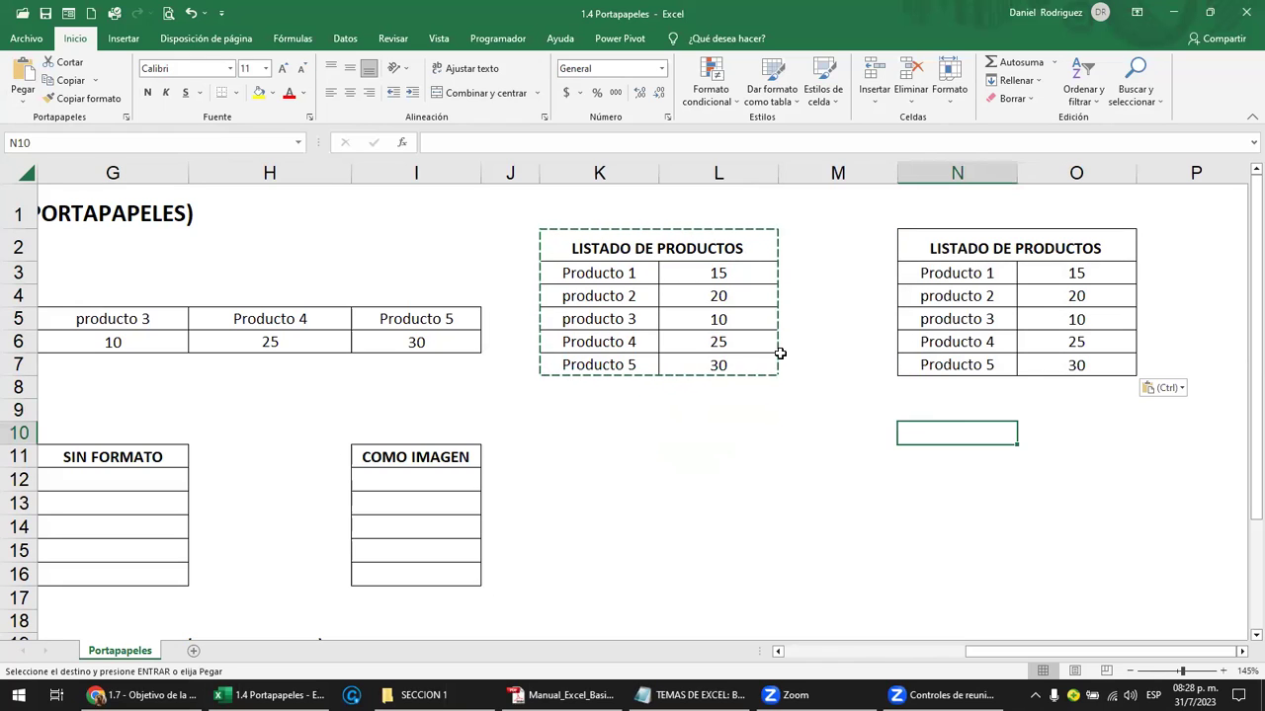
key(Escape)
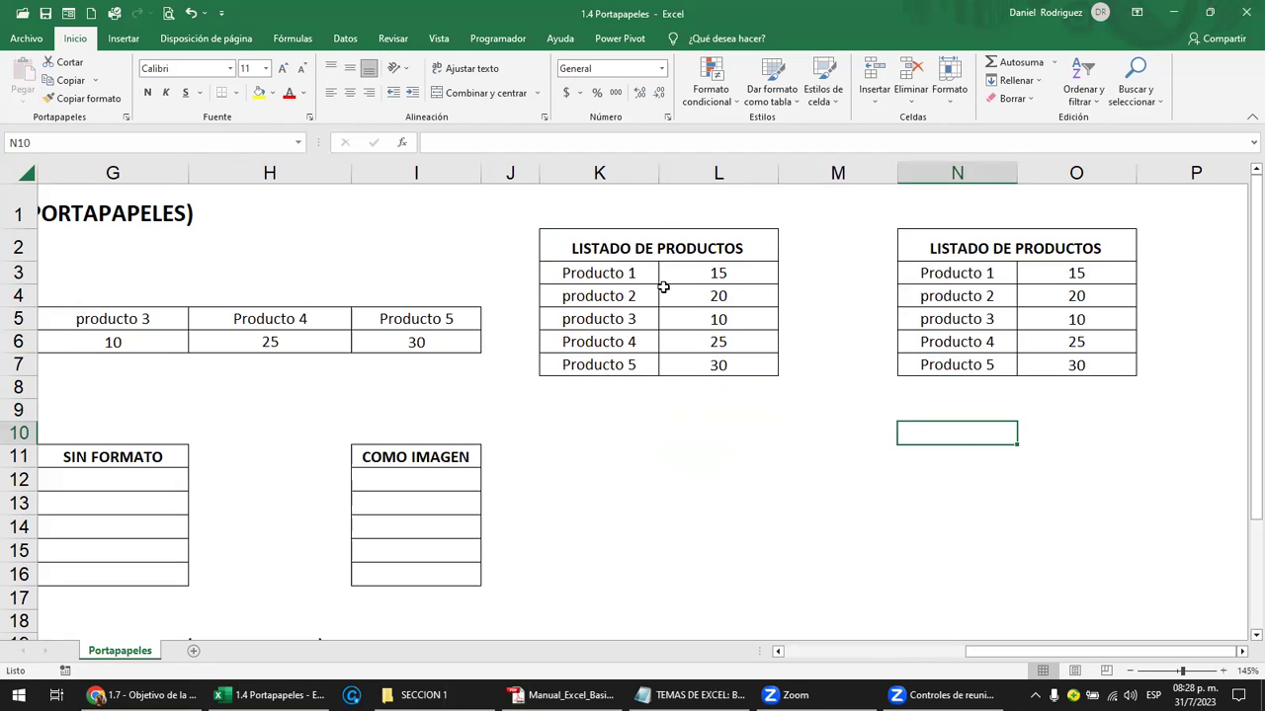
key(ctrl+z)
click(692, 431)
key(Escape)
Recopy K2:L7 and paste it with Pegar at N2 and N10
mouse_move(578, 258)
mouse_down()
mouse_move(698, 339)
mouse_move(706, 364)
mouse_up()
key(ctrl+c)
click(941, 249)
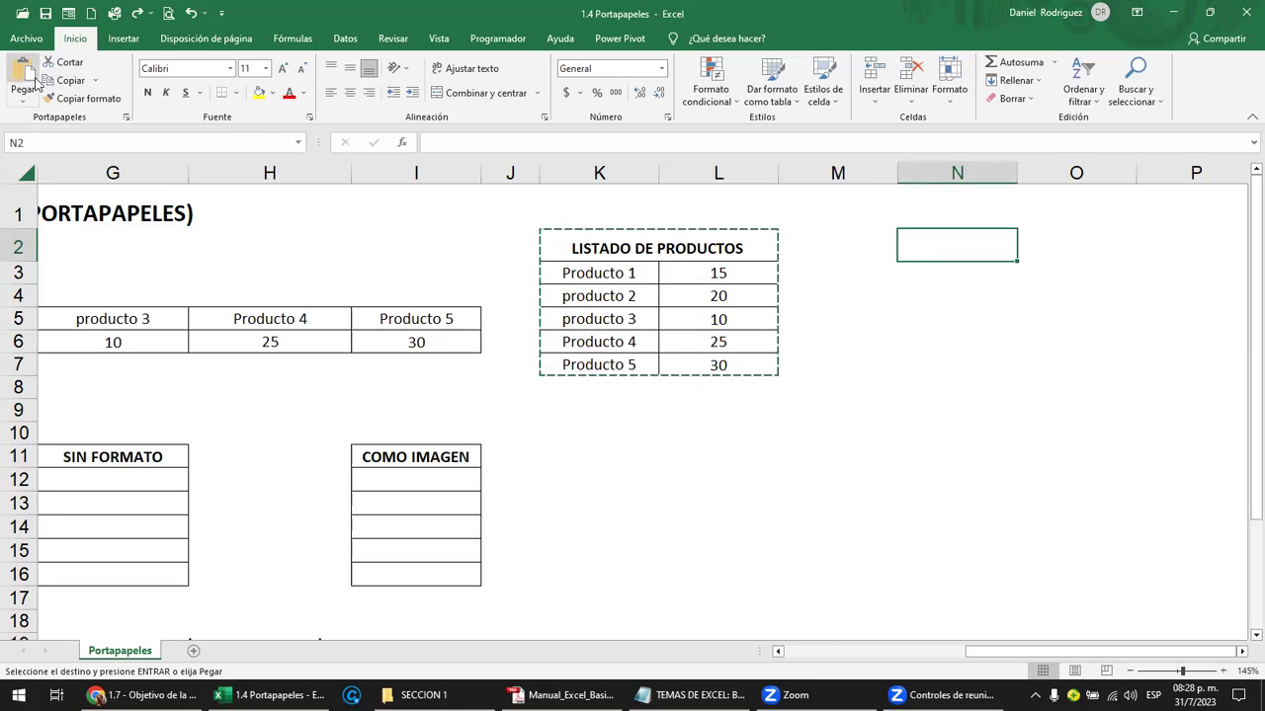
click(28, 86)
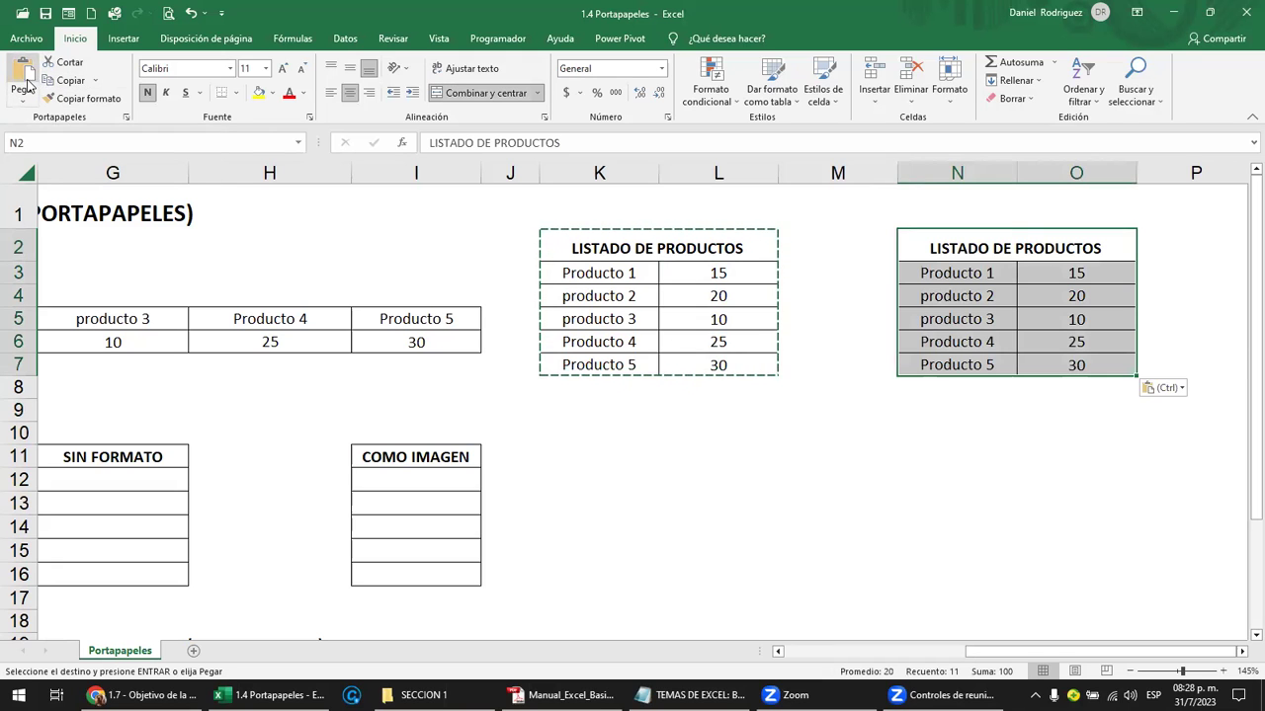
click(944, 434)
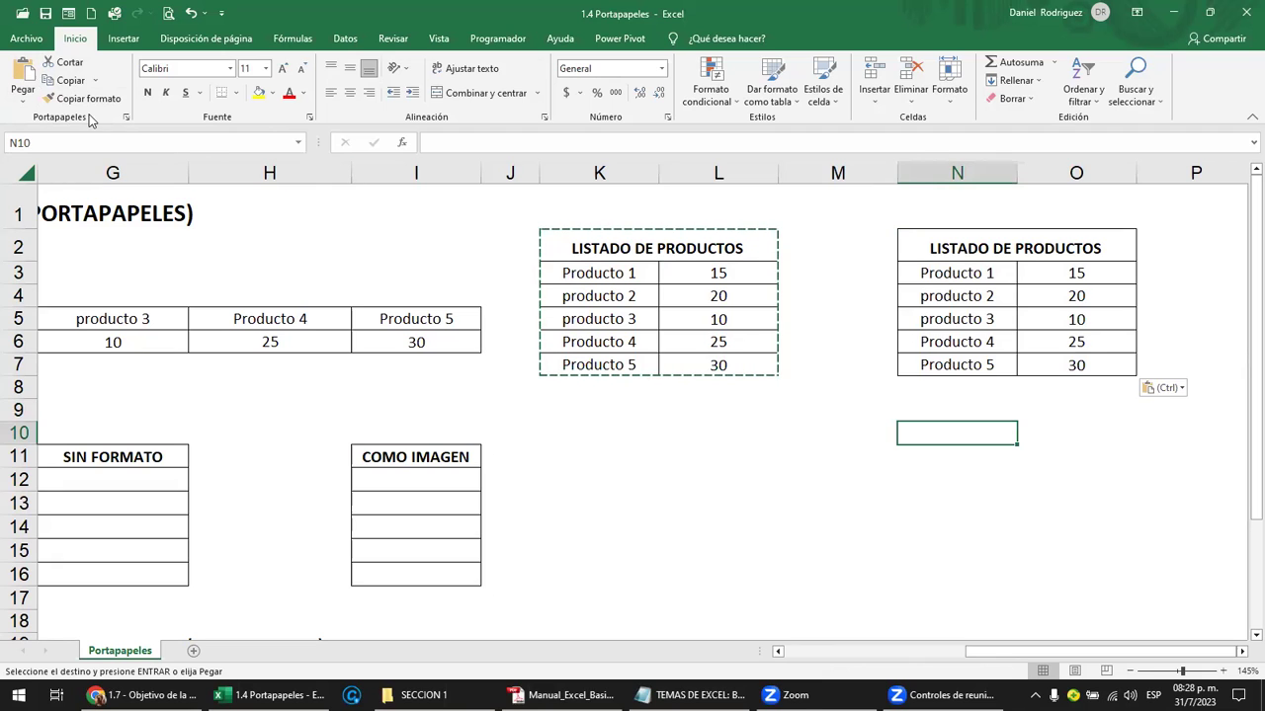
click(28, 87)
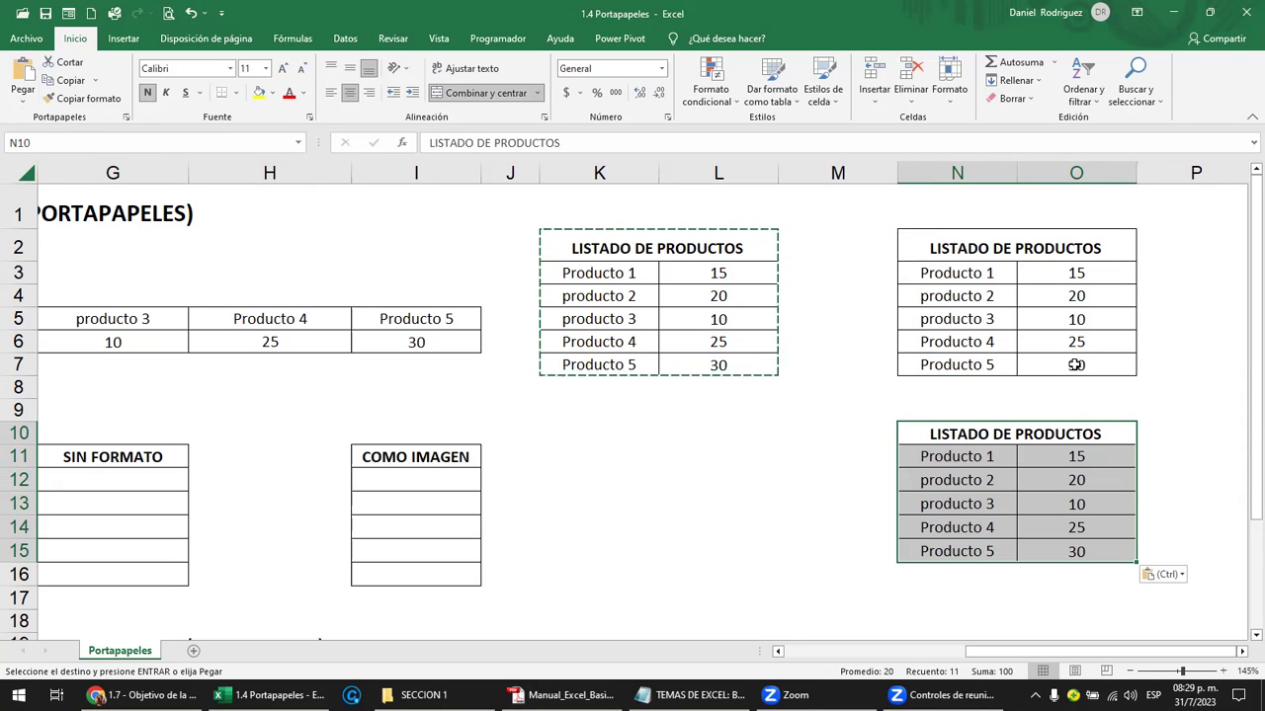
Paste the copied product table at K11, then undo the paste
click(633, 450)
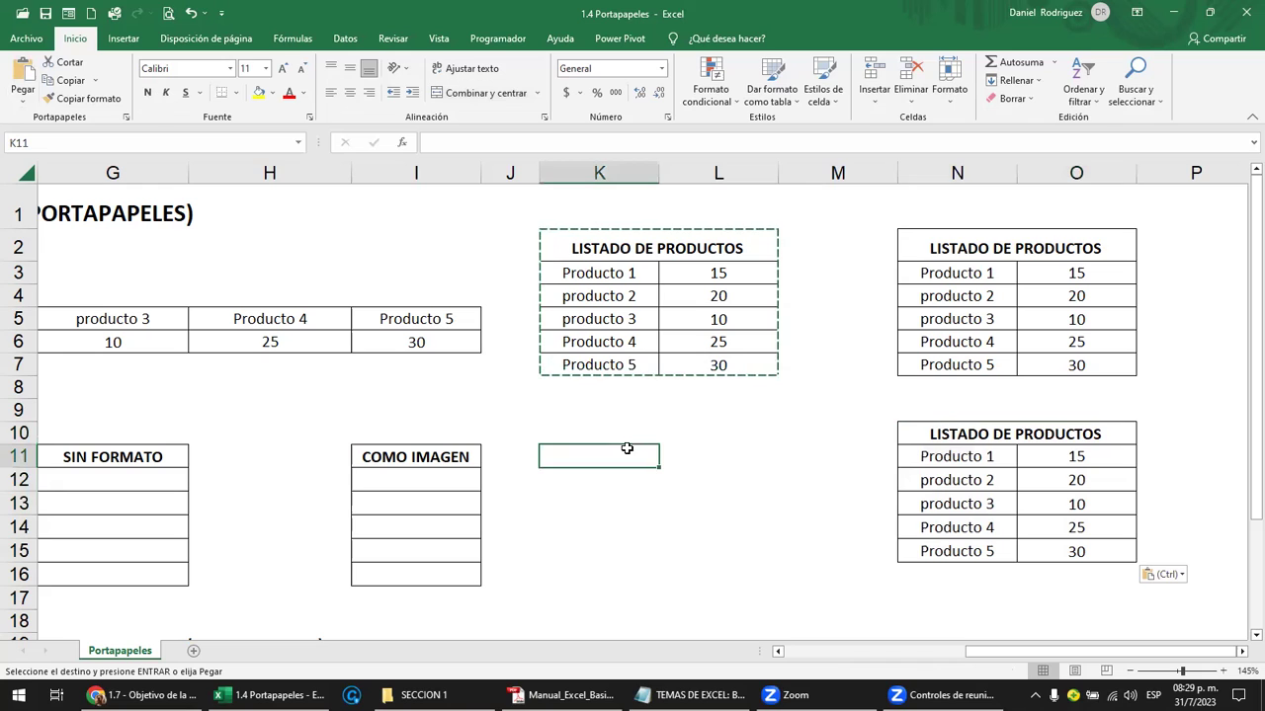
click(22, 83)
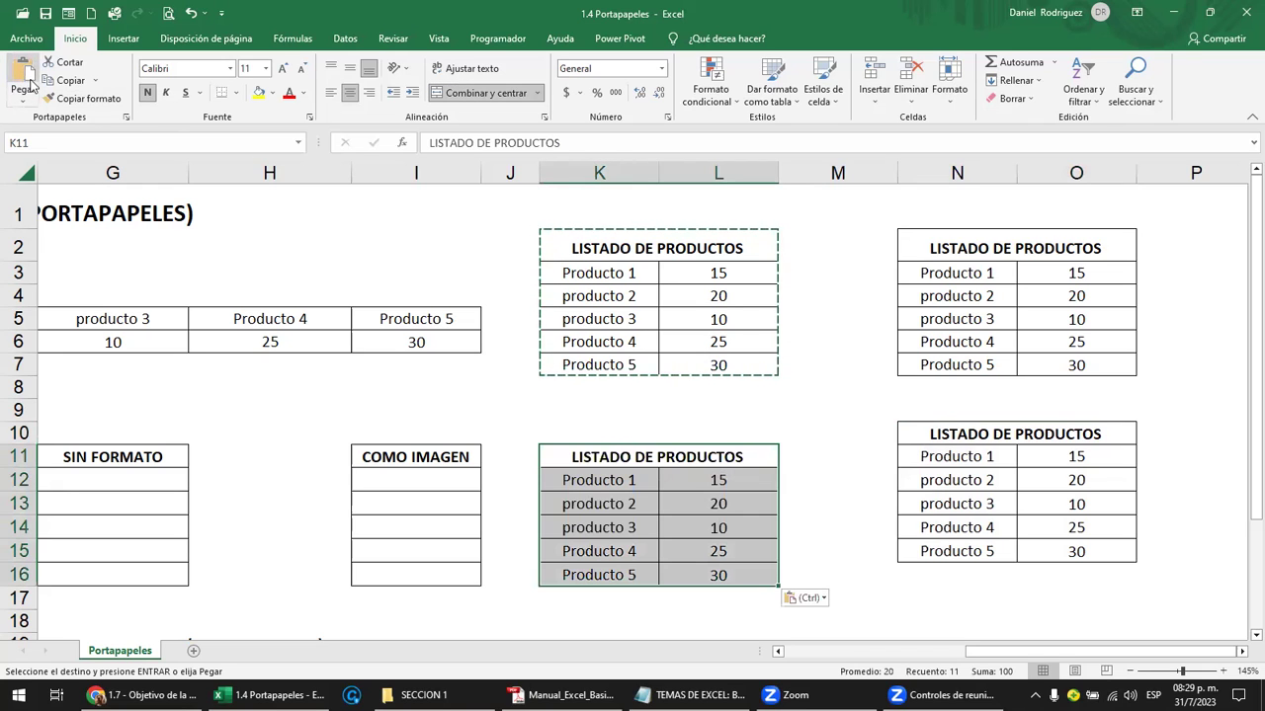
key(ctrl+z)
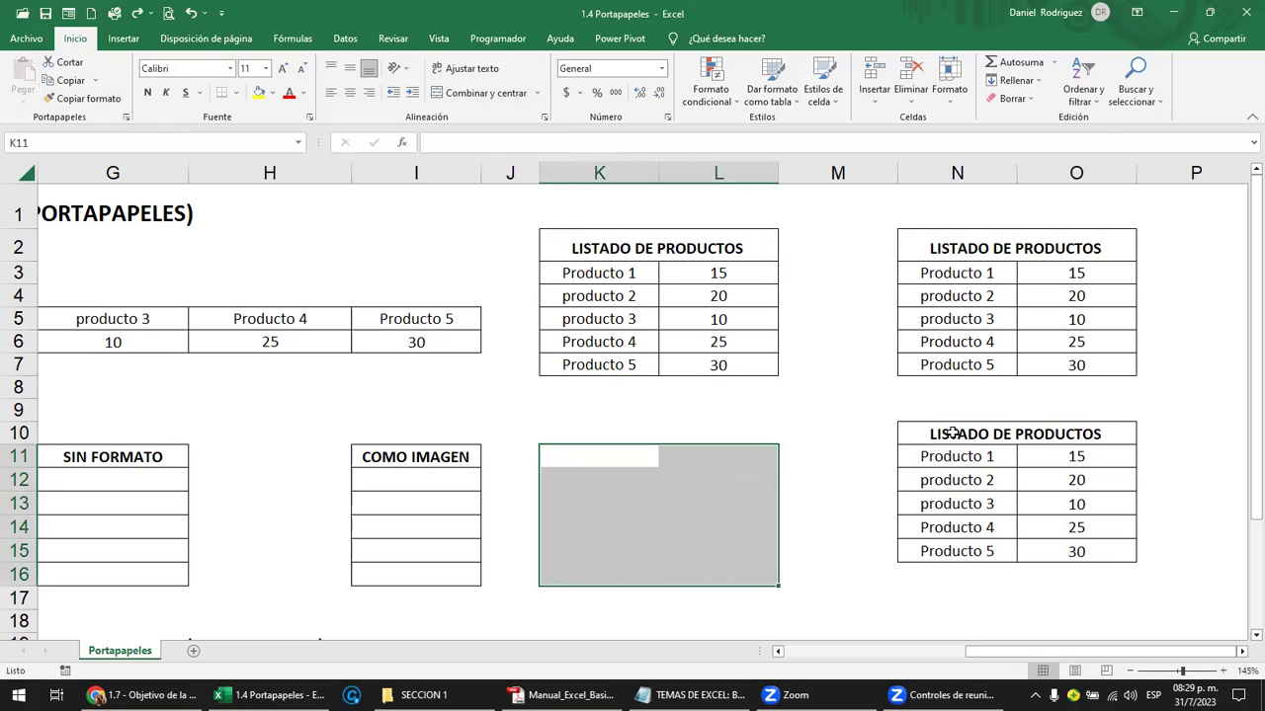
Fully clear the lower table copy at N10:O15 with Borrar todo, removing contents and borders
drag(953, 435, 1073, 548)
key(Delete)
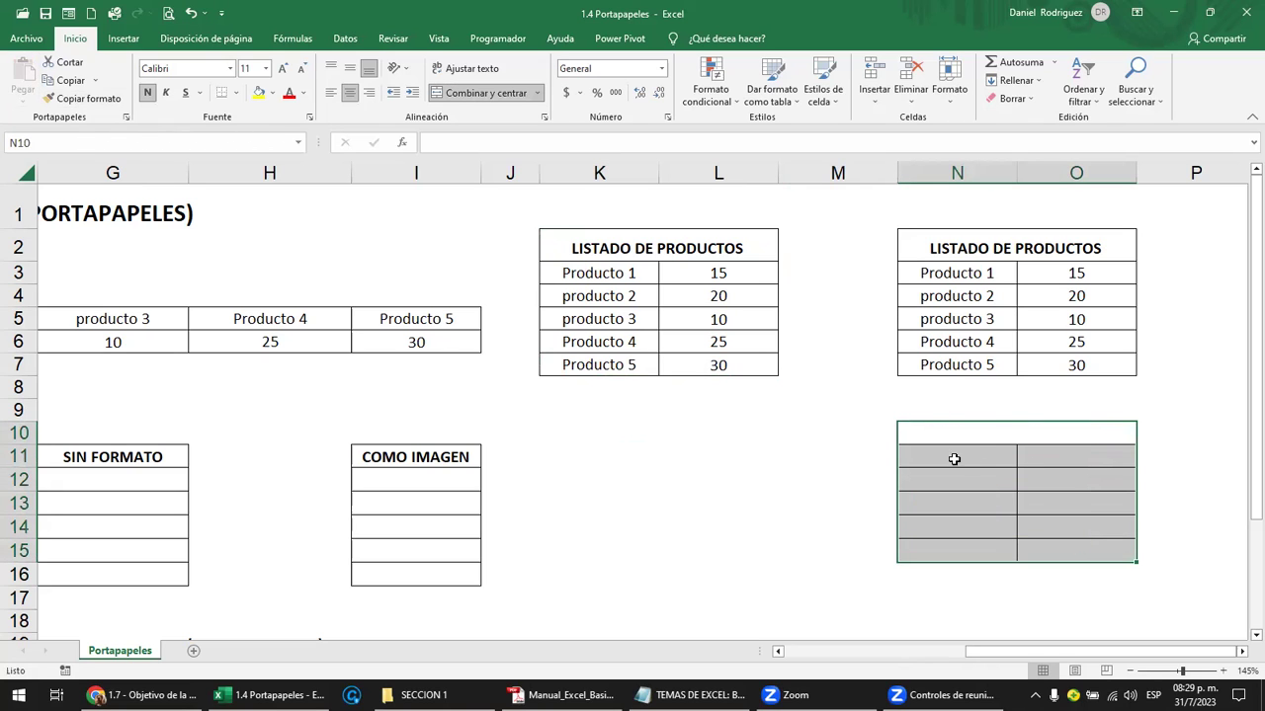
click(874, 453)
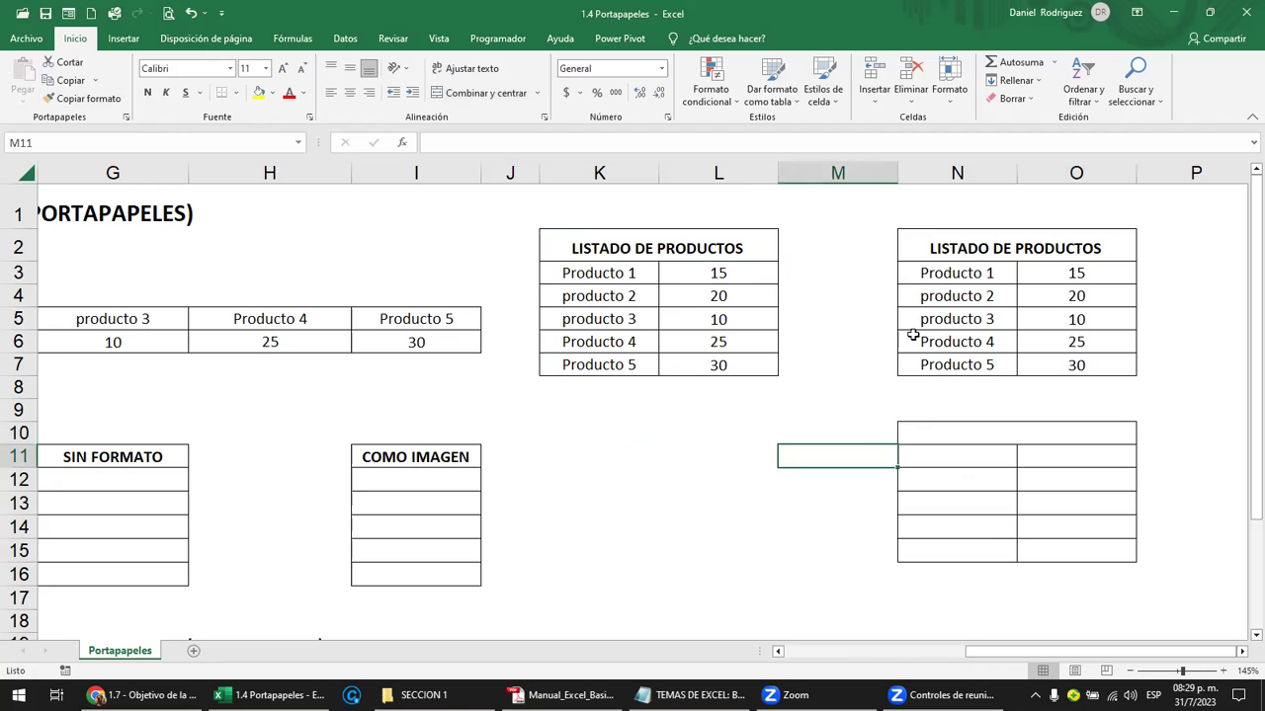
drag(931, 437, 1042, 550)
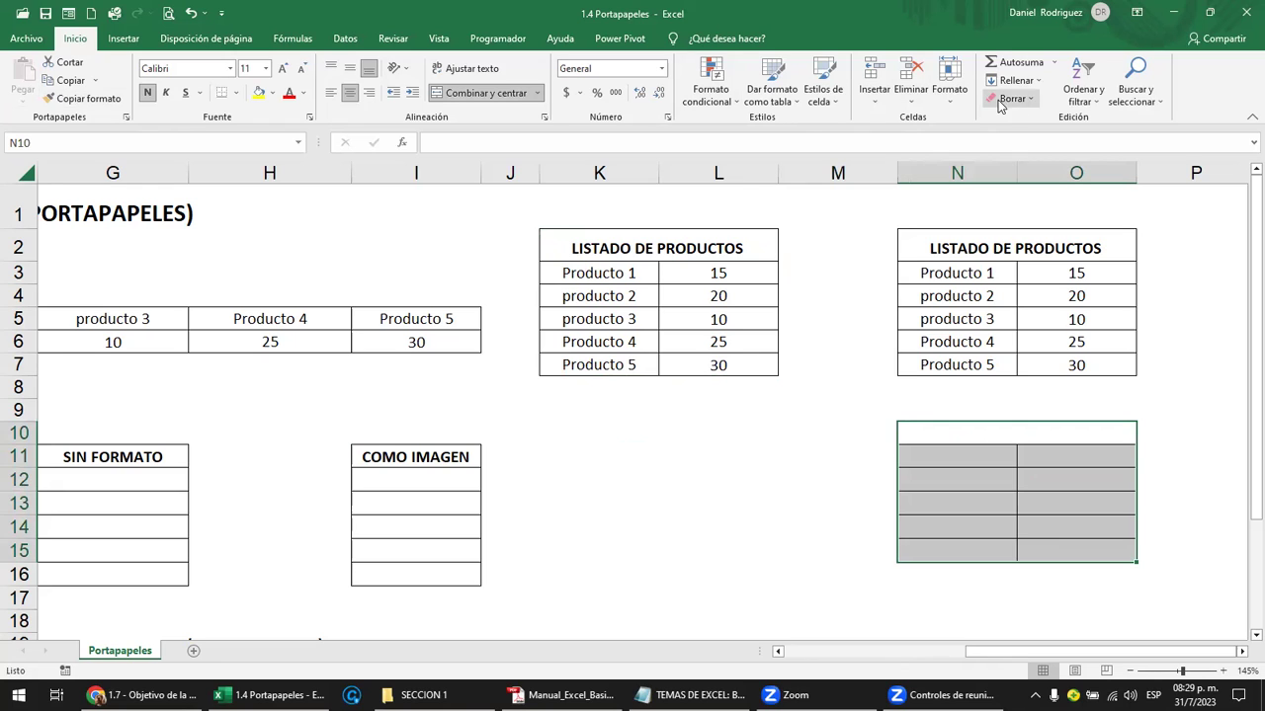
click(1035, 103)
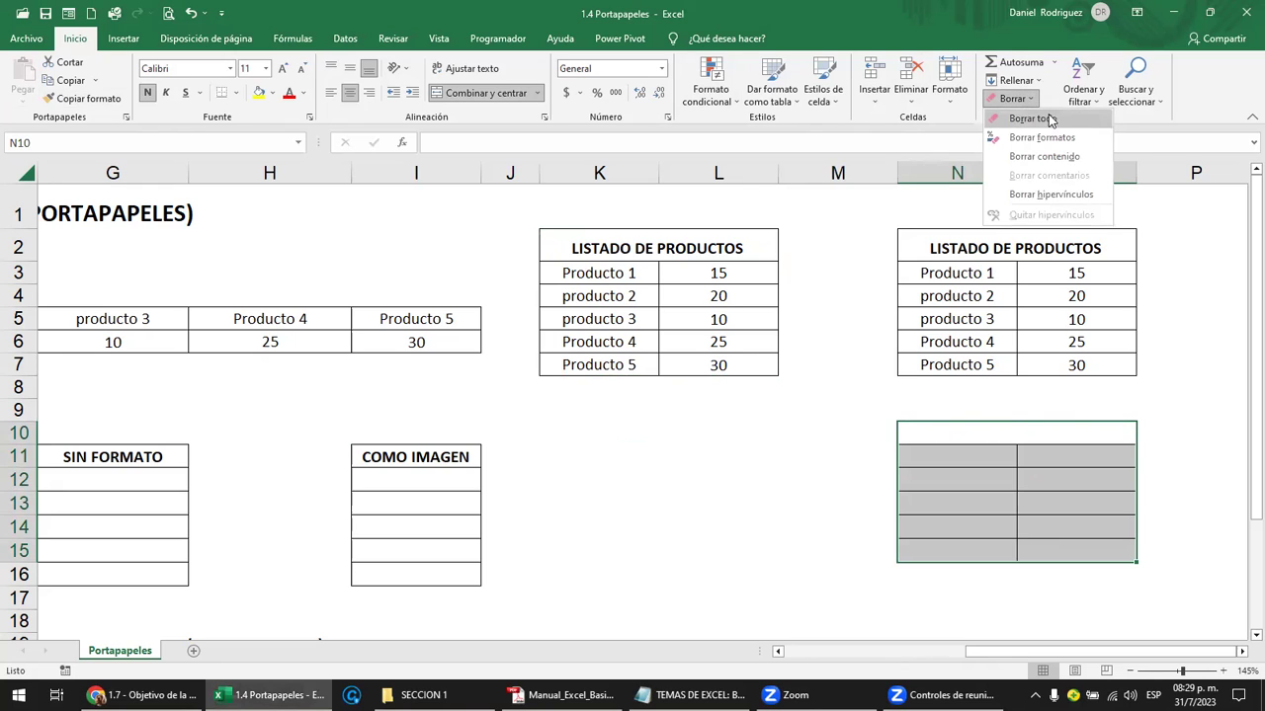
click(1047, 118)
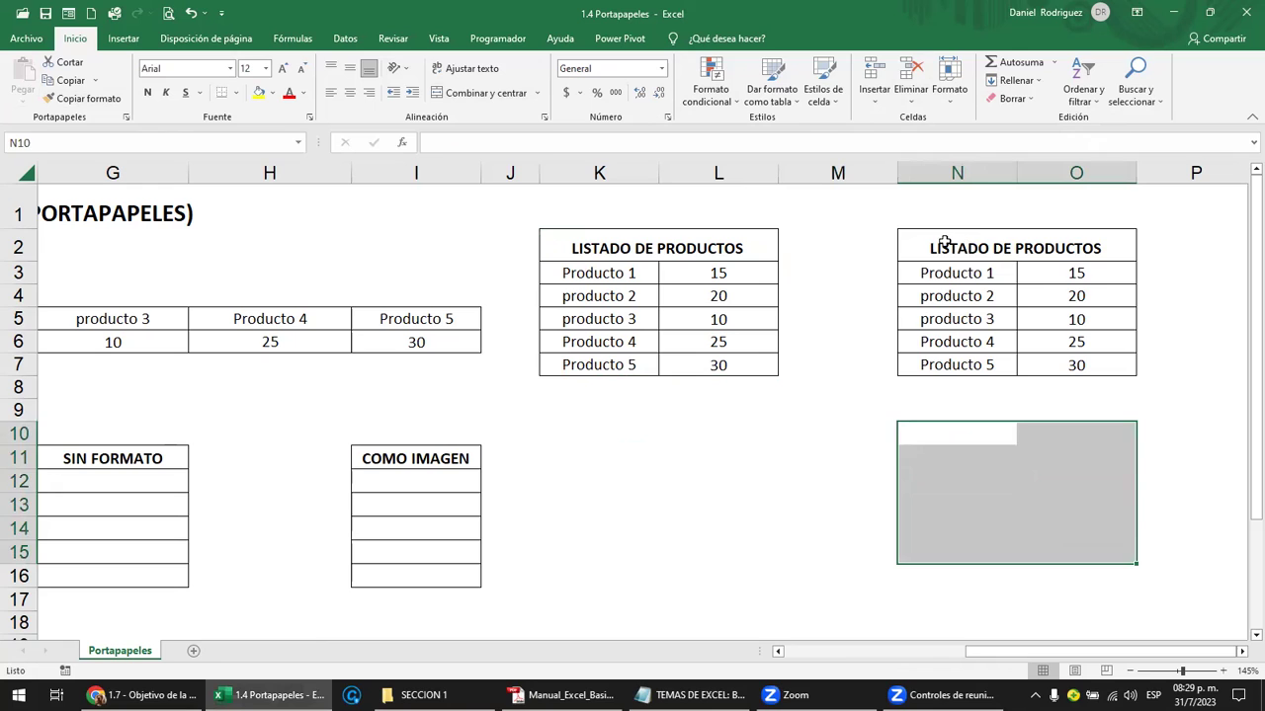
drag(946, 246, 1061, 483)
Clear everything from the upper table copy in columns N–O with Borrar todo
click(1012, 98)
click(1048, 116)
click(739, 449)
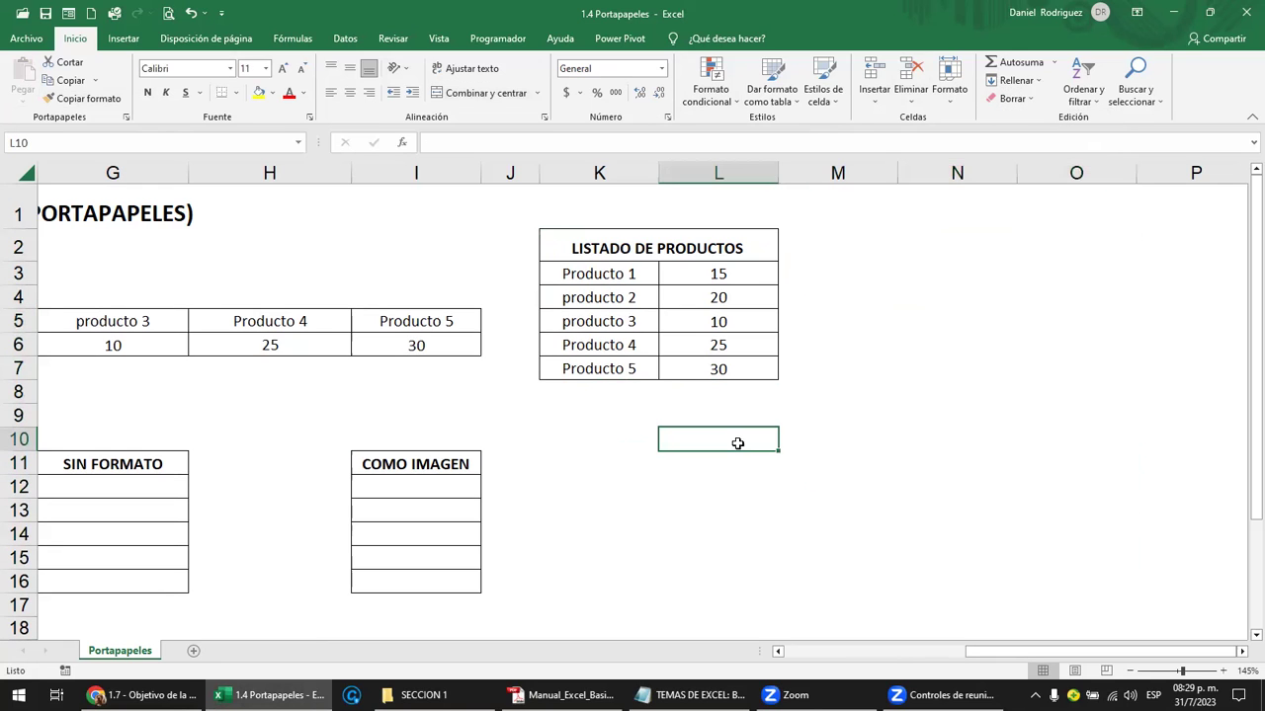
drag(1001, 237, 1041, 437)
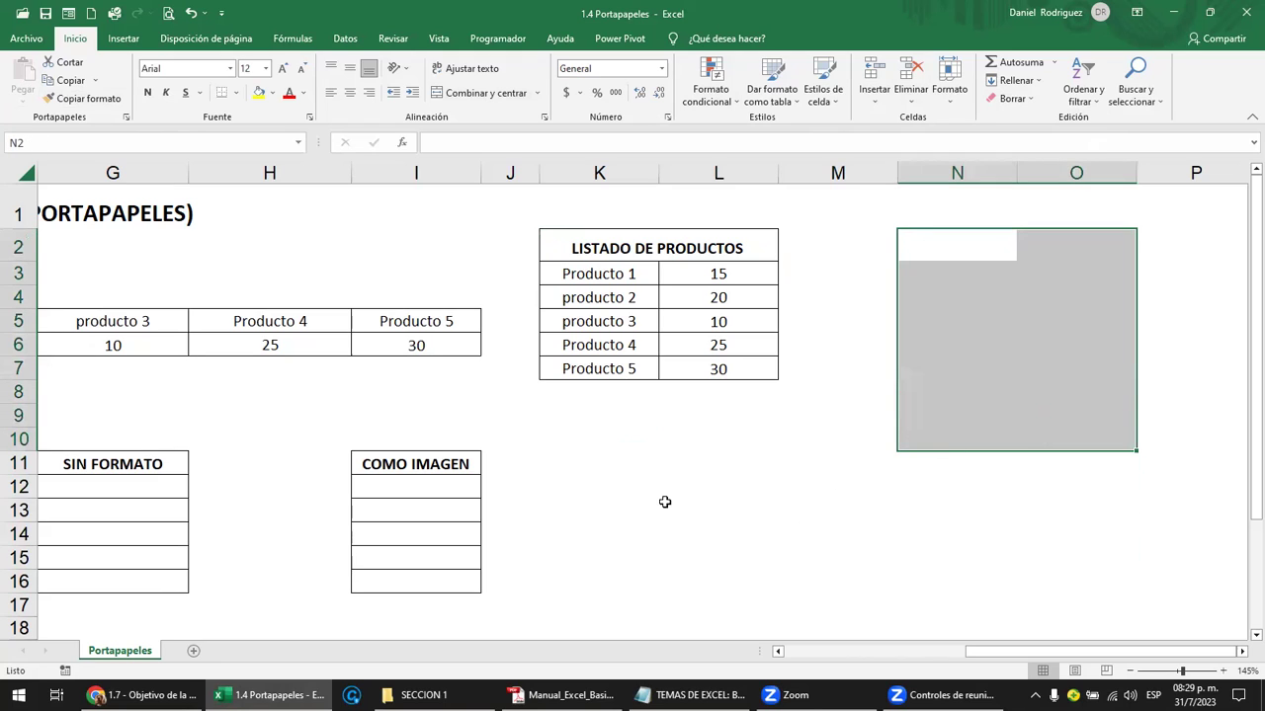
Return to column A and copy the product names Producto 1–5 from B3:B7
click(636, 461)
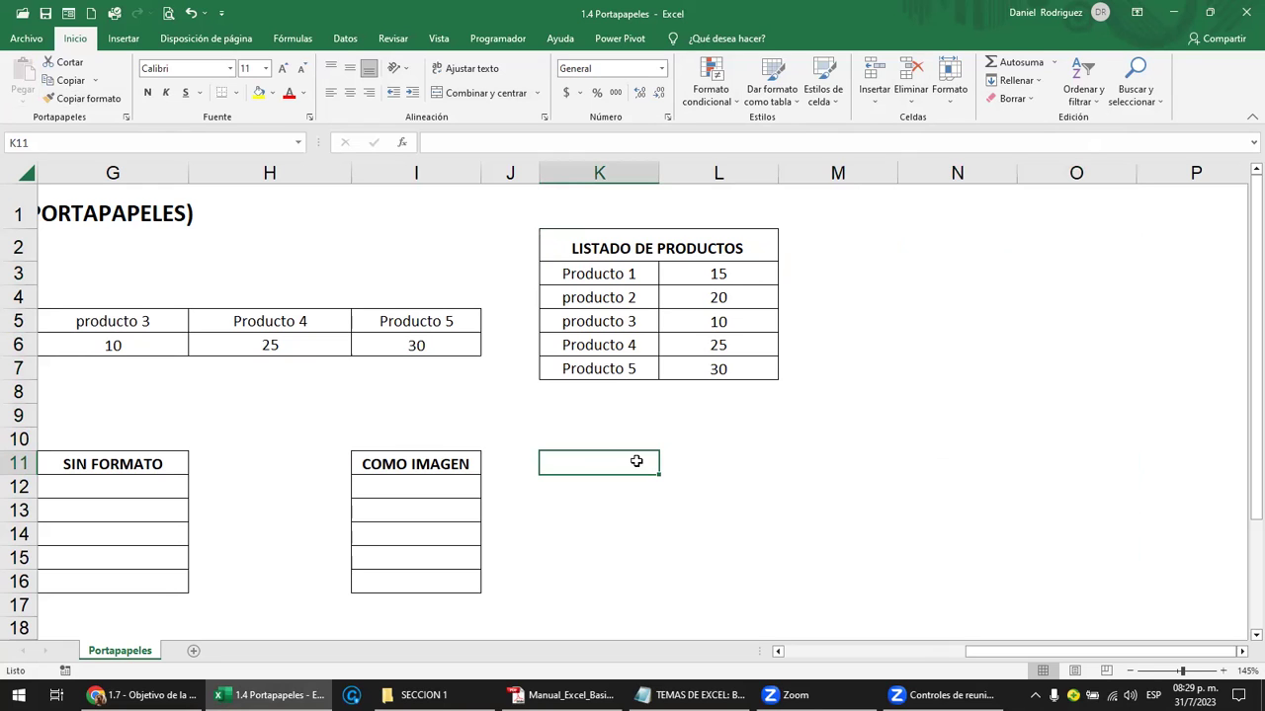
click(454, 249)
key(Left)
key(Left)
key(Home)
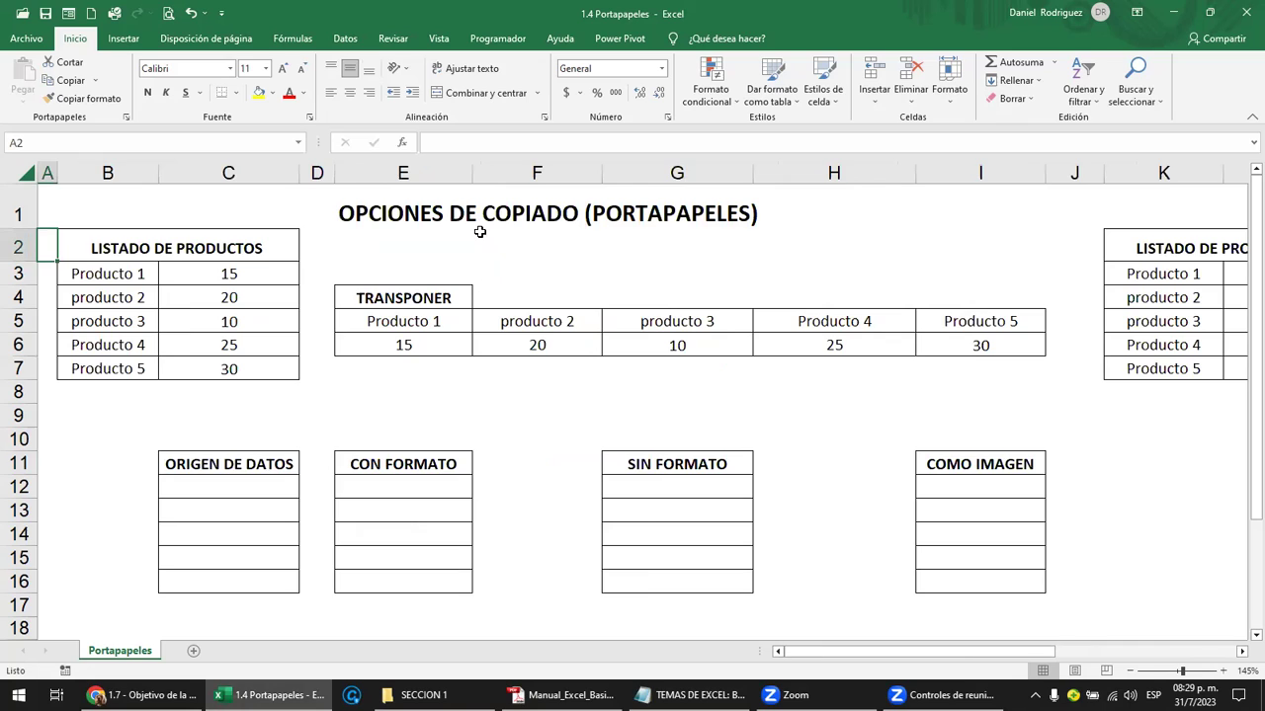
click(109, 244)
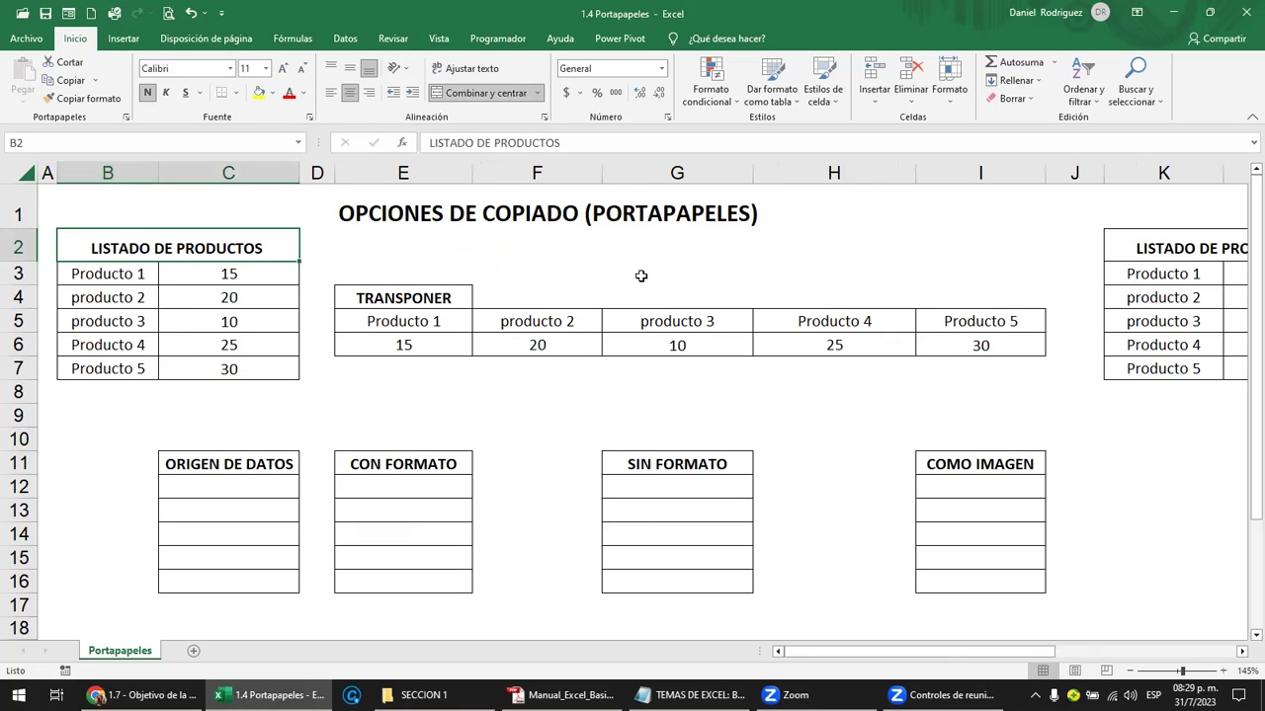
click(1139, 251)
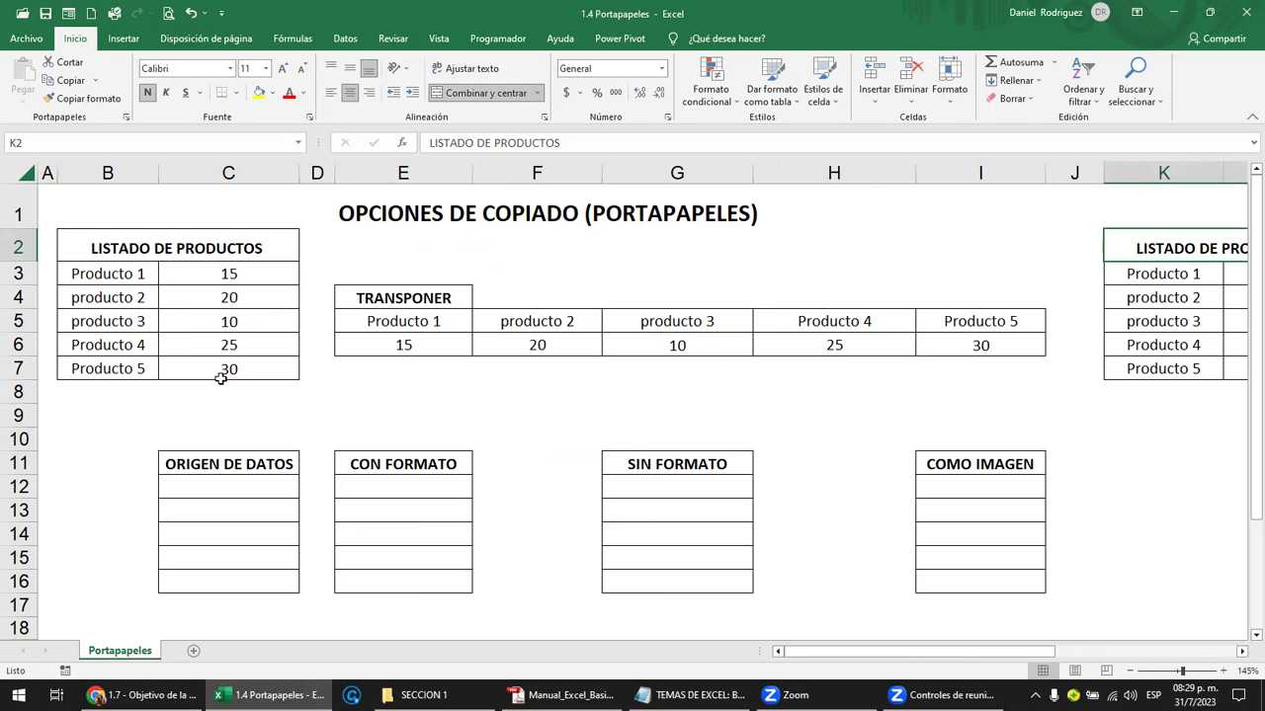
drag(113, 276, 120, 368)
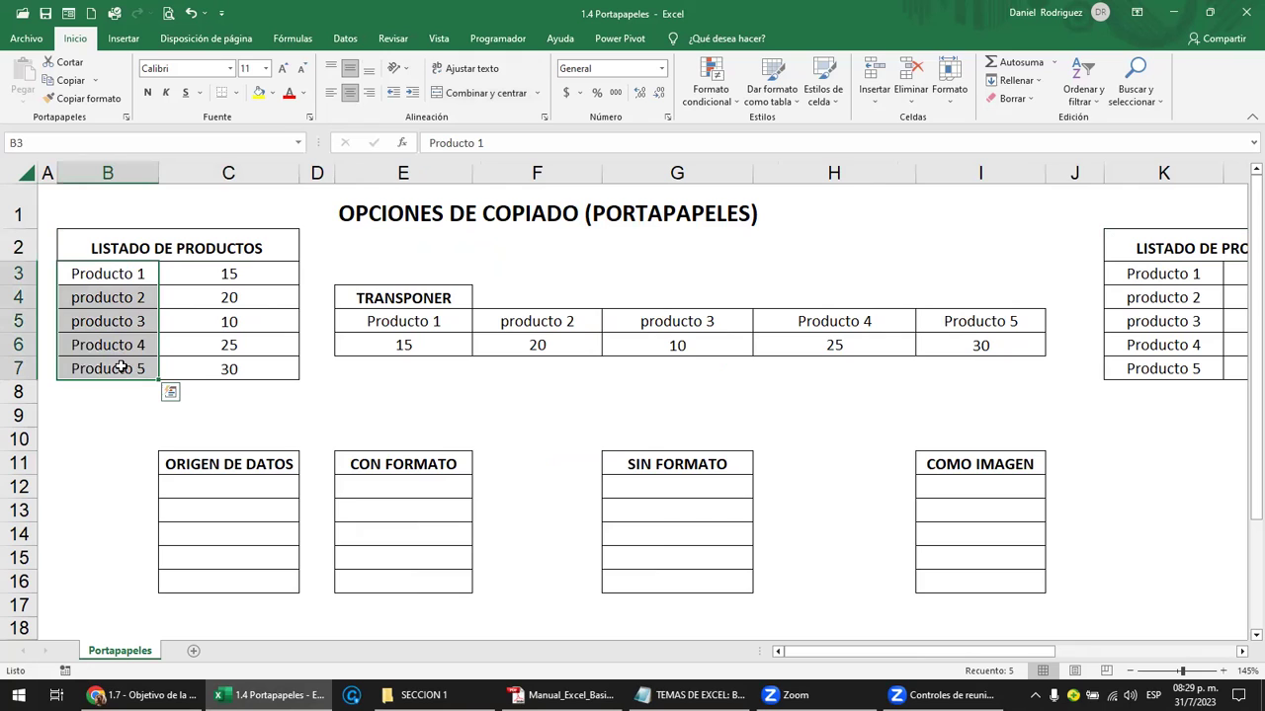
key(ctrl+c)
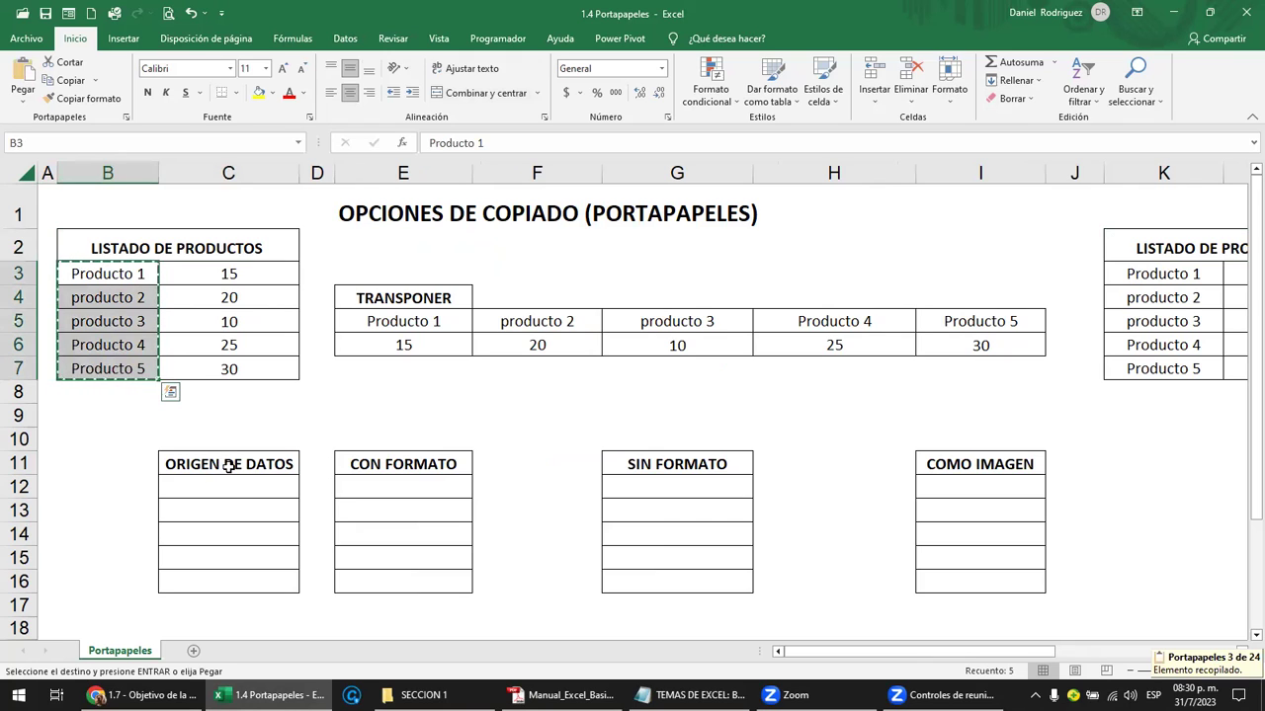
Enter 'productos' as the header in cell C11
click(229, 466)
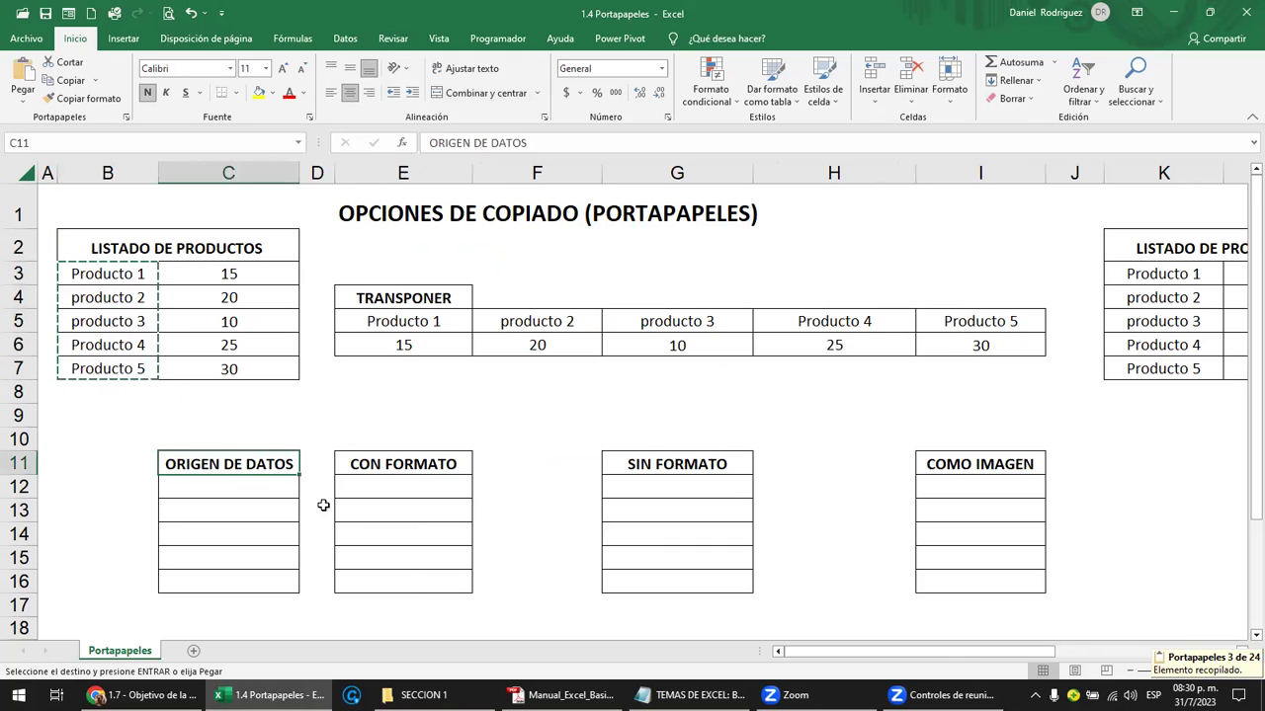
text(pro)
key(BackSpace)
key(BackSpace)
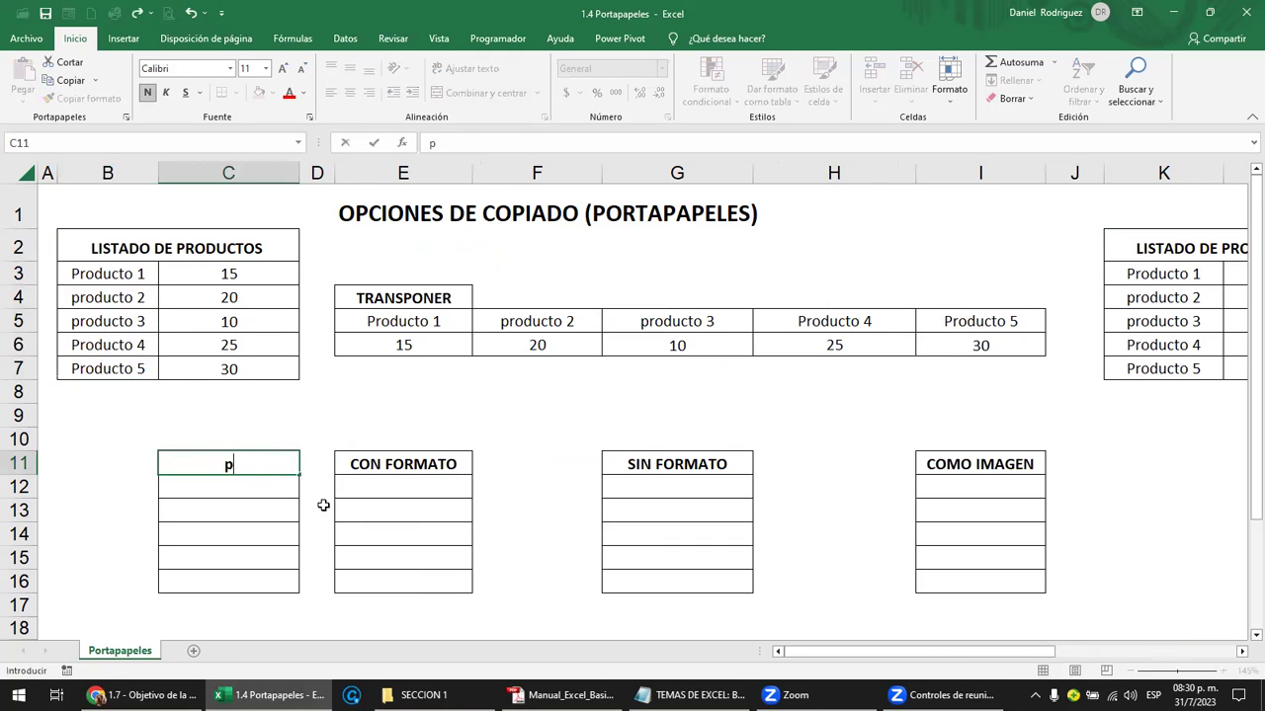
key(Escape)
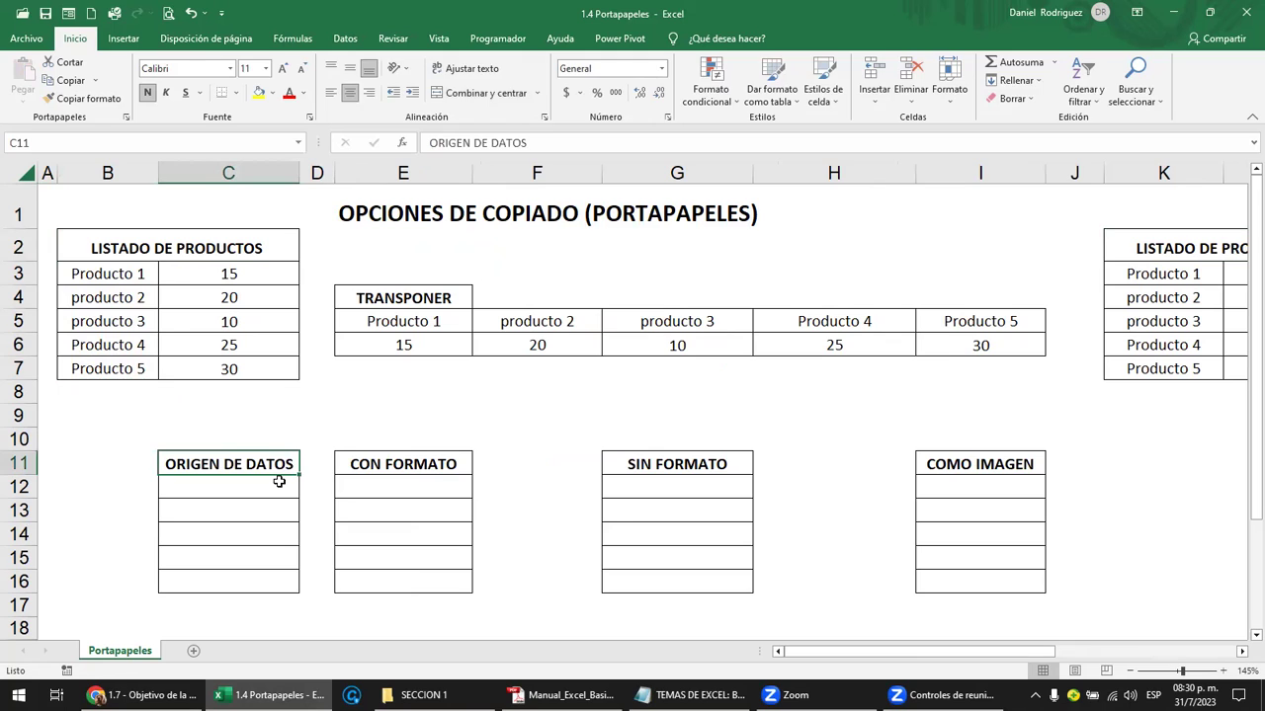
text(productos)
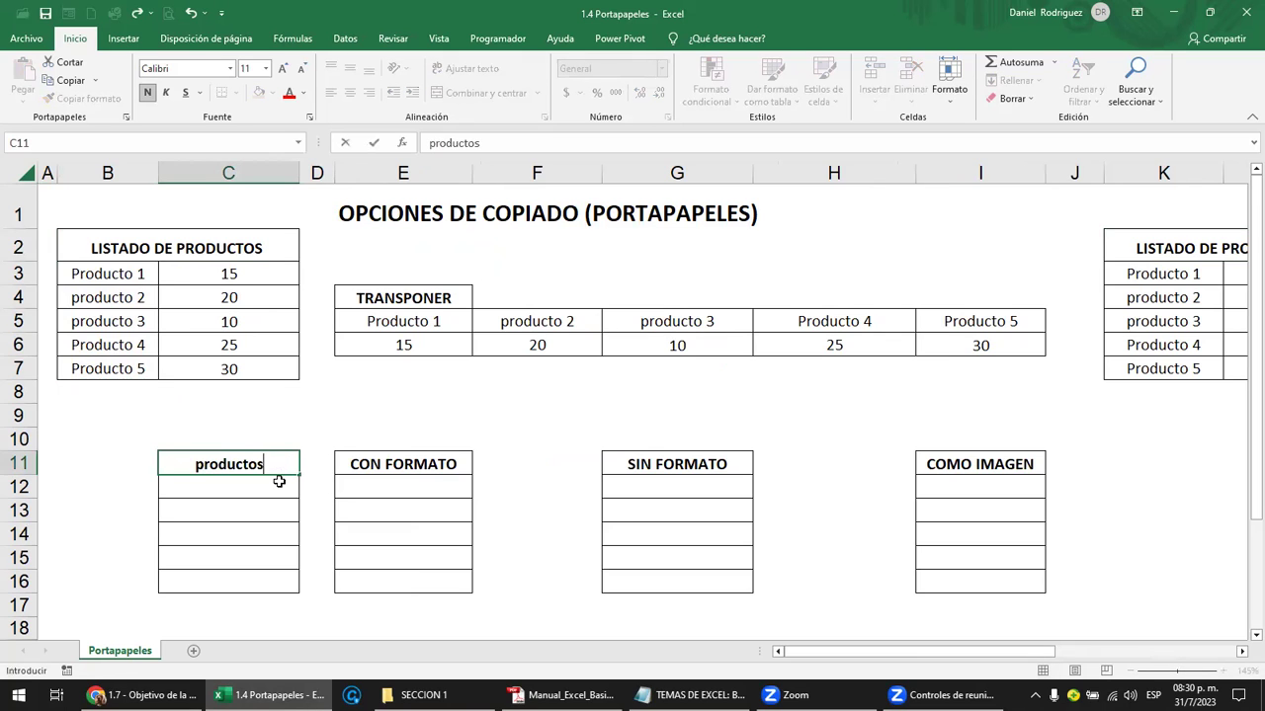
key(Return)
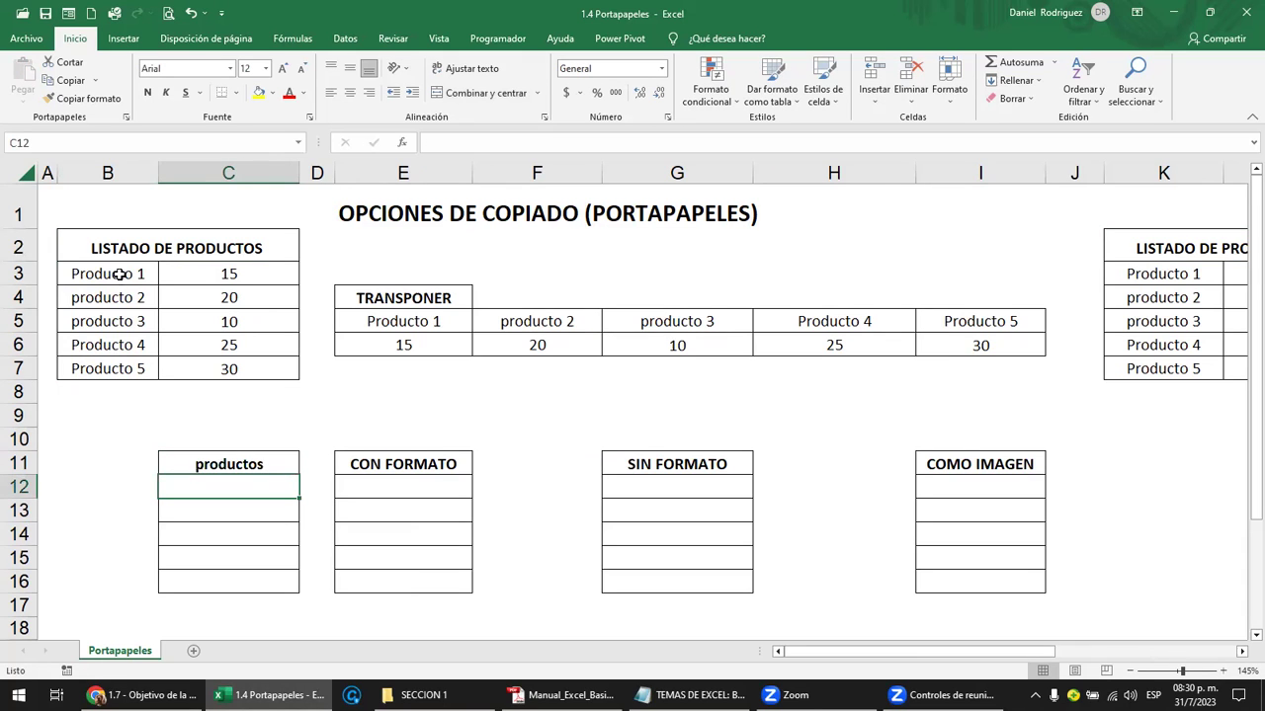
Copy the product names B3:B7, paste them at C12, then undo and cancel the copy
drag(119, 274, 128, 367)
key(ctrl+c)
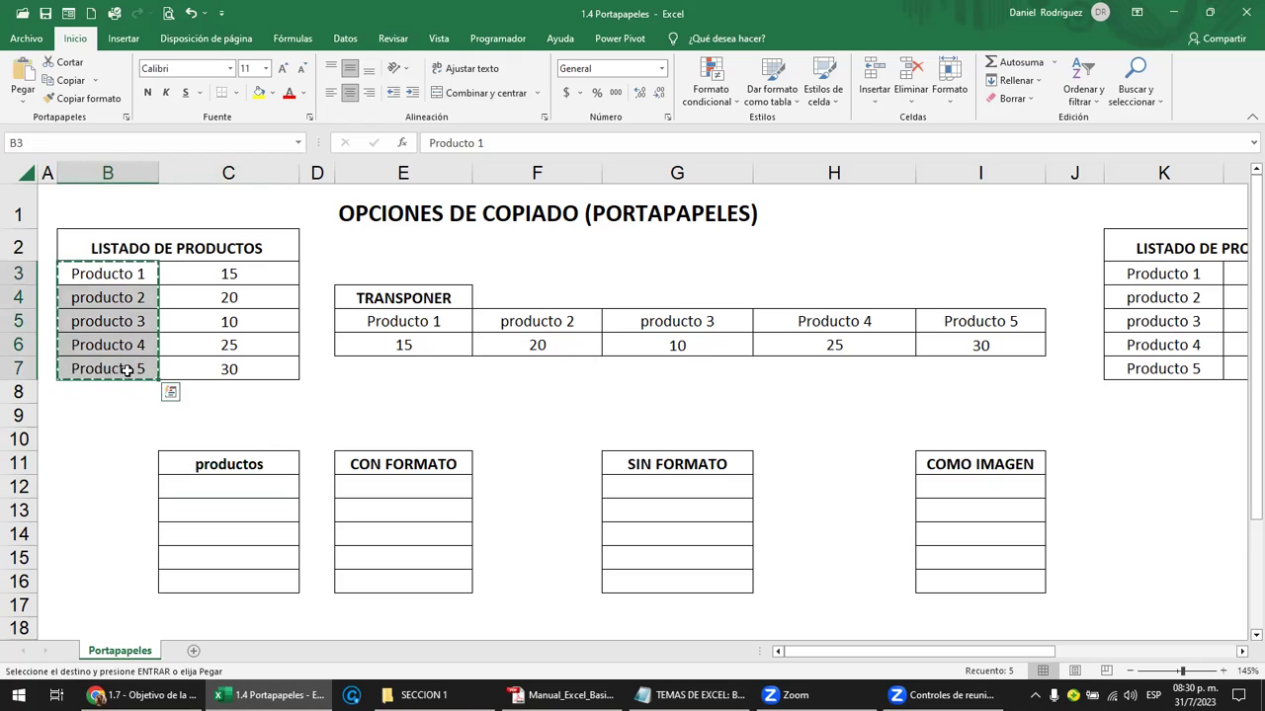
click(213, 486)
key(Return)
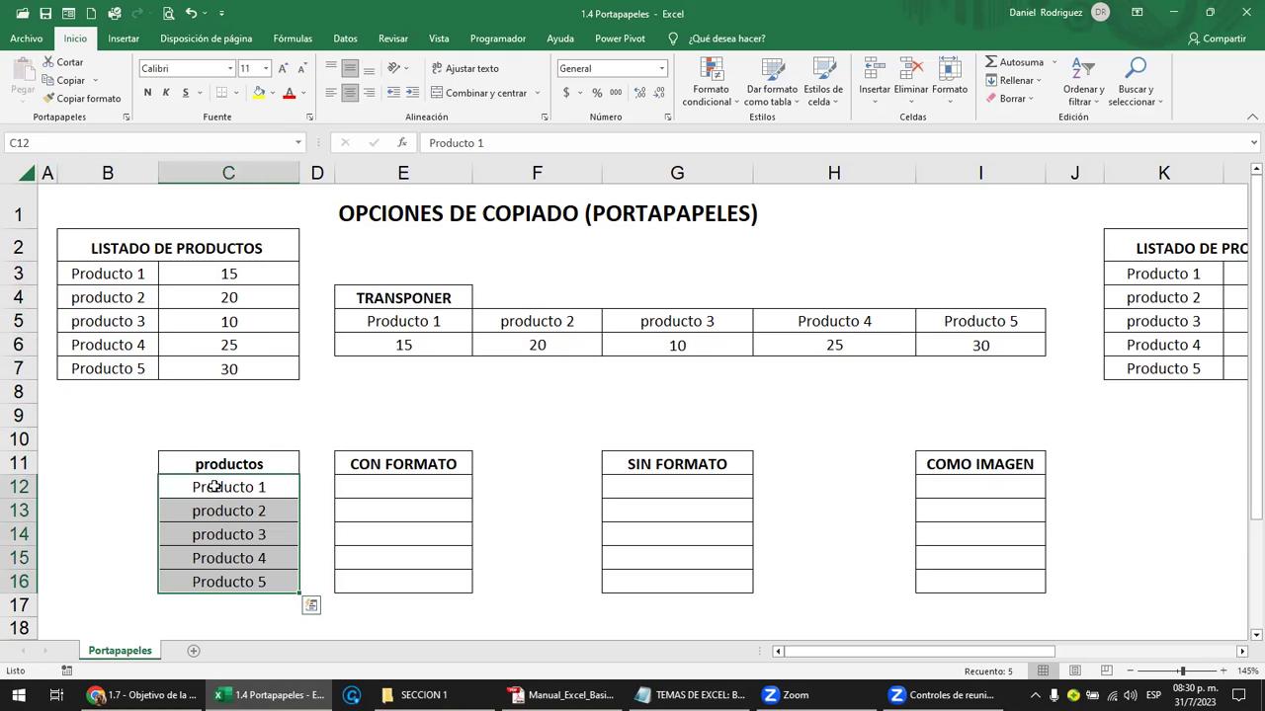
key(ctrl+z)
key(Escape)
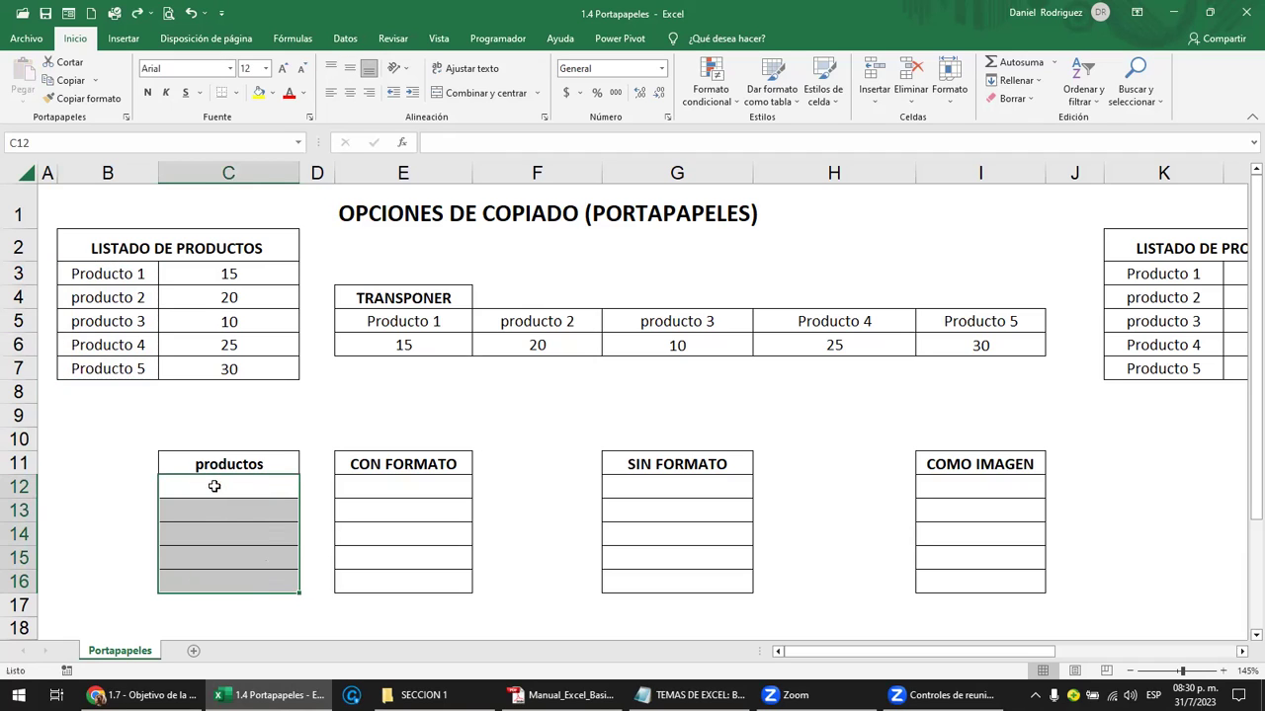
Copy the quantities C3:C7 and test pasting them at C12 and B12, deleting the B12 copy
click(133, 276)
drag(230, 273, 229, 367)
key(ctrl+c)
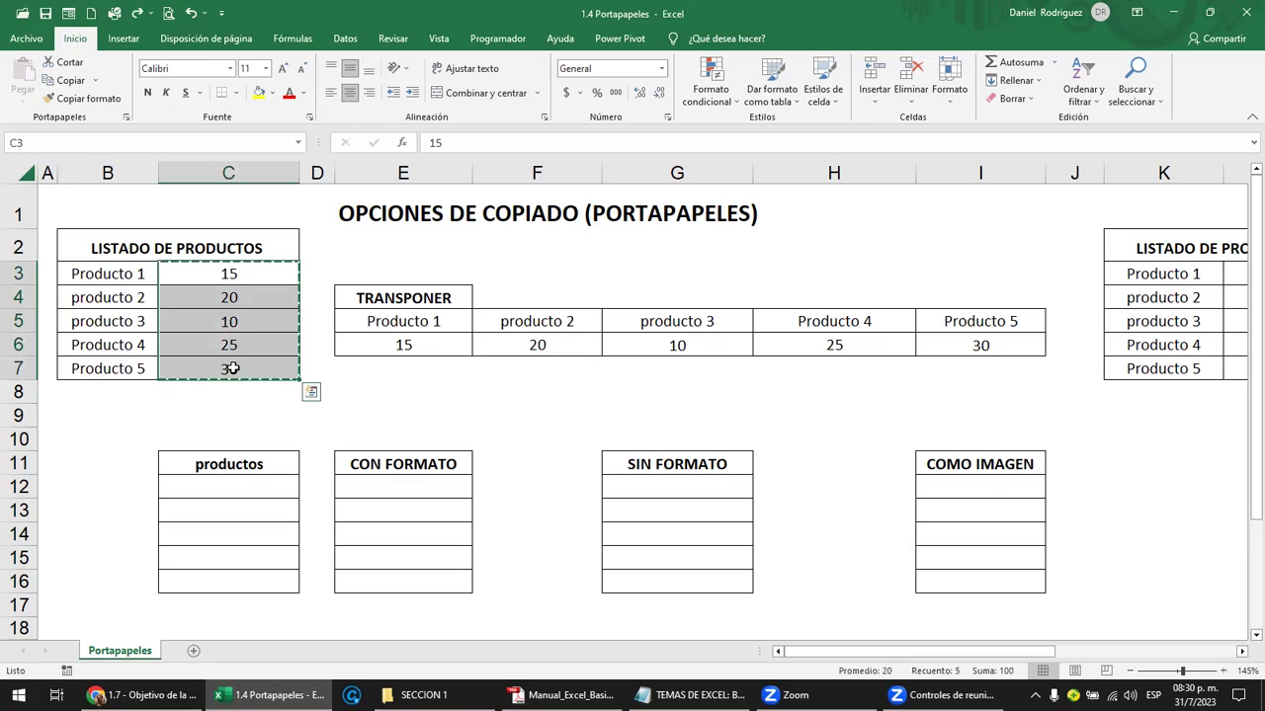
click(242, 486)
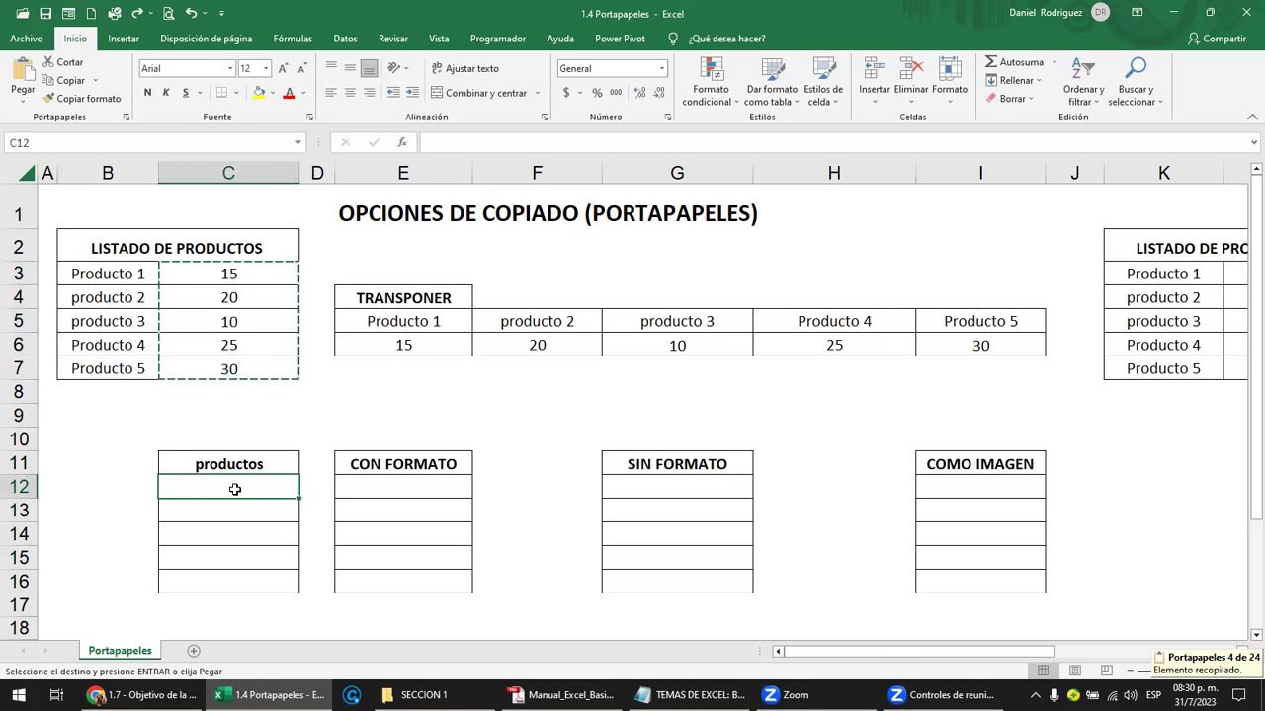
key(ctrl+v)
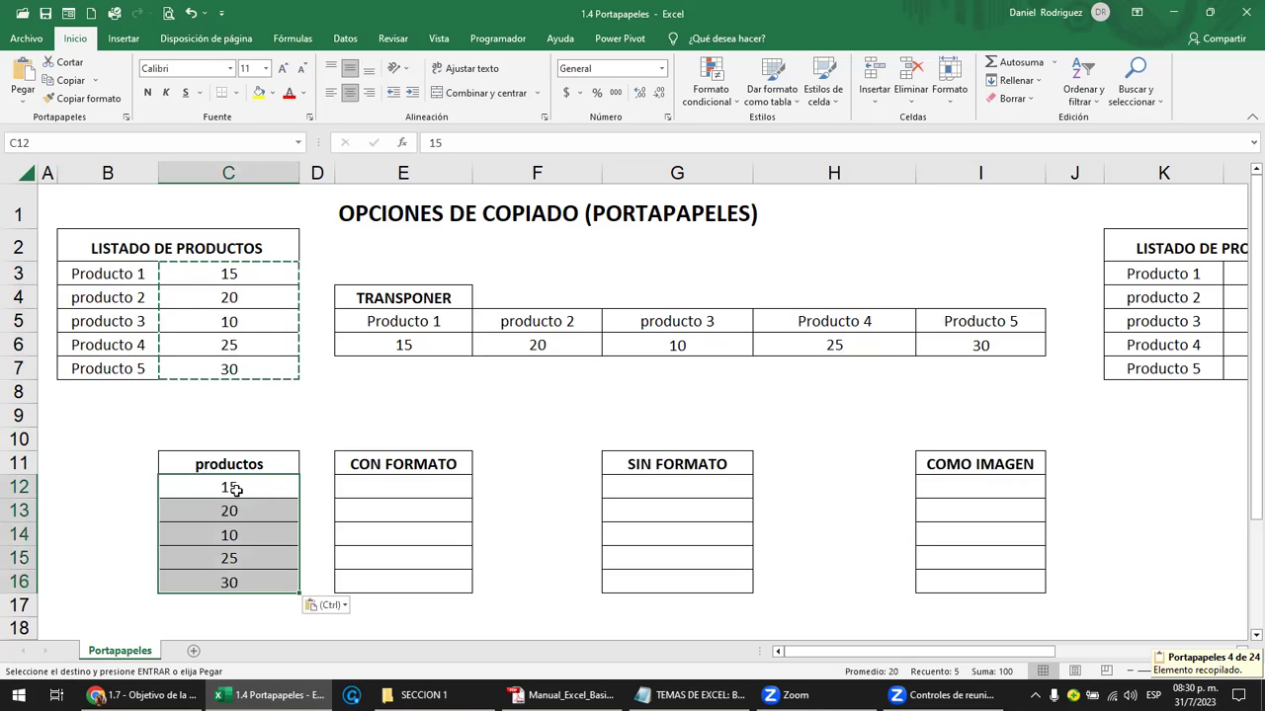
key(ctrl+z)
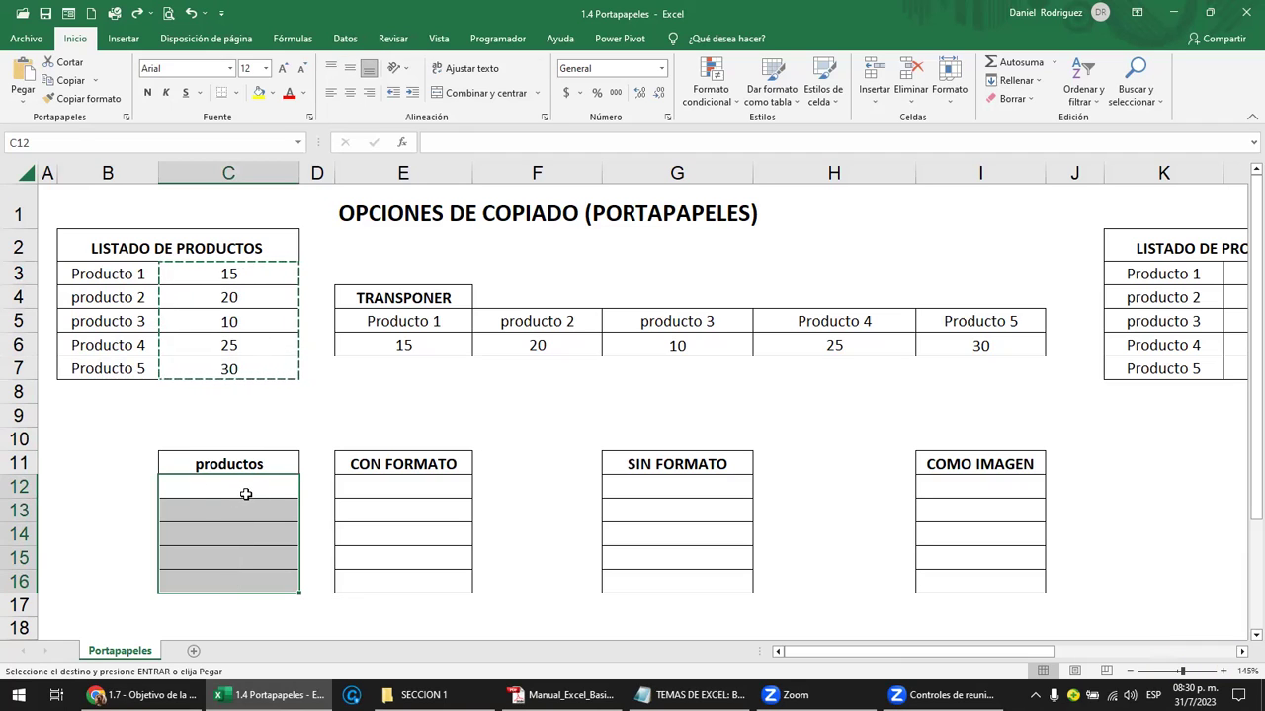
click(33, 79)
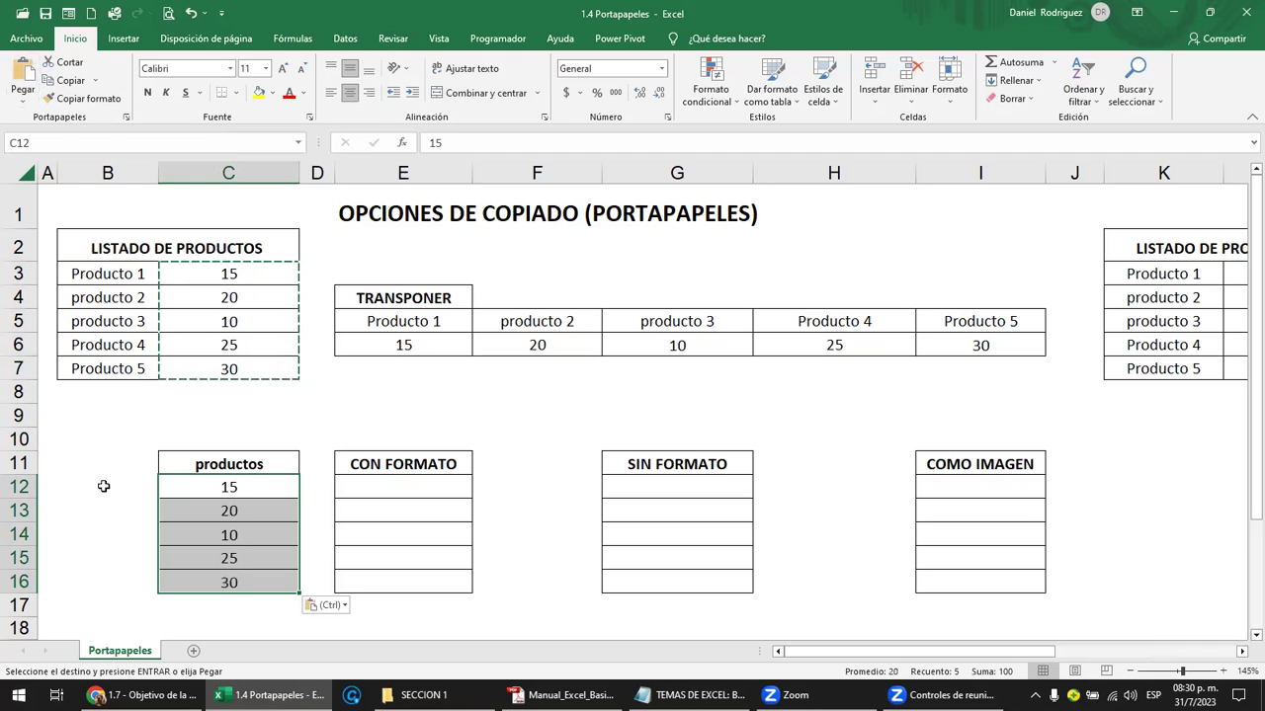
click(103, 486)
click(24, 71)
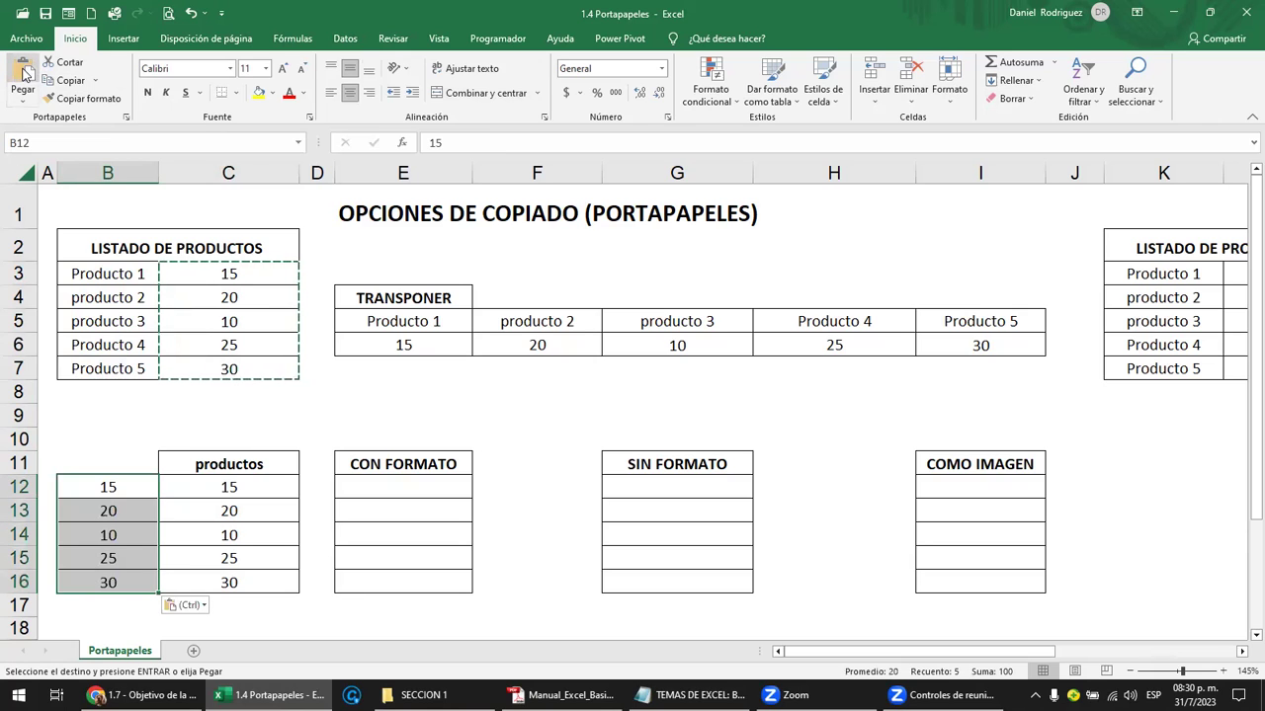
click(27, 73)
key(Delete)
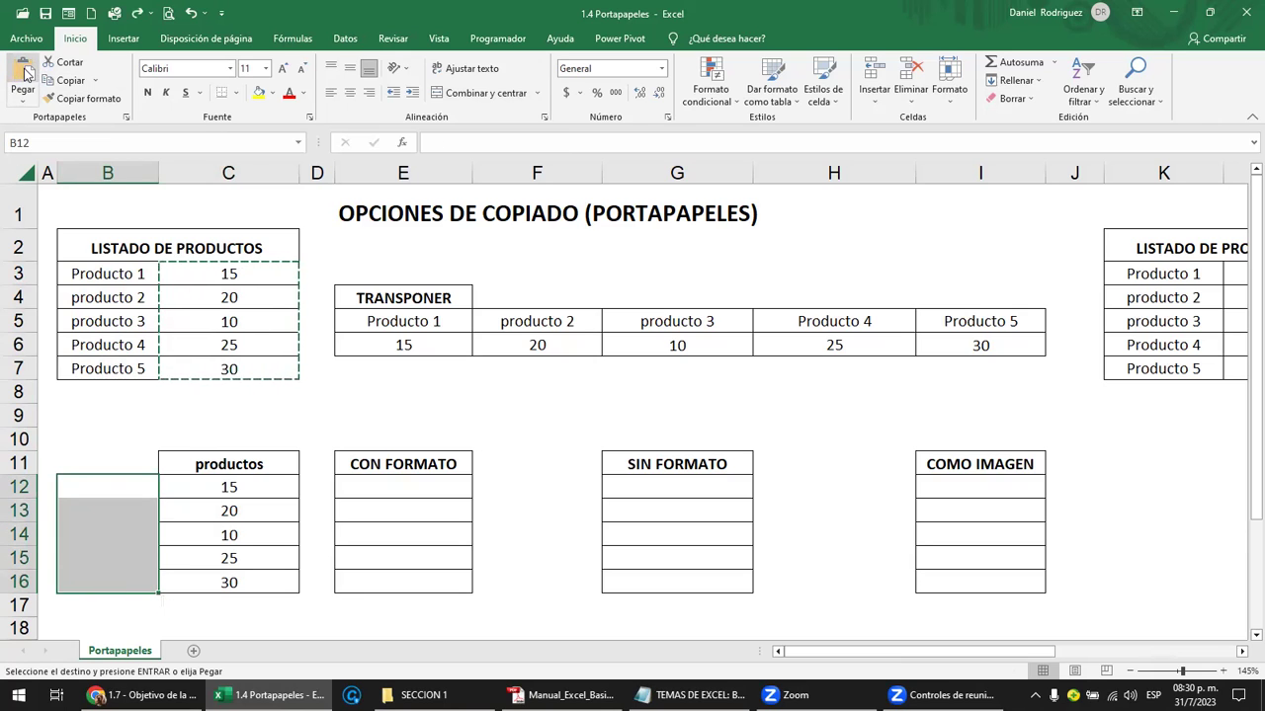
Replace the C11 header with 'PRODUCTOS' in capital letters
click(259, 459)
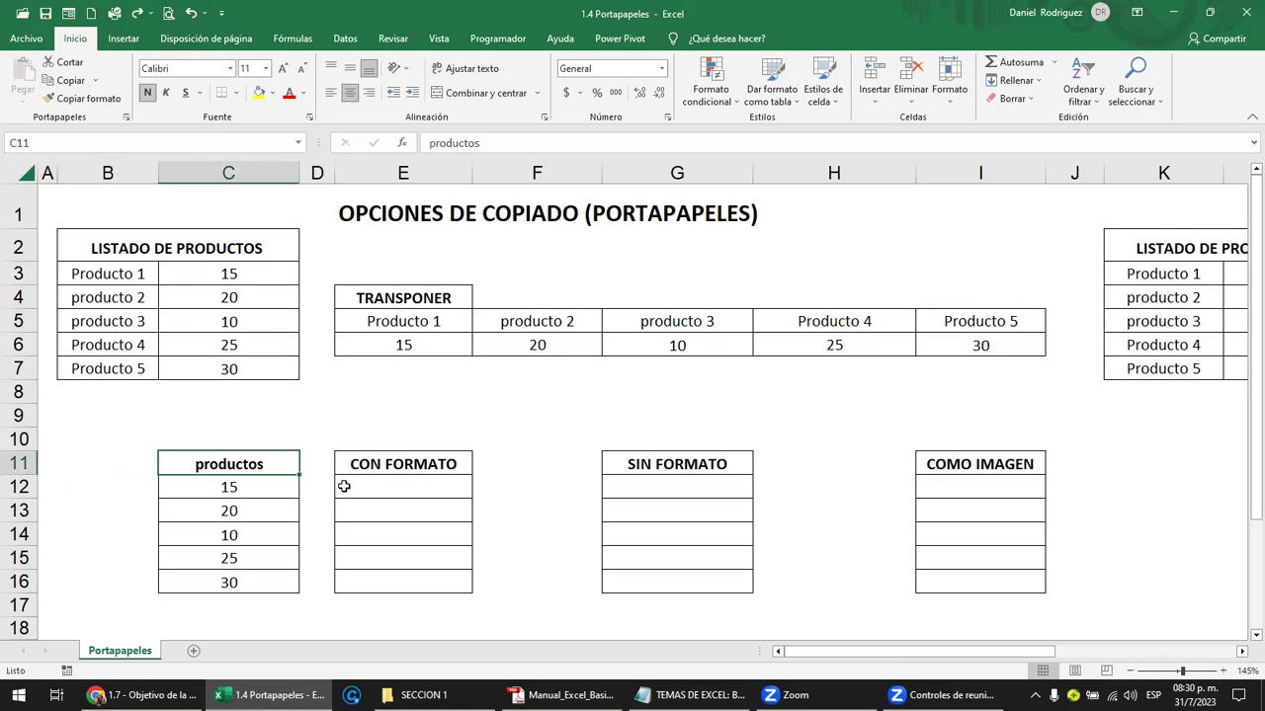
text(PRODUCTO)
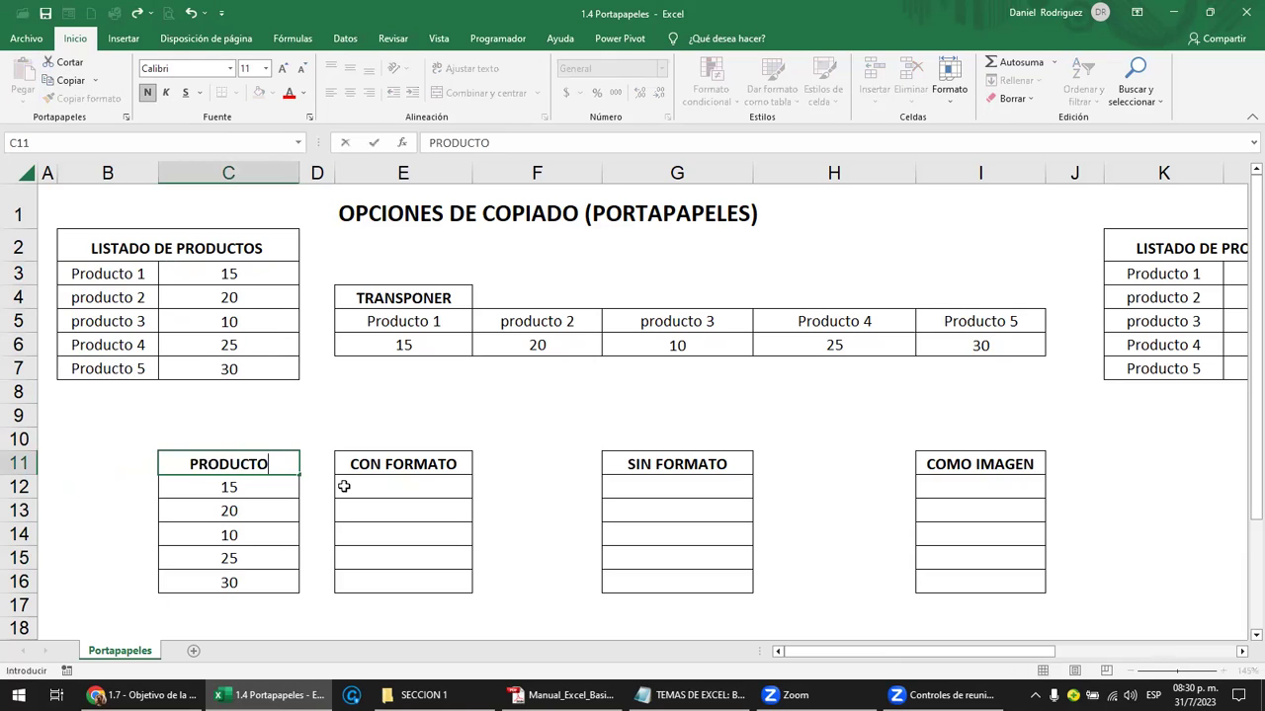
text(S)
key(Return)
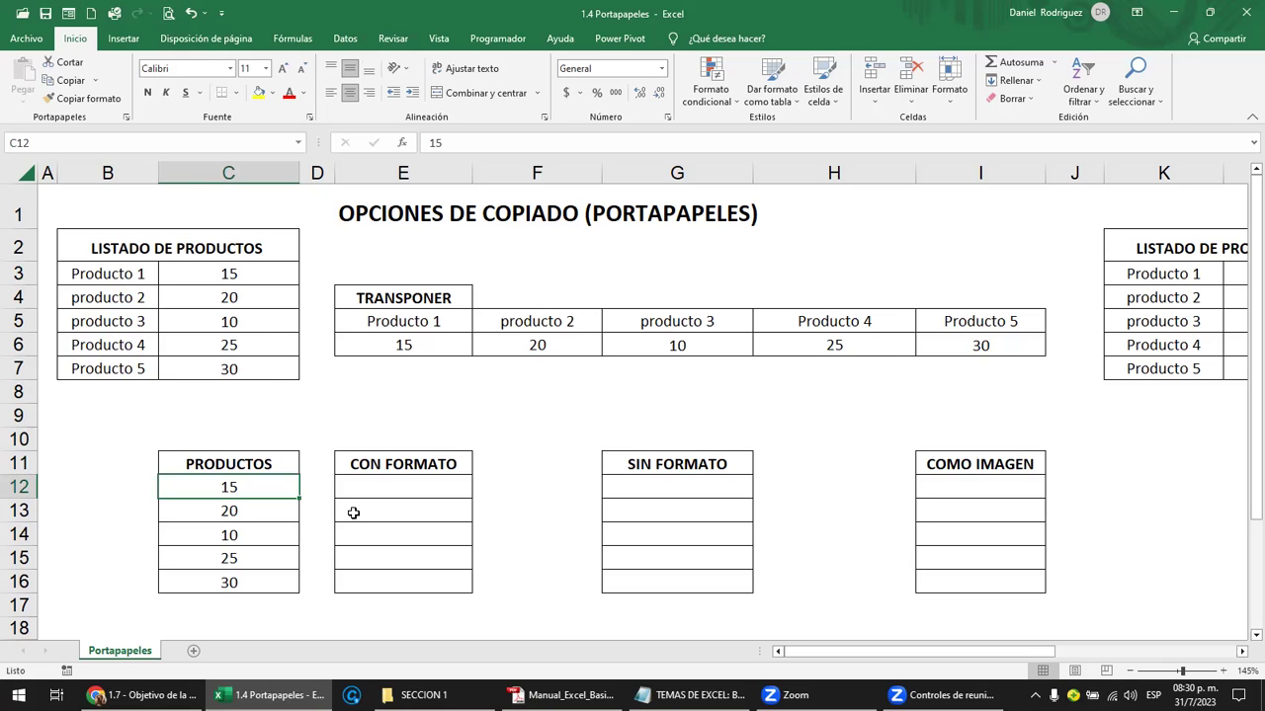
click(394, 468)
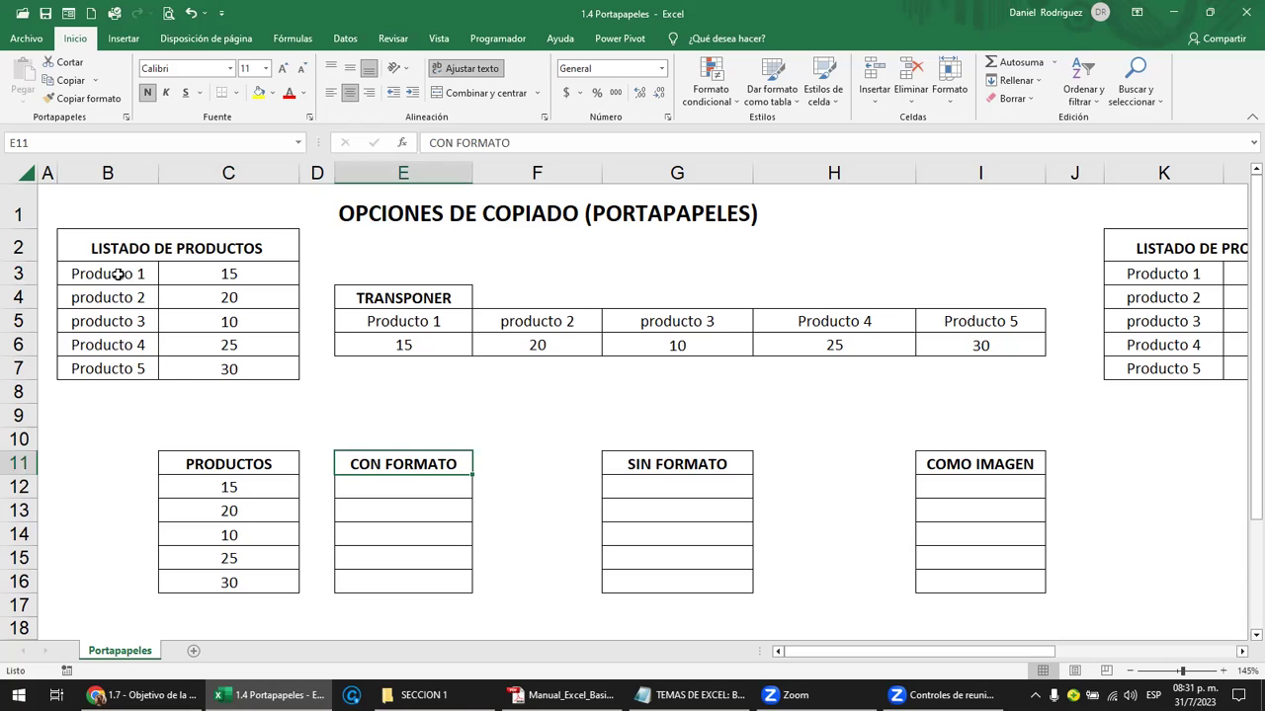
Apply the Moneda currency format to the prices in C3:C7
click(113, 275)
click(109, 325)
drag(101, 278, 101, 367)
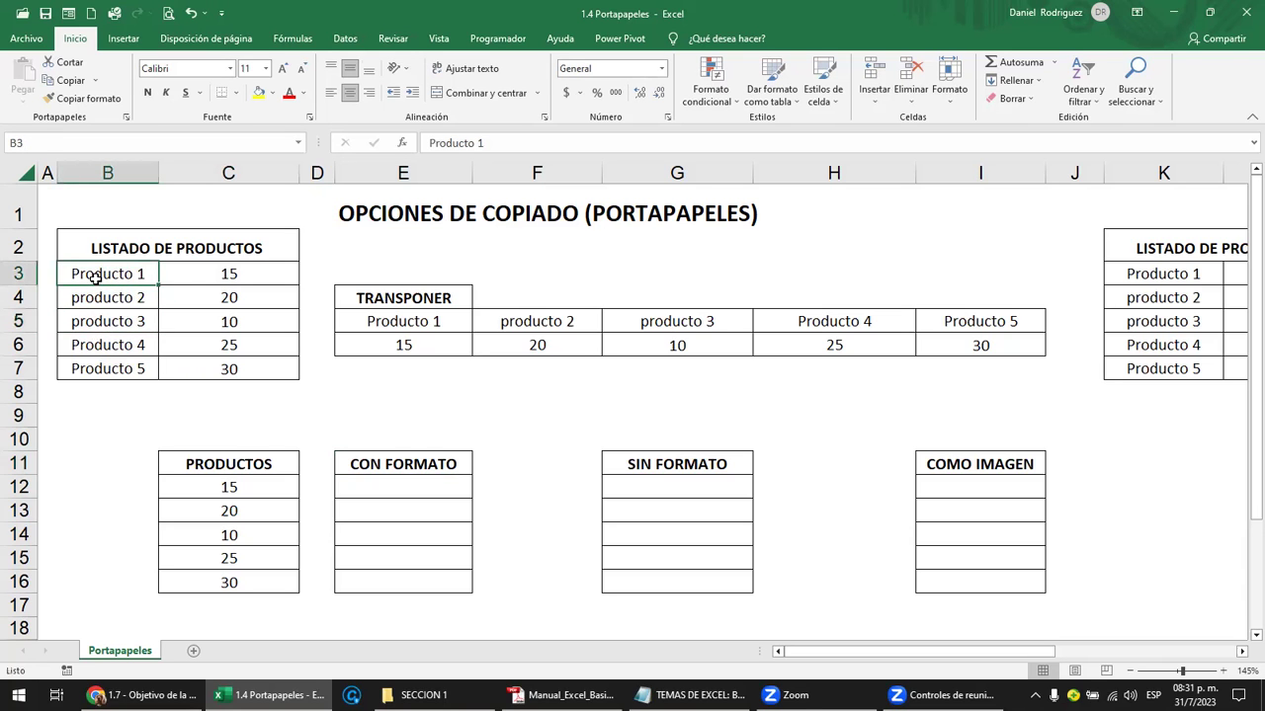
drag(194, 272, 209, 370)
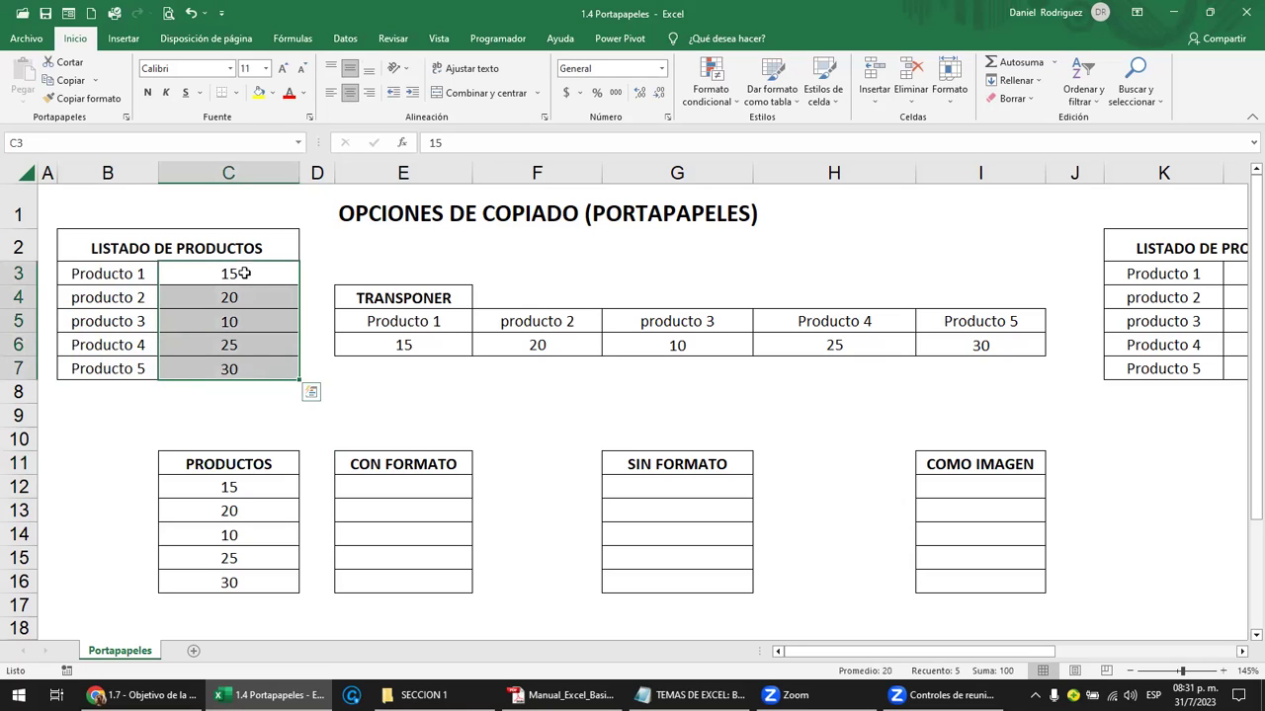
click(246, 273)
drag(247, 274, 246, 368)
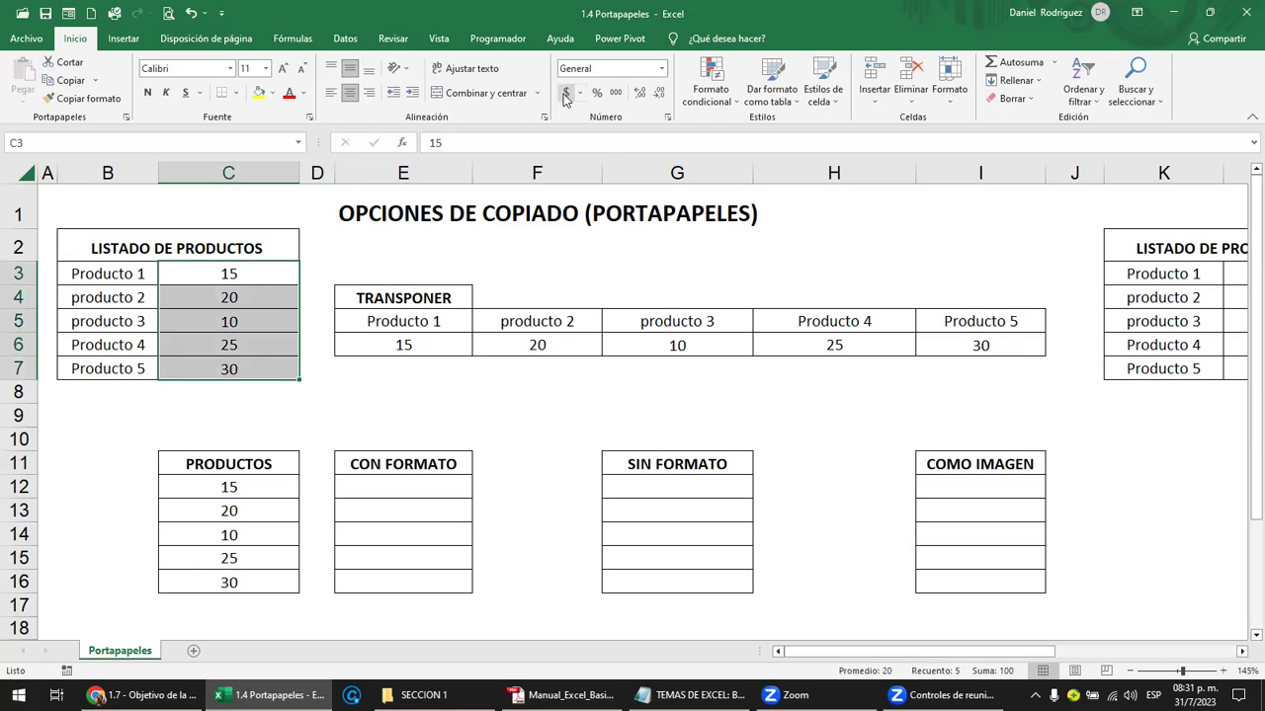
click(661, 69)
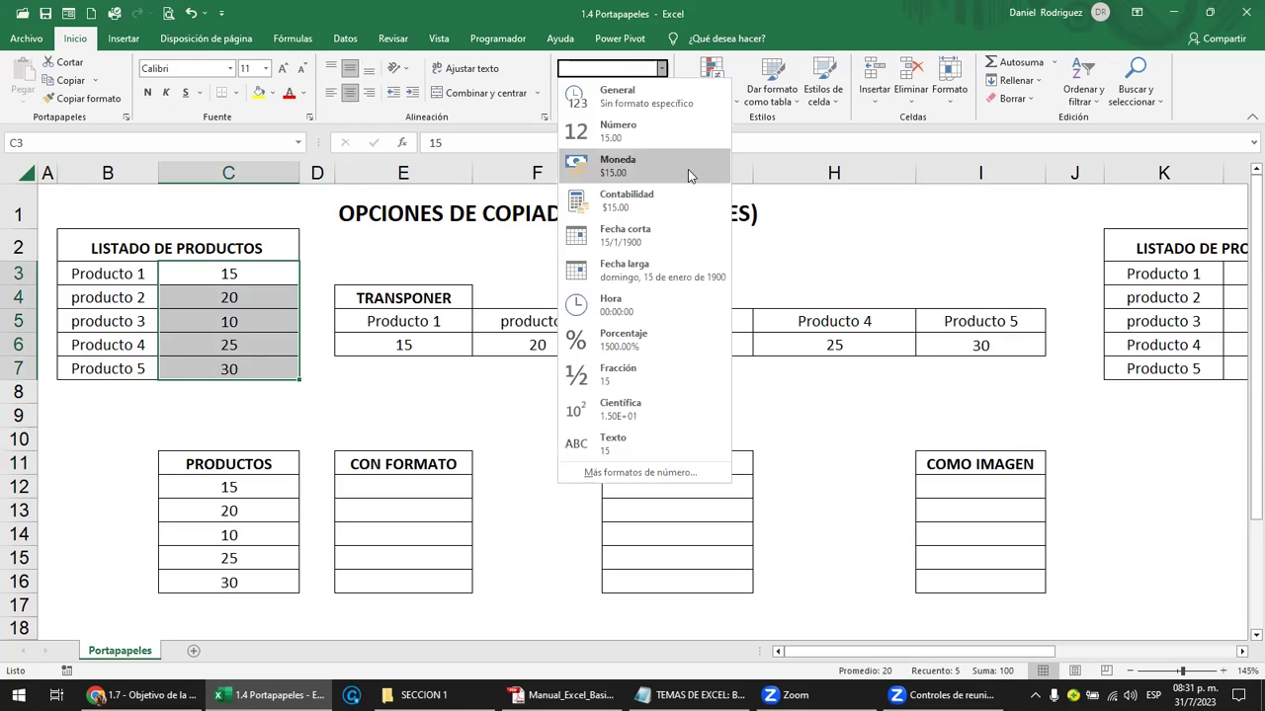
click(621, 167)
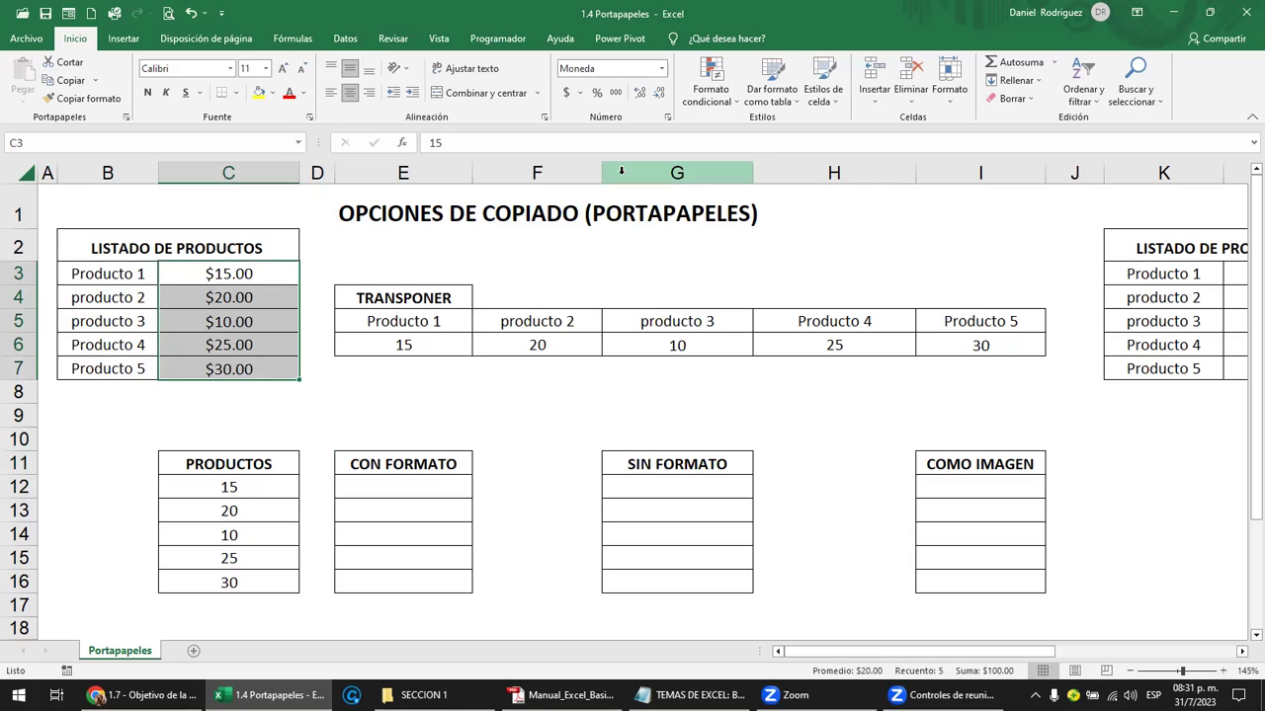
Copy the whole LISTADO DE PRODUCTOS table B2:C7
click(376, 432)
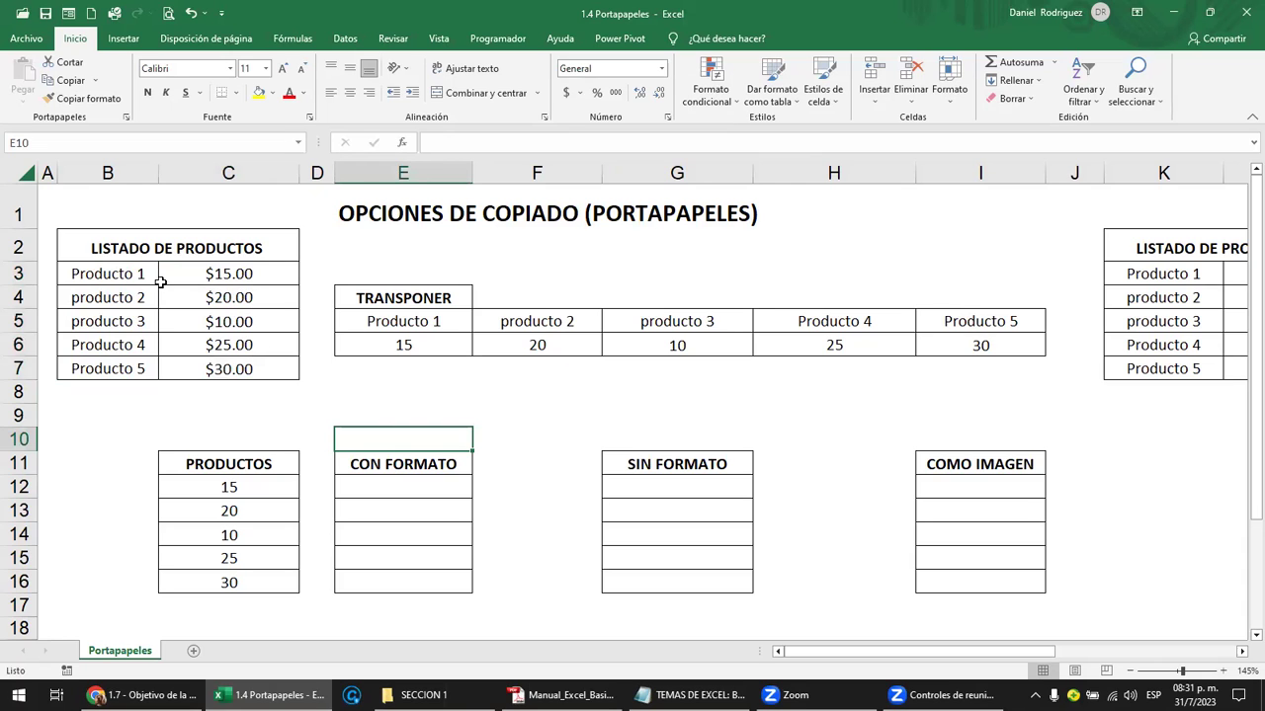
drag(116, 247, 224, 364)
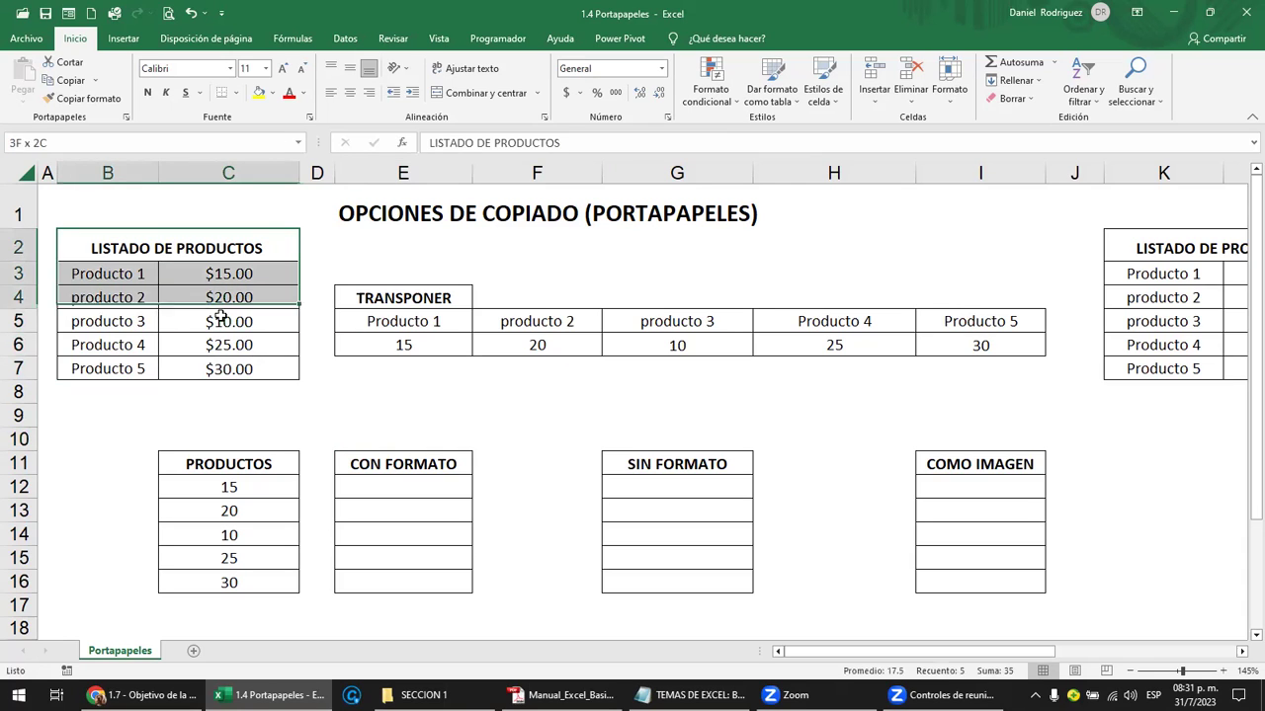
key(ctrl+c)
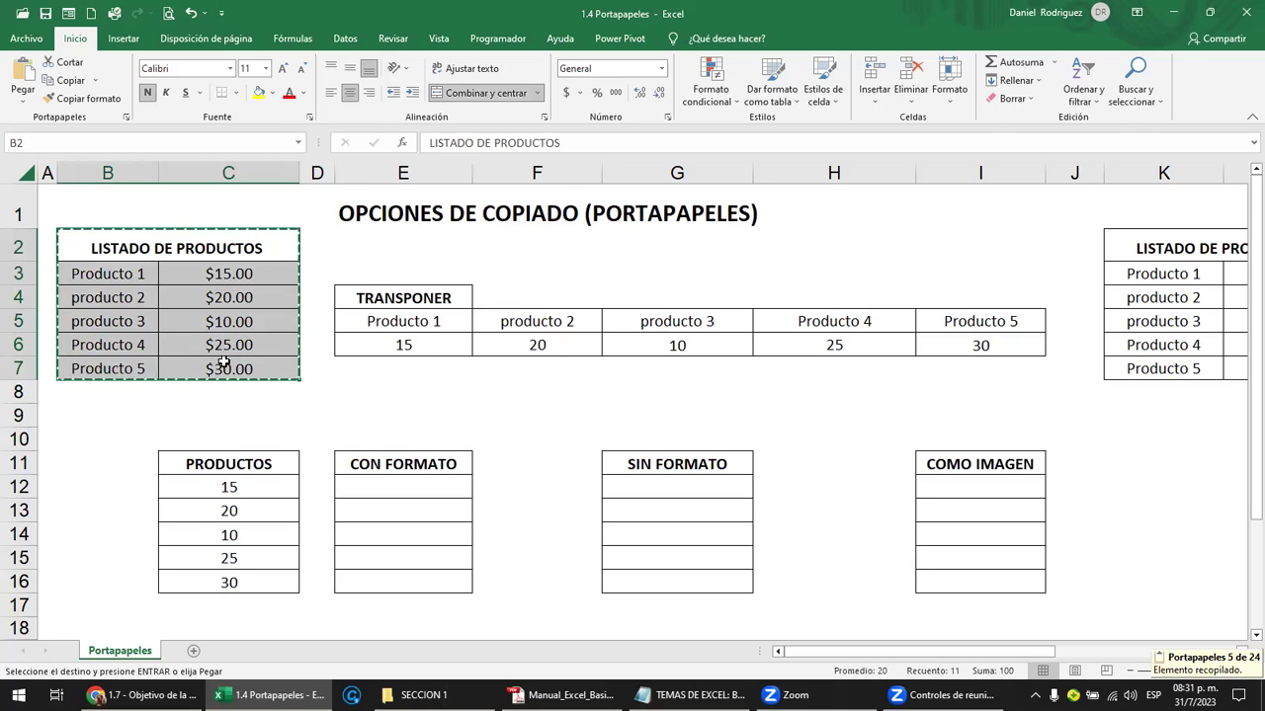
Paste the copied product table at cell N2
key(Right)
key(Right)
key(Right)
key(Right)
key(Right)
key(Right)
key(Right)
key(Right)
key(Right)
key(Right)
key(Right)
key(Left)
key(Right)
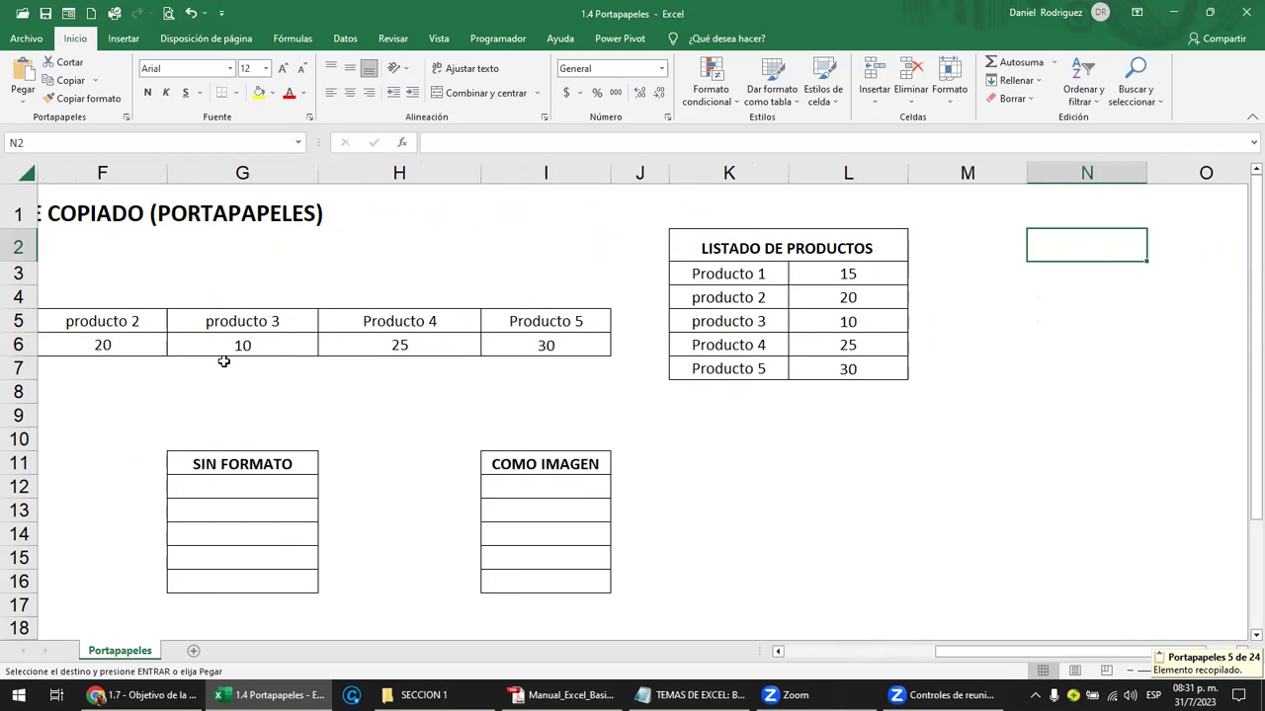
key(Return)
key(Right)
key(Right)
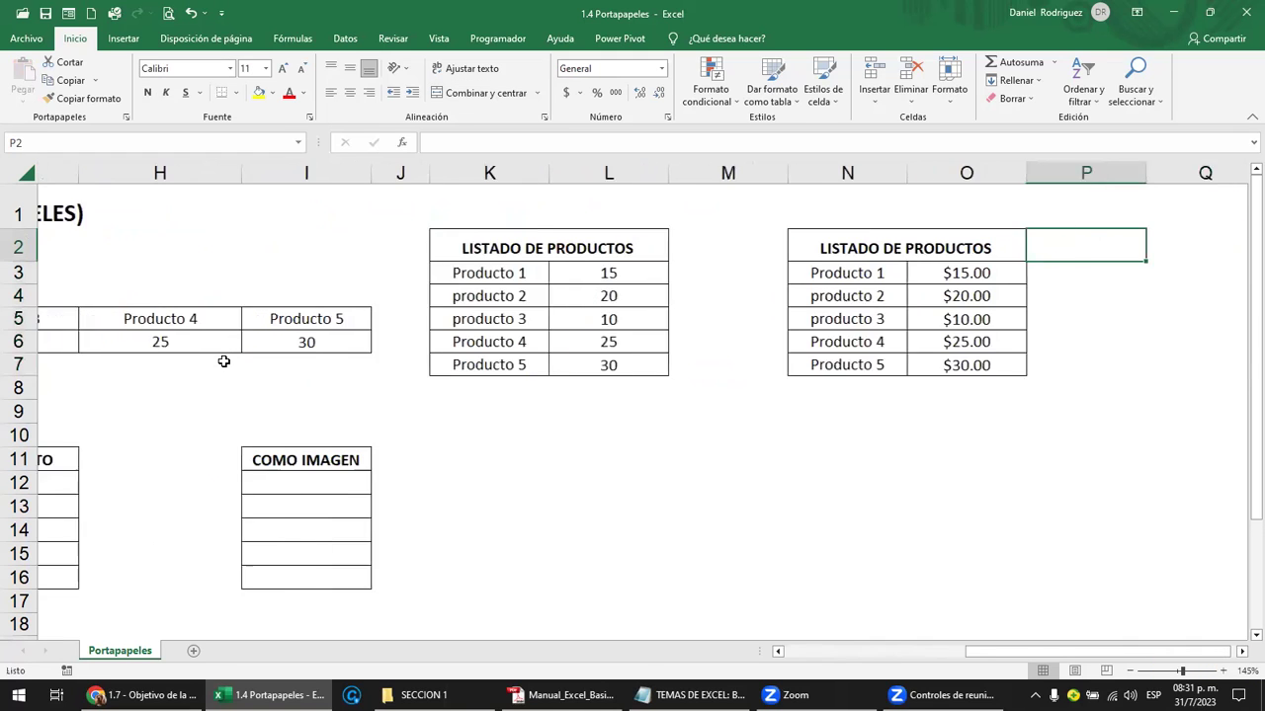
key(Left)
key(Left)
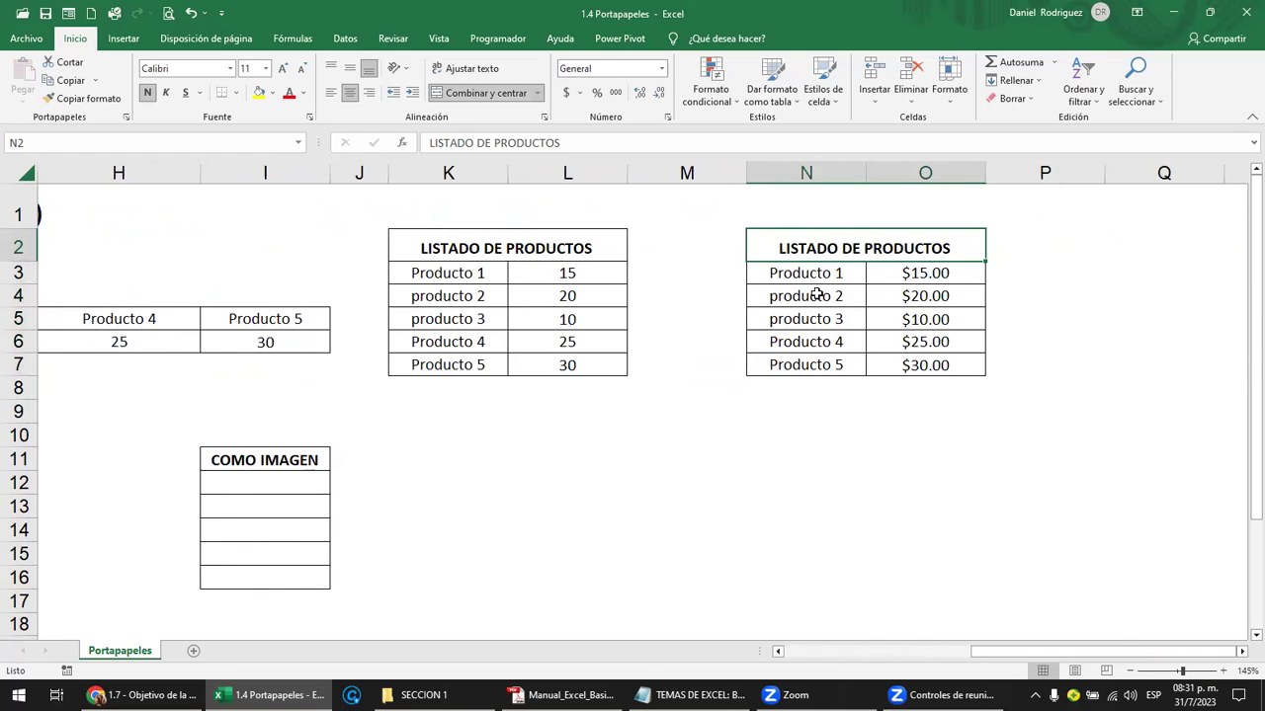
Widen columns N and O so the product names and prices fit
click(831, 274)
drag(865, 174, 814, 174)
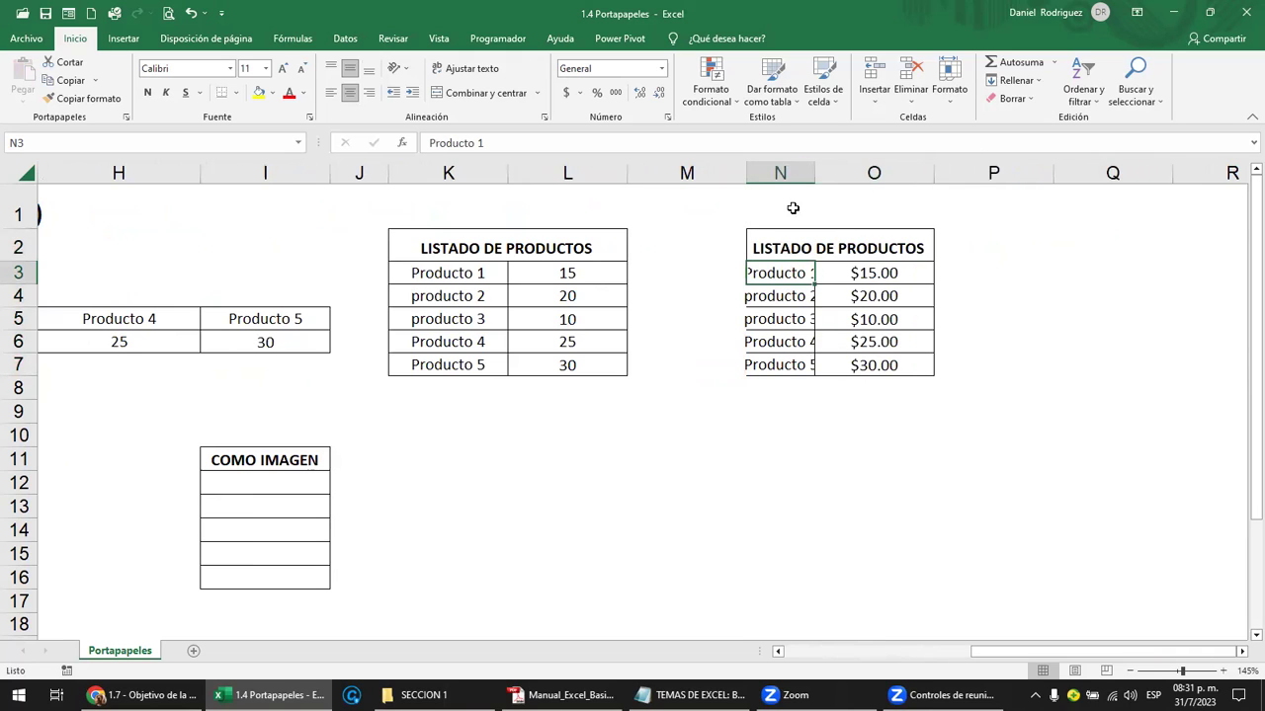
drag(924, 172, 891, 173)
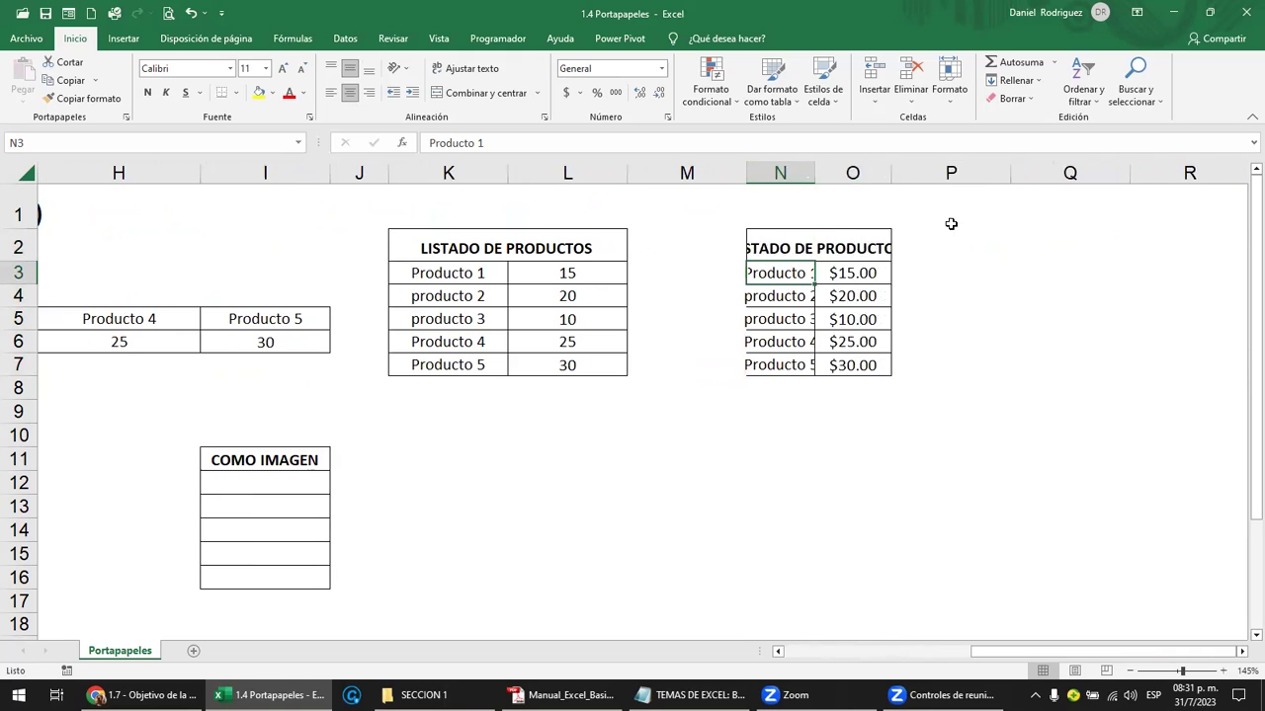
mouse_move(782, 172)
mouse_down()
mouse_move(863, 168)
mouse_move(852, 172)
mouse_up()
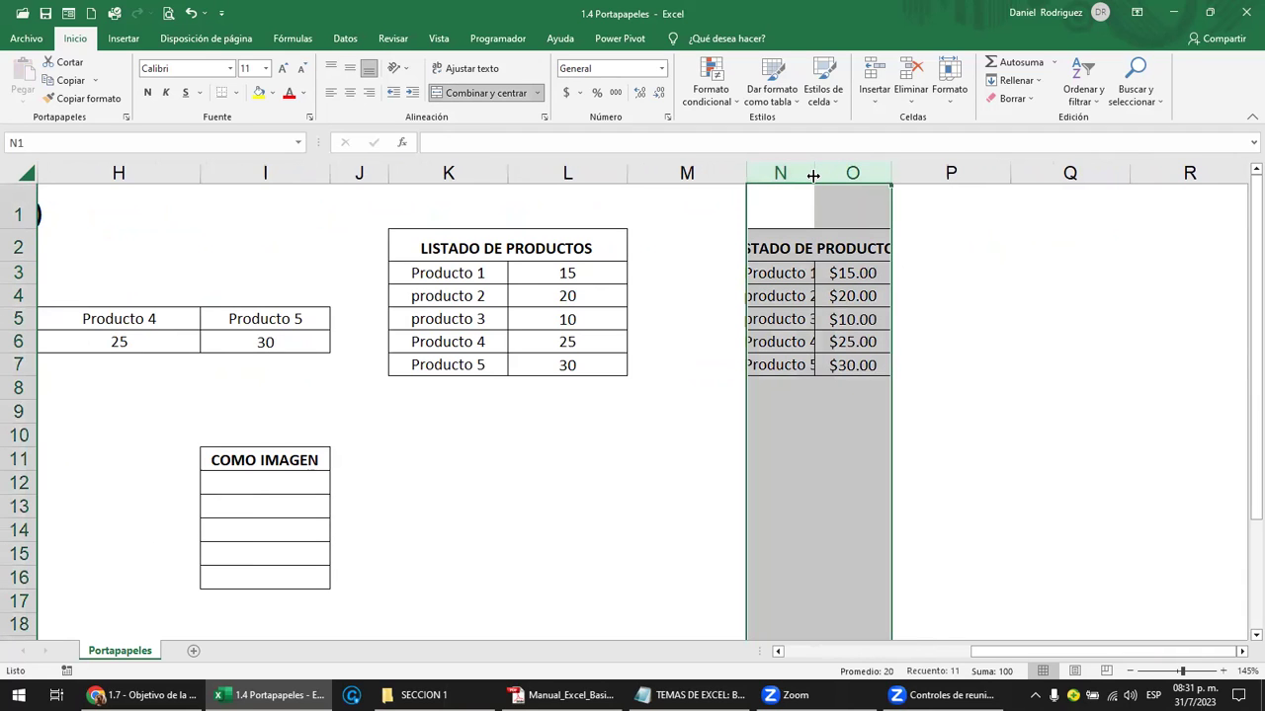
double_click(812, 175)
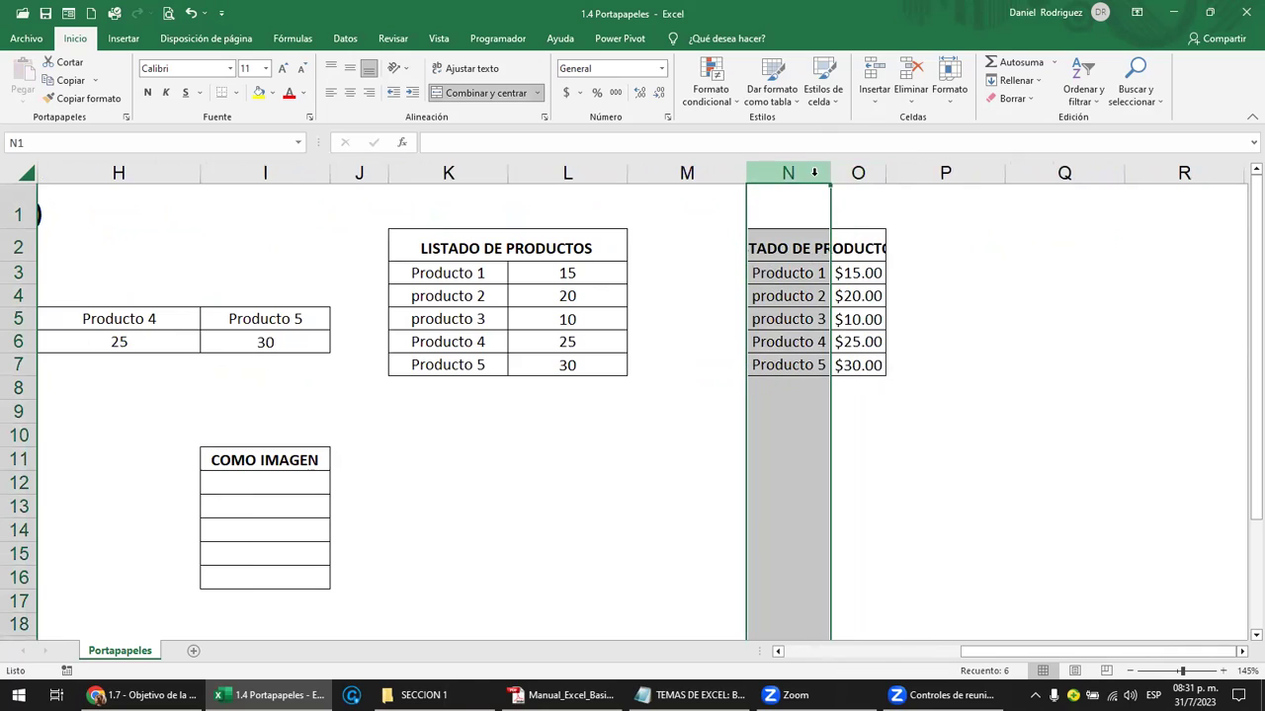
click(821, 170)
drag(821, 170, 861, 168)
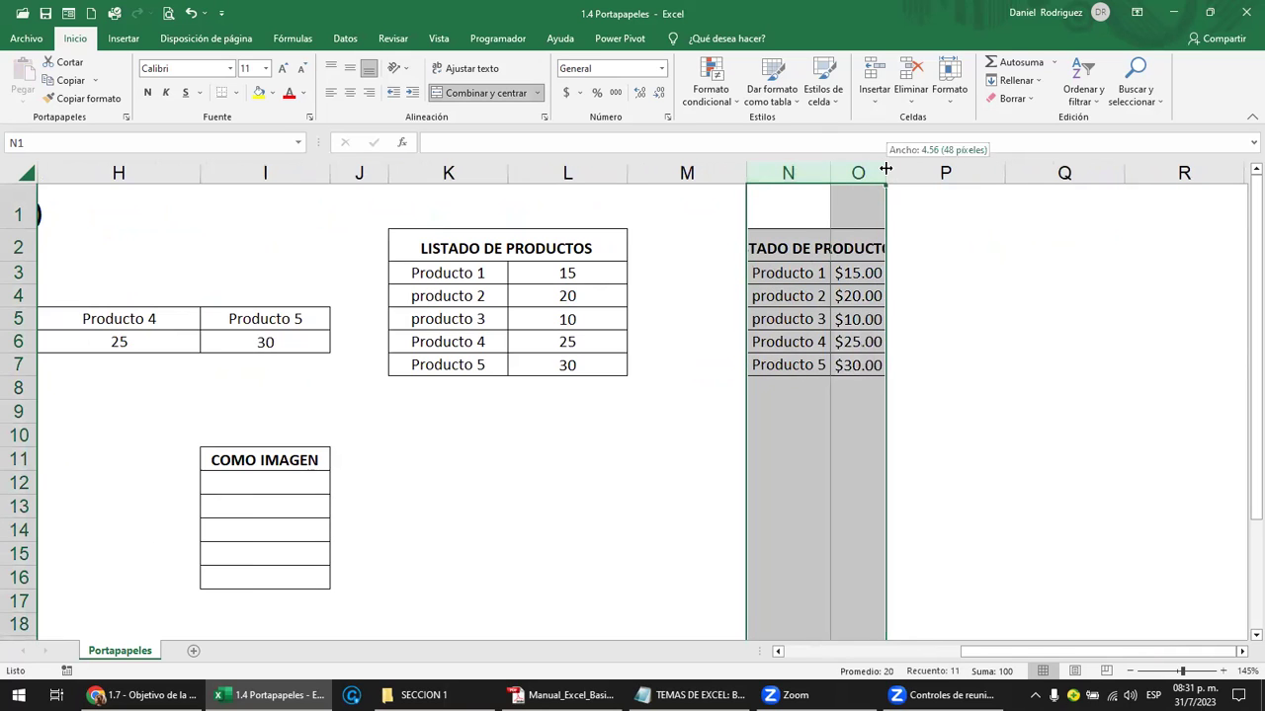
click(890, 171)
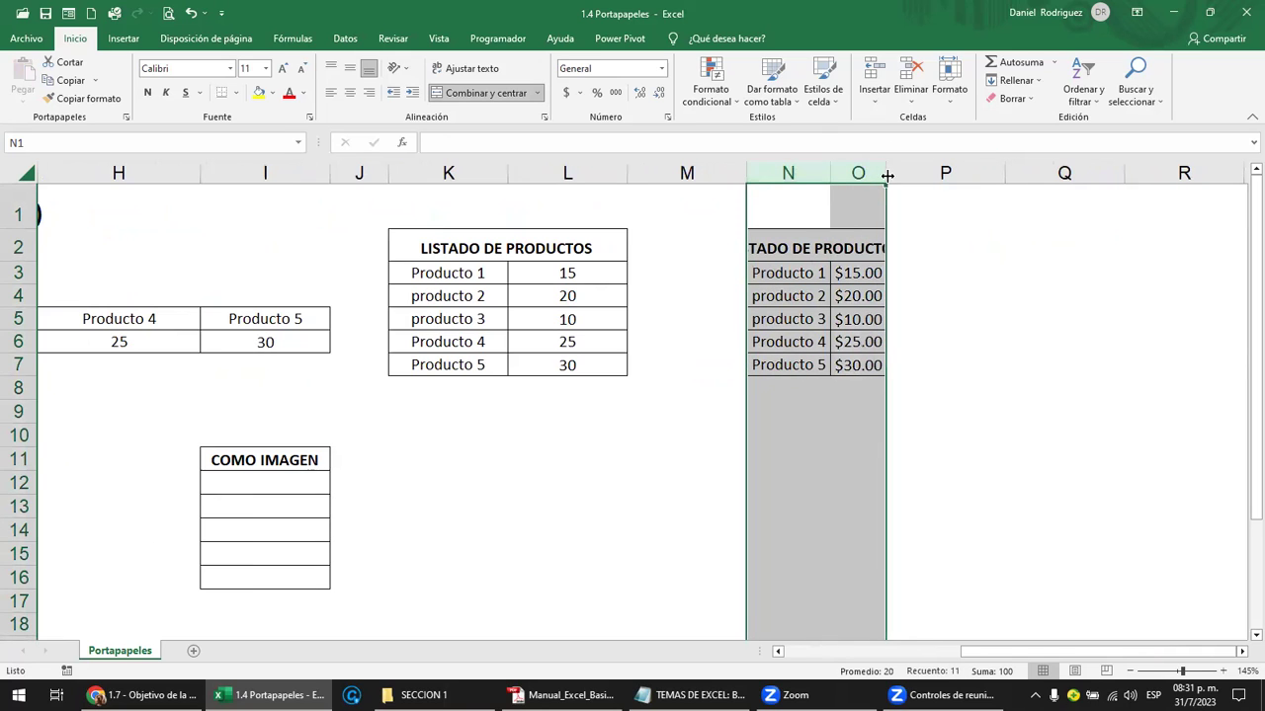
click(991, 322)
click(879, 176)
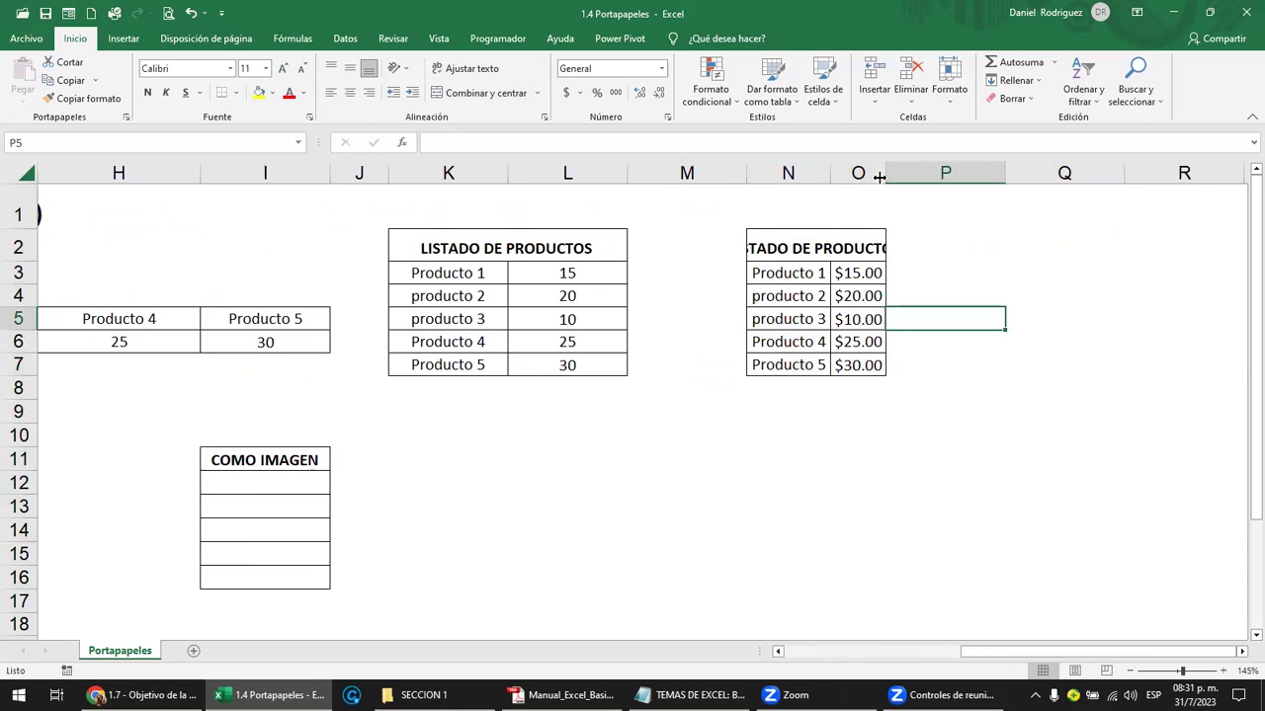
drag(879, 176, 982, 176)
drag(829, 173, 863, 174)
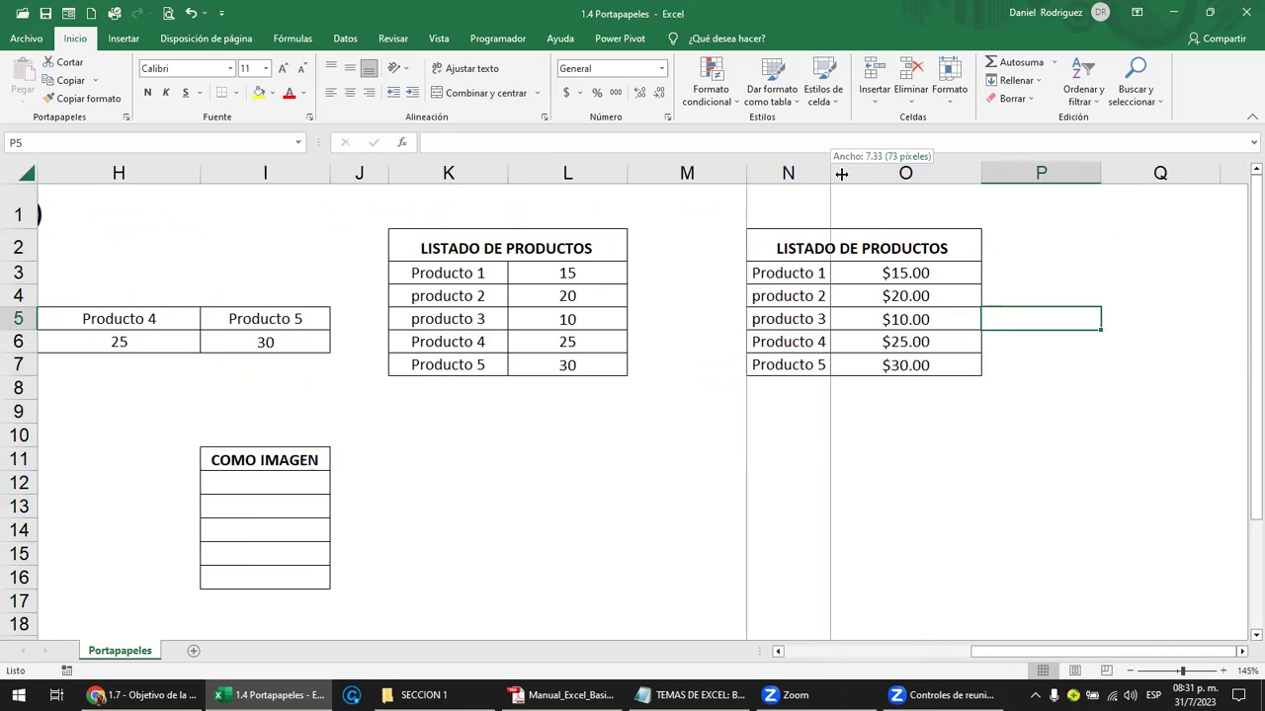
Check the pasted copy, narrow column N slightly, and return to the sheet's left side
click(839, 248)
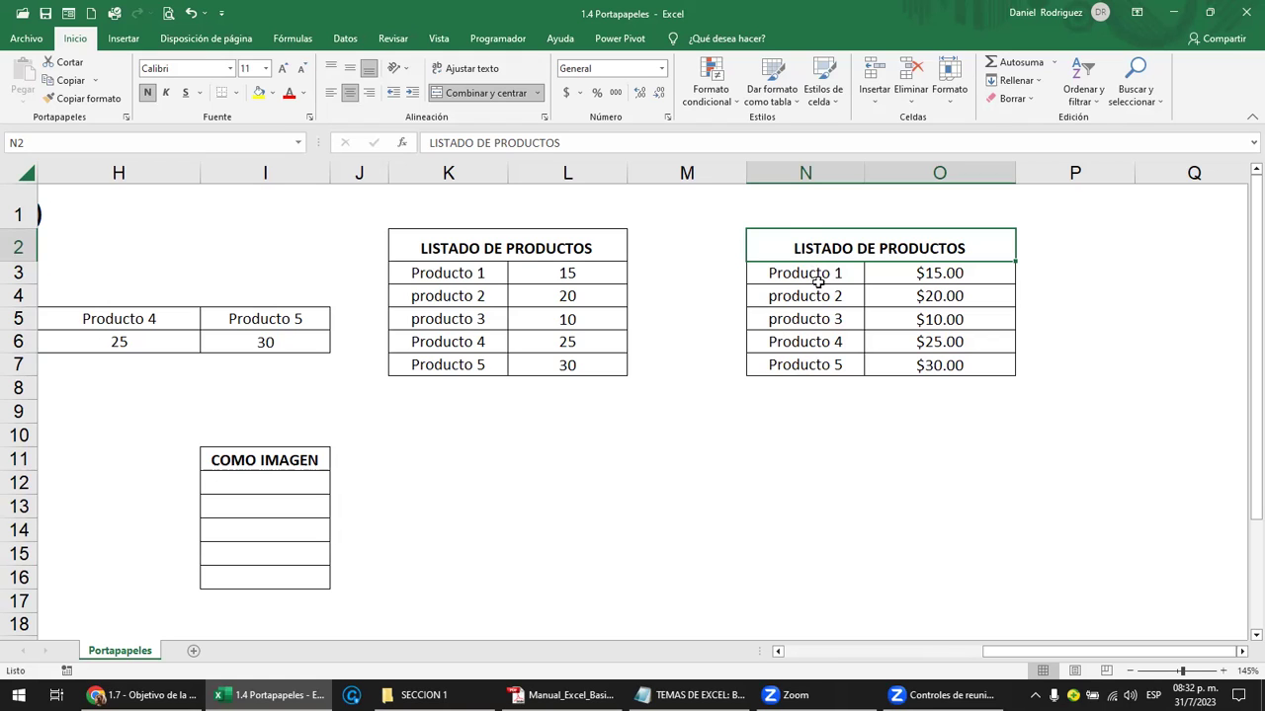
click(781, 274)
click(820, 248)
mouse_move(864, 172)
mouse_down()
mouse_move(799, 170)
mouse_move(844, 170)
mouse_up()
click(700, 251)
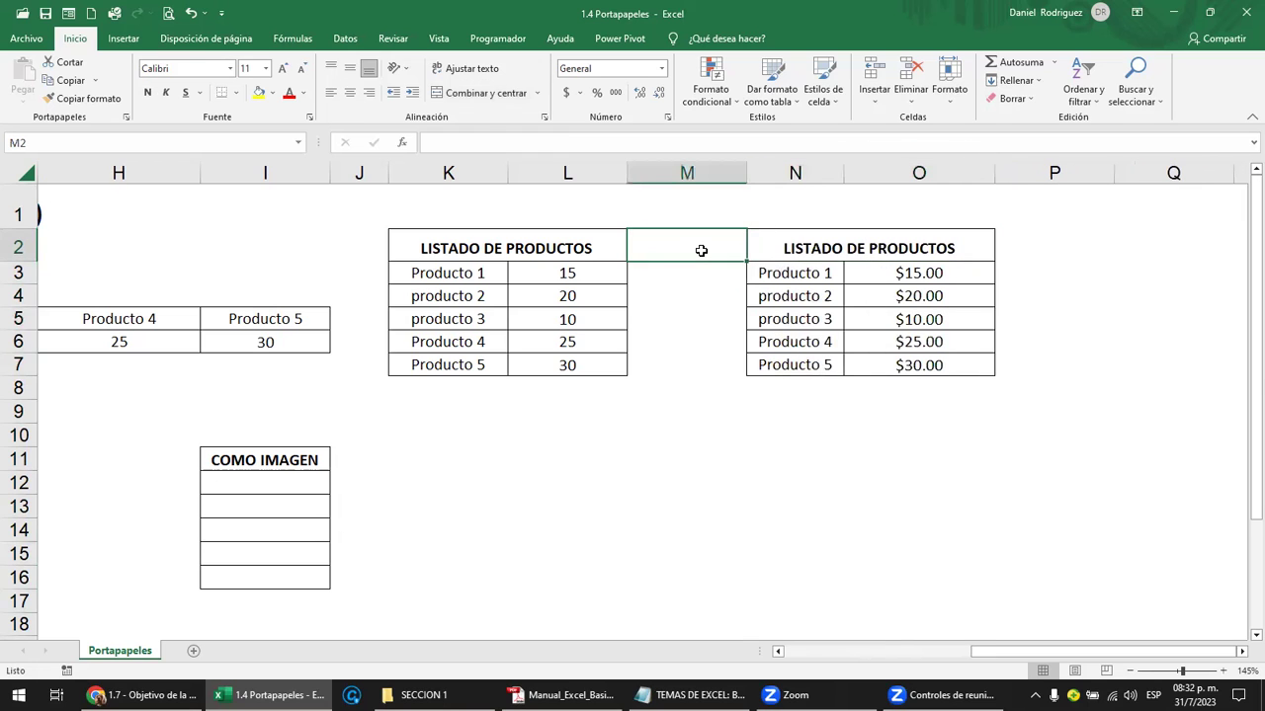
key(Left)
key(Left)
key(Left)
key(Left)
key(Left)
key(Home)
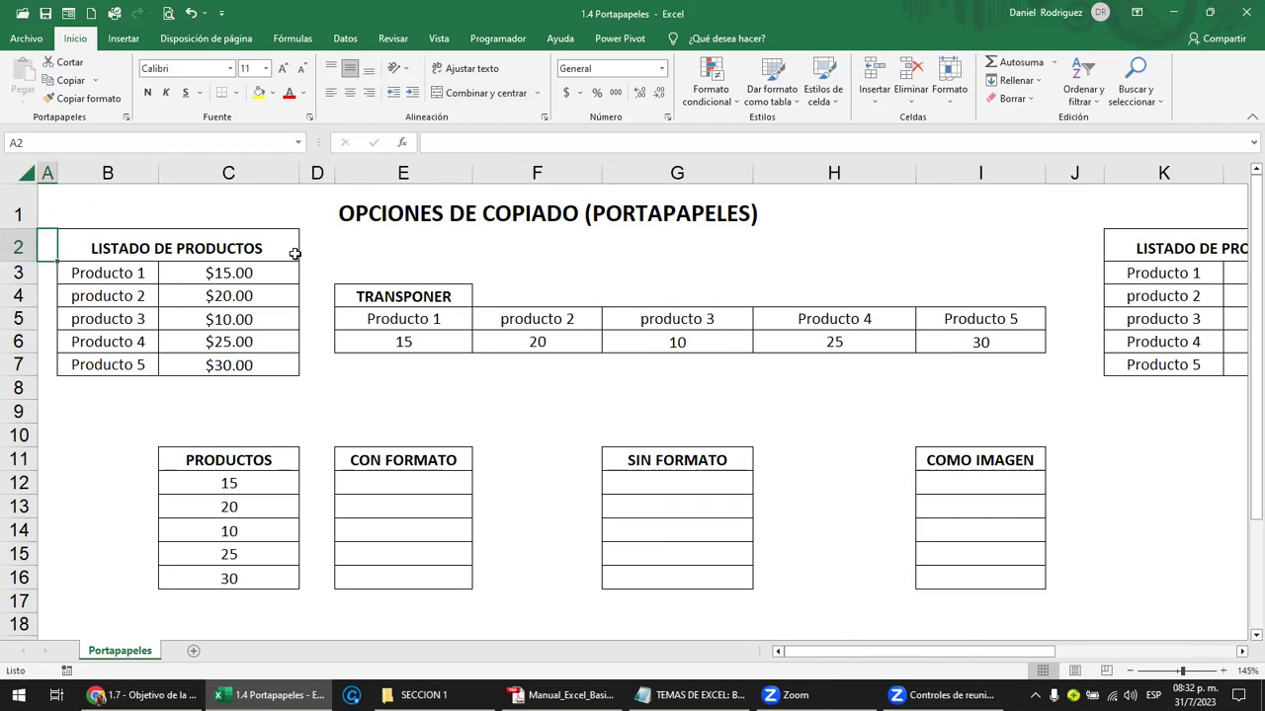
Copy the prices C3:C7 and close the clipboard history panel
click(210, 273)
drag(209, 273, 224, 365)
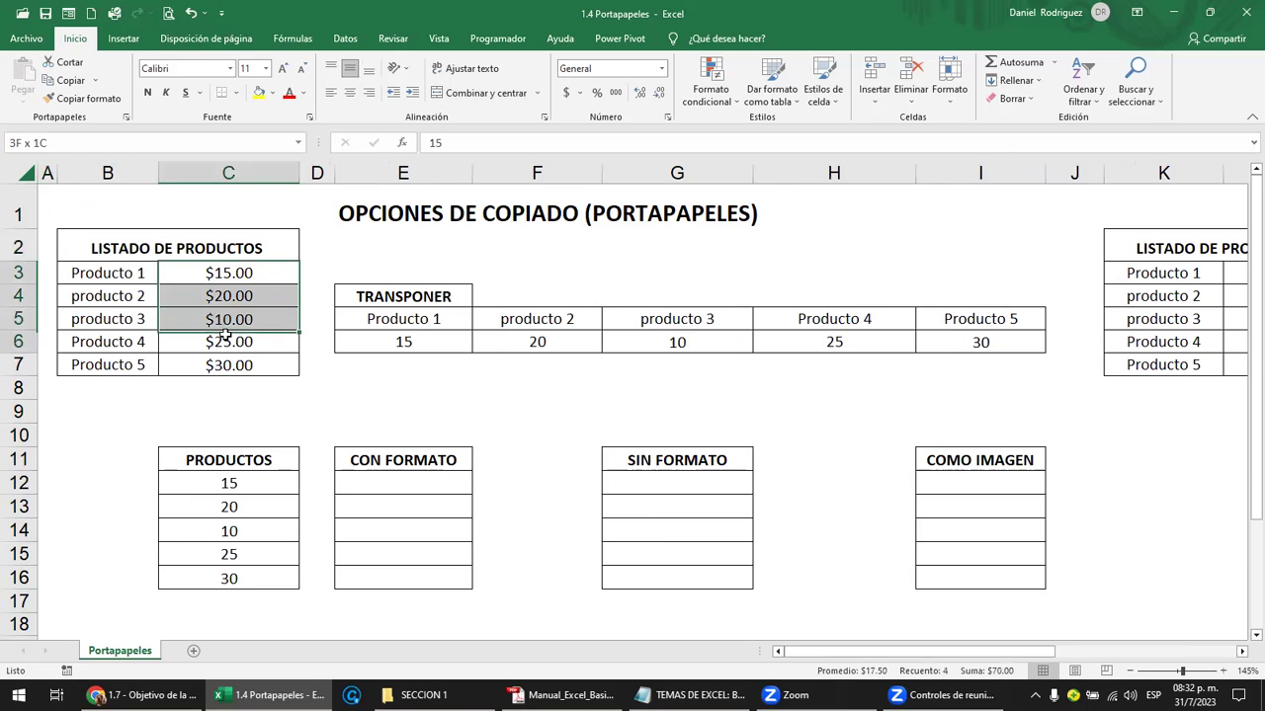
key(ctrl+c)
key(ctrl+c)
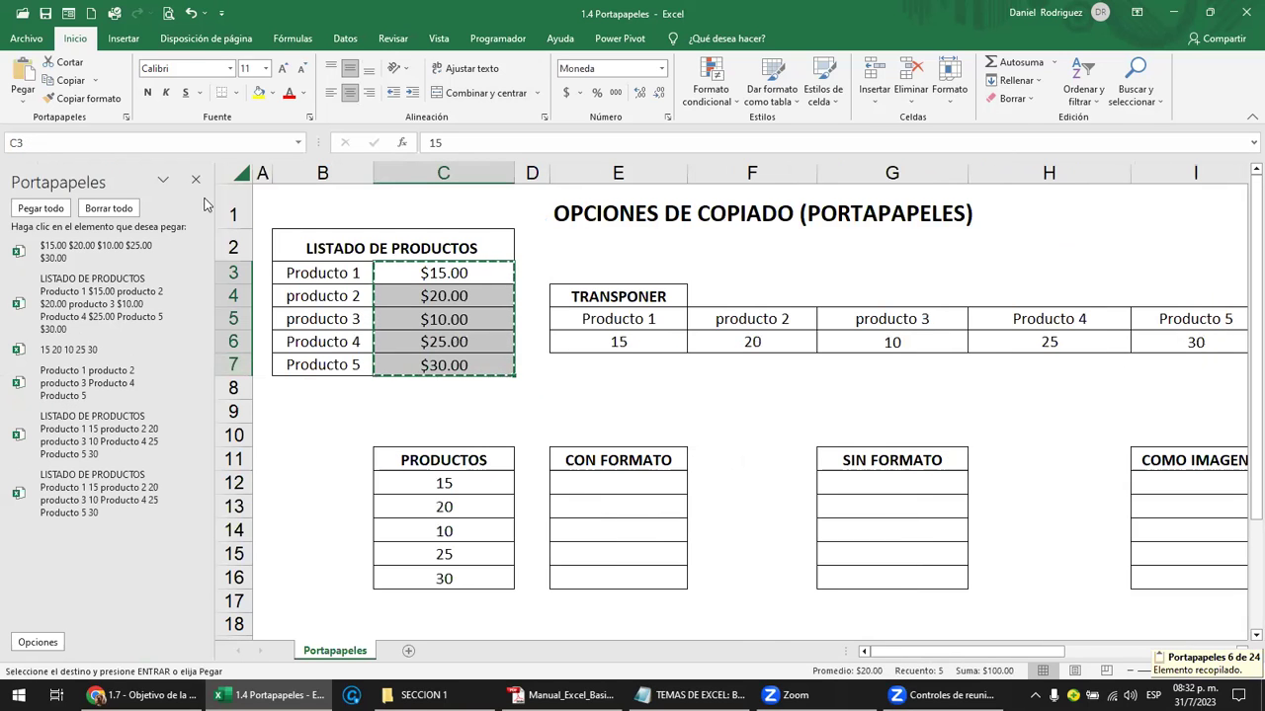
click(196, 179)
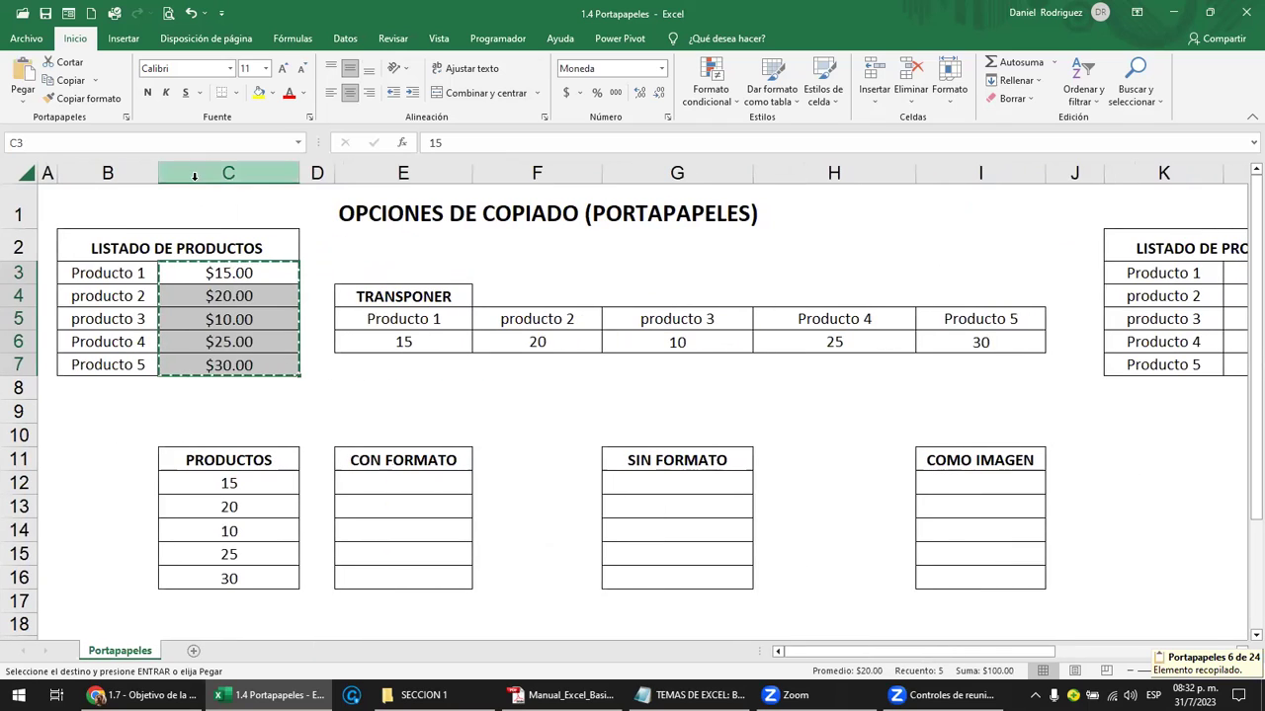
Try Copiar formato between cells E12 and C3, then cancel it
click(397, 484)
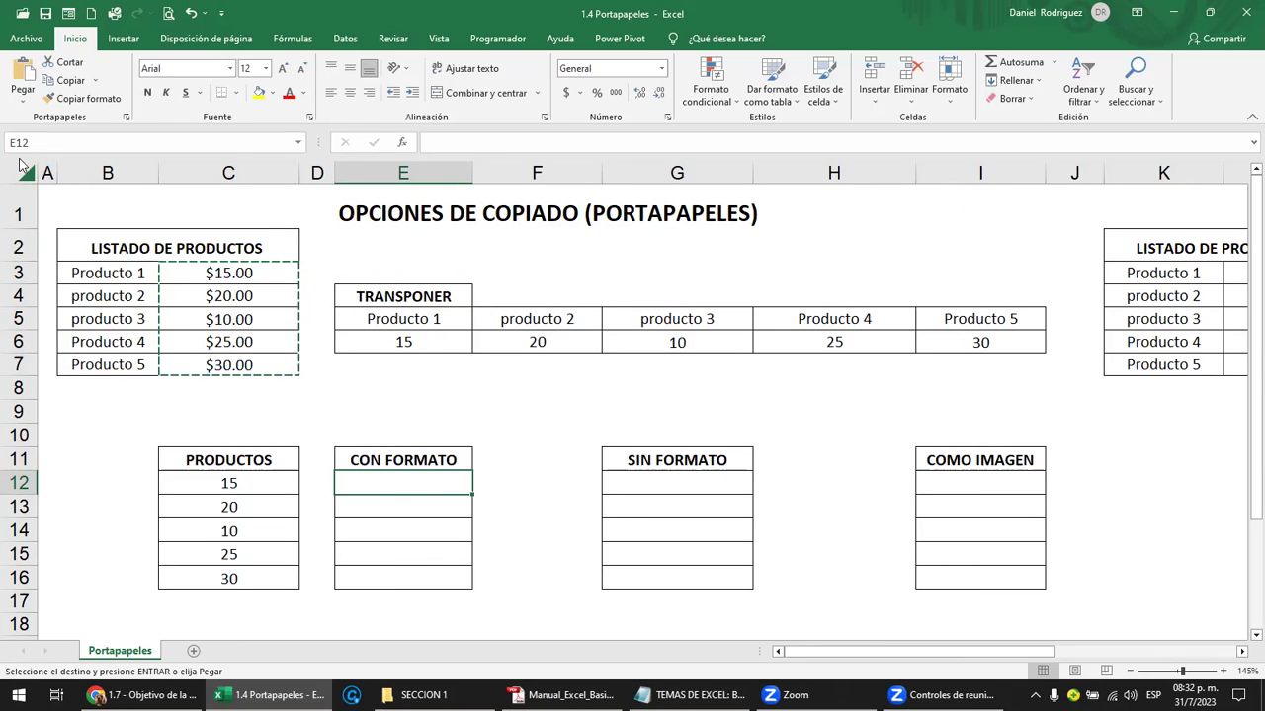
click(88, 99)
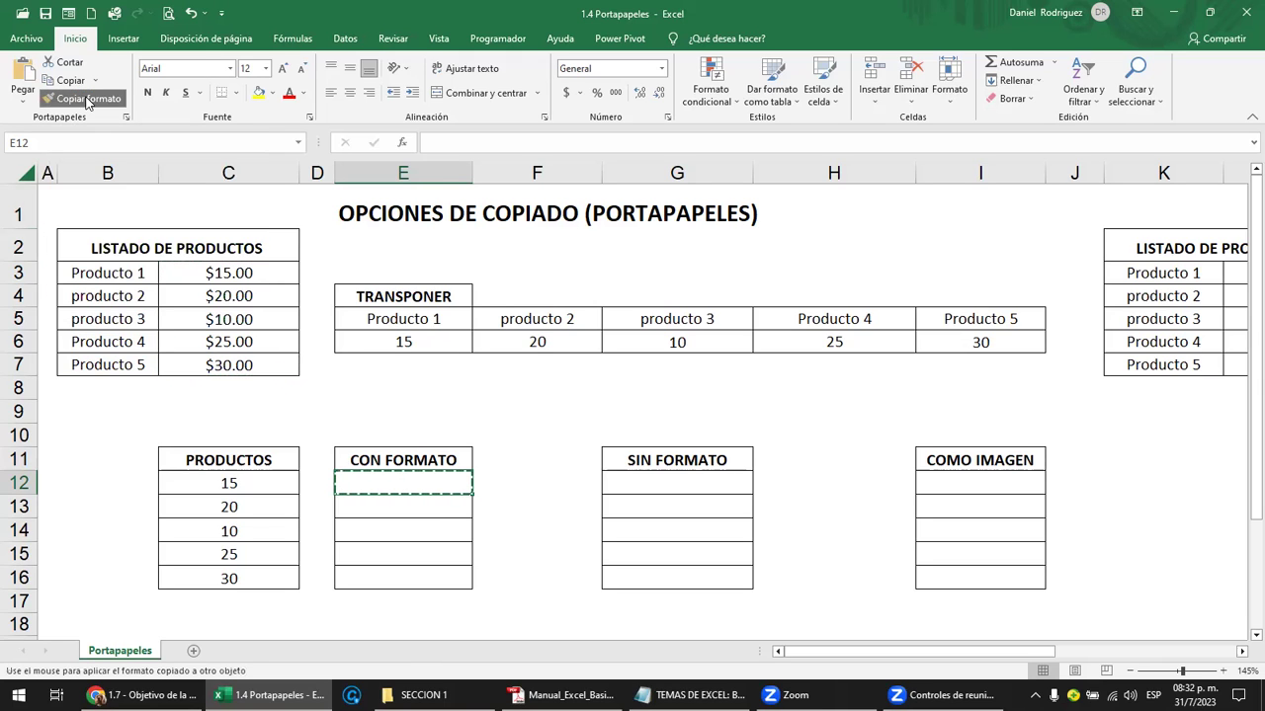
click(213, 273)
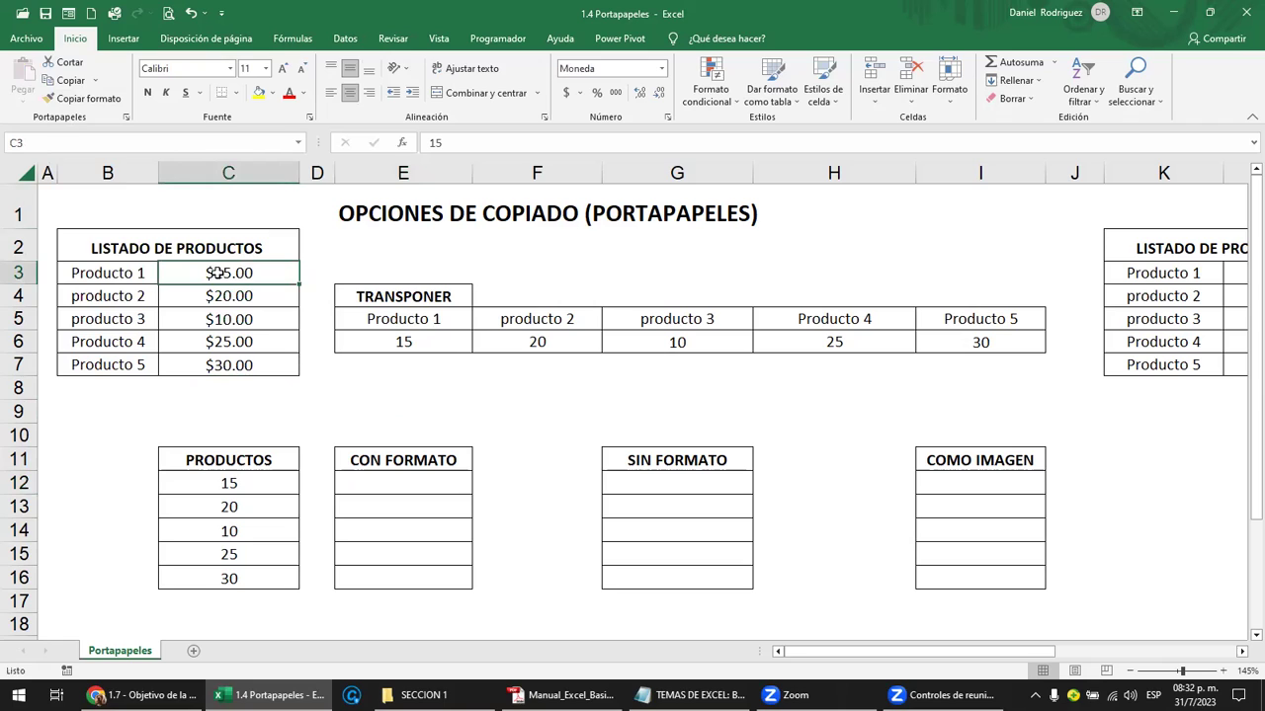
click(84, 98)
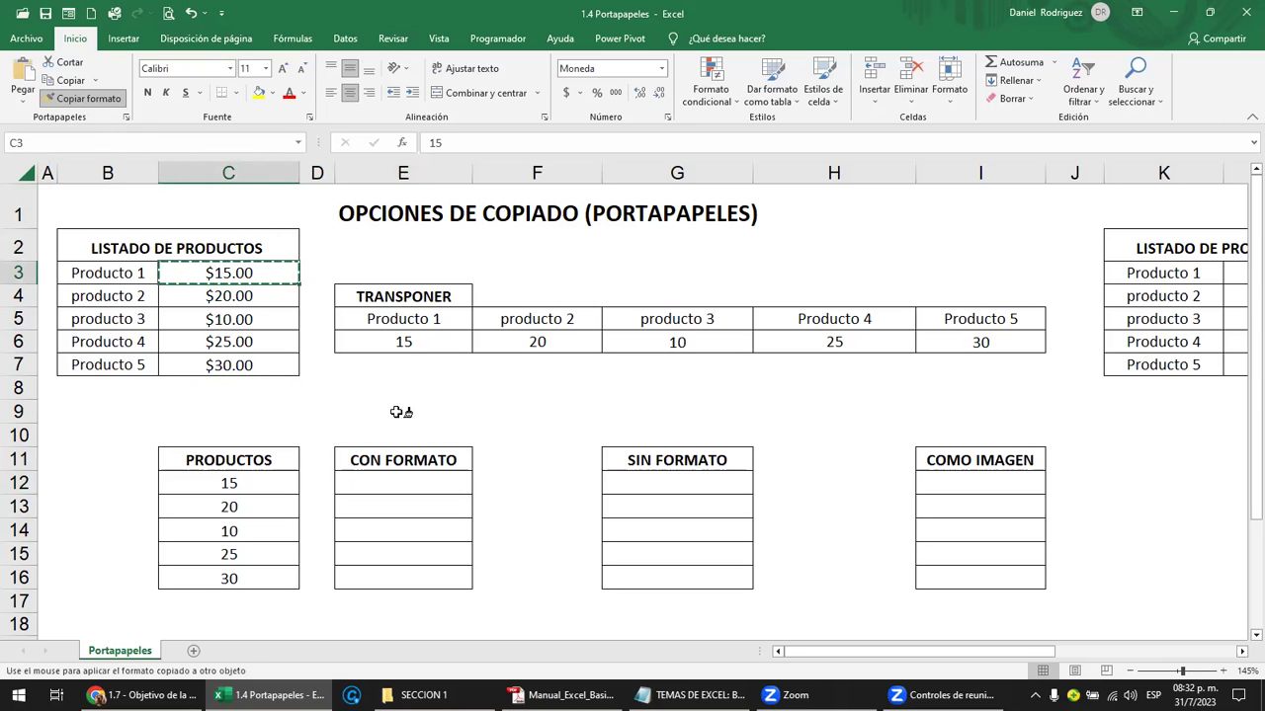
click(416, 482)
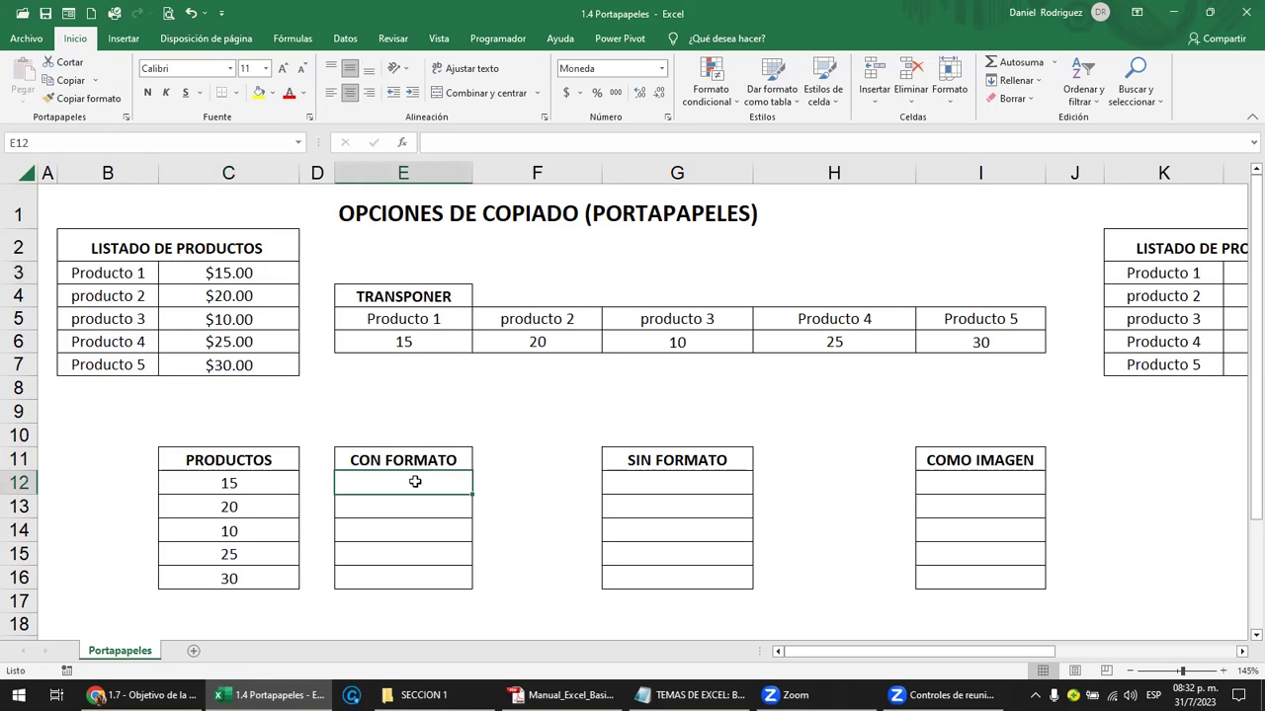
click(87, 104)
key(Escape)
Copy the prices C3:C7 again and select E12 as the destination
click(214, 275)
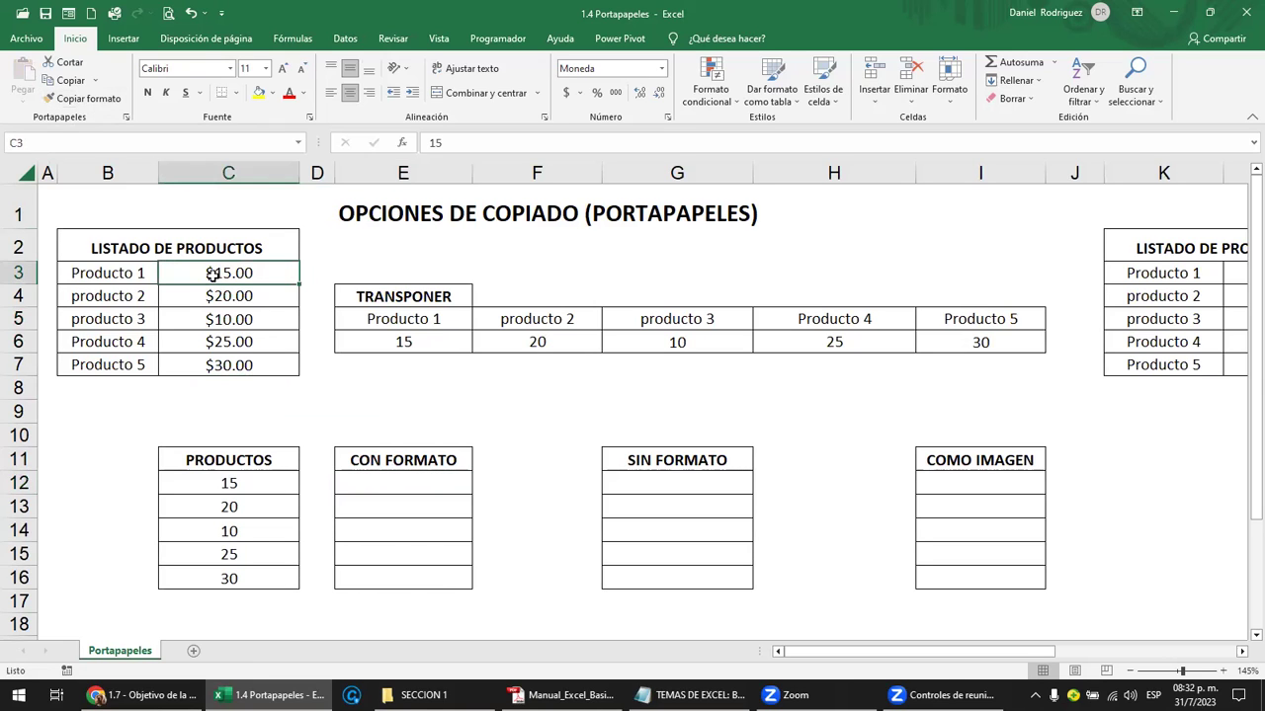
drag(213, 275, 254, 364)
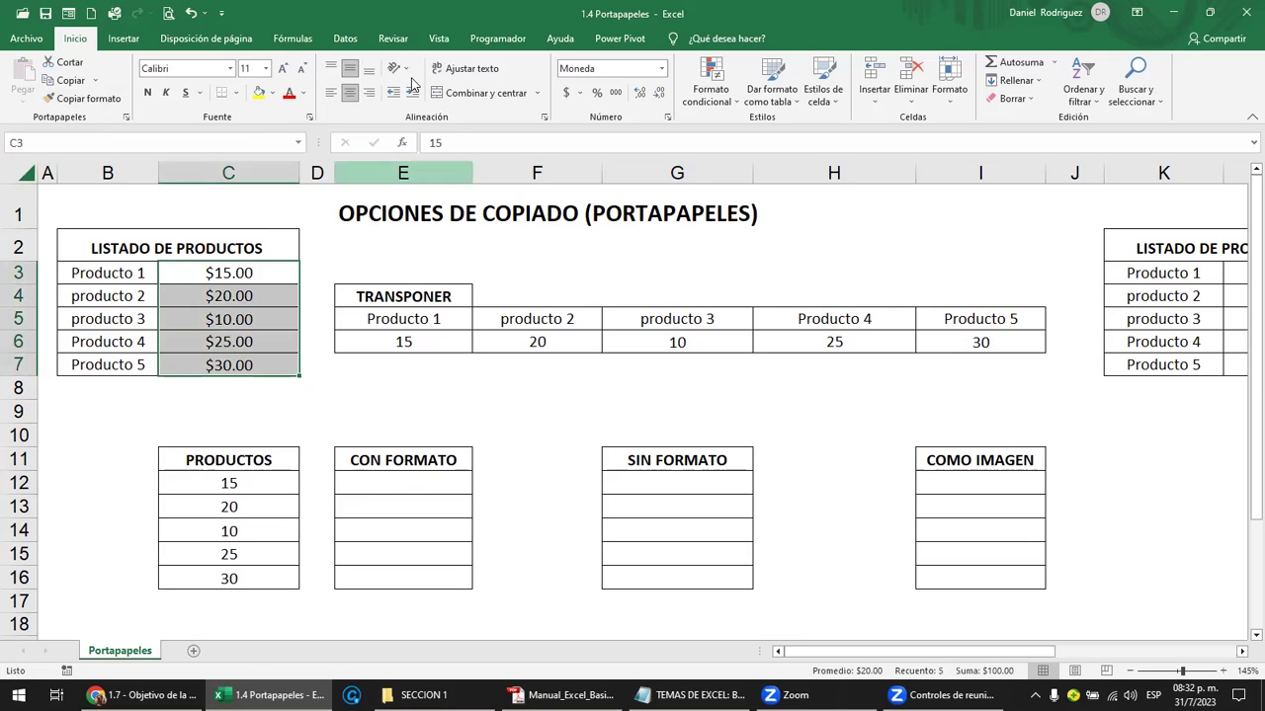
key(ctrl+c)
click(382, 483)
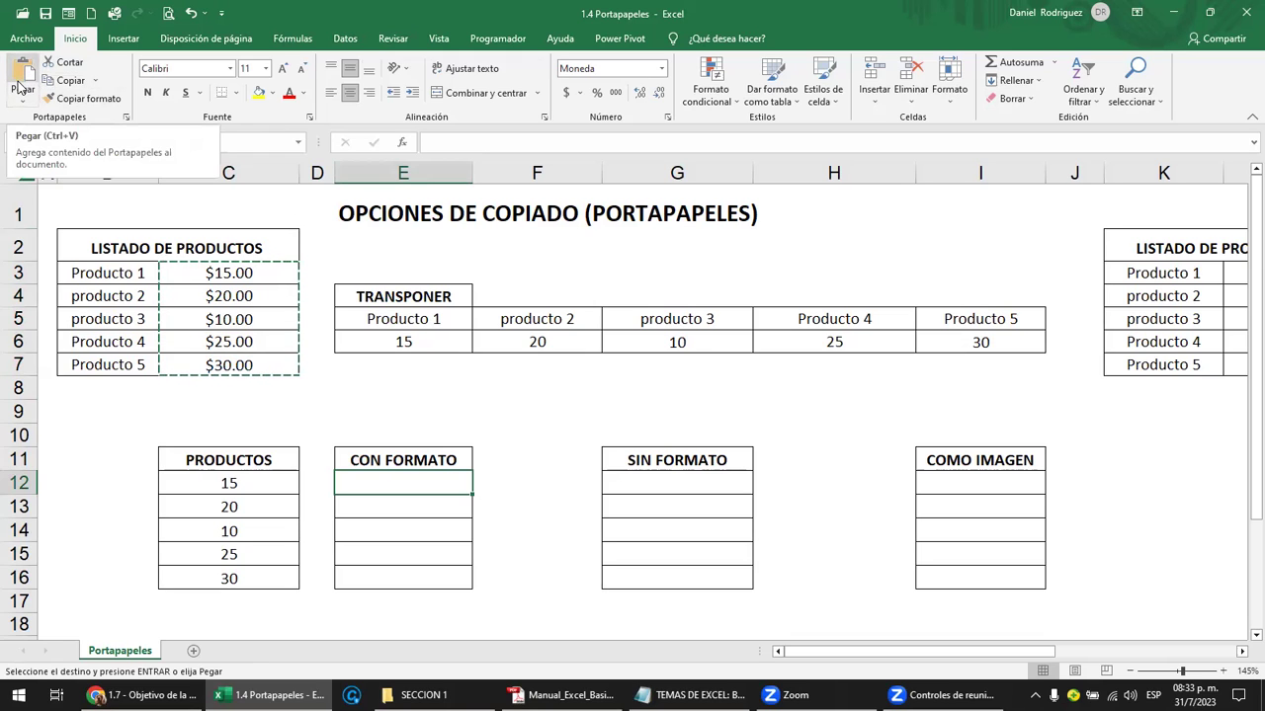
Paste the prices into E12:E16 using Mantener formato de origen
click(27, 104)
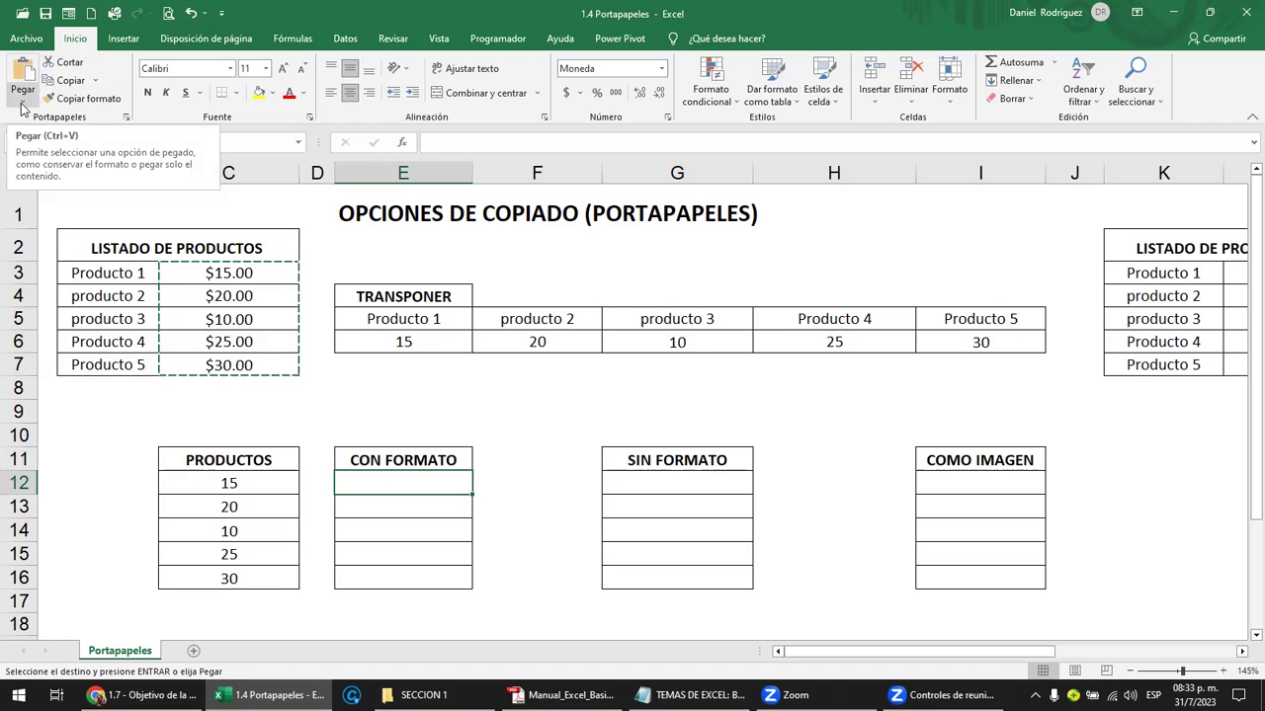
click(22, 104)
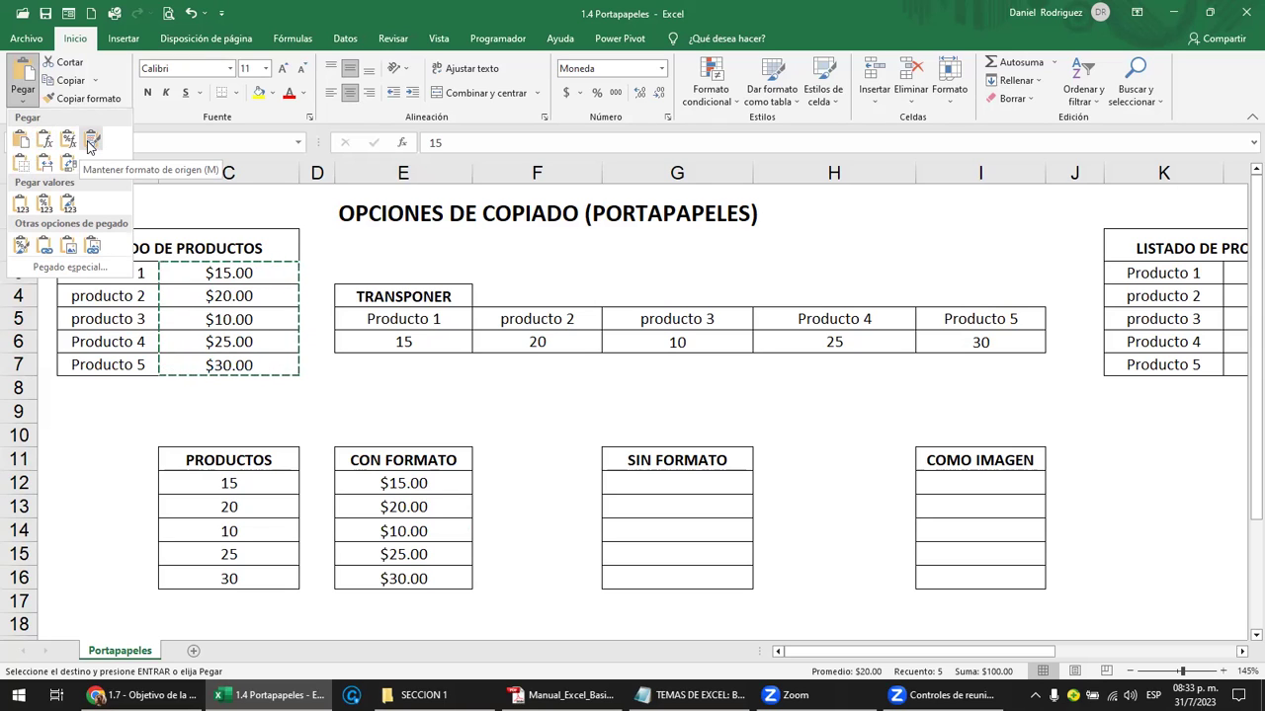
click(89, 145)
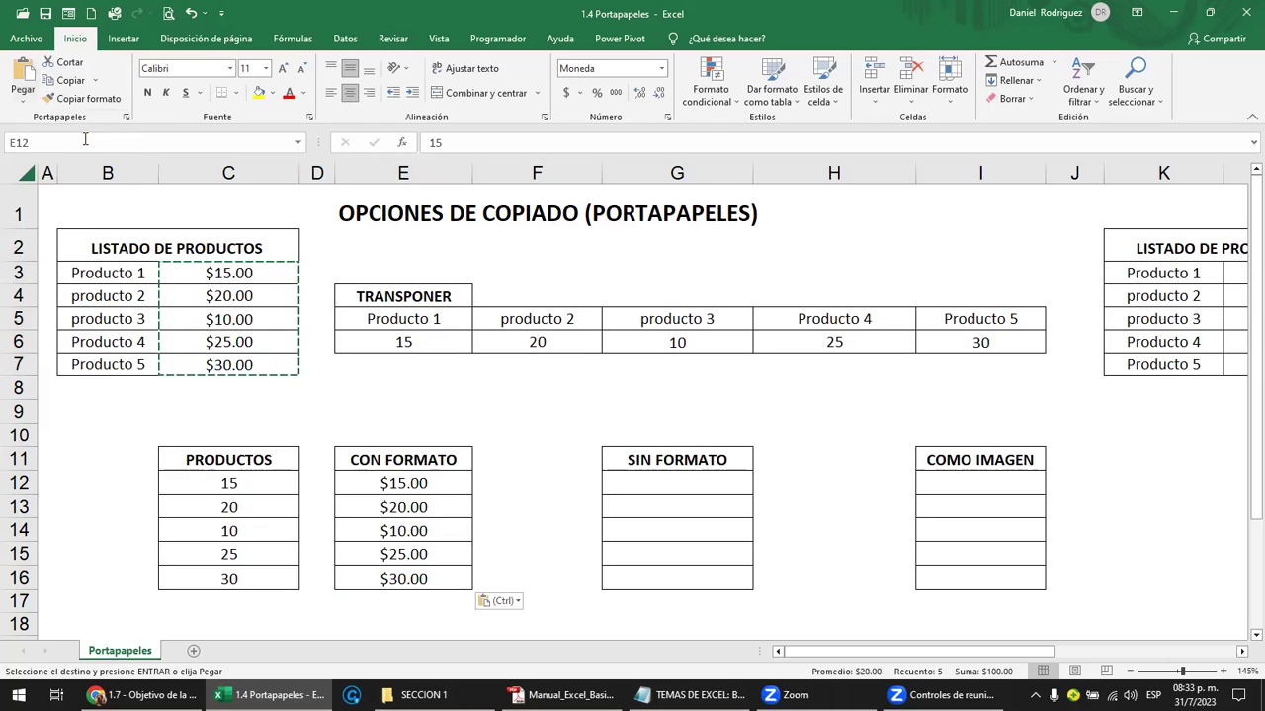
click(549, 420)
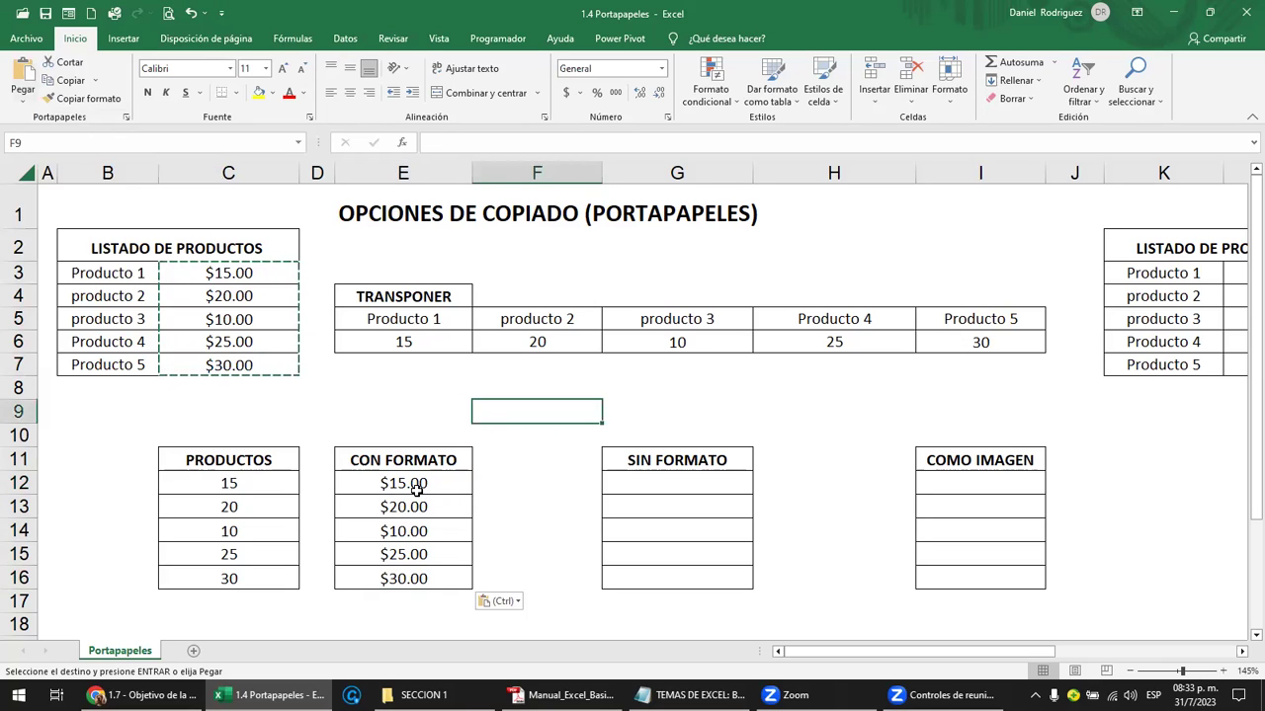
drag(415, 489, 424, 576)
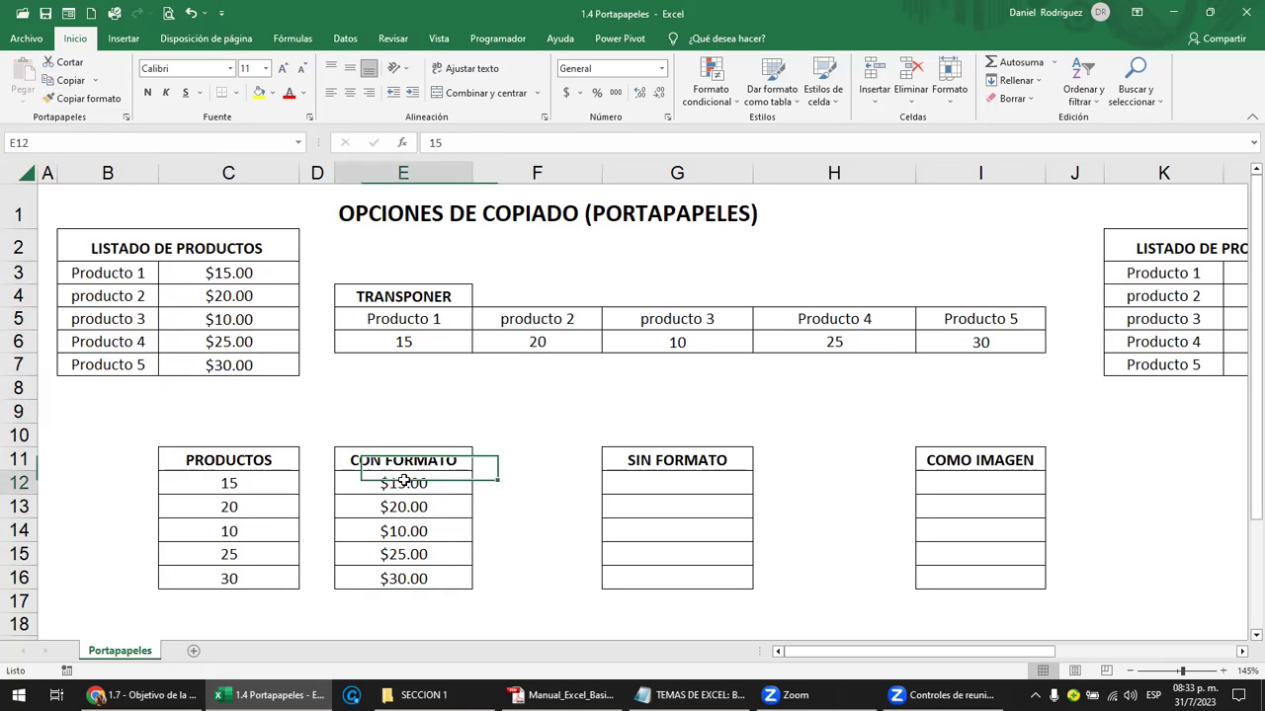
Switch the pasted prices to General format, then delete E12:E16
click(662, 71)
click(642, 94)
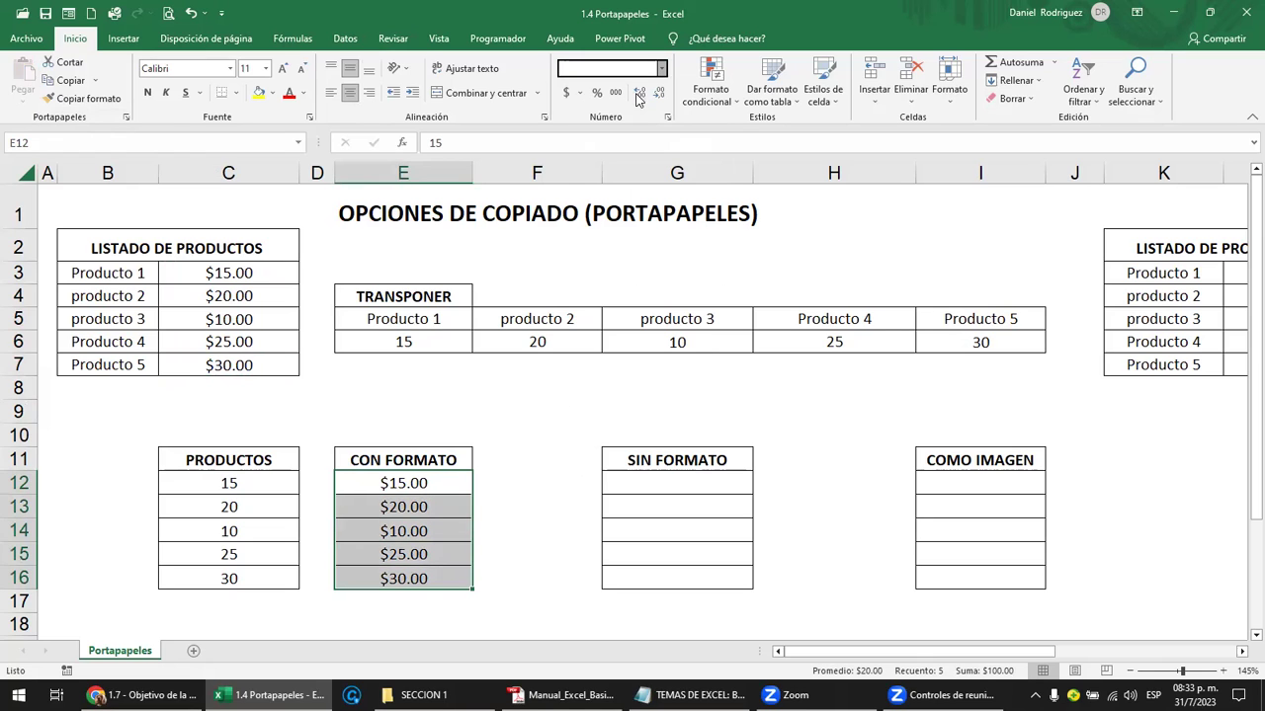
click(533, 487)
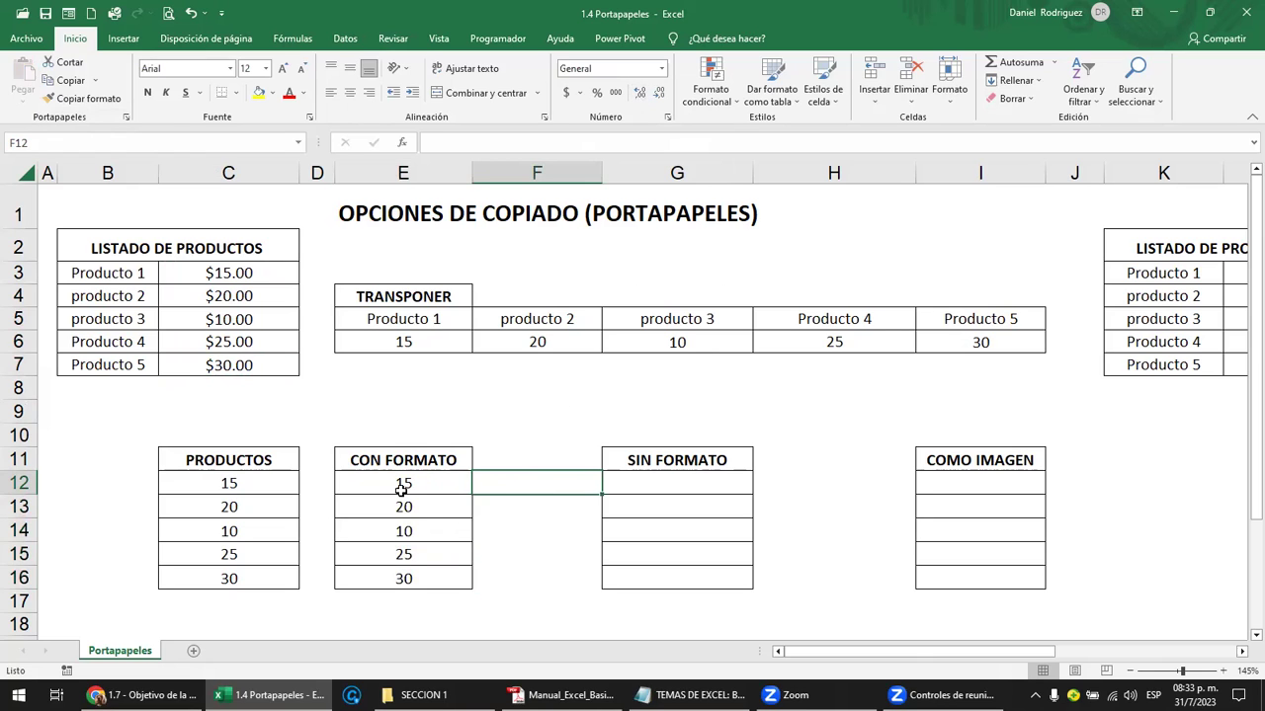
drag(403, 484, 428, 578)
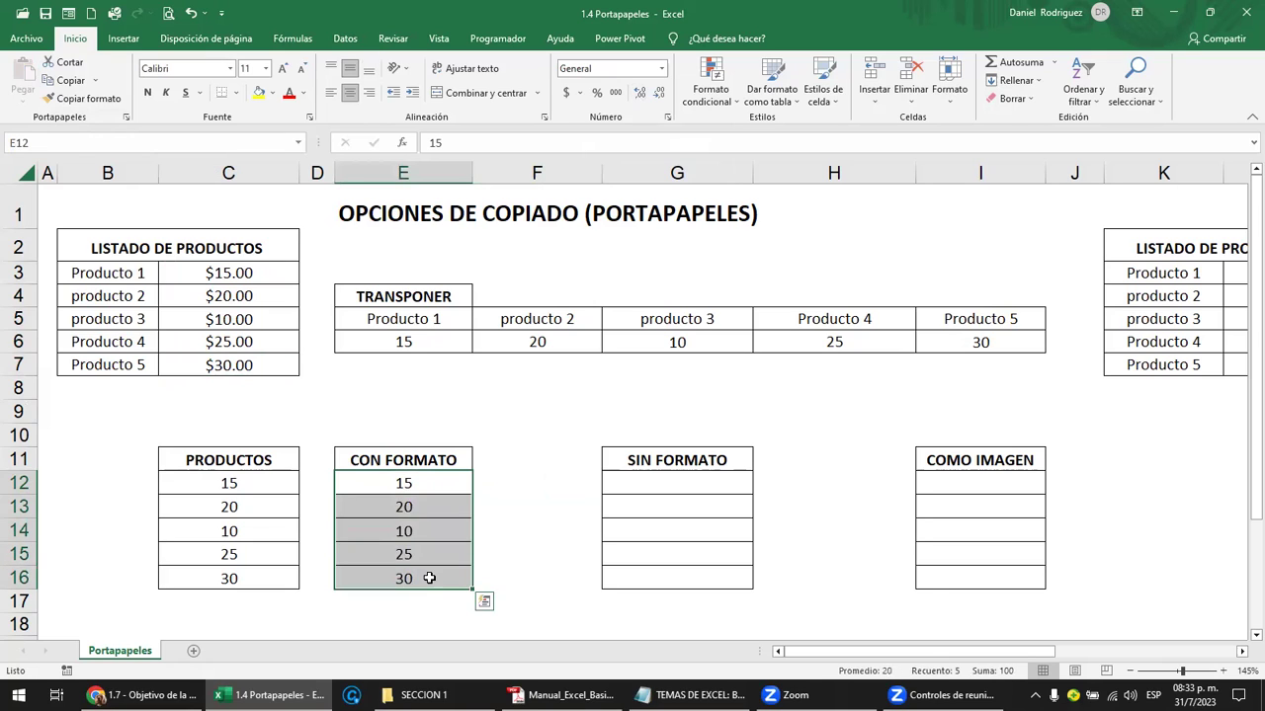
key(Delete)
Try entries in E12 and E13, then select the source prices C3:C7
click(514, 485)
click(415, 483)
text(1)
key(Return)
text(1)
key(Return)
key(Up)
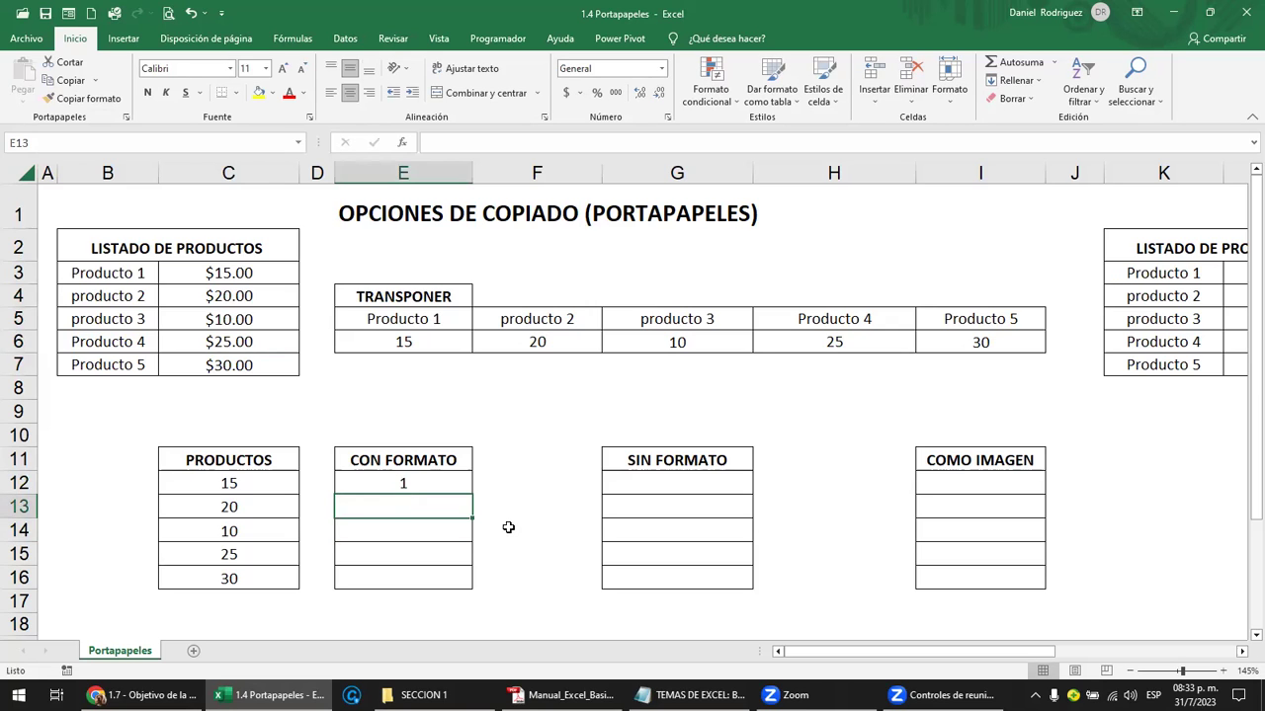
key(Up)
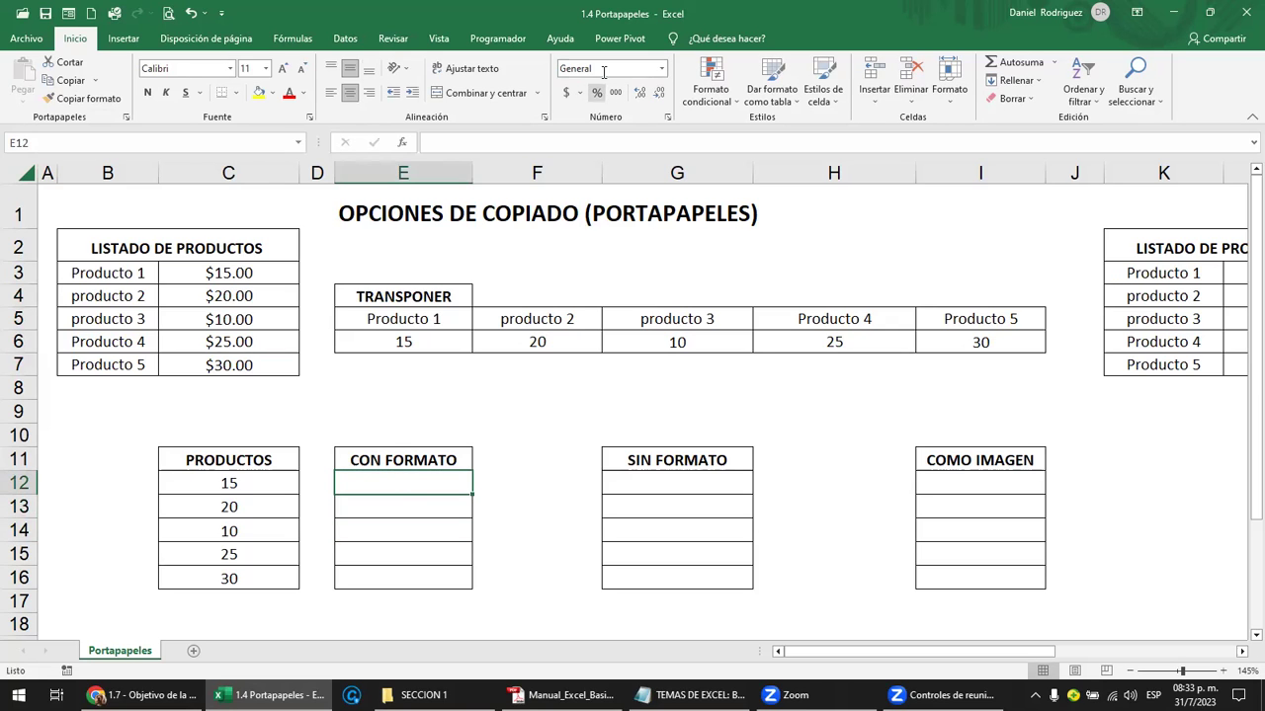
drag(223, 272, 221, 358)
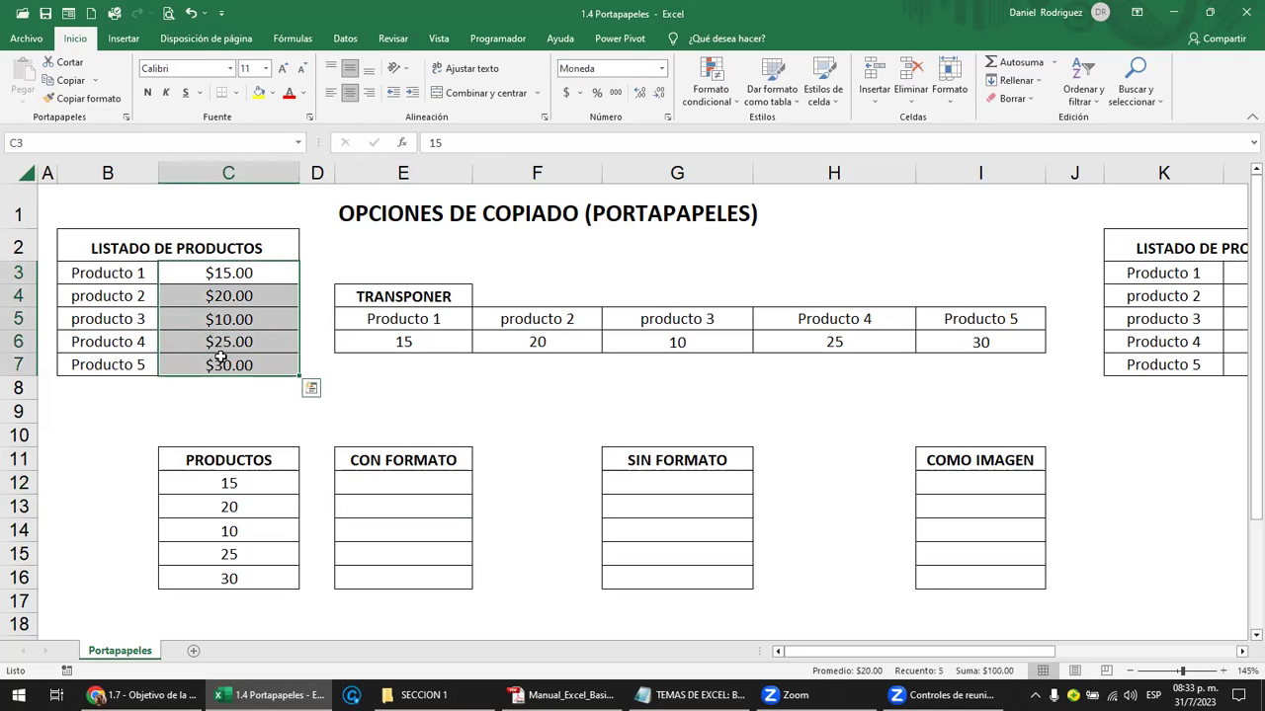
Copy C3:C7 and paste into E12 with Mantener formato de origen, then cancel the copy
key(ctrl+c)
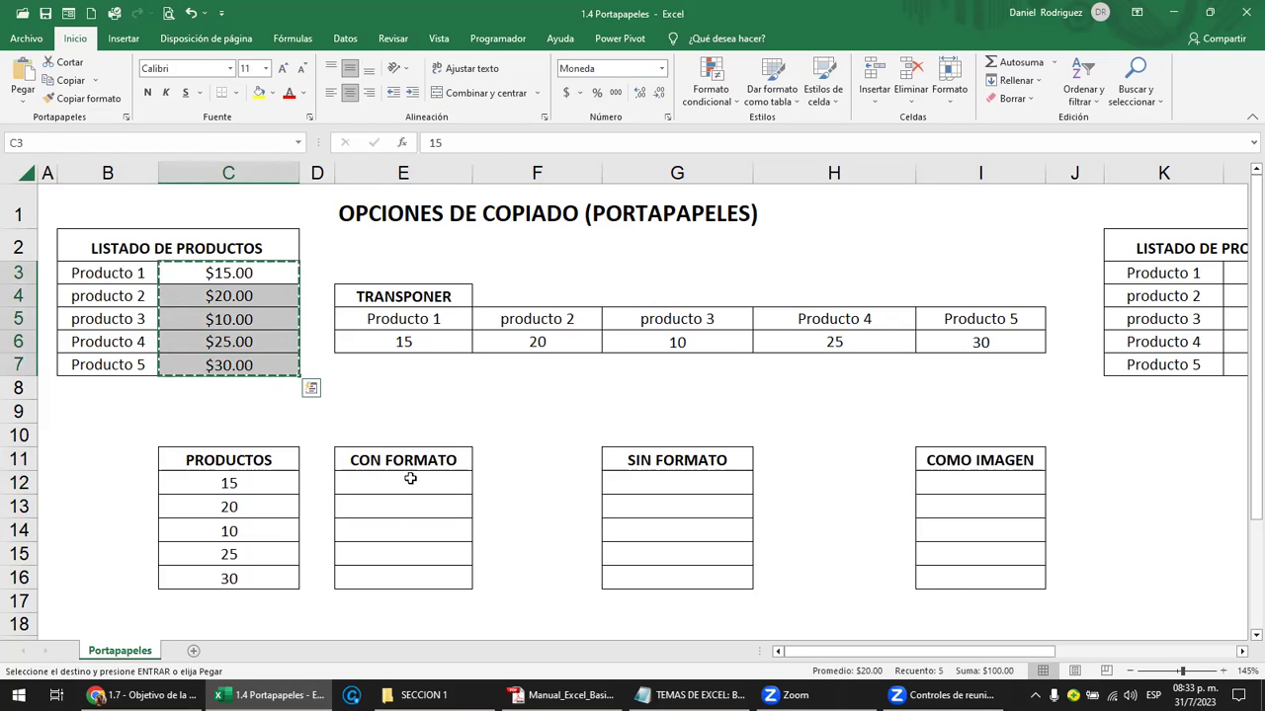
click(410, 478)
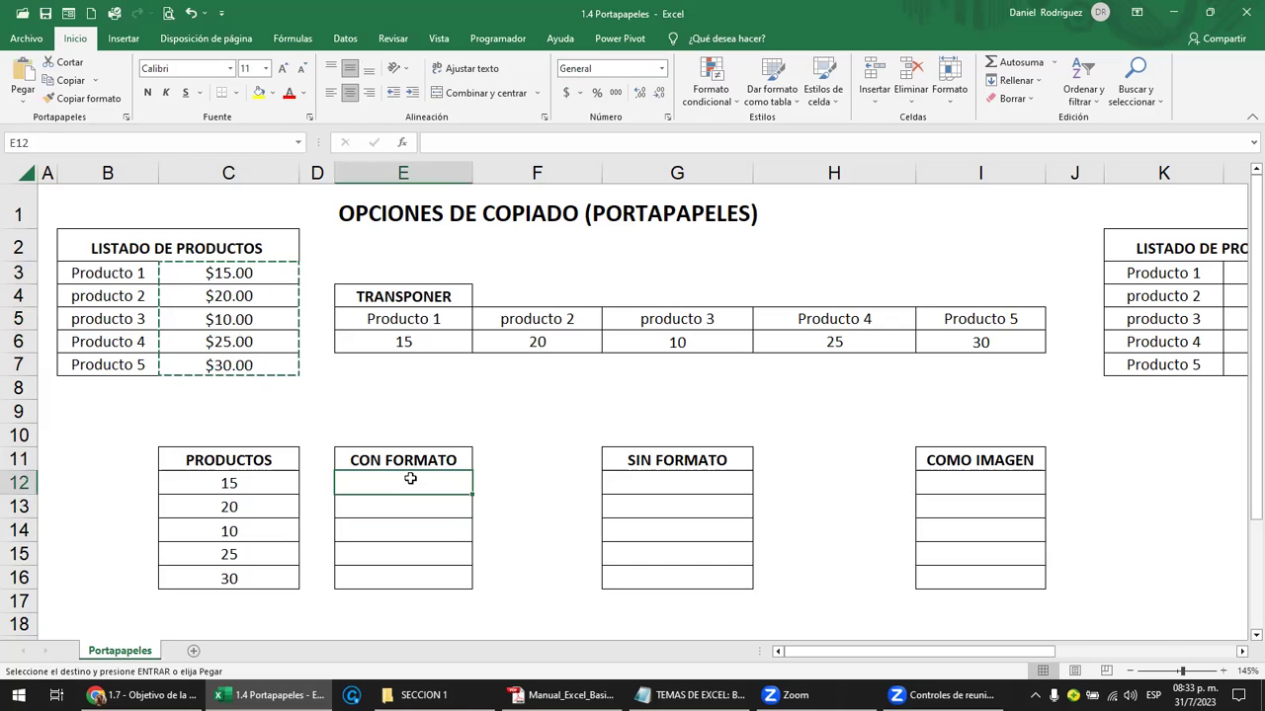
click(24, 102)
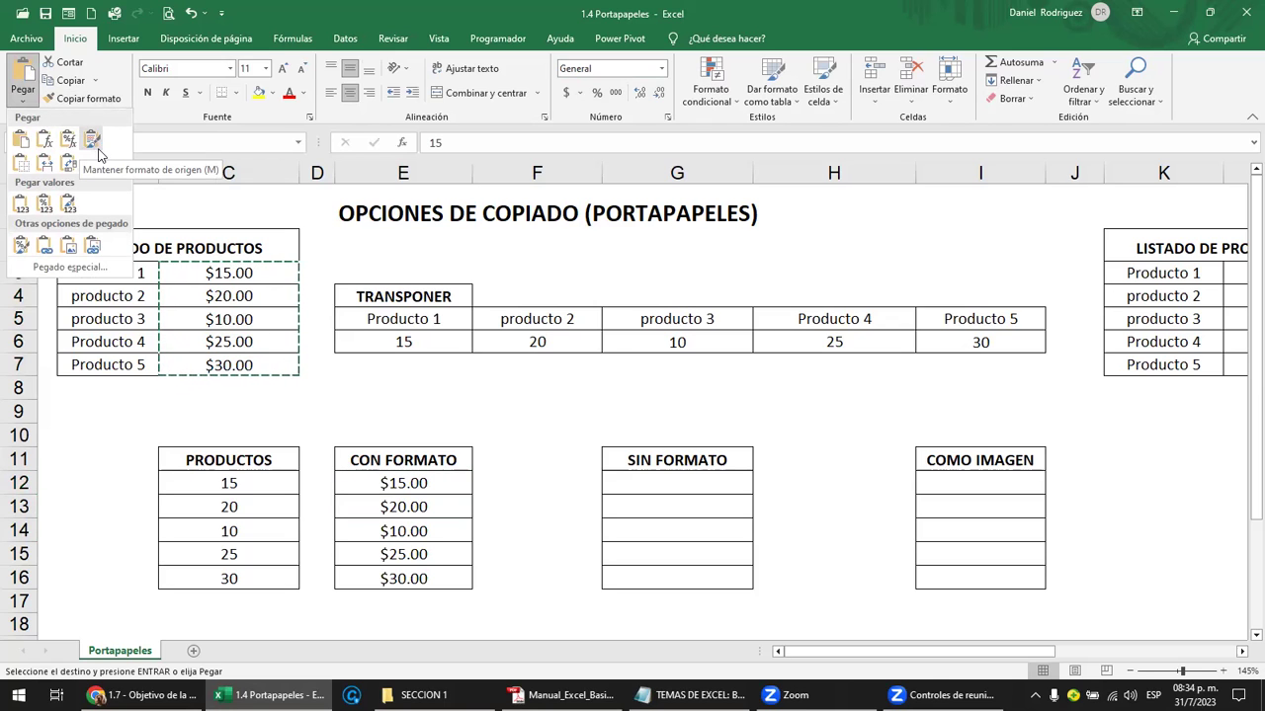
click(94, 145)
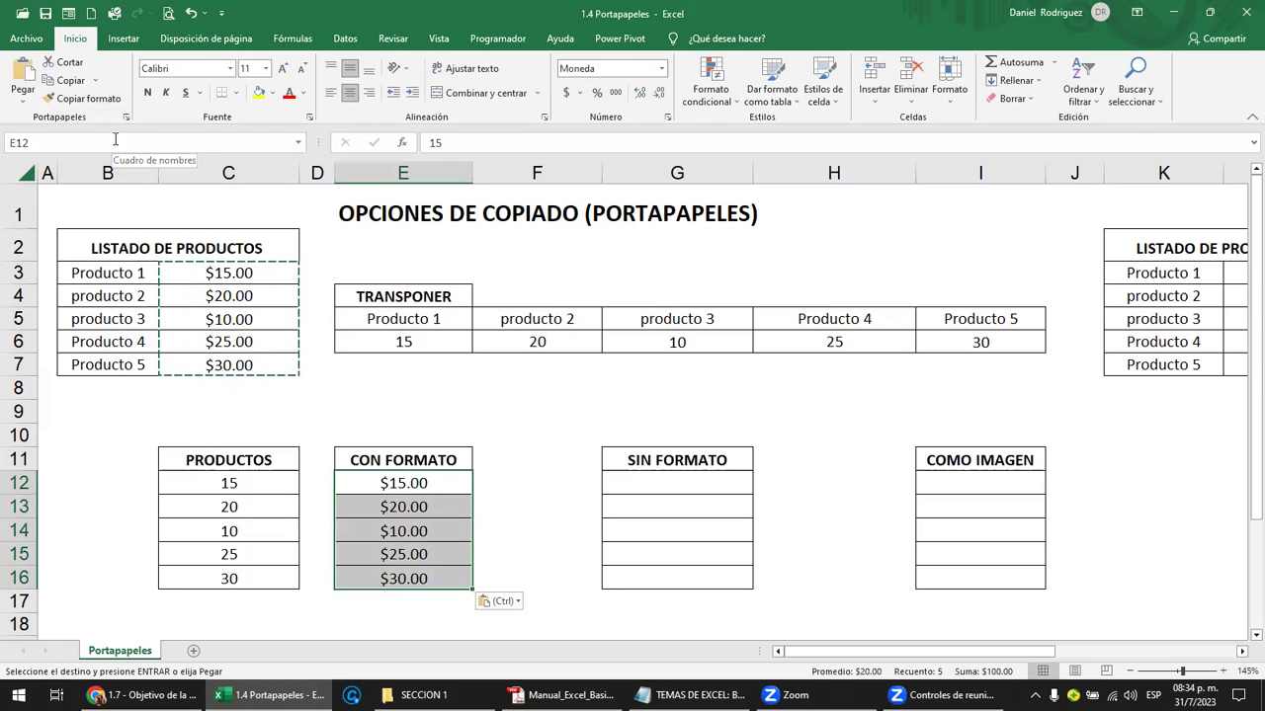
click(498, 393)
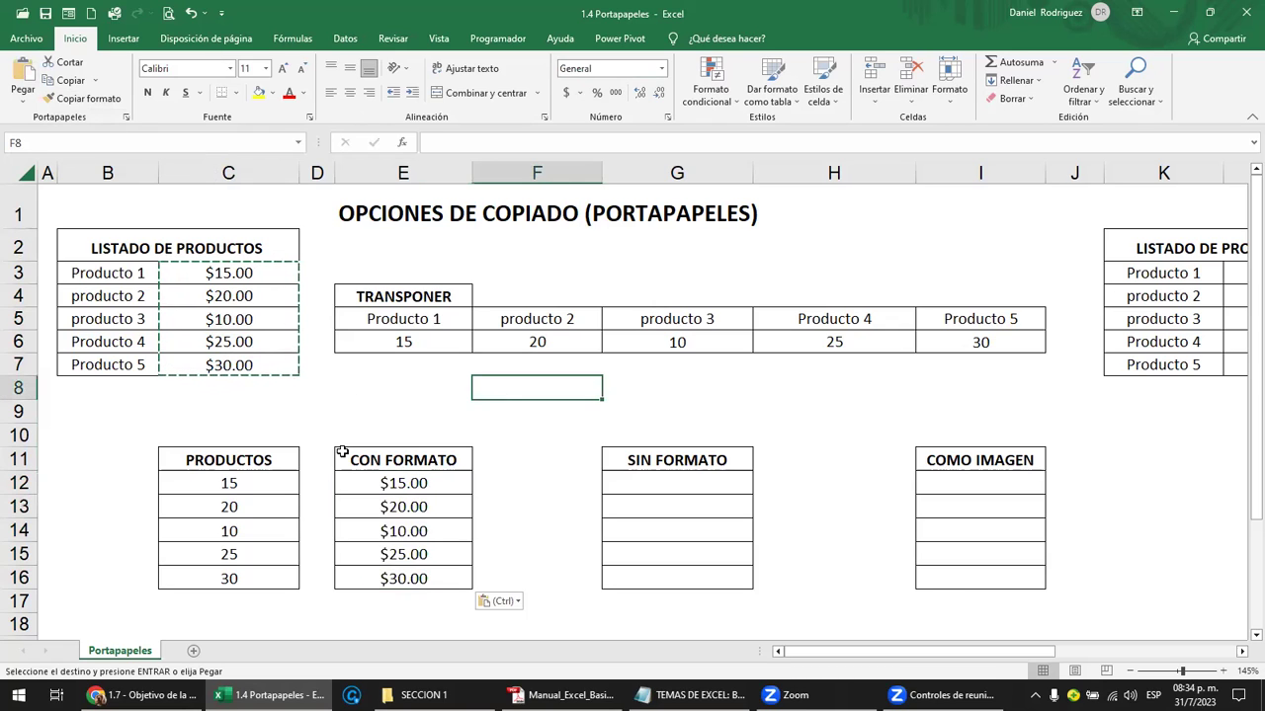
key(Escape)
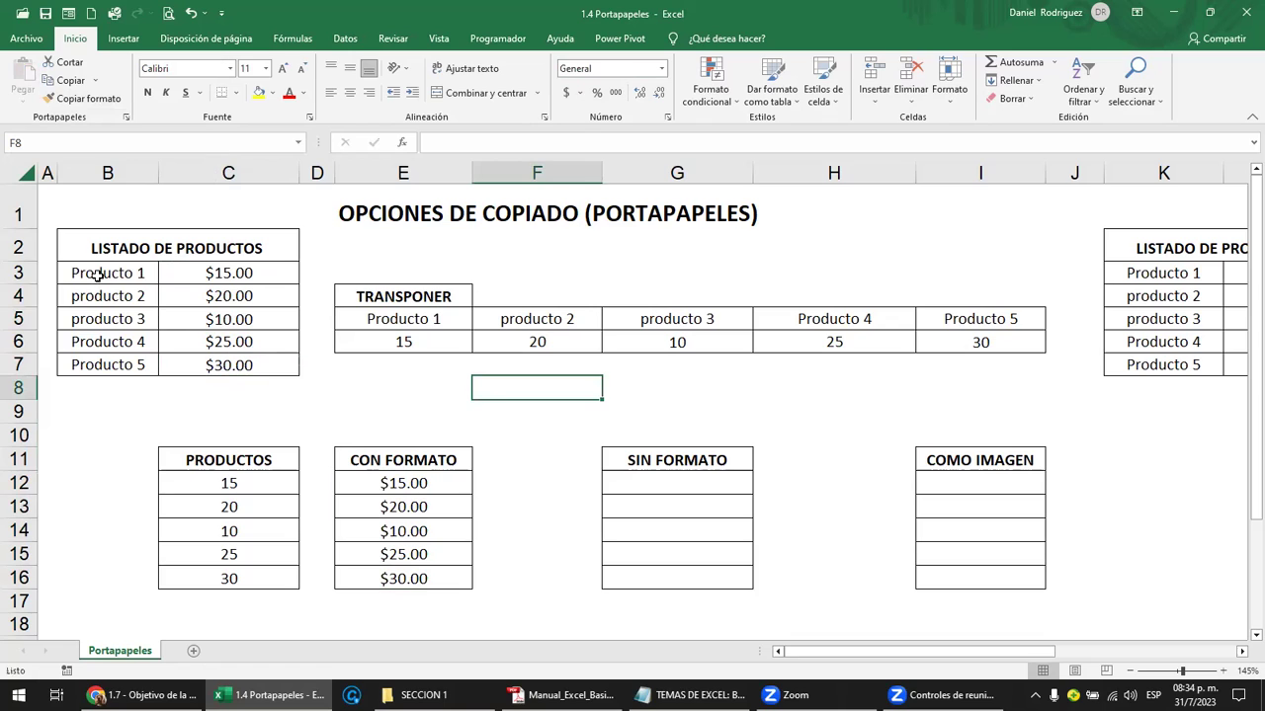
drag(95, 276, 102, 364)
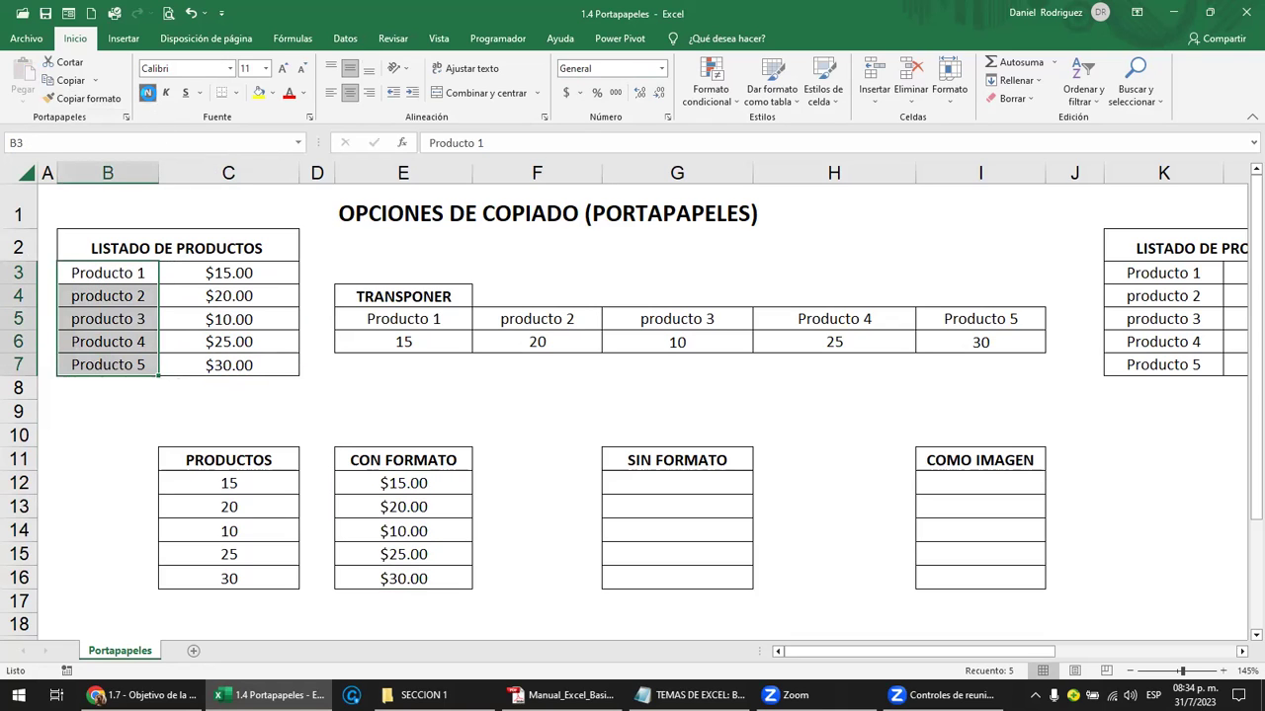
Make the product names Producto 1–5 in B3:B7 bold with red font
click(148, 94)
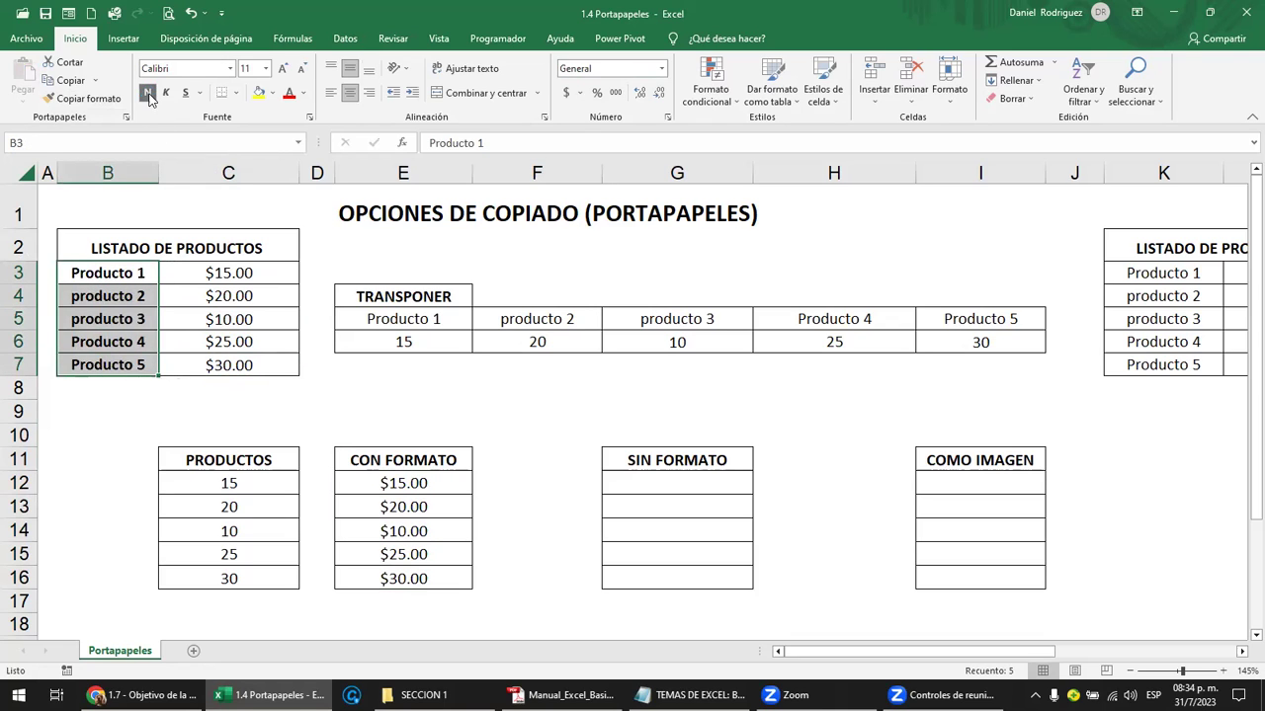
click(289, 93)
click(406, 433)
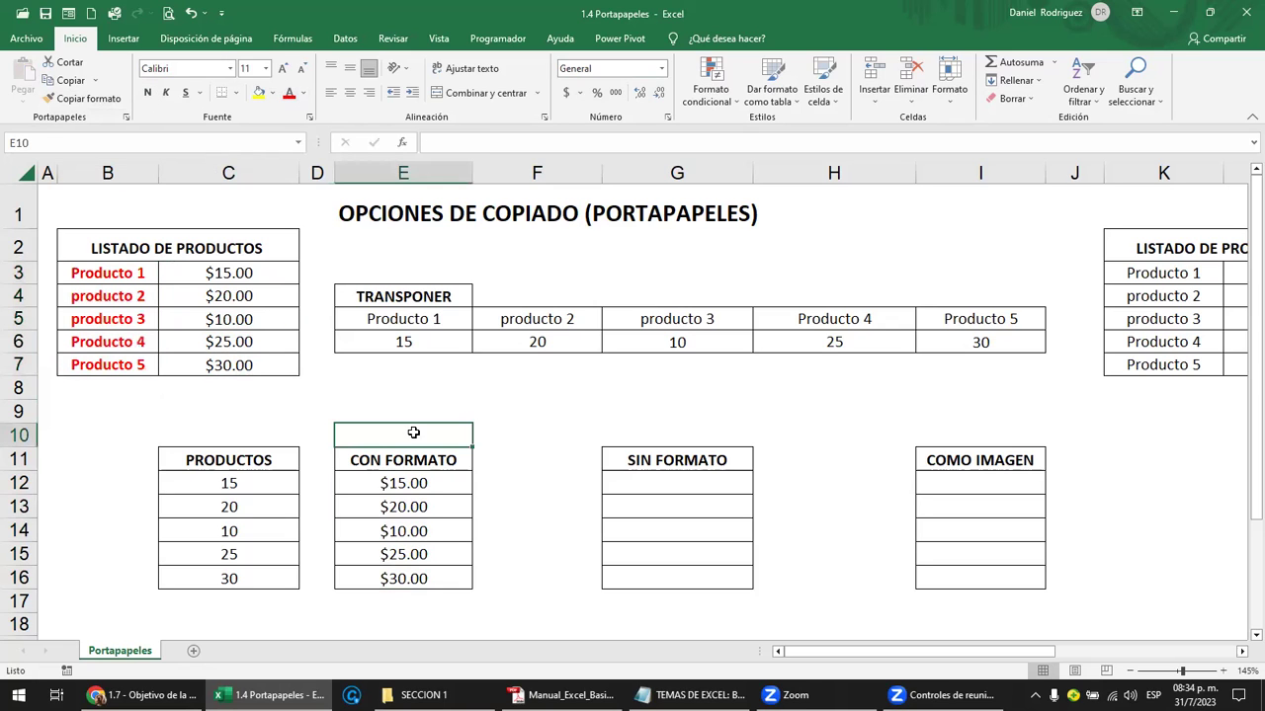
drag(111, 282, 113, 365)
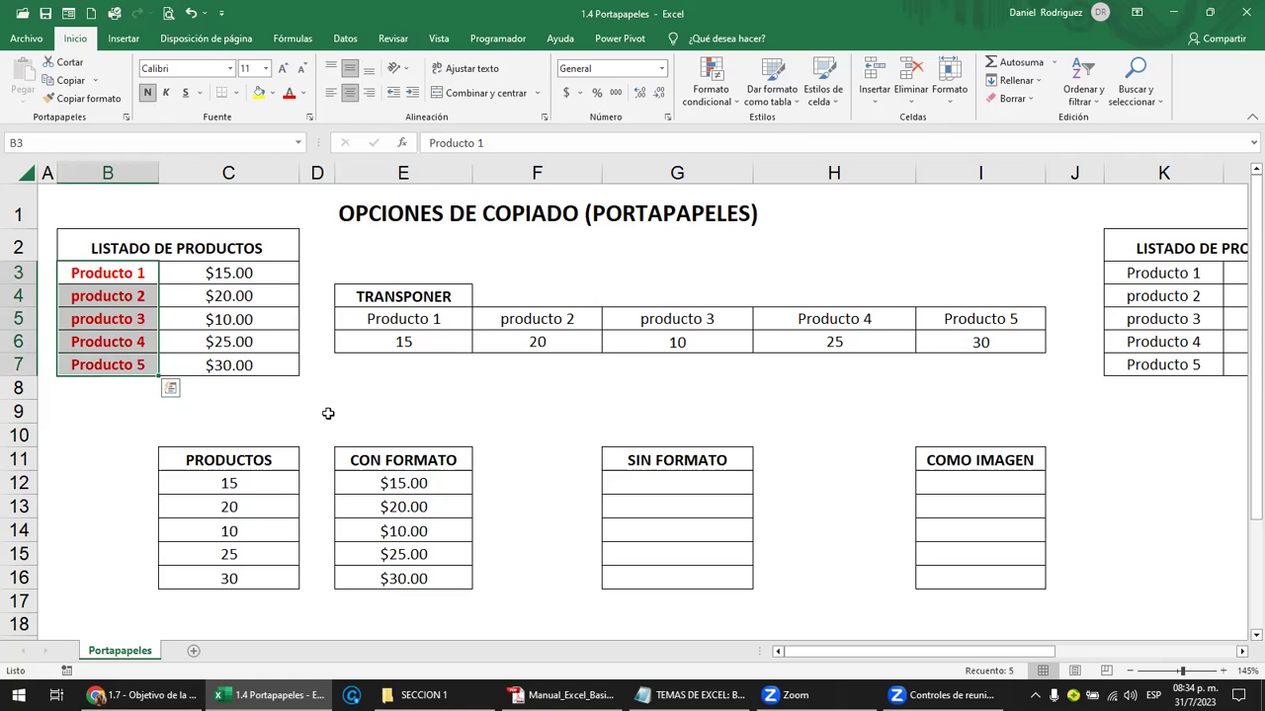
click(411, 483)
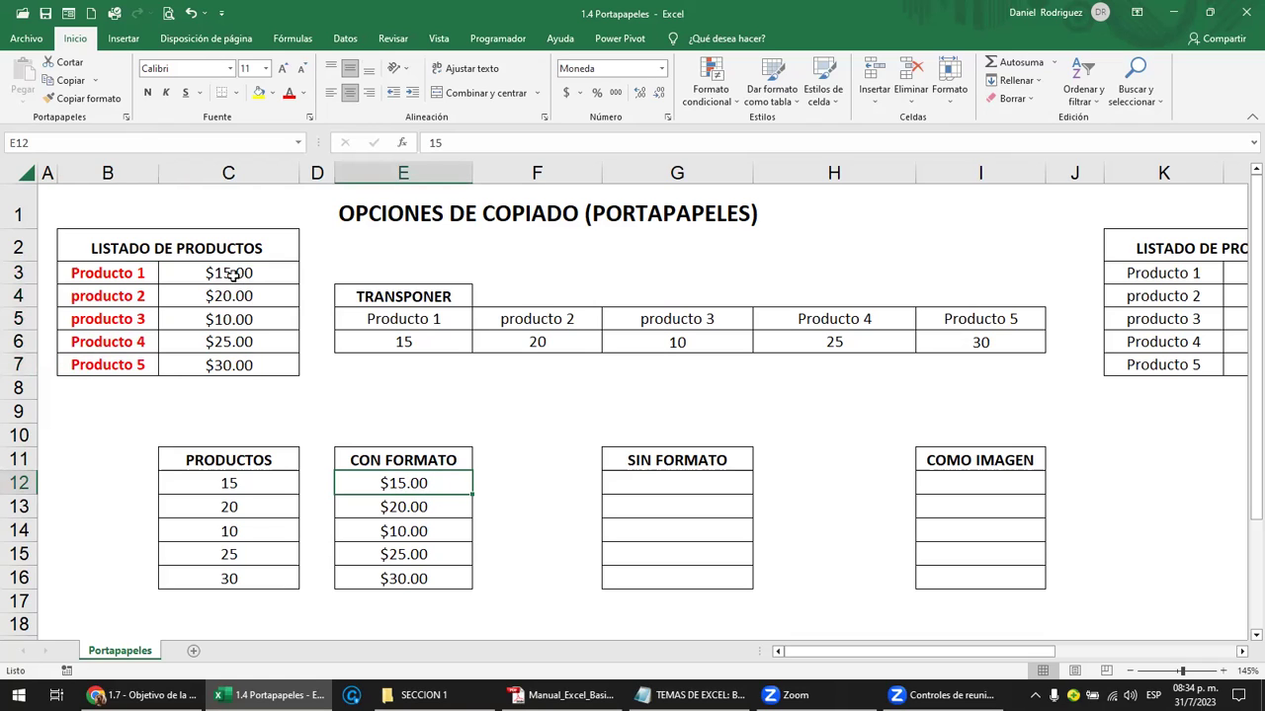
Paste prices C3:C7 into G12:G16 as plain values 15, 20, 10, 25, 30, then cancel the copy
drag(226, 273, 244, 356)
key(ctrl+c)
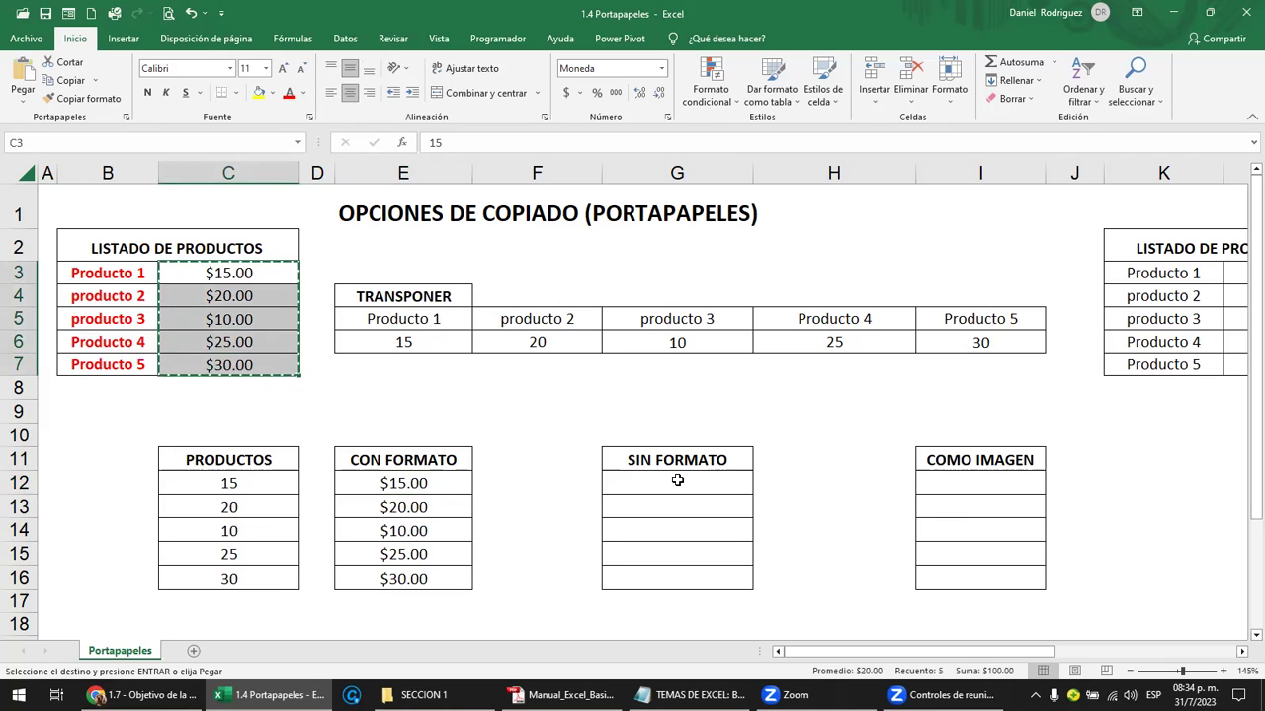
click(676, 481)
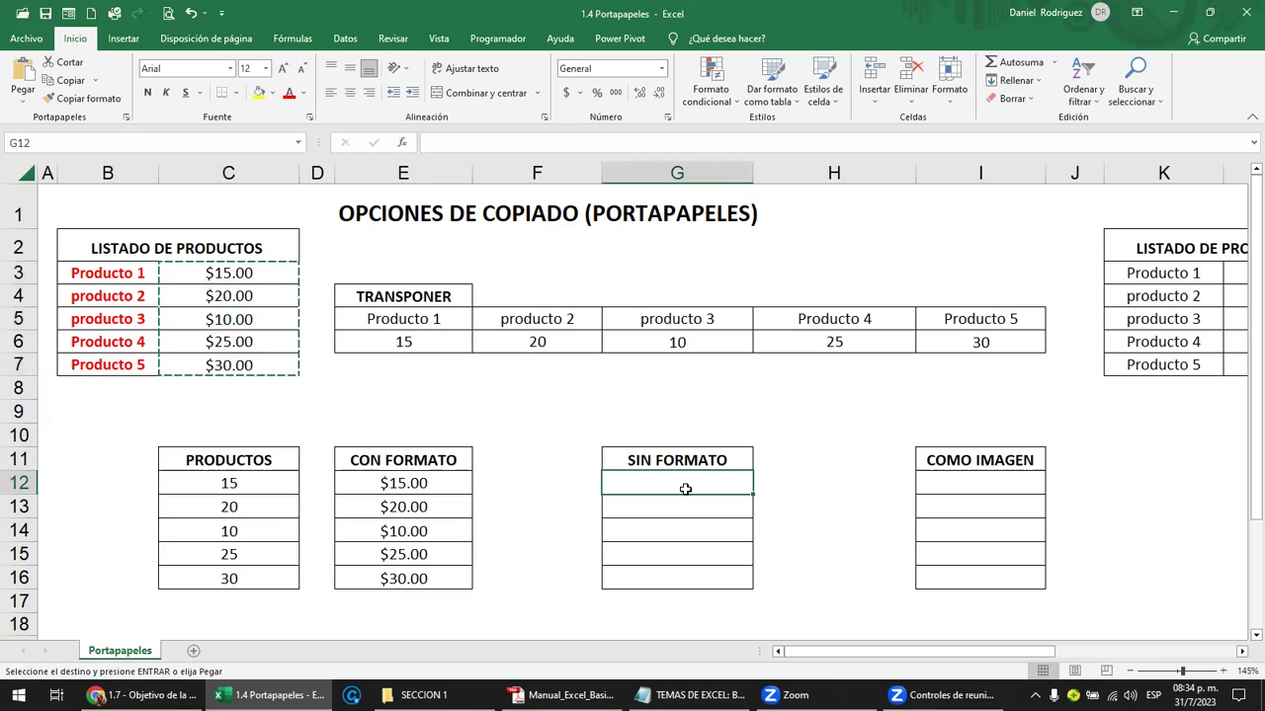
click(22, 105)
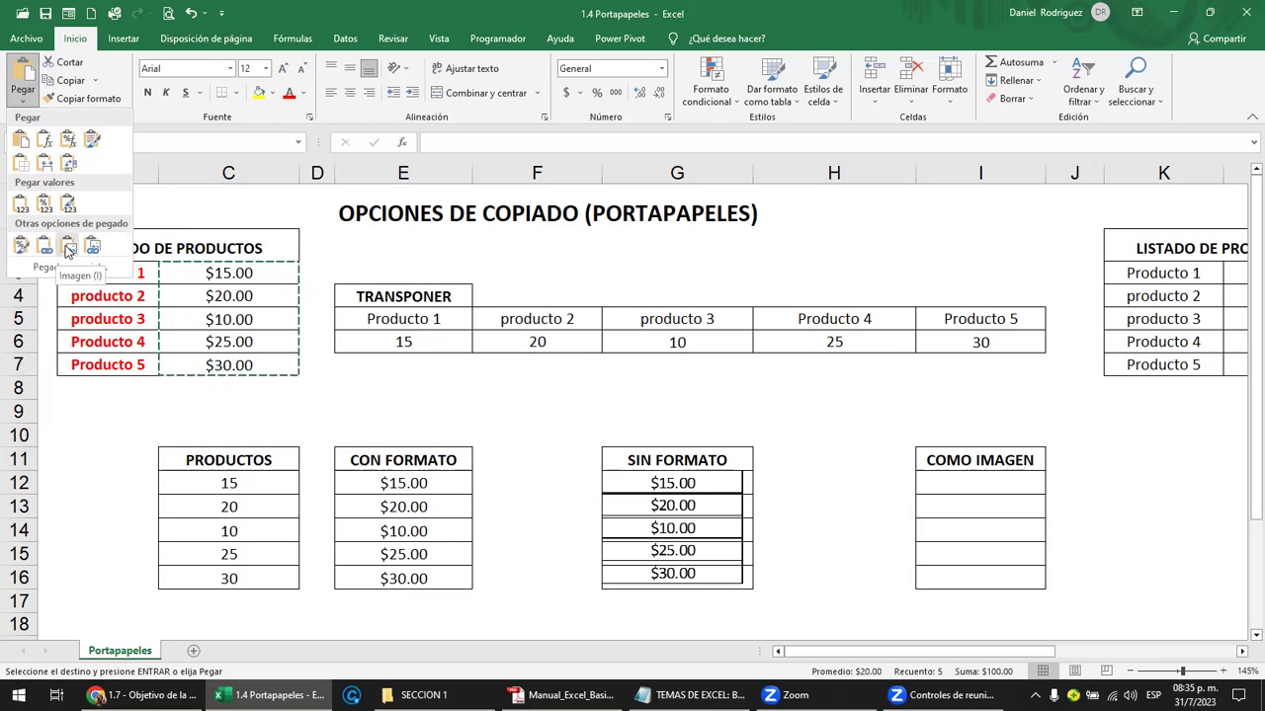
click(24, 210)
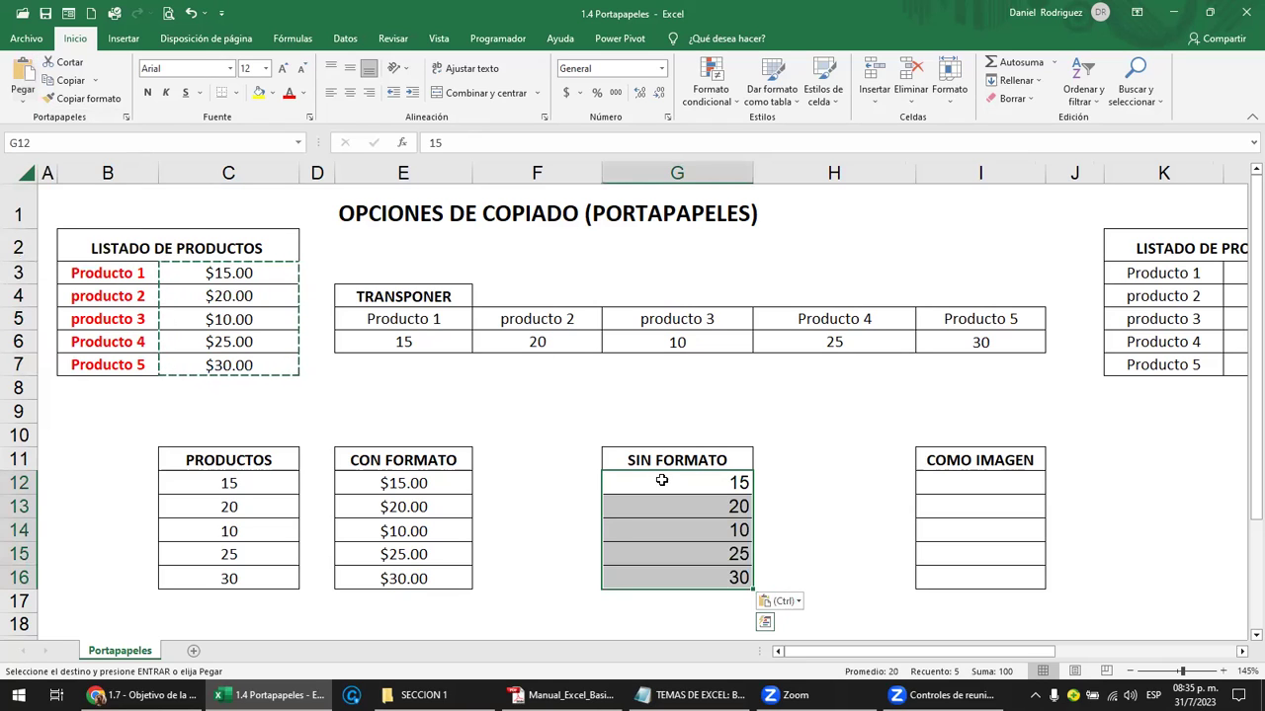
click(720, 481)
click(731, 506)
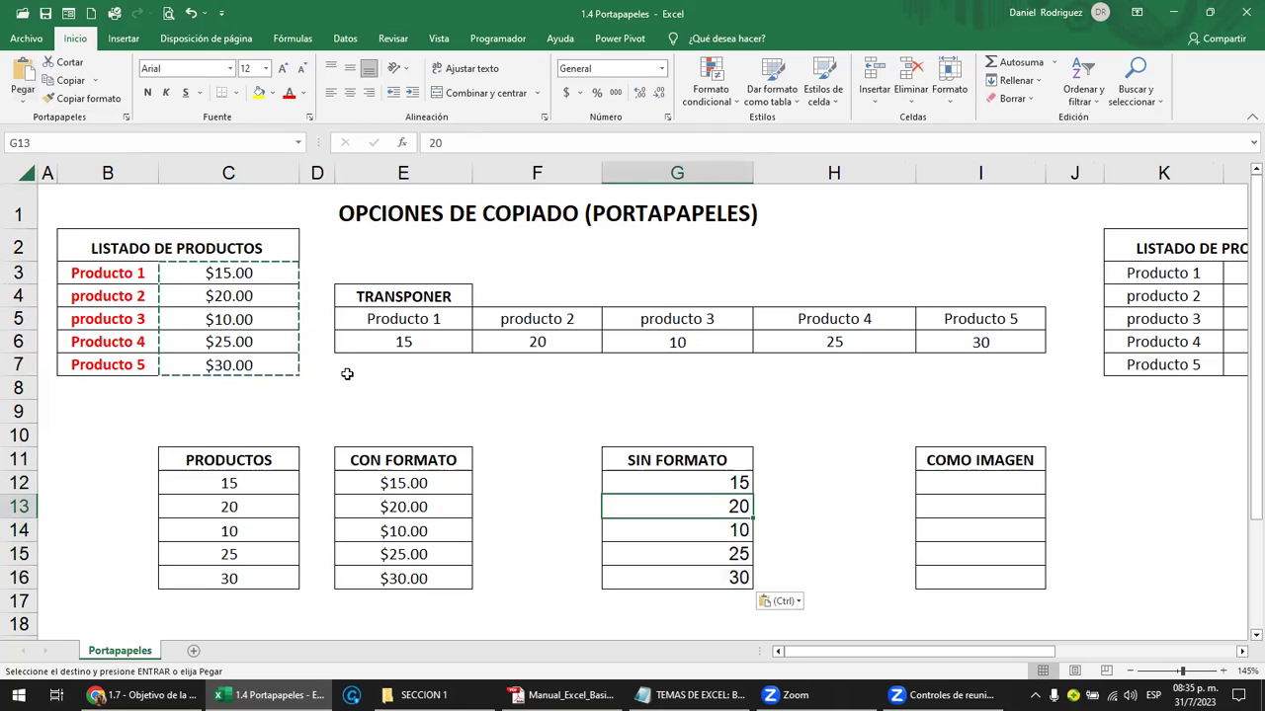
click(234, 281)
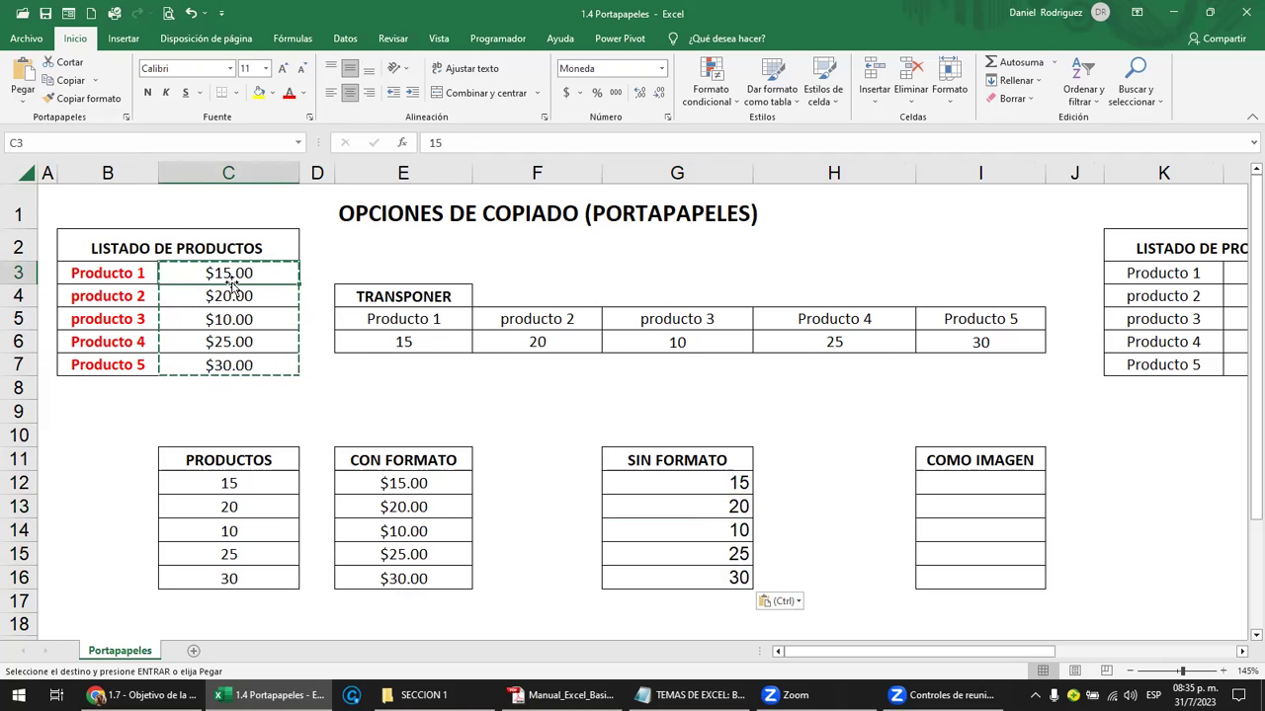
key(Escape)
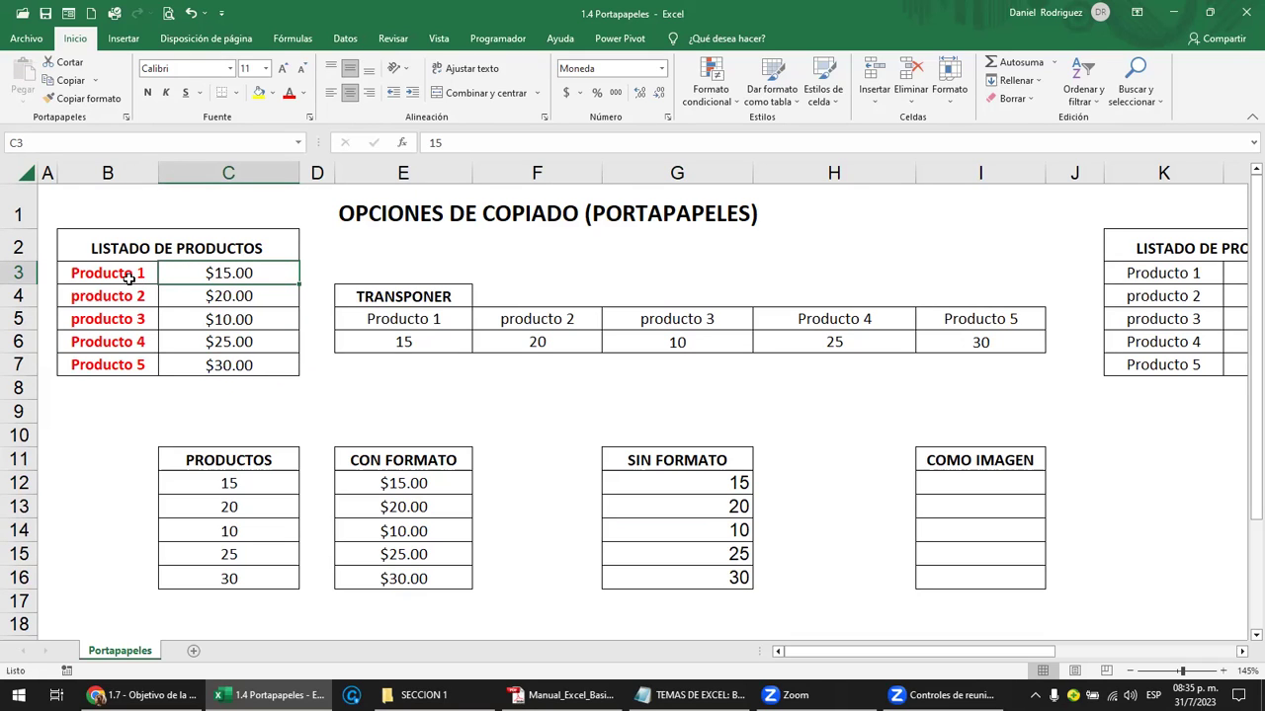
Copy the product names B3:B7 and paste them at I12 as a linked picture (Imagen vinculada)
drag(127, 277, 120, 362)
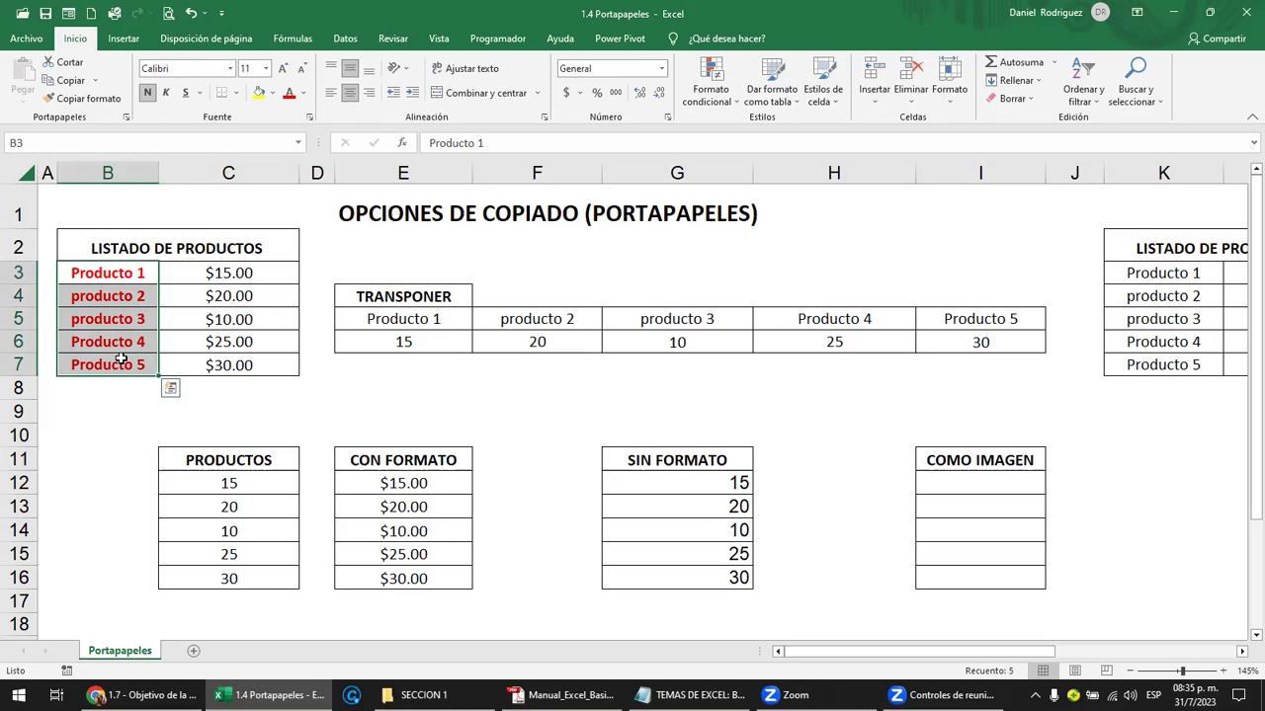
key(ctrl+c)
click(987, 485)
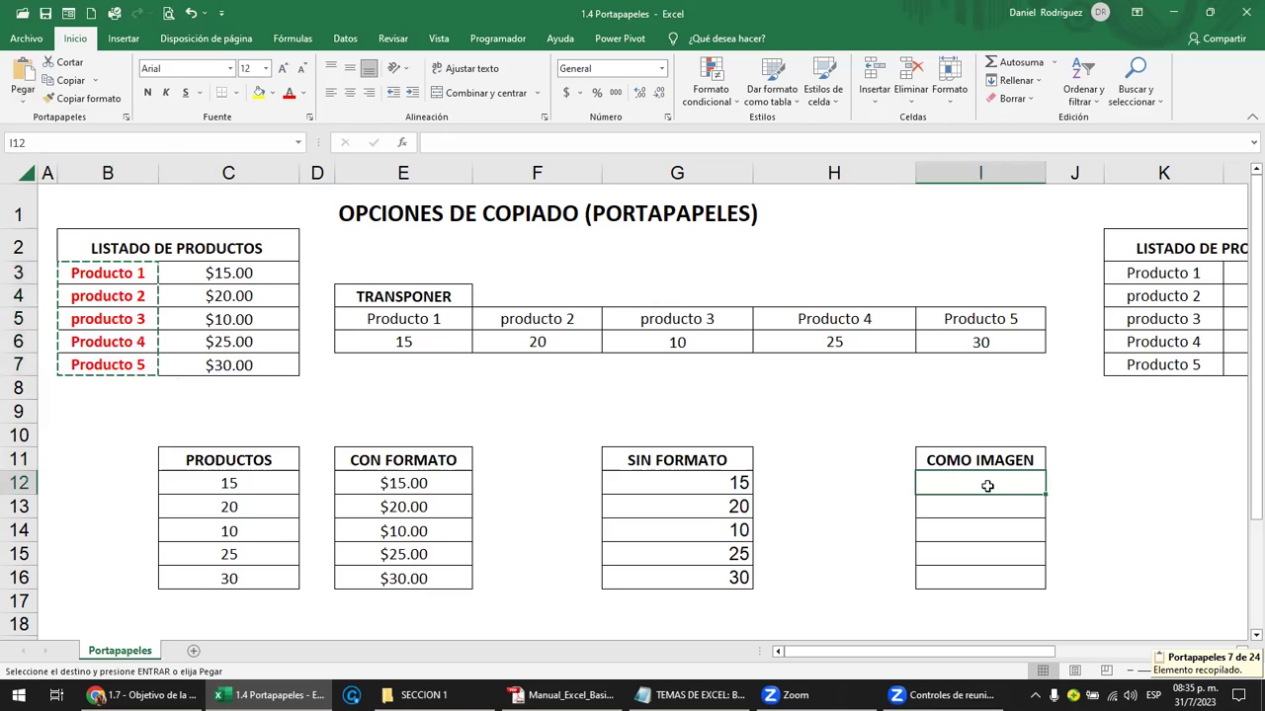
right_click(988, 492)
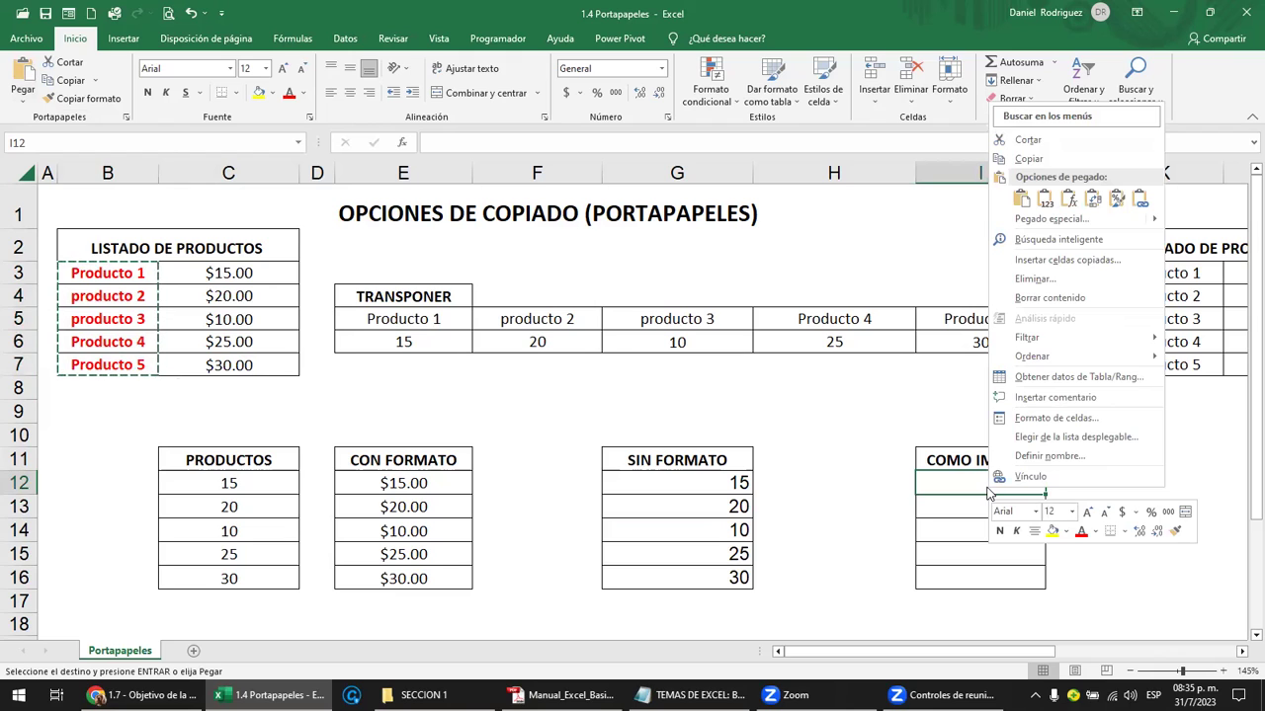
click(1025, 202)
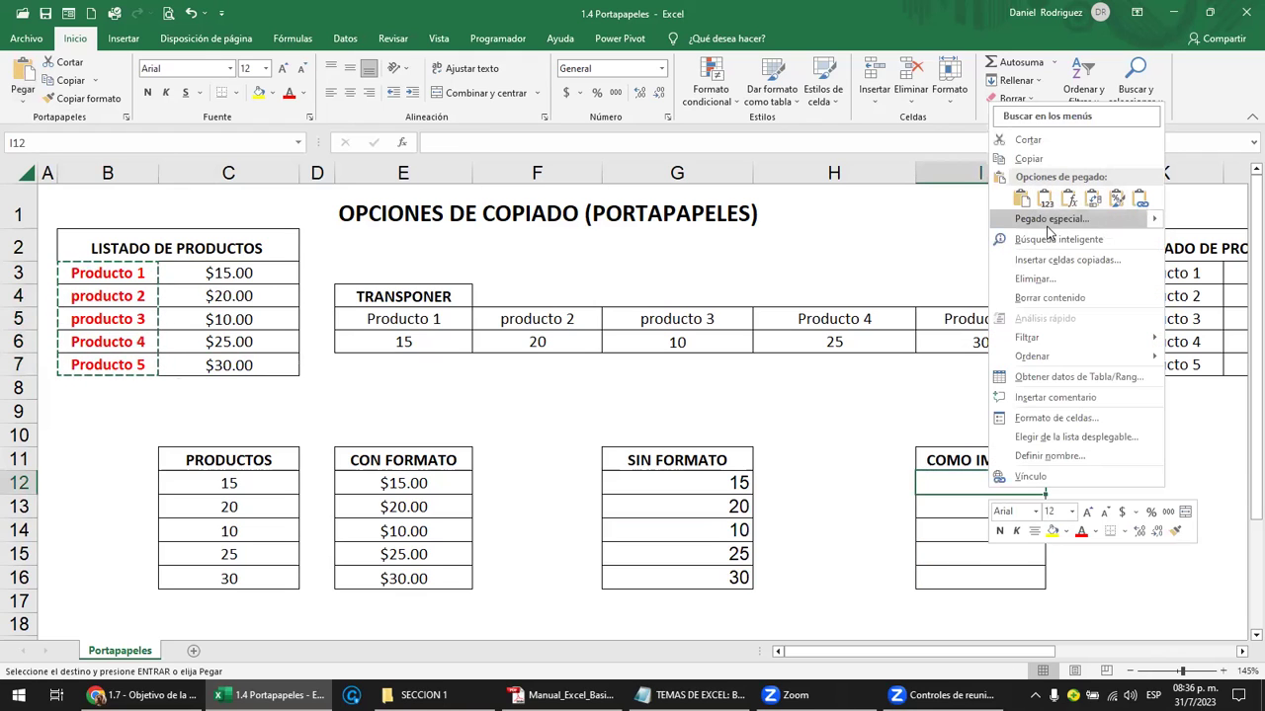
mouse_move(1156, 223)
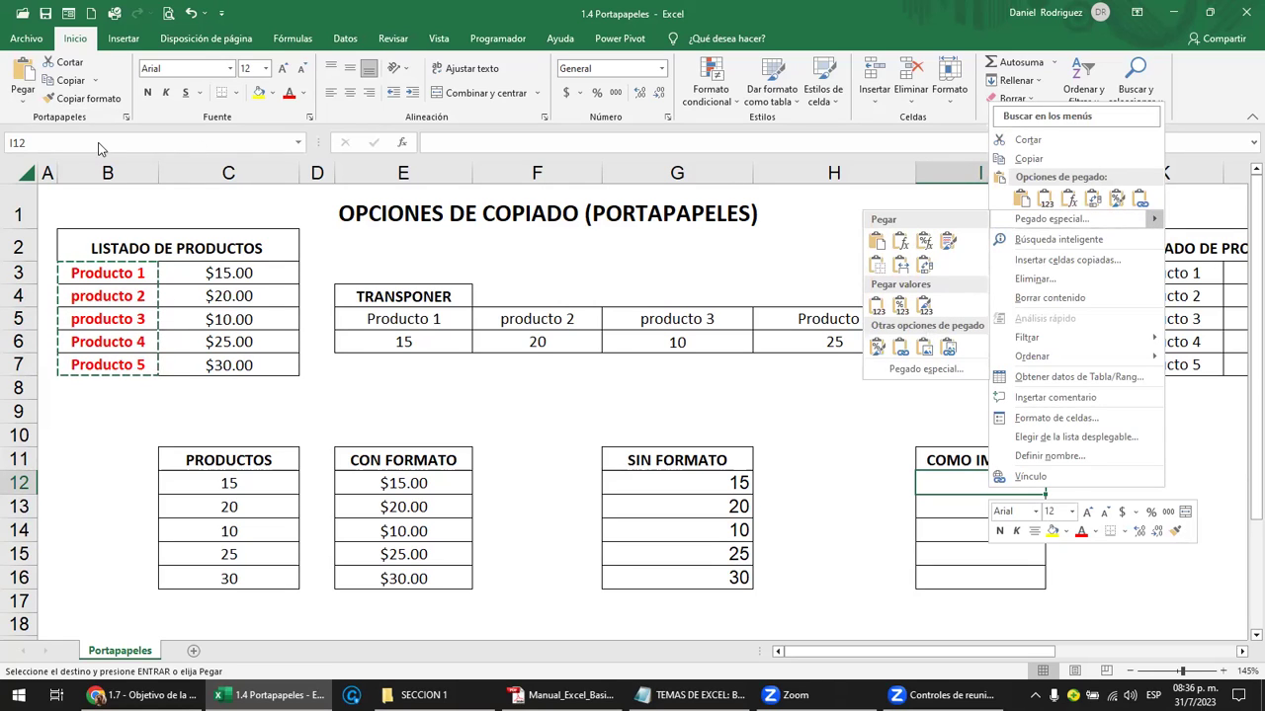
click(24, 105)
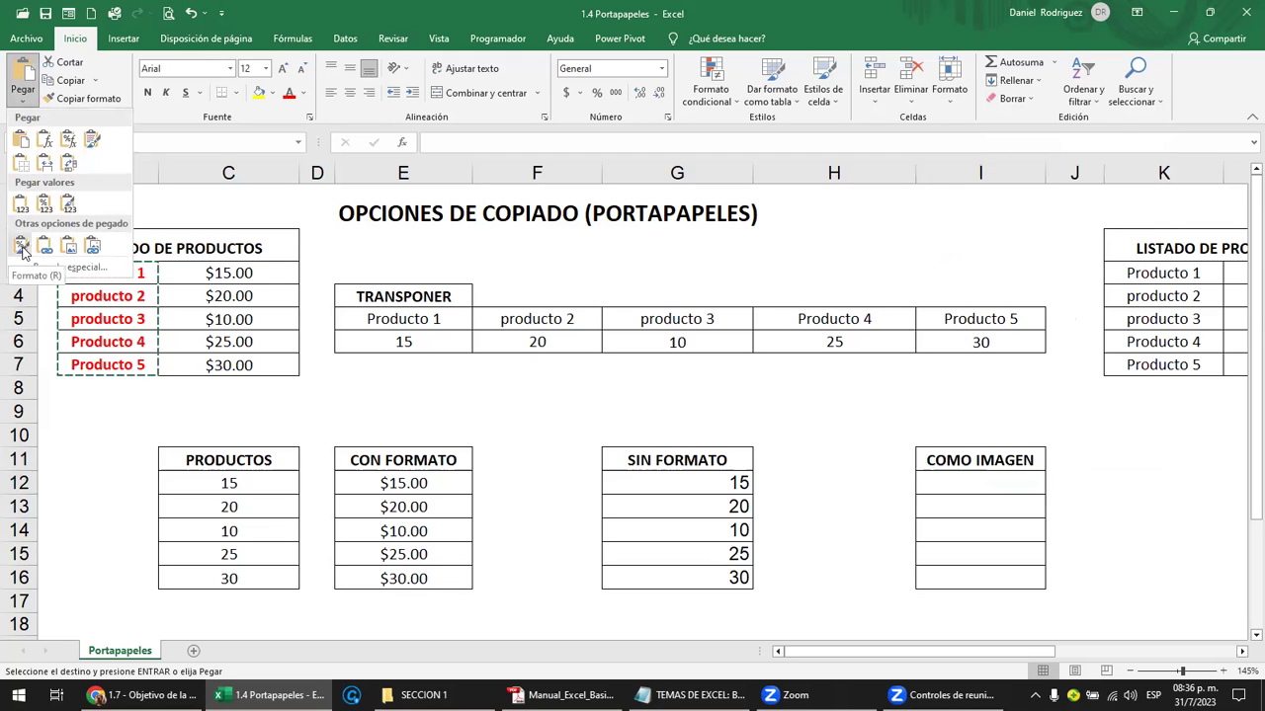
click(72, 254)
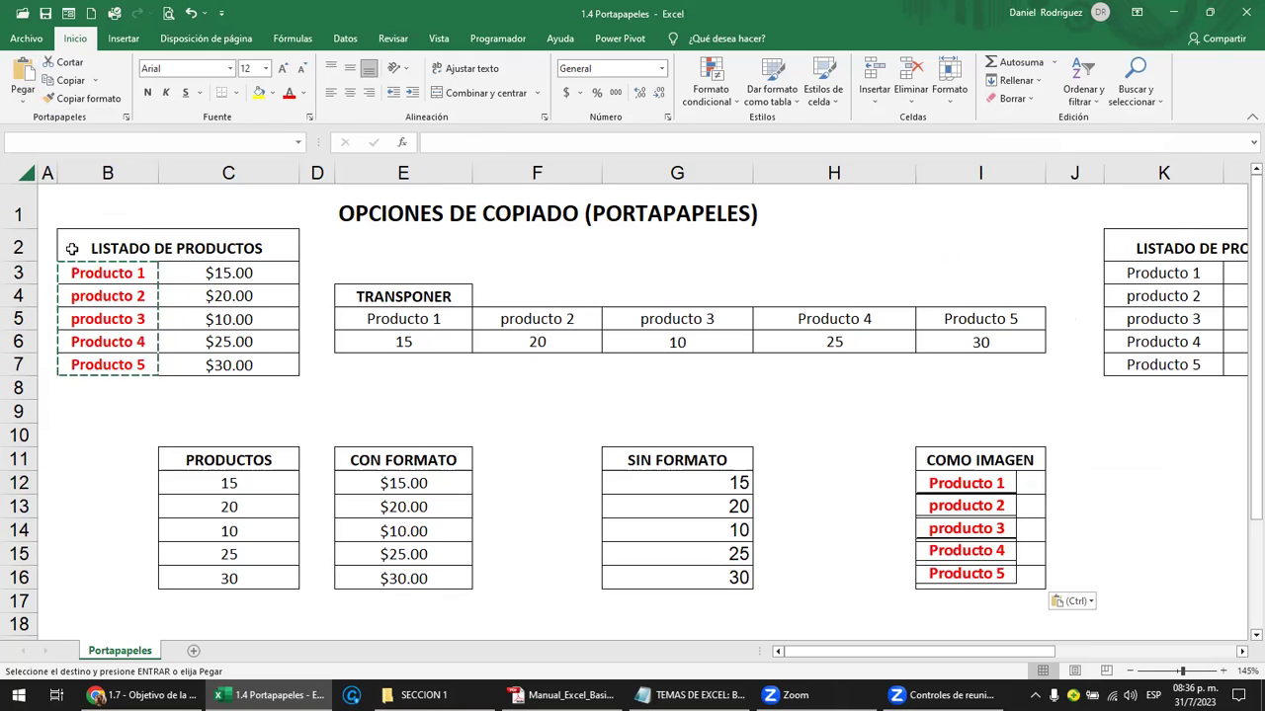
Move the Producto 1–5 picture into column H, clear the copy, and select B3:C7
mouse_move(998, 506)
mouse_down()
mouse_move(882, 497)
mouse_move(703, 442)
mouse_up()
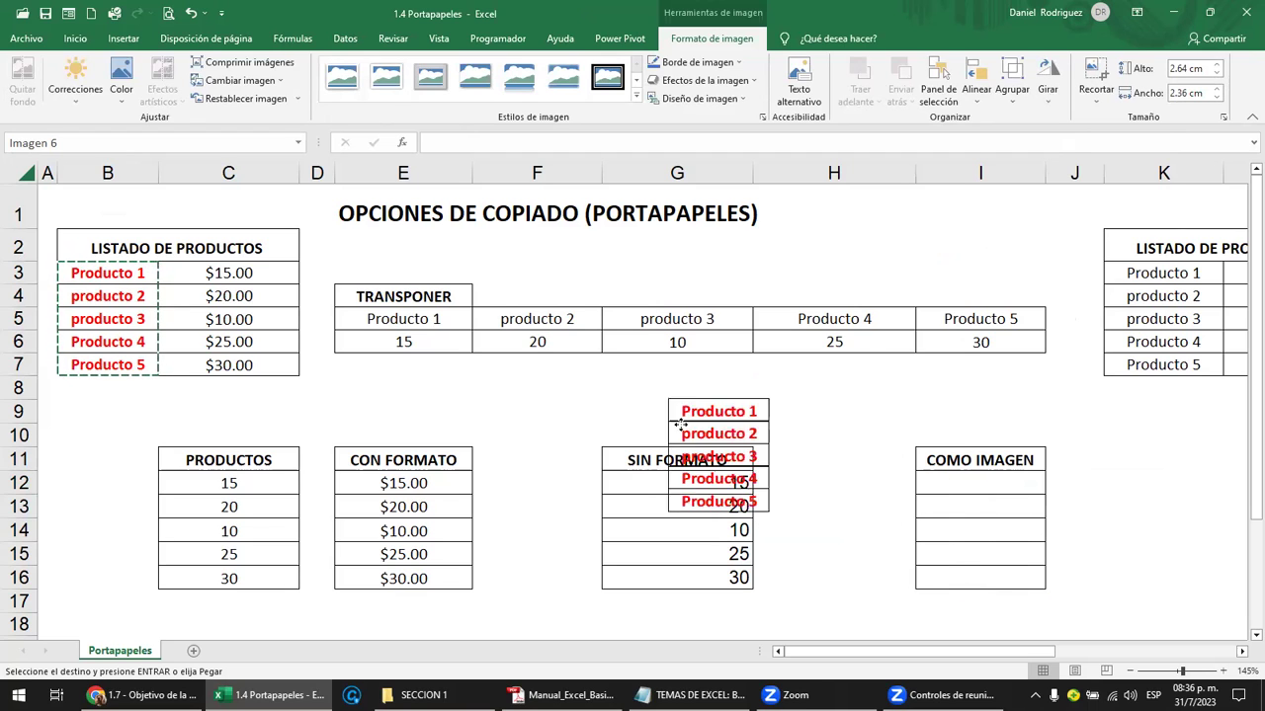
key(Escape)
click(110, 268)
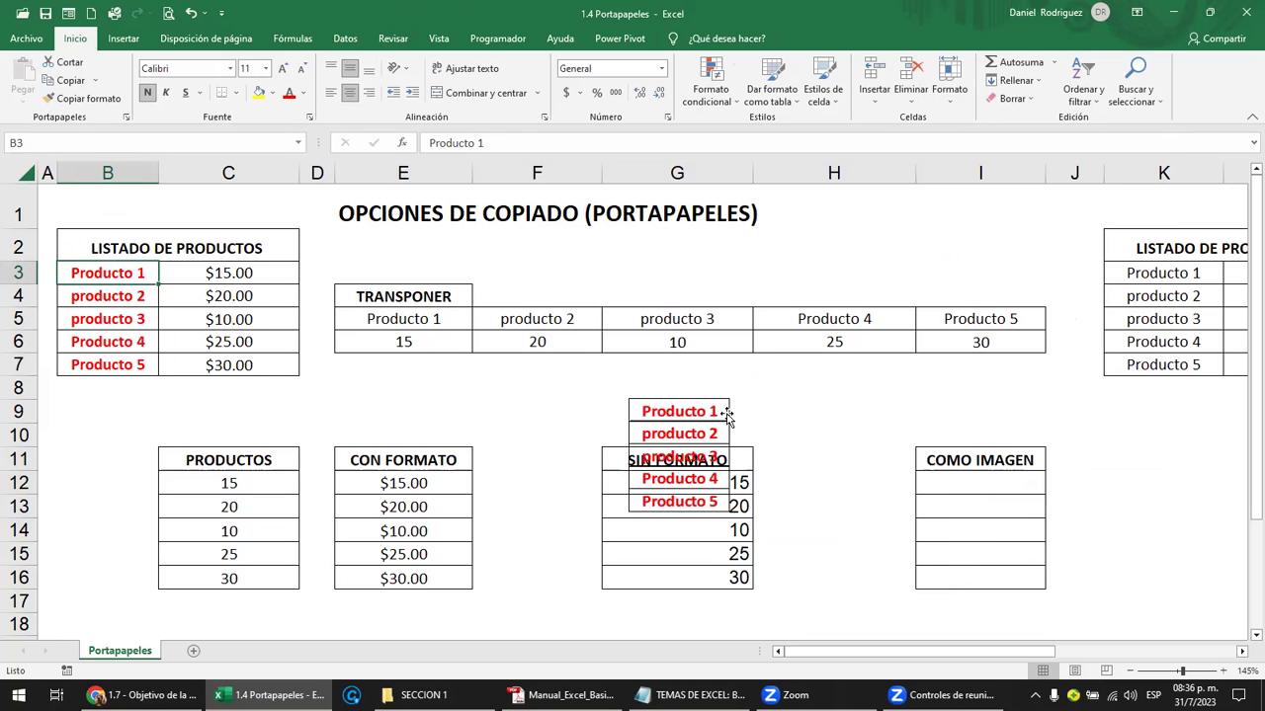
mouse_move(695, 410)
mouse_down()
mouse_move(1013, 489)
mouse_move(836, 398)
mouse_up()
drag(123, 277, 253, 364)
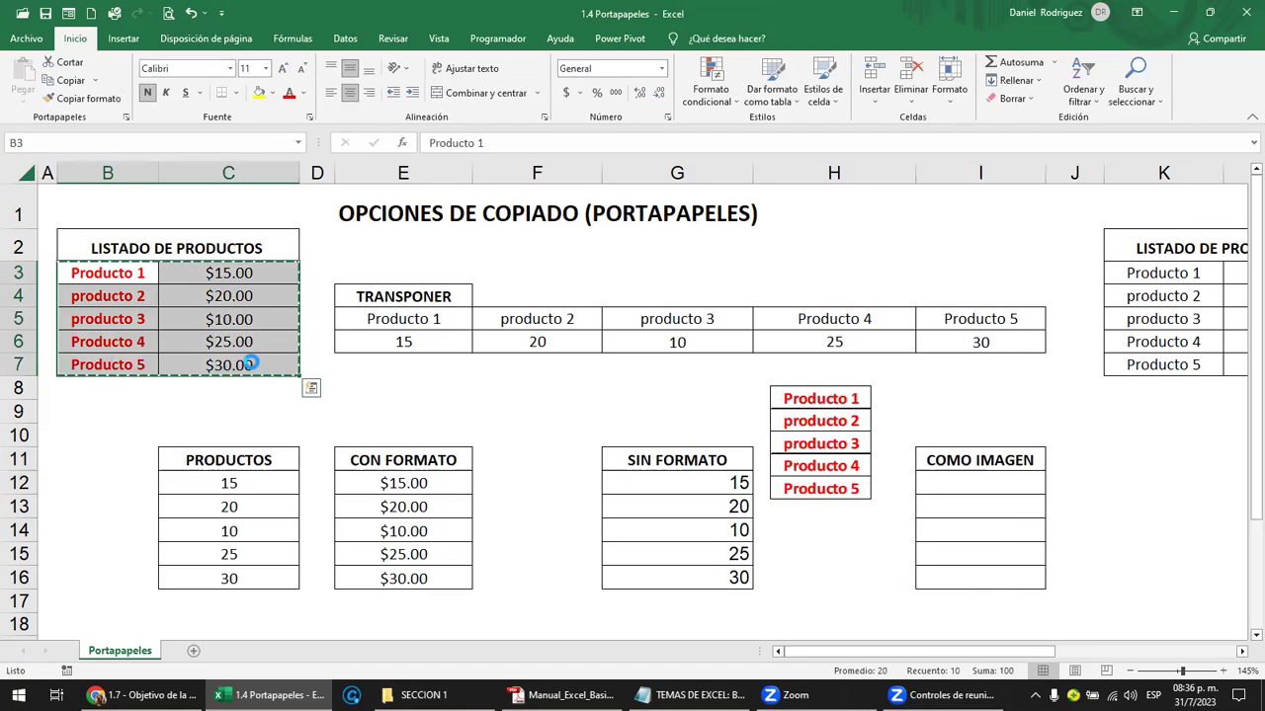
Paste B3:C7 as a picture at K11, rotate it about 60 degrees, and undo the rotation
key(ctrl+c)
click(1146, 453)
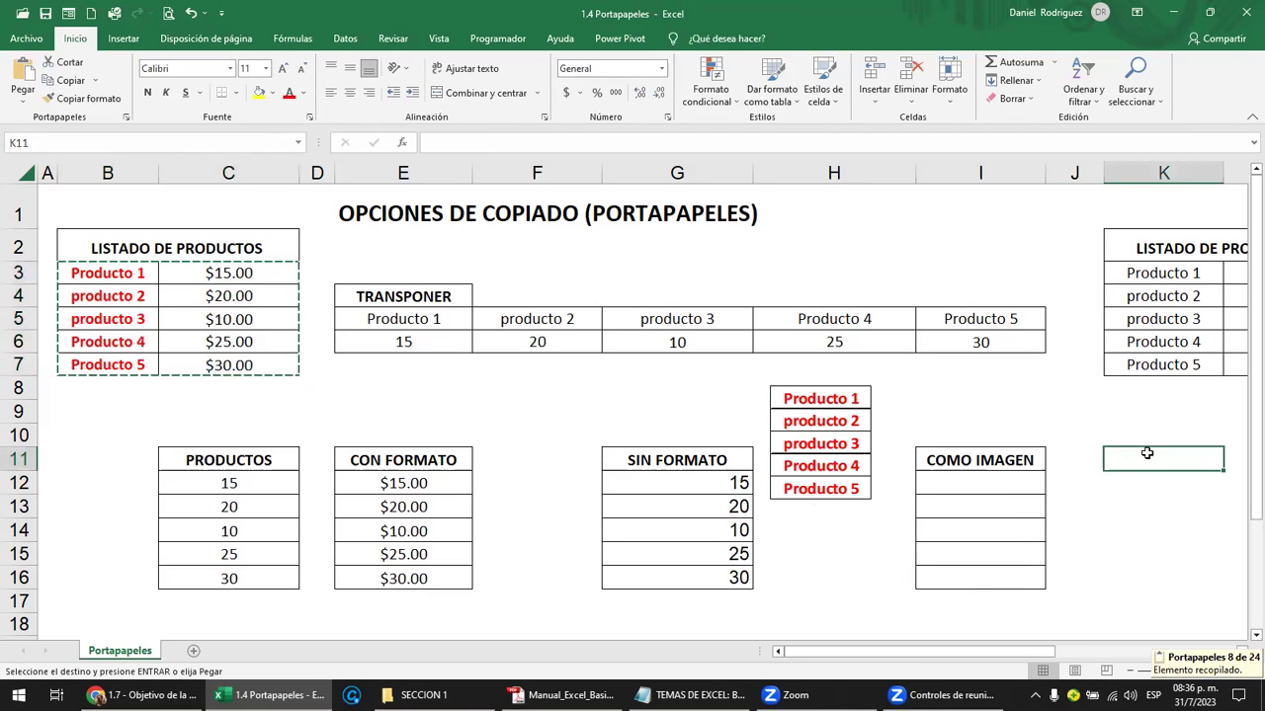
click(23, 99)
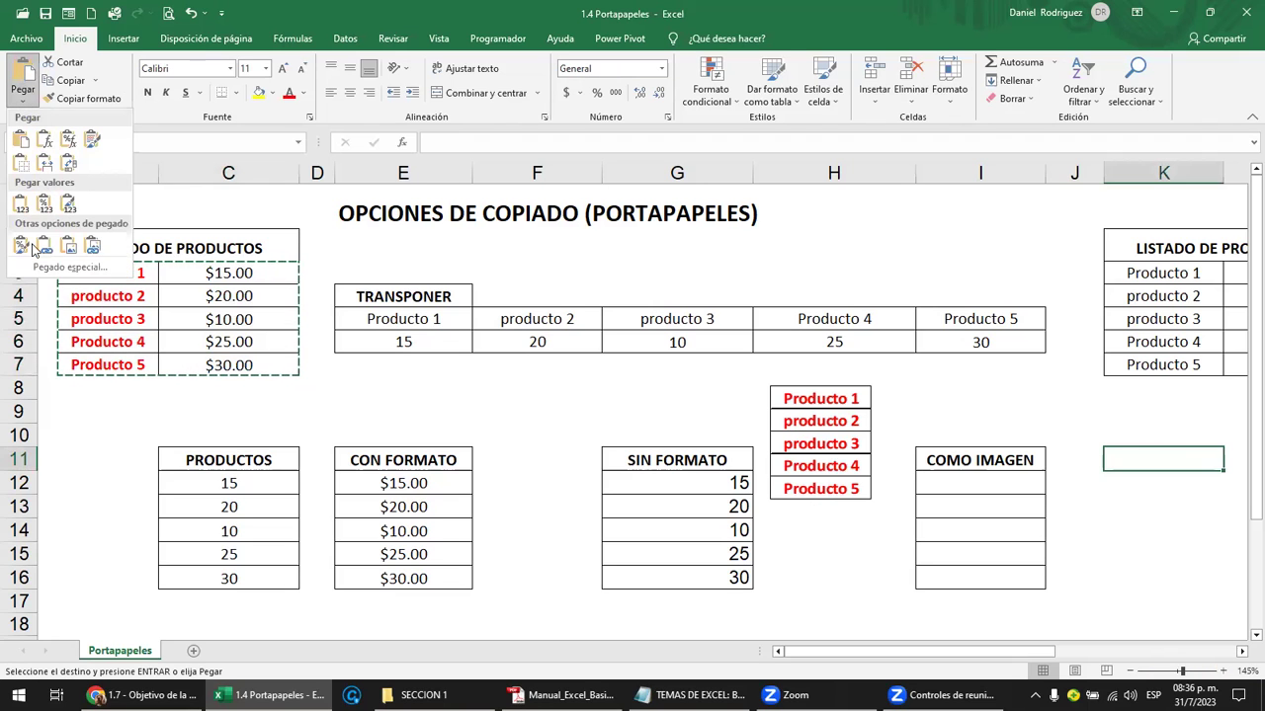
click(70, 247)
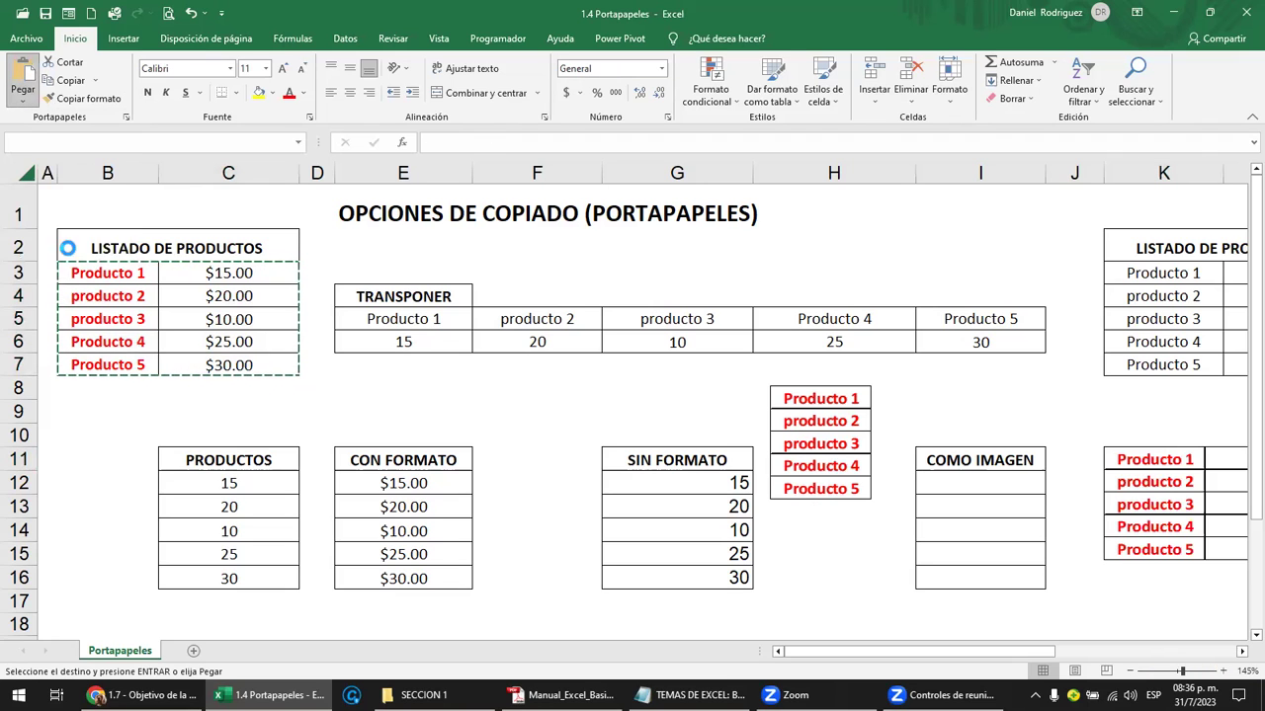
click(1107, 416)
scroll(1107, 416, right, 3)
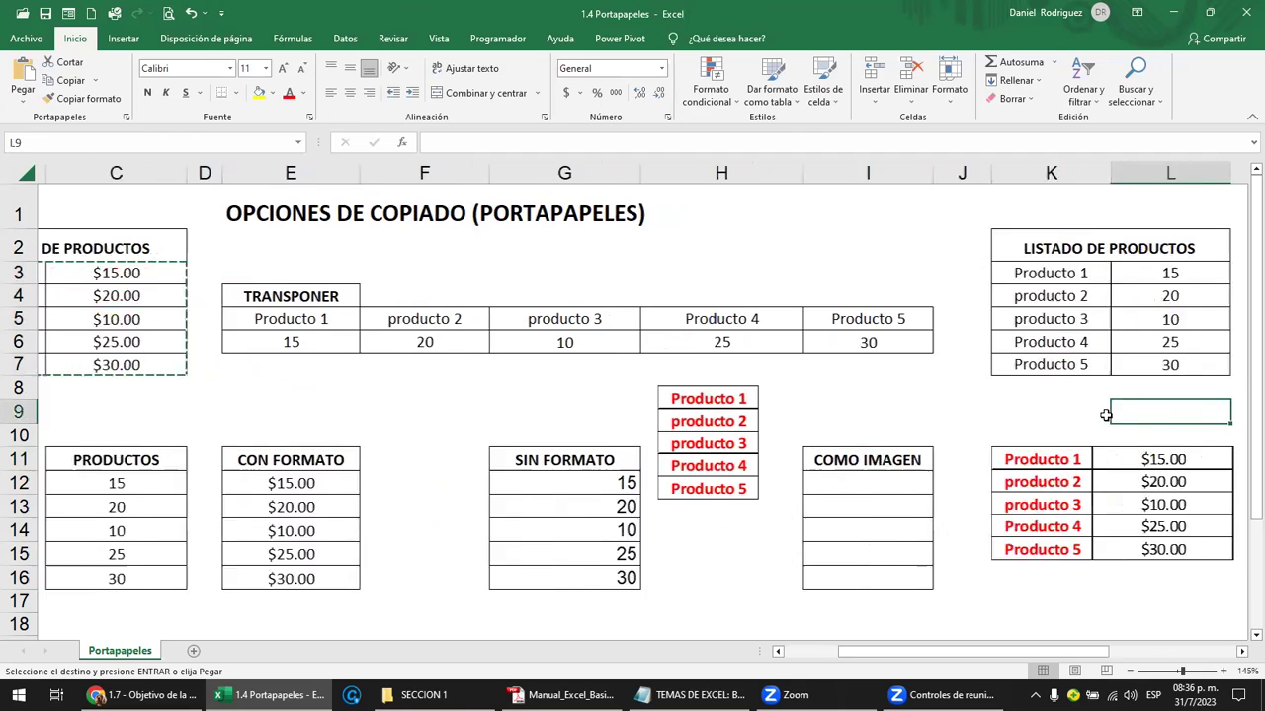
click(958, 460)
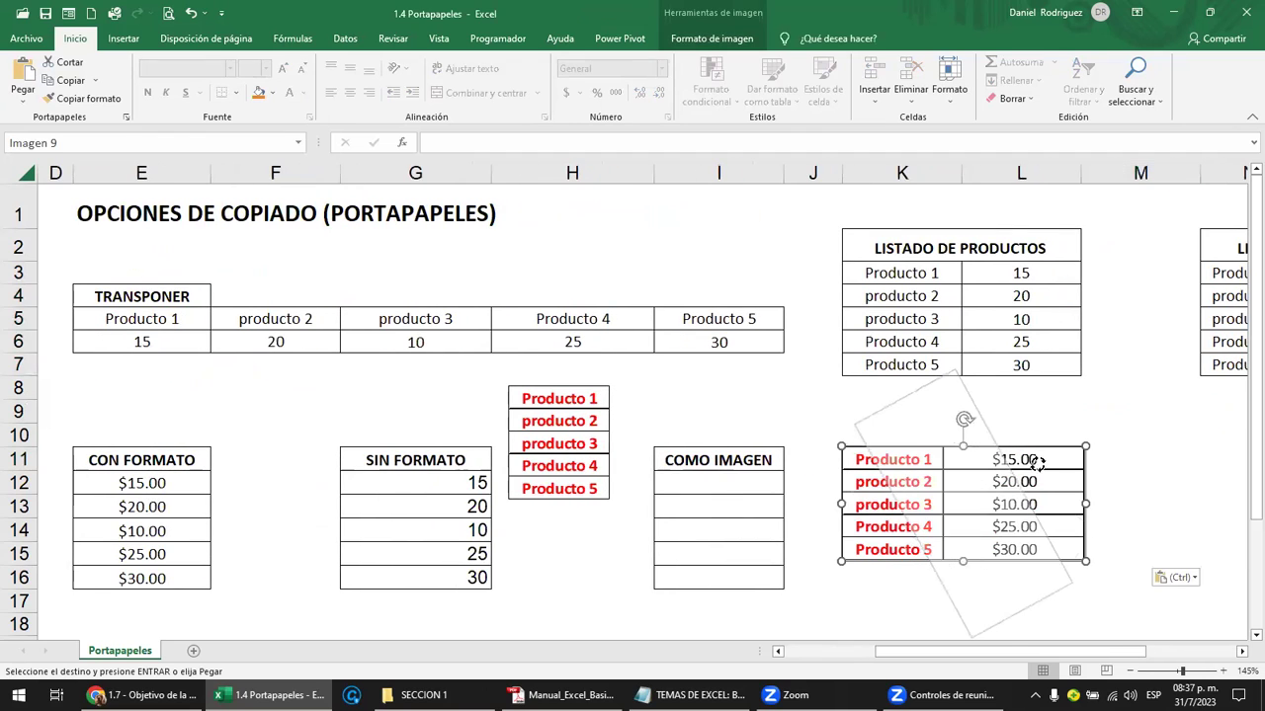
drag(963, 420, 1039, 466)
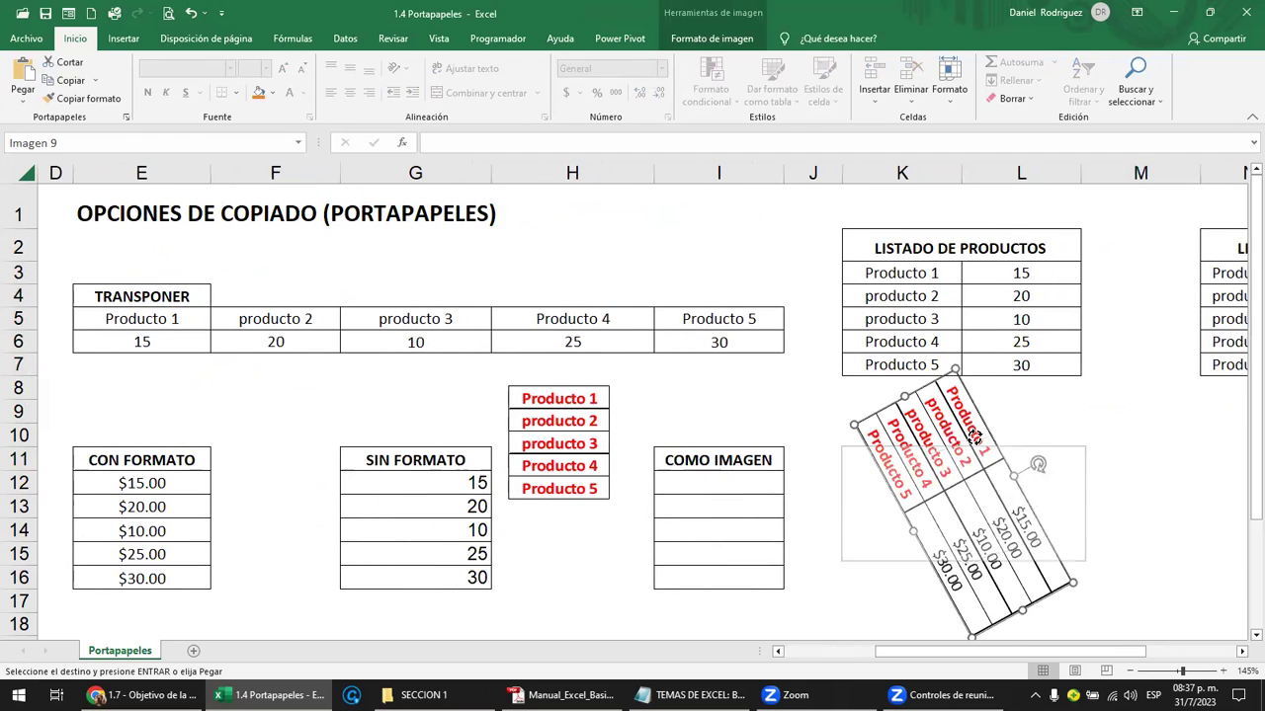
key(ctrl+z)
Delete the table picture and move the names picture beside the COMO IMAGEN table
click(1085, 417)
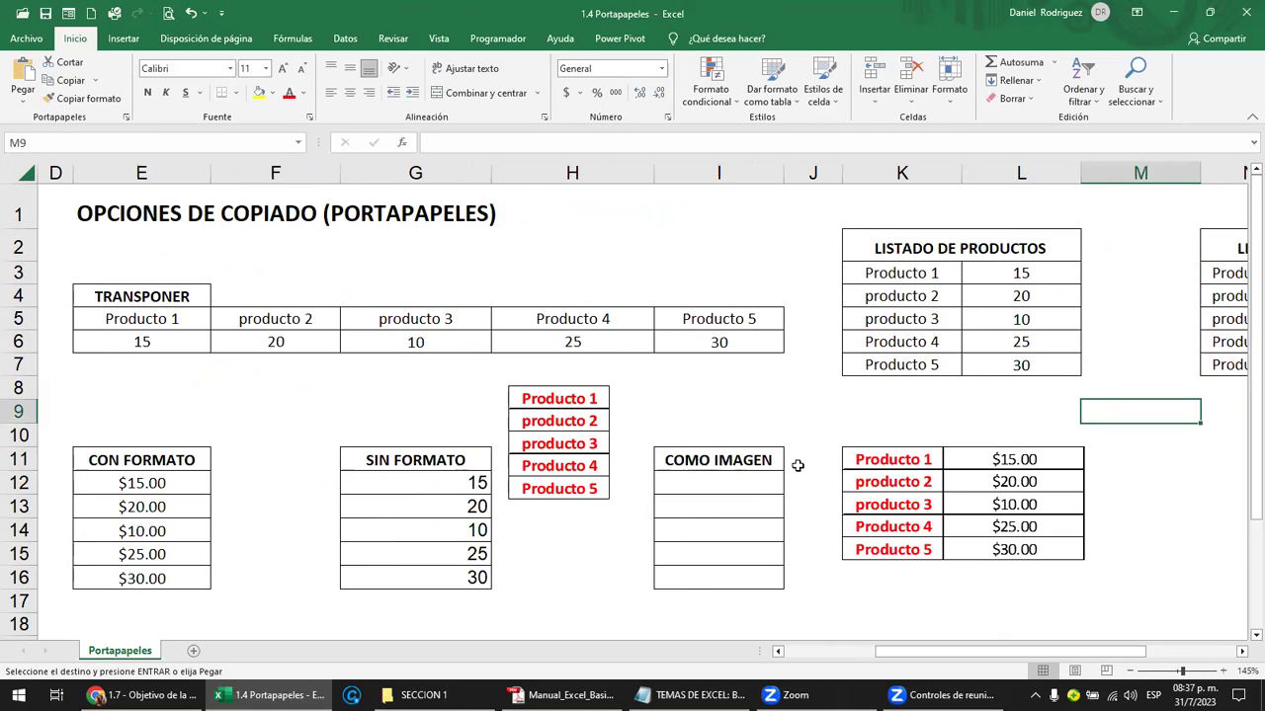
click(919, 463)
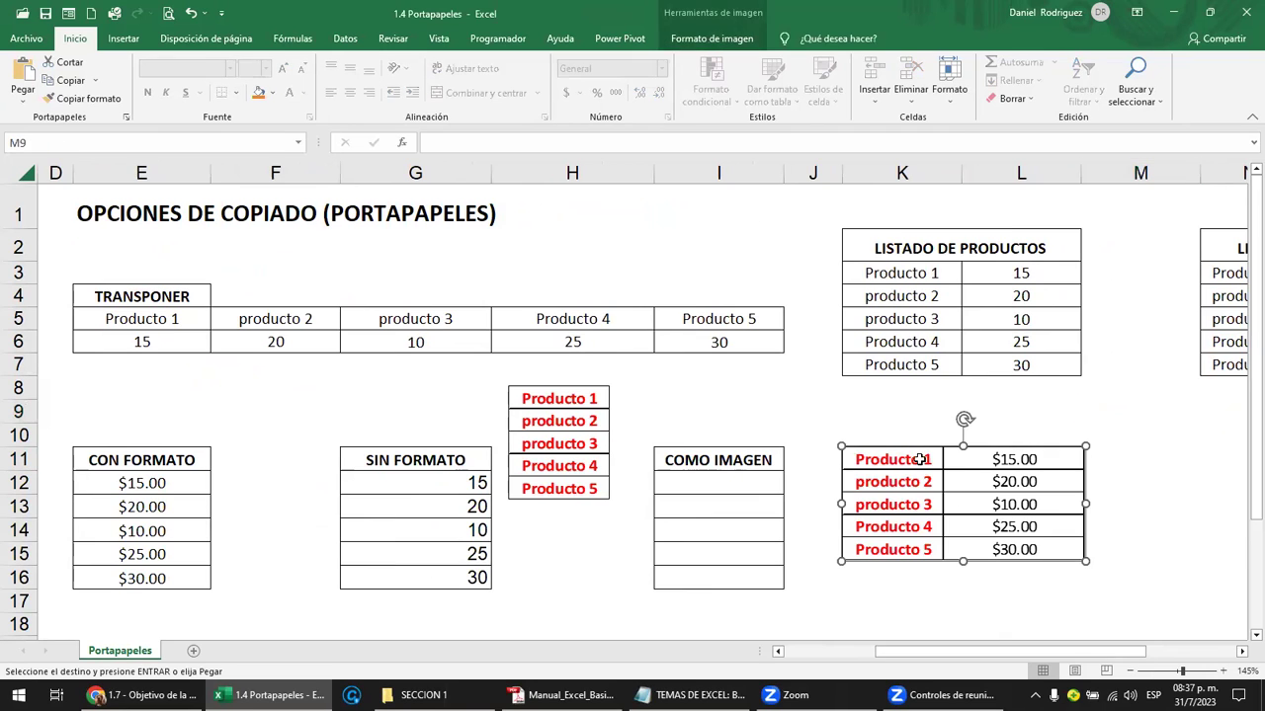
key(Delete)
mouse_move(582, 415)
mouse_down()
mouse_move(768, 492)
mouse_move(727, 491)
mouse_move(728, 505)
mouse_move(858, 503)
mouse_up()
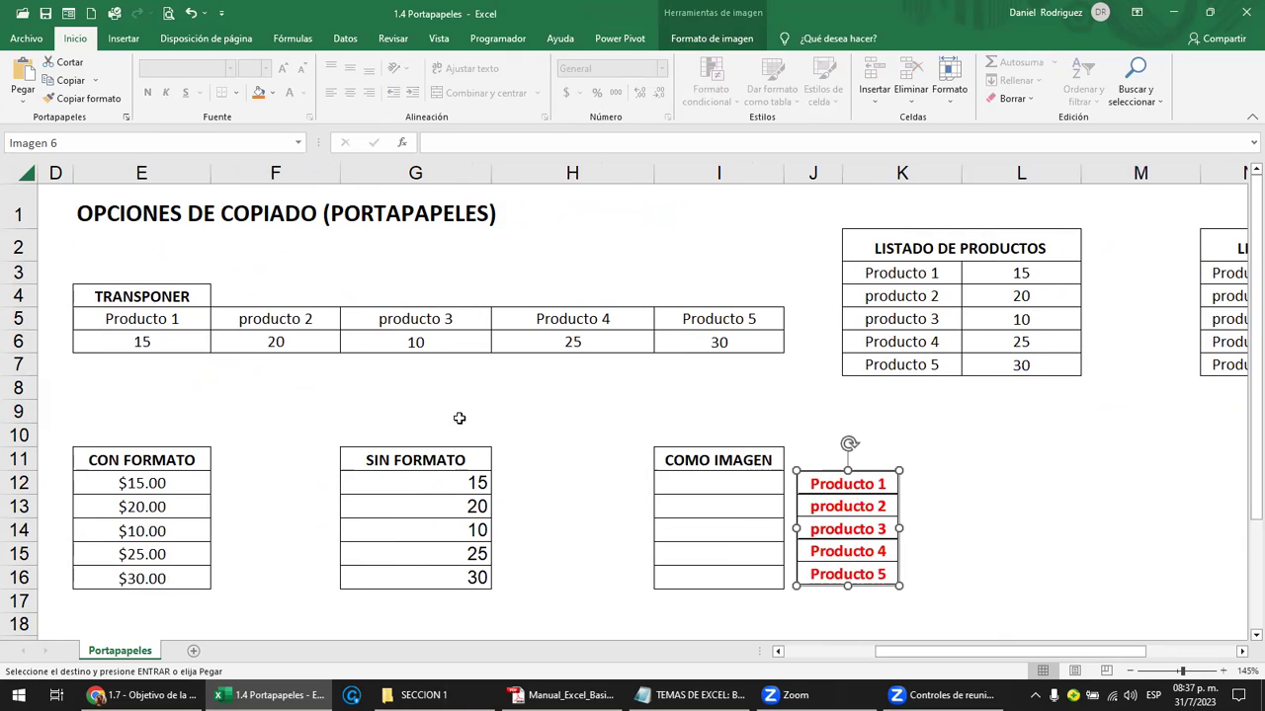
Paste the product names into I12:I16 as plain values (Pegar valores)
click(692, 484)
right_click(692, 484)
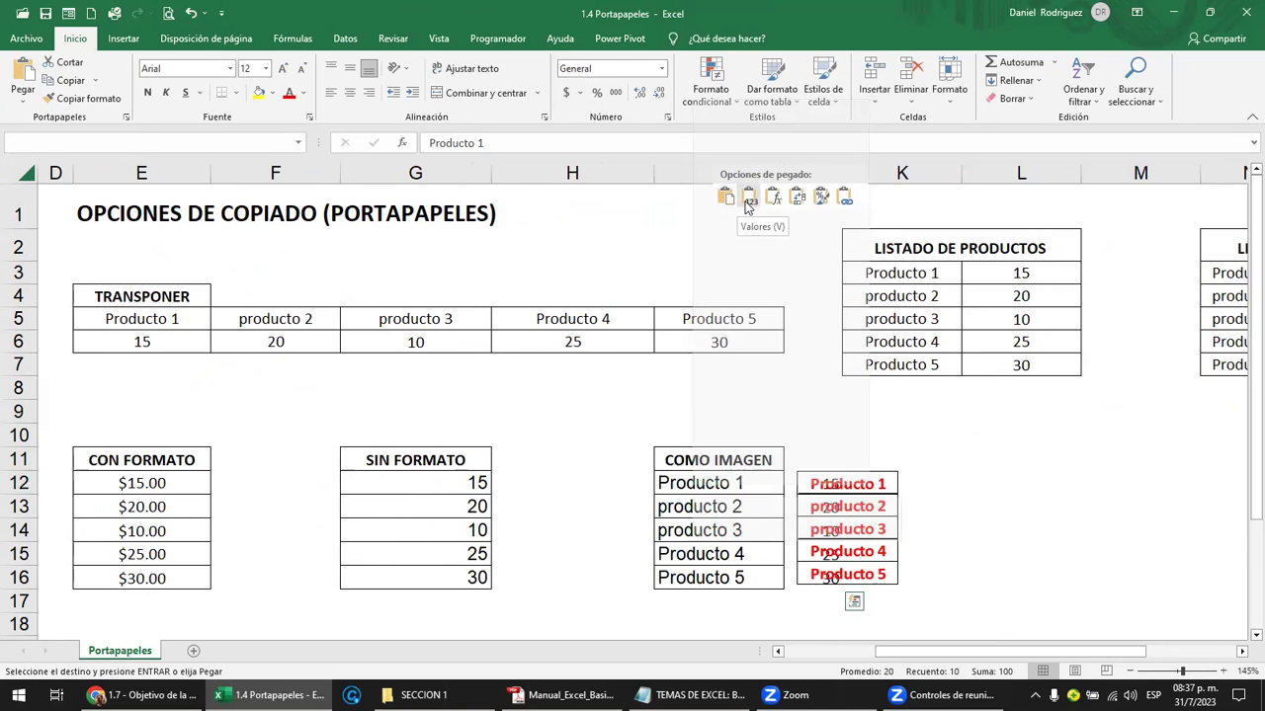
click(911, 517)
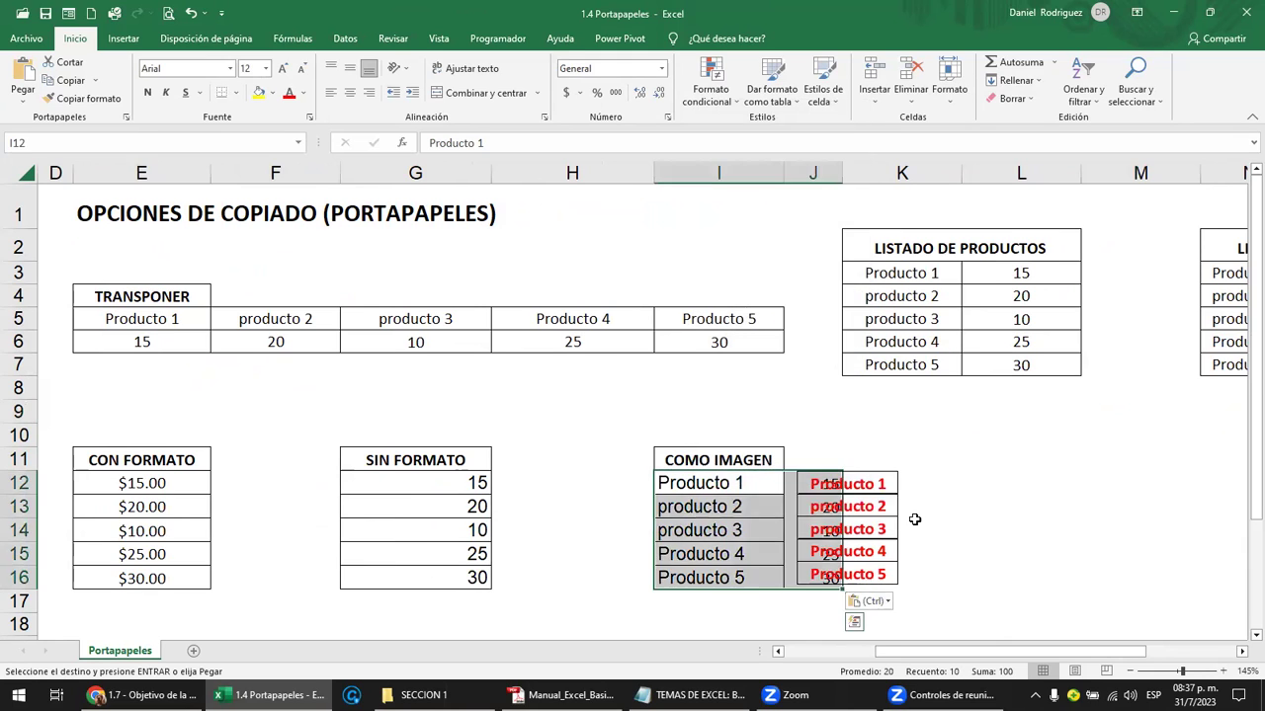
Move the names picture right of COMO IMAGEN and clear the stray numbers in J12:J16
click(768, 488)
click(751, 507)
click(743, 534)
drag(838, 492, 937, 482)
drag(833, 483, 842, 579)
key(Delete)
drag(931, 517, 868, 512)
click(990, 436)
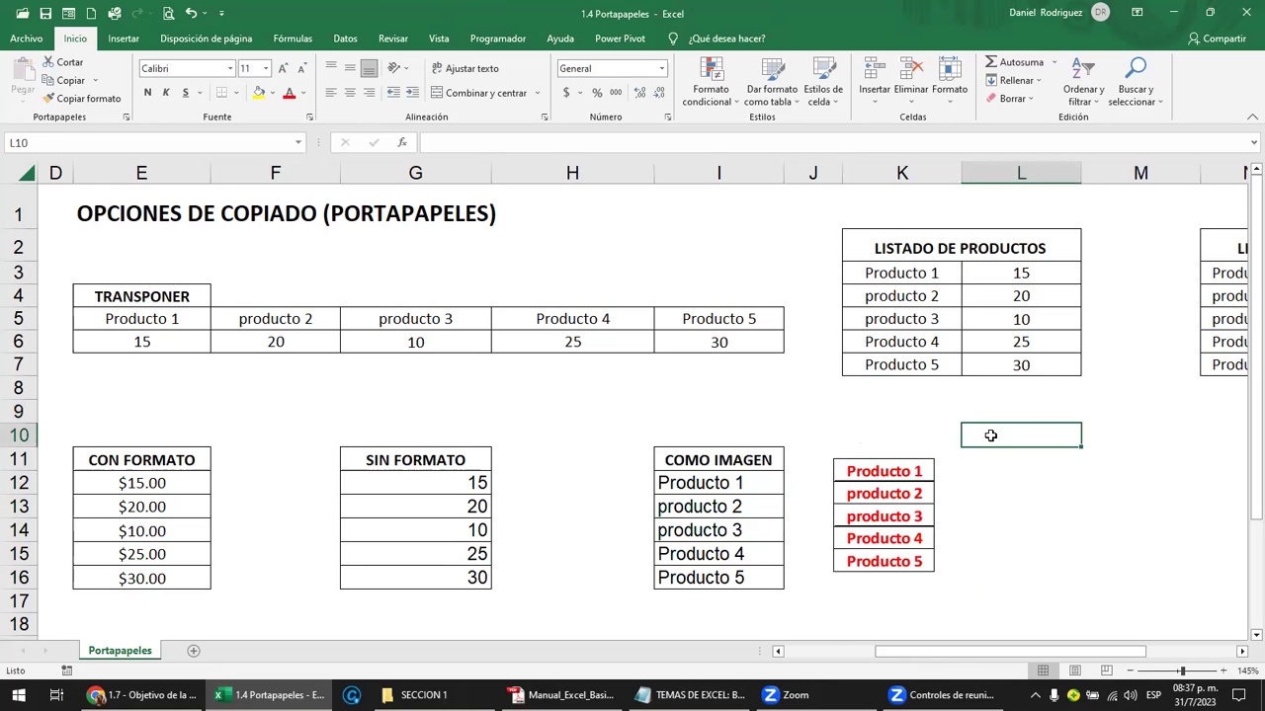
key(Left)
key(Left)
key(Left)
key(Left)
key(Left)
key(Left)
key(Left)
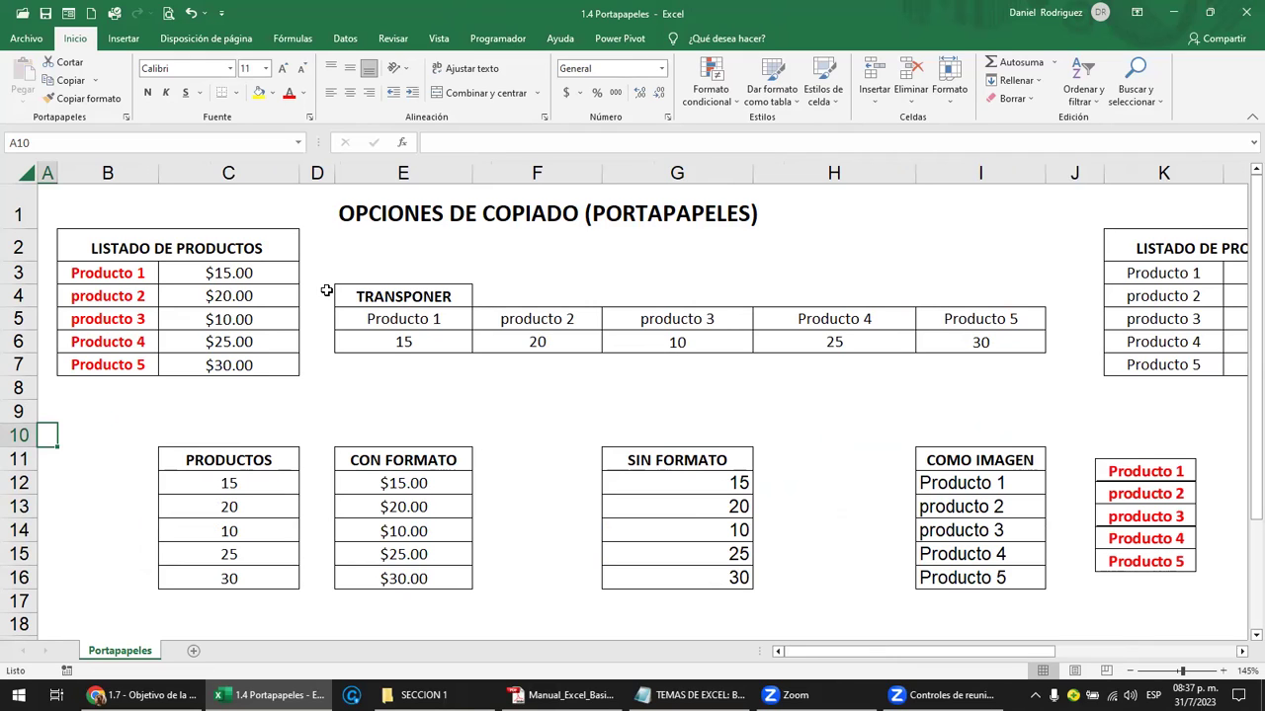
Replace the merged LISTADO DE PRODUCTOS title with a NOMBRE PRODUCTO header in B2
click(398, 320)
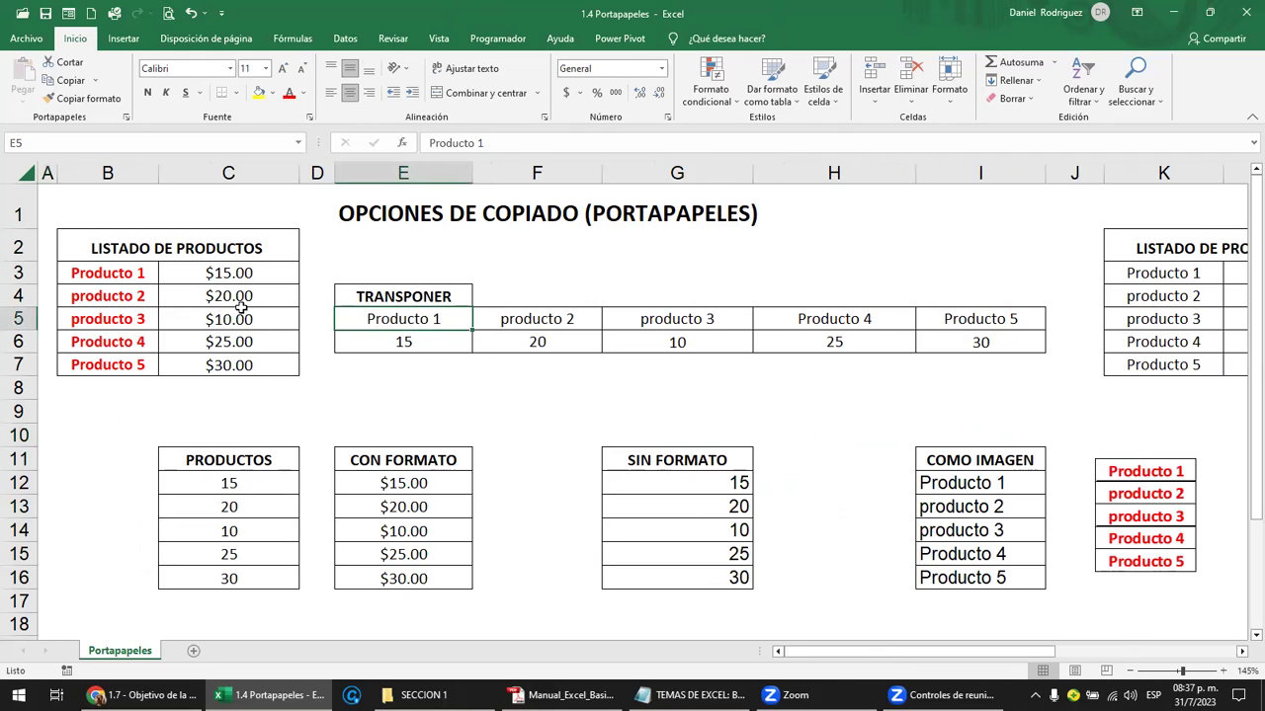
click(116, 273)
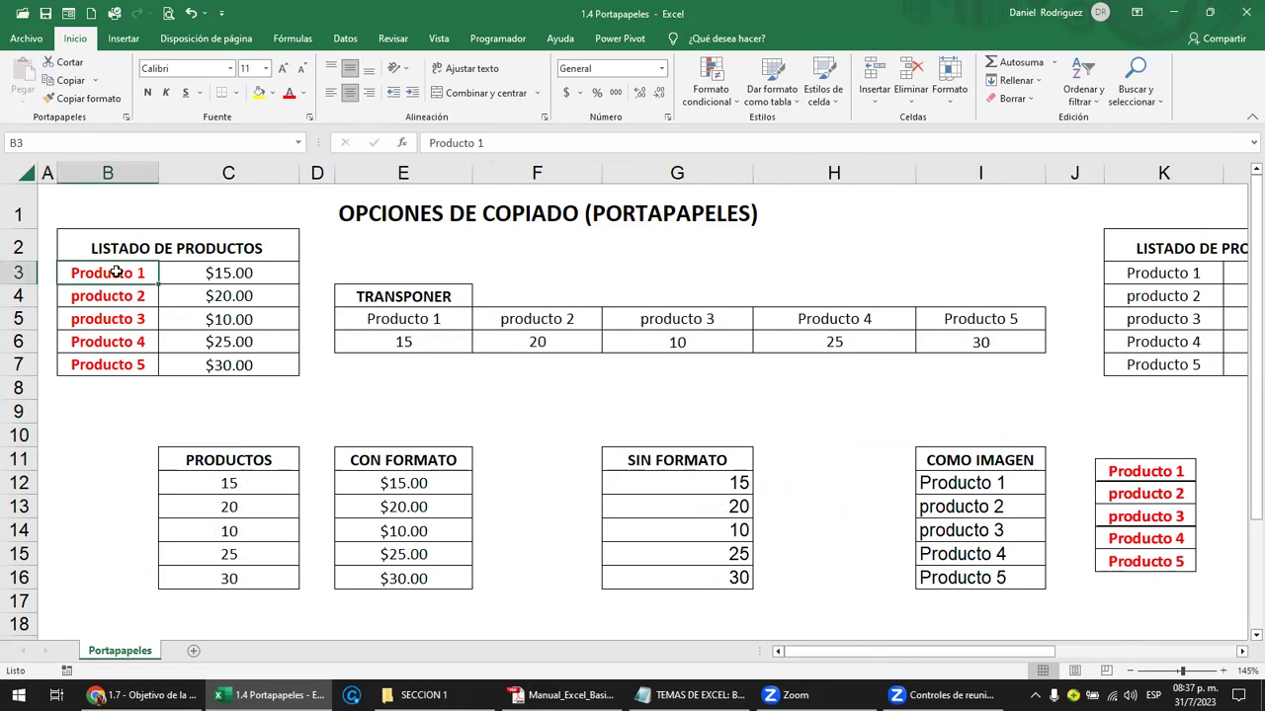
click(109, 172)
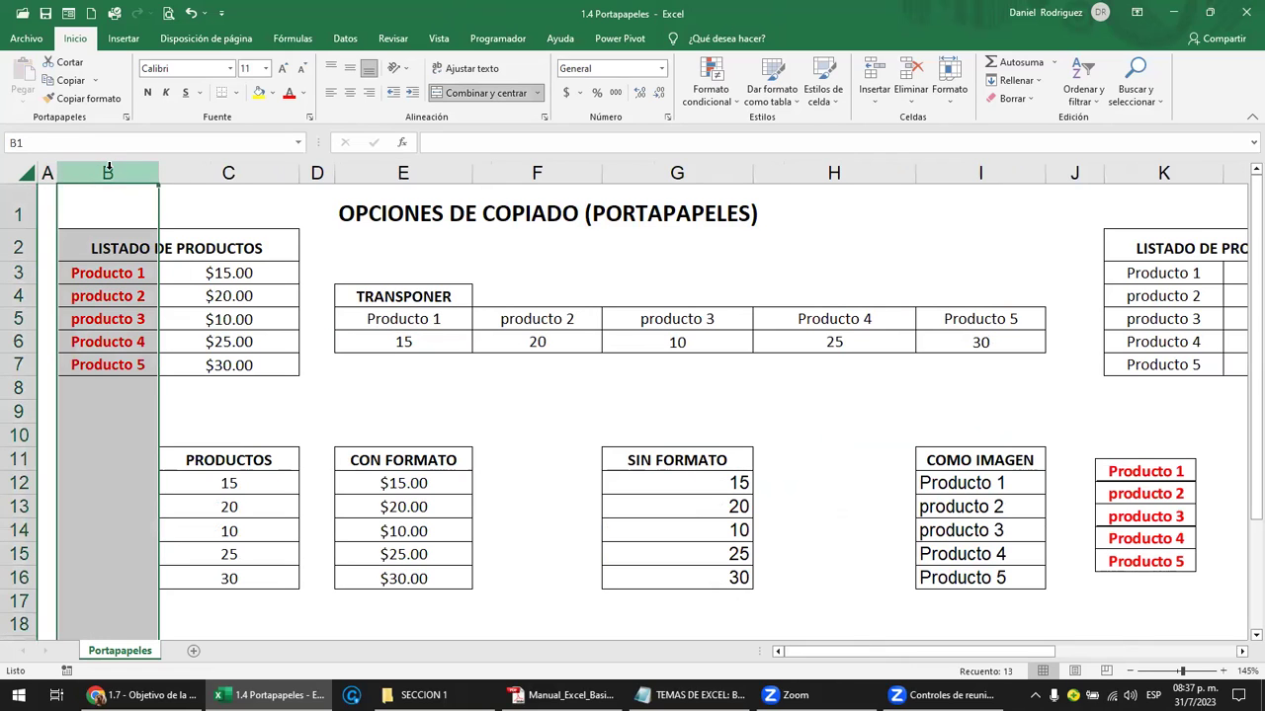
click(173, 252)
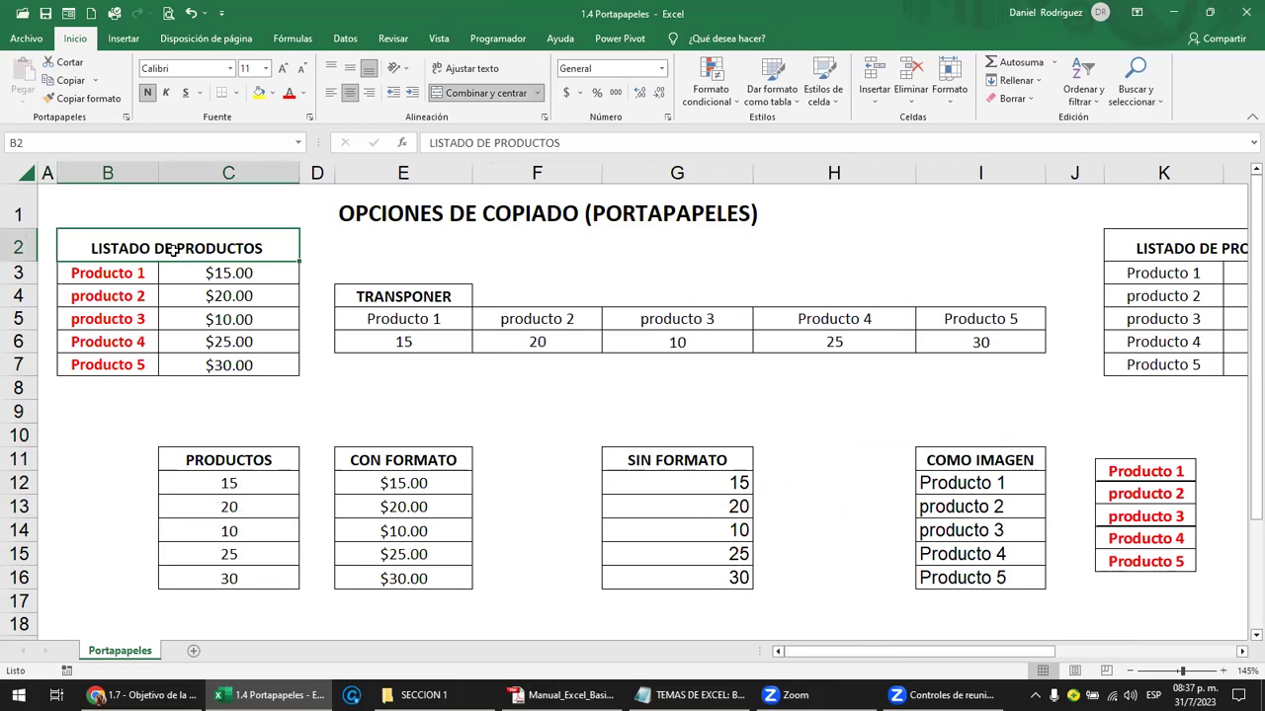
click(476, 92)
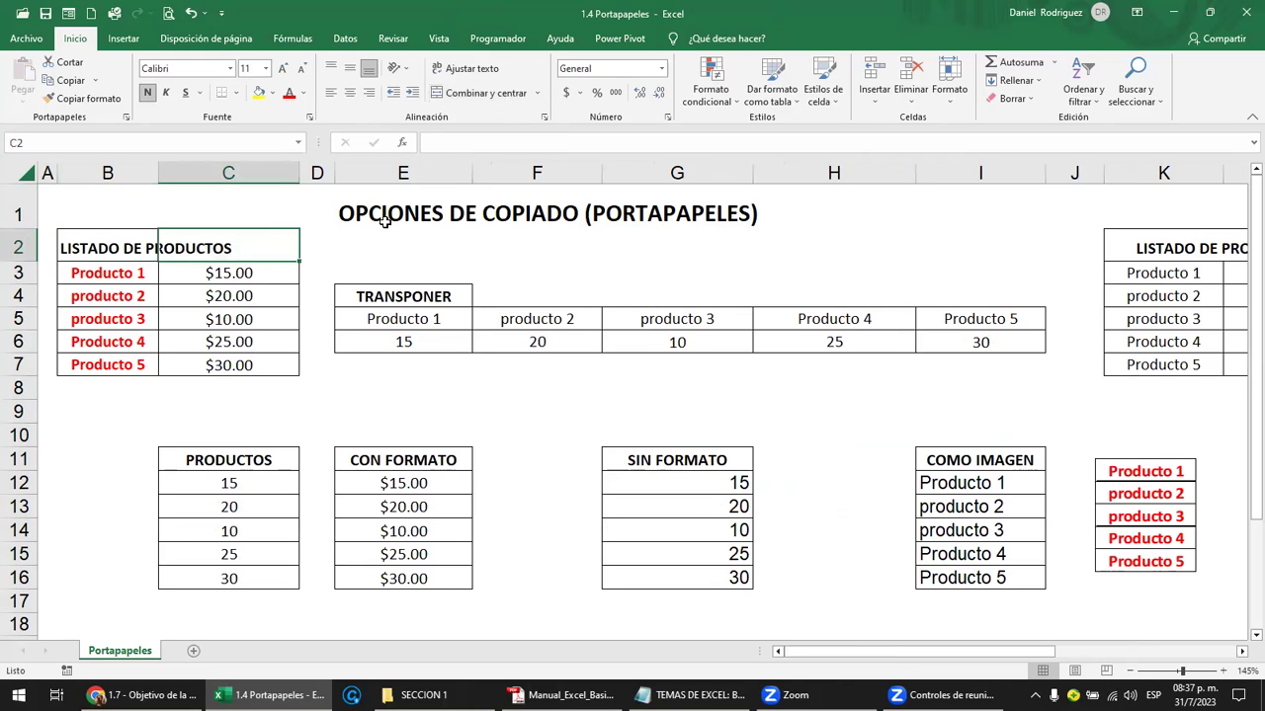
key(Delete)
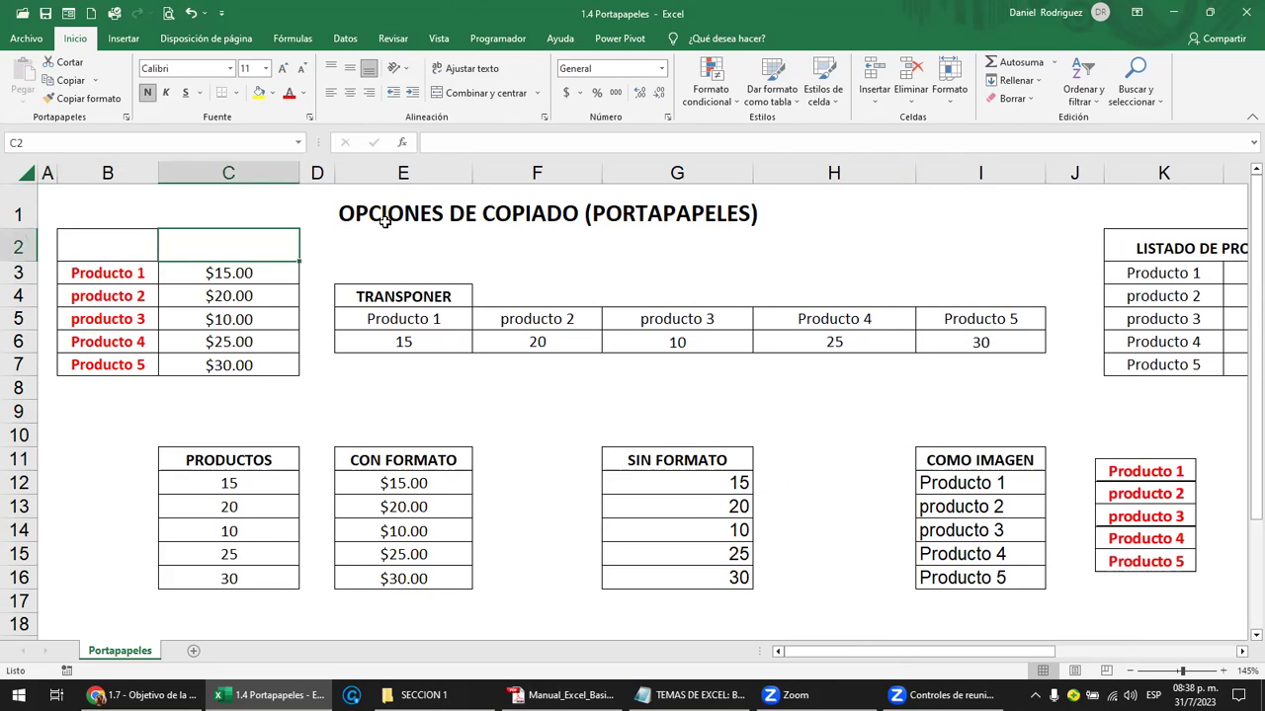
text(NOMBR)
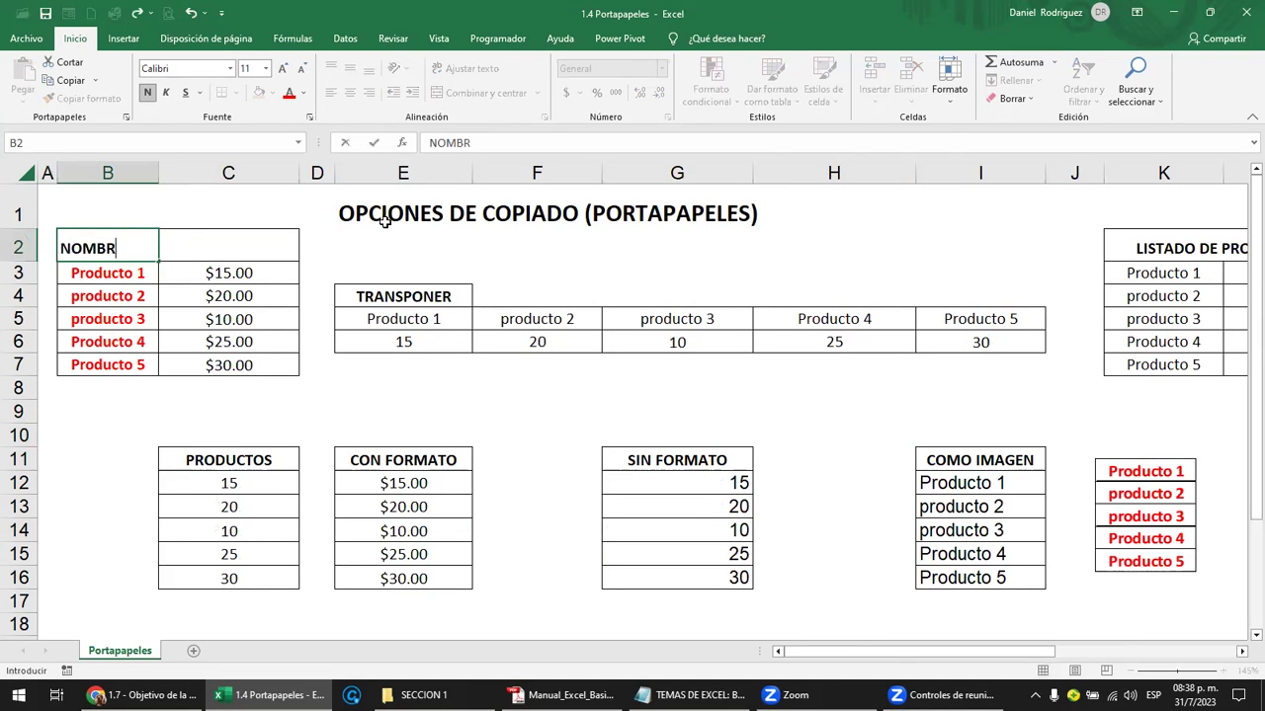
text(E PRODUCTO)
key(Return)
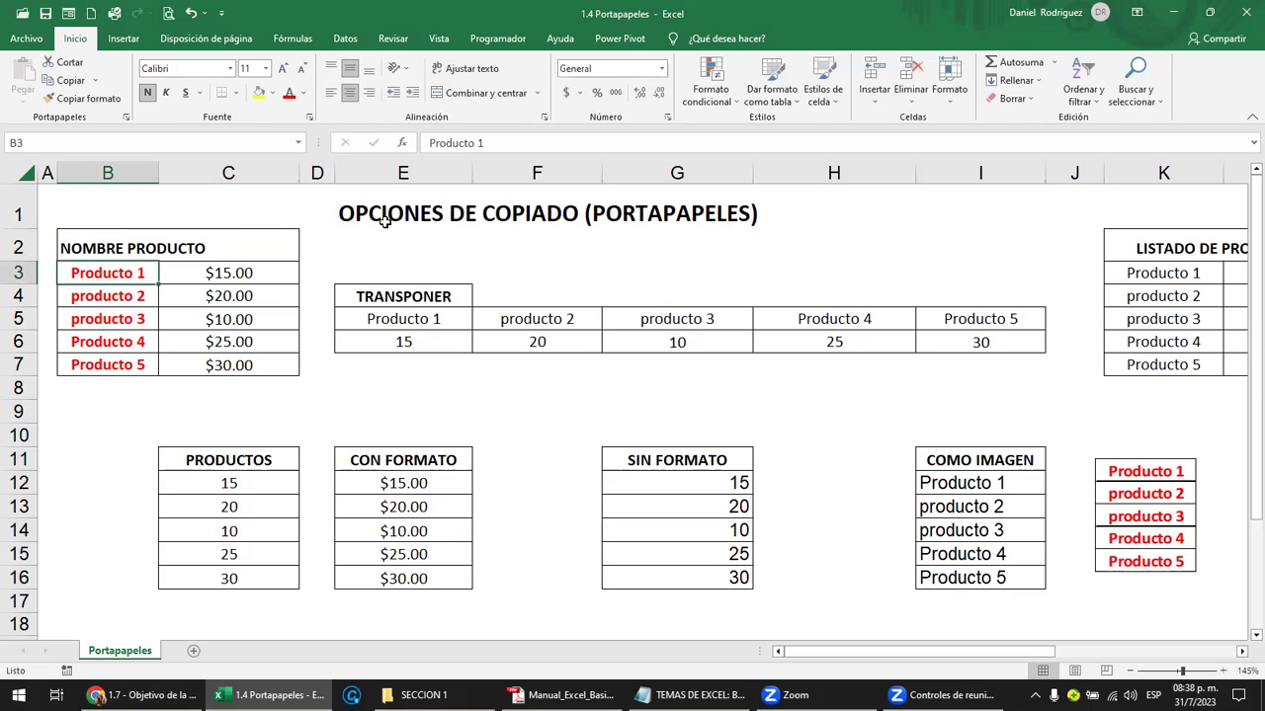
Auto-fit column B and give the NOMBRE PRODUCTO header a thick outside border
double_click(157, 173)
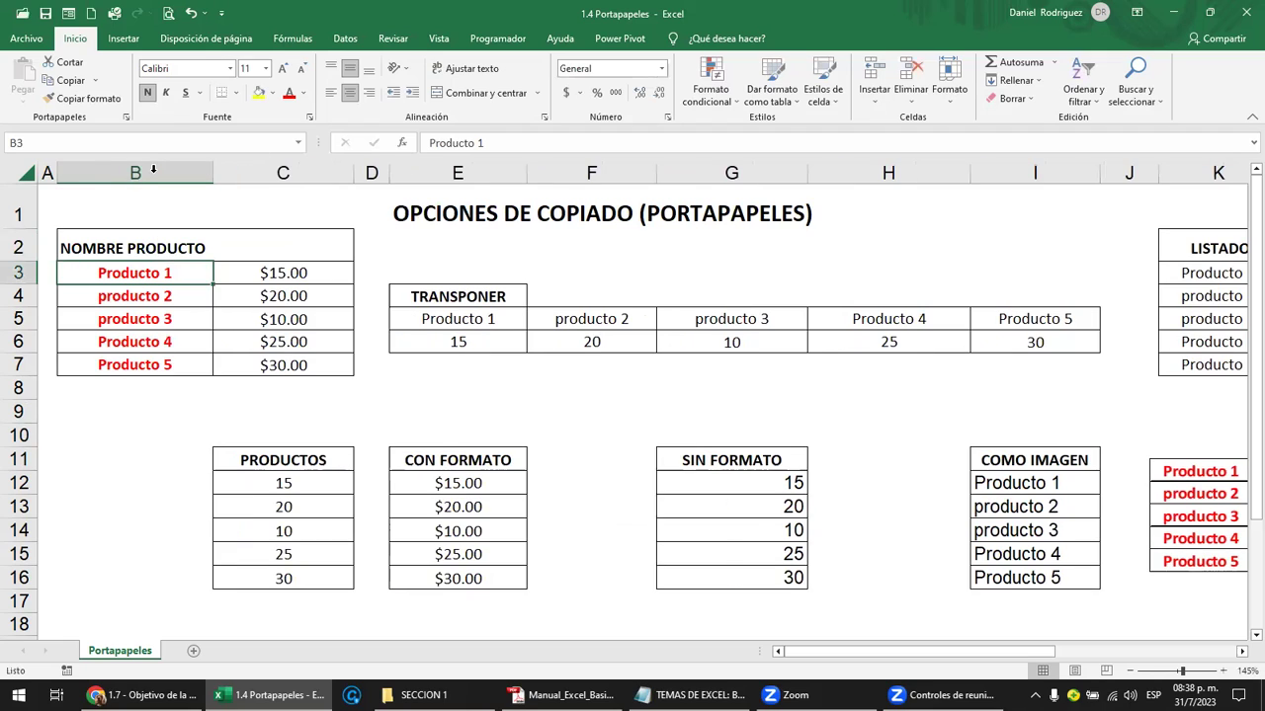
click(179, 245)
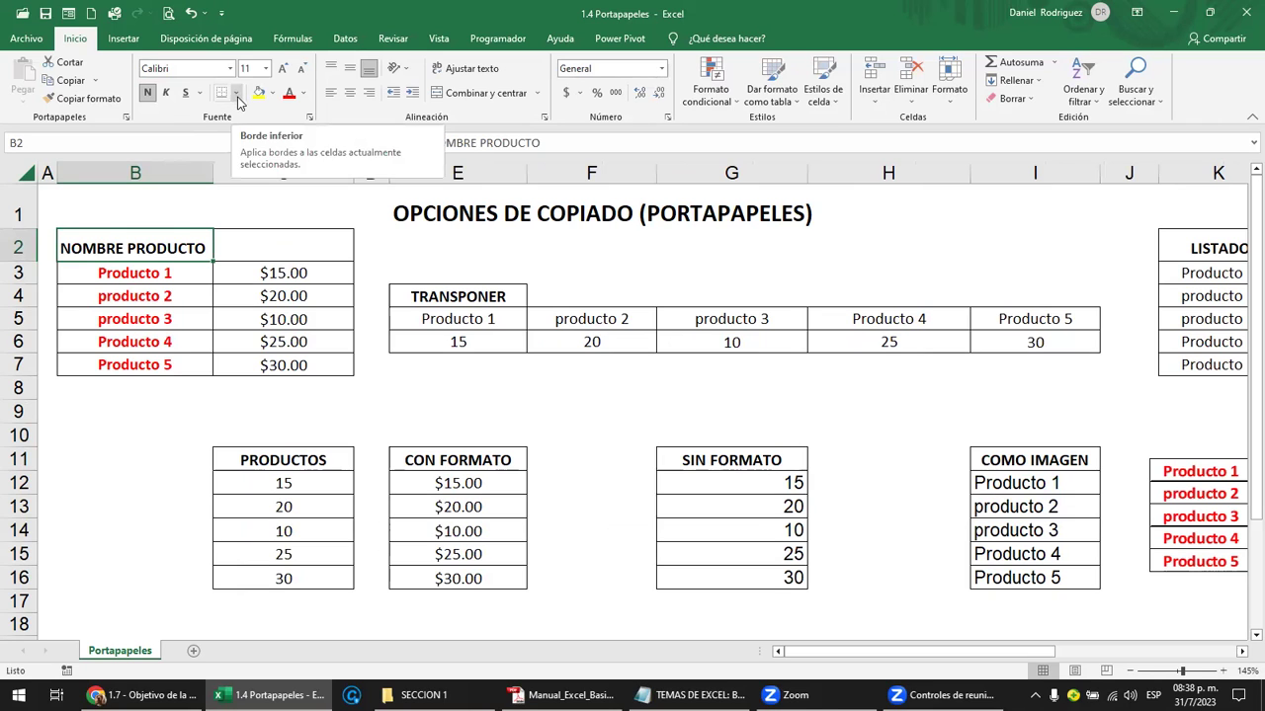
click(237, 97)
click(277, 269)
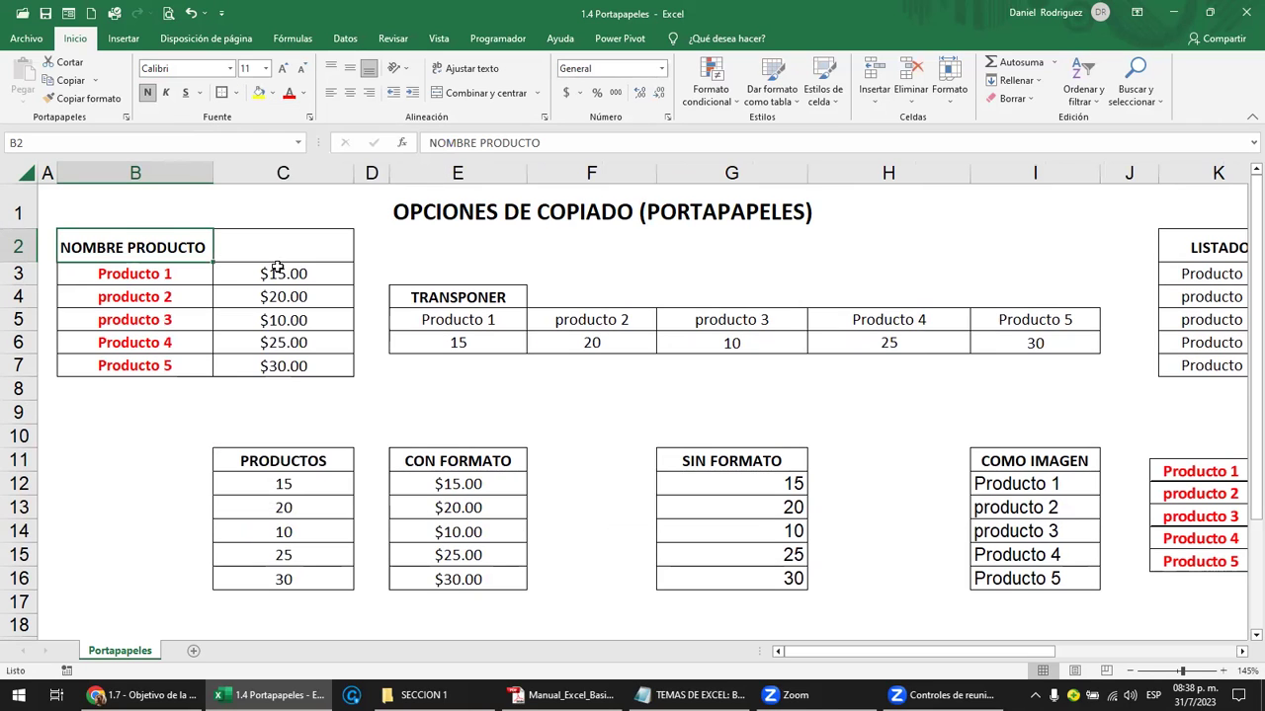
Enter PRECIO in C2 and centre both header labels in B2:C2
click(316, 255)
text(PRECIO)
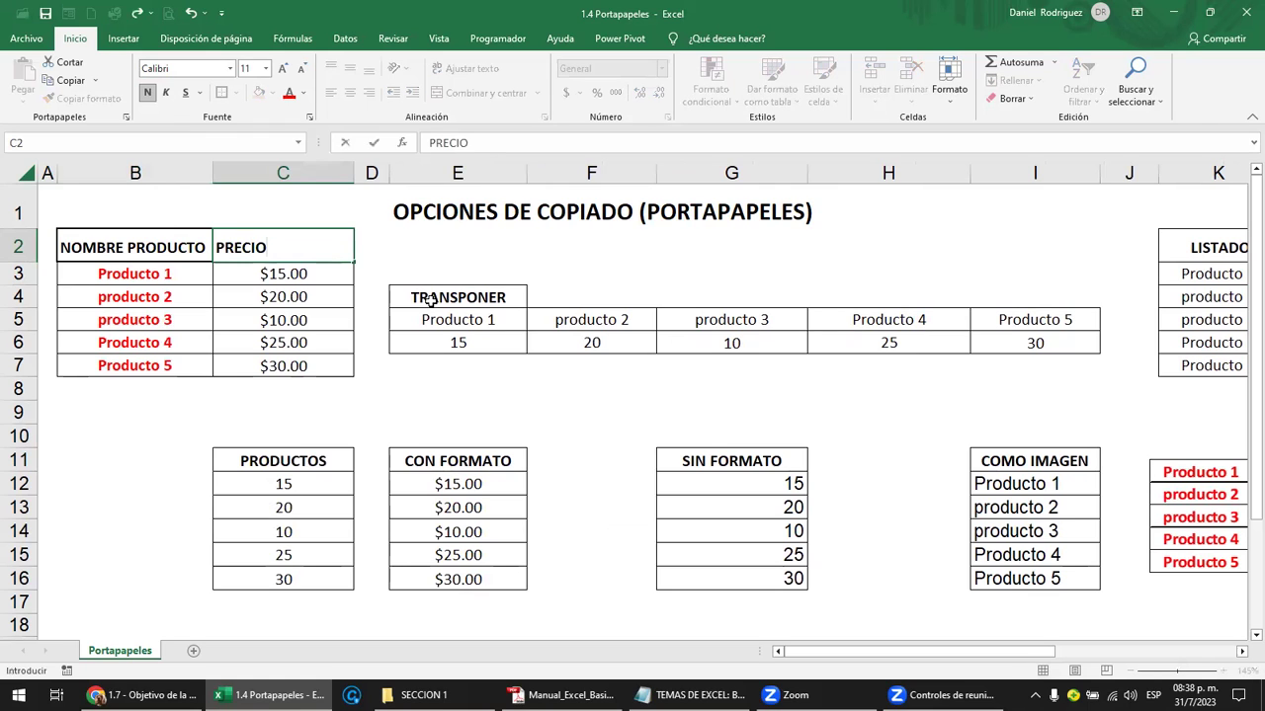
key(Return)
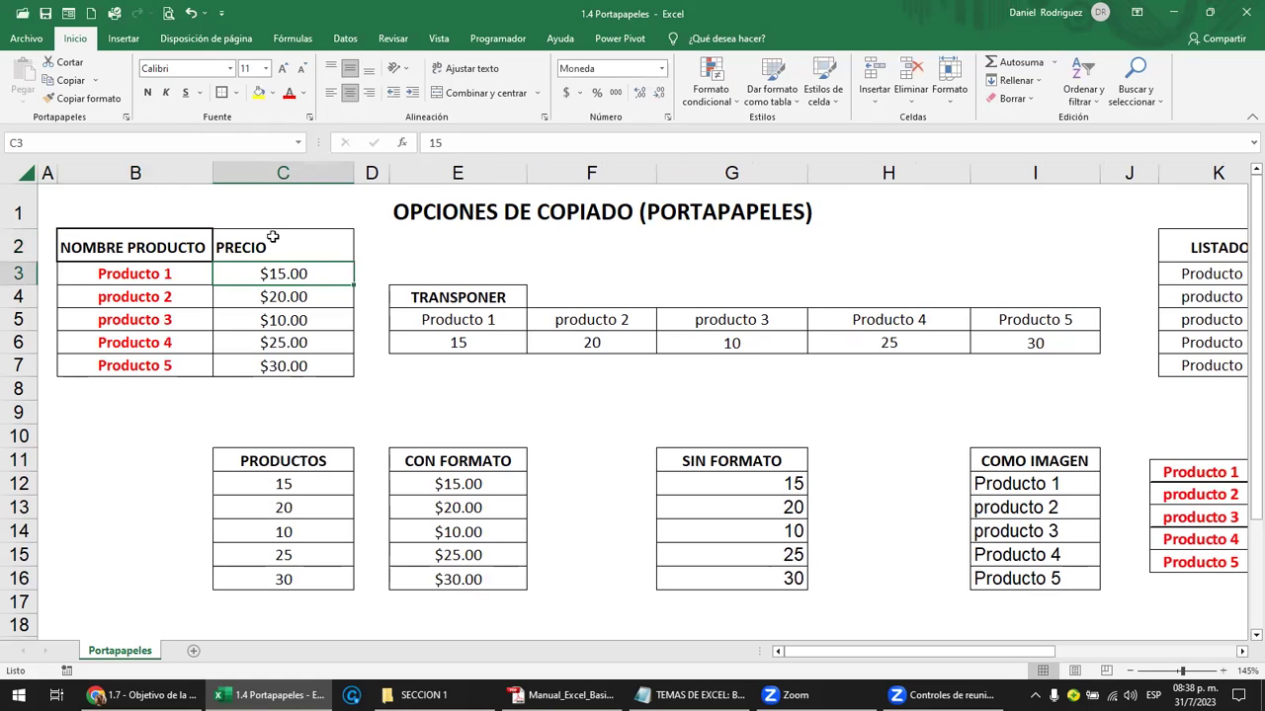
click(272, 241)
drag(132, 247, 286, 247)
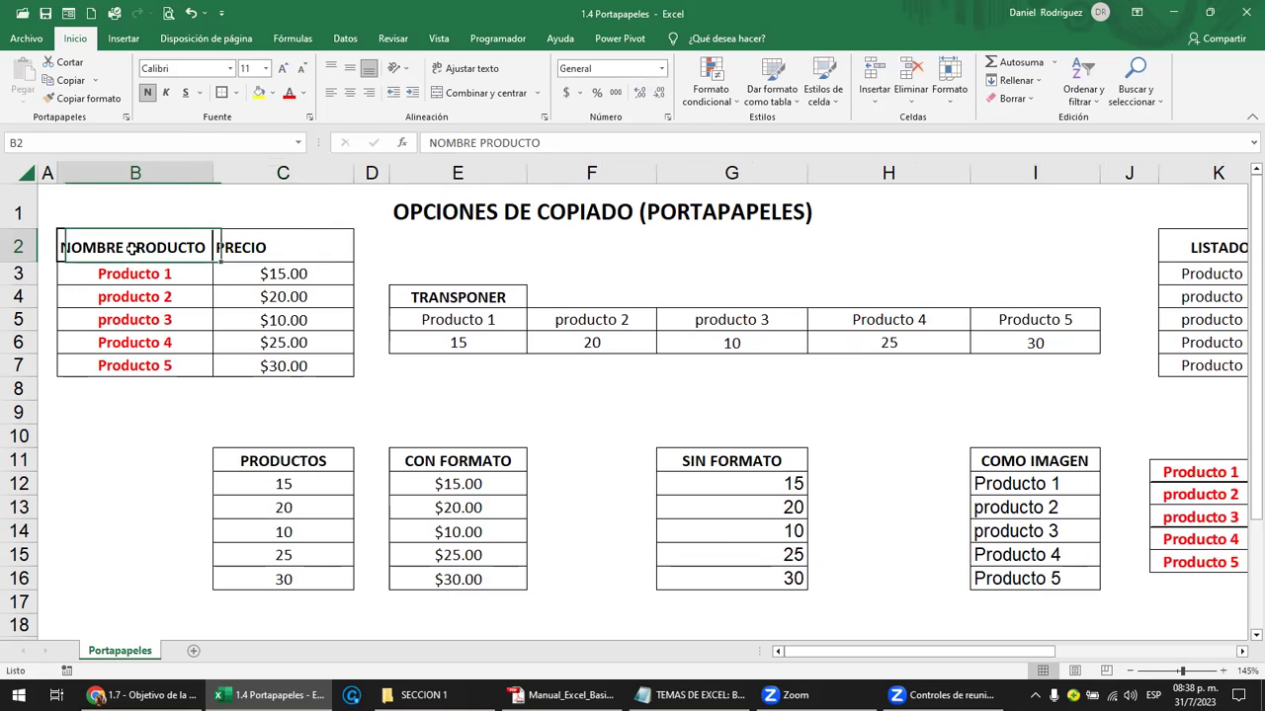
click(349, 92)
click(289, 276)
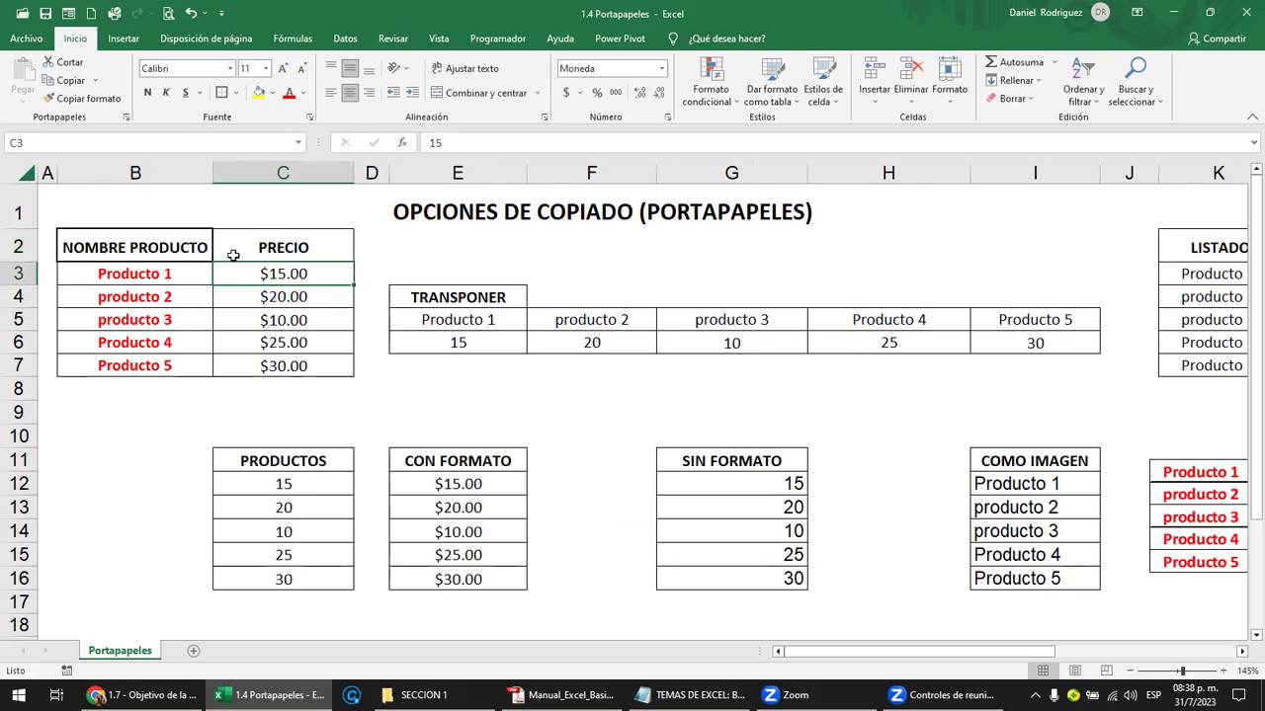
Copy PRECIO's formatting onto the NOMBRE PRODUCTO header with Copiar formato
click(262, 247)
click(71, 98)
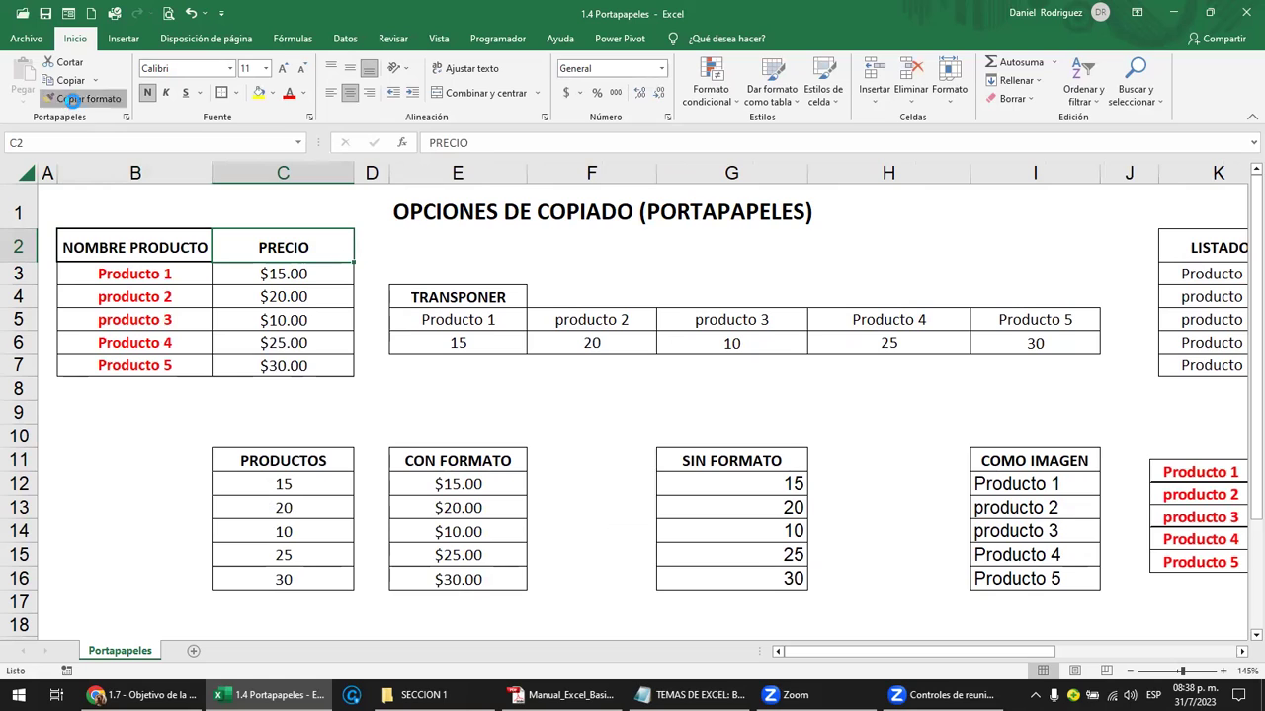
click(178, 242)
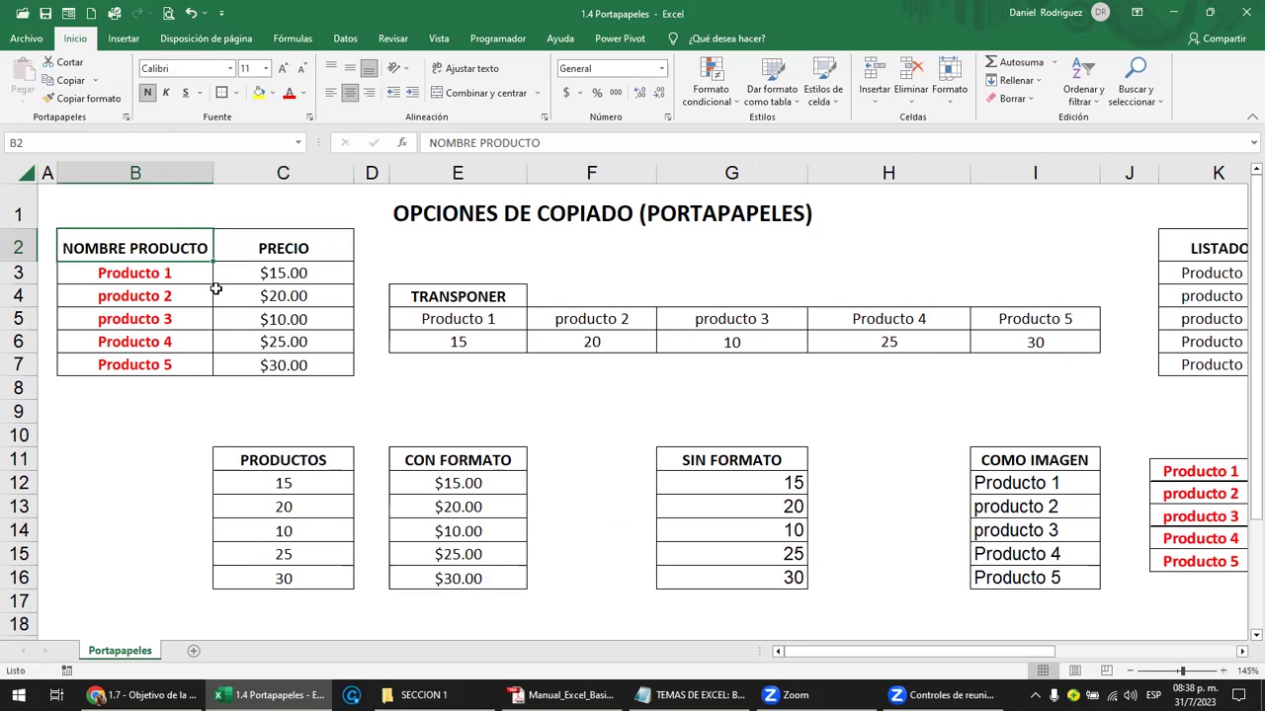
click(171, 295)
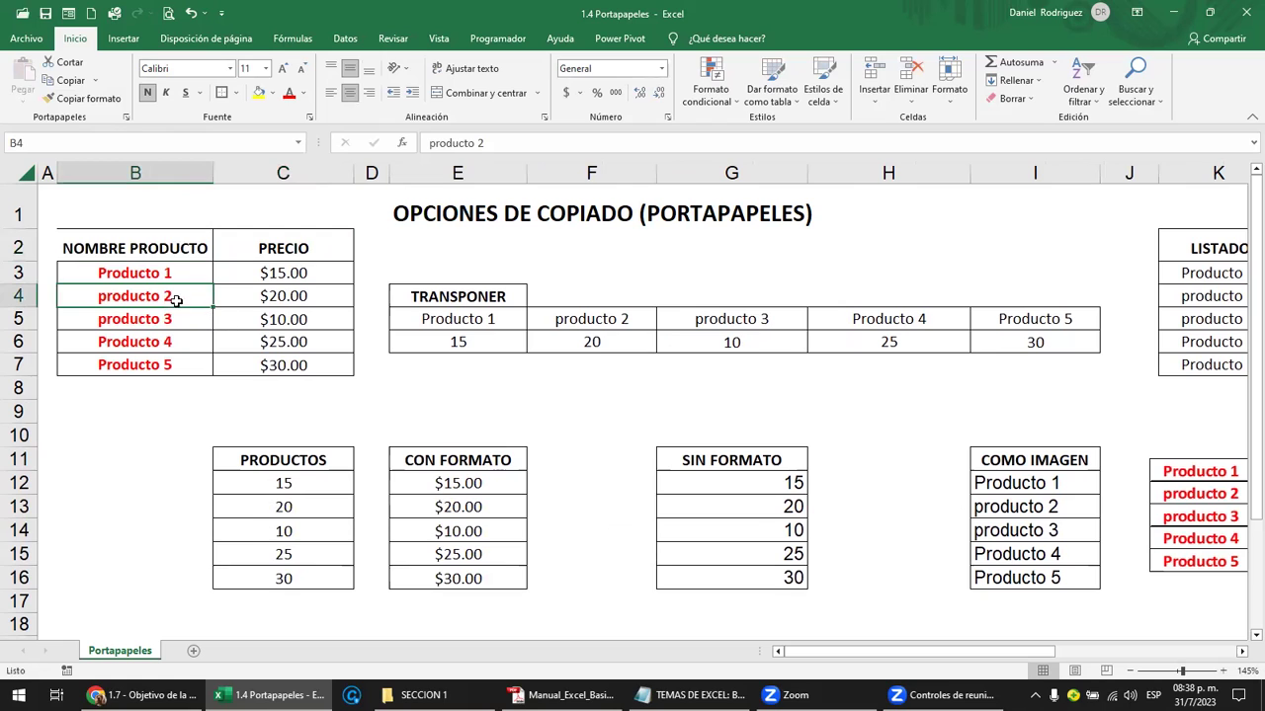
click(272, 248)
click(119, 240)
Widen column B and set the B2:C7 table's font colour to Automático (black)
drag(210, 170, 230, 170)
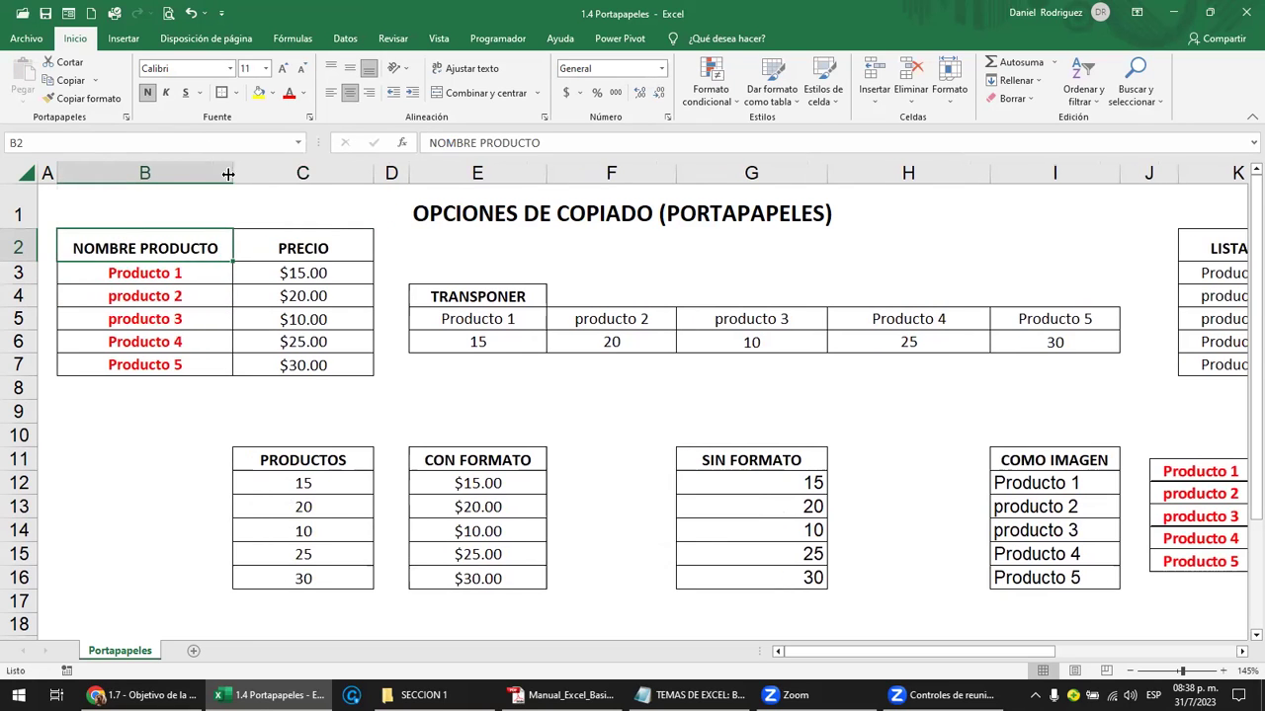
click(197, 321)
click(102, 248)
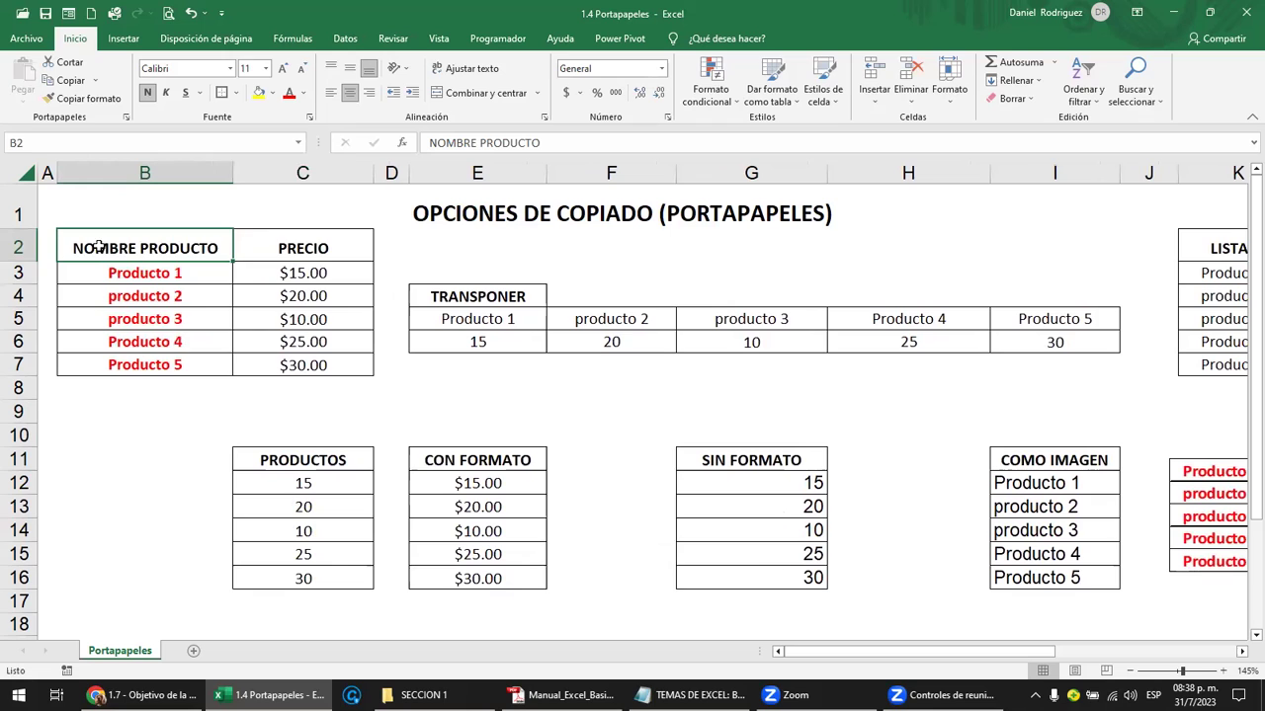
drag(100, 247, 306, 362)
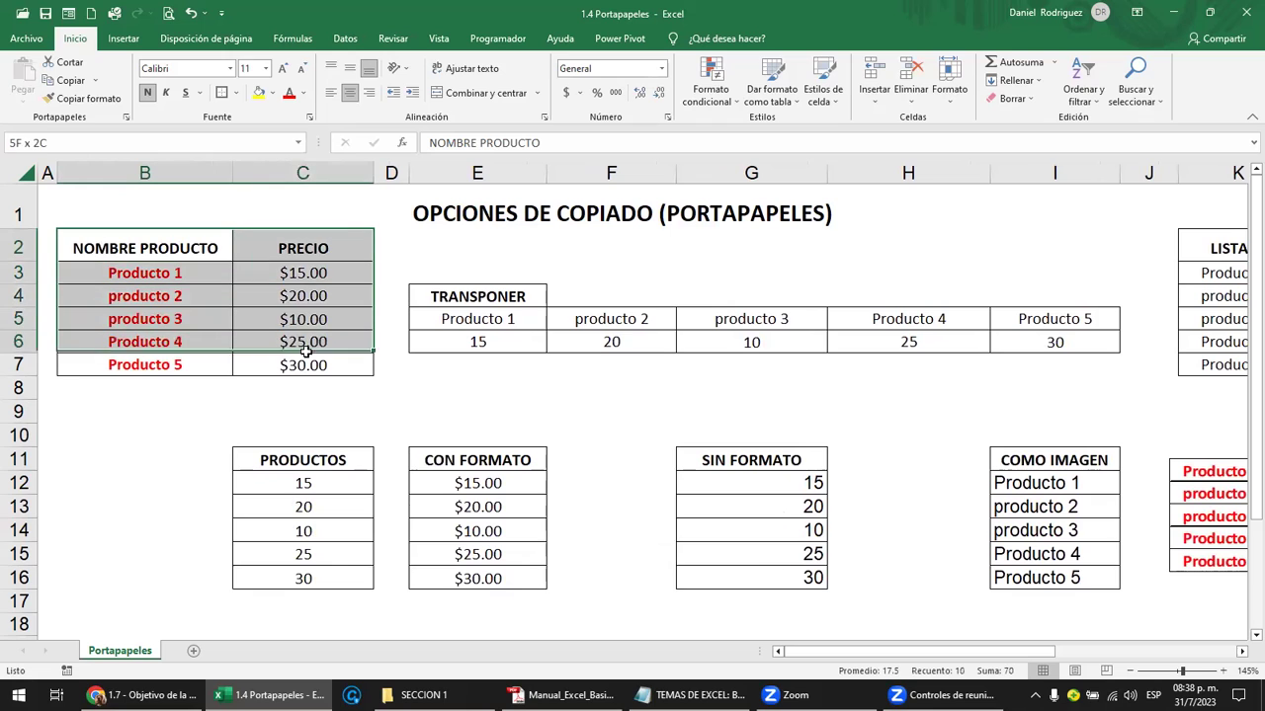
click(302, 93)
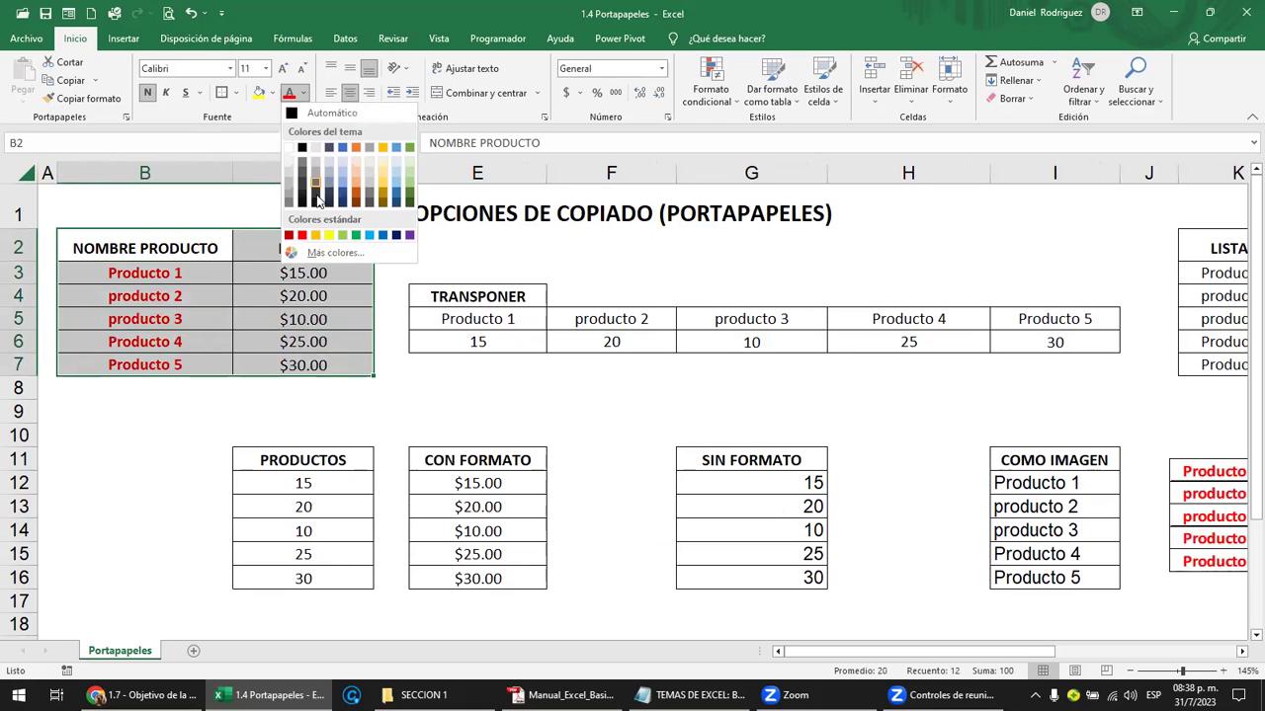
click(298, 115)
Apply Todos los bordes to every cell of the B2:C7 table
click(235, 92)
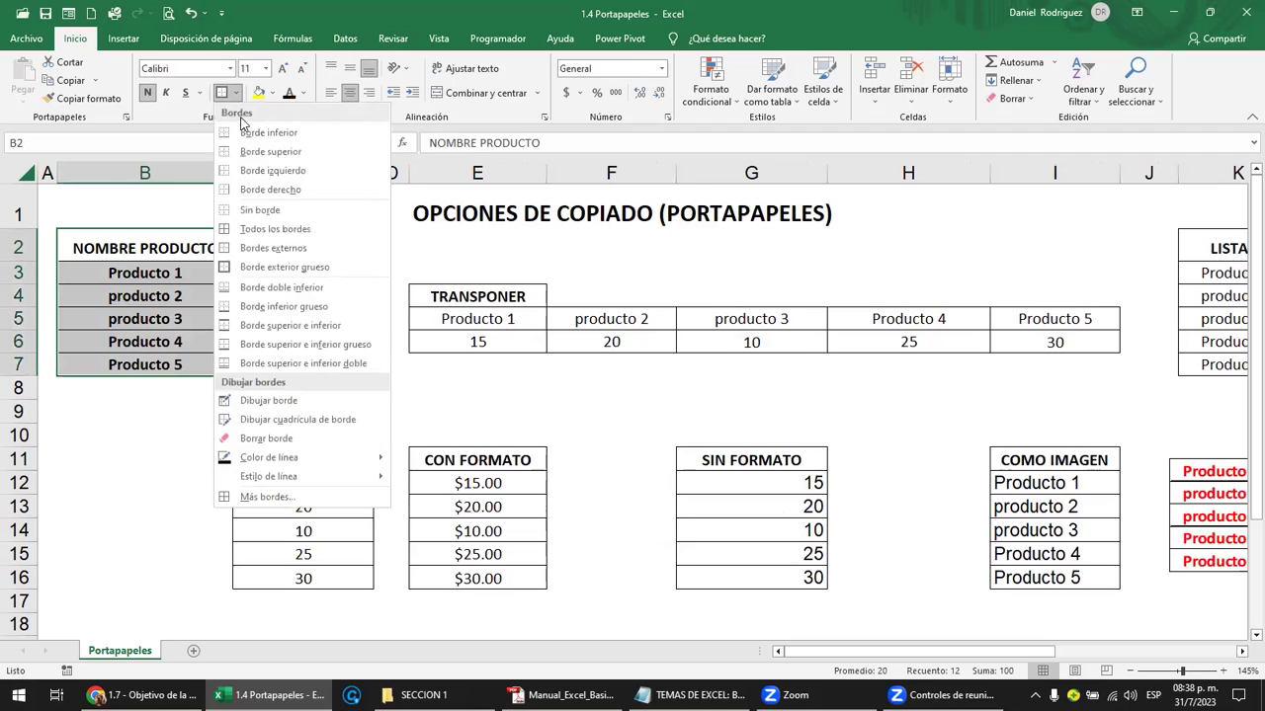
click(268, 229)
click(280, 268)
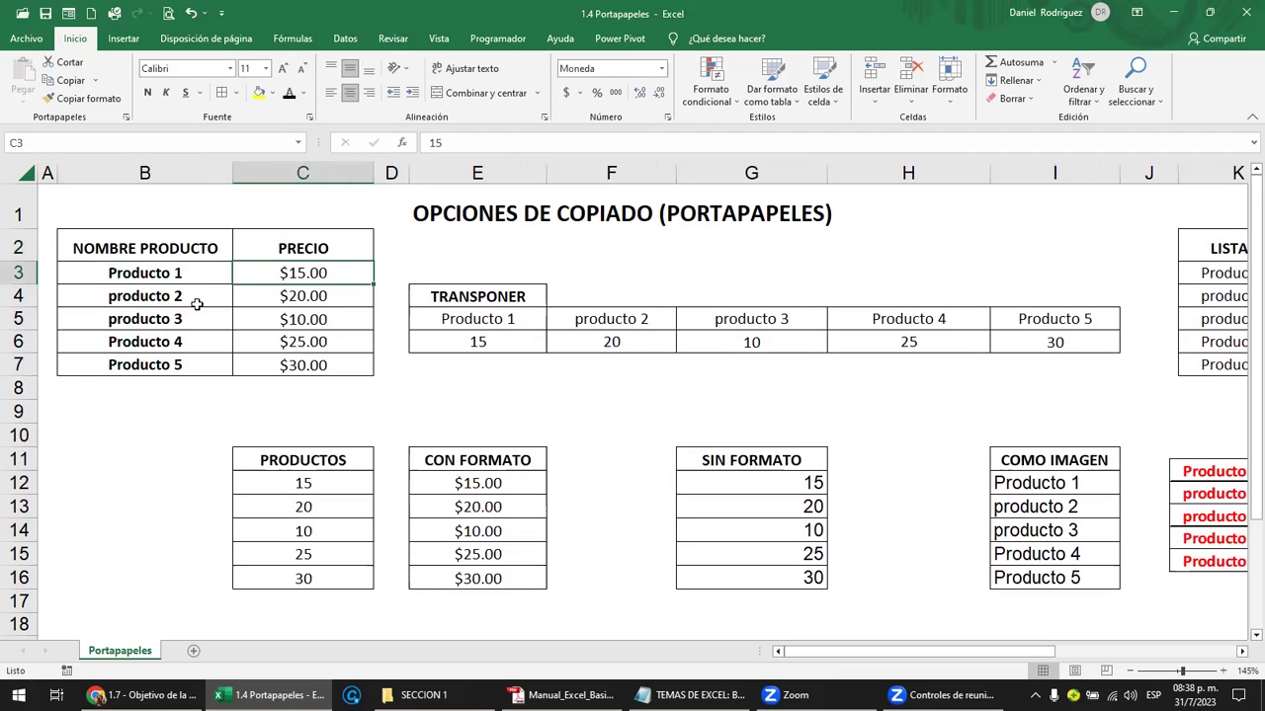
click(123, 247)
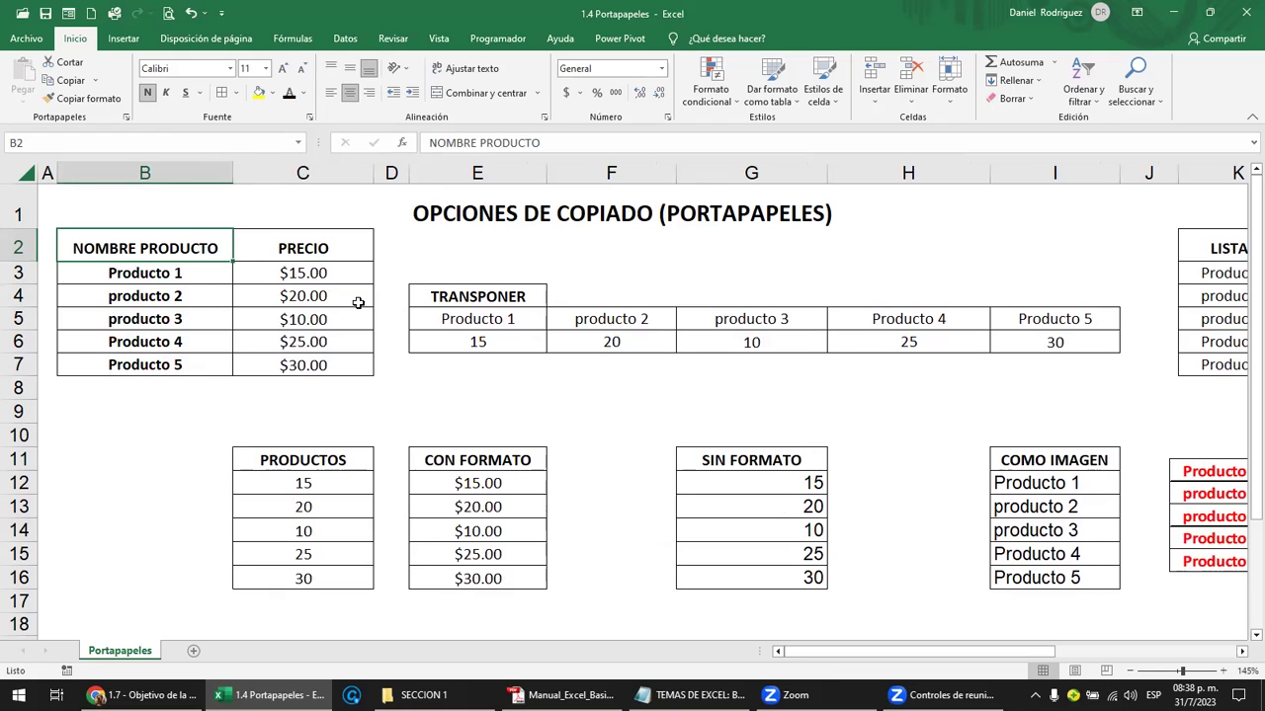
drag(176, 248, 299, 368)
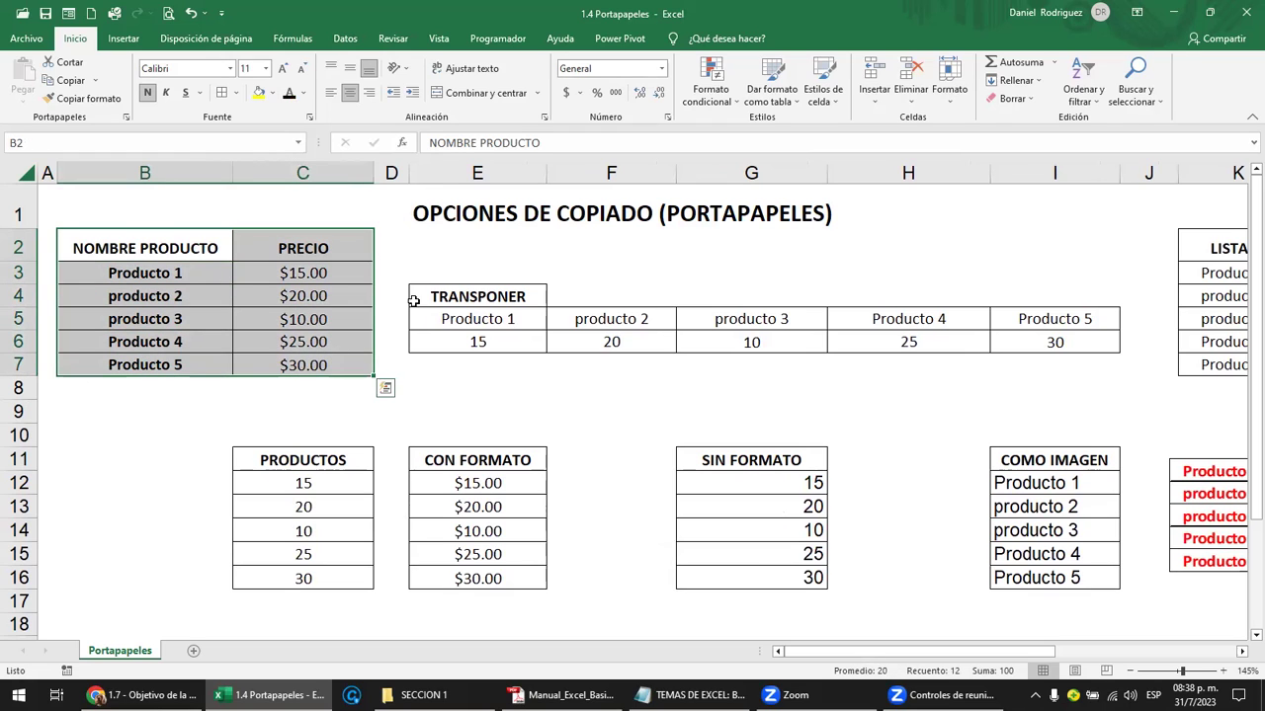
Insert a blank column before column D and widen column E slightly
right_click(391, 171)
click(435, 309)
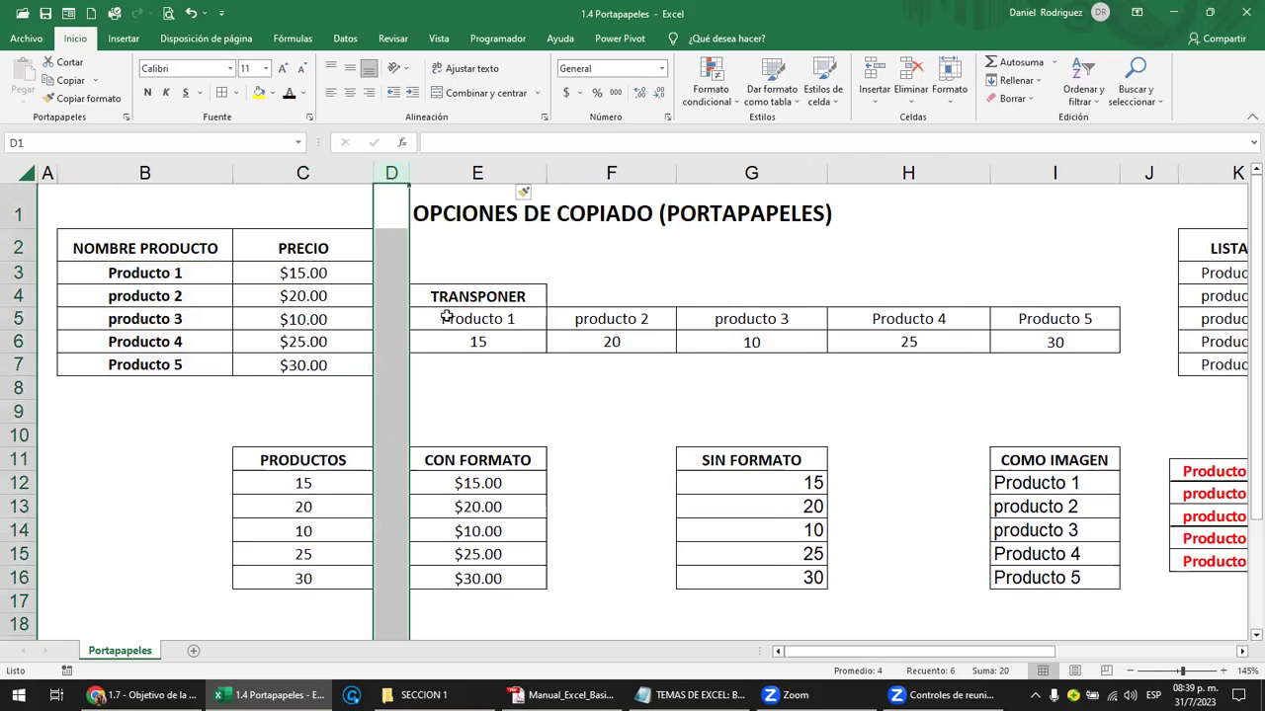
click(528, 319)
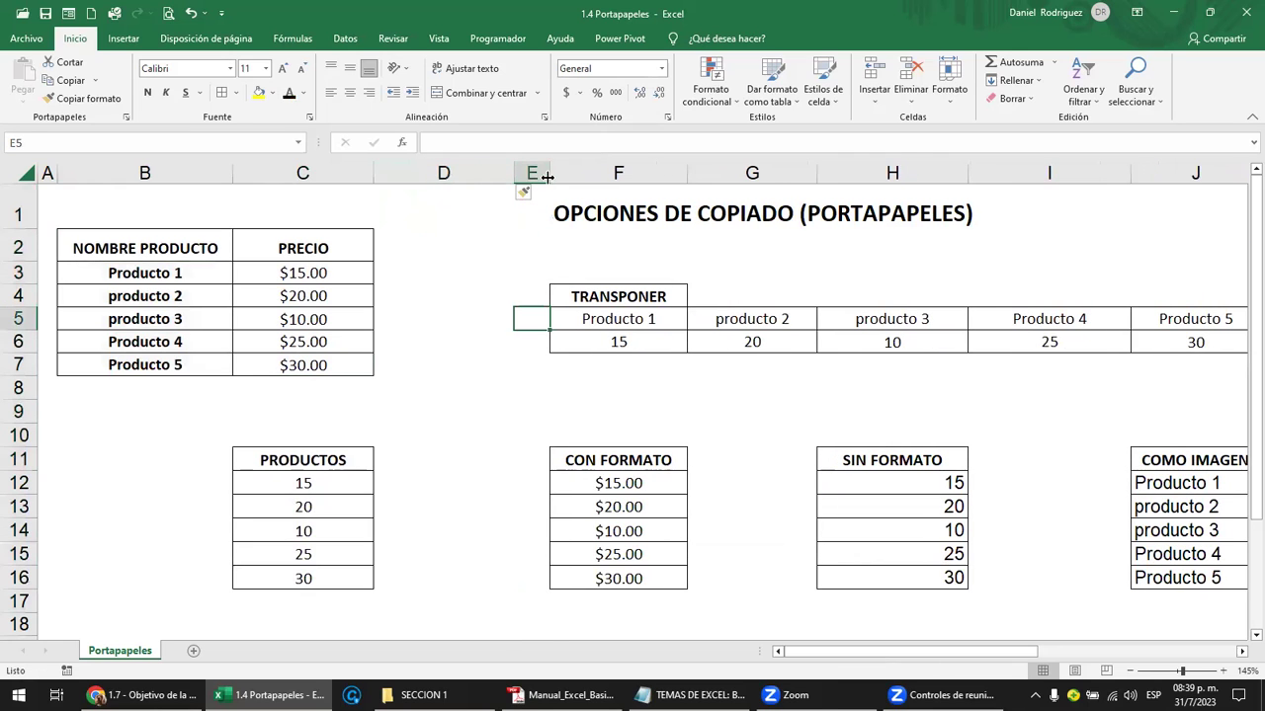
mouse_move(549, 174)
mouse_down()
mouse_move(578, 174)
mouse_move(437, 175)
mouse_move(542, 194)
mouse_up()
Select the product table columns B and C, then F5:F6 in the TRANSPONER table
click(132, 175)
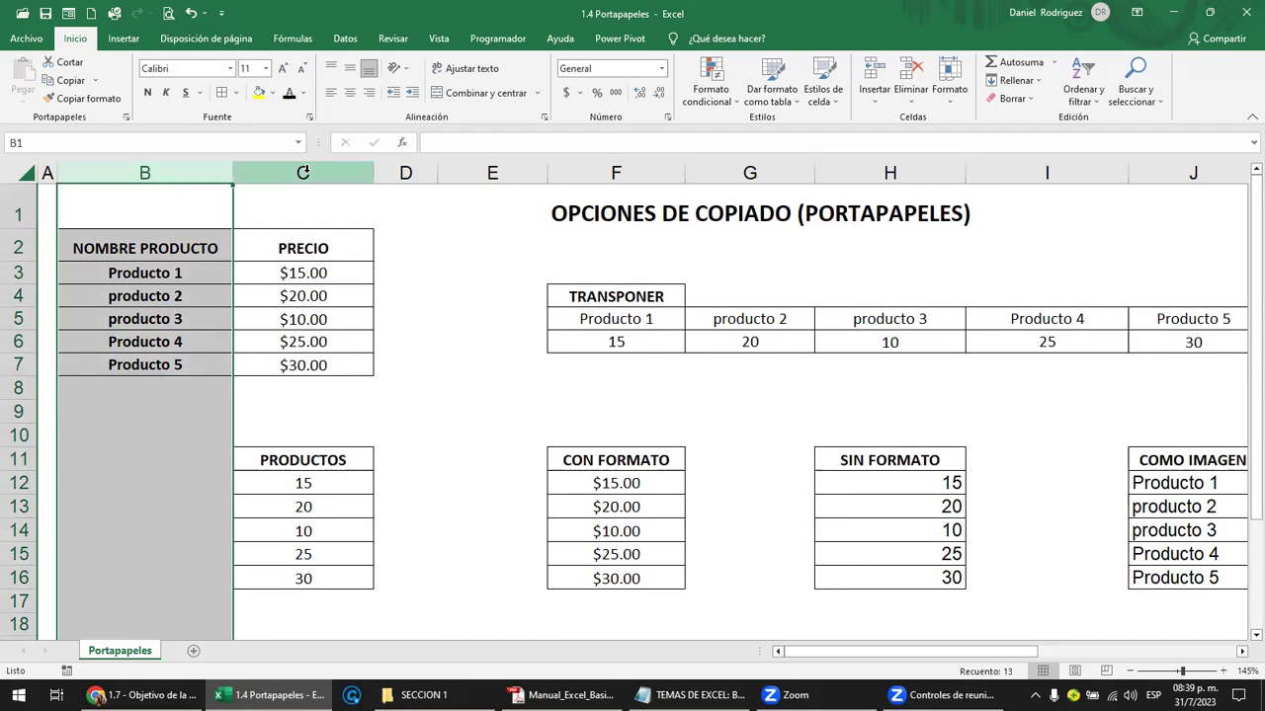
ctrl+click(303, 173)
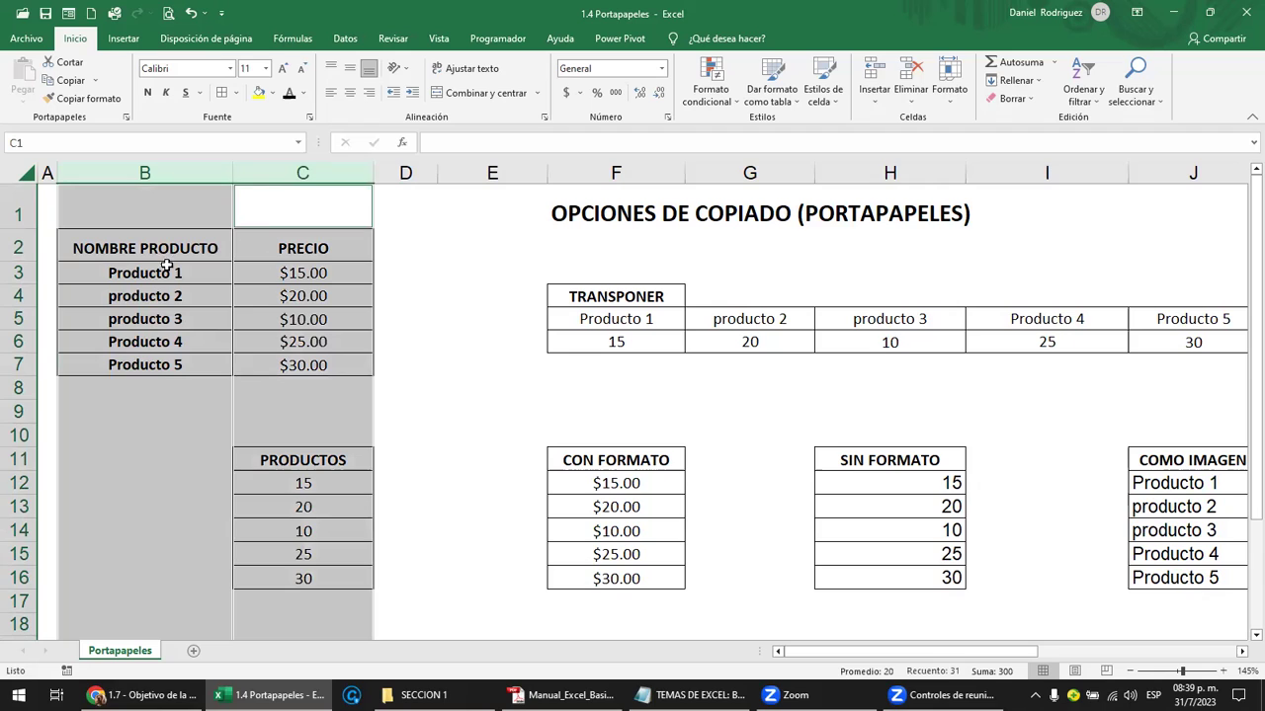
drag(121, 251, 132, 364)
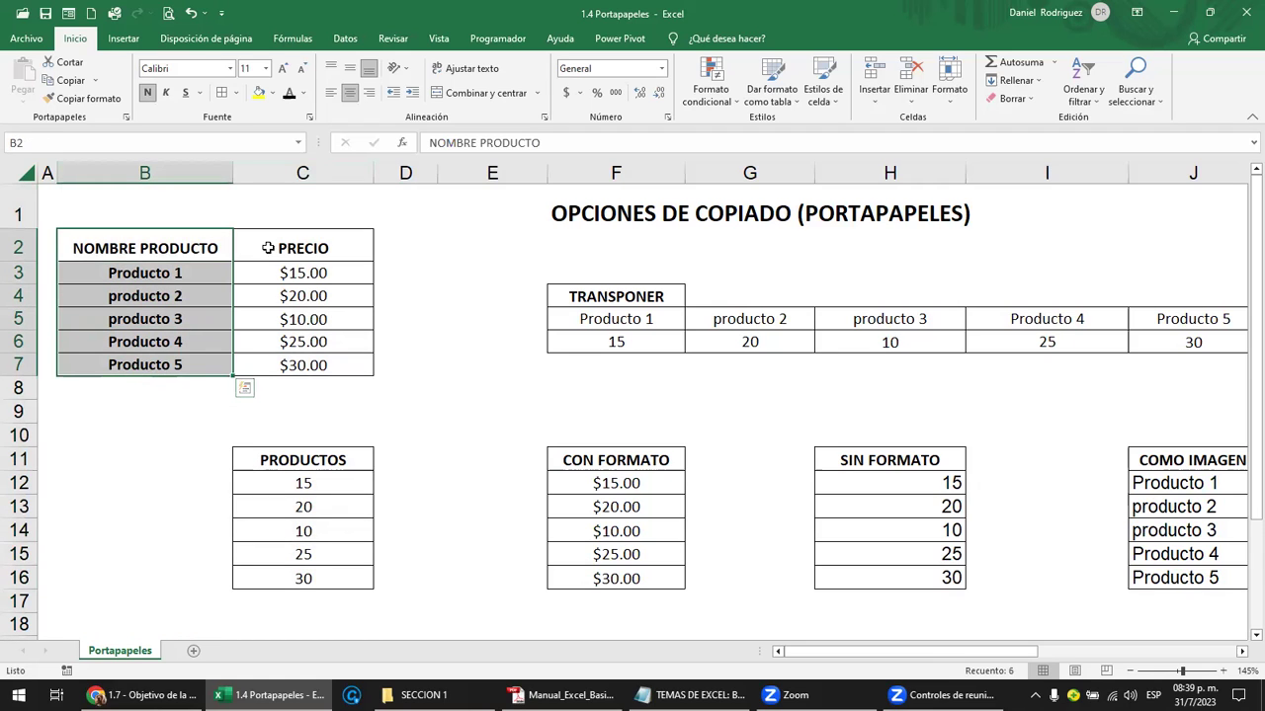
drag(268, 248, 296, 364)
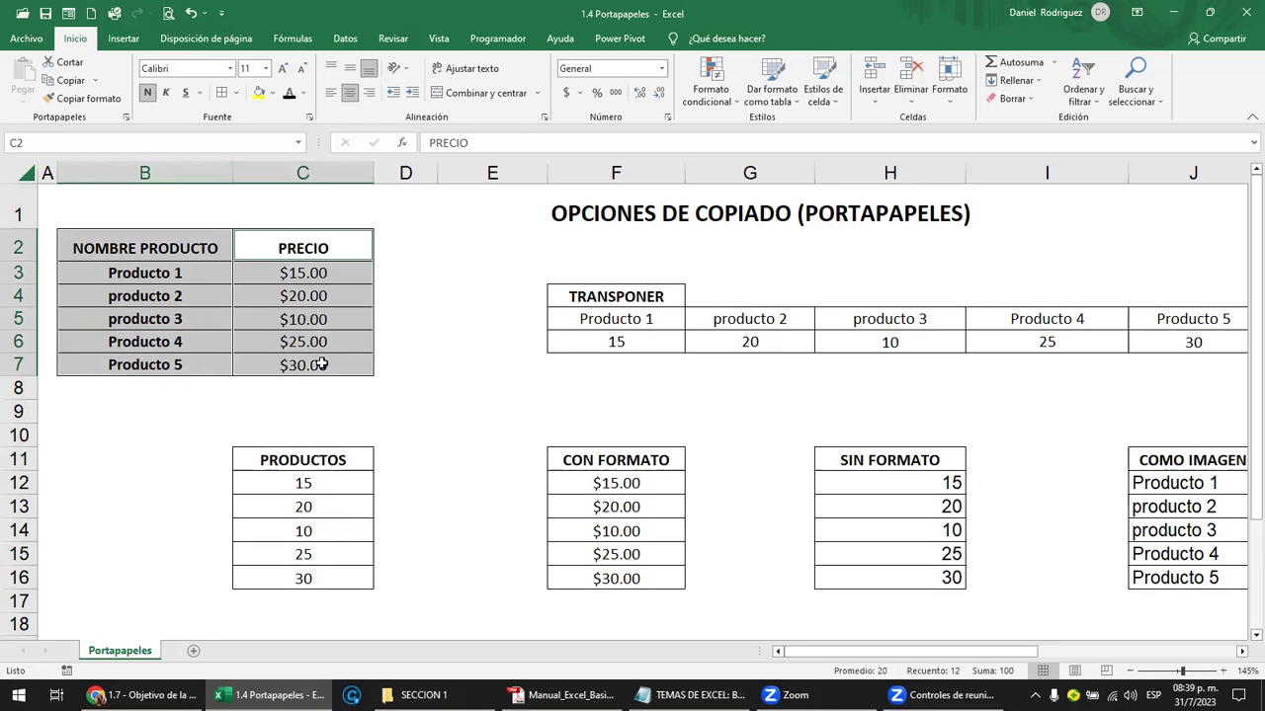
click(503, 318)
drag(148, 184, 262, 188)
drag(561, 323, 570, 342)
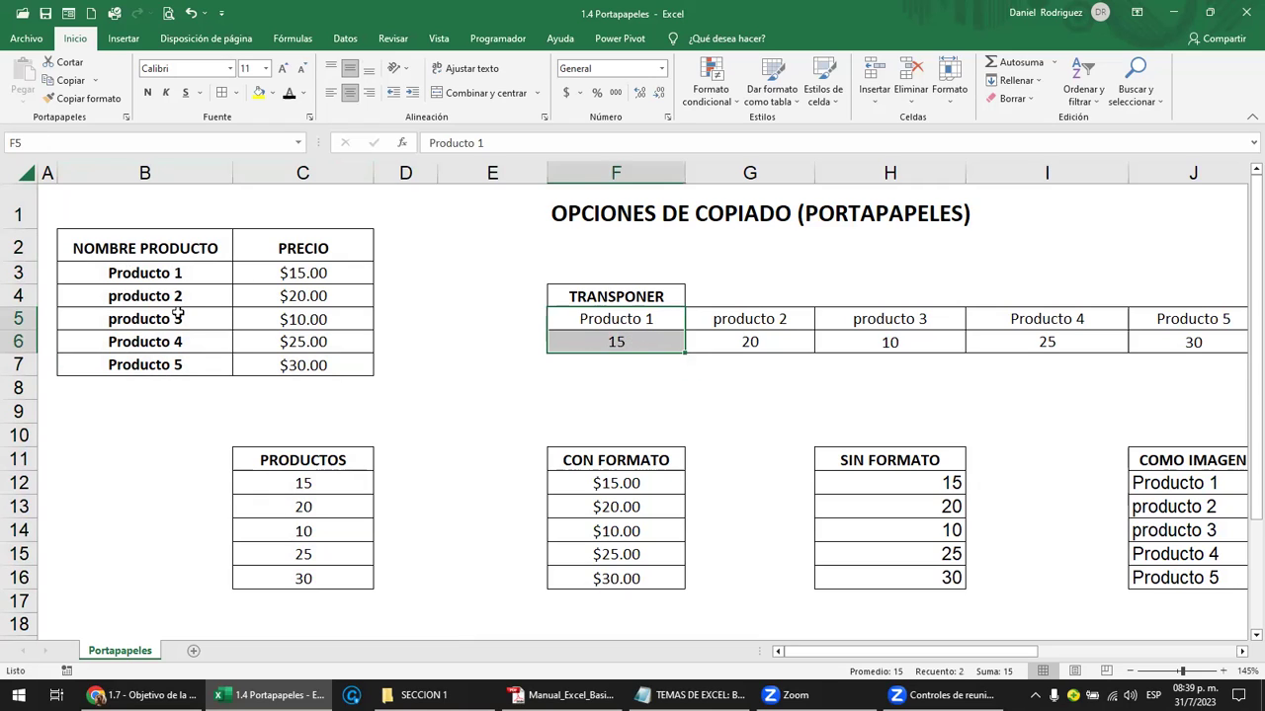
Label E5 as NOMBRE PRODUCTO by copying the B2 header into it
click(514, 320)
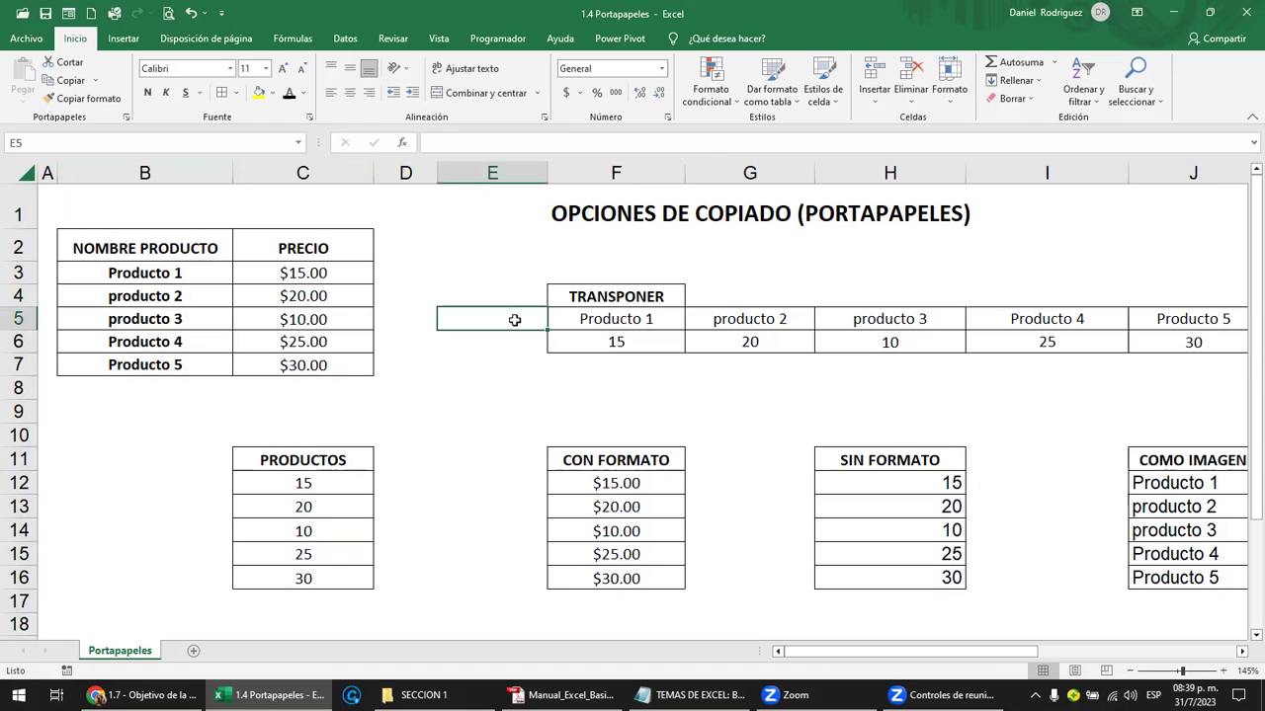
text(NOMBRE P)
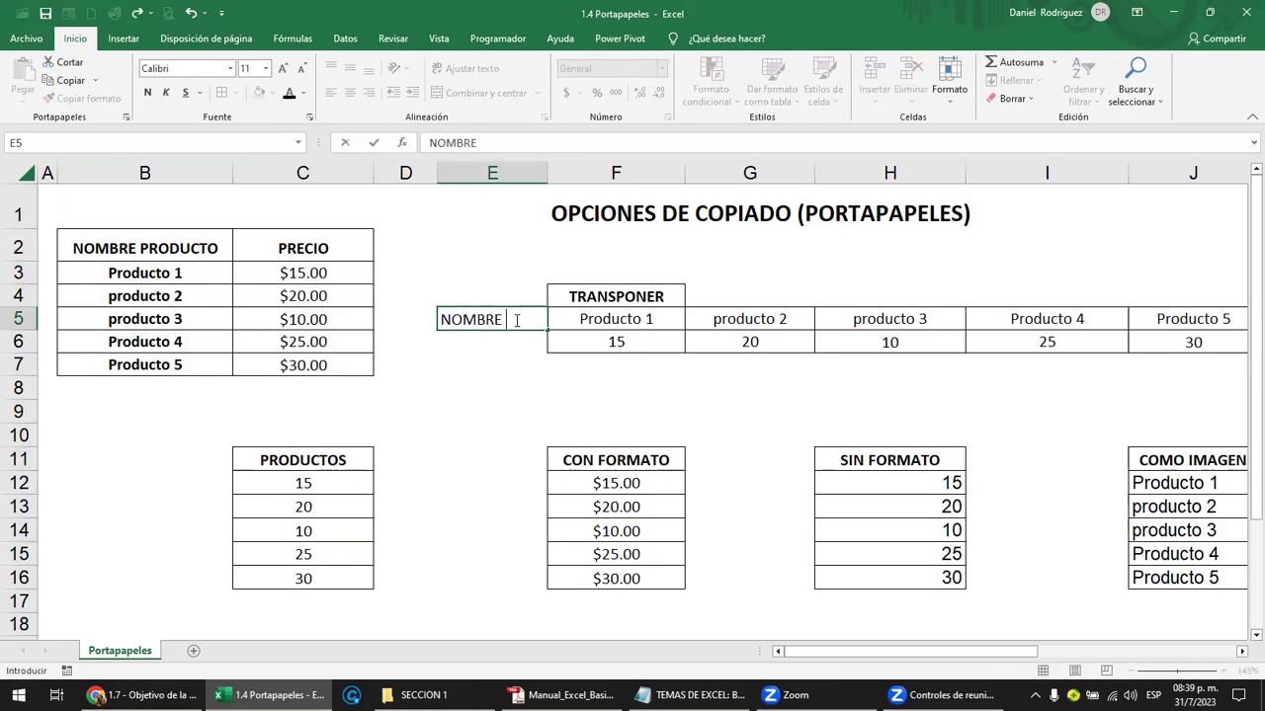
text(RODU)
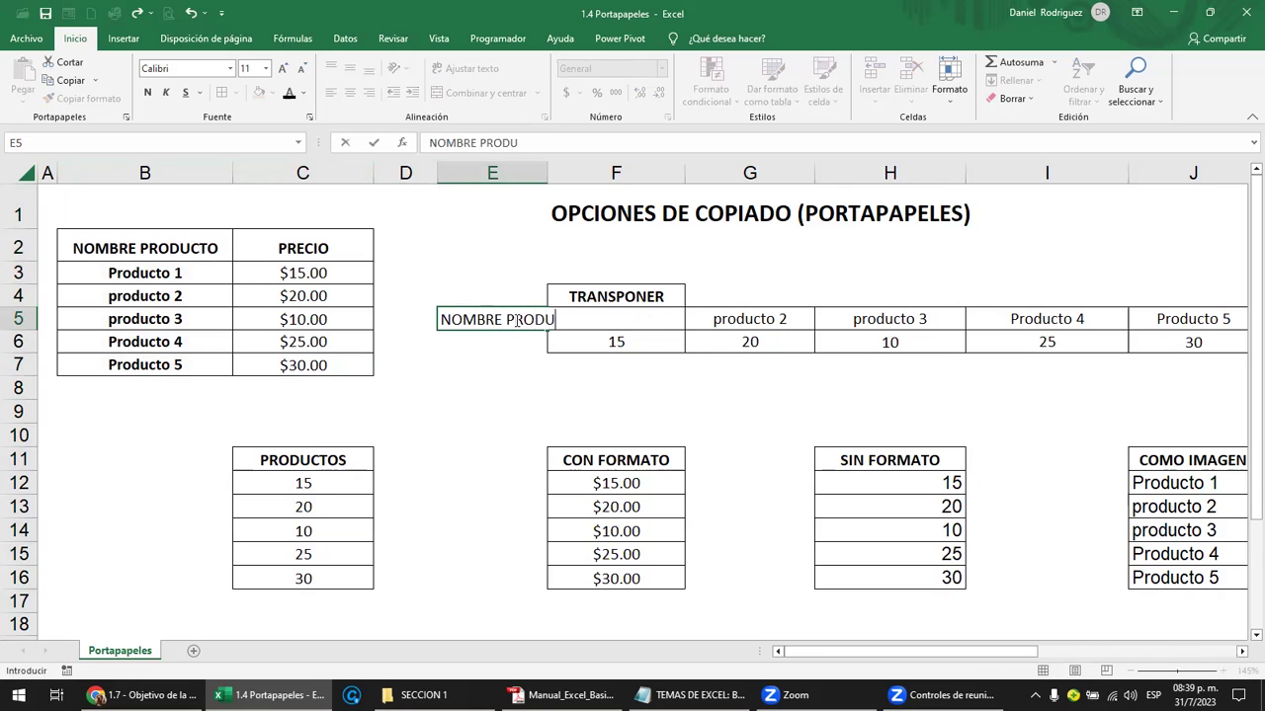
key(Return)
key(Up)
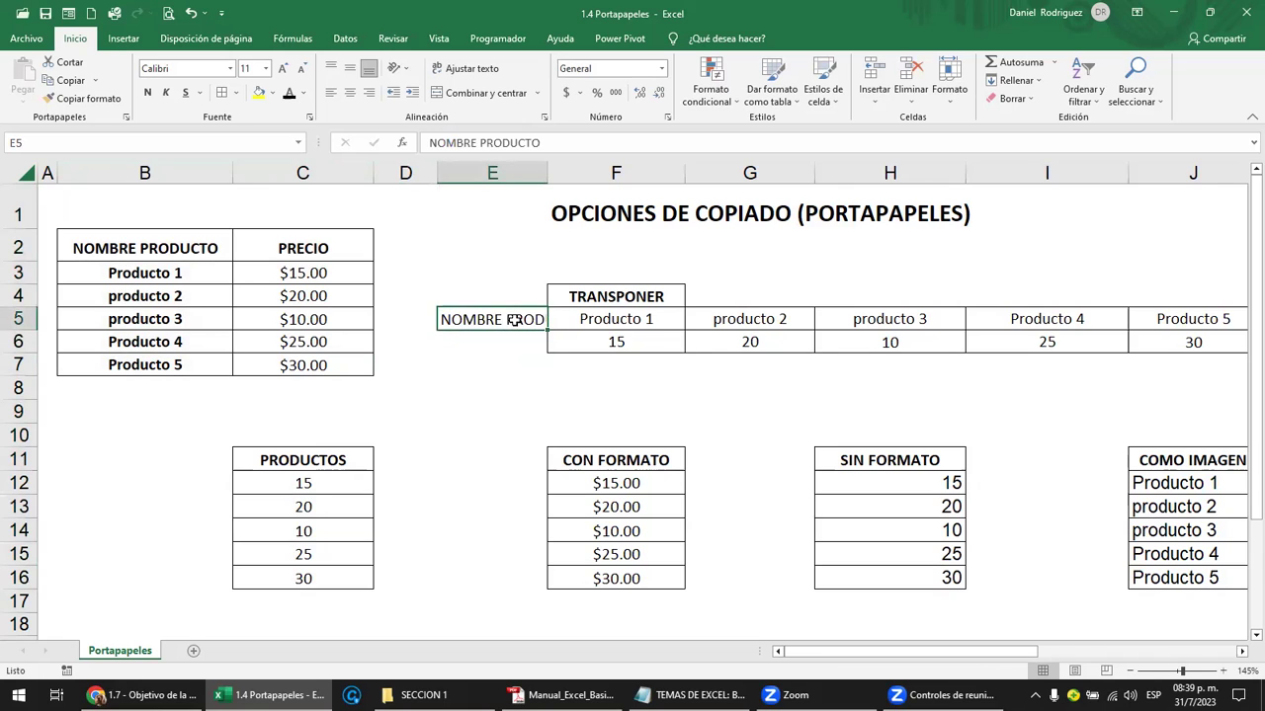
key(Up)
key(Up)
key(Left)
key(Left)
key(Up)
key(Left)
key(ctrl+c)
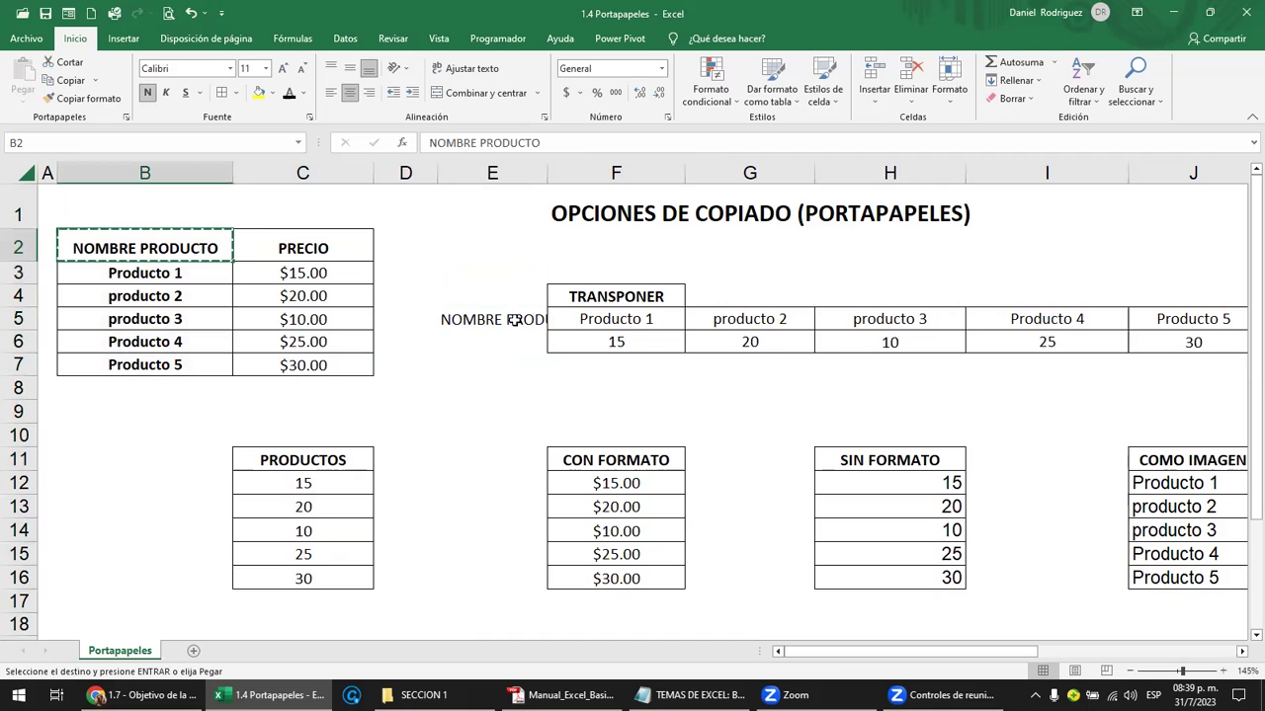
key(Down)
key(Down)
key(Down)
key(Right)
key(Right)
key(Right)
key(Return)
Copy the PRECIO heading from C2 into E6 and close the Portapapeles pane
key(Left)
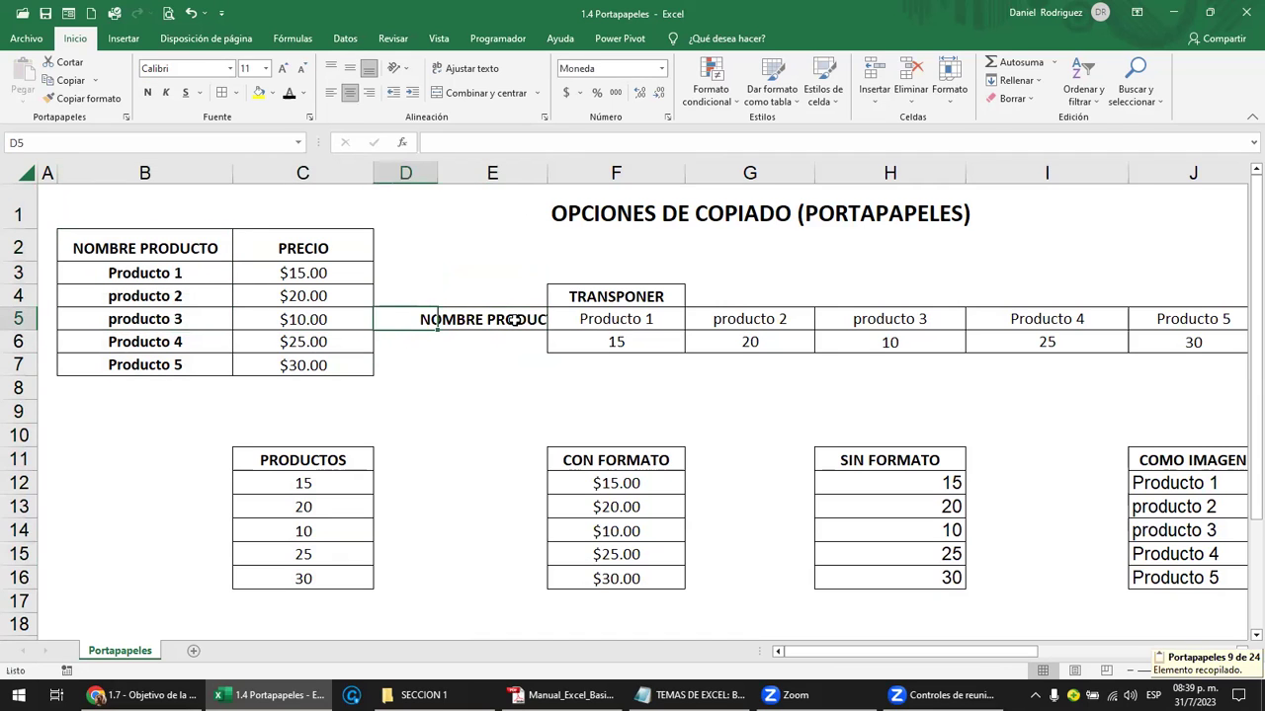
key(Left)
key(Up)
key(Up)
key(Up)
key(ctrl+c)
key(ctrl+c)
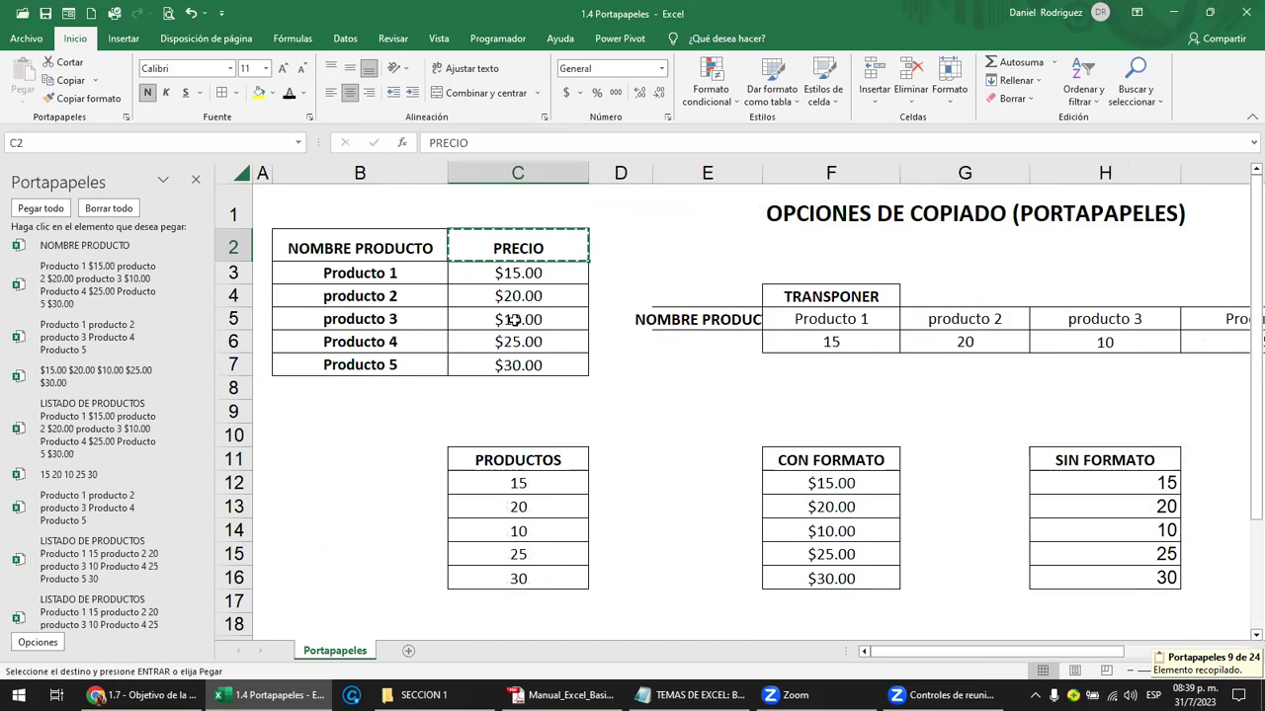
key(Right)
key(Down)
key(Down)
key(Down)
key(Down)
key(Right)
key(Return)
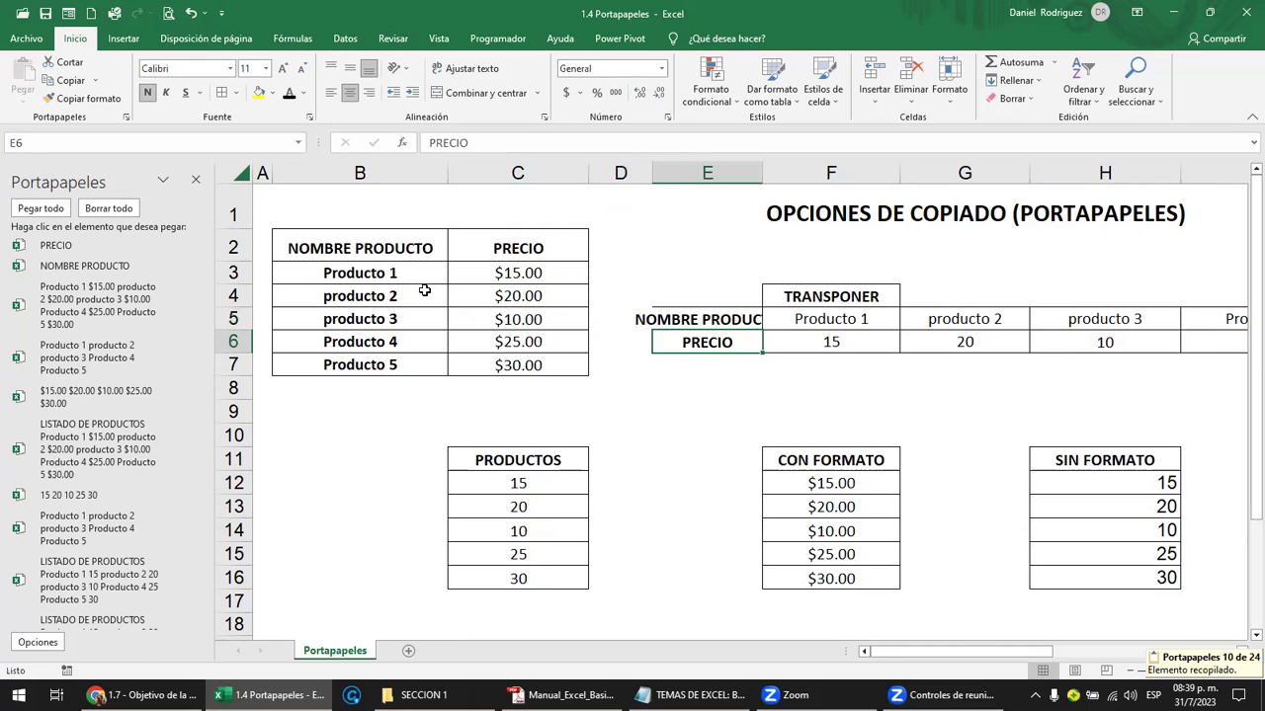
click(196, 180)
Widen column E to fit NOMBRE PRODUCTO and left-align the E5:E6 labels
drag(600, 174, 602, 187)
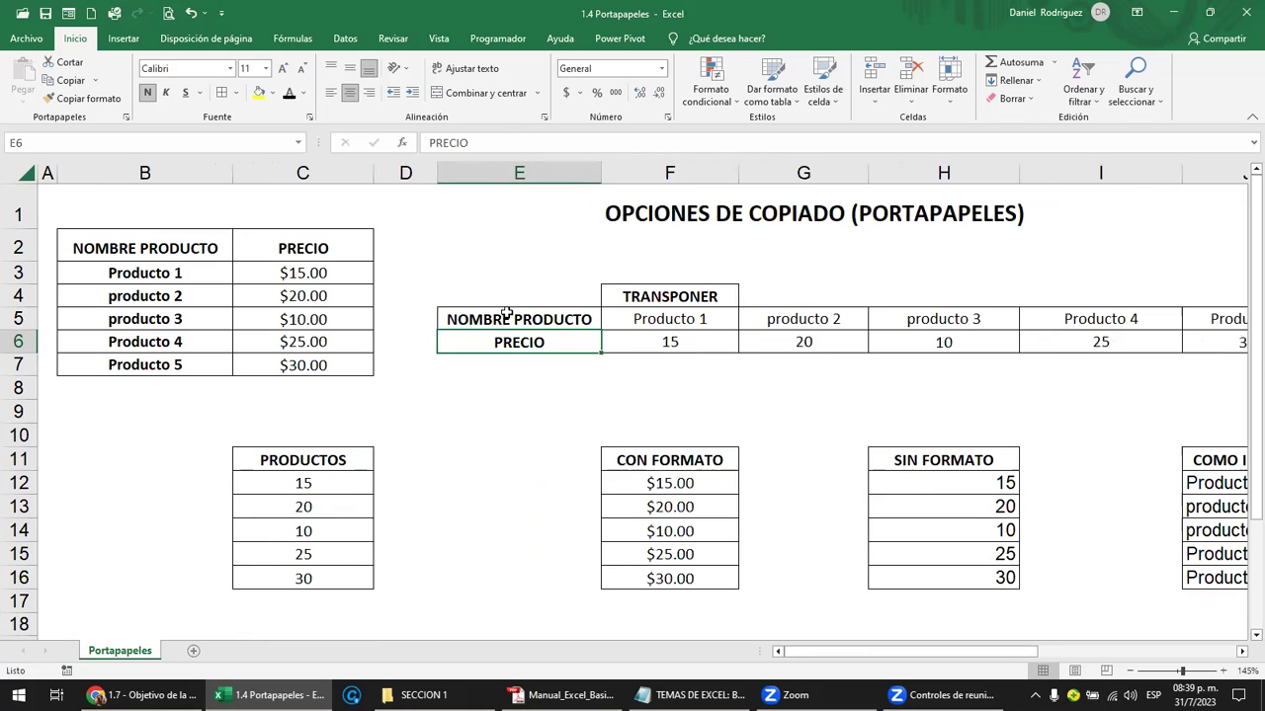
drag(506, 314, 509, 339)
click(331, 92)
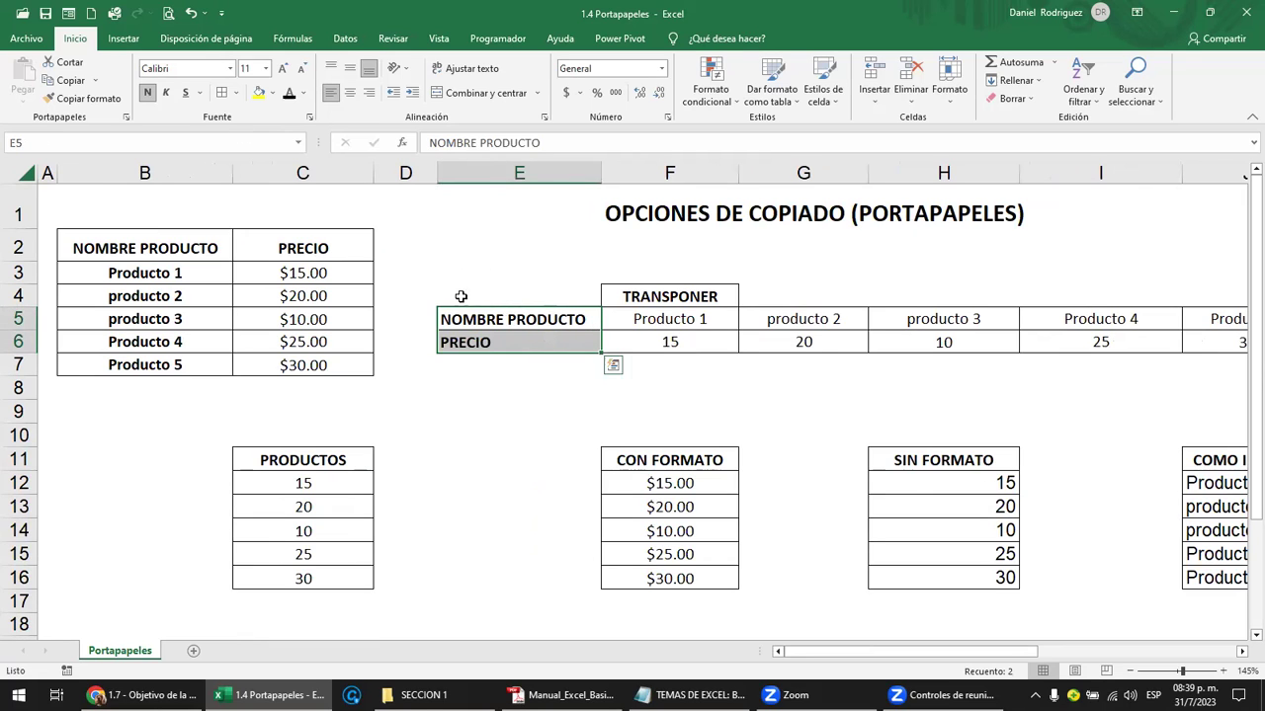
click(507, 322)
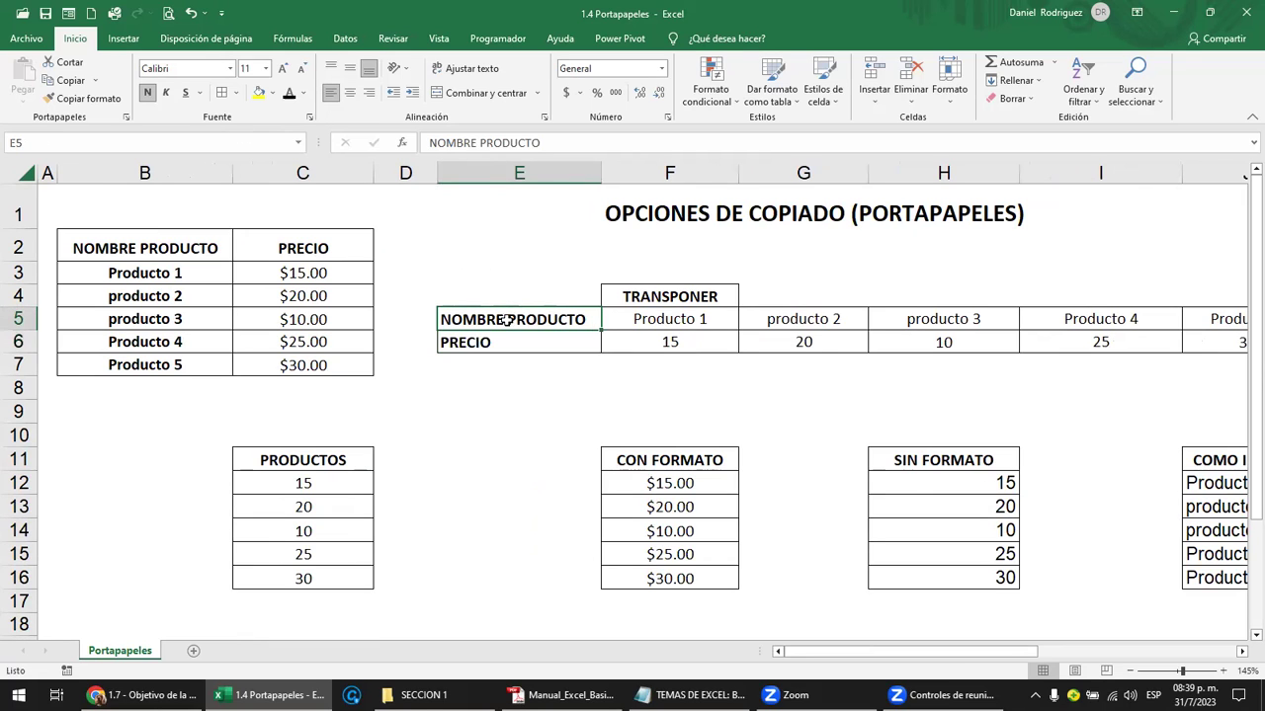
click(655, 320)
click(796, 319)
click(892, 322)
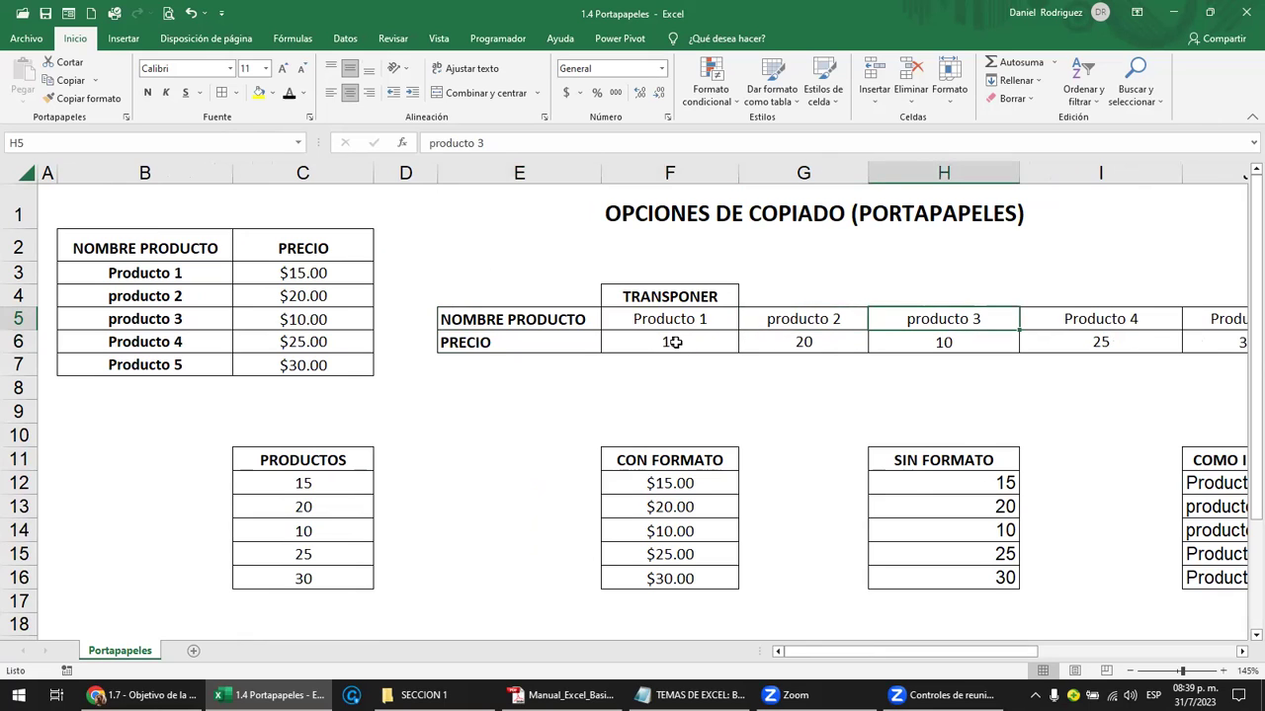
click(672, 342)
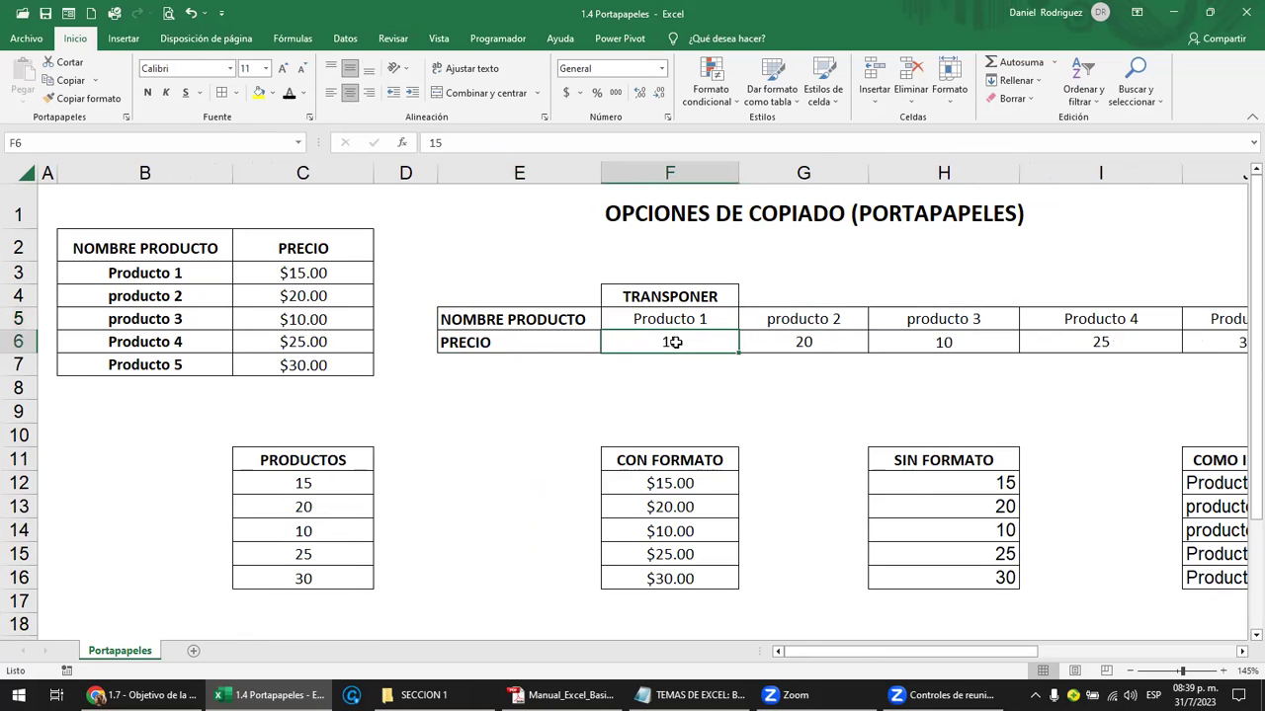
click(535, 364)
text(BODEGA)
key(Tab)
text(A)
key(Tab)
text(B)
key(Tab)
key(Left)
key(Left)
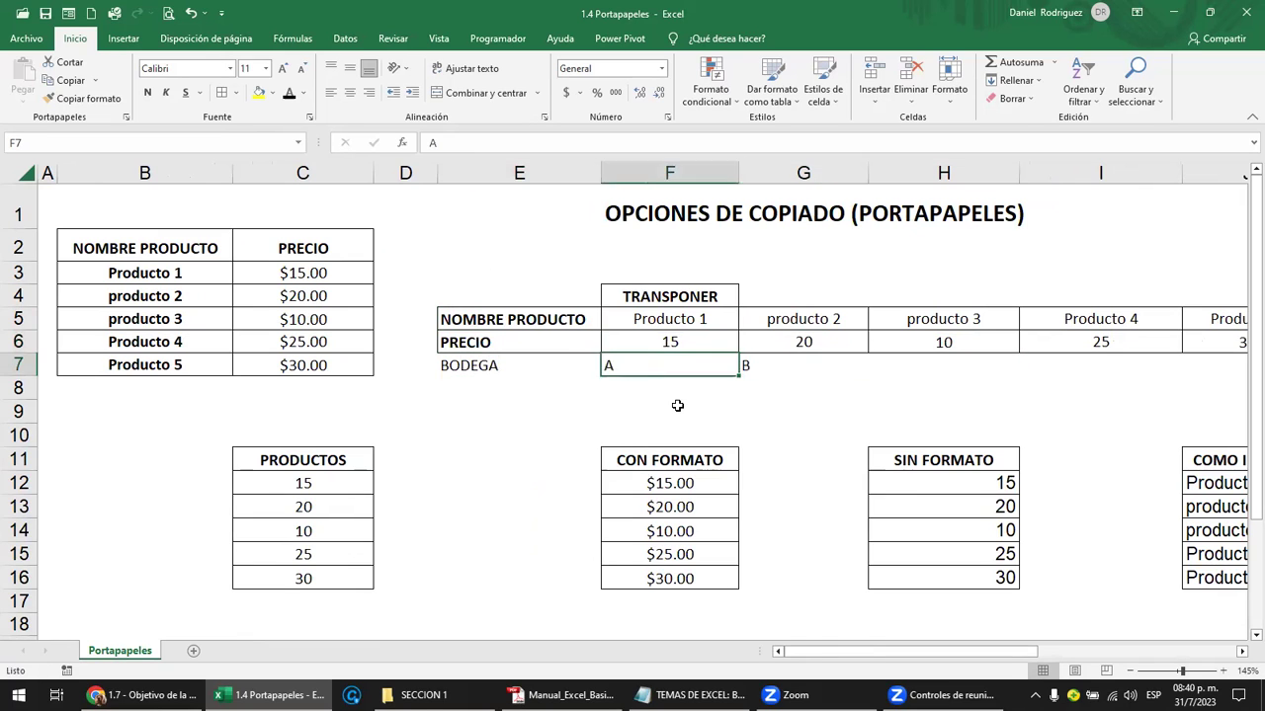
key(Left)
key(Delete)
key(Right)
key(Delete)
key(Right)
key(Delete)
key(Right)
key(Right)
key(Right)
key(Right)
key(Right)
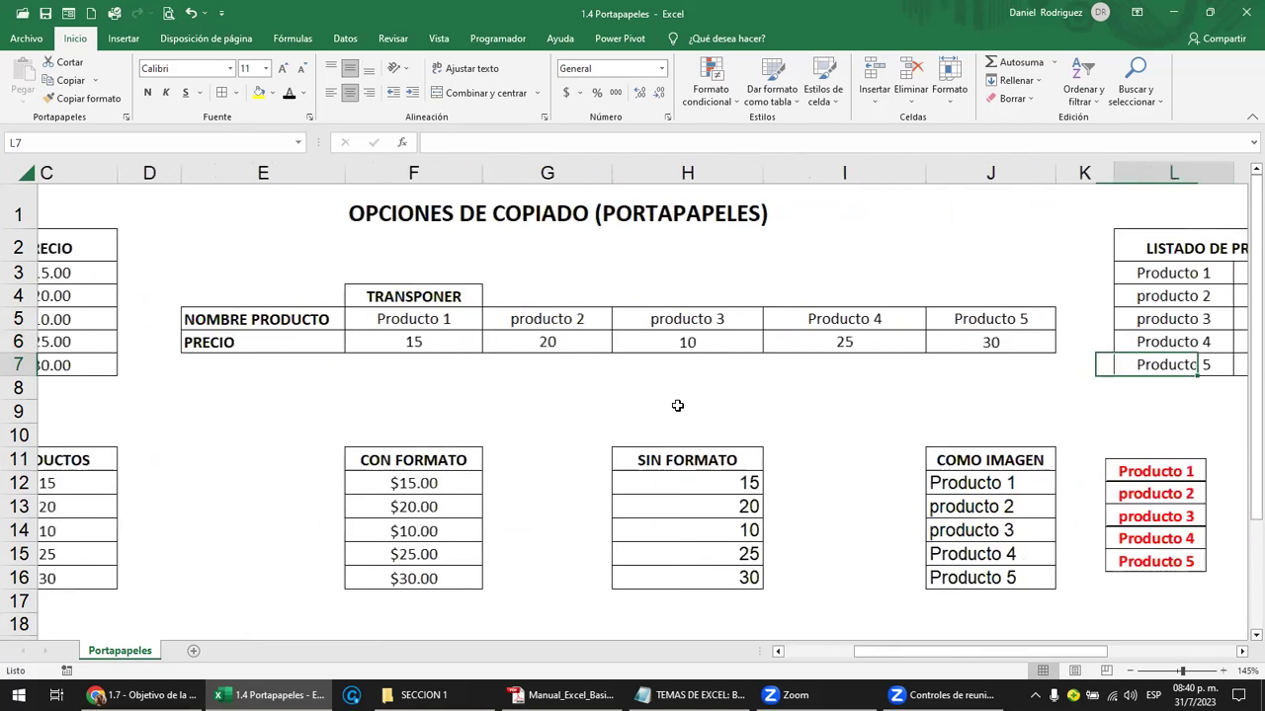
key(Right)
key(Right)
key(Right)
key(Right)
key(Right)
key(Right)
key(Right)
key(Right)
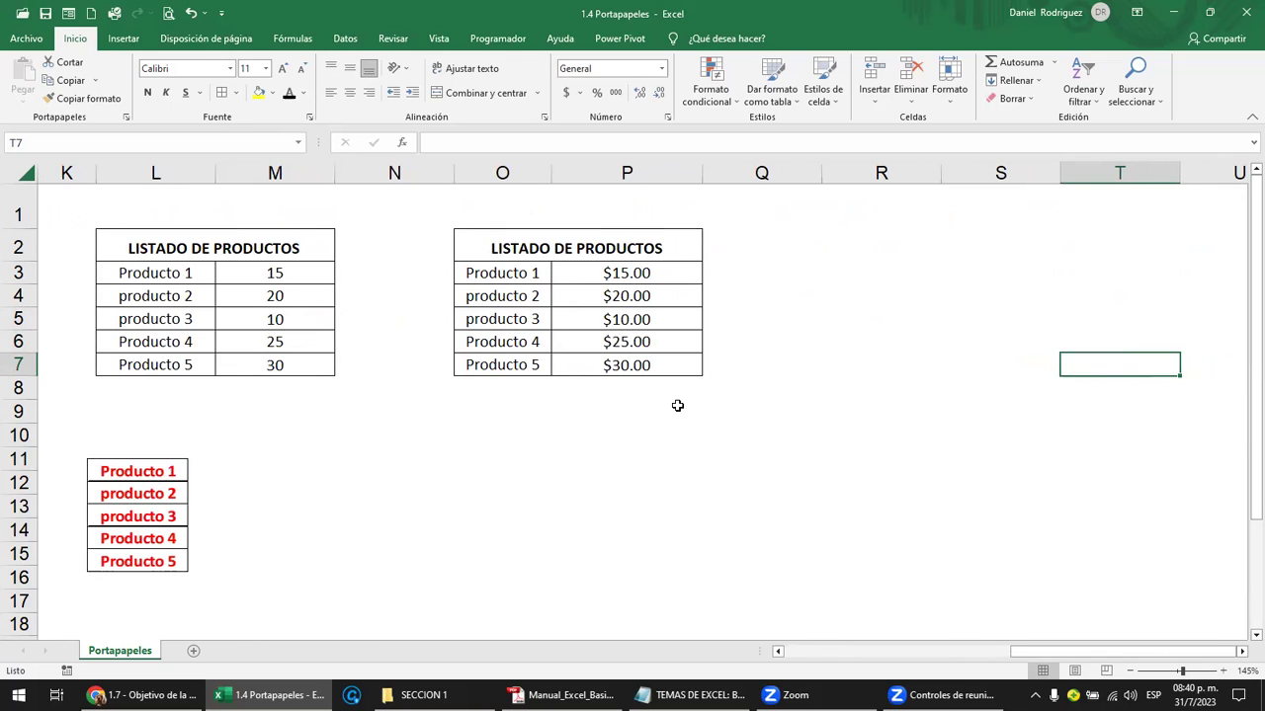
key(Left)
key(Left)
key(Left)
key(Left)
key(Left)
key(Left)
key(Left)
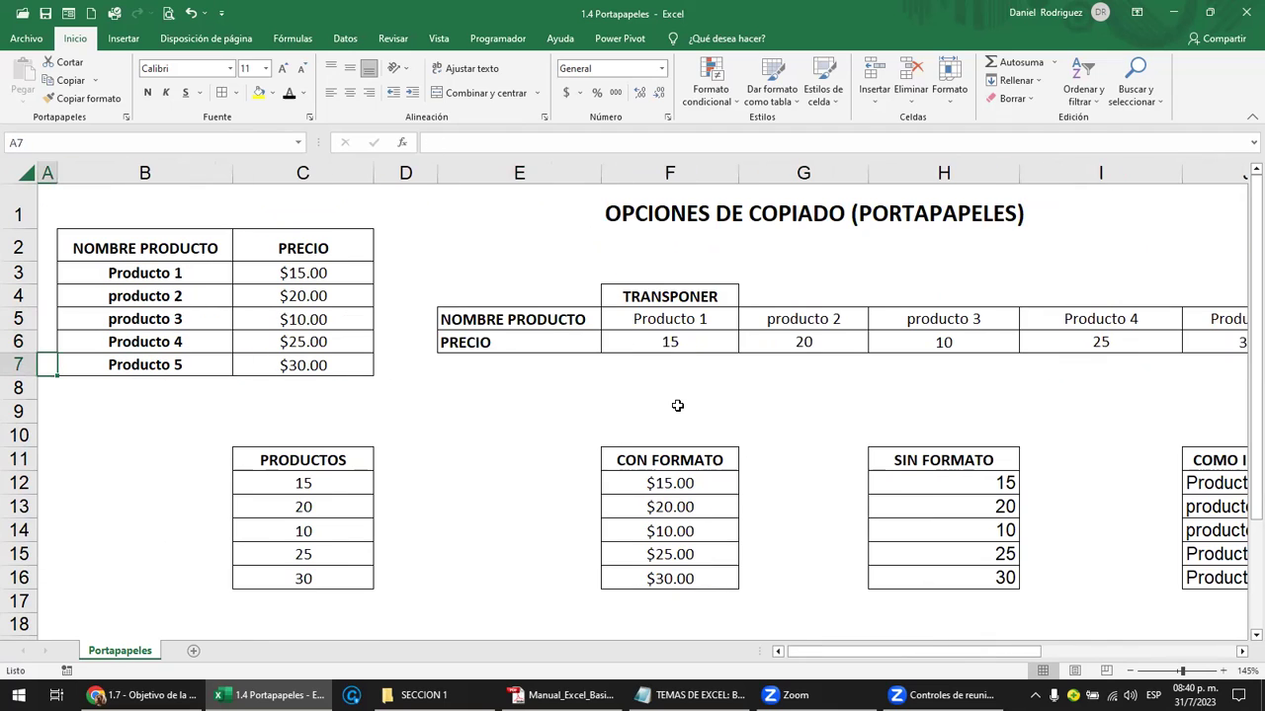
drag(124, 385, 258, 415)
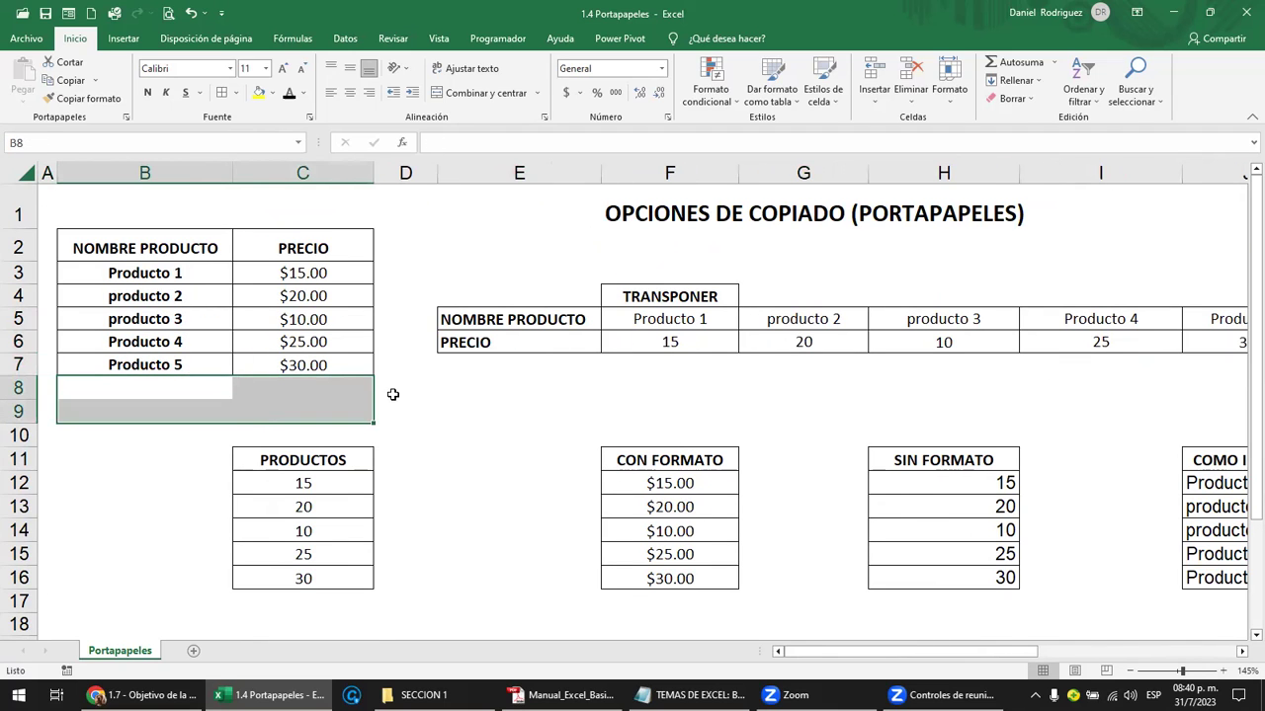
click(627, 364)
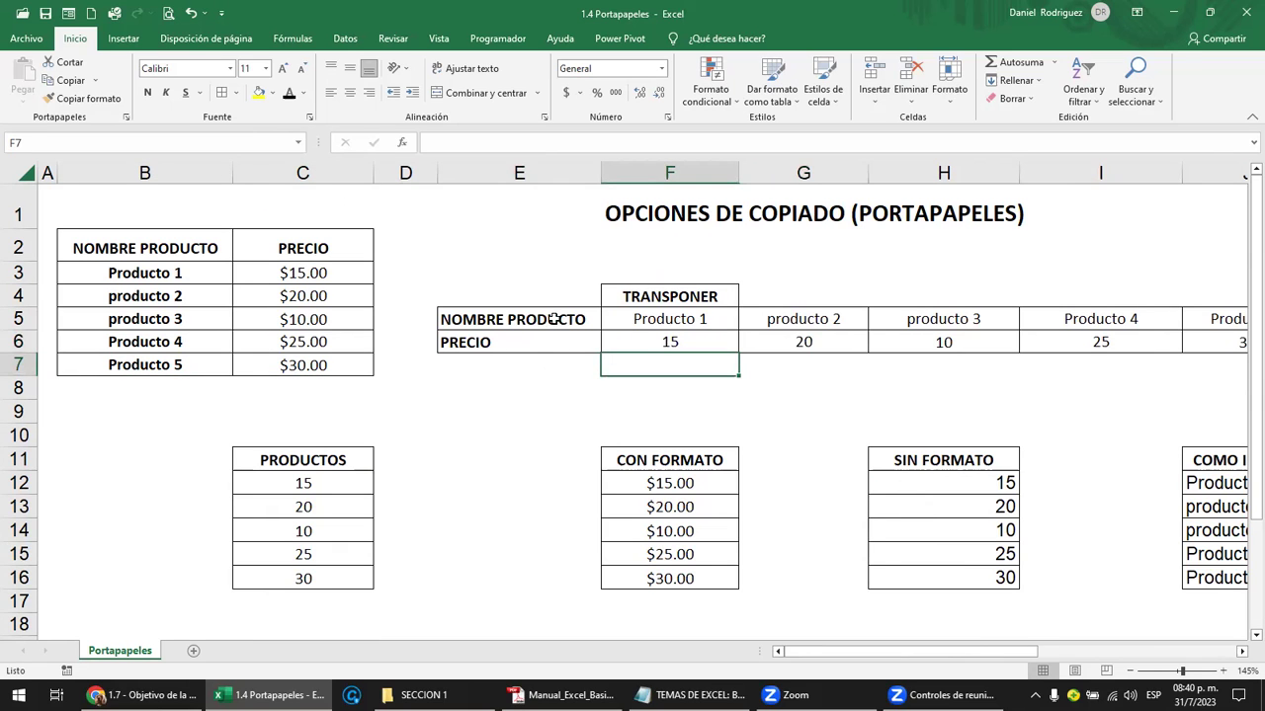
Clear the transposed rows in E5:J6
mouse_move(544, 318)
mouse_down()
mouse_move(1124, 357)
mouse_move(1109, 343)
mouse_up()
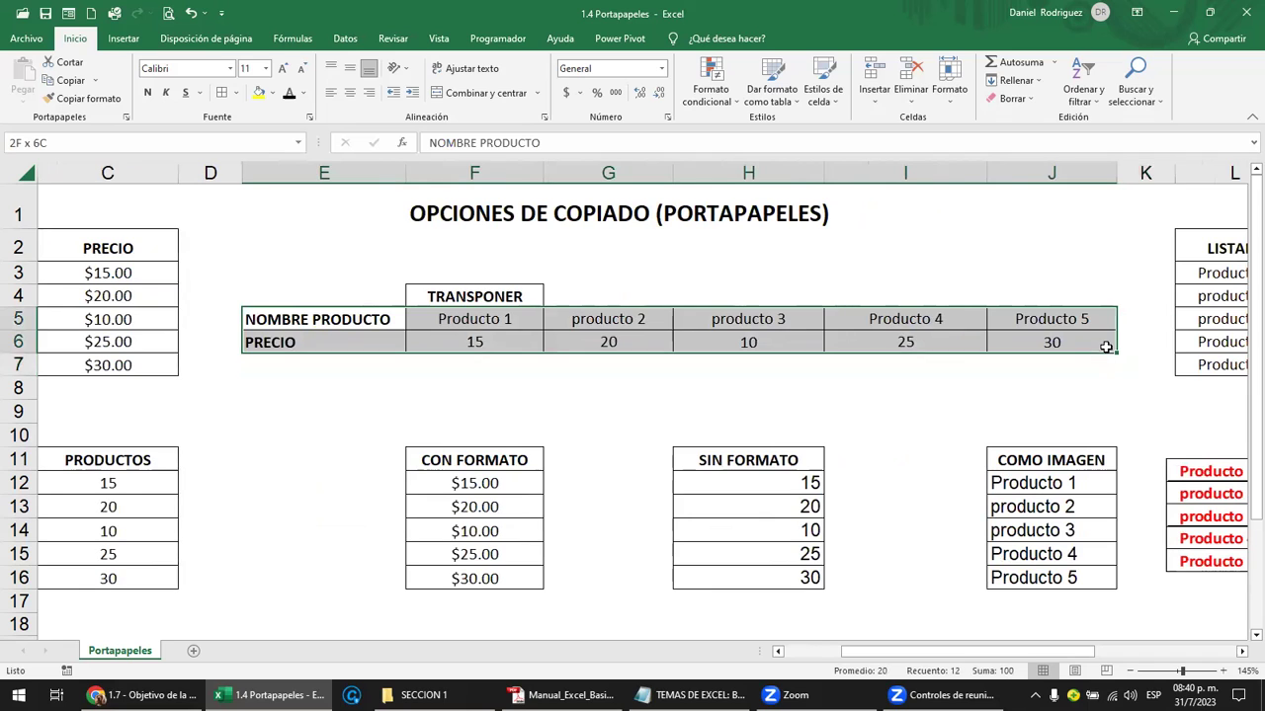
key(Delete)
click(739, 390)
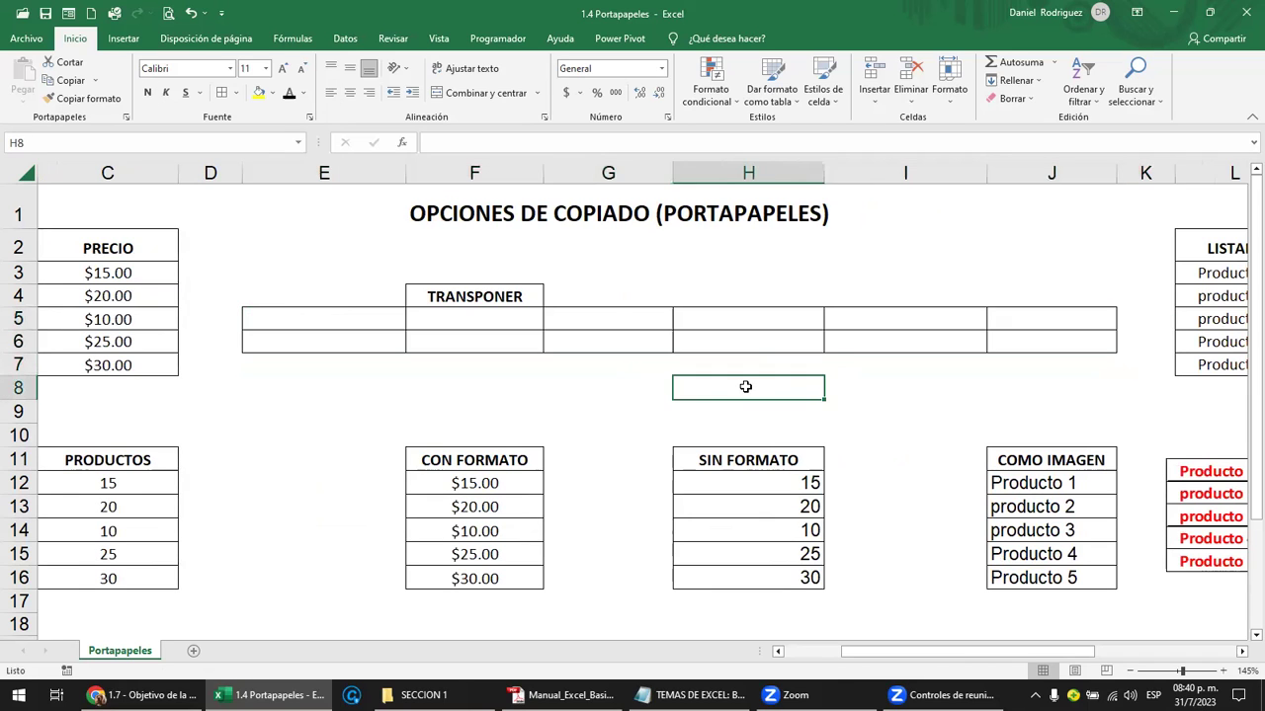
key(Left)
key(Left)
key(Home)
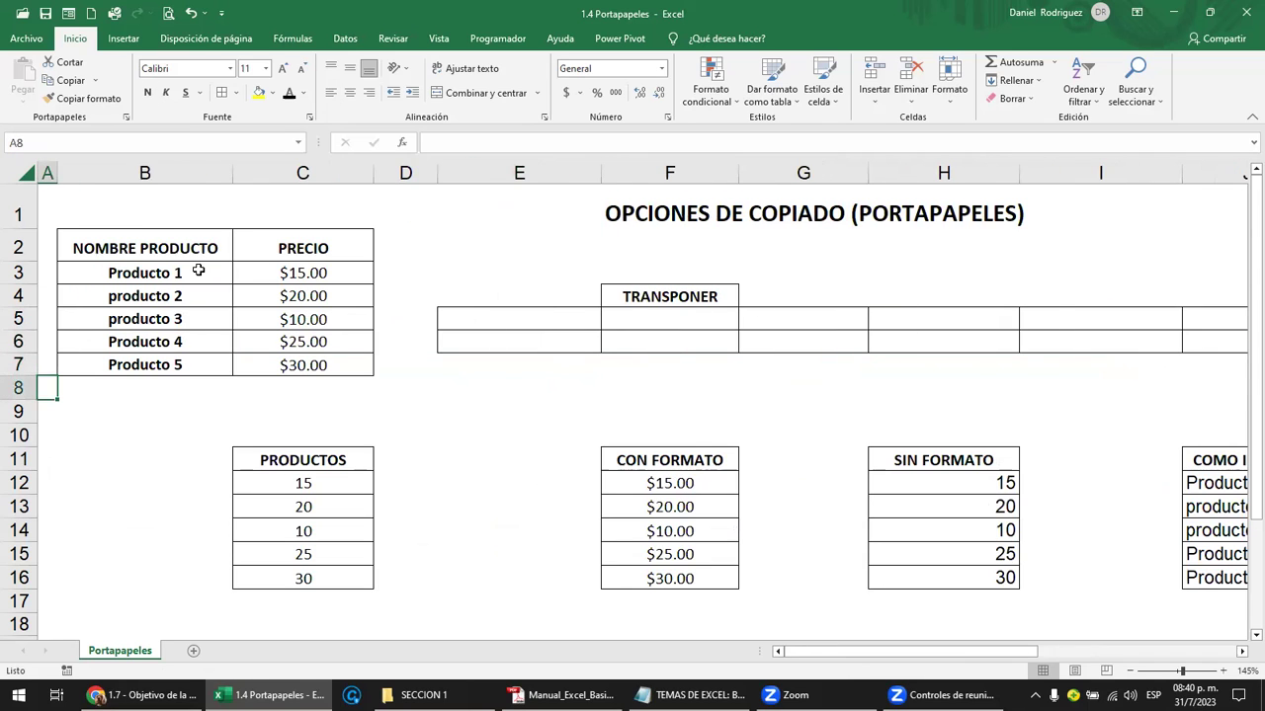
Copy the B2:C7 product table and select E5 as the destination
drag(163, 252, 293, 361)
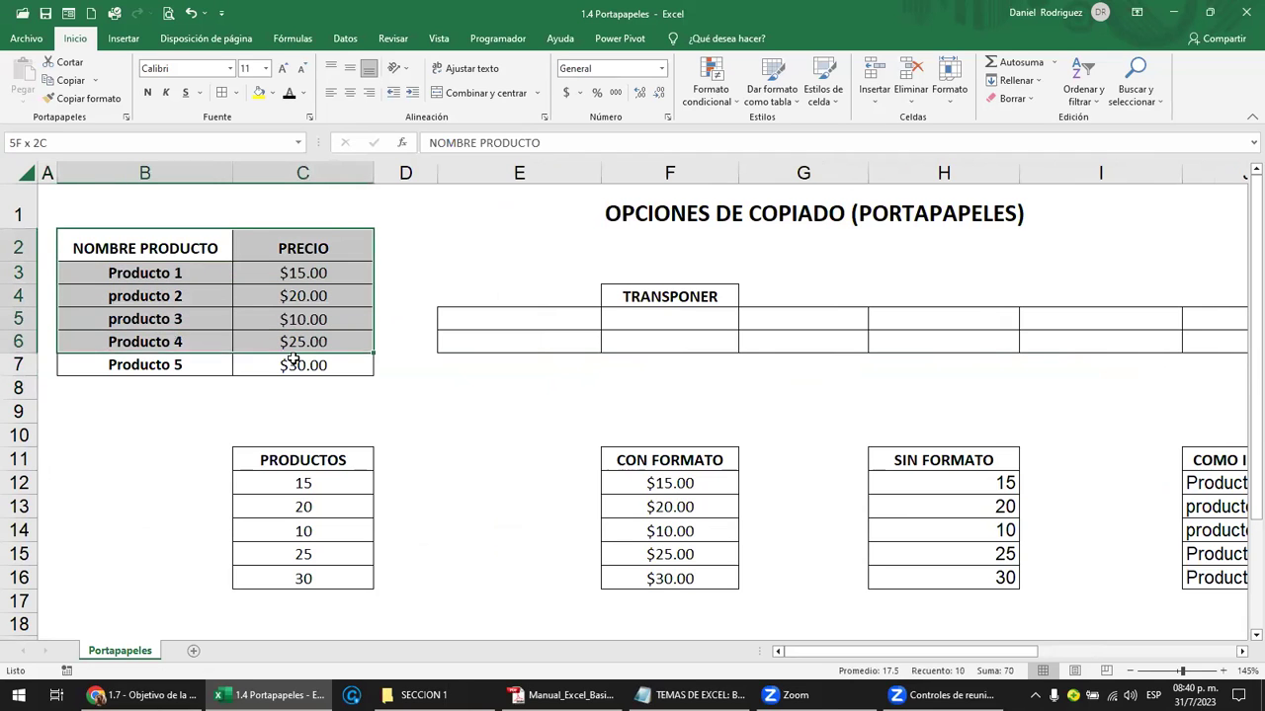
key(ctrl+c)
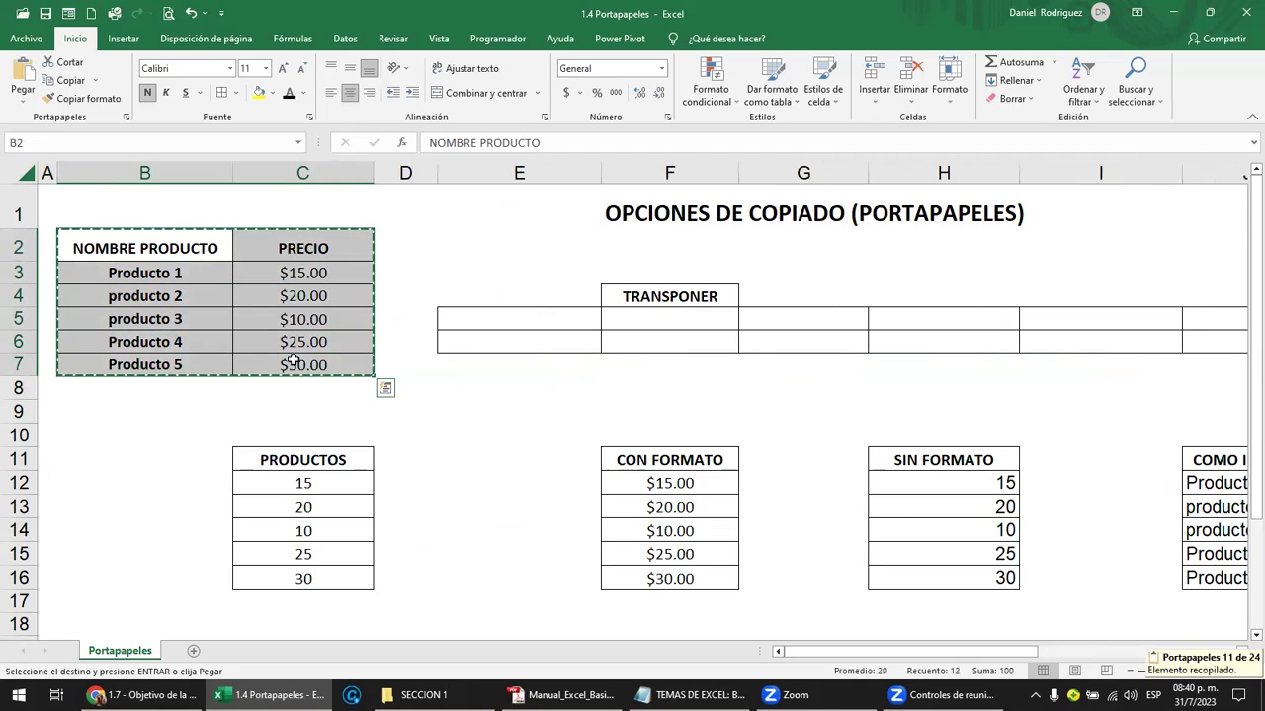
click(487, 314)
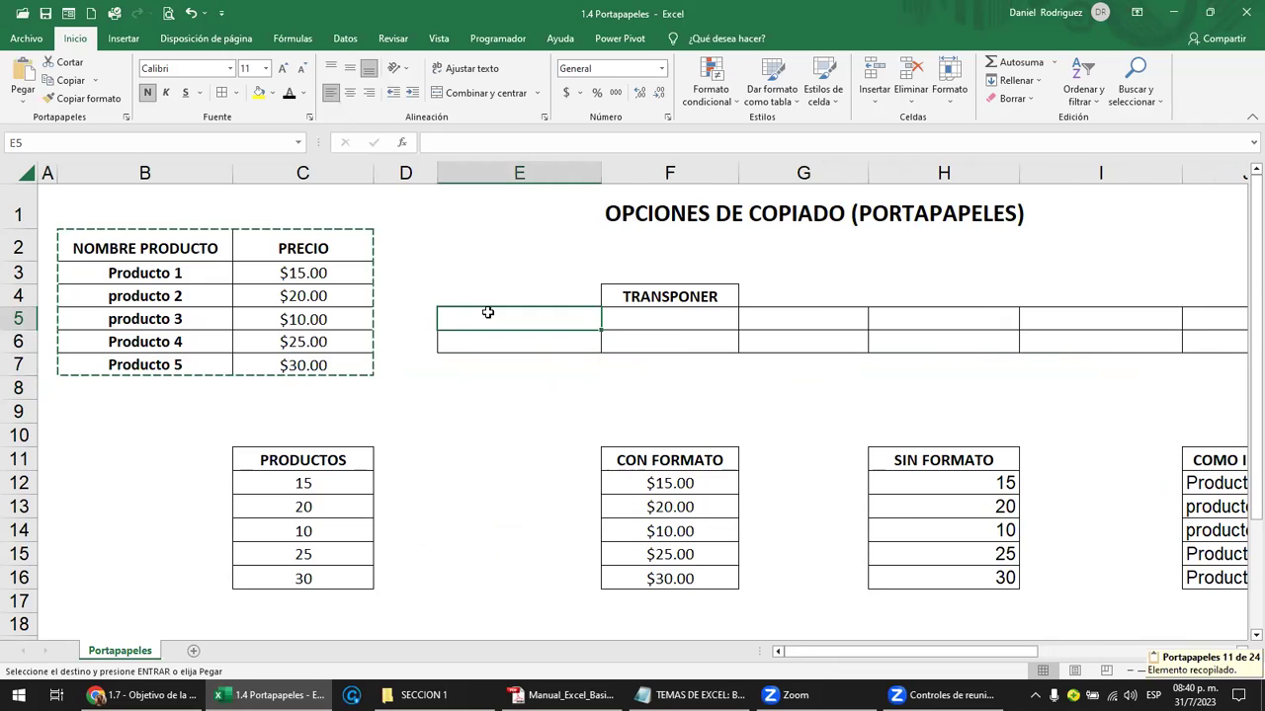
Paste the product table transposed at E5, with headings and prices running across E5:J6
click(23, 101)
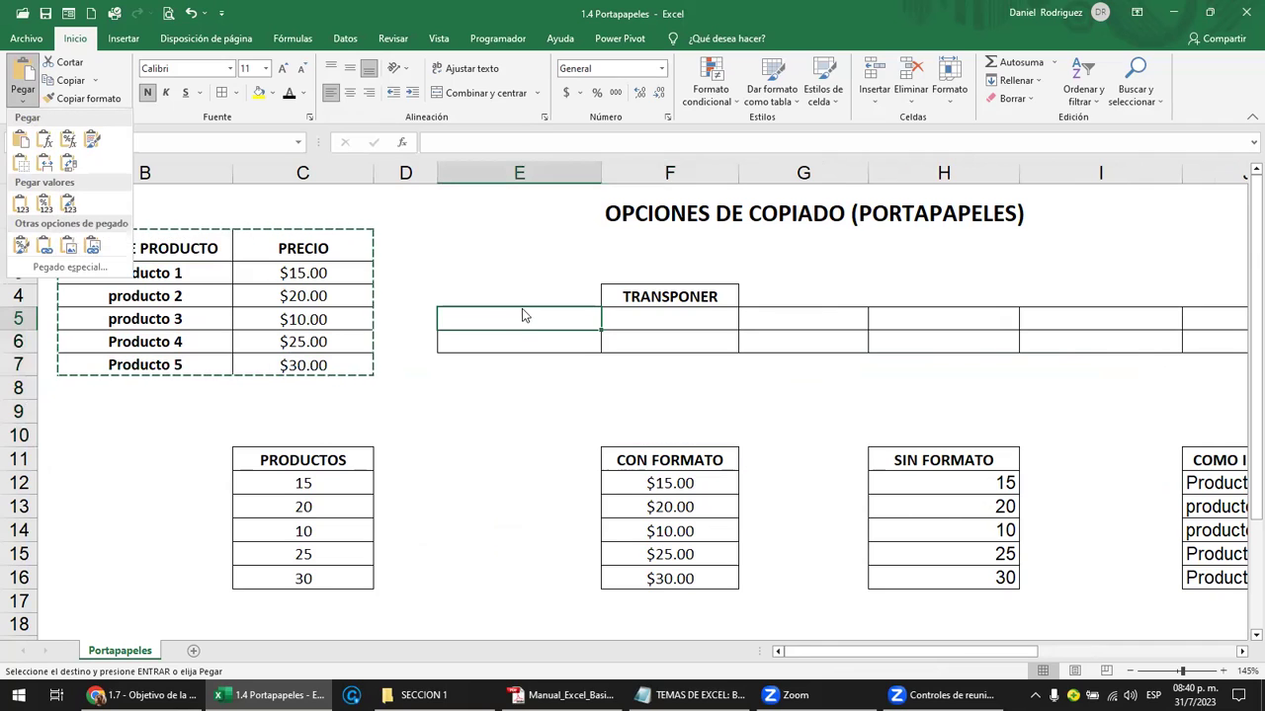
right_click(514, 322)
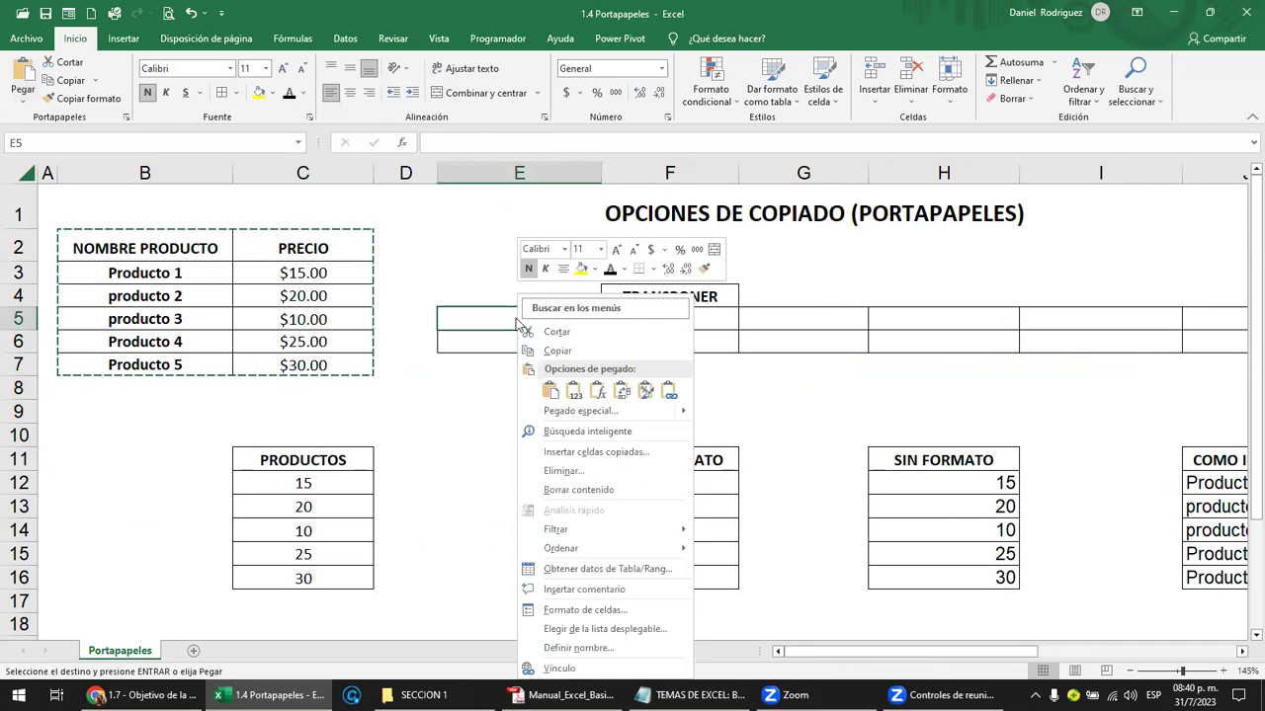
click(670, 401)
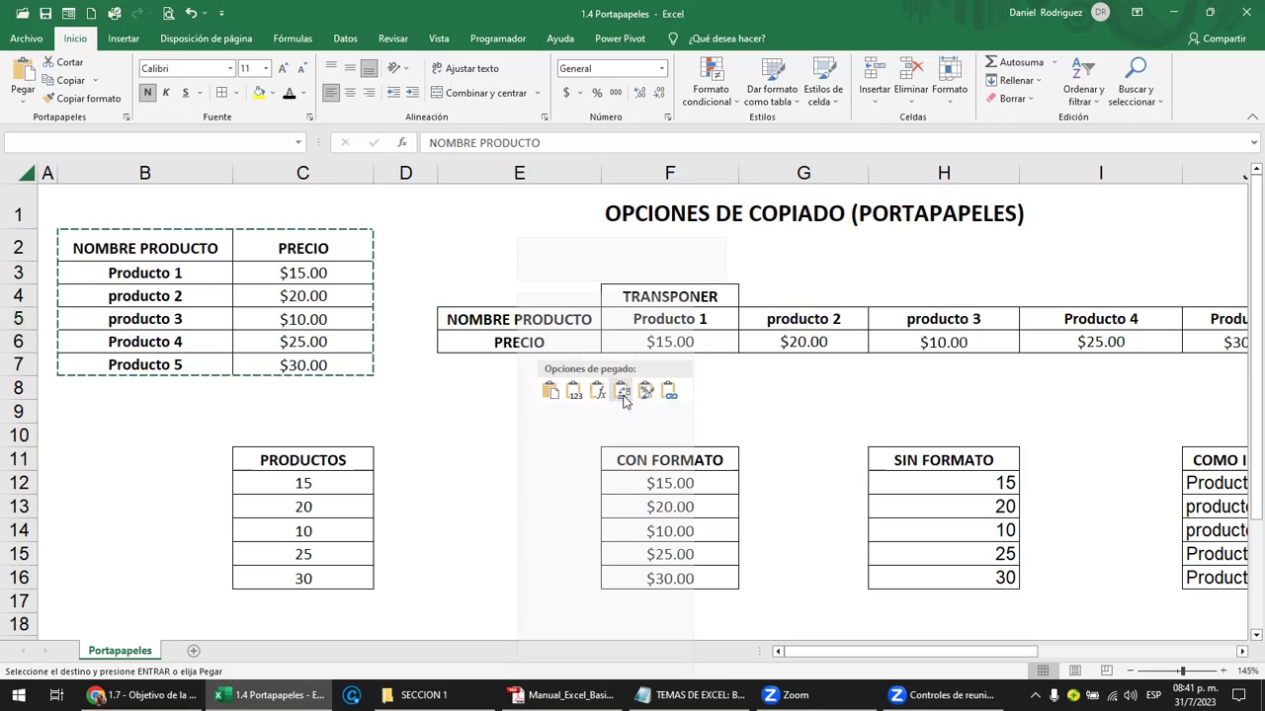
click(622, 397)
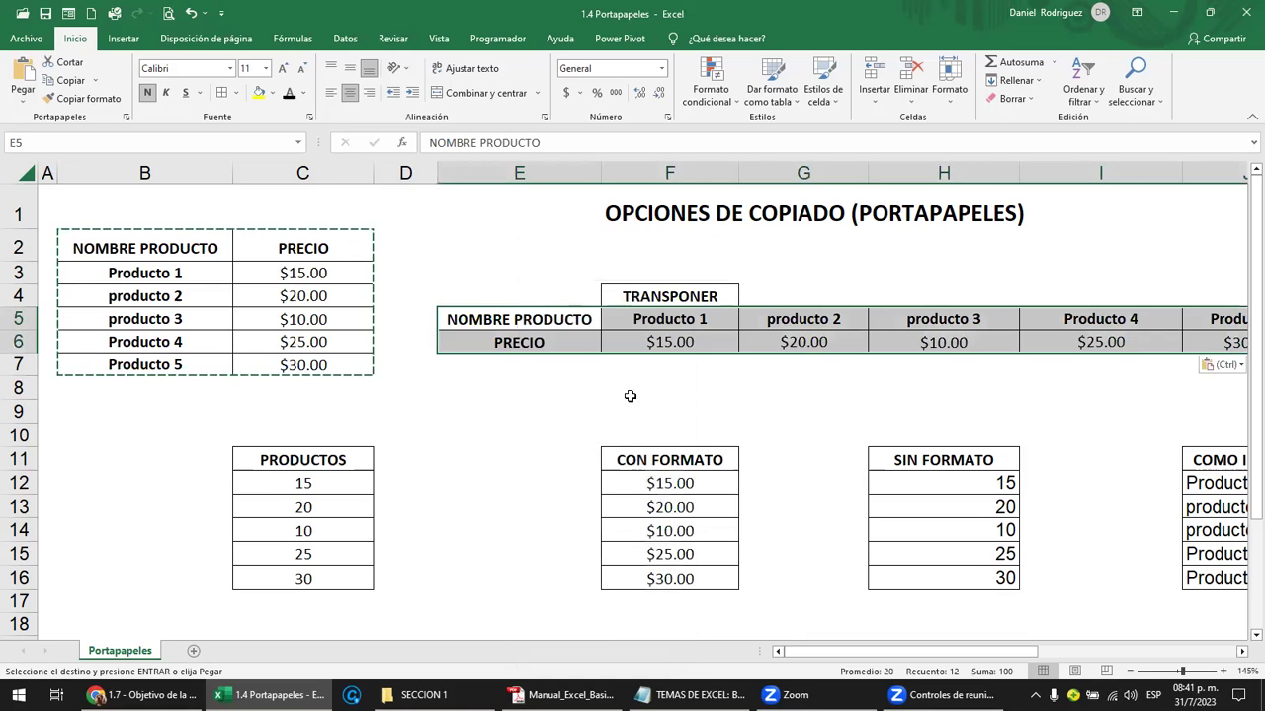
click(659, 400)
key(Right)
Cancel the pending copy and move around cells and columns near rows 7 and 8
key(Right)
key(Right)
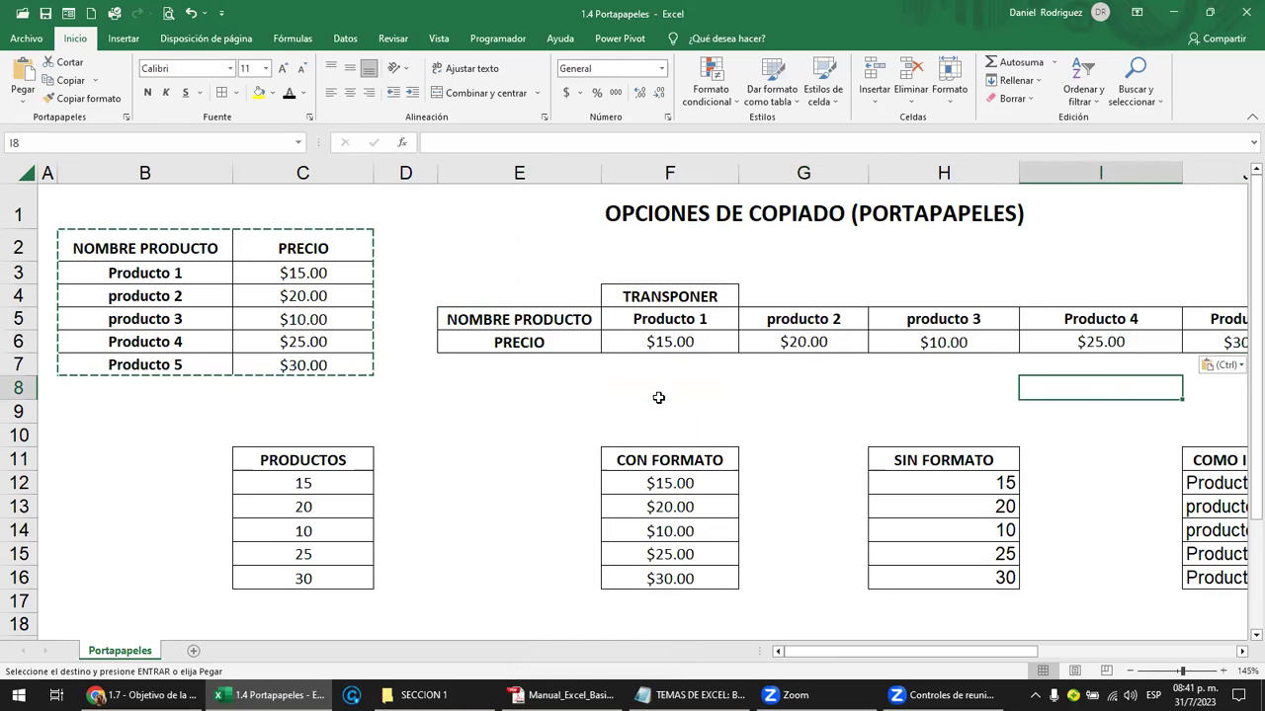
key(Right)
key(Right)
key(Left)
key(Left)
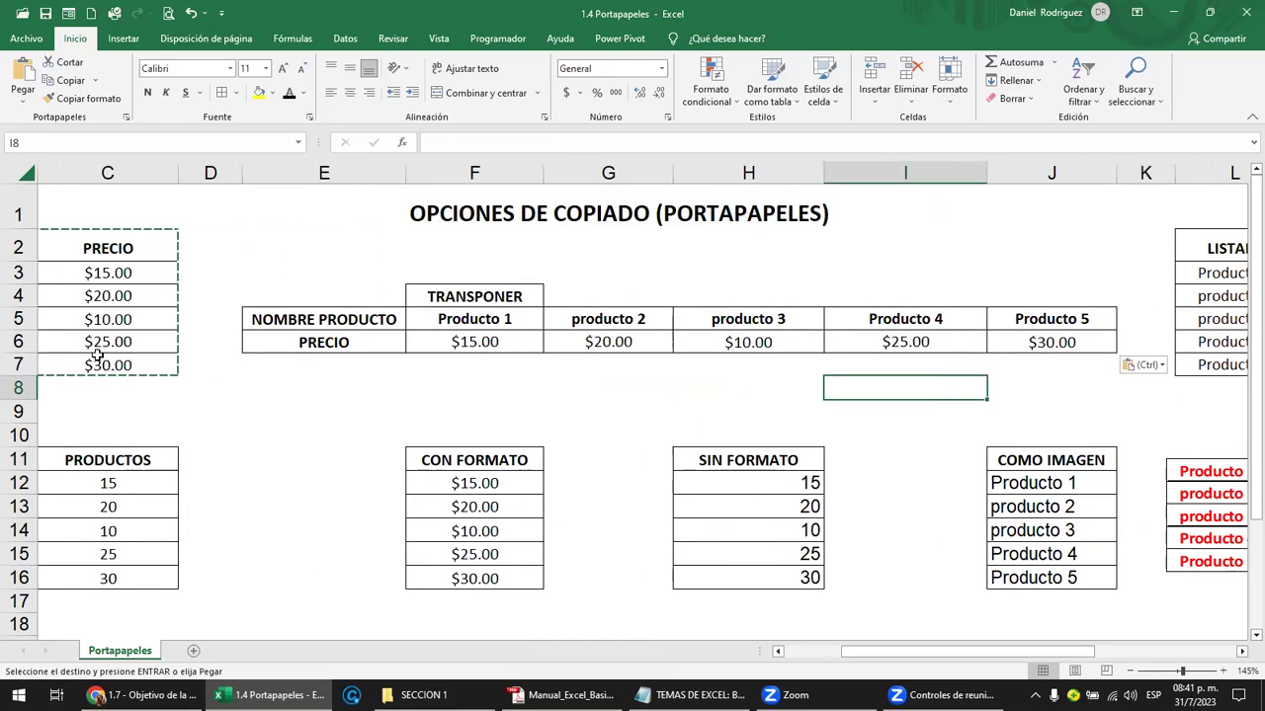
click(111, 364)
key(Escape)
key(Left)
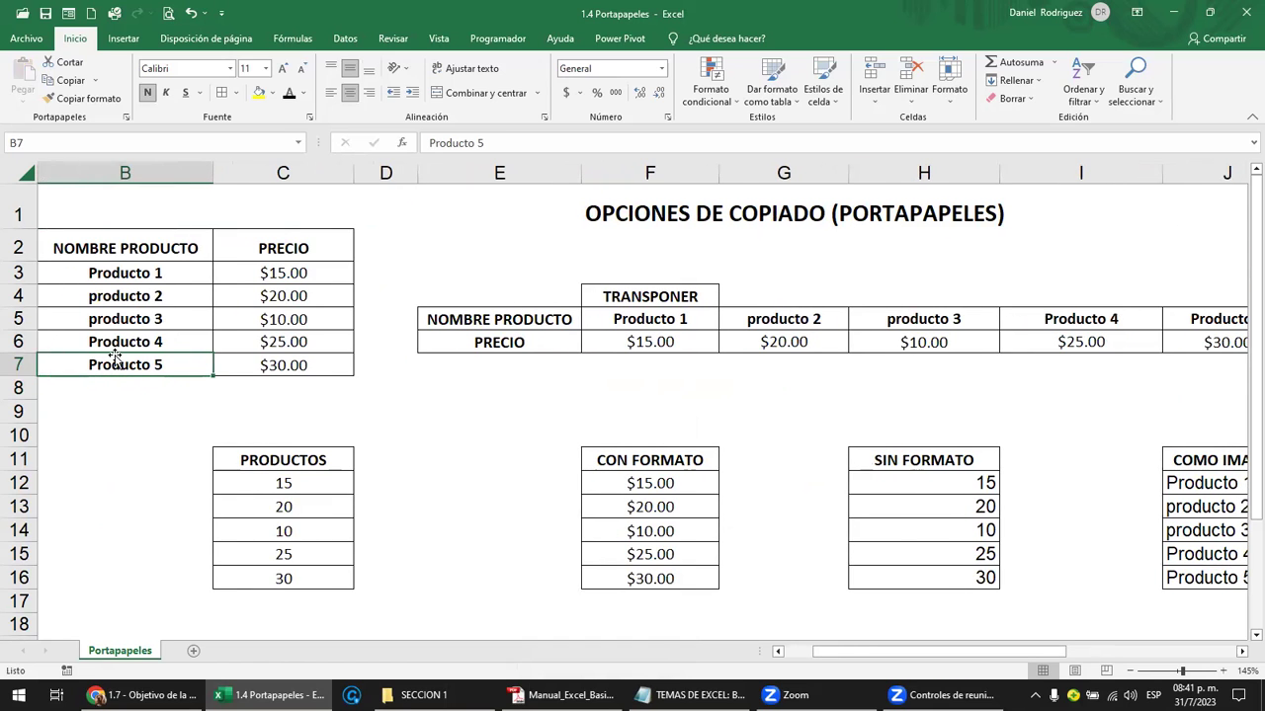
click(1030, 362)
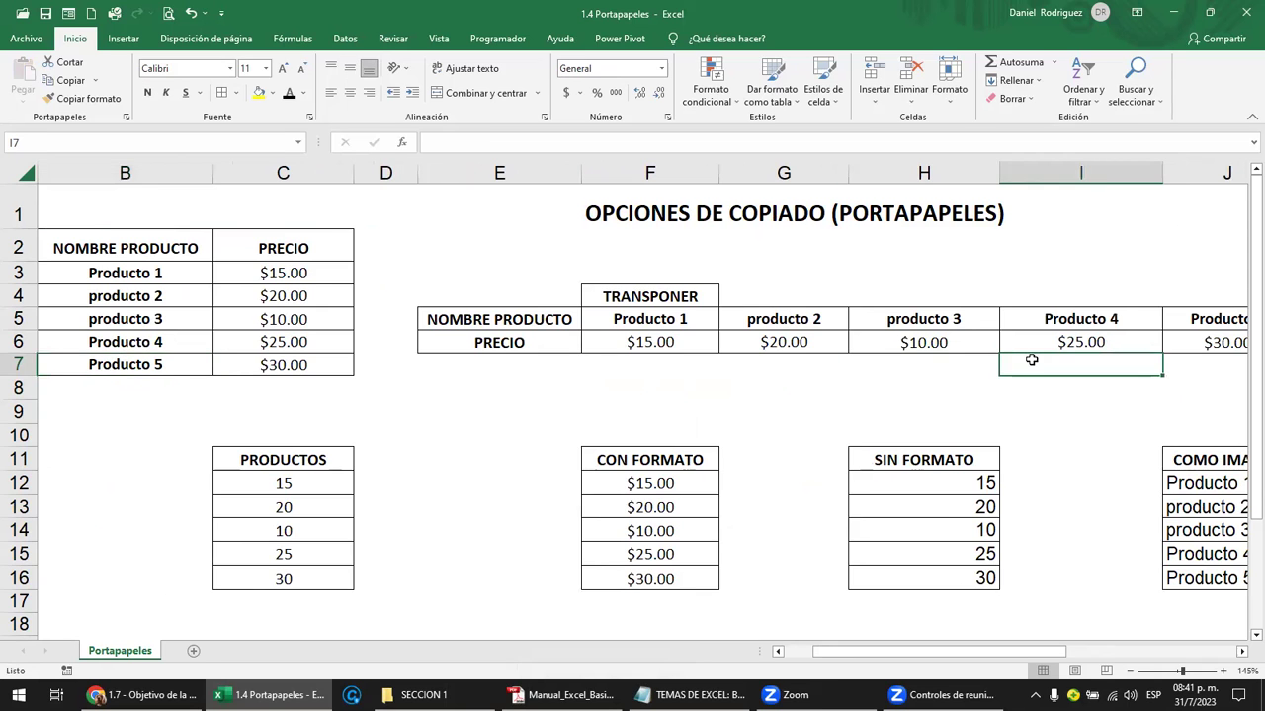
key(Right)
key(Right)
key(Right)
drag(911, 173, 1094, 173)
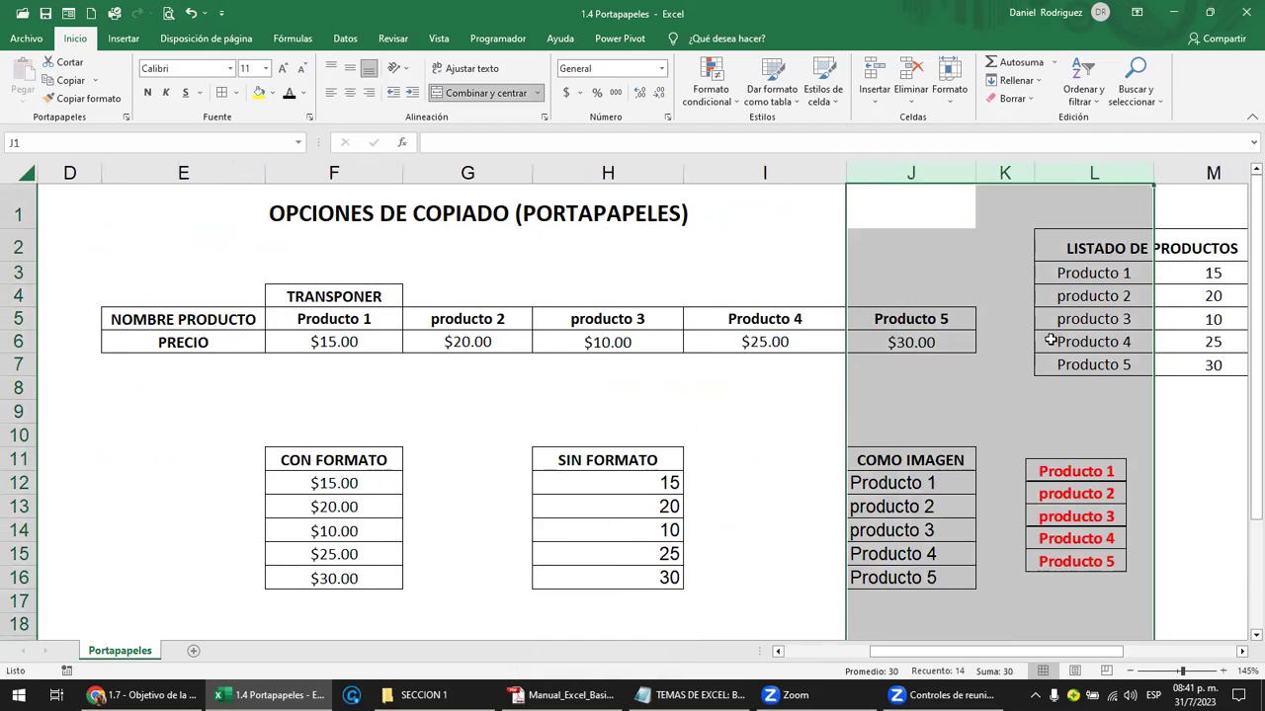
click(616, 379)
key(Left)
key(Left)
key(Left)
key(Left)
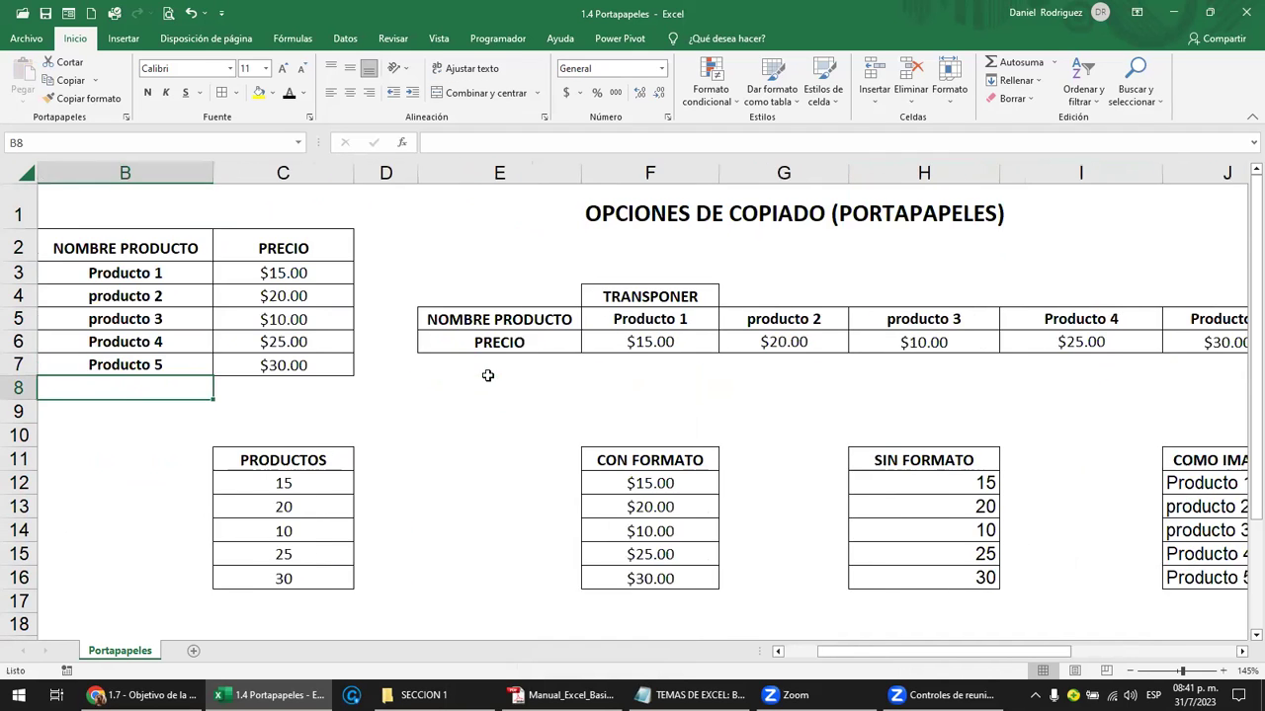
Copy the transposed table E5:J6 and add a new blank sheet, Hoja1
click(528, 322)
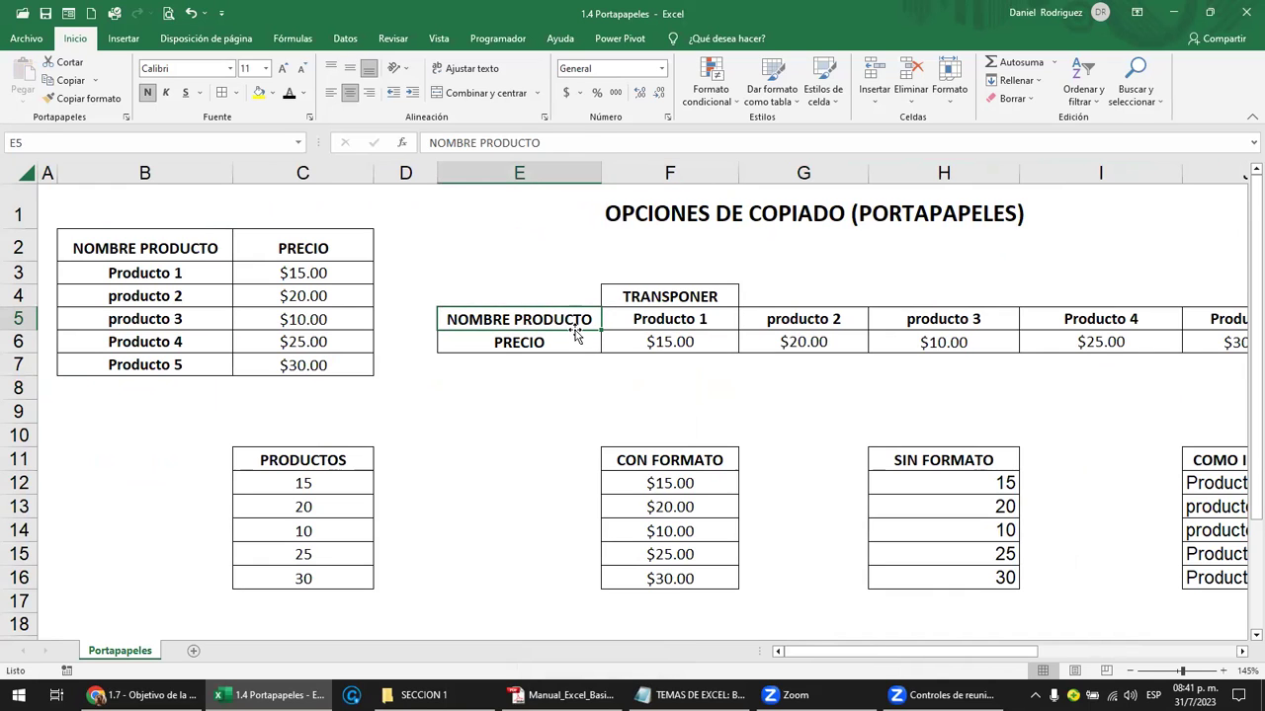
key(shift+Right)
key(shift+Right)
key(shift+Right)
key(shift+Right)
key(shift+Right)
key(shift+Left)
key(shift+Right)
key(shift+Down)
key(ctrl+c)
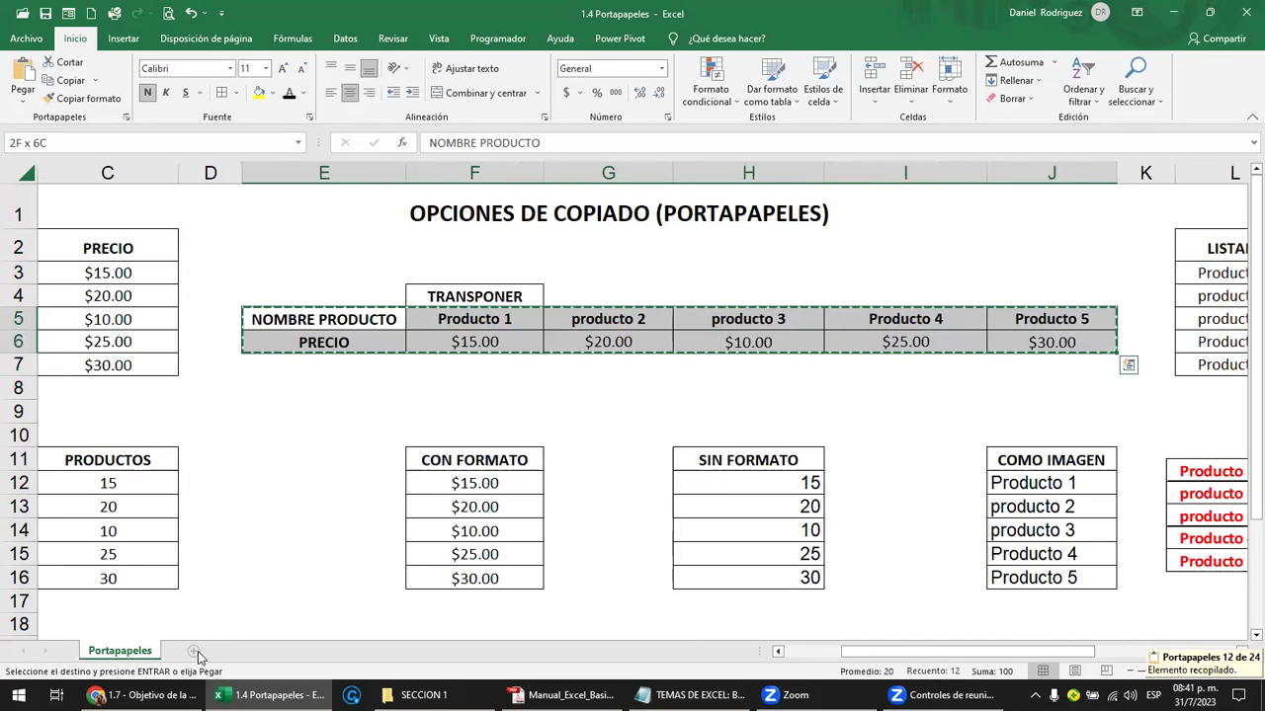
click(196, 652)
Paste the copied table at B4 on Hoja1 and widen column B to fit NOMBRE PRODUCTO
click(147, 232)
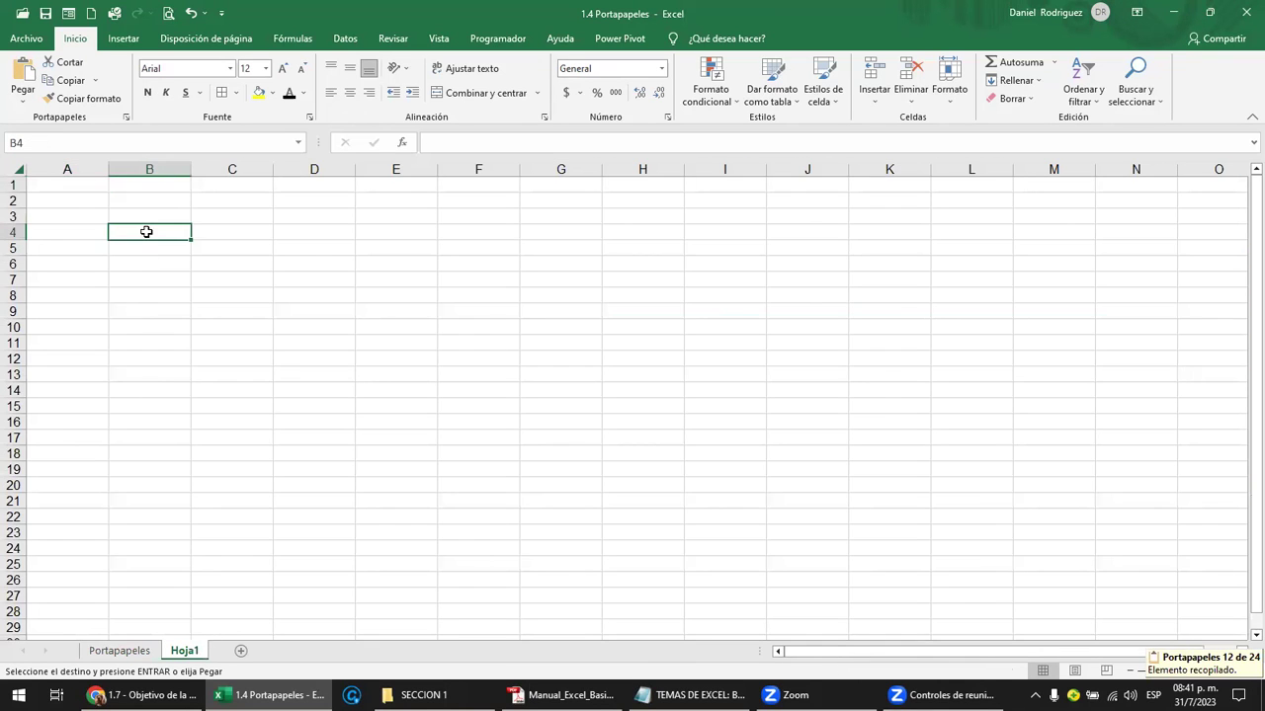
scroll(146, 231, up, 4)
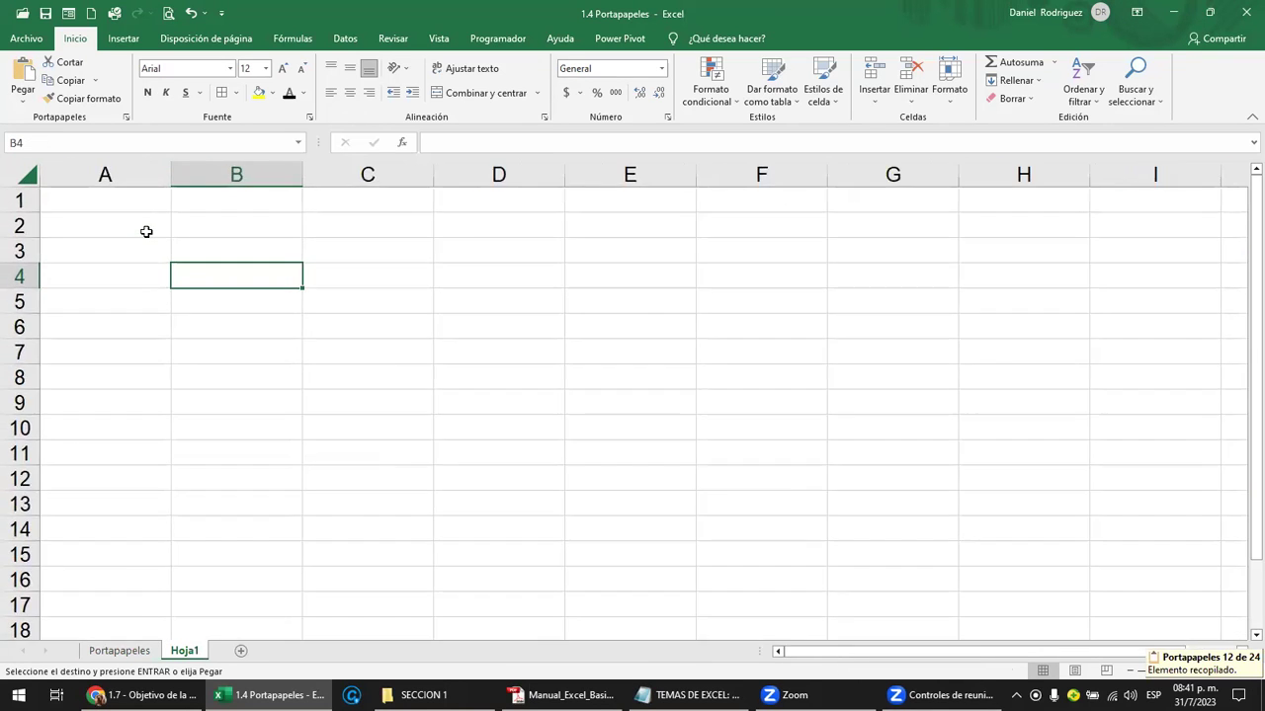
right_click(222, 279)
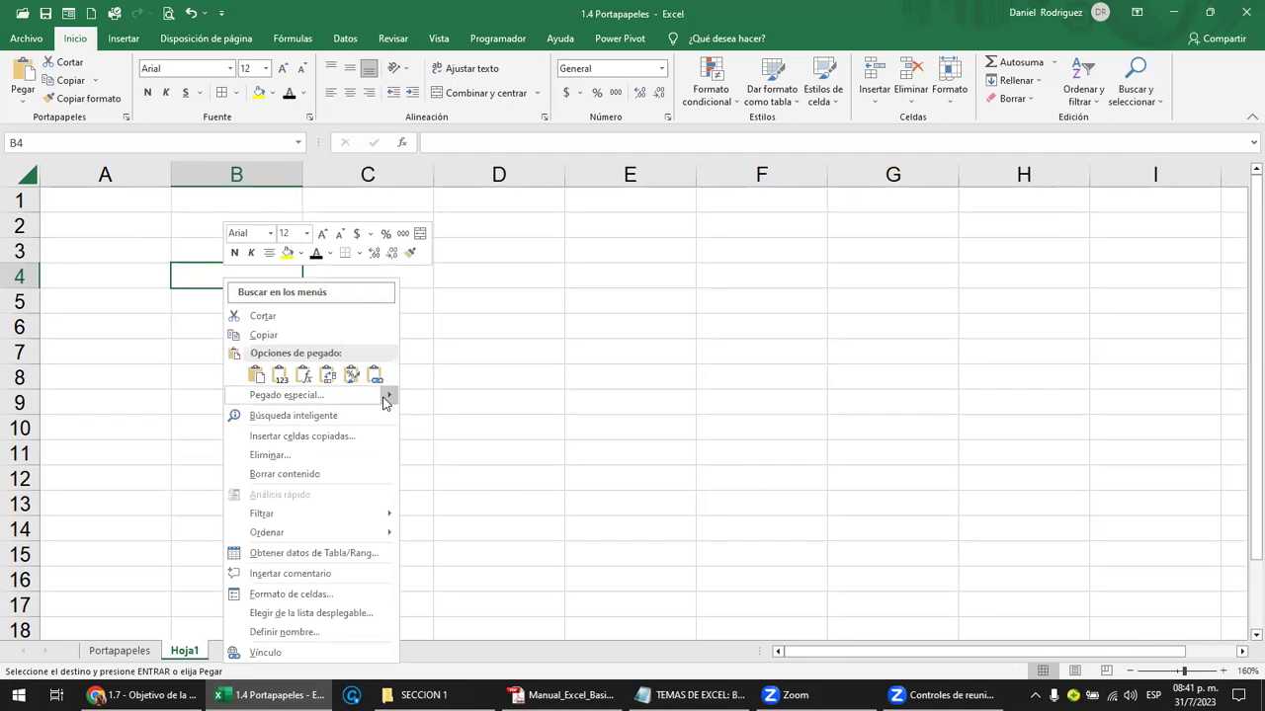
mouse_move(386, 399)
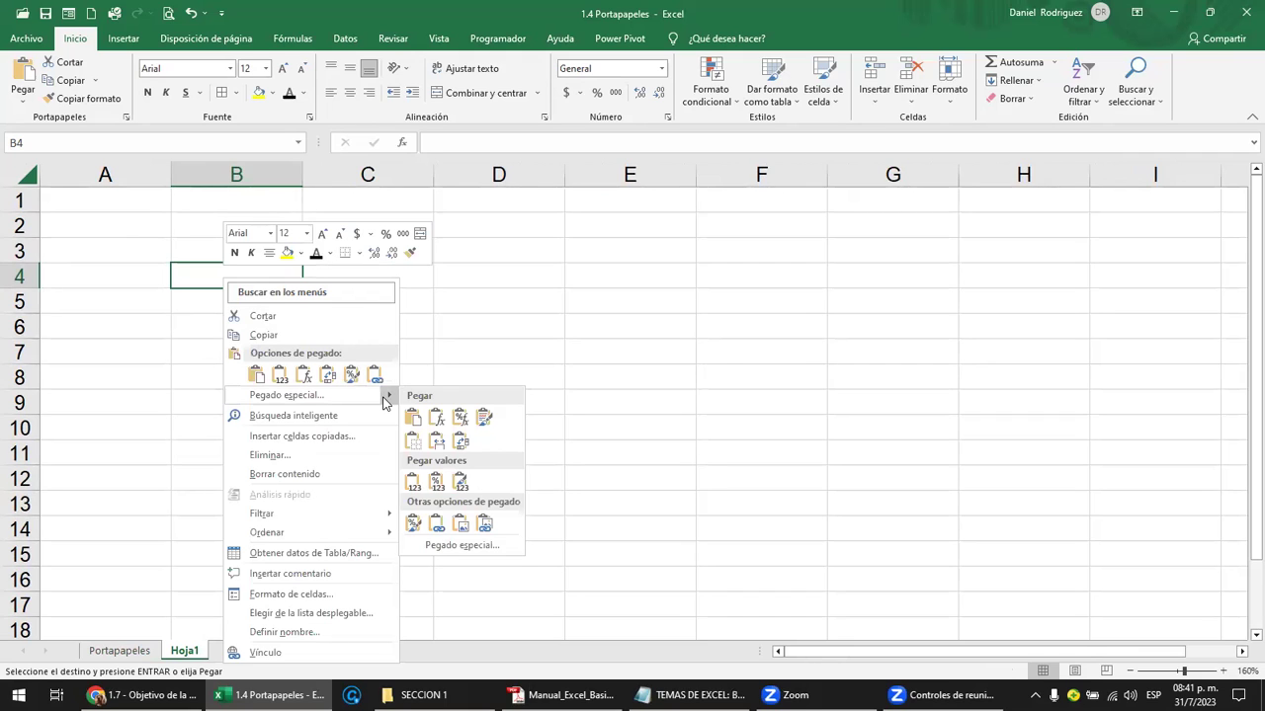
click(465, 450)
drag(297, 175, 343, 175)
click(276, 304)
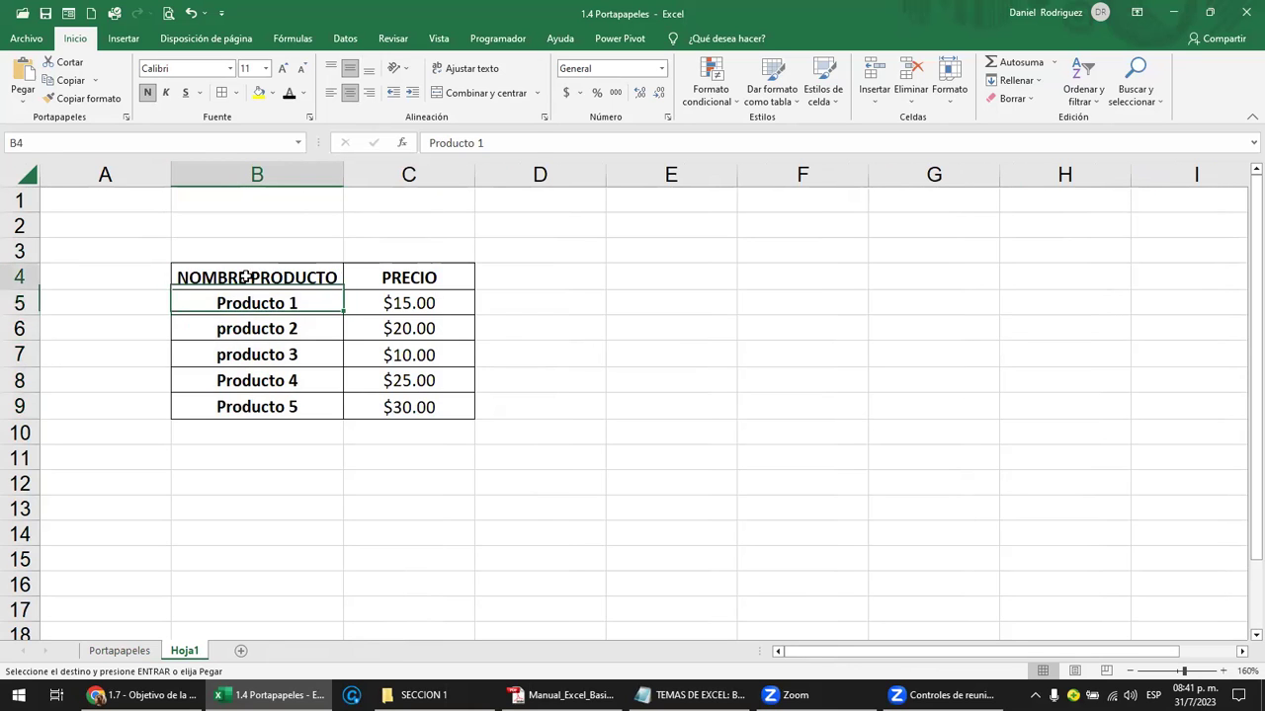
Copy the B4:C9 table to the Office clipboard as item 13
drag(259, 276, 395, 407)
key(ctrl+c)
key(ctrl+c)
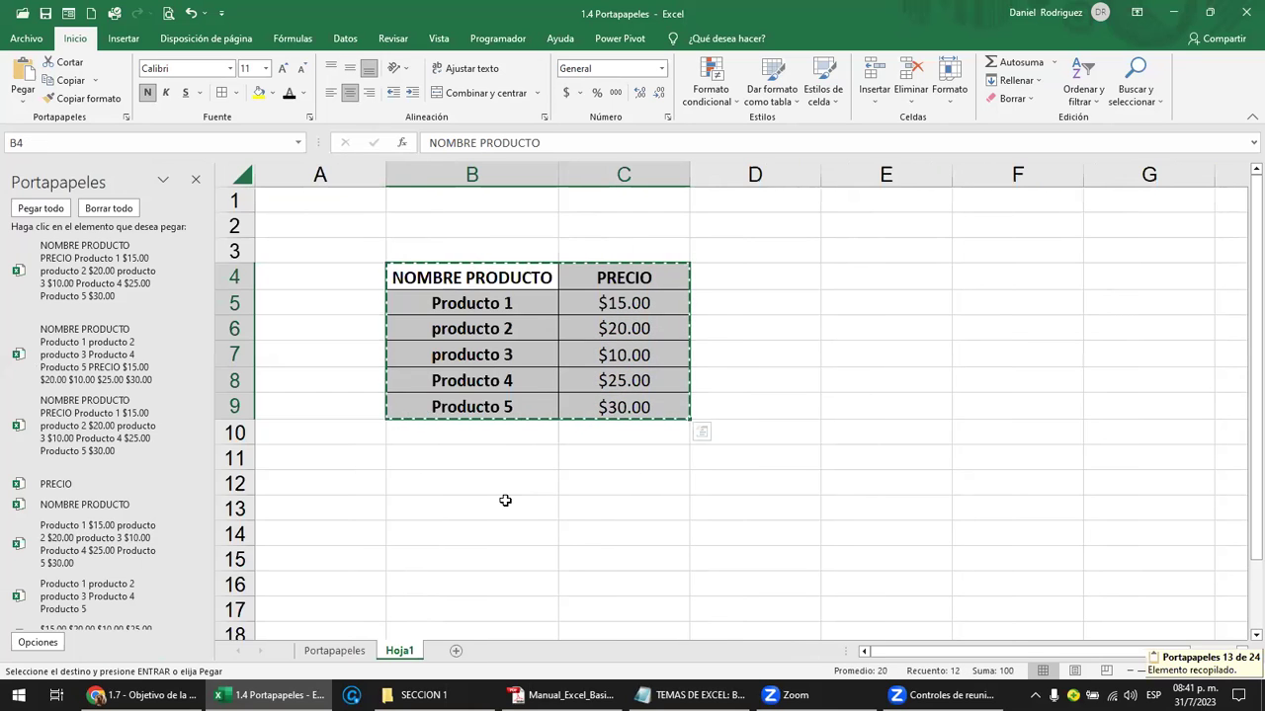
click(467, 520)
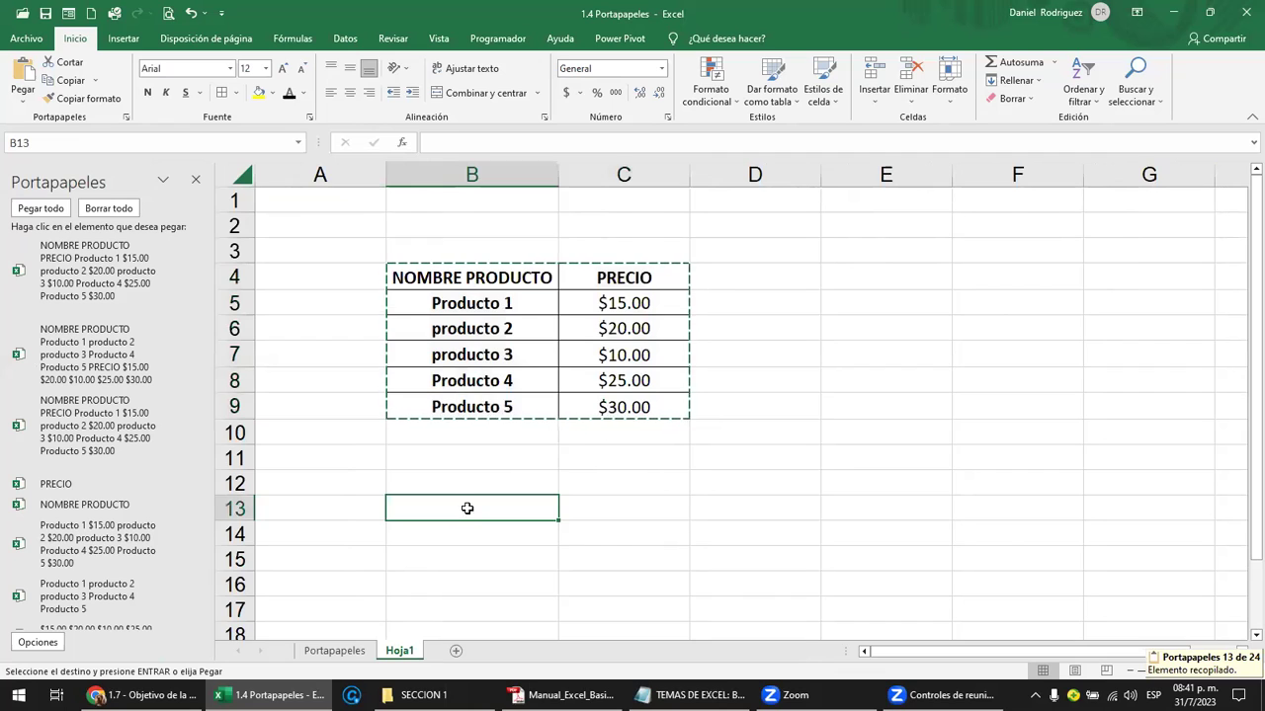
Dismiss the paste options at B13 without pasting and close the Portapapeles pane
right_click(469, 511)
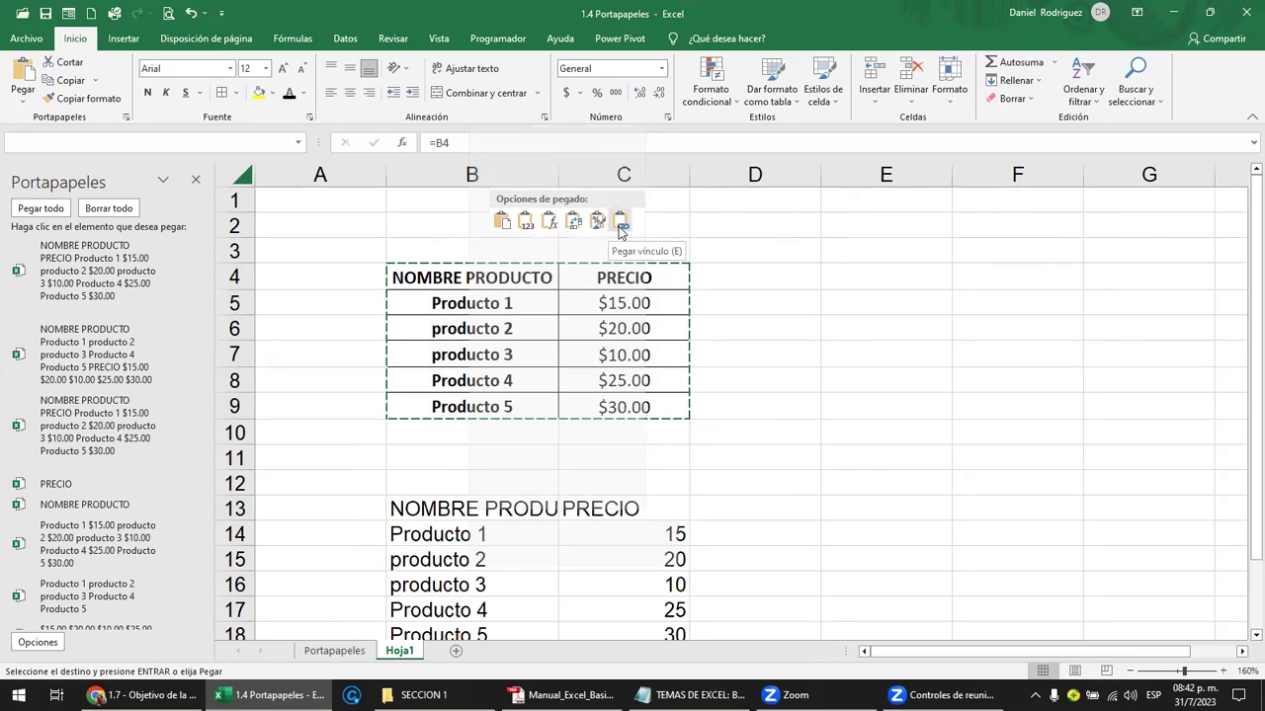
mouse_move(630, 244)
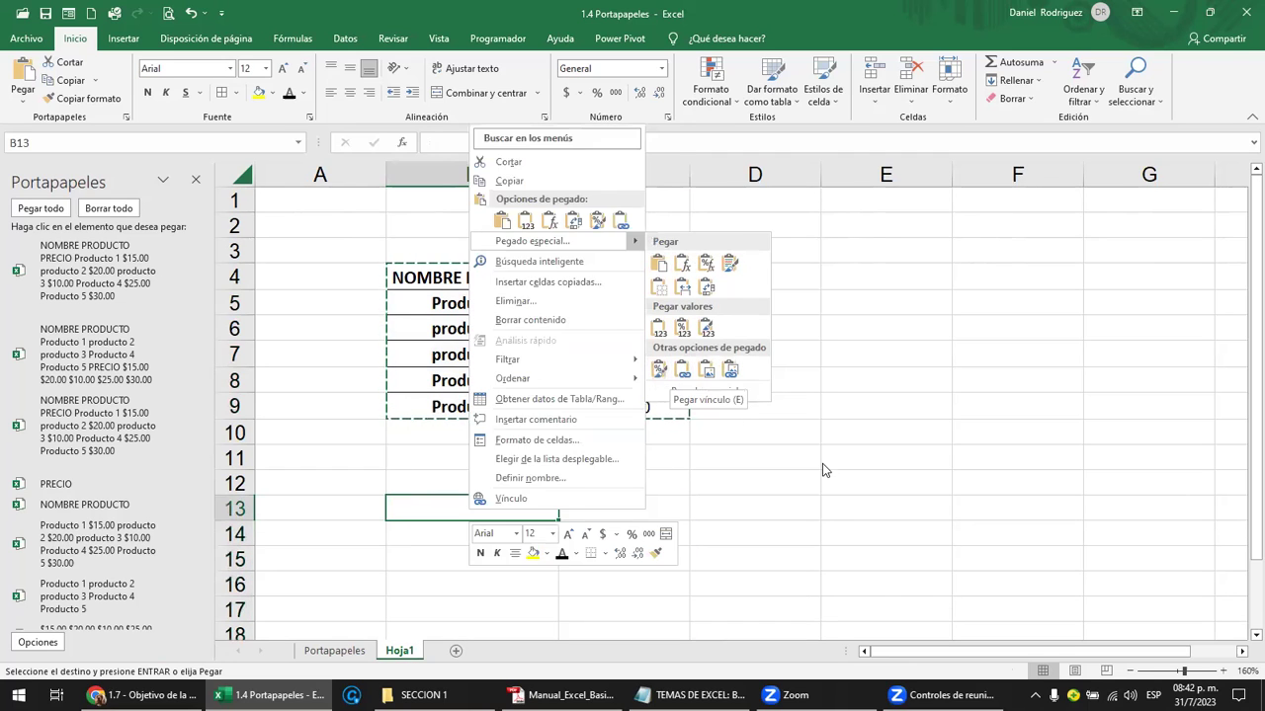
click(828, 470)
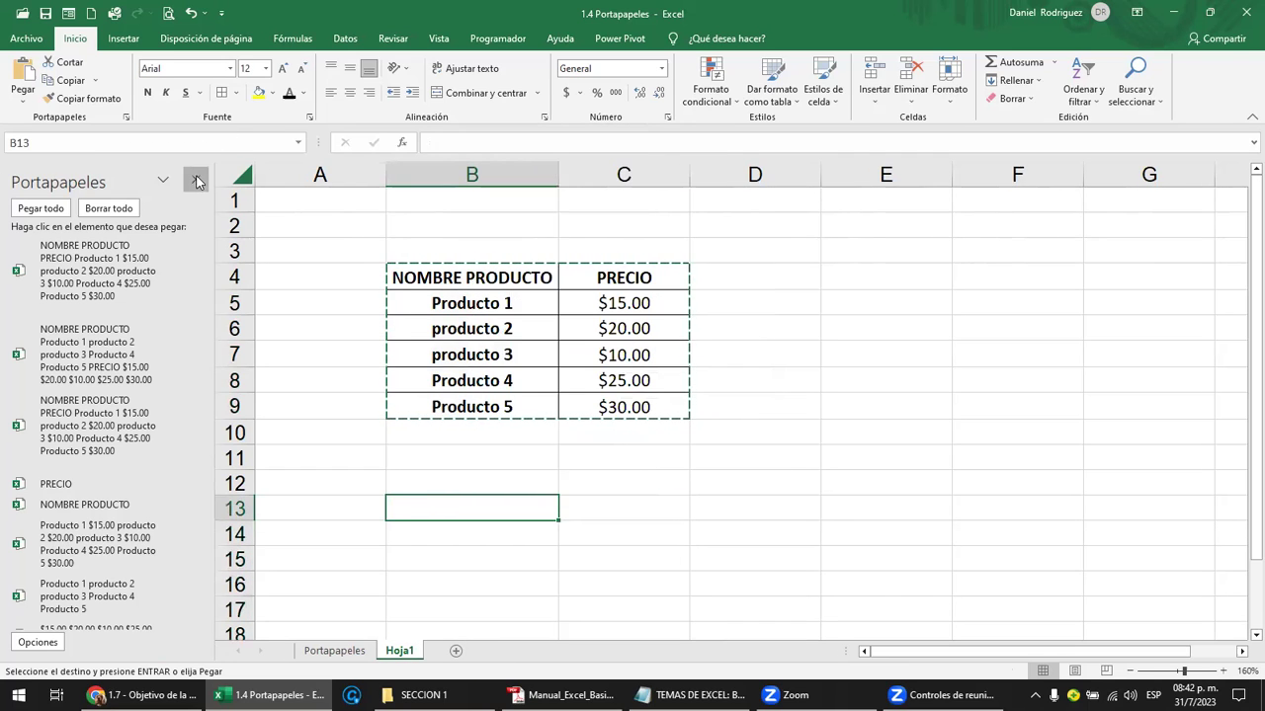
click(198, 187)
click(375, 398)
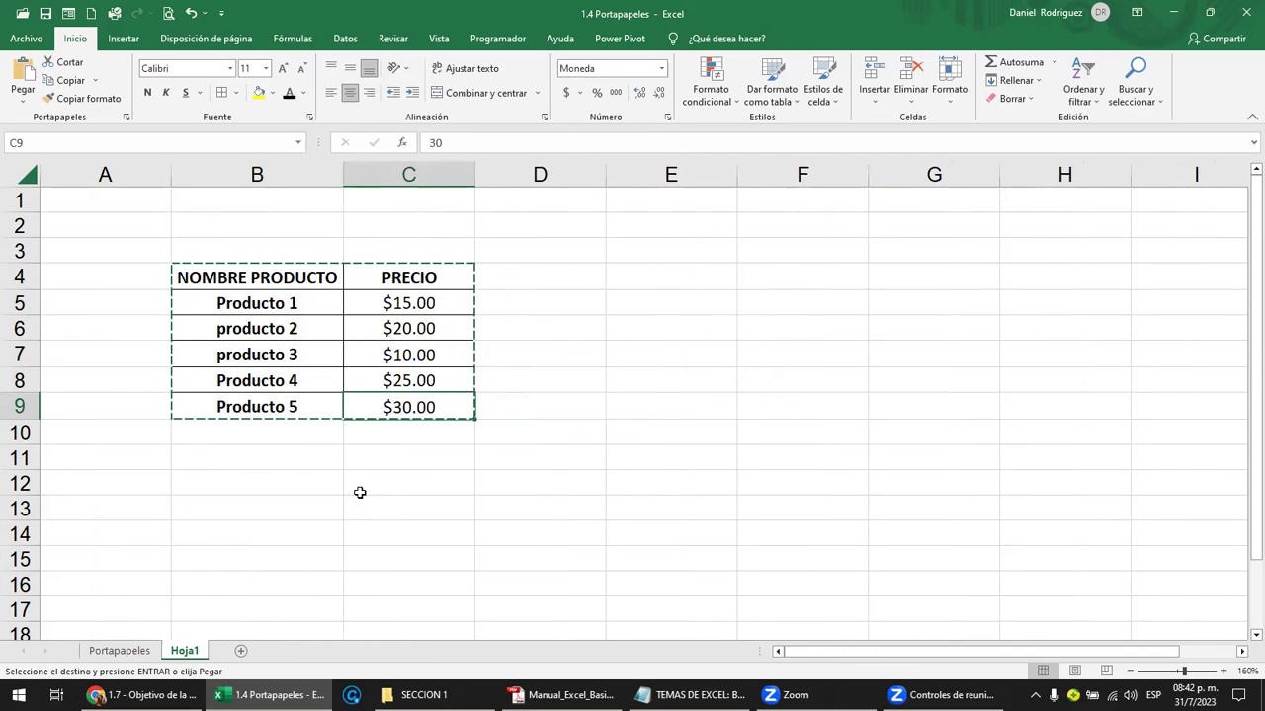
Cancel the previous copy and copy B4:C9 again as clipboard item 14
click(246, 484)
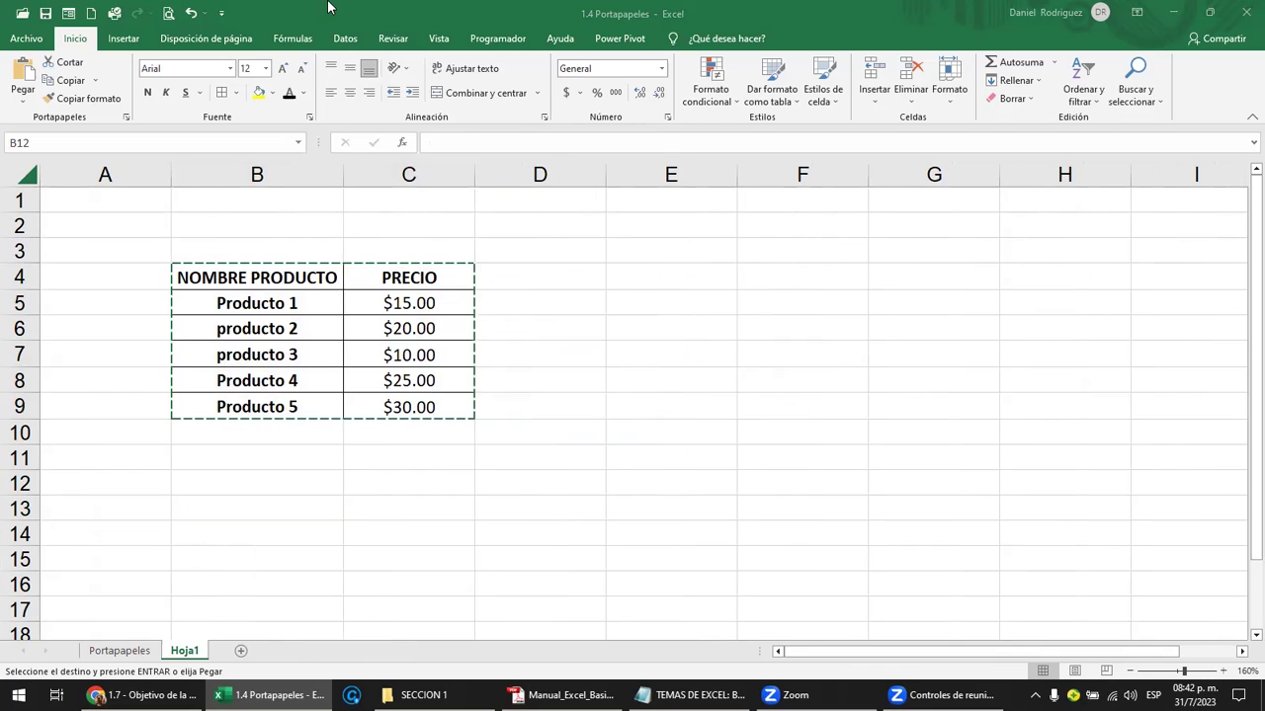
click(231, 278)
key(Escape)
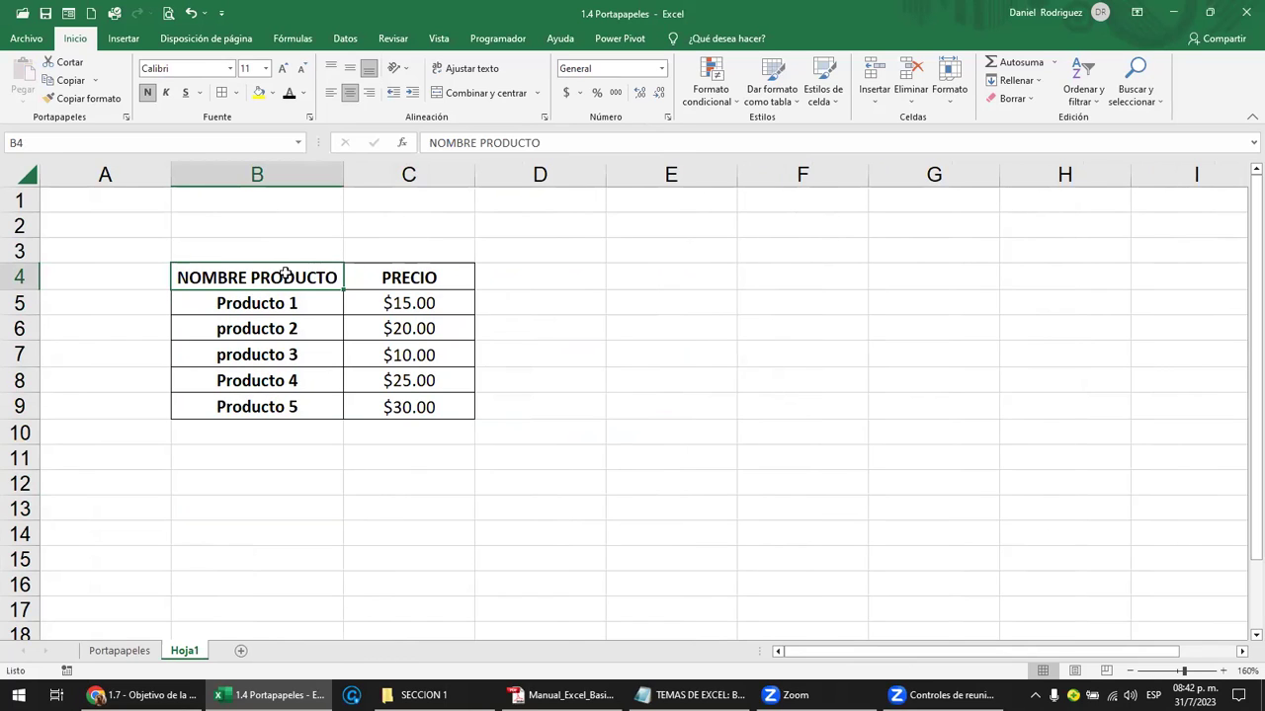
drag(335, 281, 401, 403)
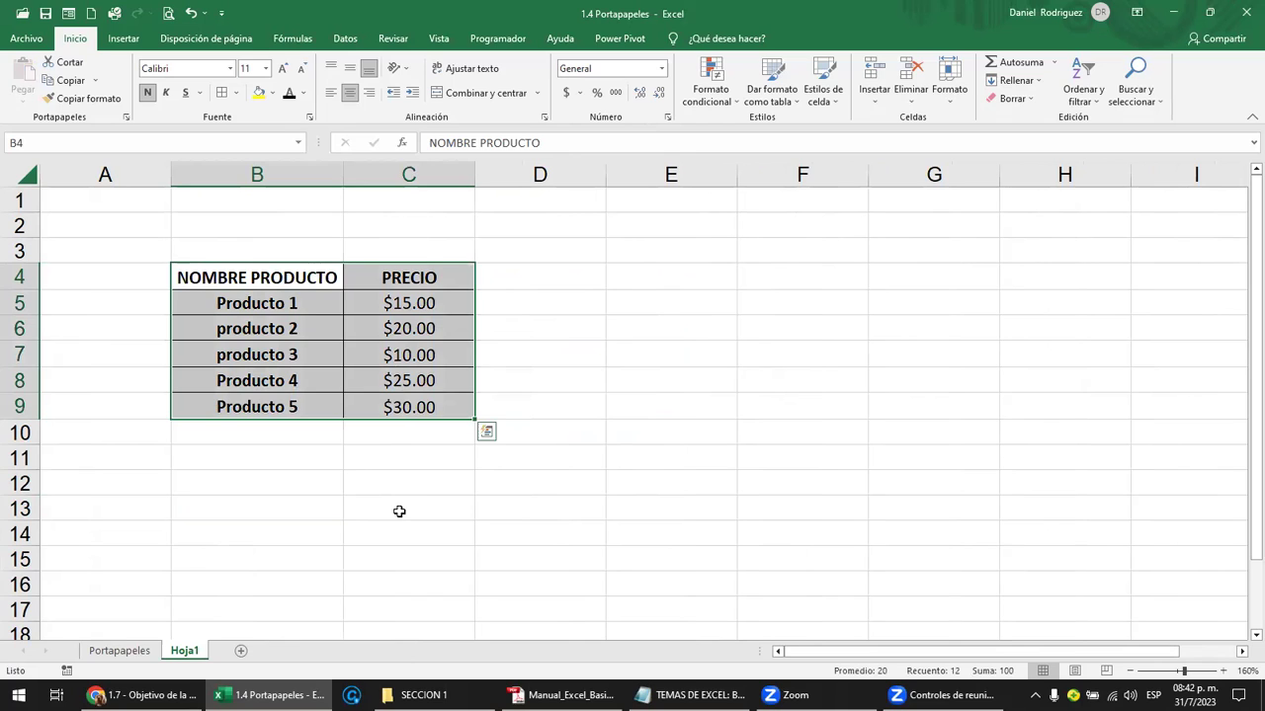
key(ctrl+c)
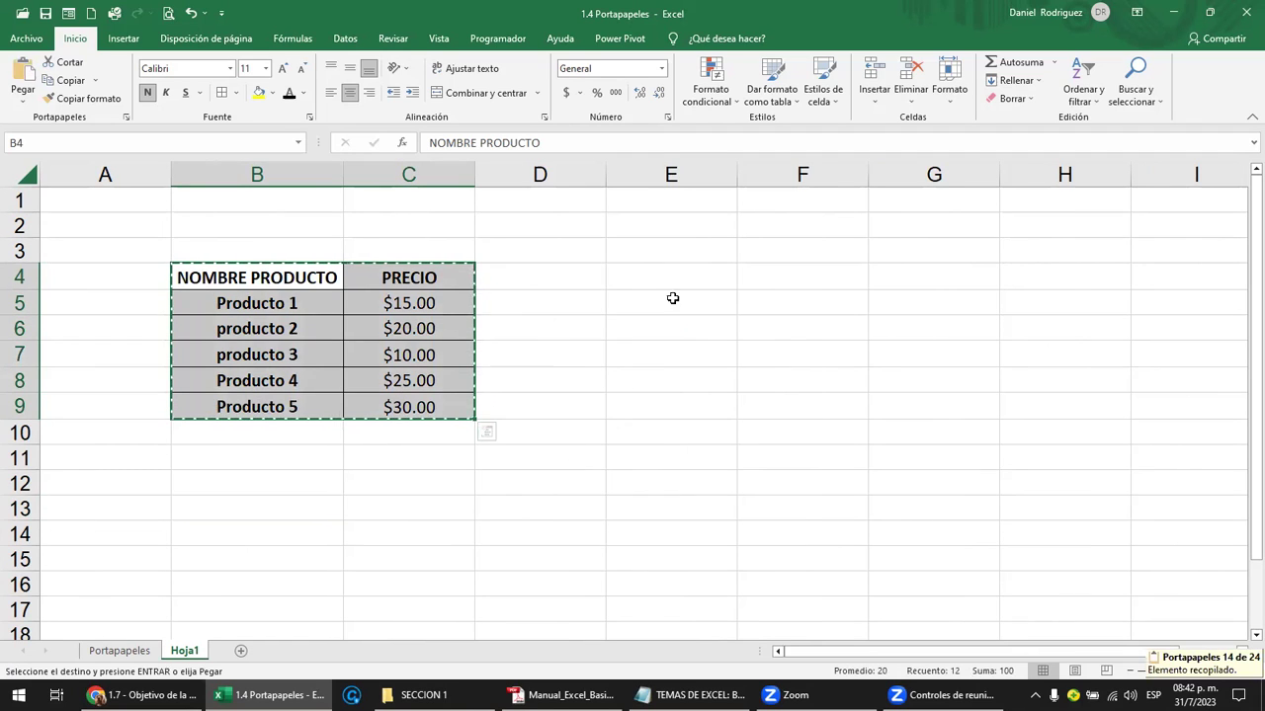
Move the B4:C9 table to E4:F9 and autofit column E to the product names
double_click(662, 278)
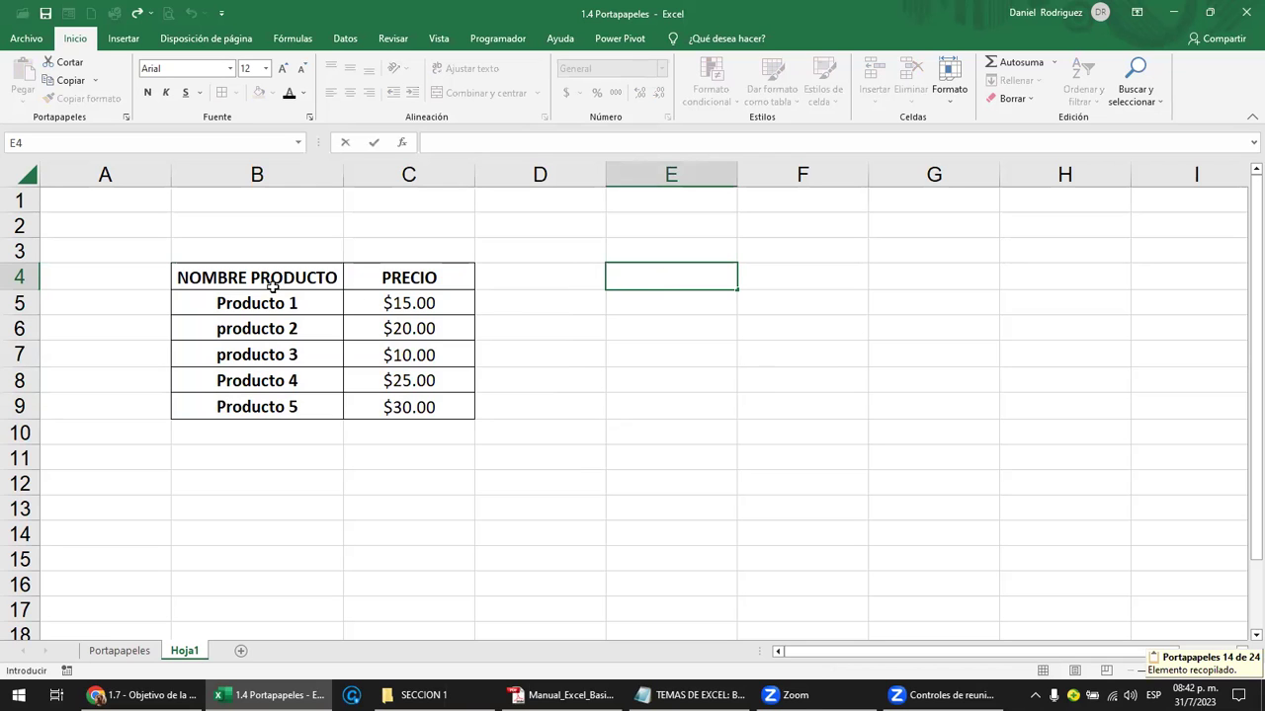
drag(273, 288, 403, 409)
key(ctrl+c)
key(ctrl+c)
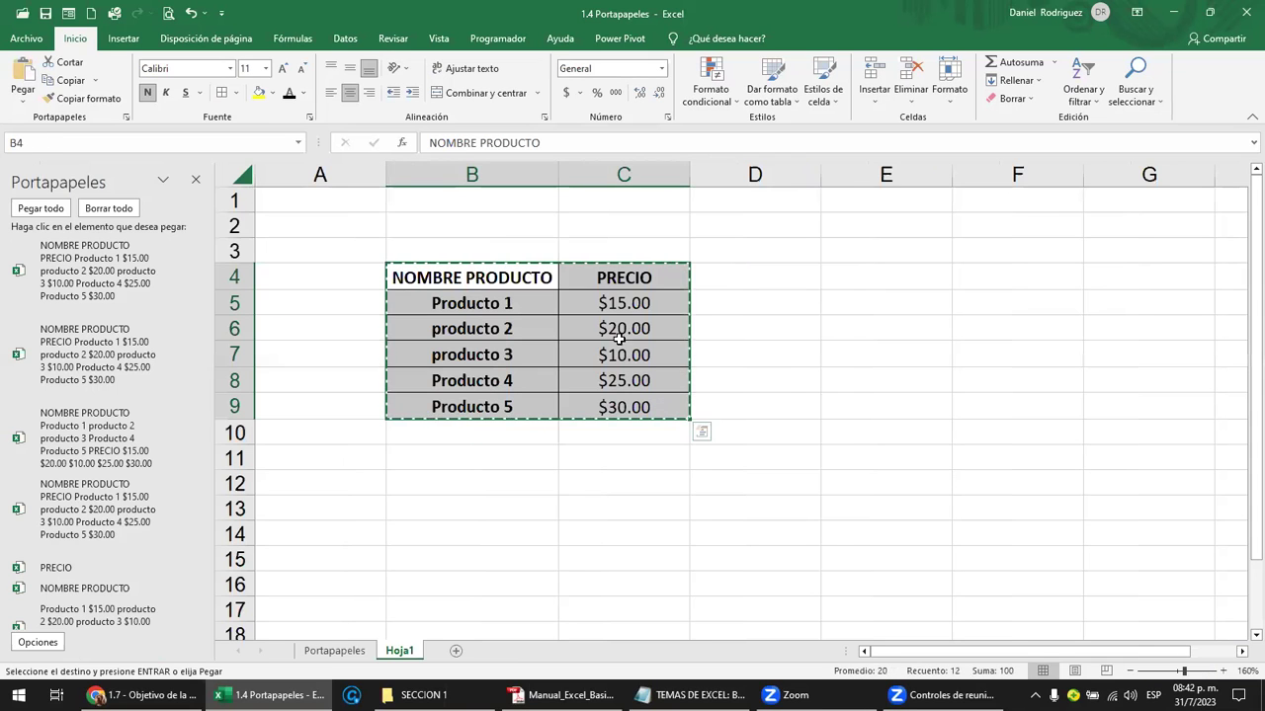
click(890, 282)
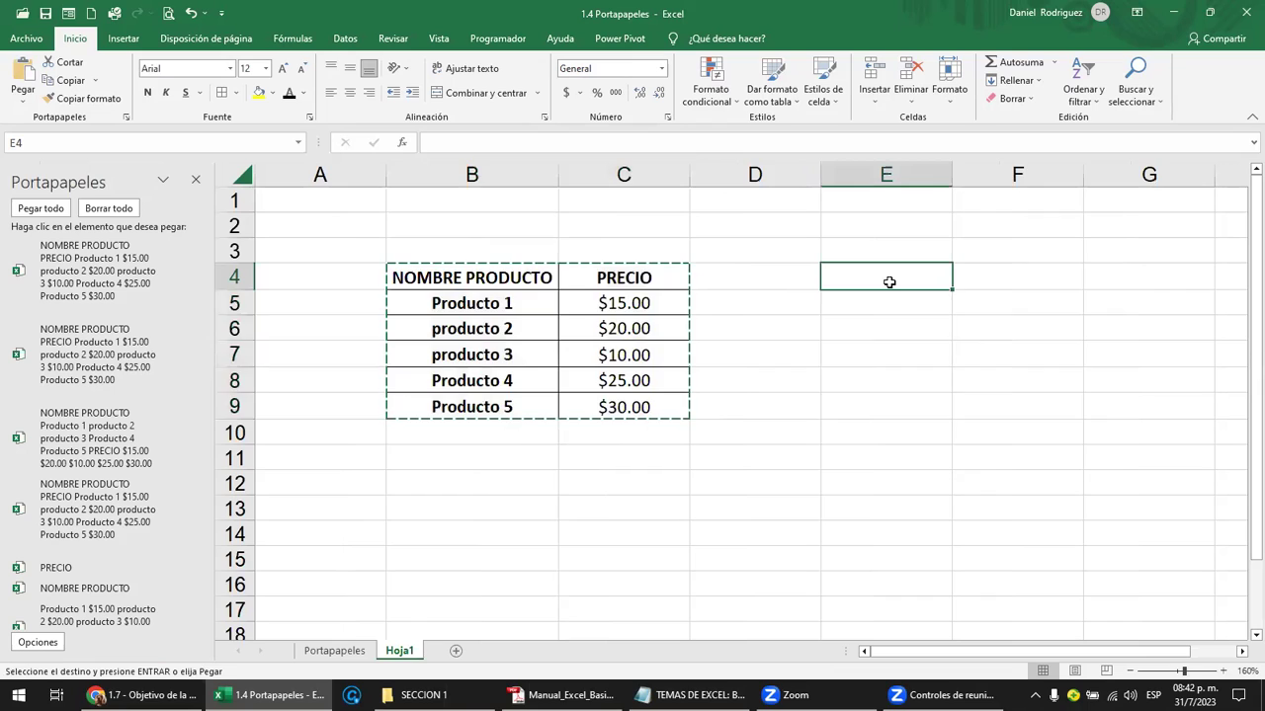
key(ctrl+v)
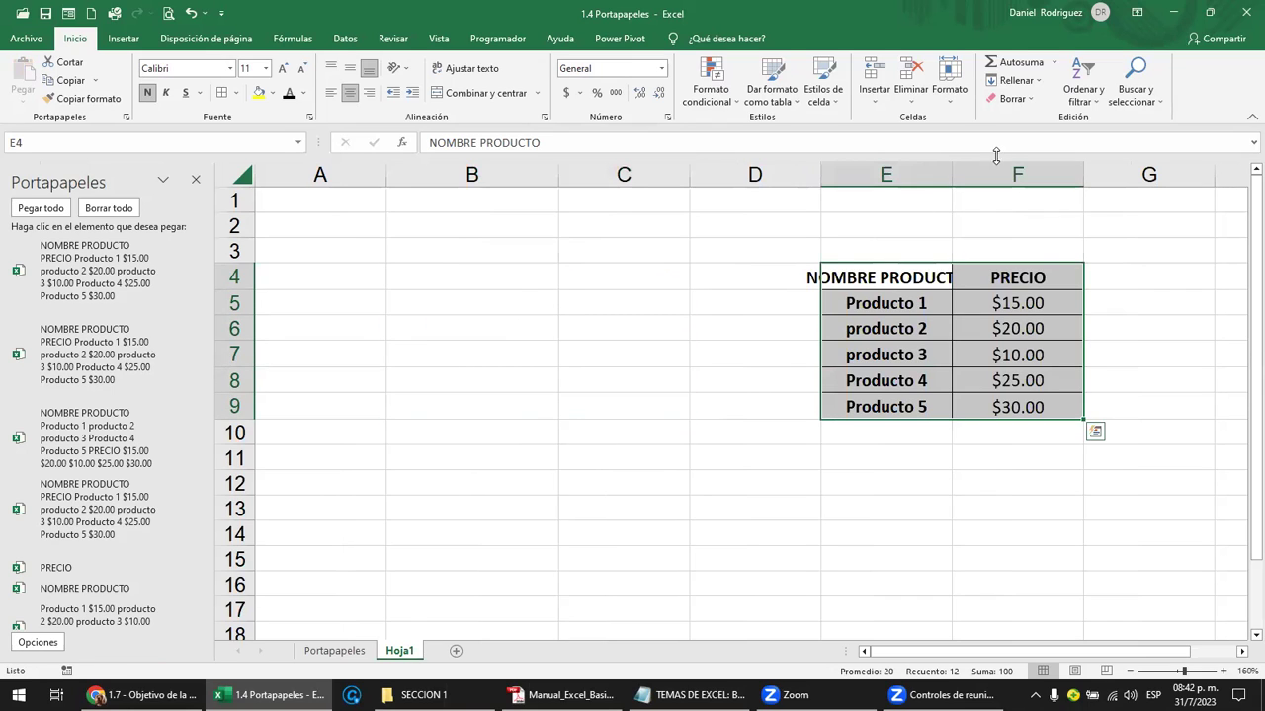
double_click(953, 174)
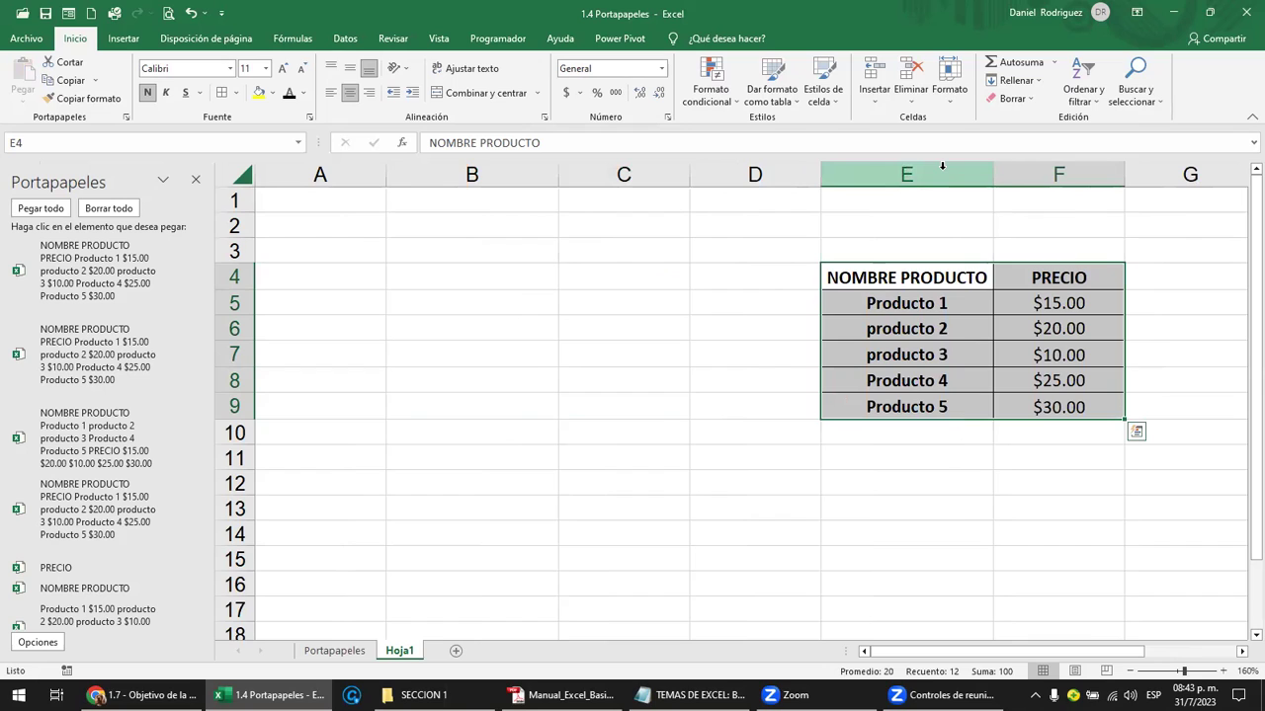
Move the table back to B4:C9 and empty the Office clipboard with Borrar todo
key(ctrl+c)
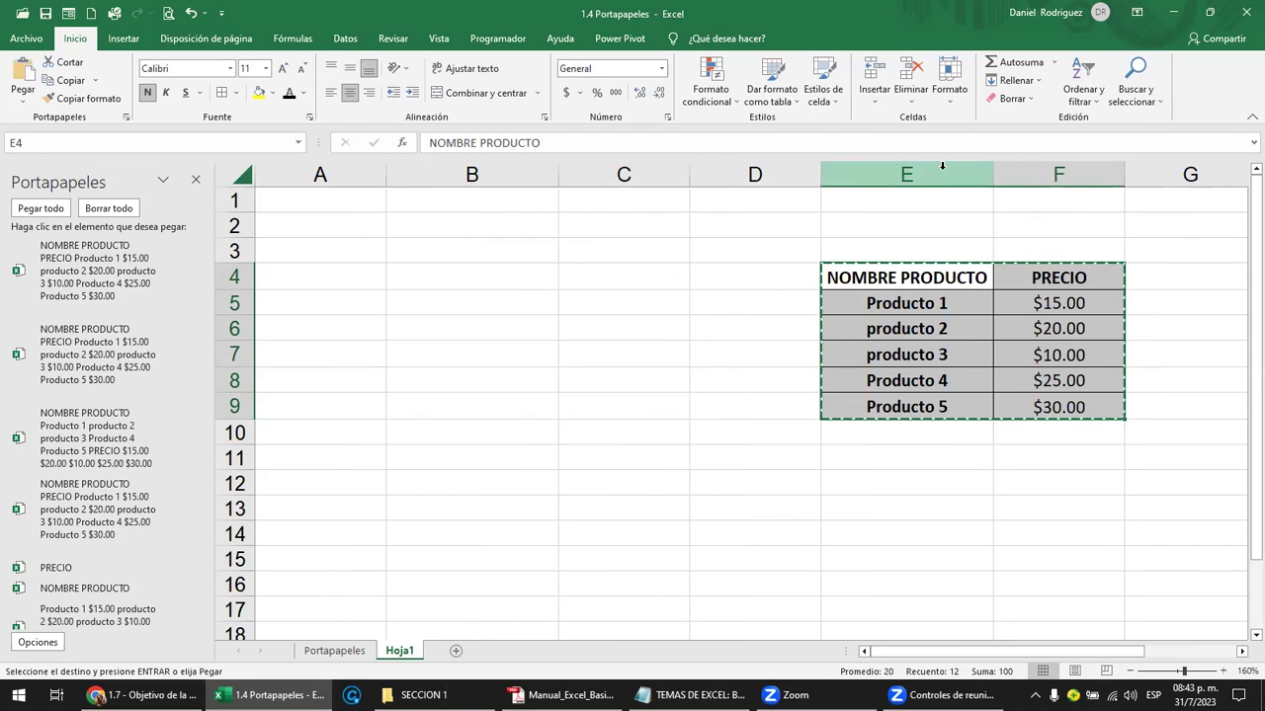
click(448, 267)
key(ctrl+v)
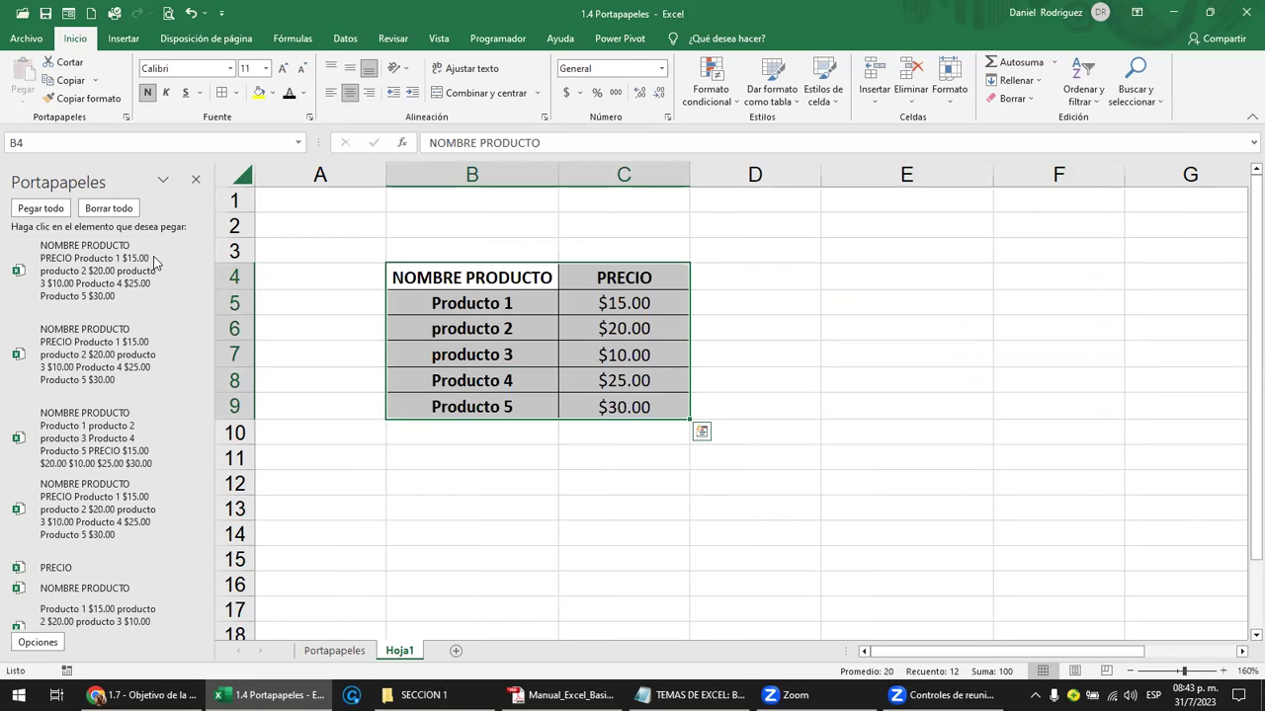
click(109, 209)
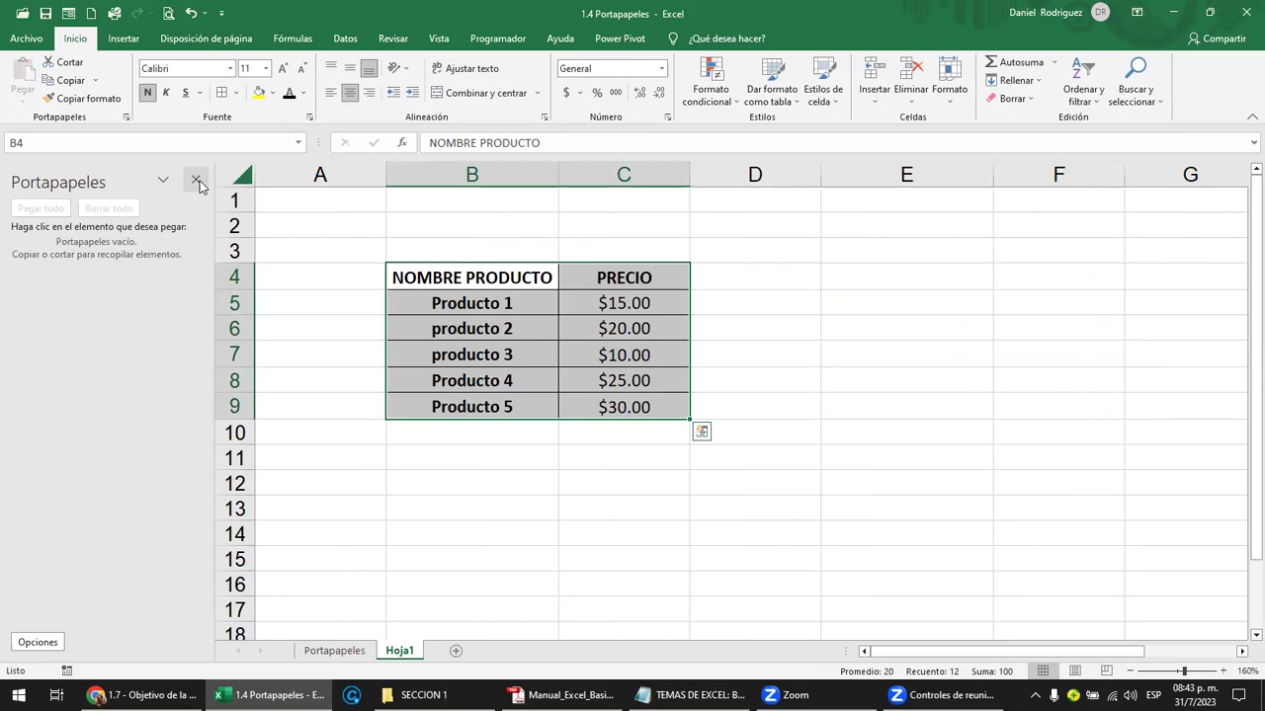
click(196, 180)
click(178, 222)
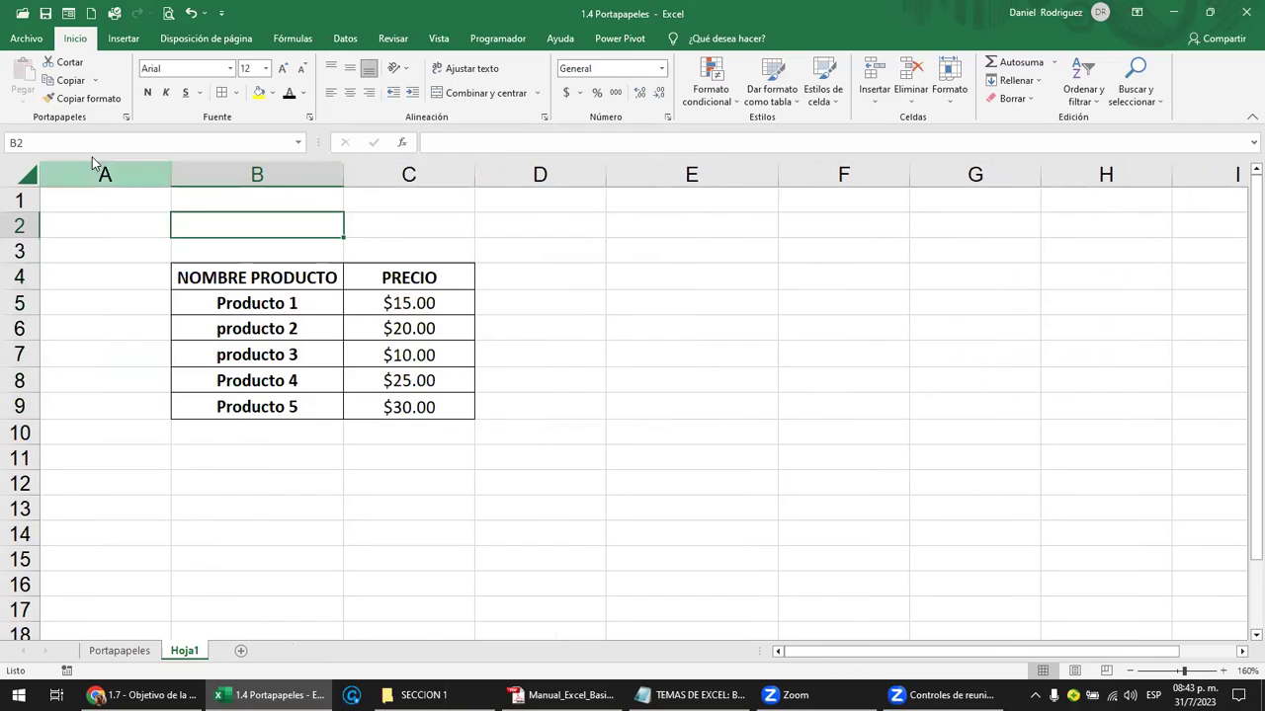
click(126, 119)
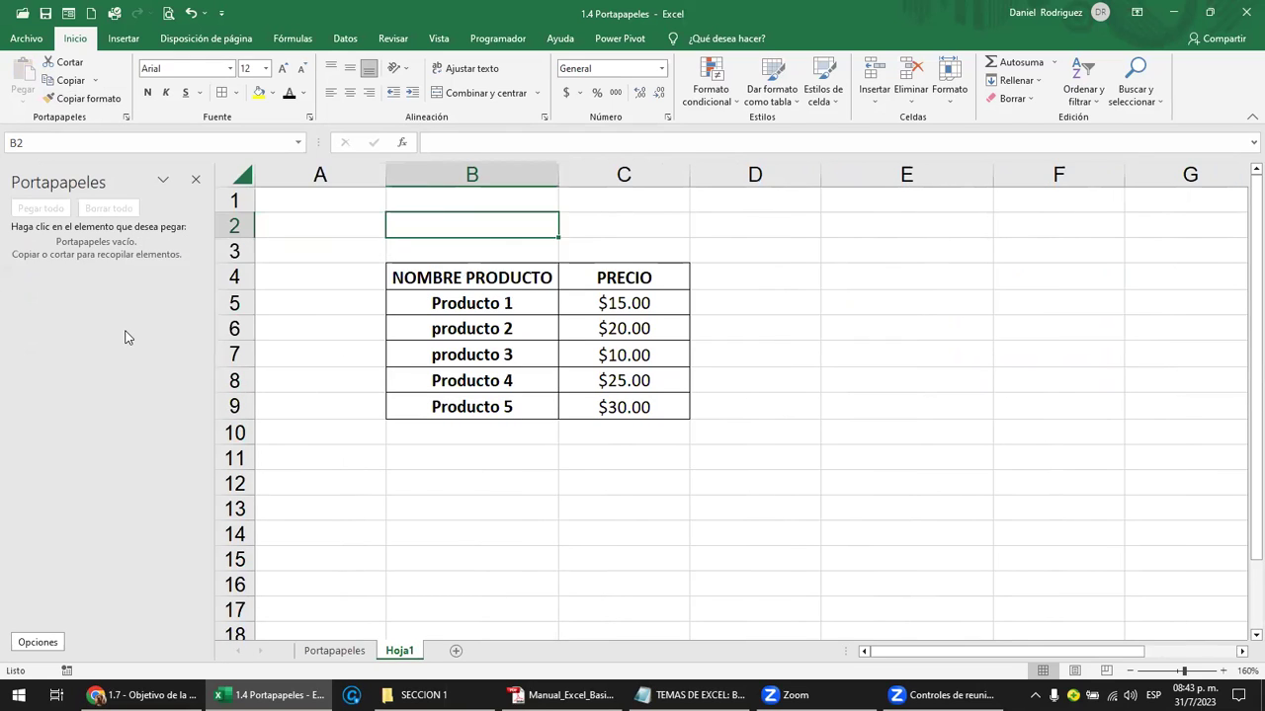
Copy the B4:C9 table and paste a copy at E4
drag(393, 282, 600, 399)
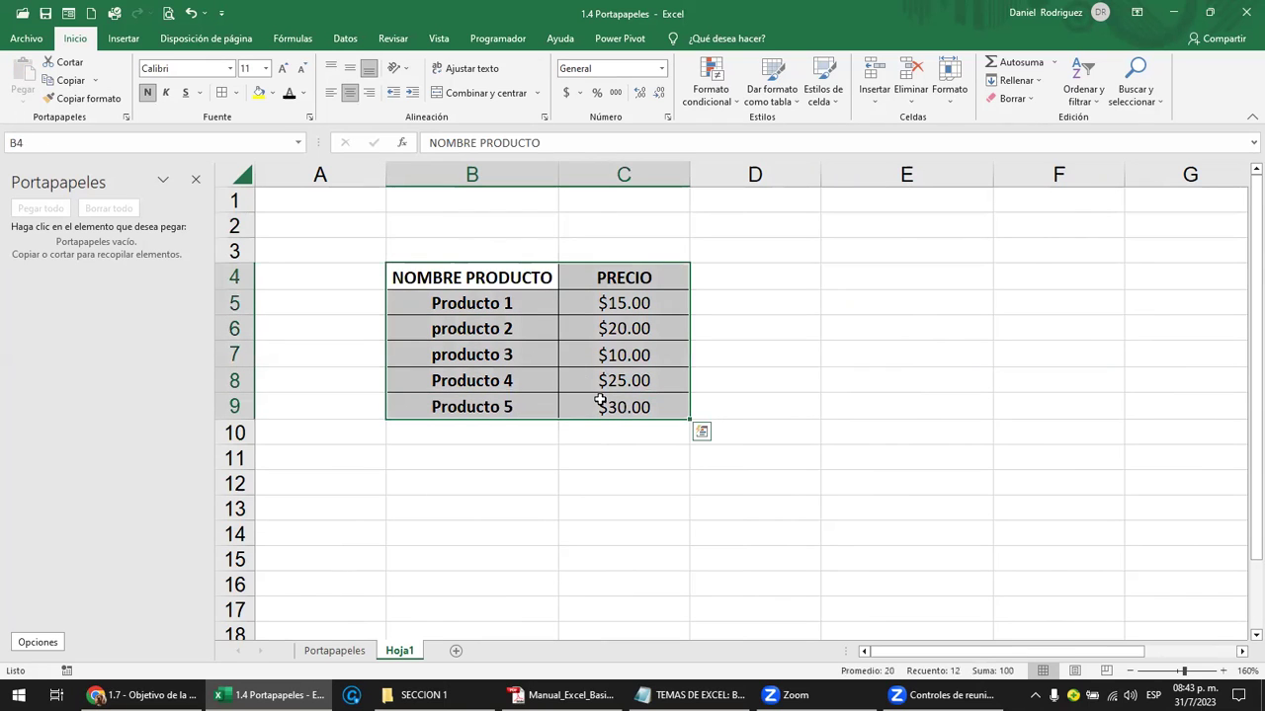
key(ctrl+c)
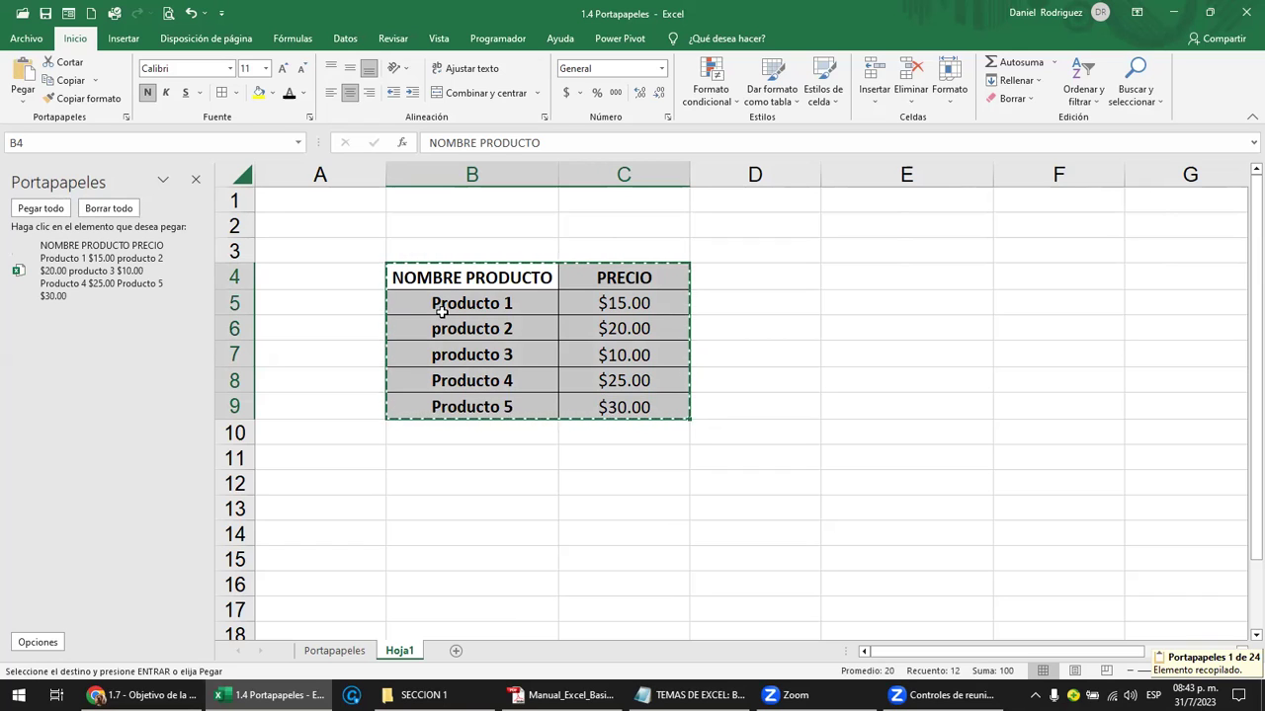
click(914, 284)
key(Return)
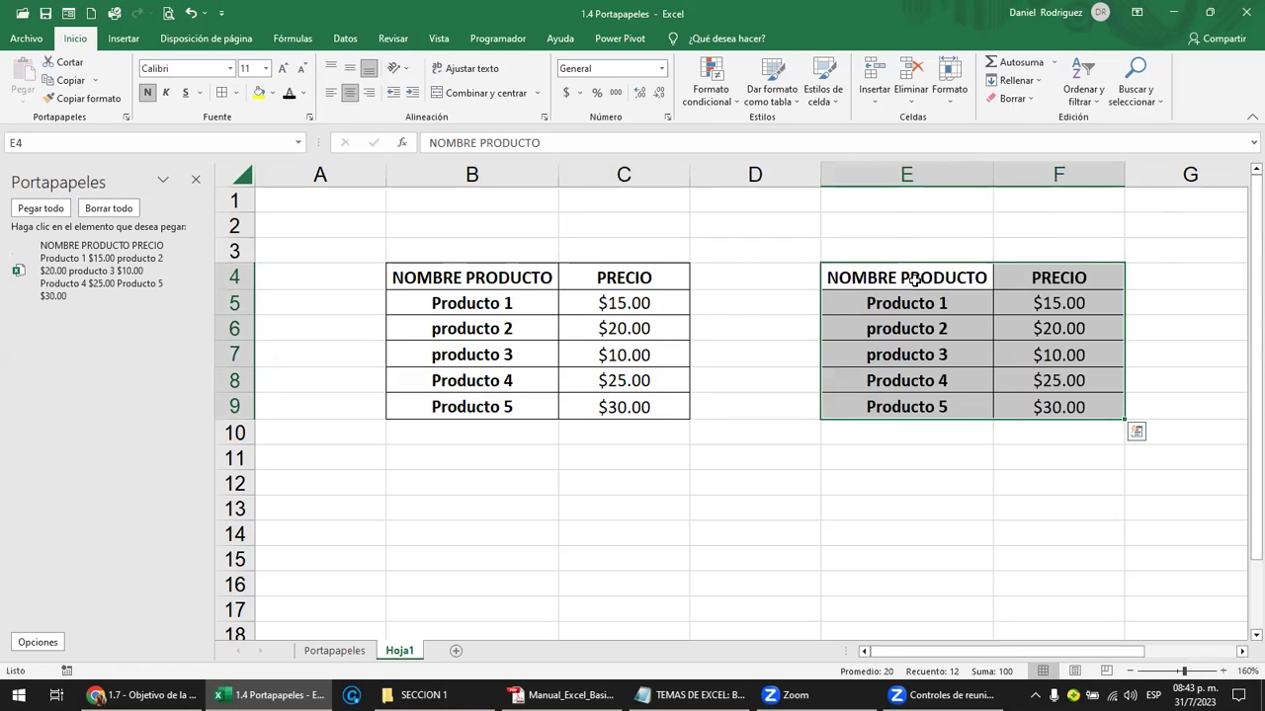
drag(846, 367, 658, 483)
click(658, 483)
Copy the PRECIO column C4:C9 and paste it at F13
click(607, 276)
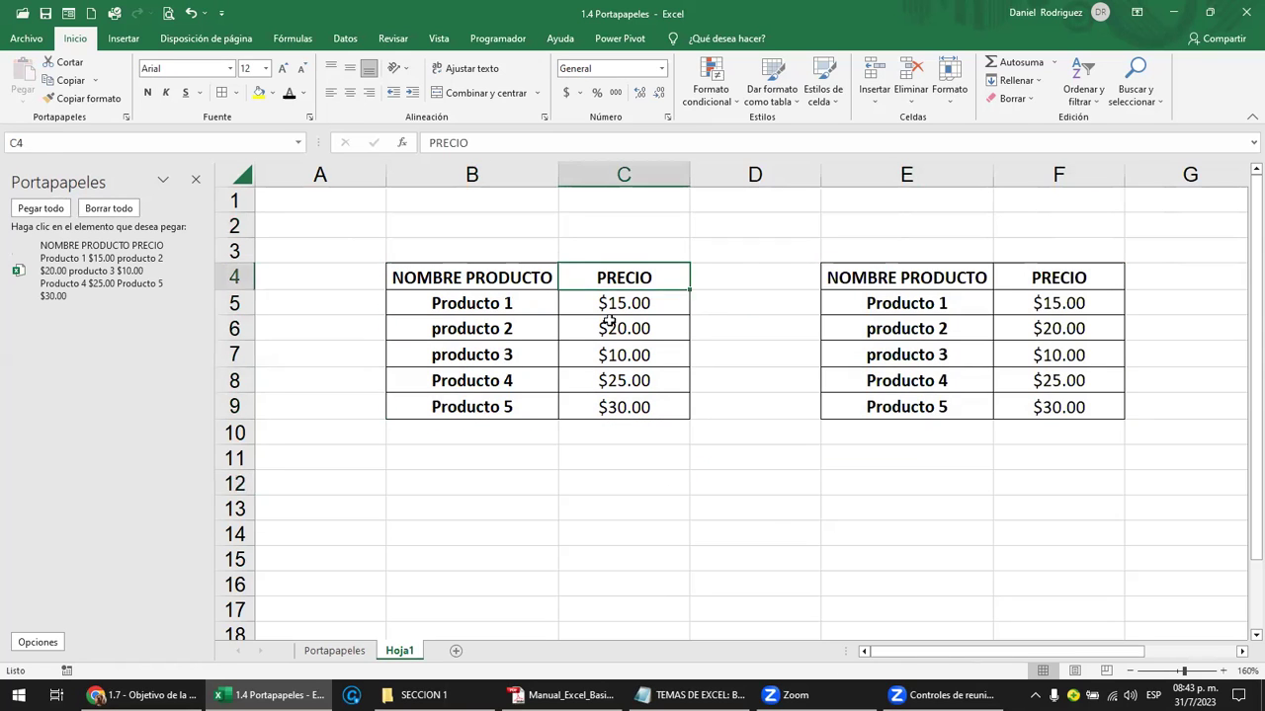
drag(610, 322, 625, 406)
key(ctrl+c)
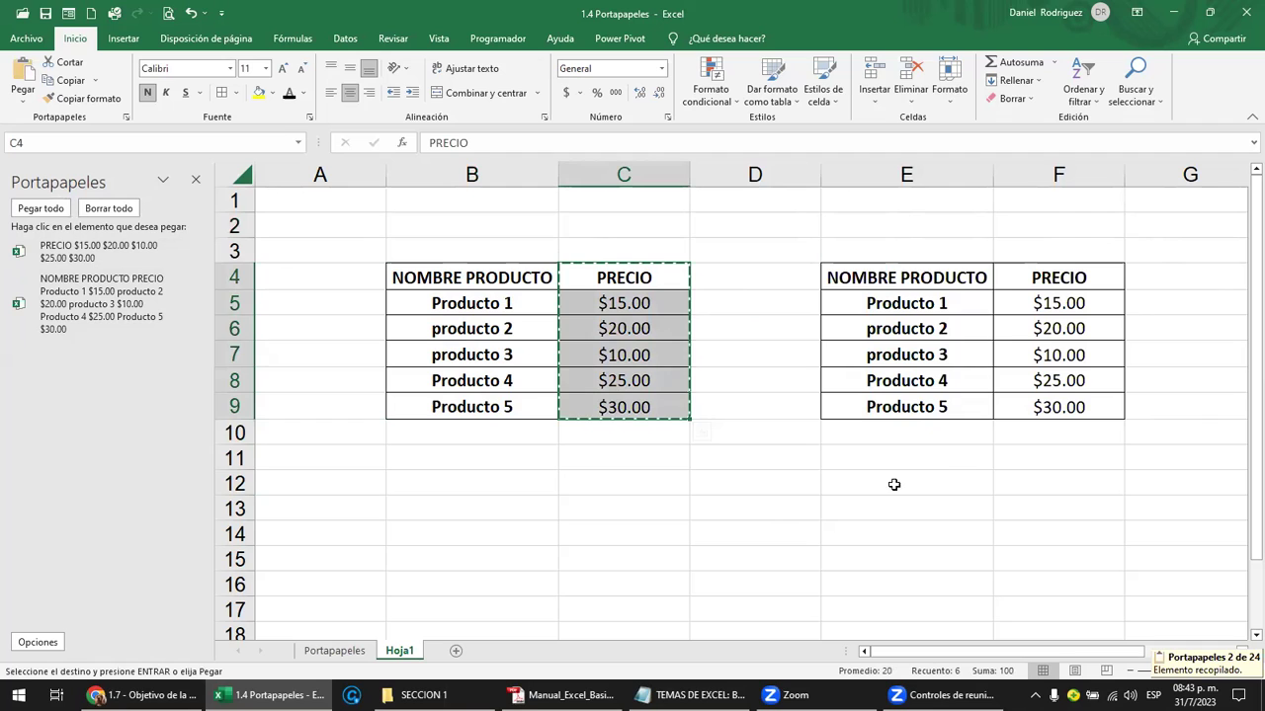
click(1056, 501)
key(Return)
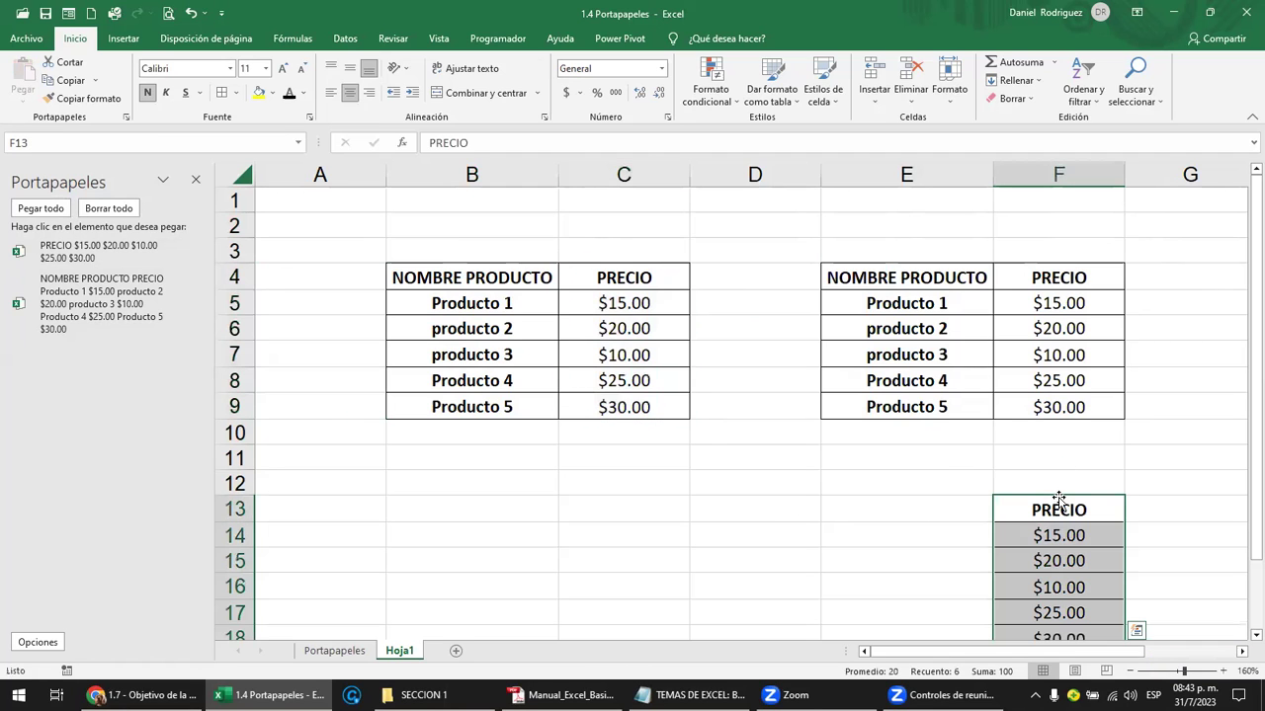
Copy the B4:C9 table again and paste it at B15
drag(422, 283, 626, 404)
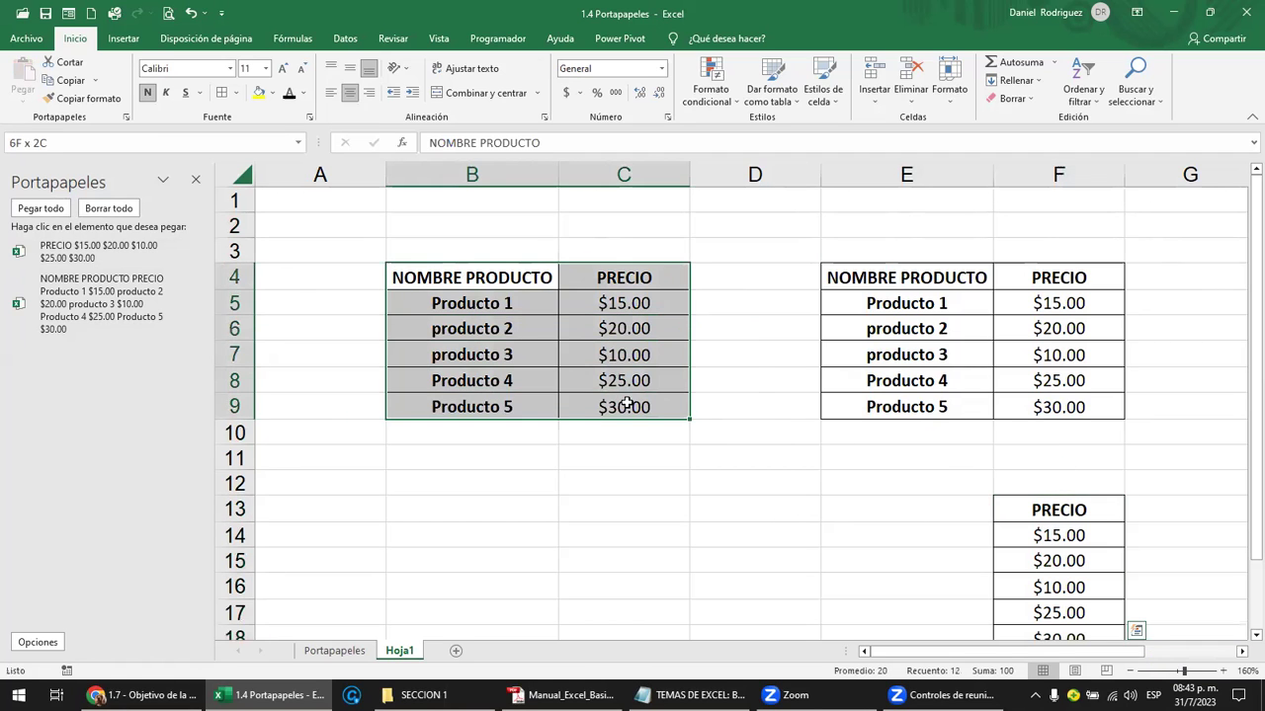
key(ctrl+c)
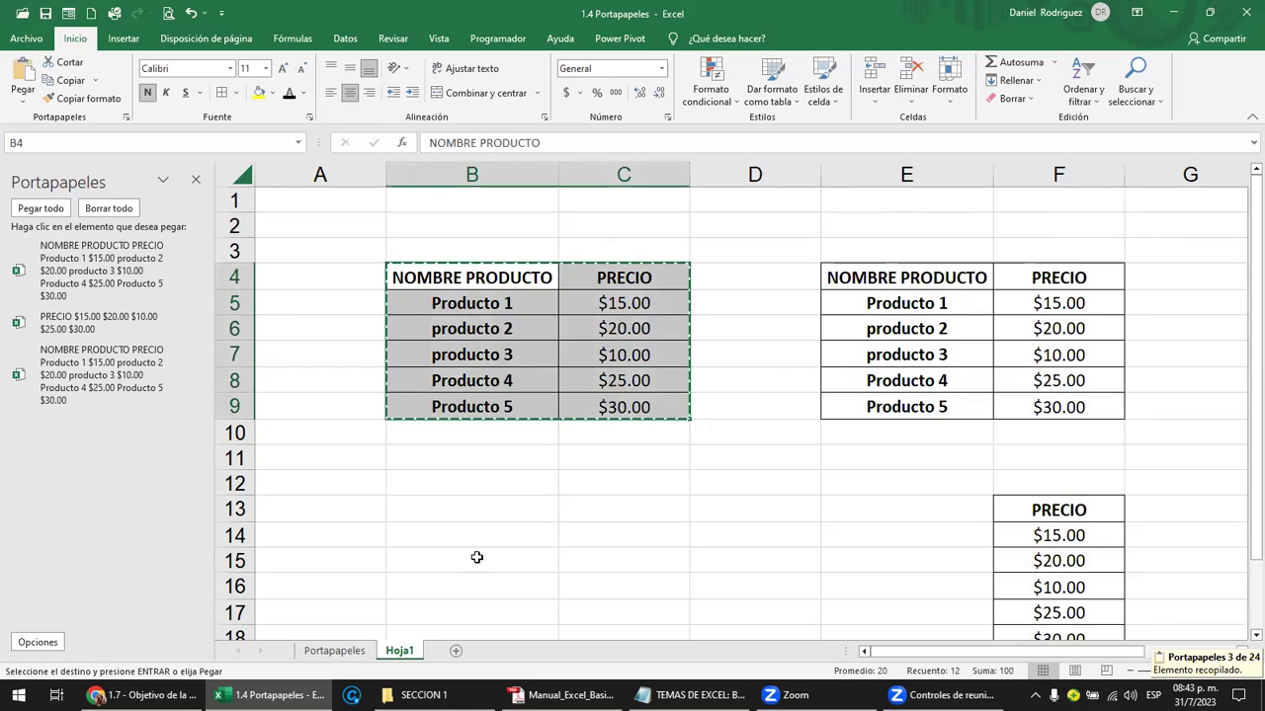
click(461, 553)
key(Return)
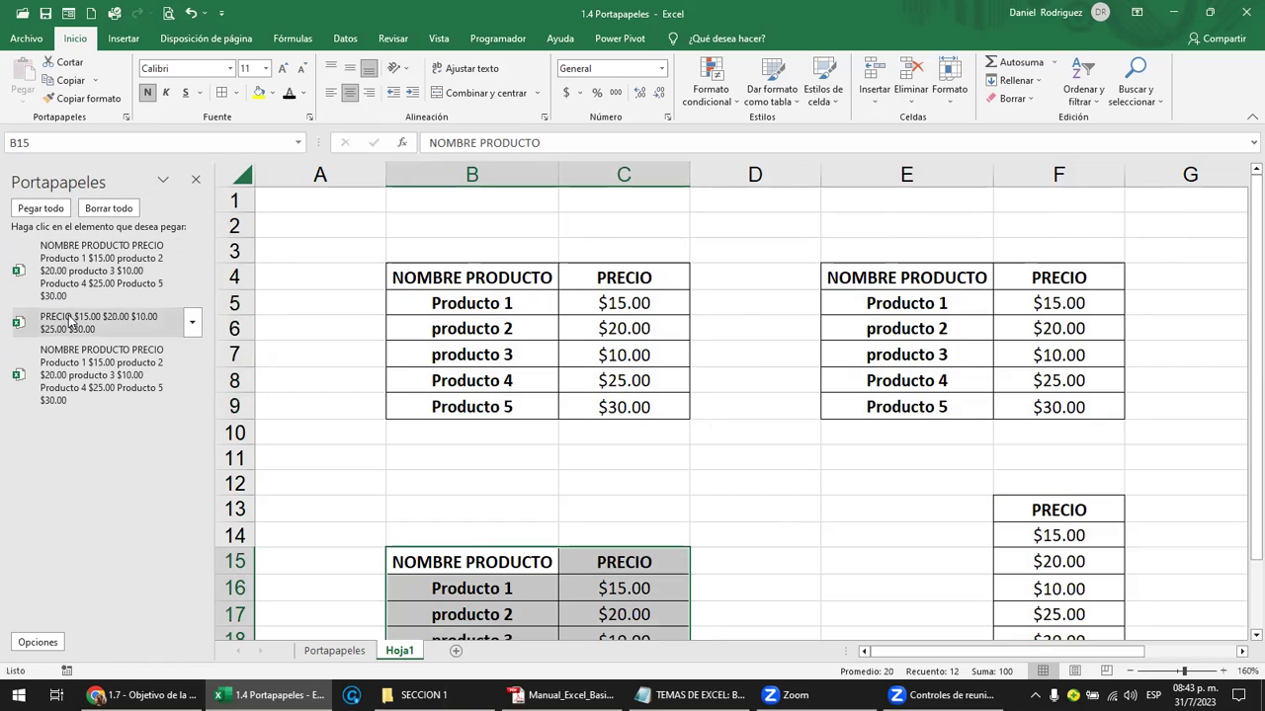
Delete the first stored clipboard item and clear the copied table at E4:F10
click(194, 273)
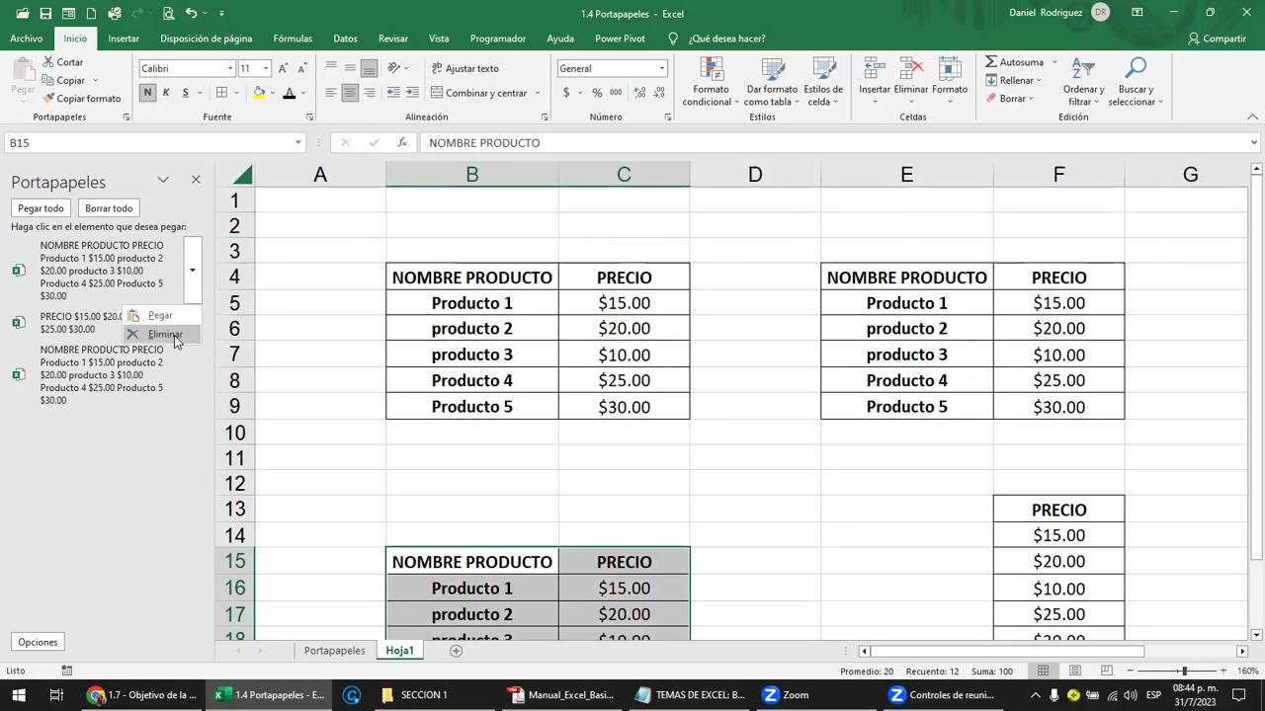
click(165, 334)
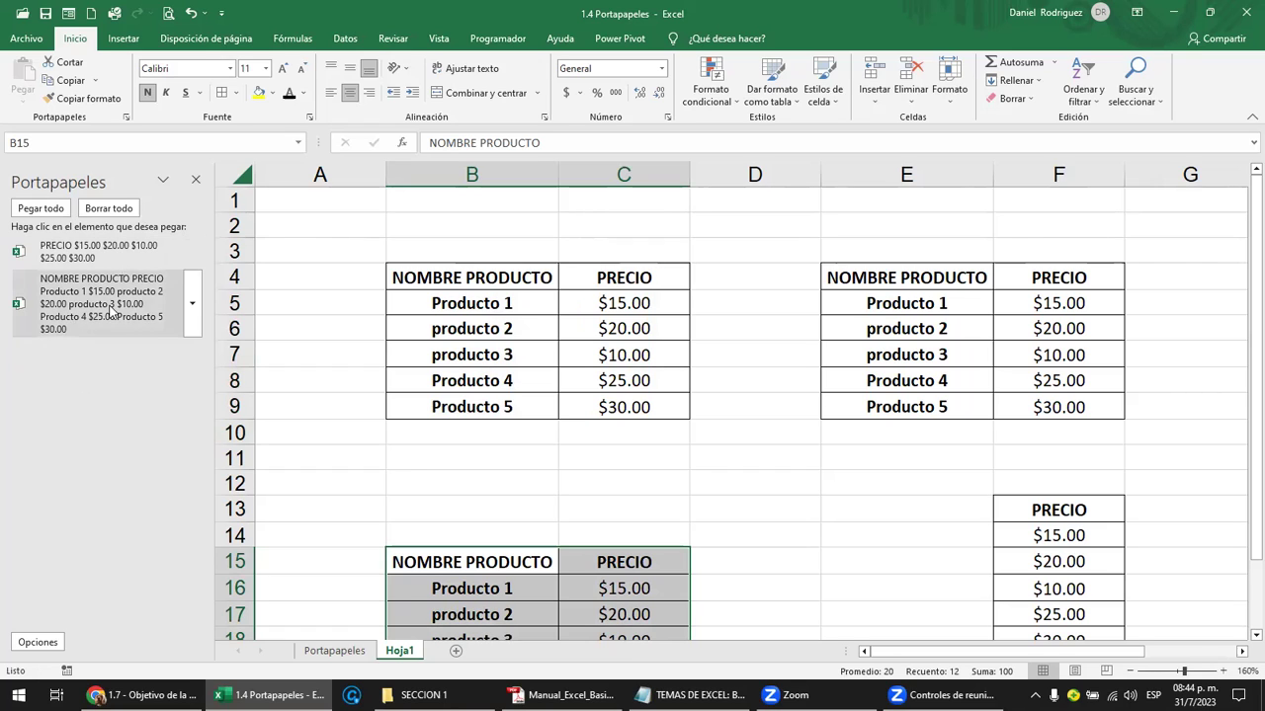
click(681, 452)
drag(875, 277, 1059, 428)
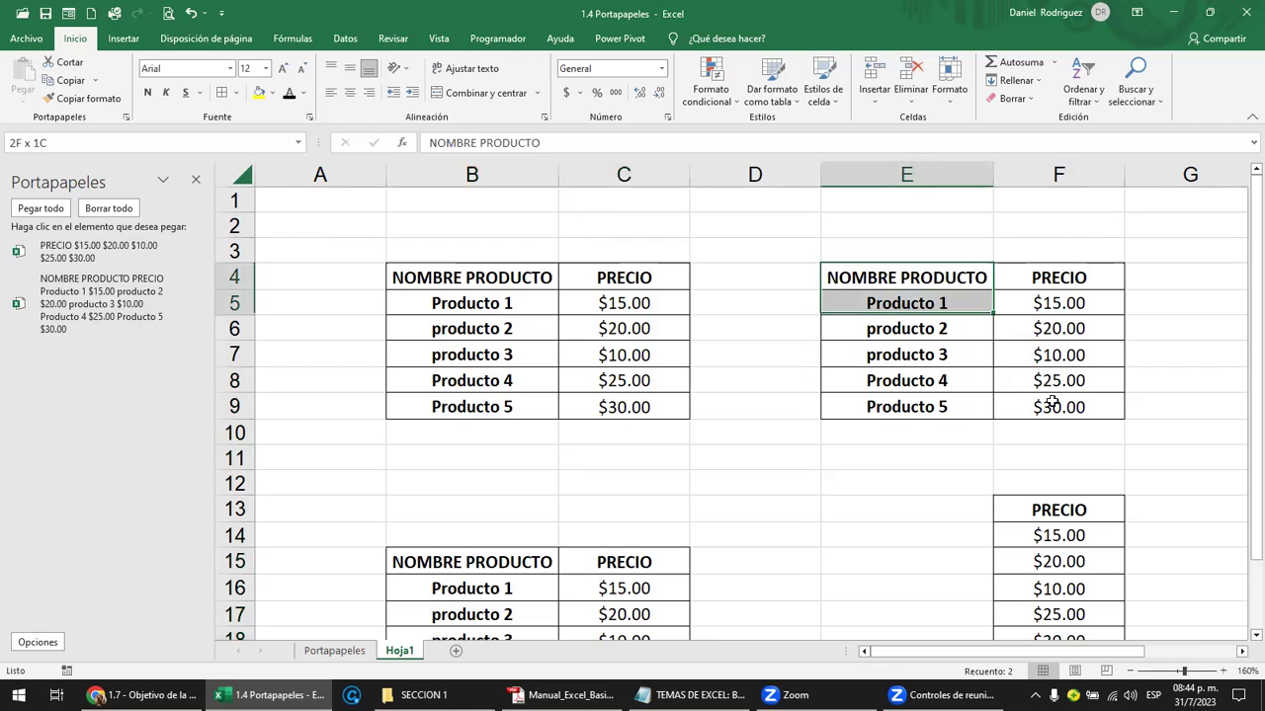
click(1012, 98)
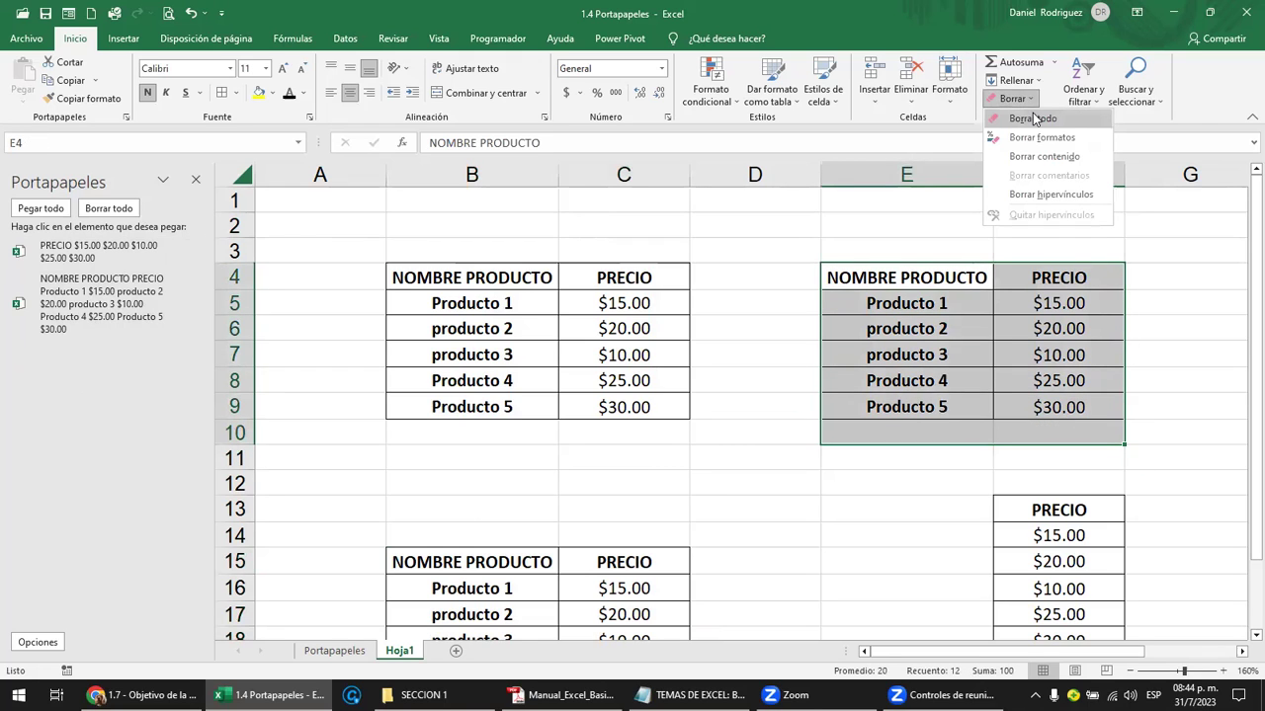
click(1035, 120)
Paste the stored PRECIO column at E4 and the stored product table at G4
click(859, 306)
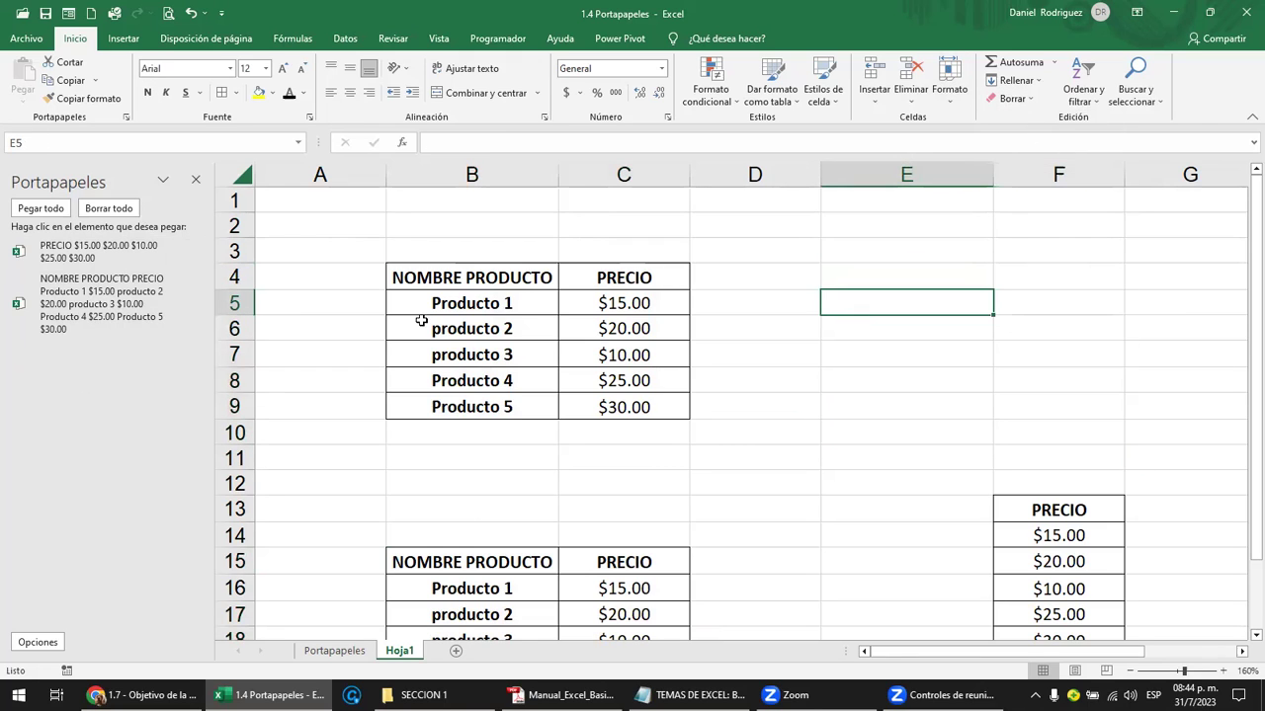
click(870, 275)
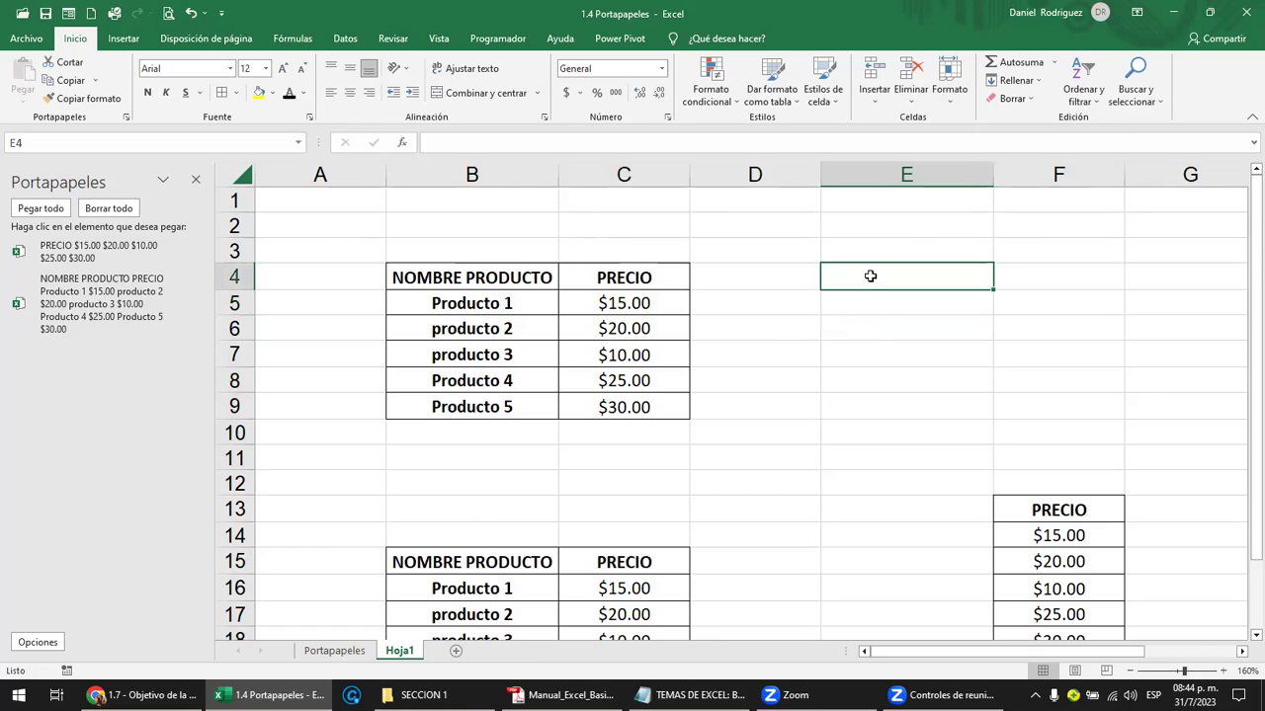
click(77, 254)
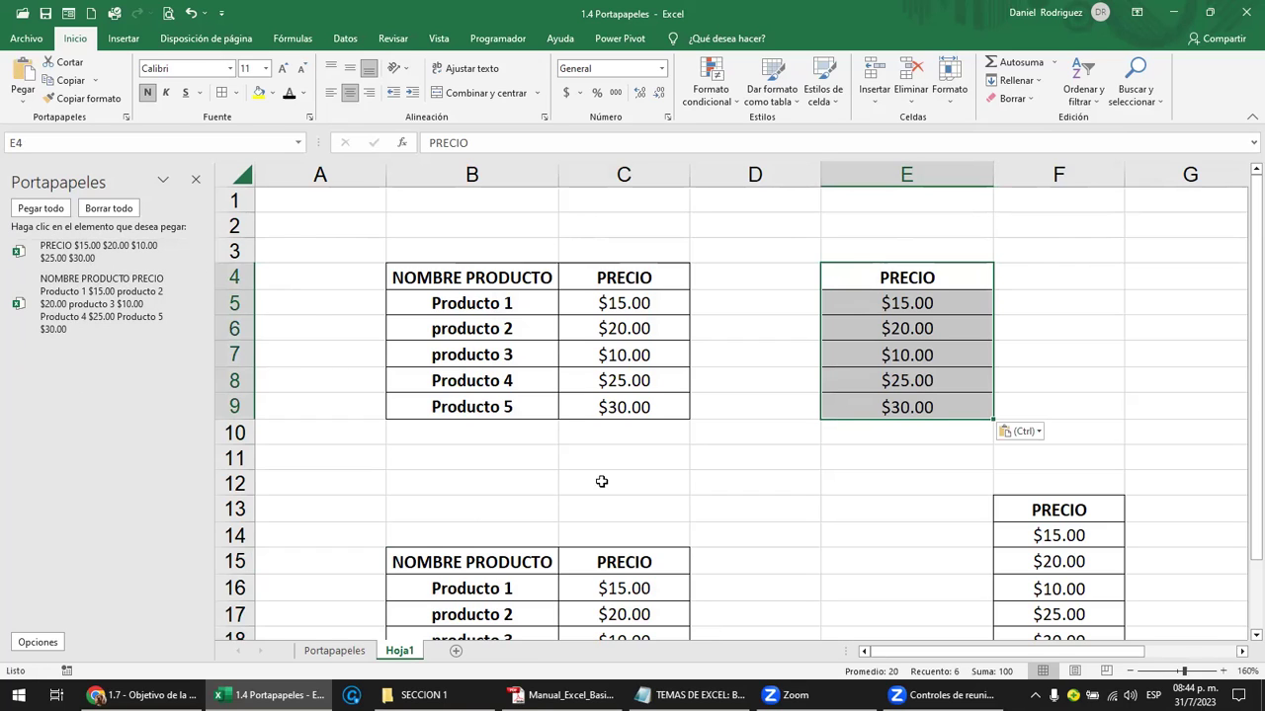
click(1175, 275)
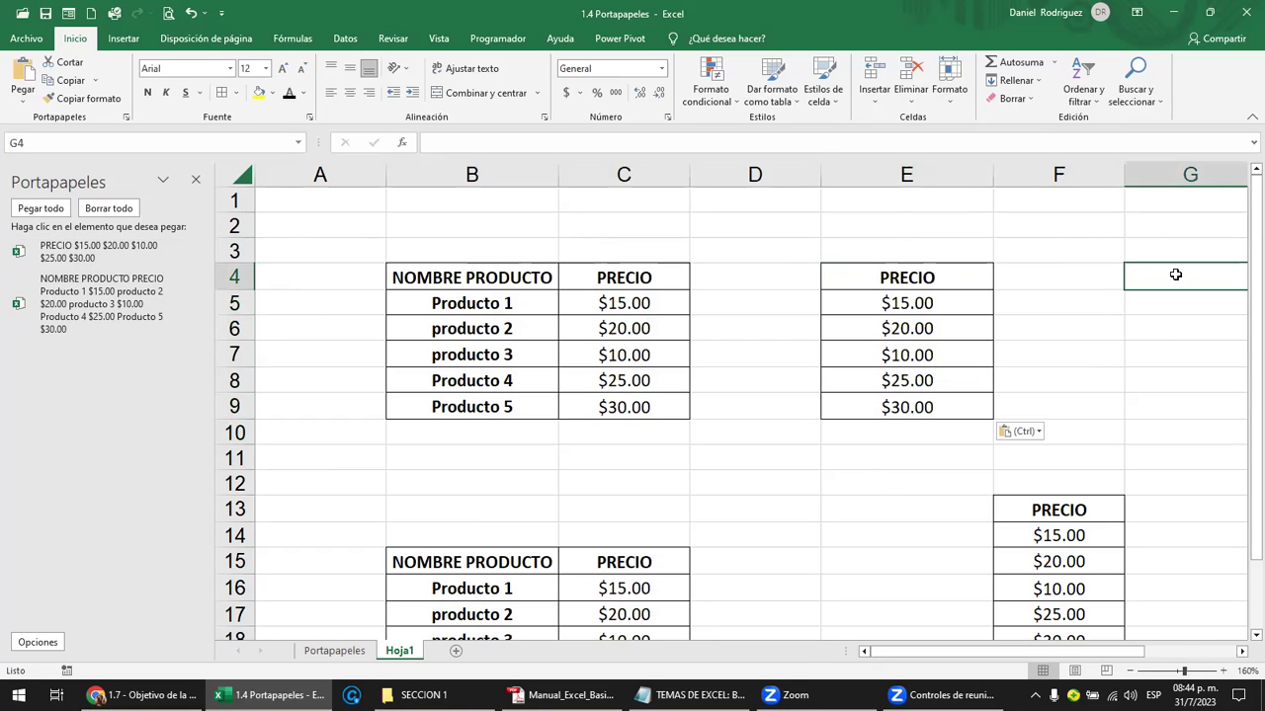
click(114, 308)
Clear everything in columns E through H with Borrar todo
click(694, 432)
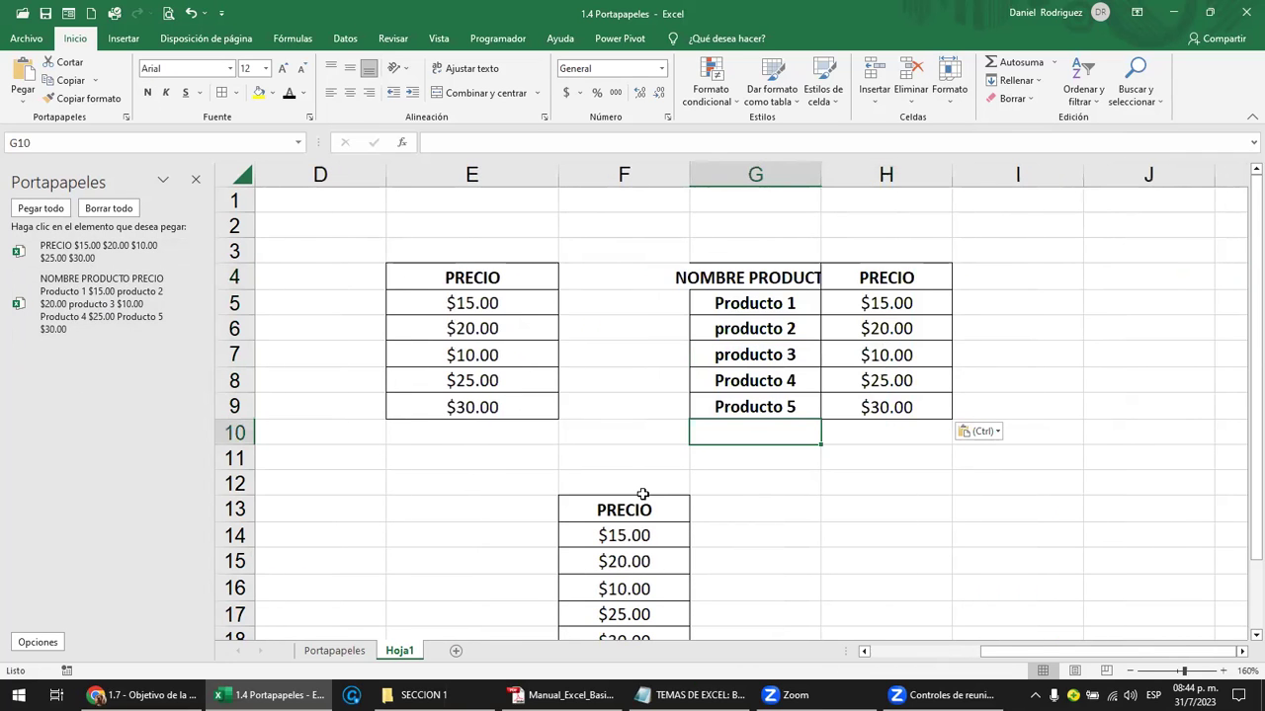
key(Left)
key(Left)
key(Left)
key(Left)
key(Left)
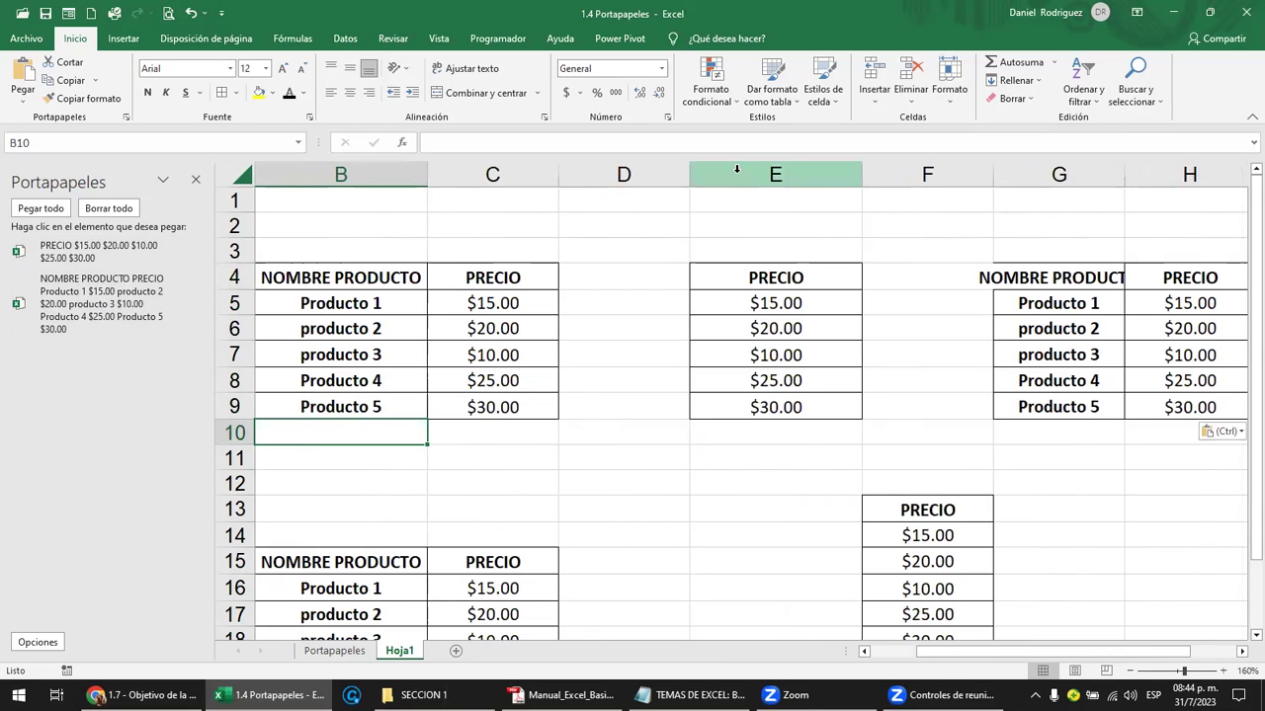
drag(736, 168, 1200, 247)
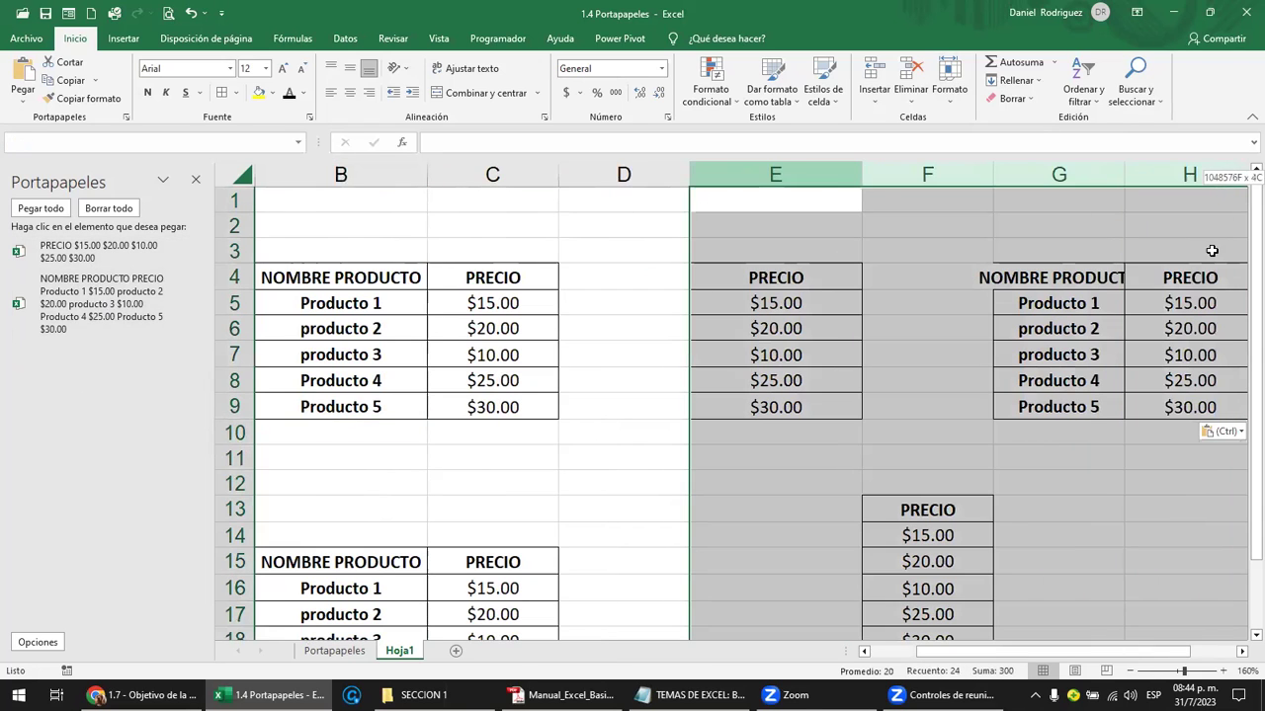
click(1032, 99)
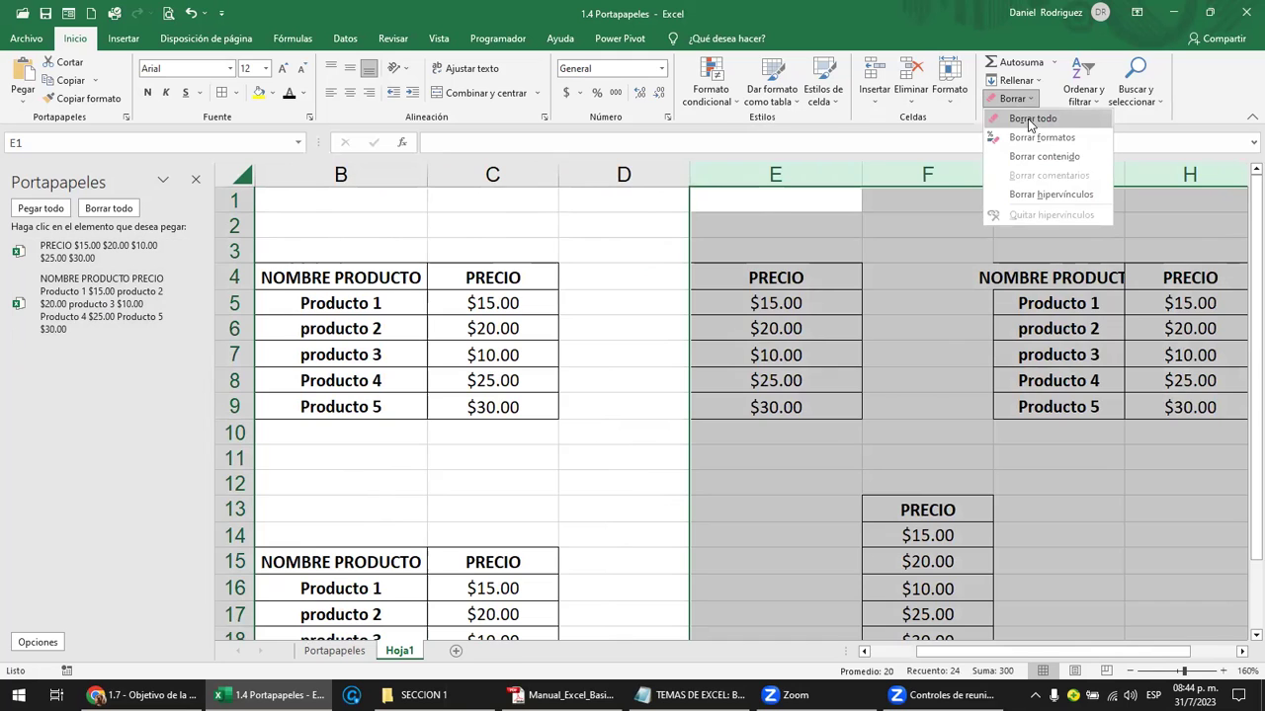
click(1028, 120)
click(382, 494)
Clear the lower table copy from B14:C20
key(Left)
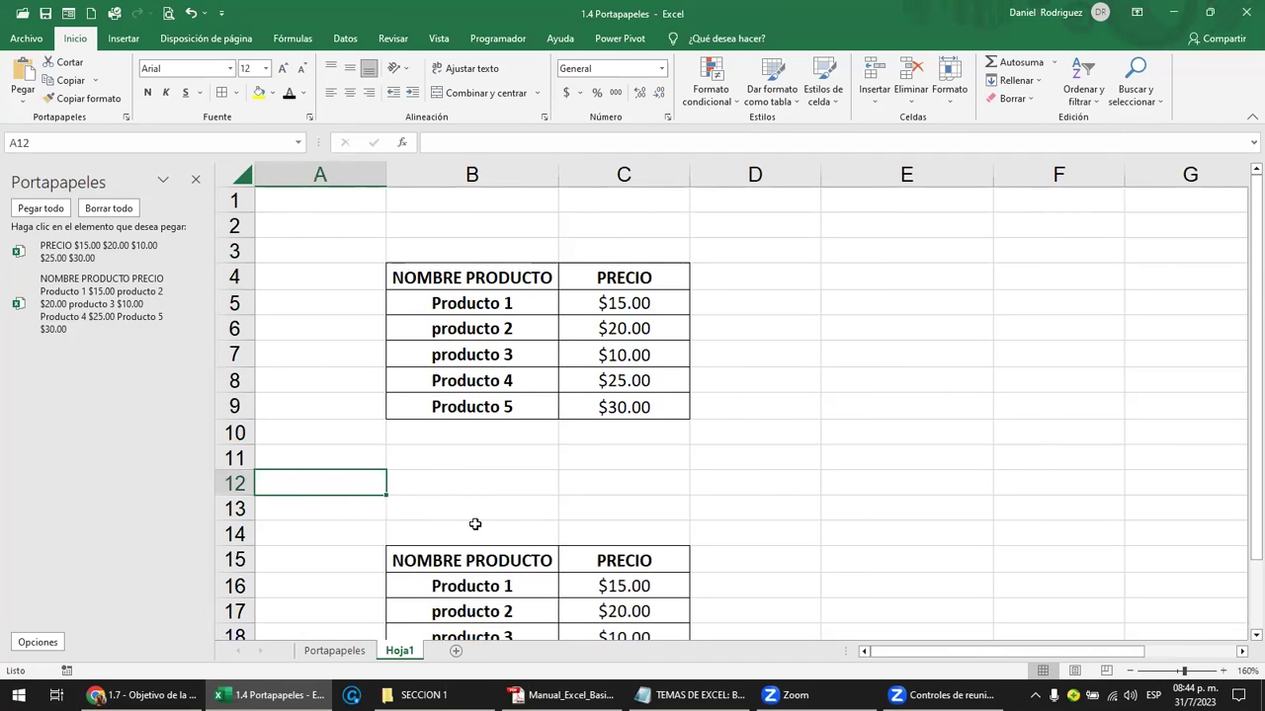
scroll(472, 525, down, 1)
drag(472, 457, 620, 616)
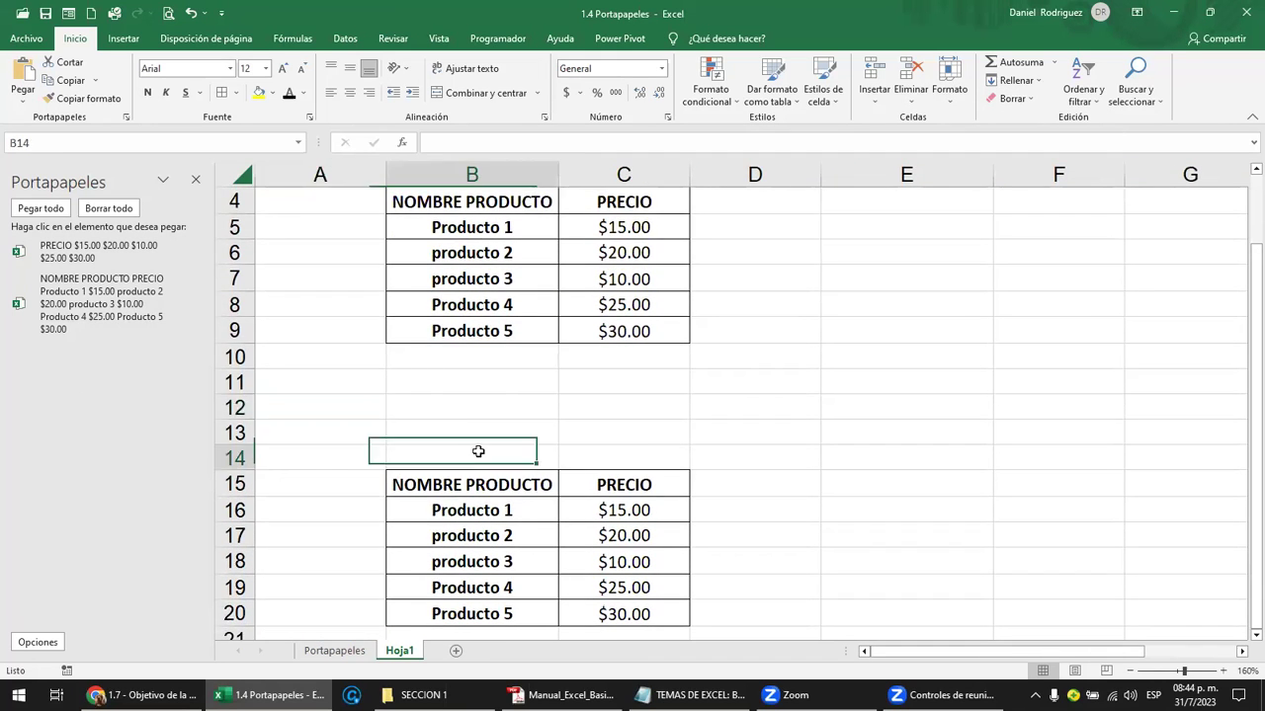
click(1009, 98)
click(1027, 120)
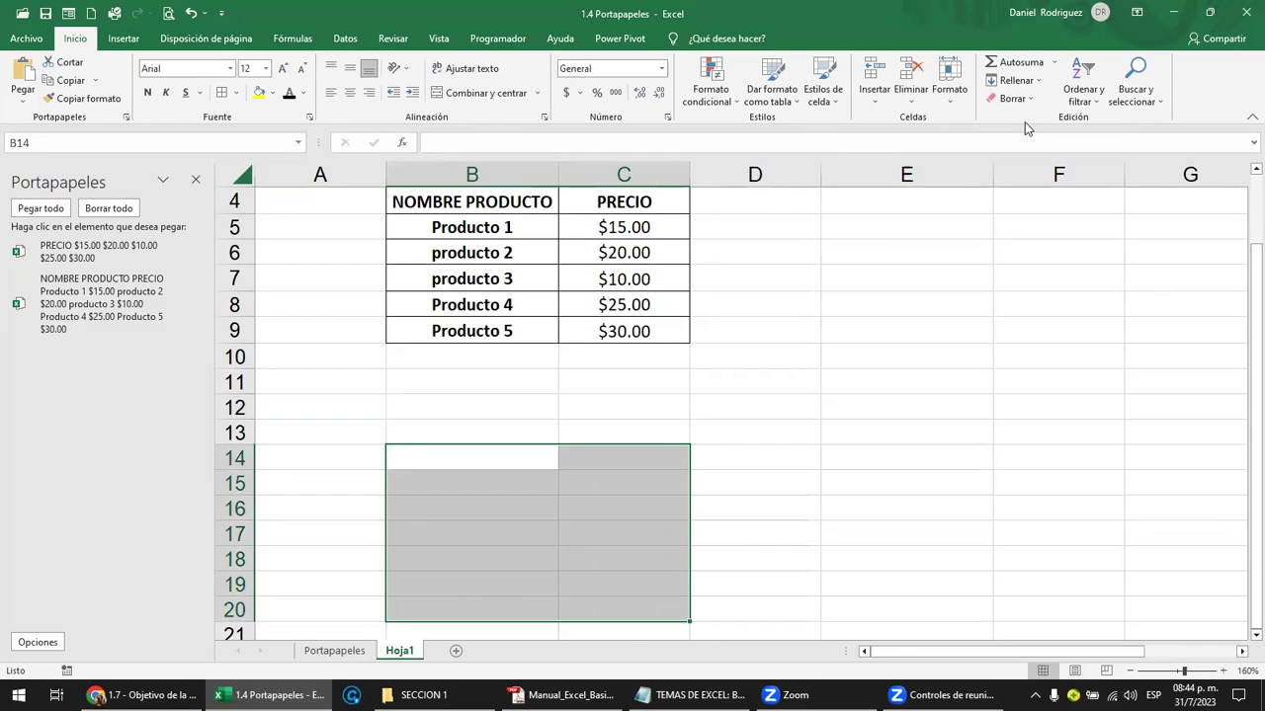
click(783, 428)
Delete the PRECIO clipboard item and empty the whole clipboard collection
click(914, 254)
scroll(855, 315, up, 1)
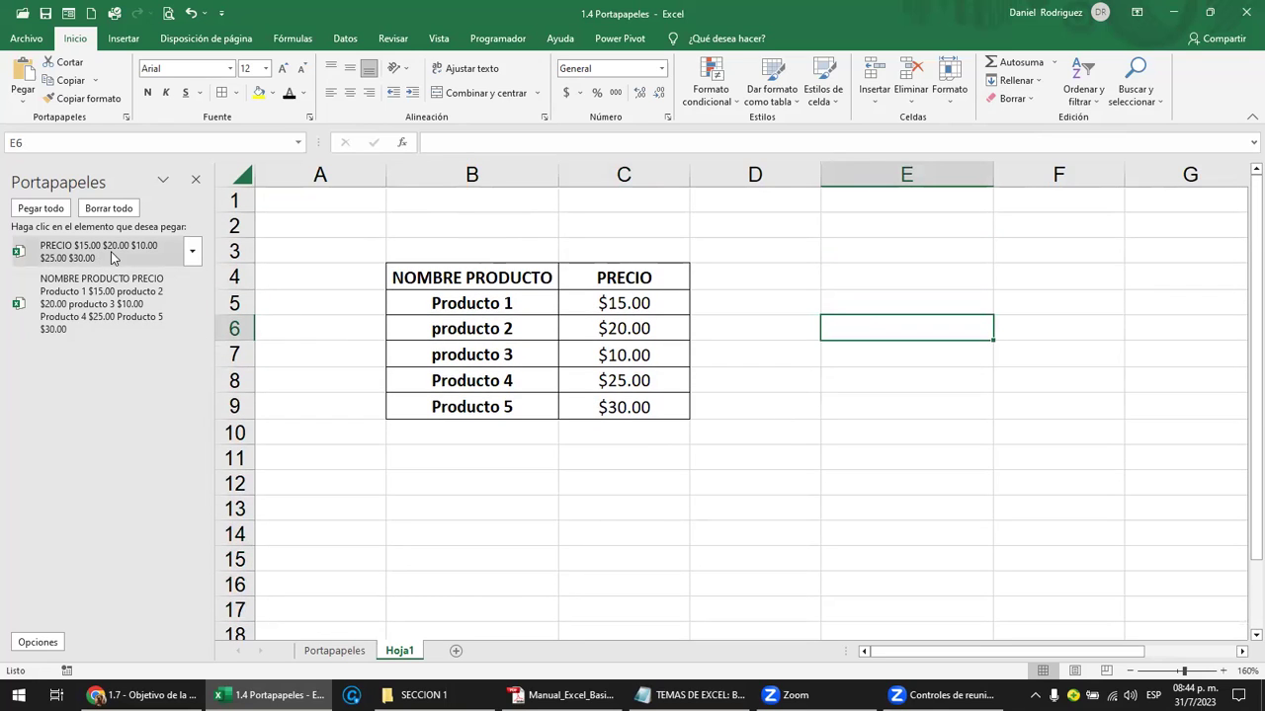
click(193, 253)
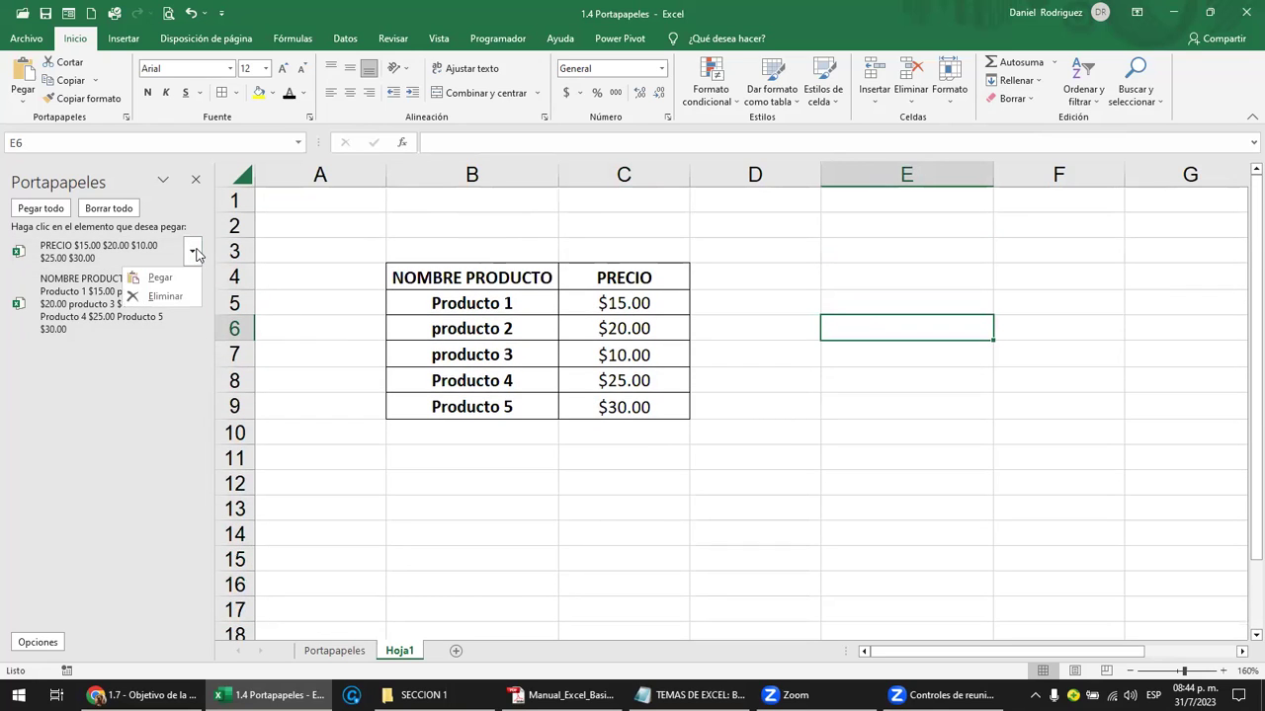
click(165, 296)
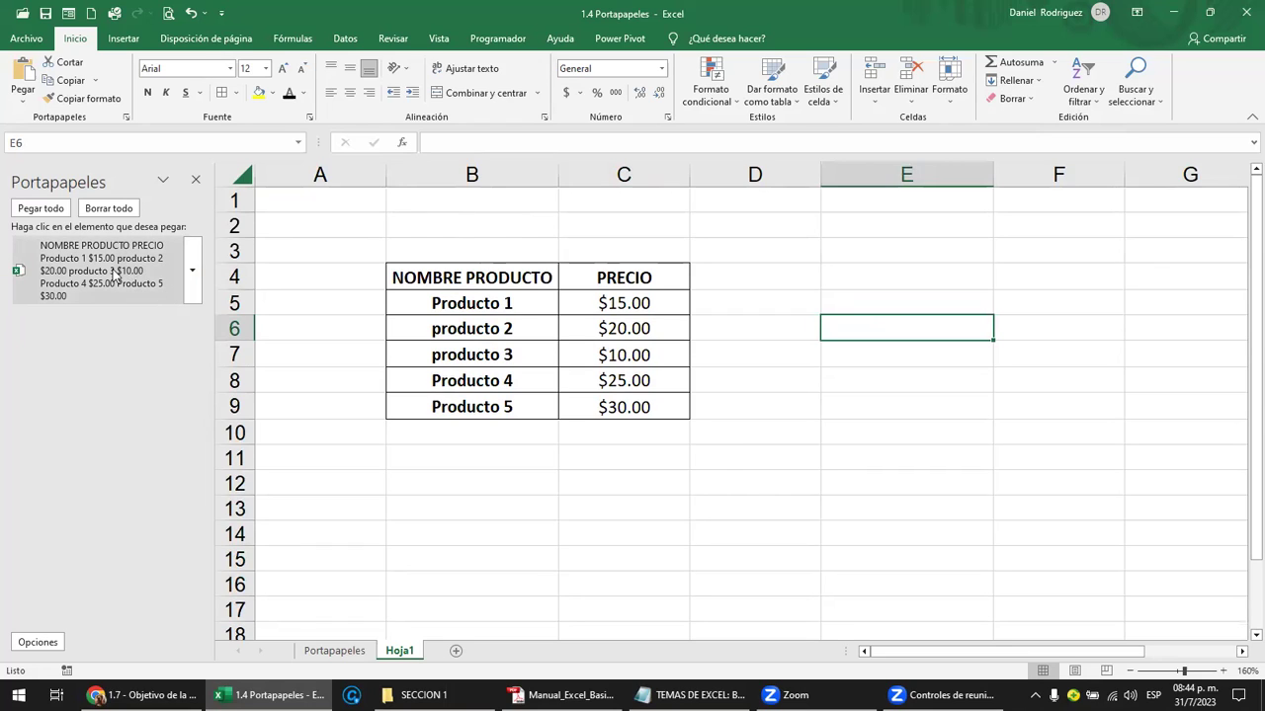
click(119, 210)
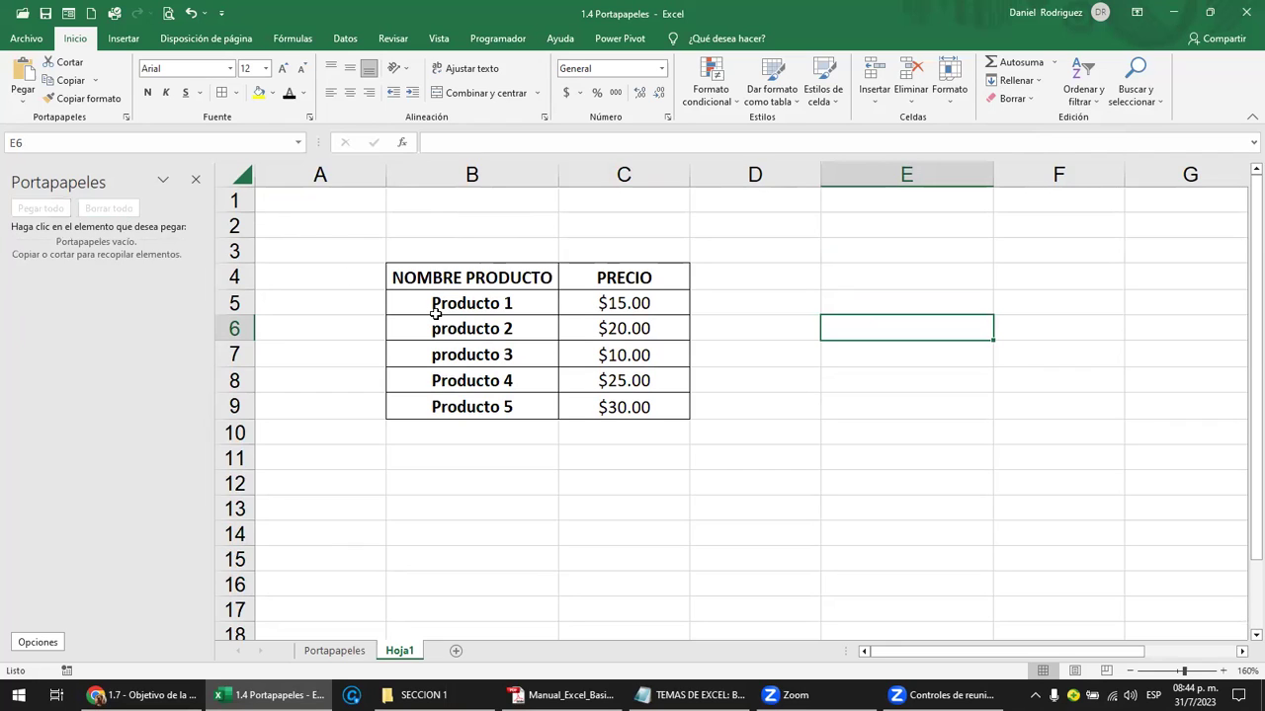
Copy the B4:C9 product table and paste it at E4
click(469, 281)
drag(549, 315, 613, 407)
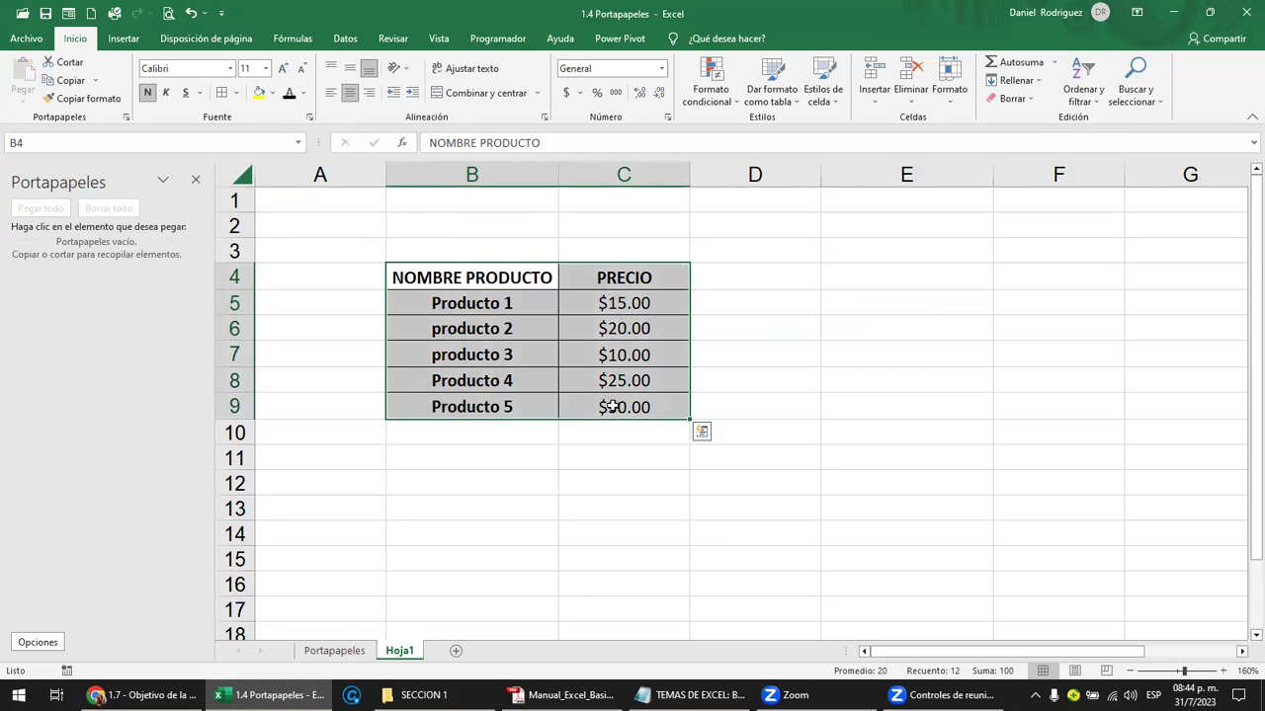
key(ctrl+c)
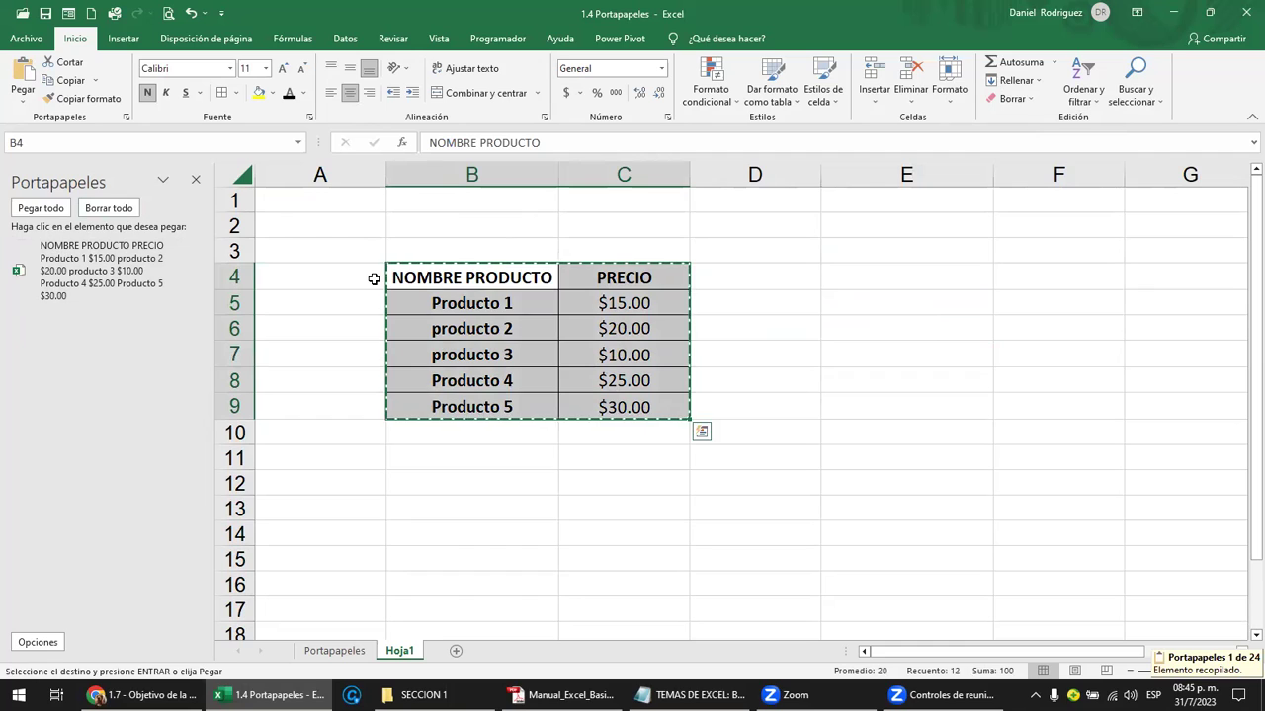
click(905, 273)
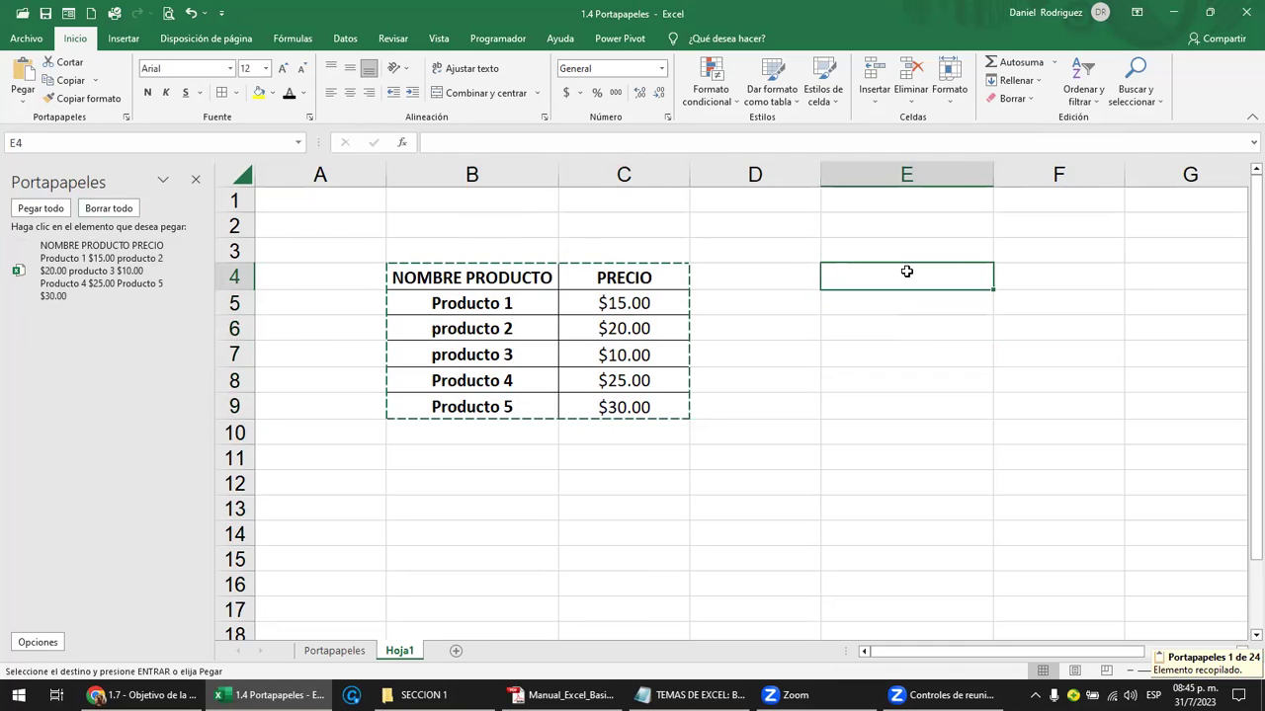
key(Return)
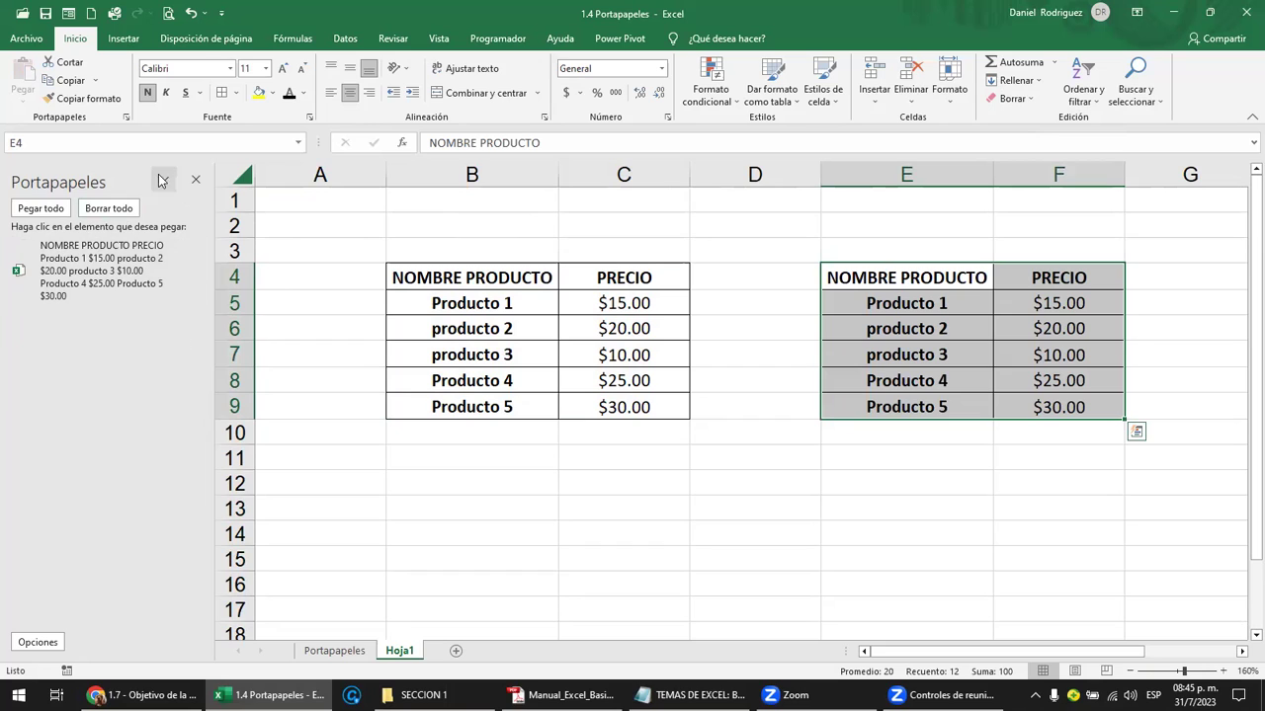
Toggle the clipboard's show-icon-on-taskbar option and check the hidden tray icons for it
click(35, 643)
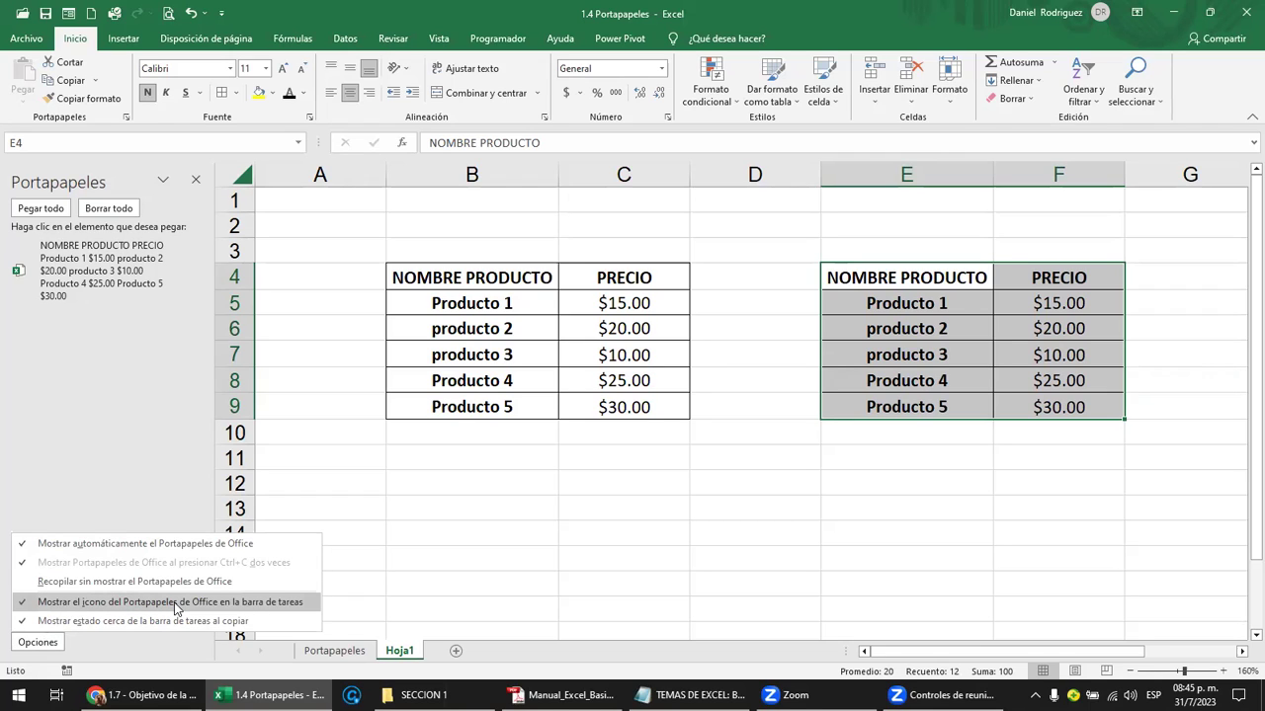
click(210, 602)
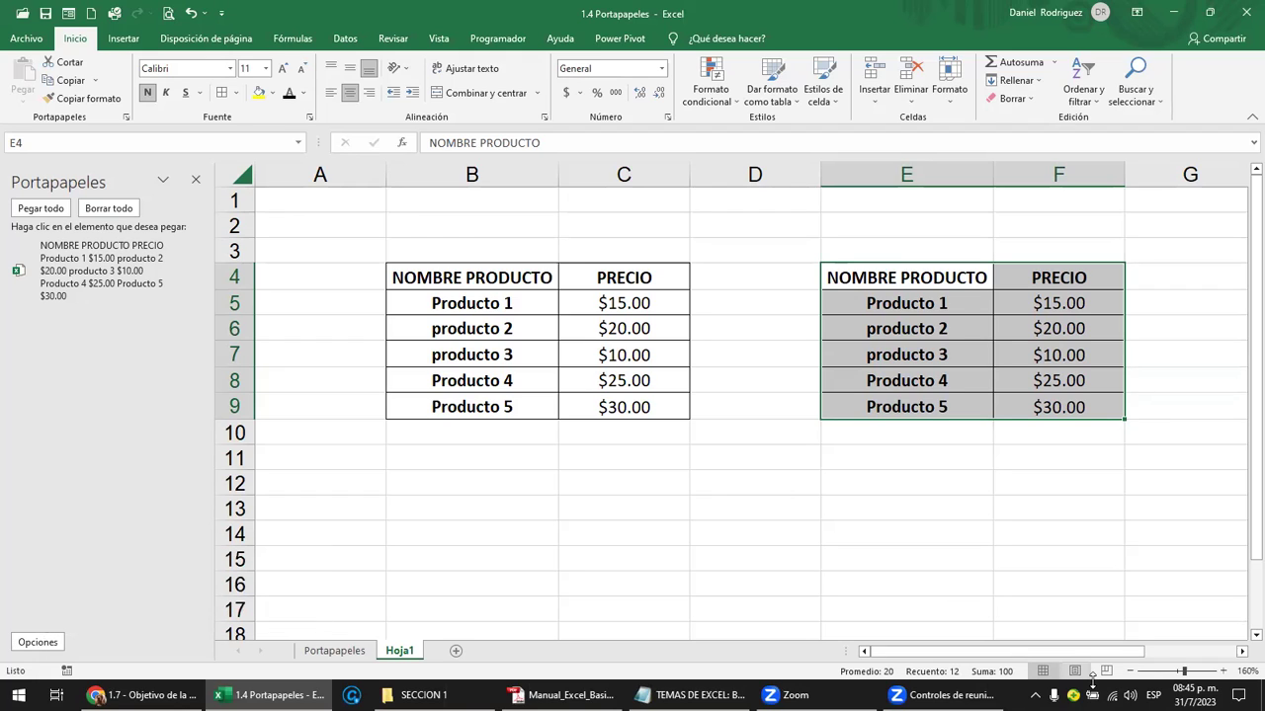
click(1035, 696)
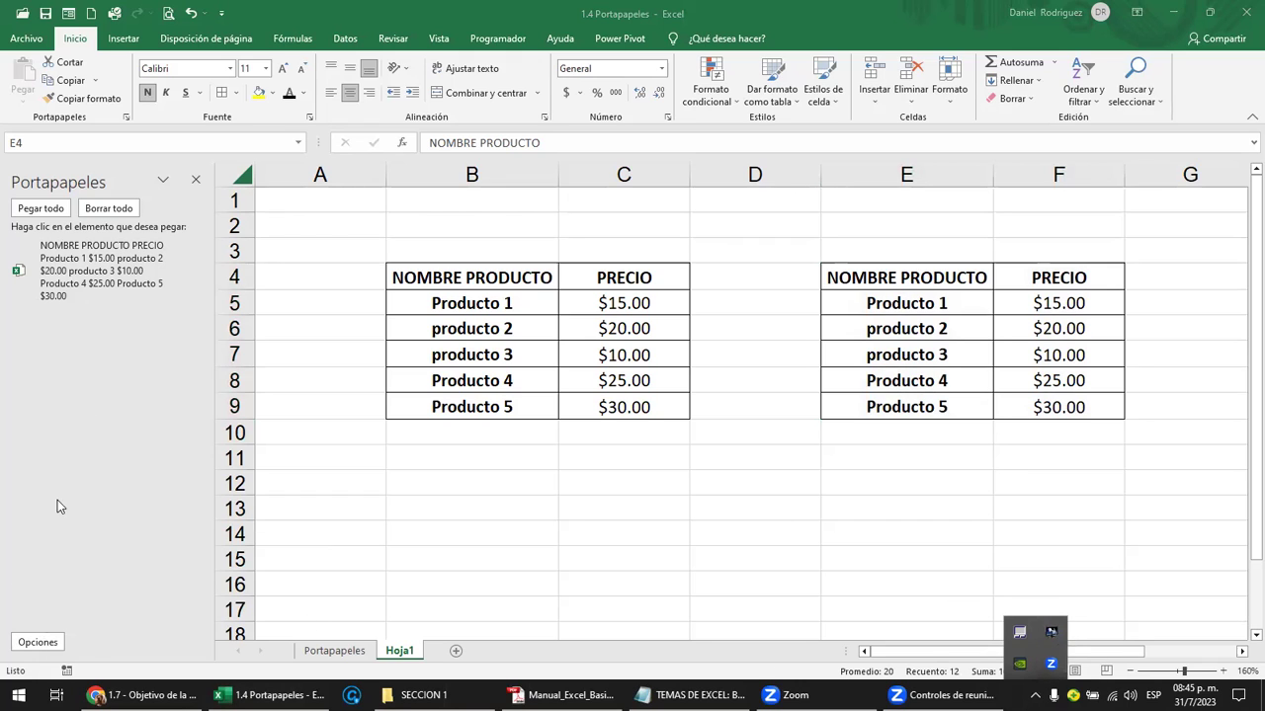
click(73, 650)
click(55, 649)
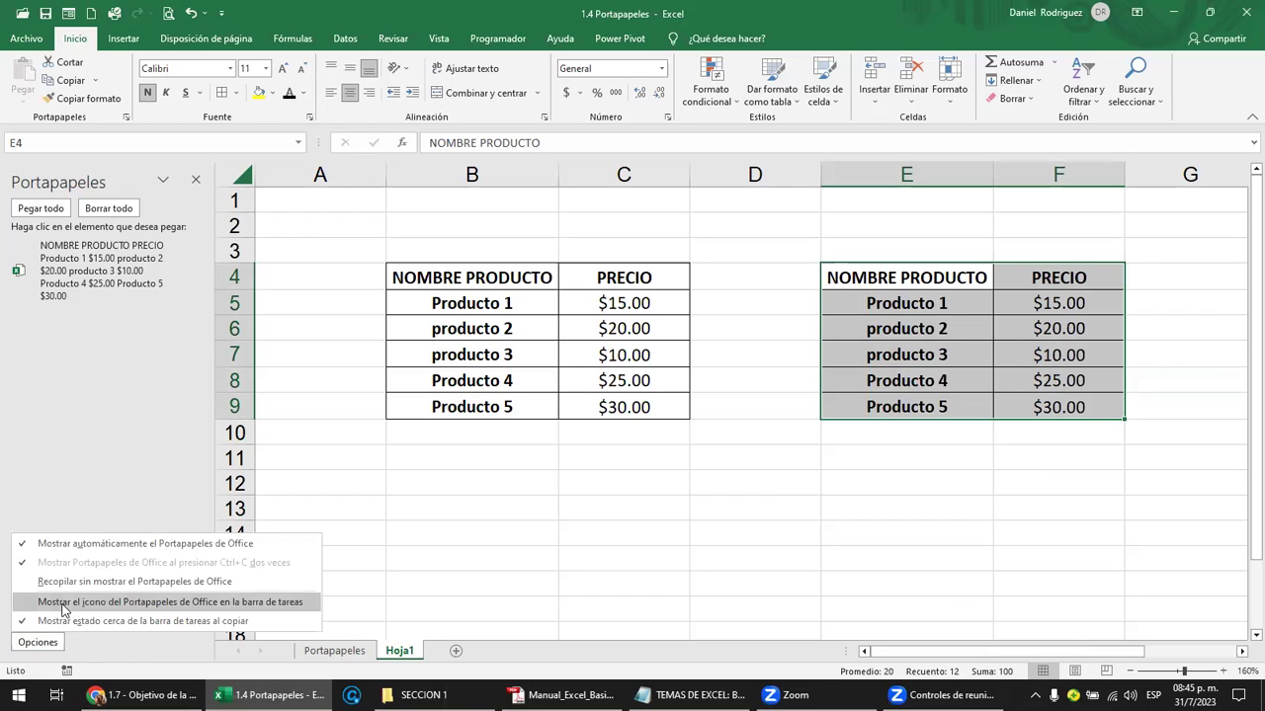
click(62, 605)
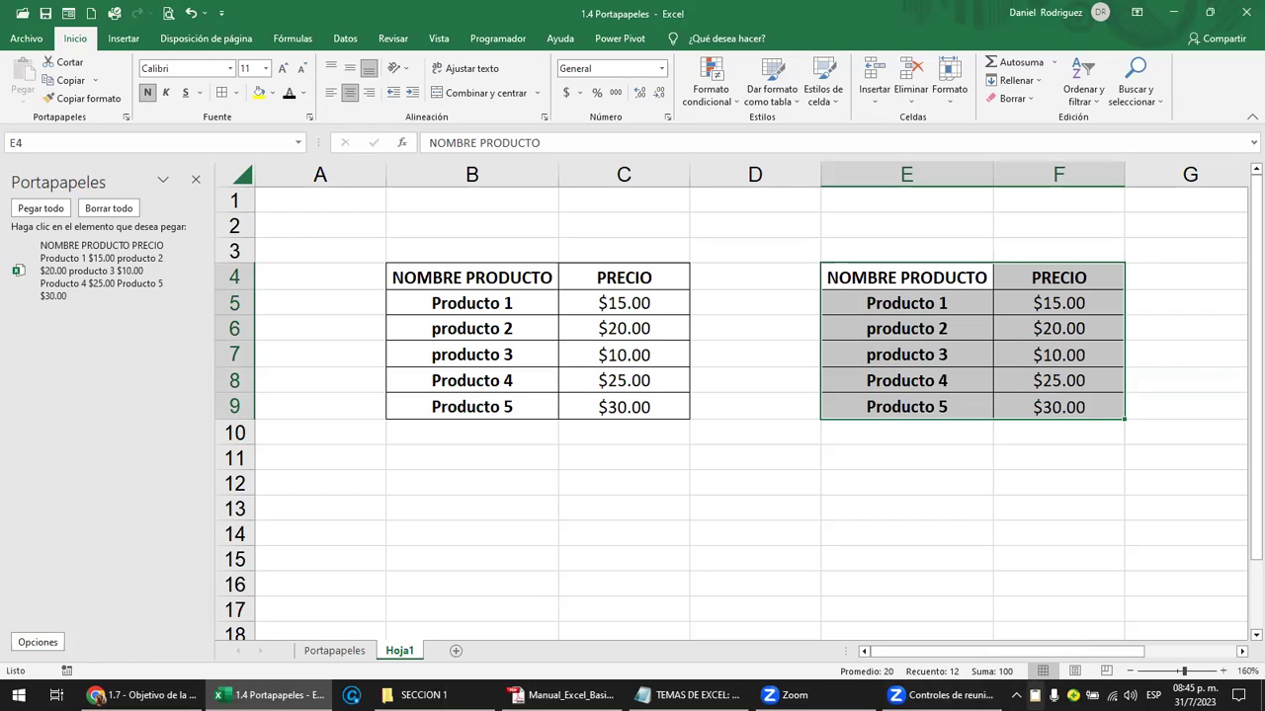
click(1034, 694)
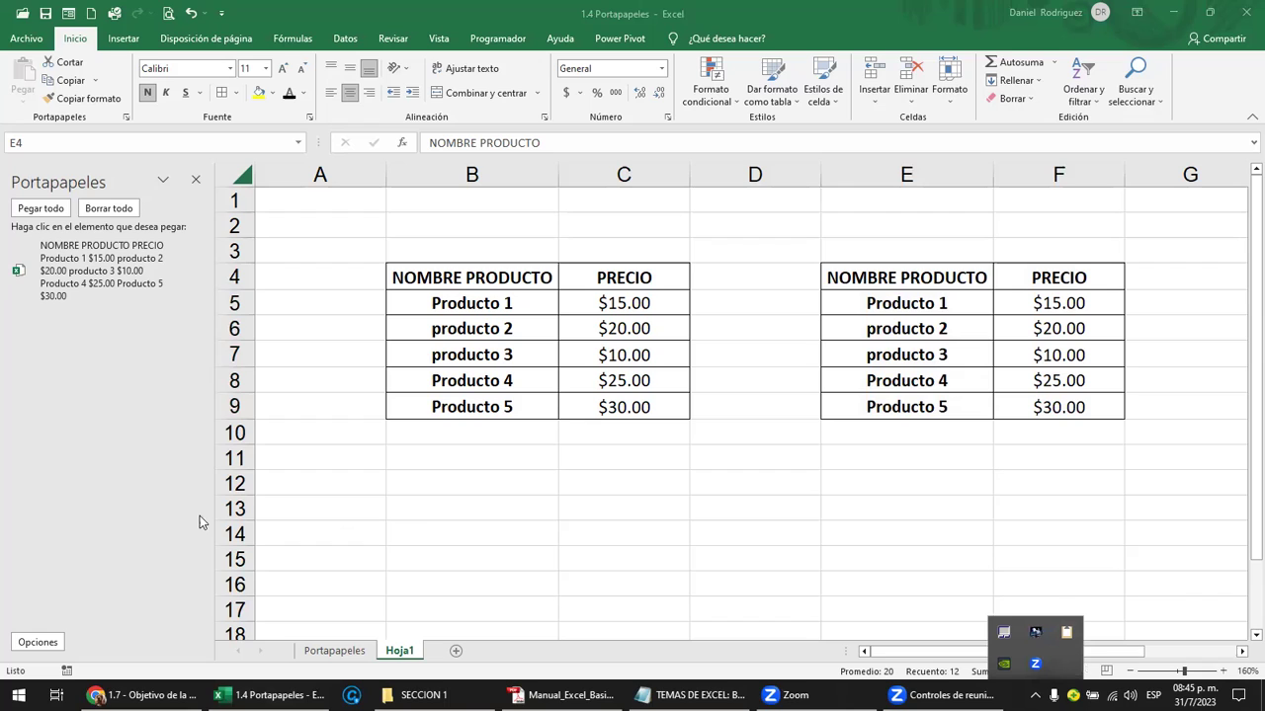
click(49, 643)
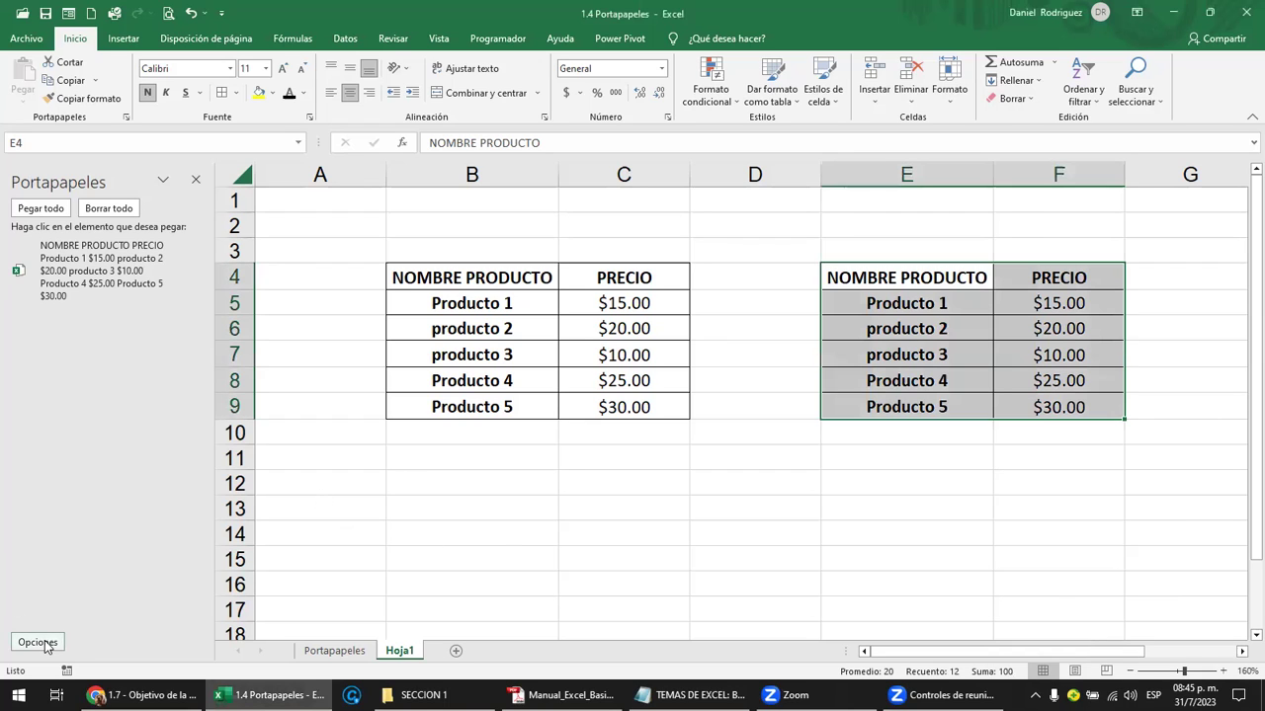
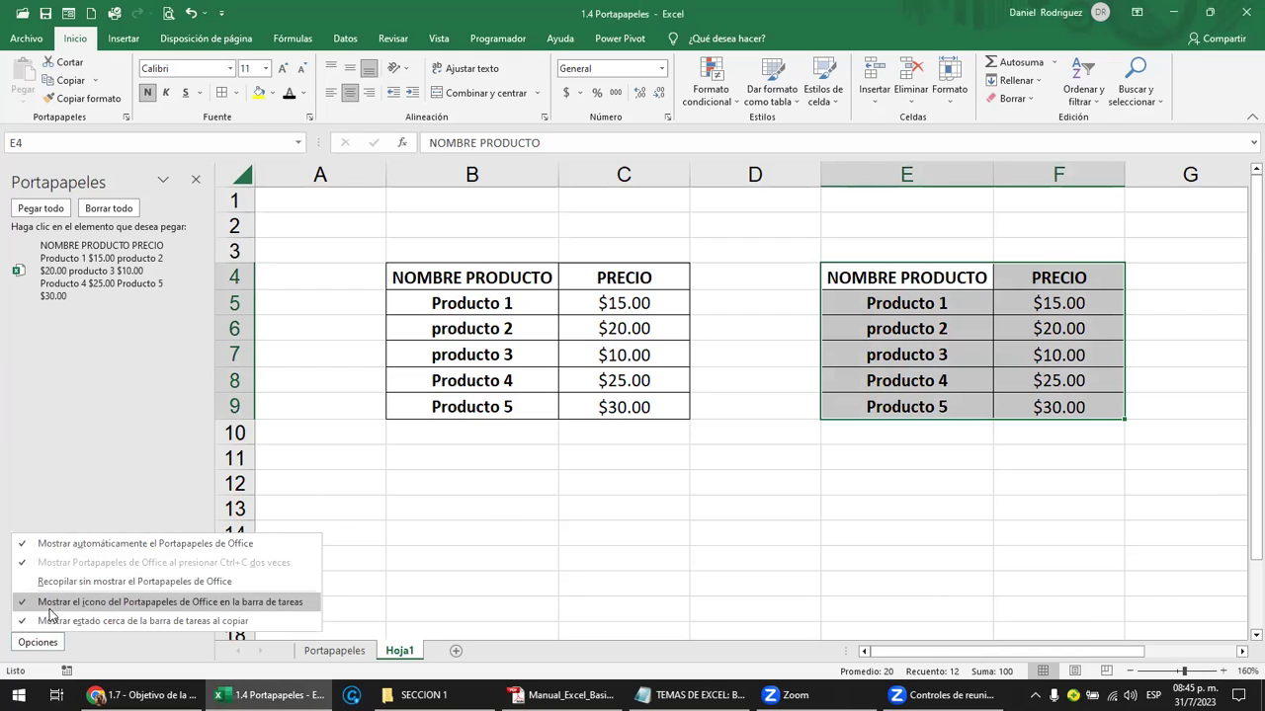
Turn off automatic Clipboard display and show it only when Ctrl+C is pressed twice
click(111, 546)
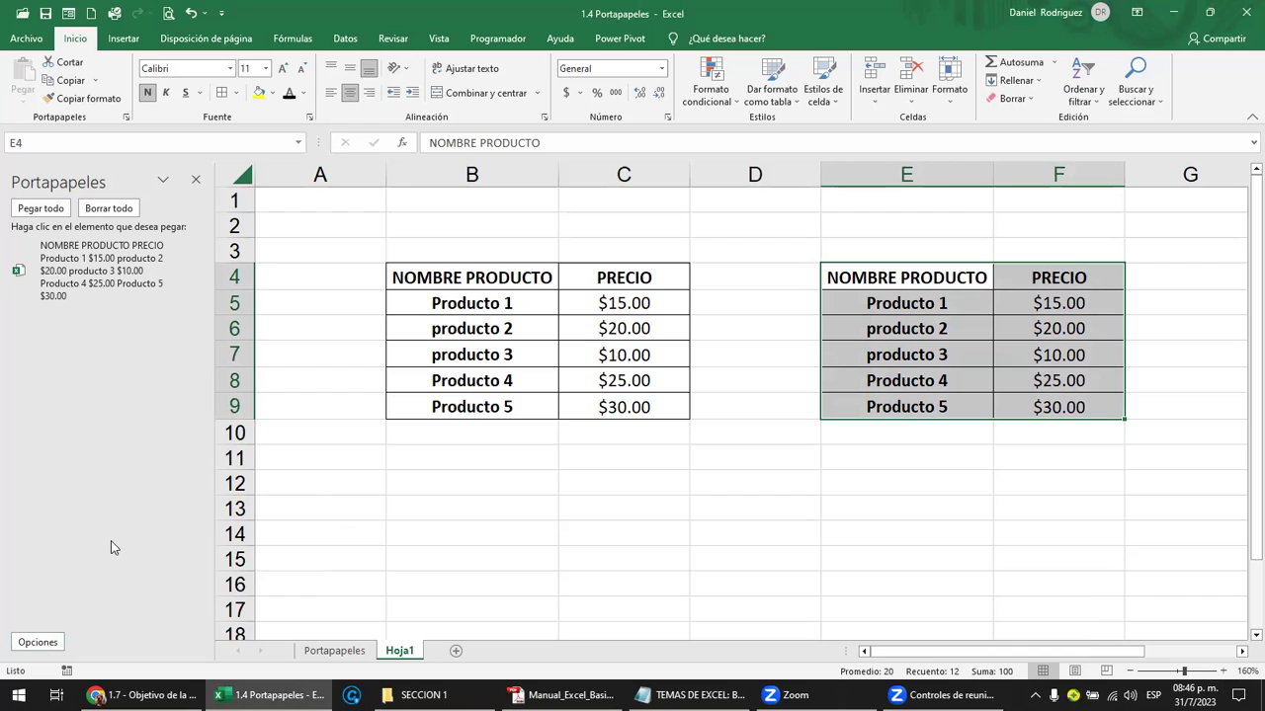
click(380, 510)
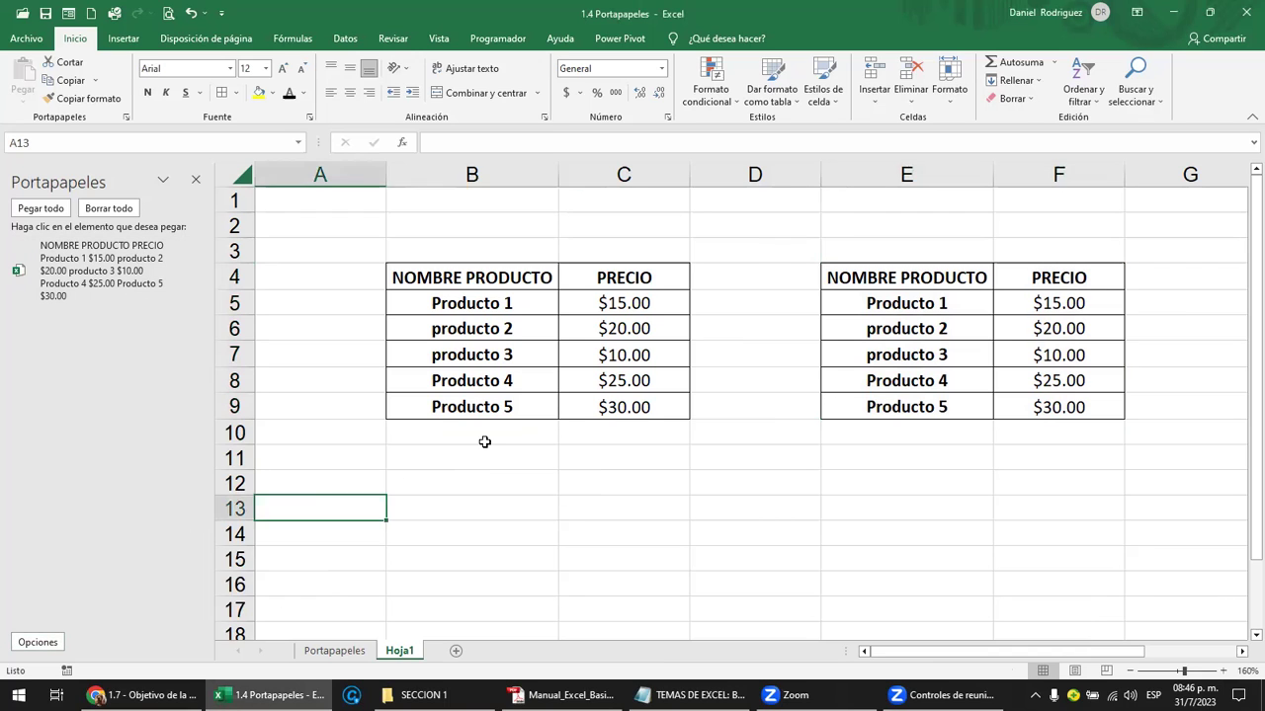
click(484, 441)
click(35, 642)
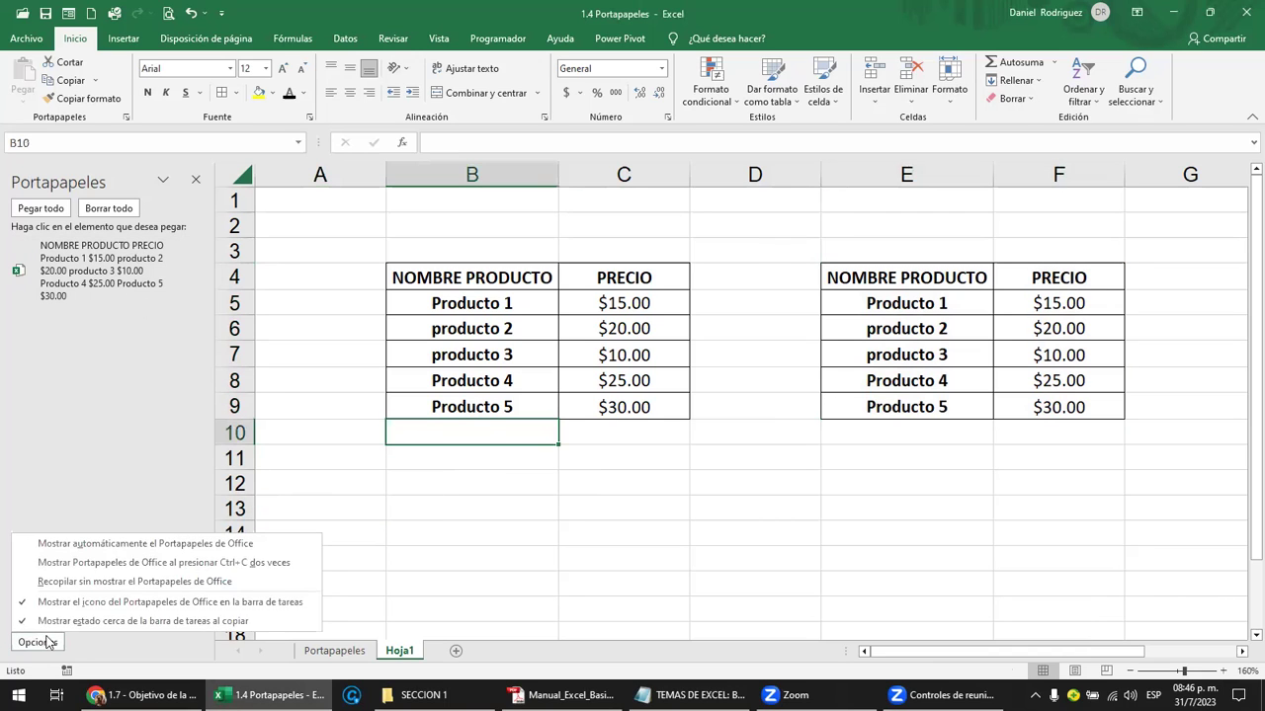
click(99, 563)
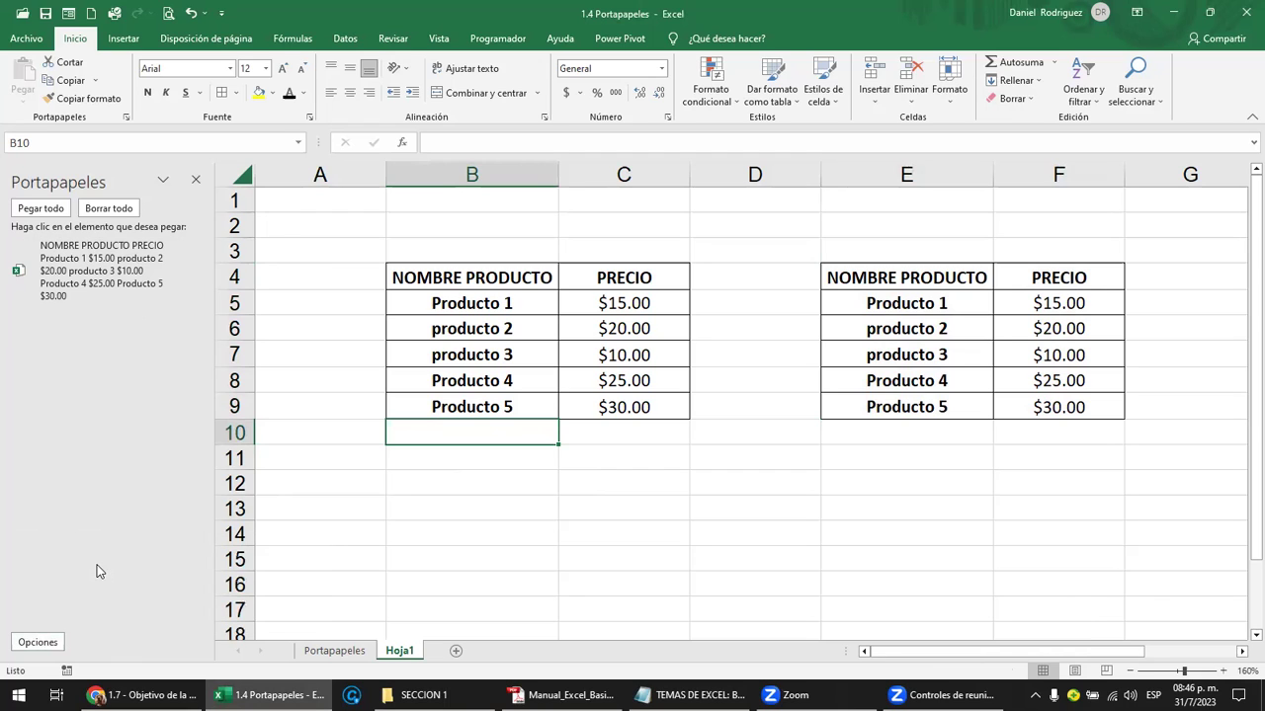
Dismiss the Clipboard options menu and close the Clipboard pane
click(51, 647)
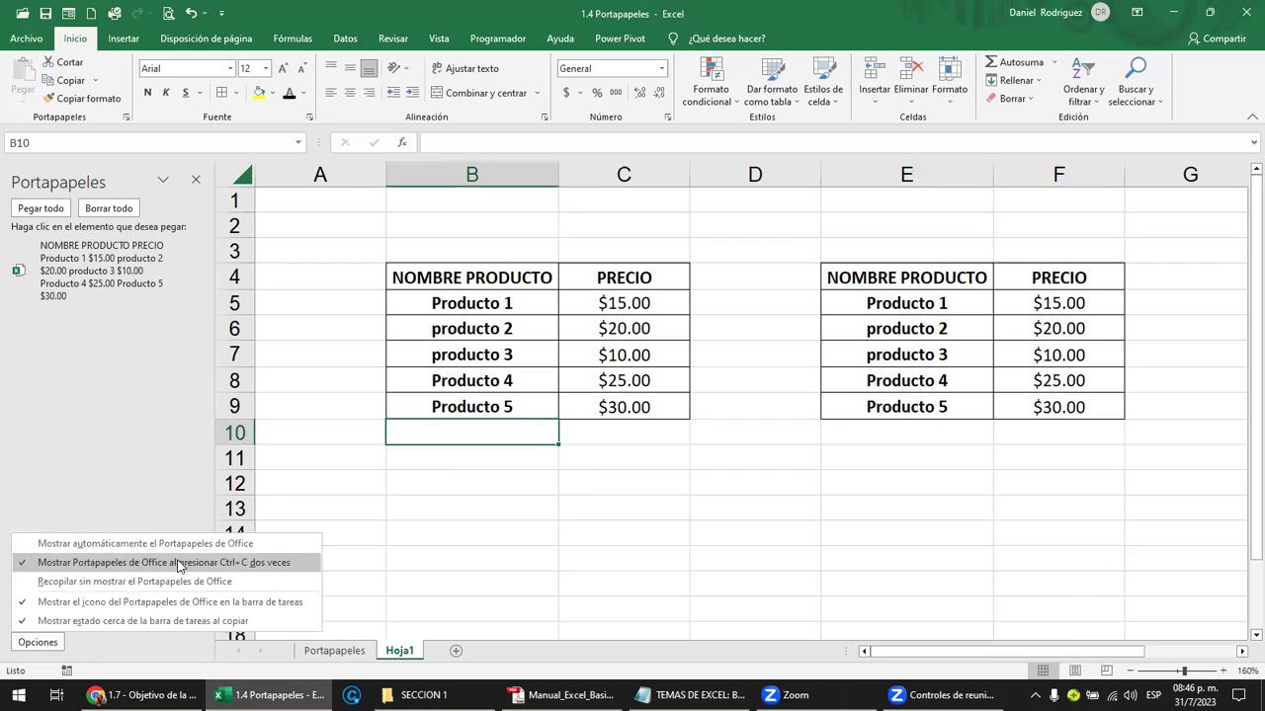
click(339, 550)
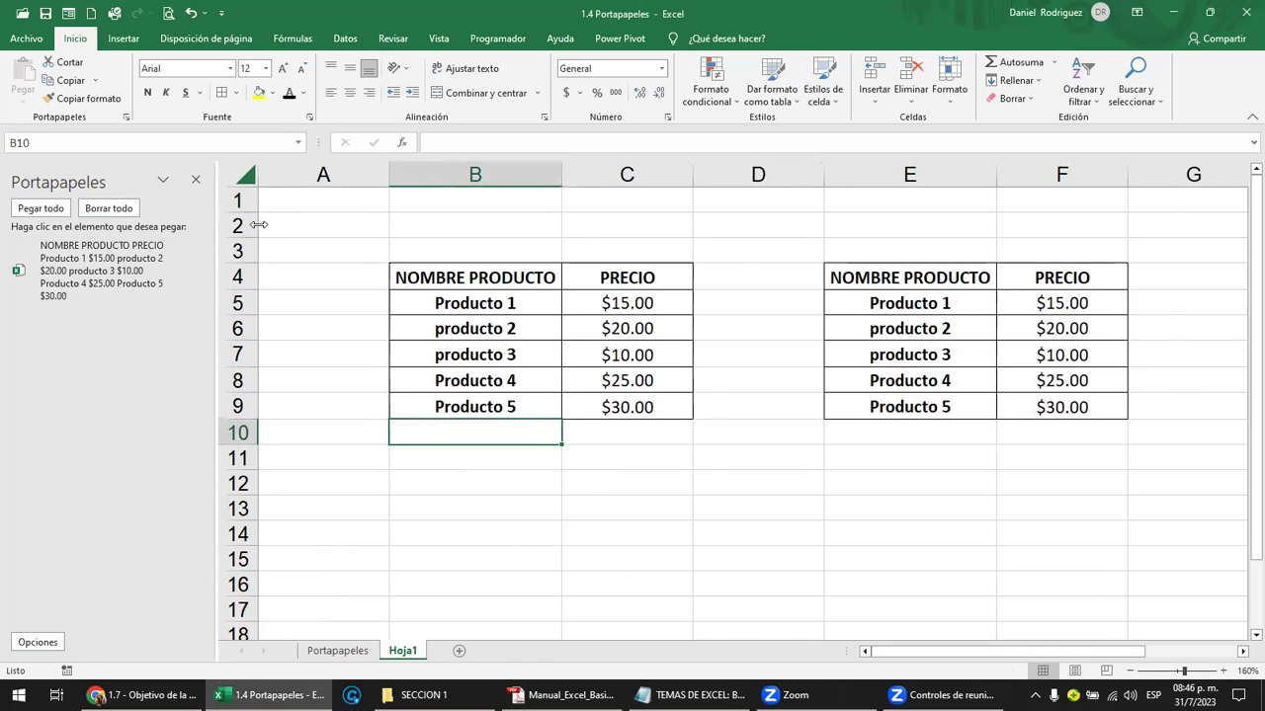
drag(120, 214, 158, 250)
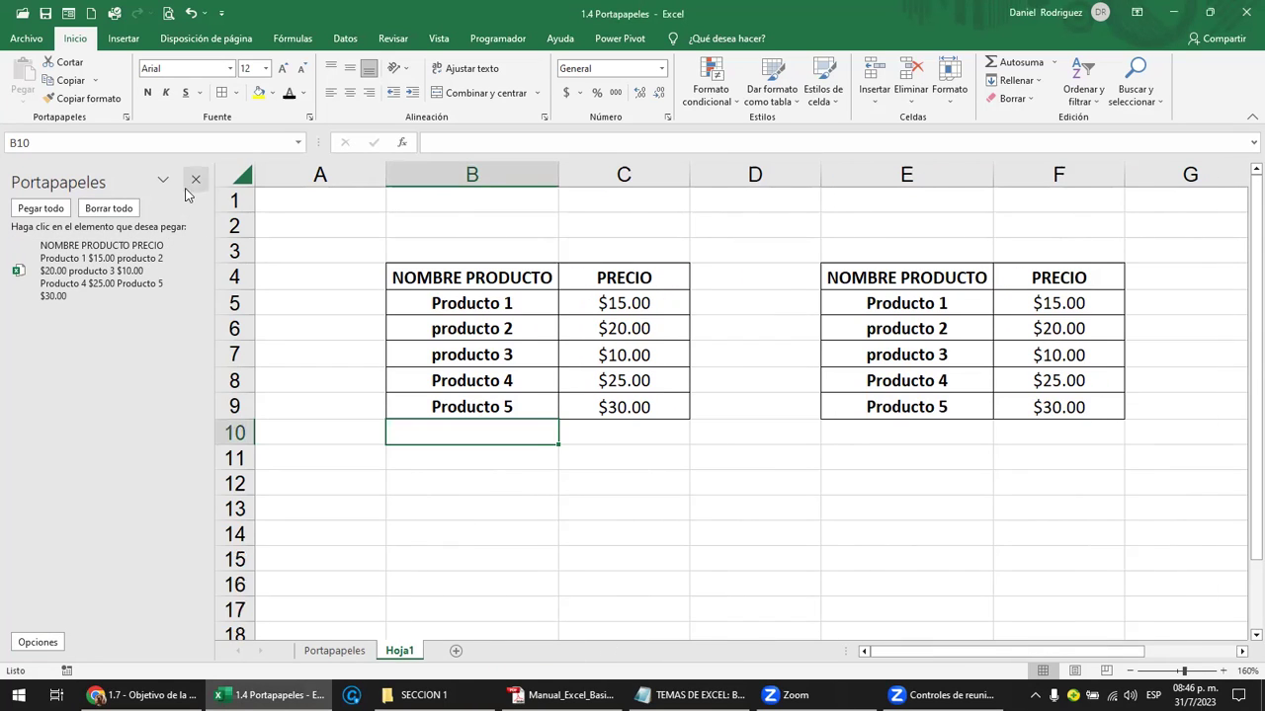
click(196, 180)
Copy the original table B4:C9 and close the Clipboard pane that appears
click(364, 462)
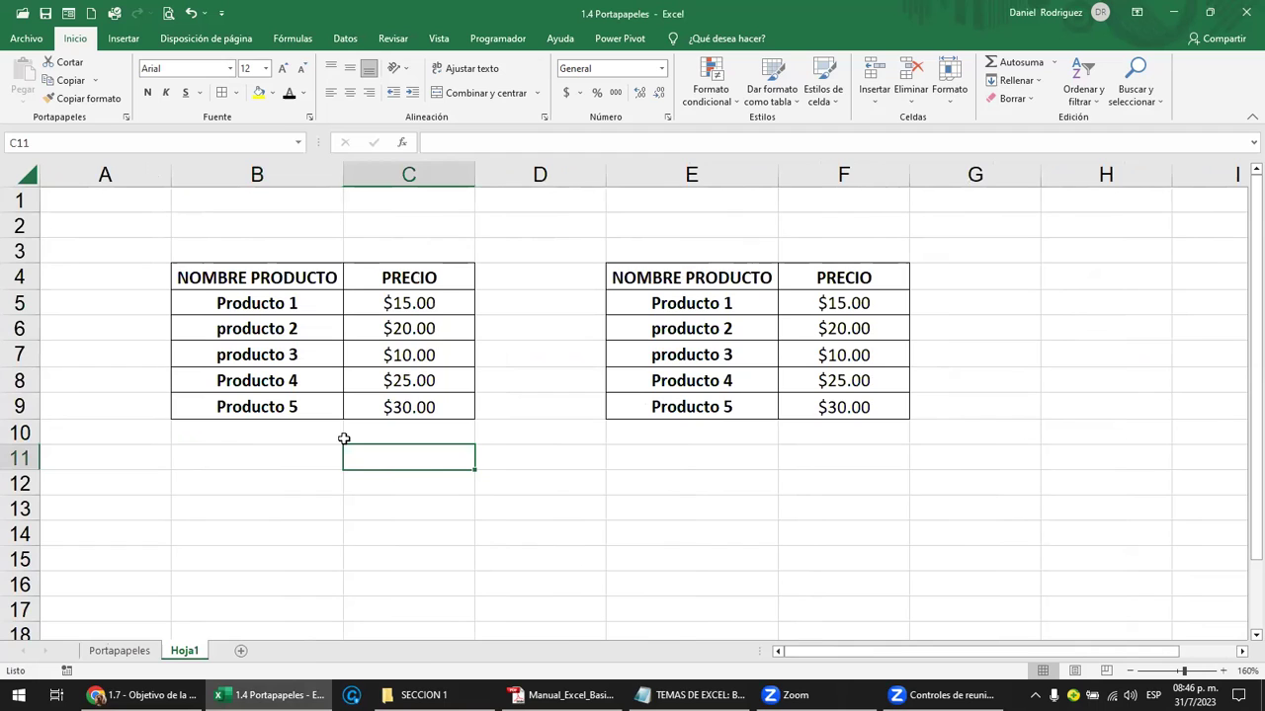
drag(239, 281, 423, 407)
key(ctrl+c)
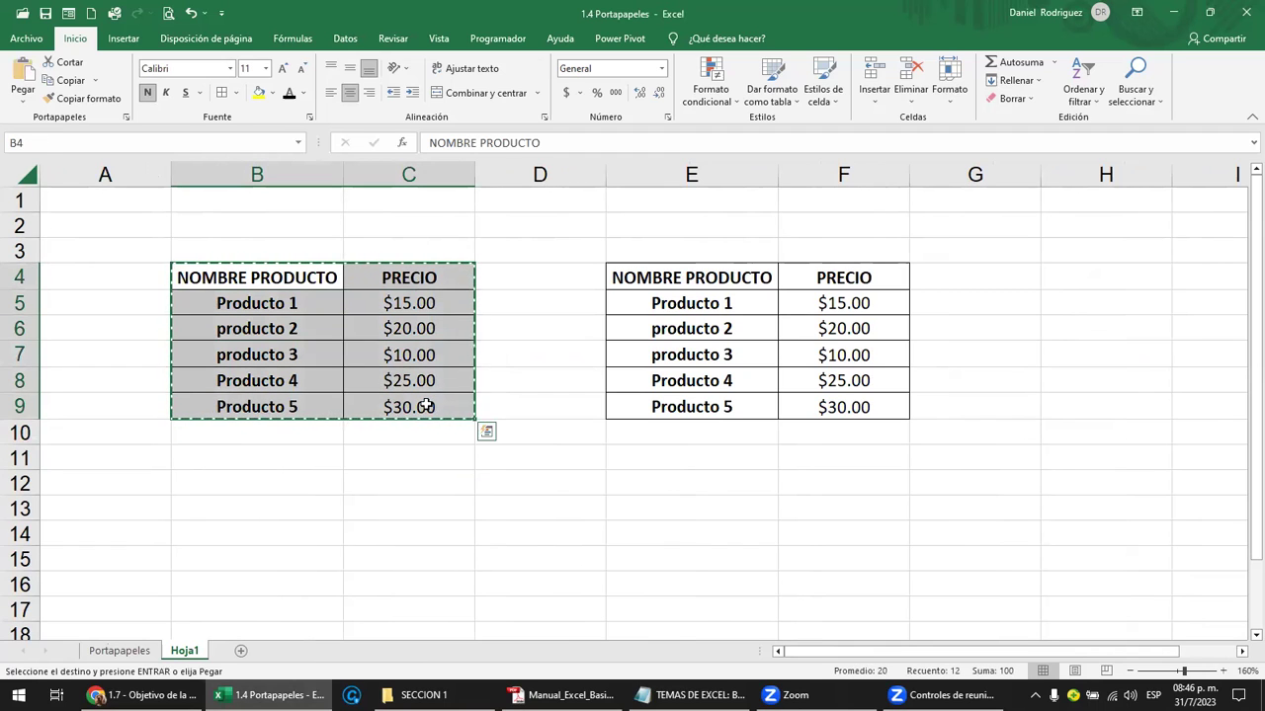
key(ctrl+c)
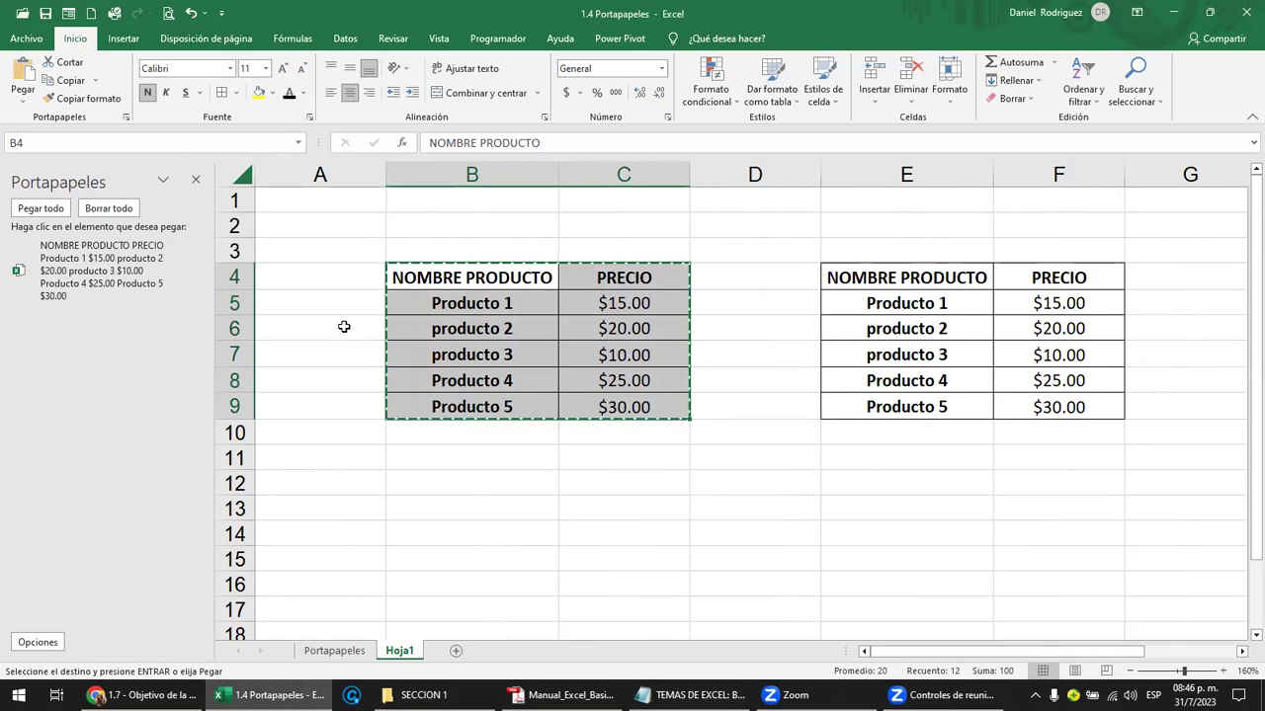
click(57, 650)
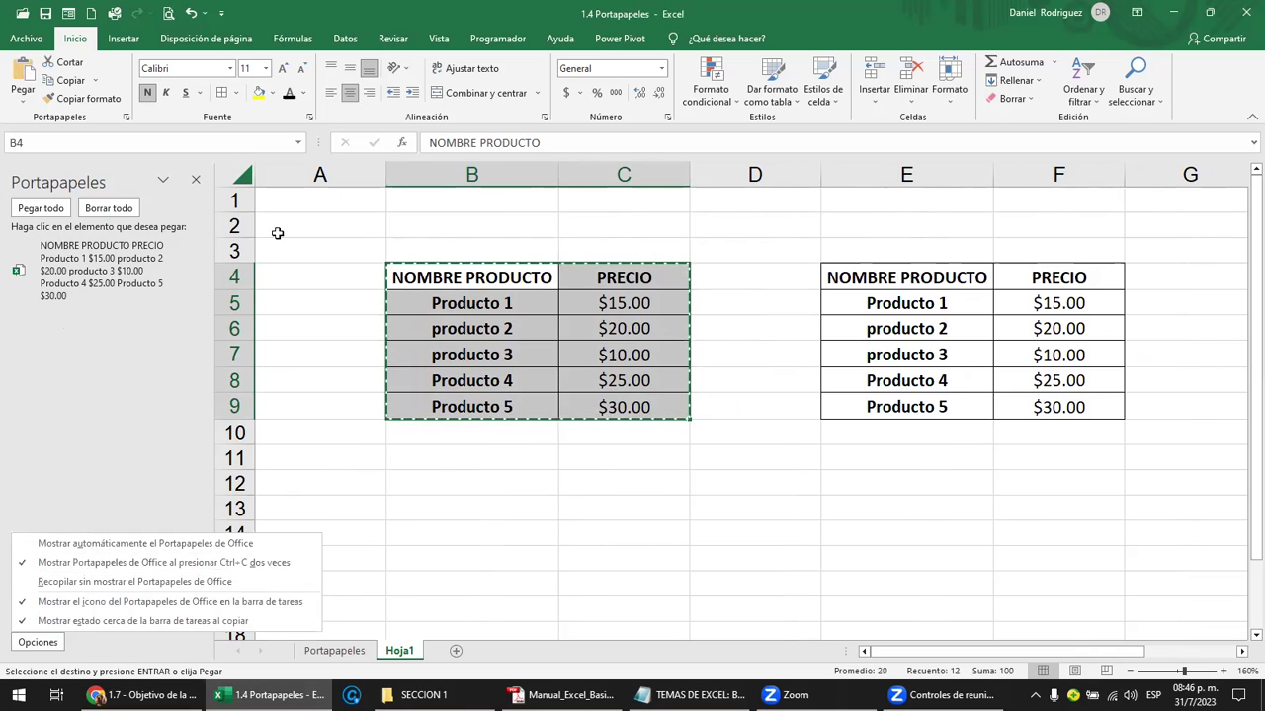
click(195, 183)
click(194, 183)
click(540, 483)
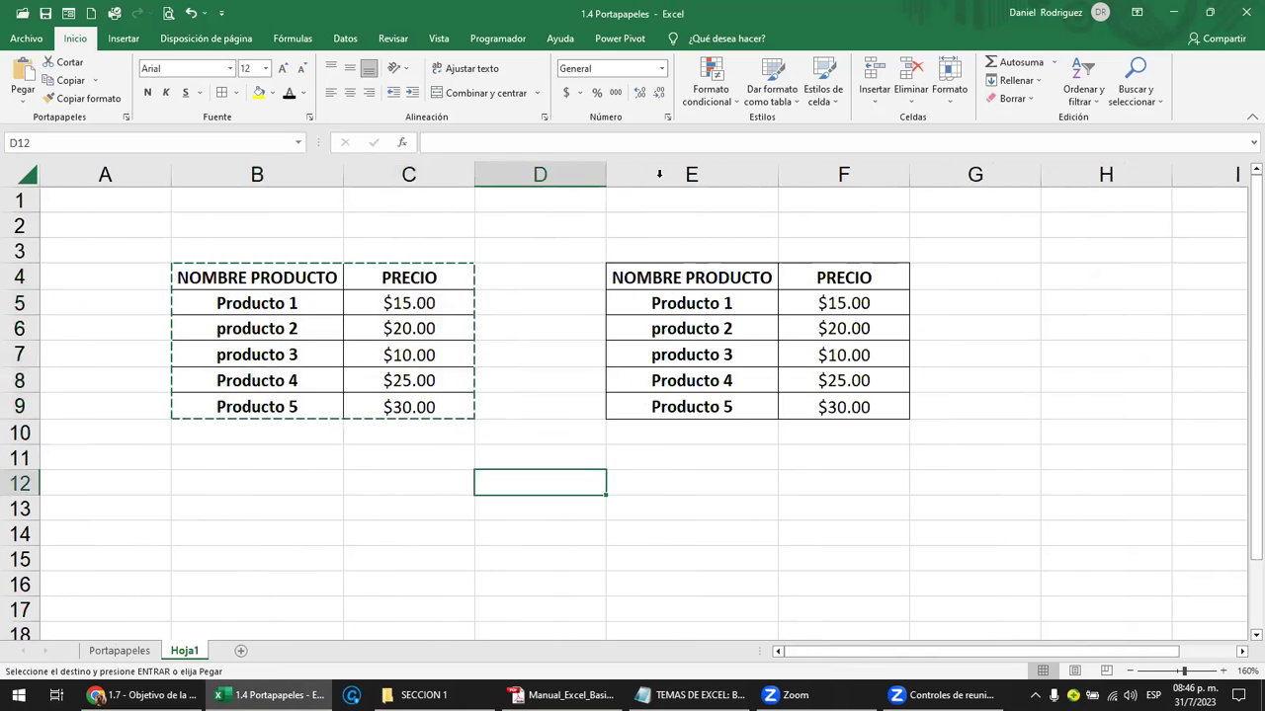
Clear formats, then everything, from columns E through G with Borrar todo
drag(691, 174, 975, 174)
click(1011, 104)
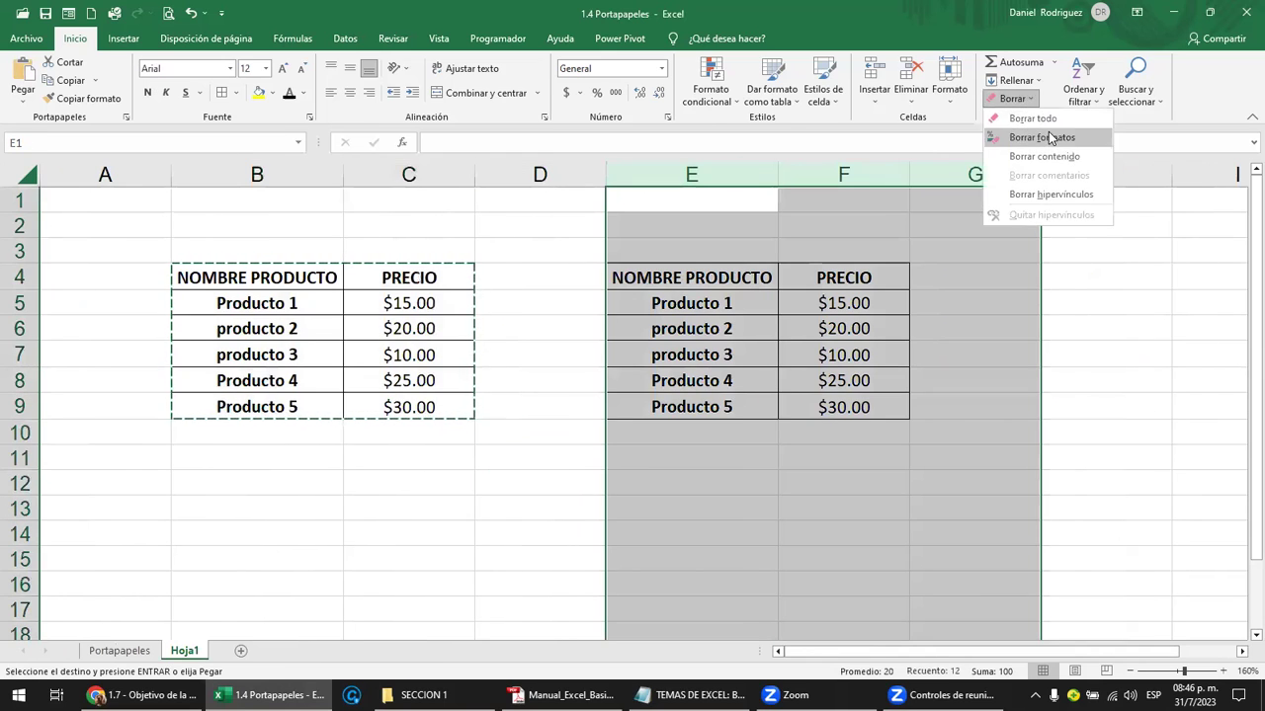
click(1048, 131)
click(1010, 98)
click(1047, 121)
click(539, 380)
Copy B4:C9 again, stop the Clipboard showing on double Ctrl+C, and close the pane
drag(274, 280, 440, 425)
key(ctrl+c)
key(ctrl+c)
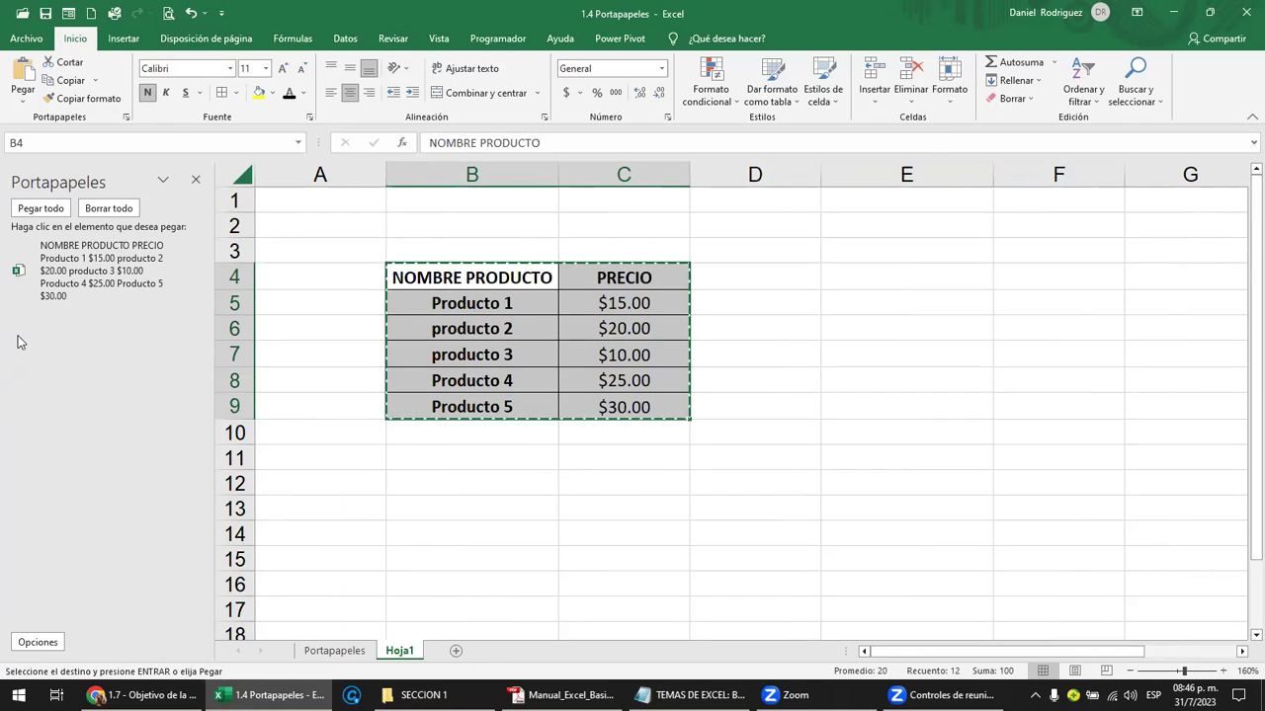
click(37, 643)
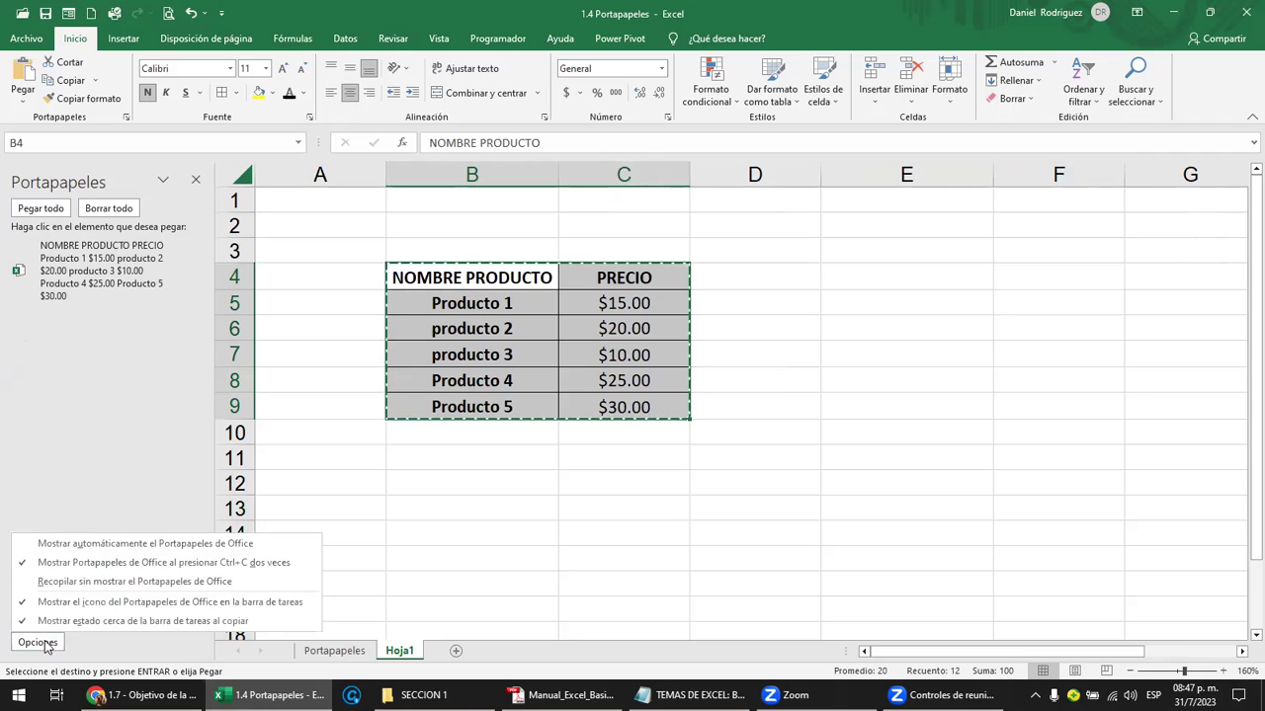
click(85, 562)
click(37, 642)
click(47, 547)
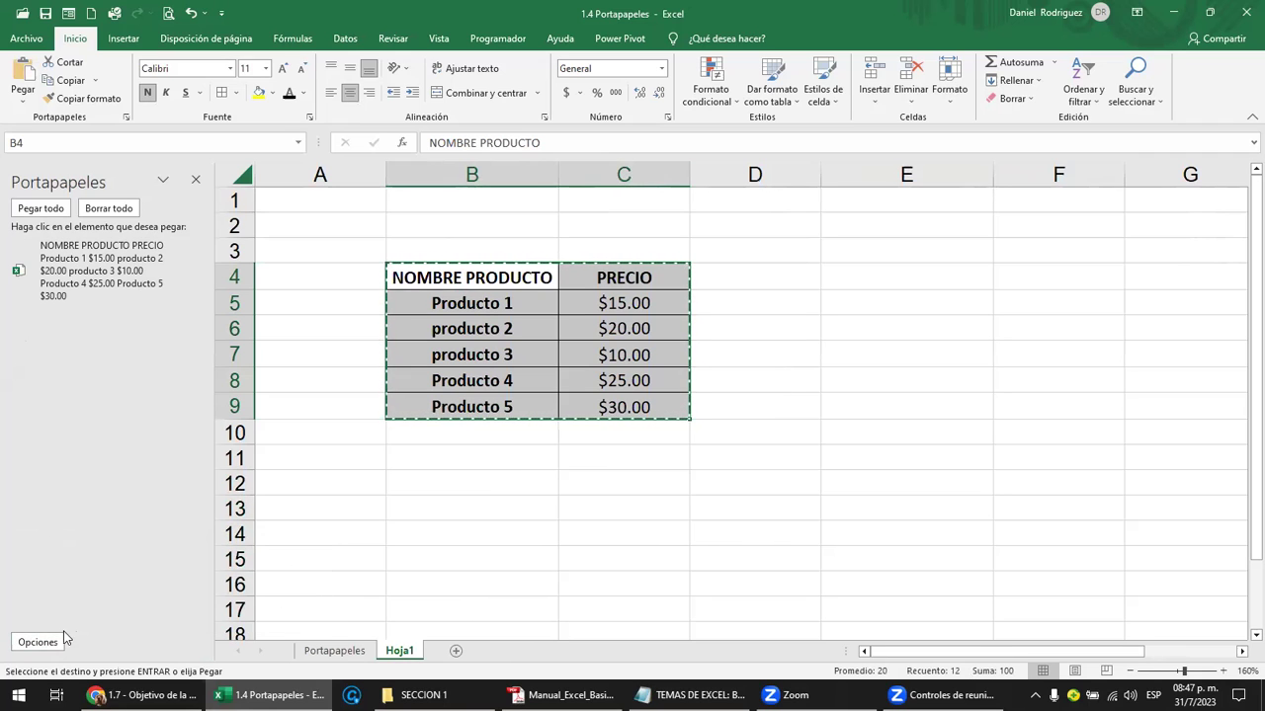
click(195, 180)
click(534, 406)
drag(333, 278, 426, 413)
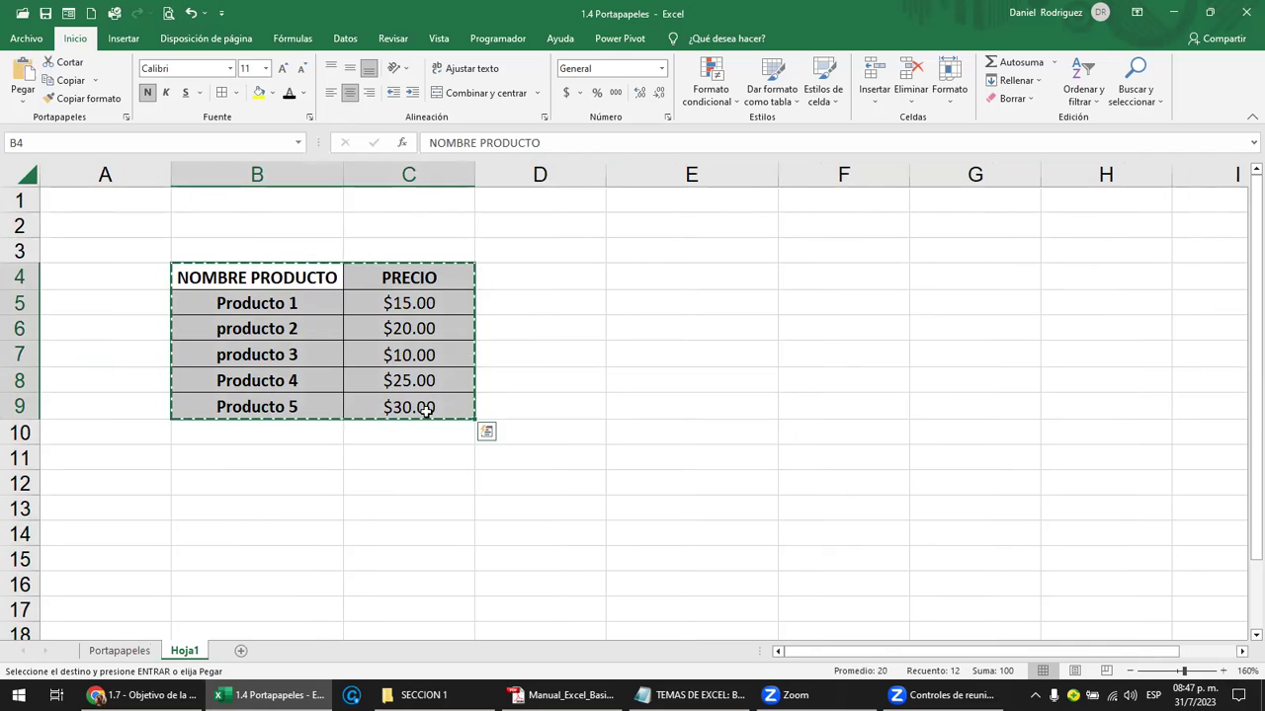
Set the Clipboard to collect copies without showing the pane
click(126, 117)
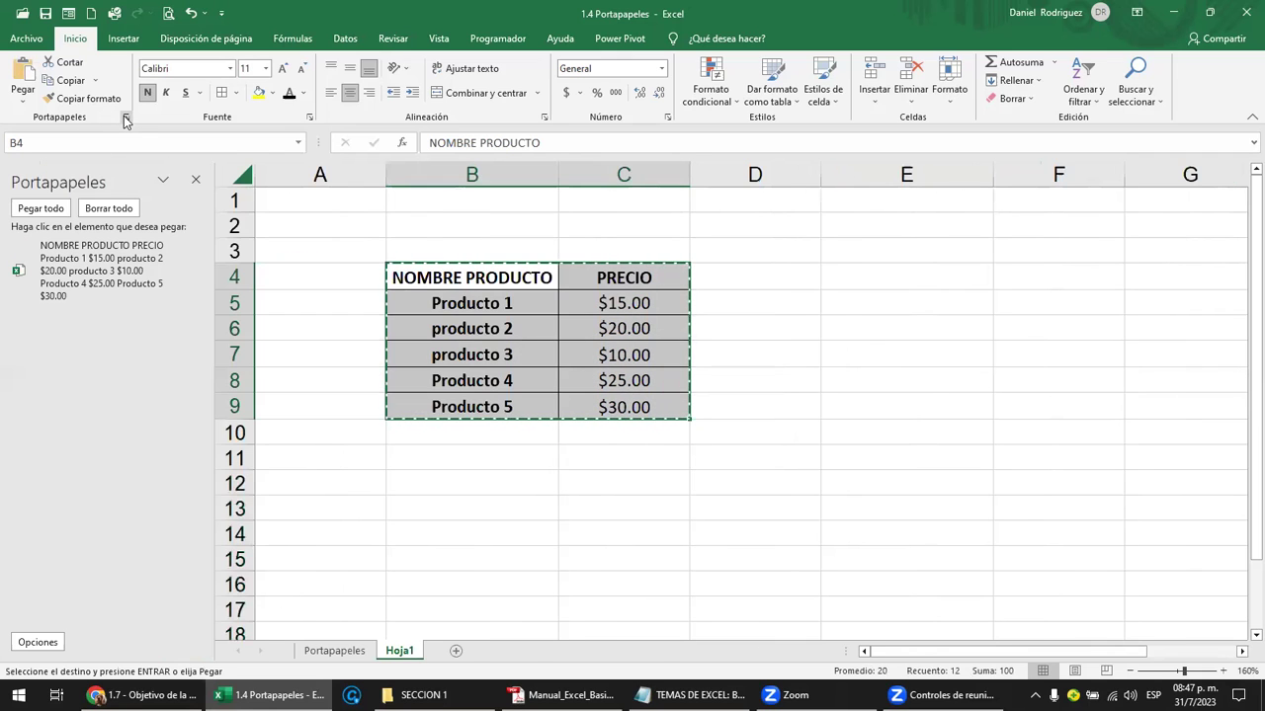
click(48, 643)
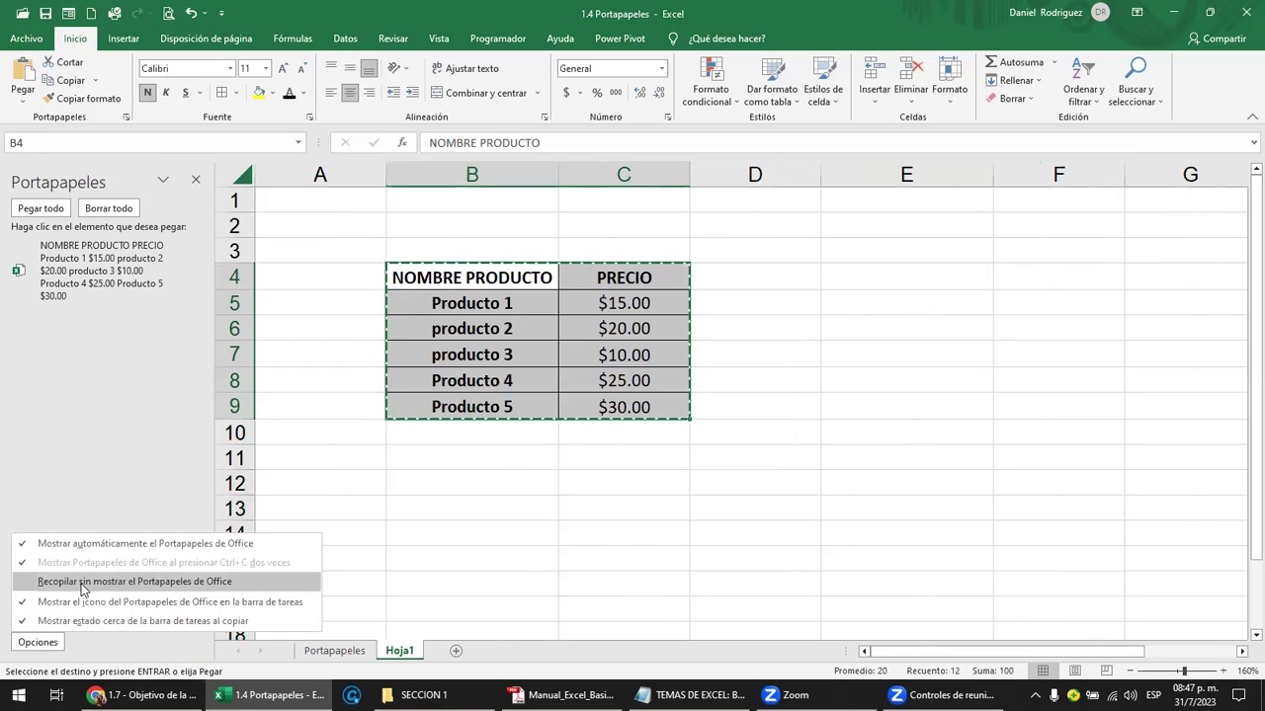
click(126, 581)
click(565, 564)
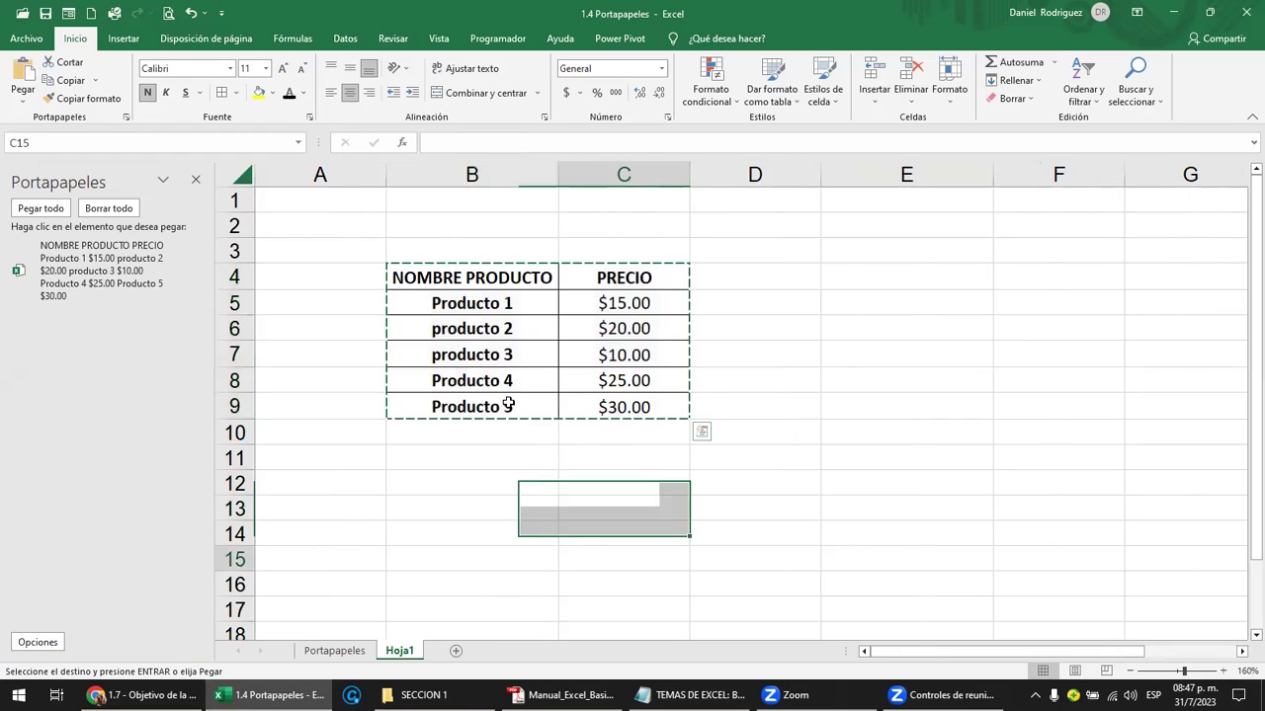
Paste copies of the B4:C9 table at E4, E11 and B13
drag(431, 278, 624, 407)
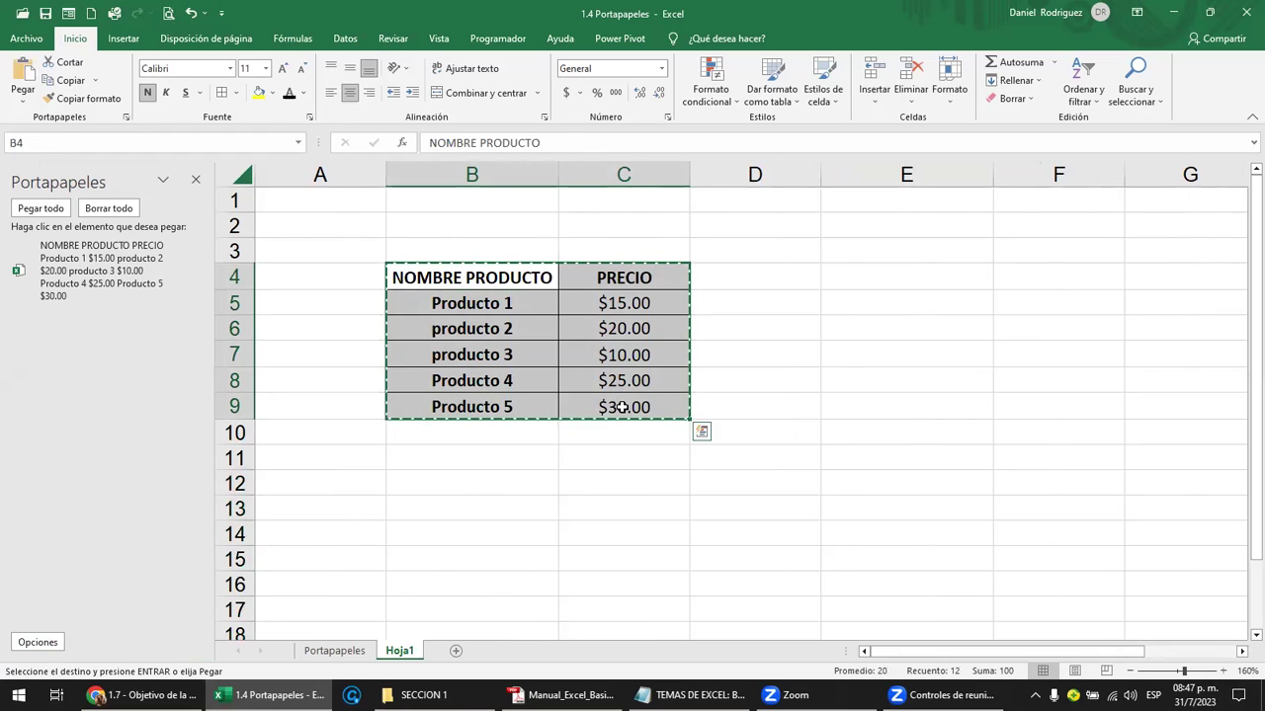
click(880, 277)
key(ctrl+v)
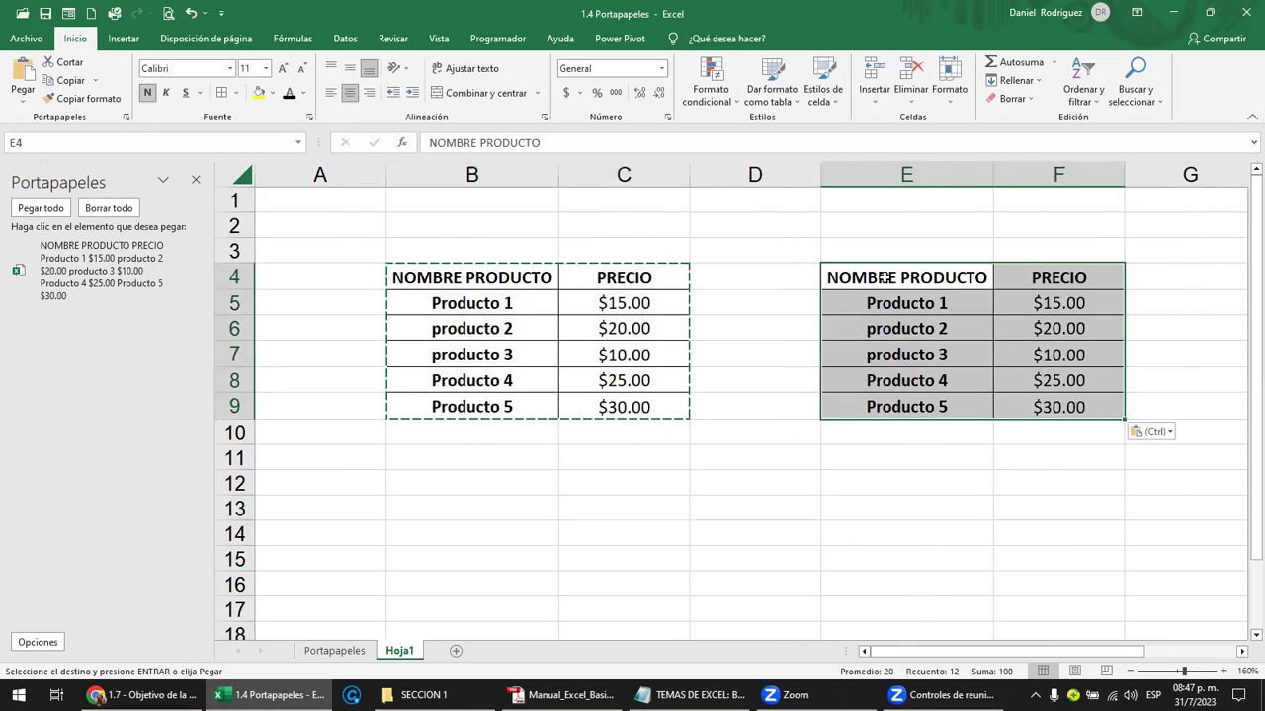
drag(463, 280, 625, 405)
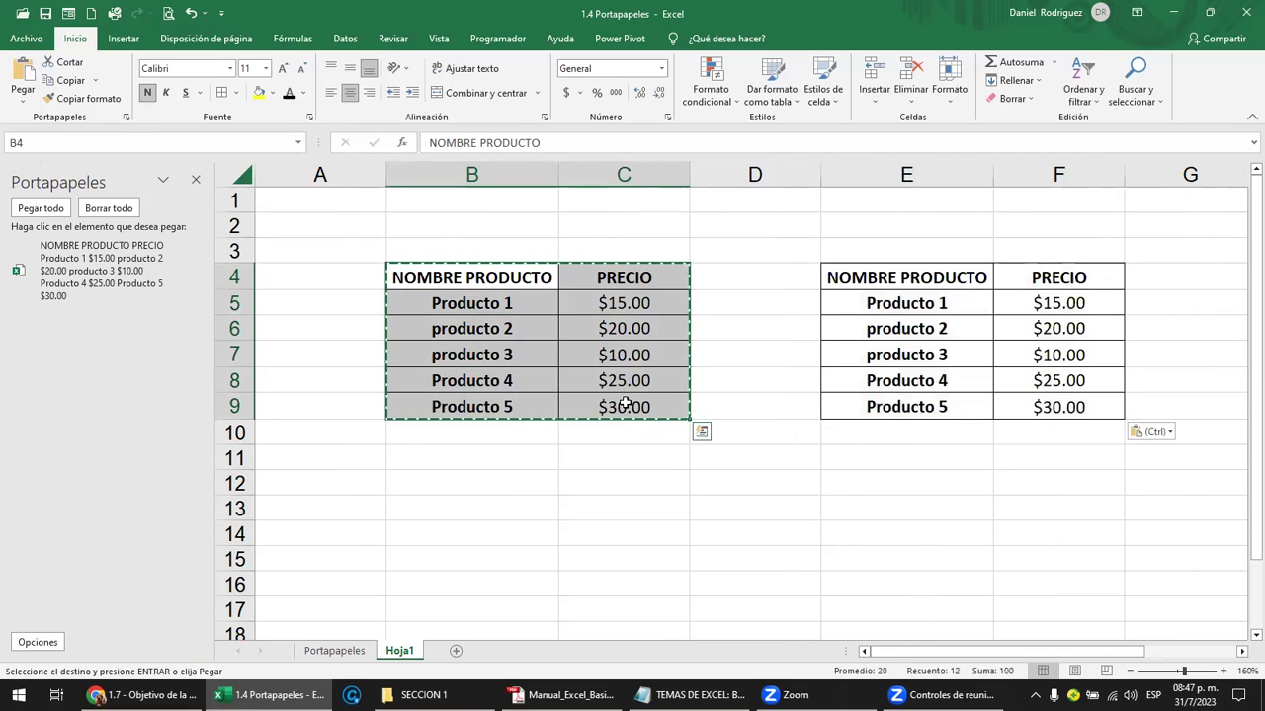
click(896, 466)
key(ctrl+v)
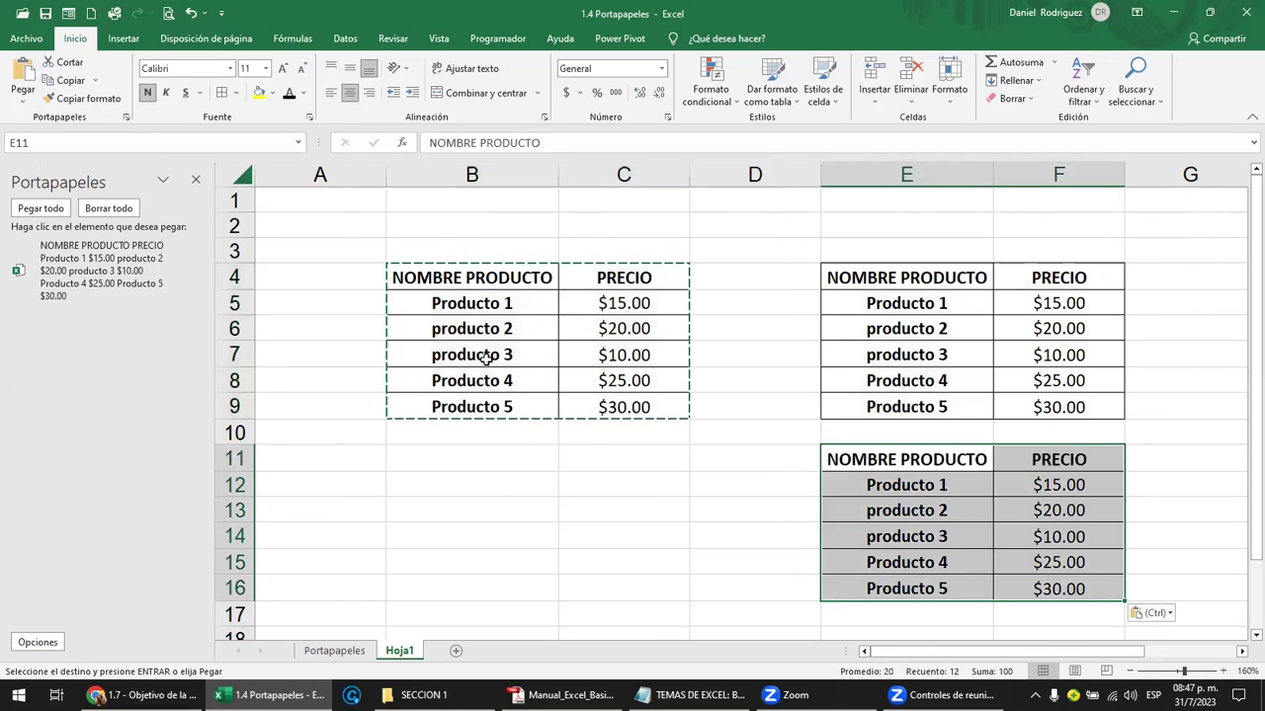
drag(464, 279, 625, 405)
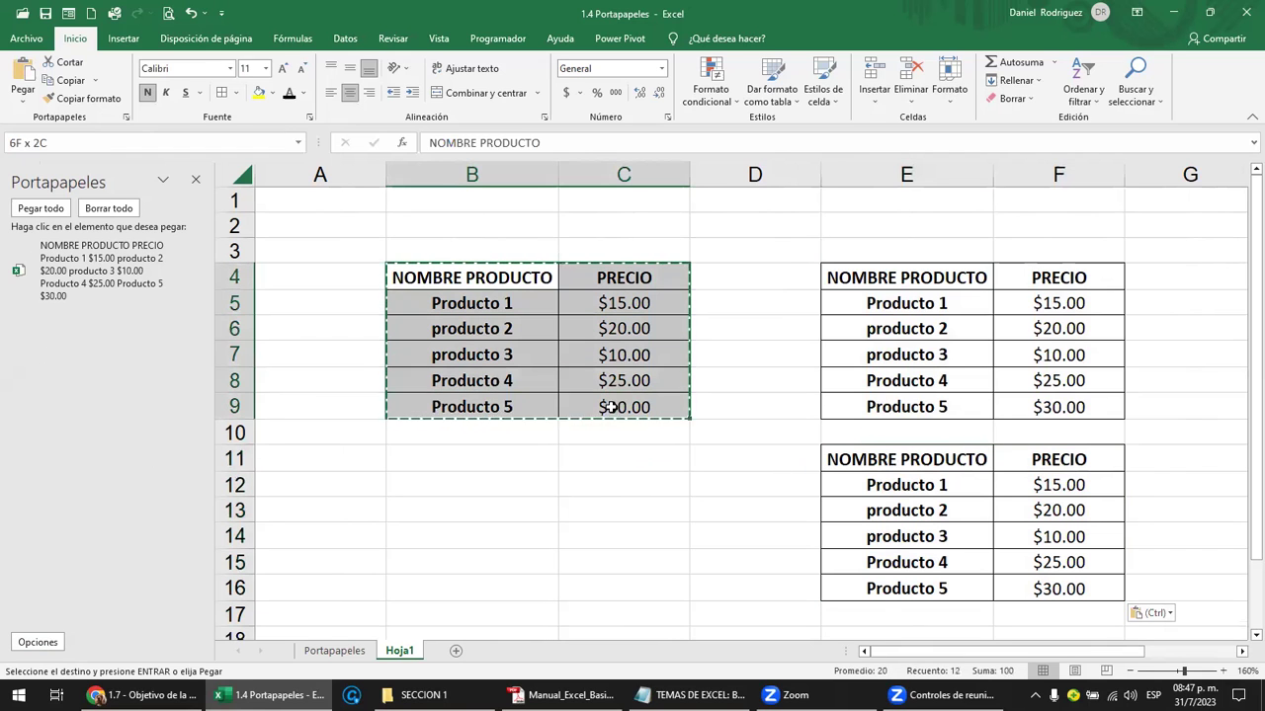
click(478, 507)
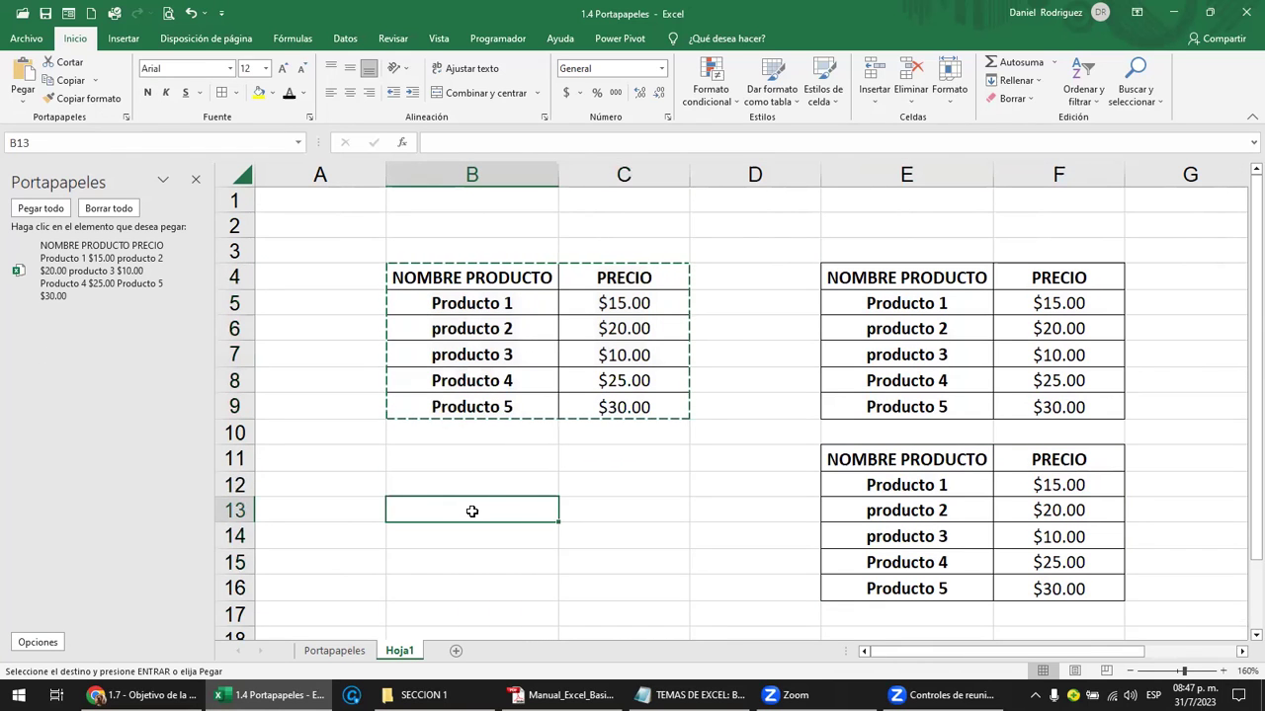
key(ctrl+v)
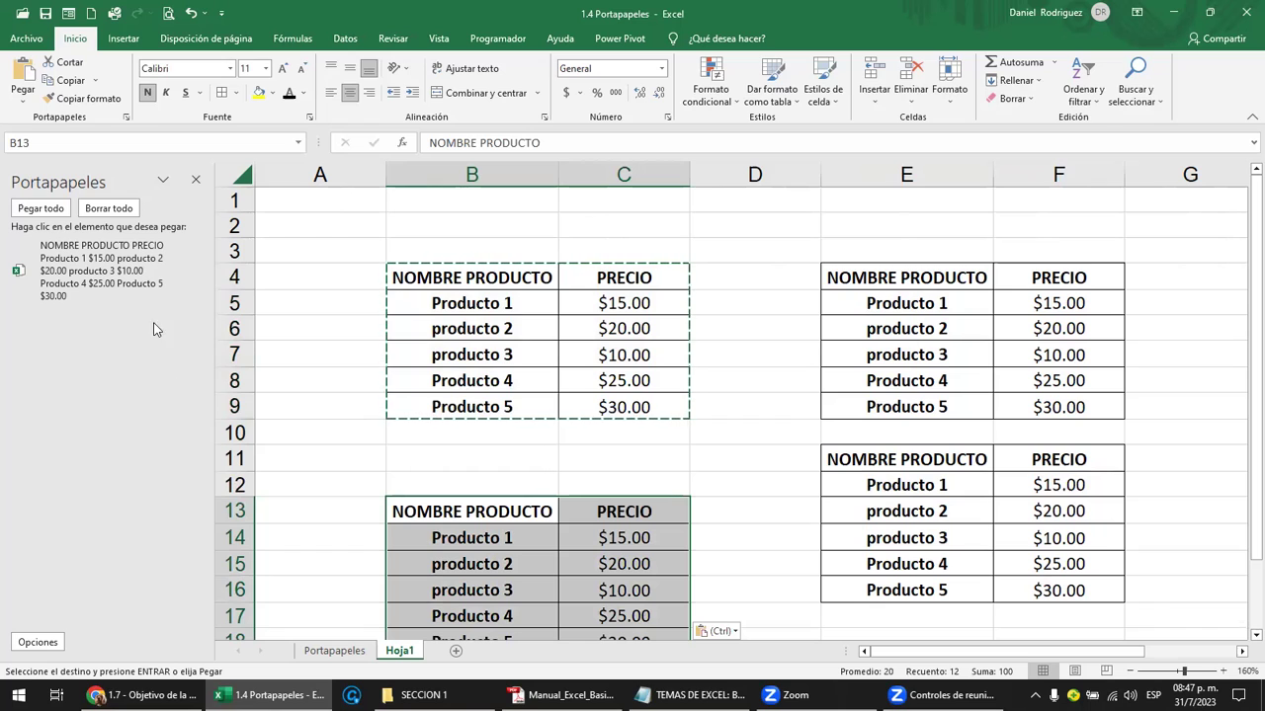
Stop background collection, empty the Clipboard, and select columns E:F plus B13:D18
click(897, 482)
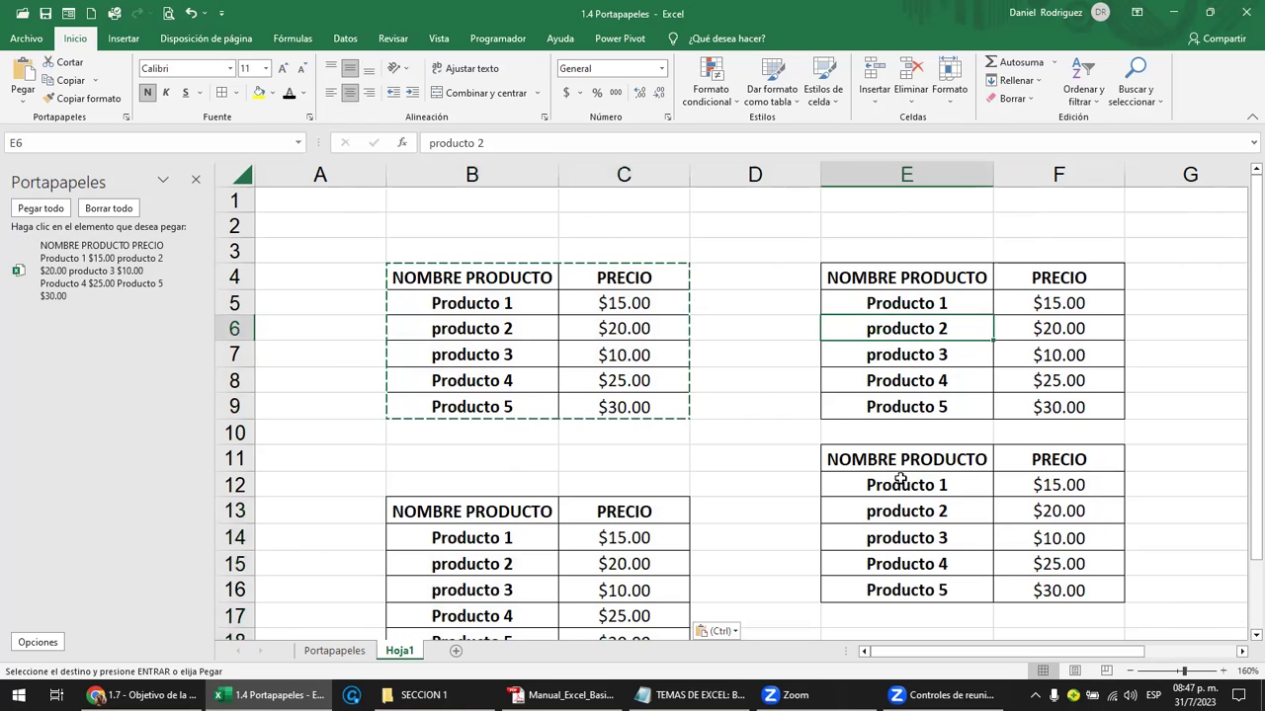
click(548, 539)
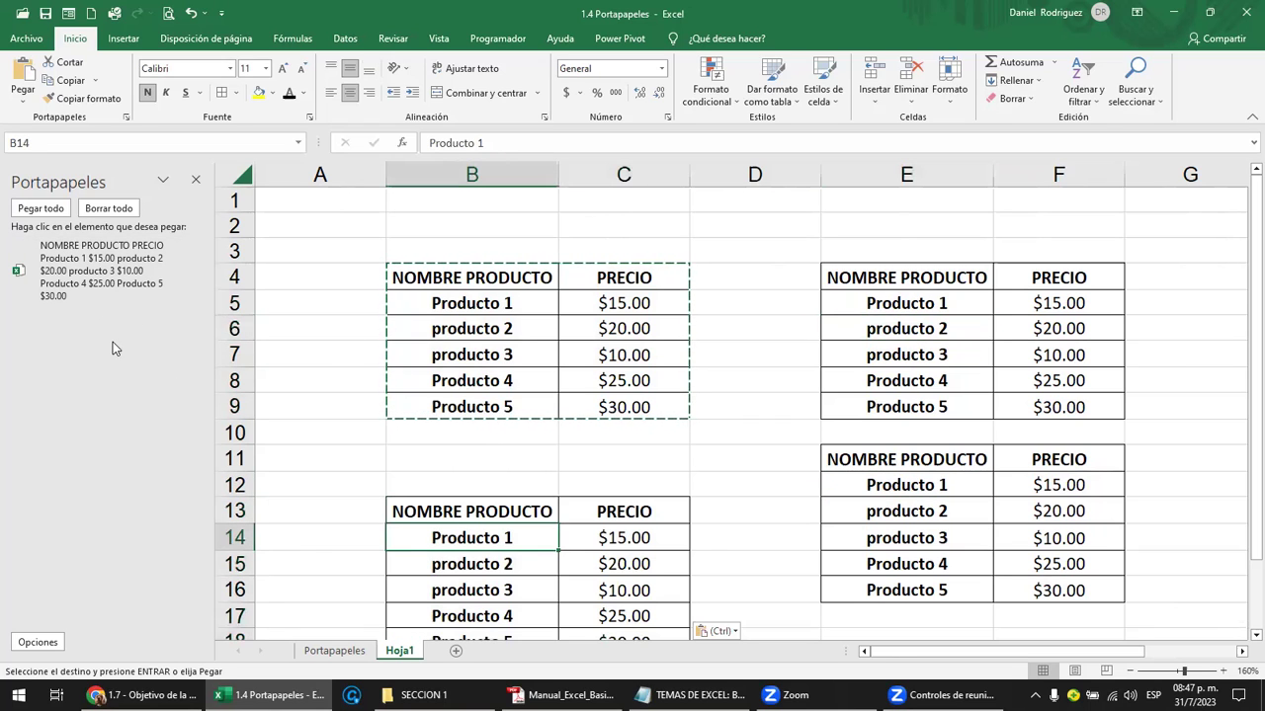
click(38, 642)
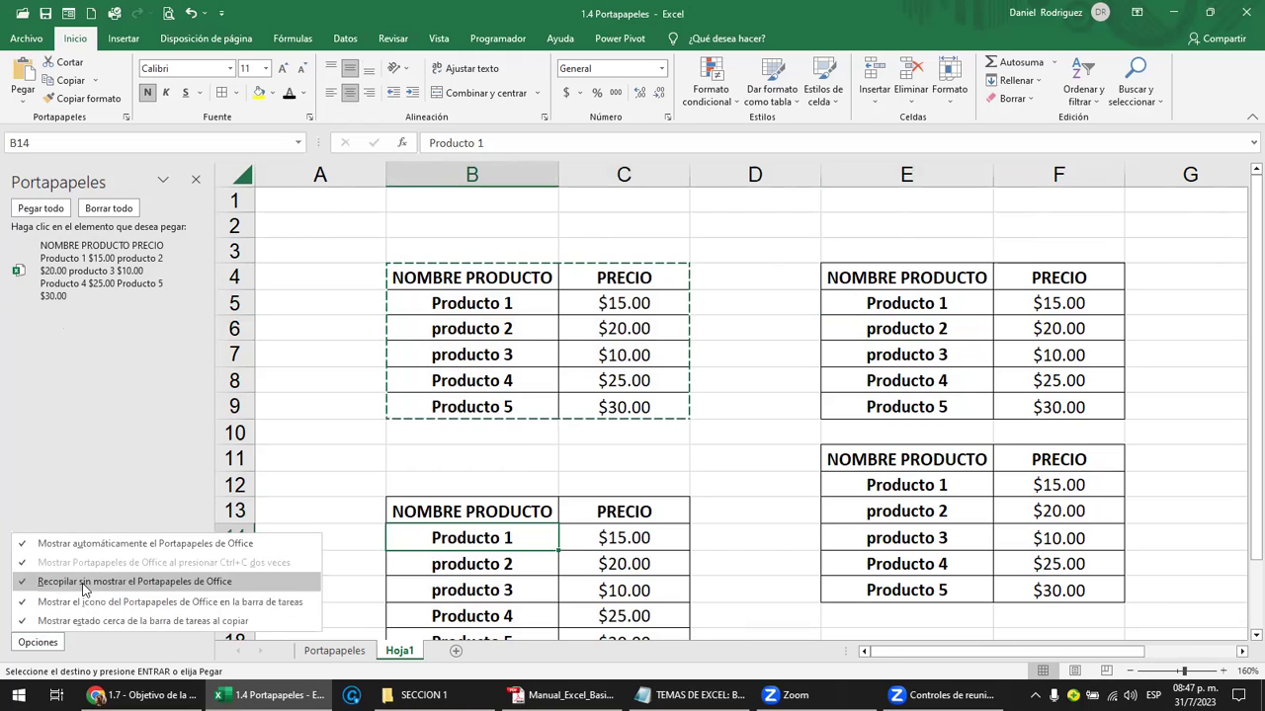
click(160, 581)
click(110, 209)
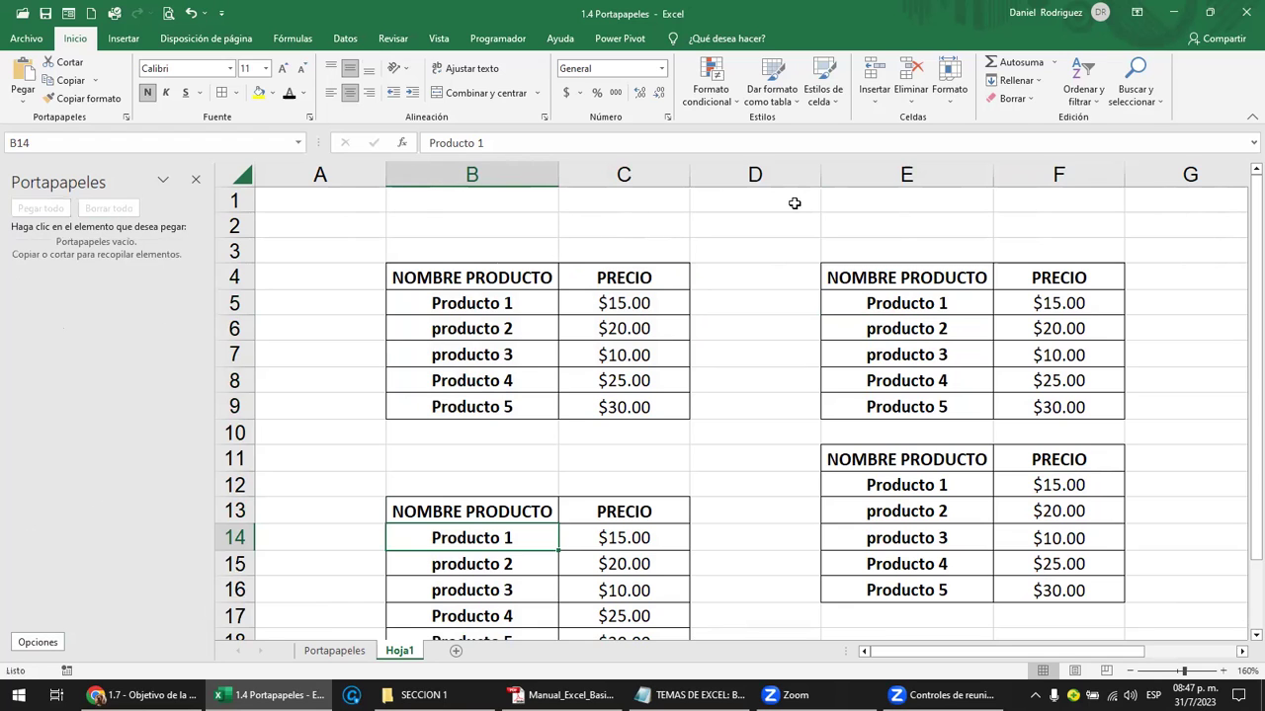
drag(825, 174, 1056, 187)
mouse_move(416, 509)
ctrl+mouse_down()
mouse_move(689, 647)
mouse_move(691, 627)
ctrl+mouse_up()
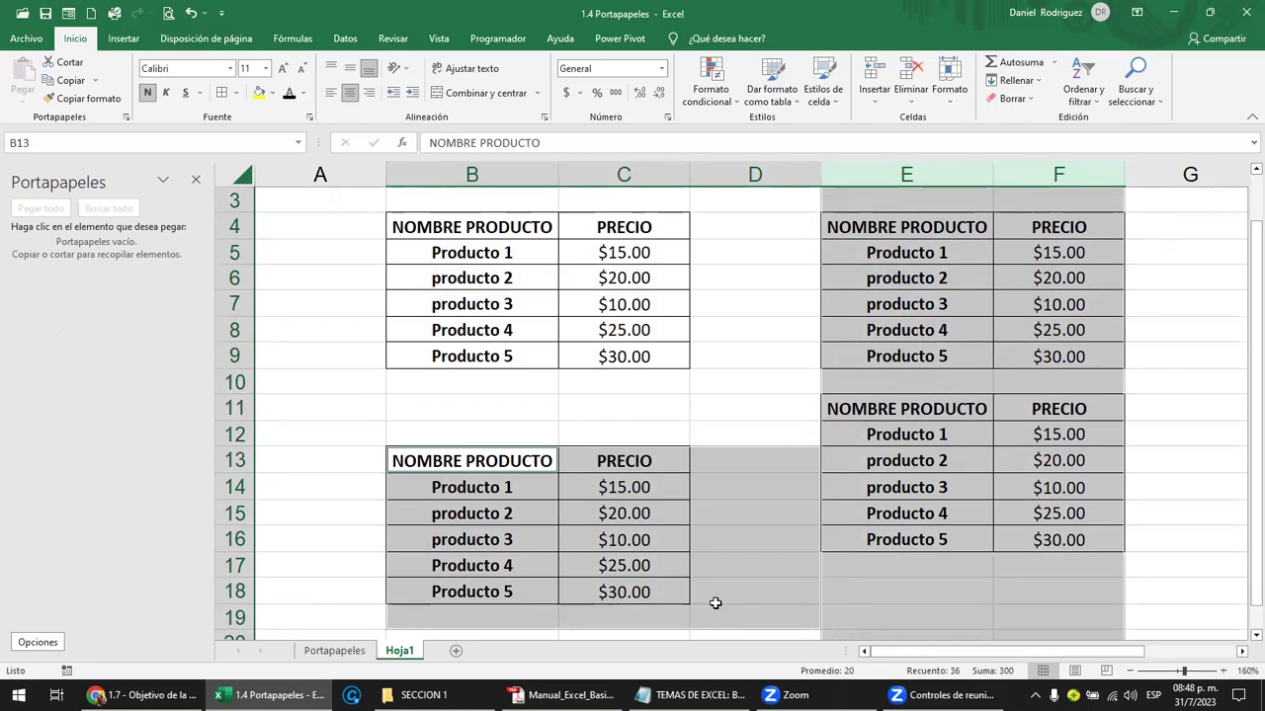
Clear all content and formatting from the duplicate tables and close the Clipboard pane
click(1010, 98)
click(1032, 119)
click(766, 301)
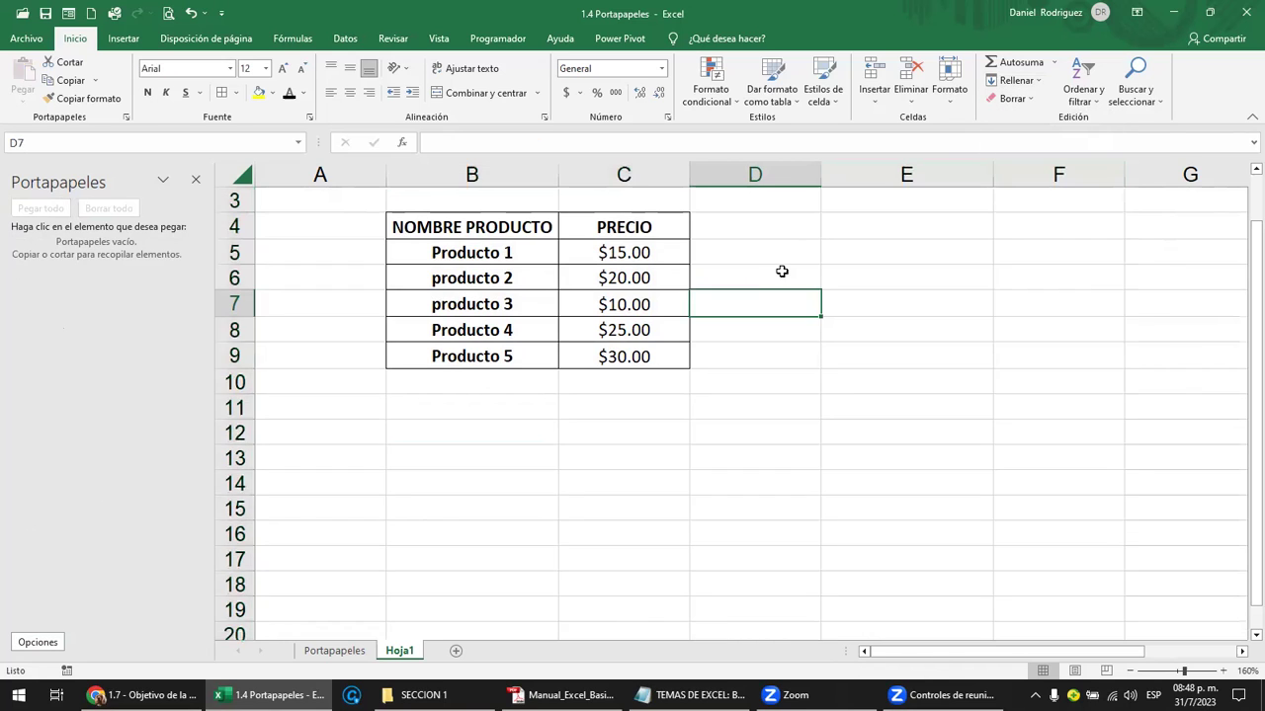
scroll(689, 277, up, 1)
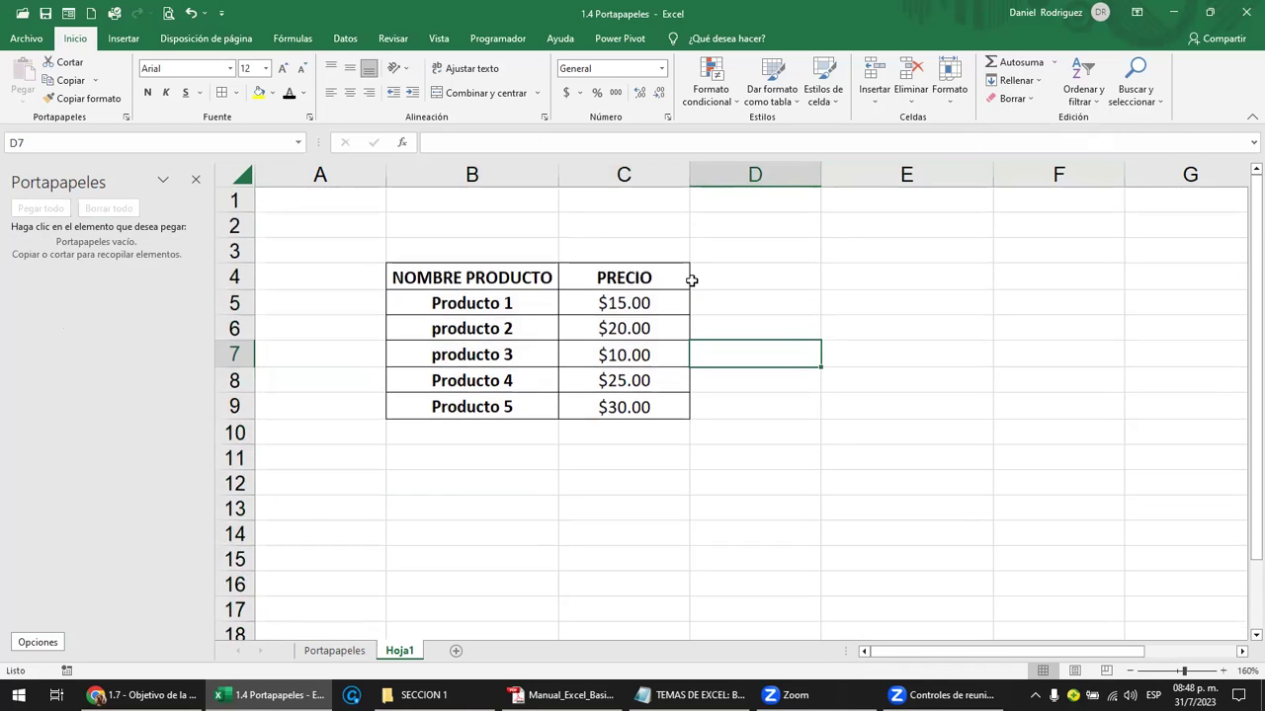
click(41, 642)
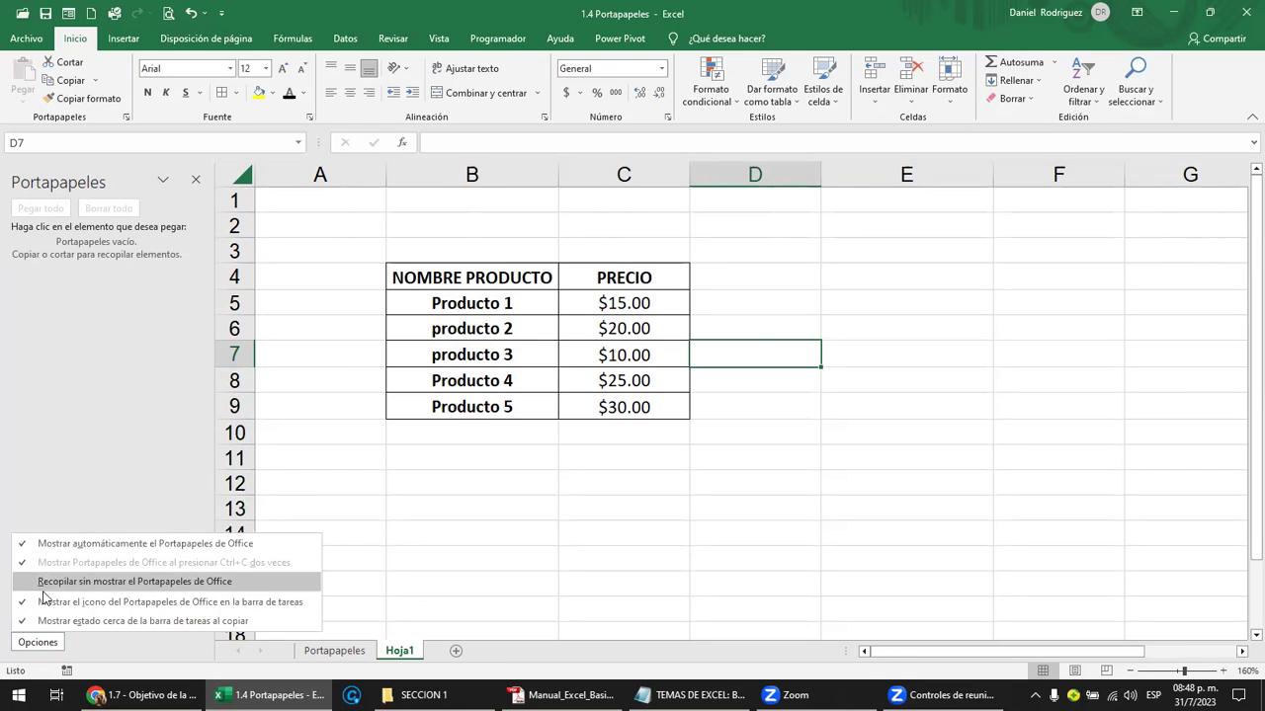
click(125, 440)
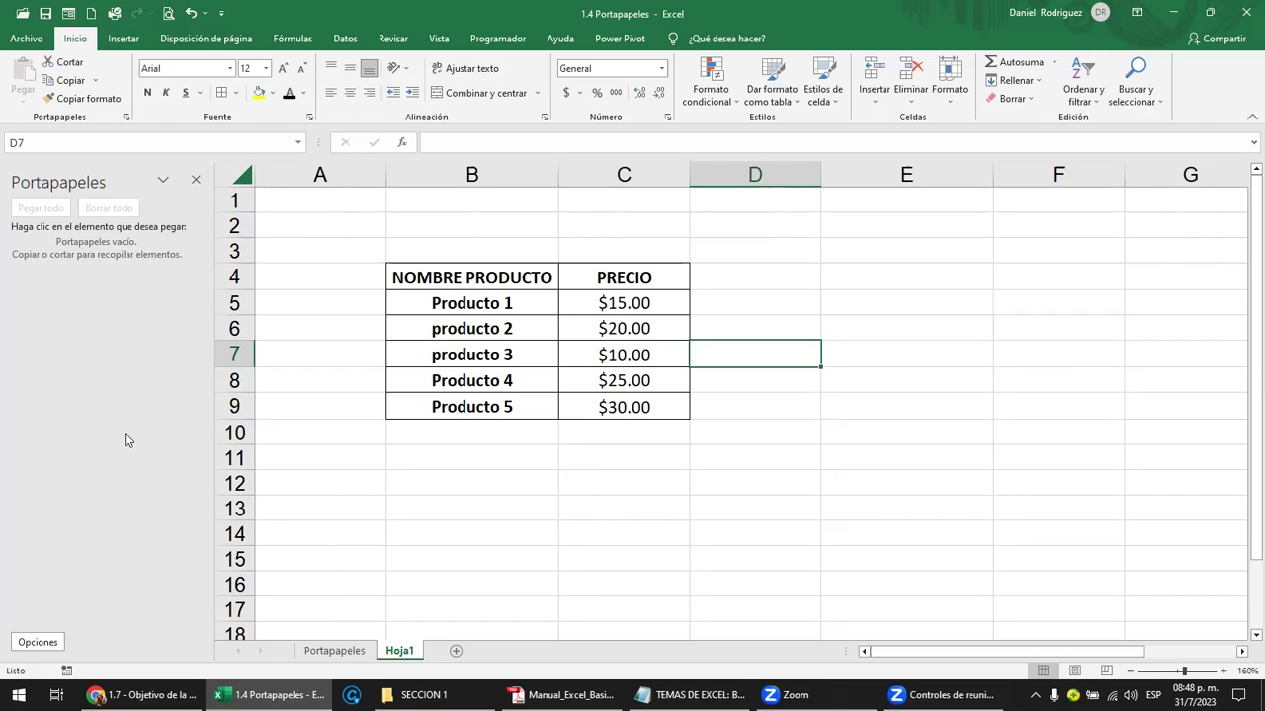
click(198, 181)
Copy the product table B4:C9, then cancel the pending copy with Escape
mouse_move(256, 283)
mouse_down()
mouse_move(393, 405)
mouse_move(408, 391)
mouse_up()
key(ctrl+c)
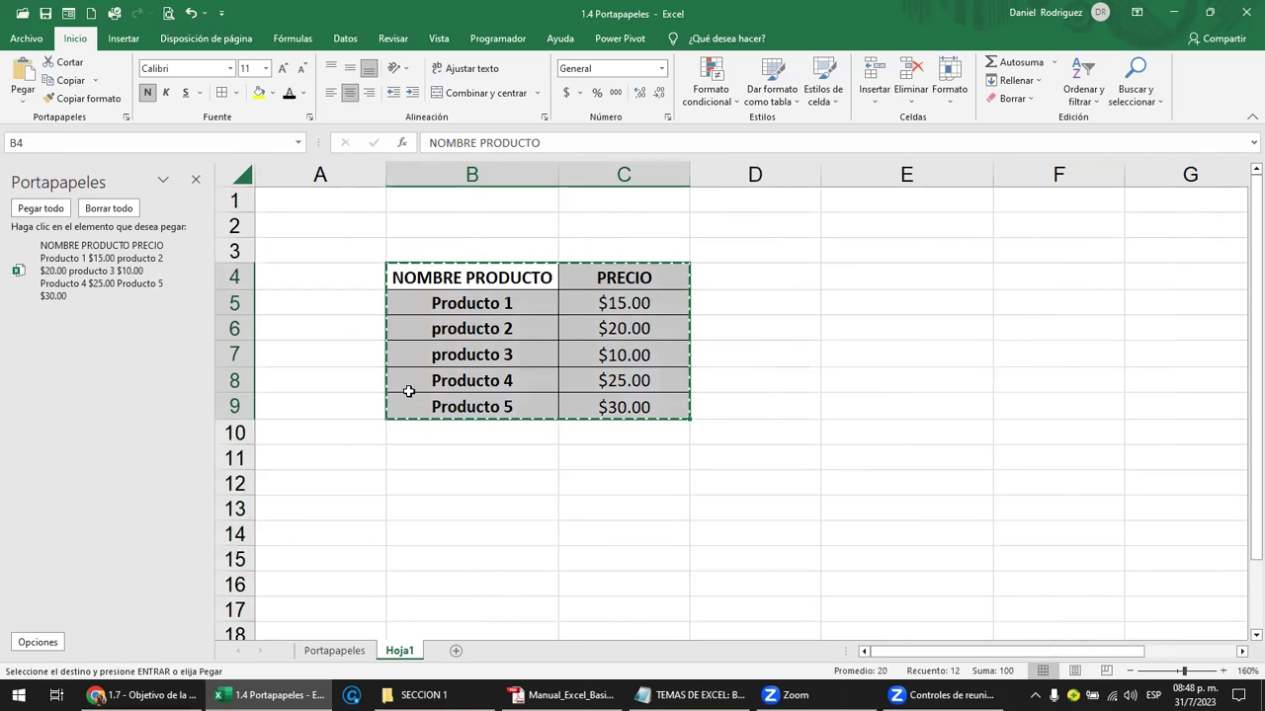
click(959, 285)
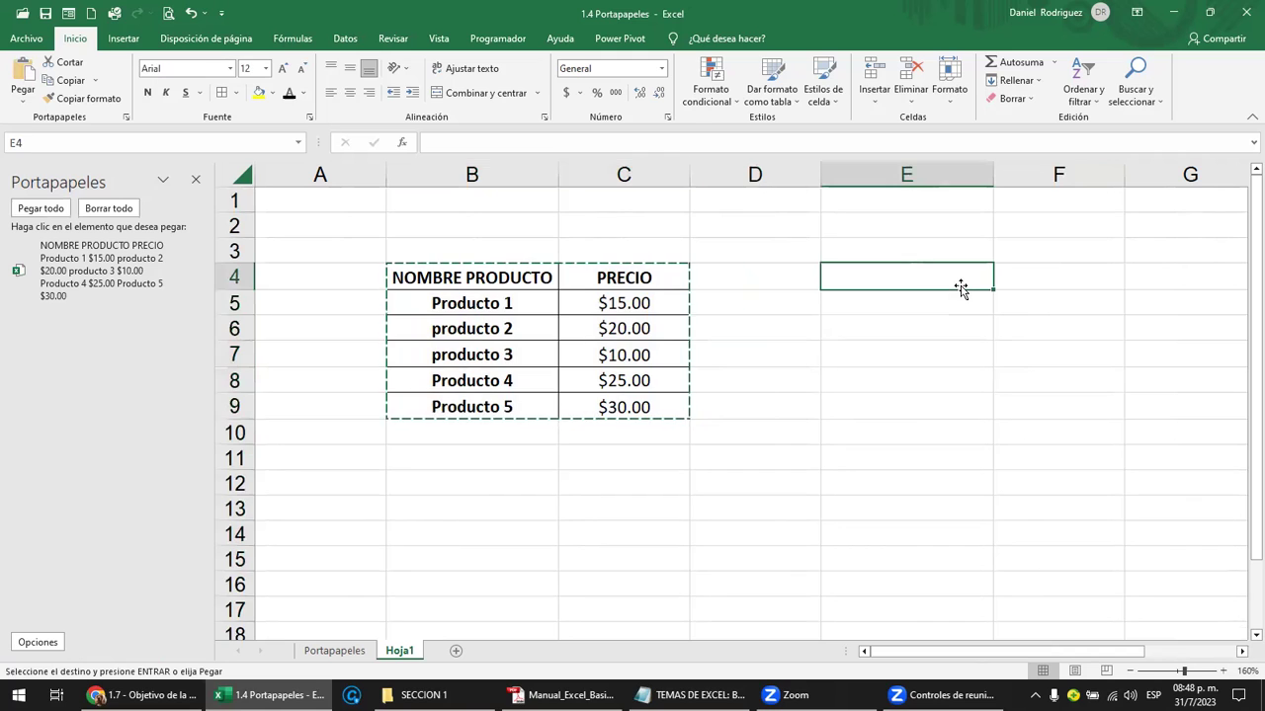
click(195, 183)
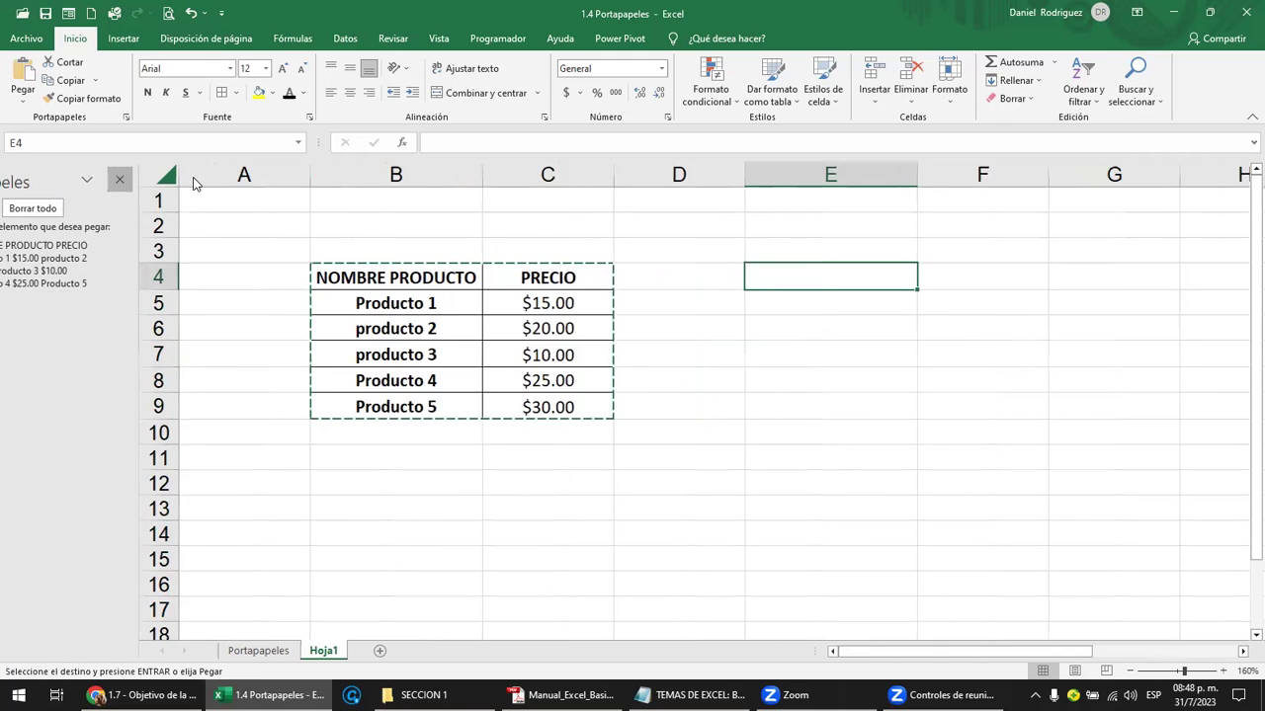
key(Escape)
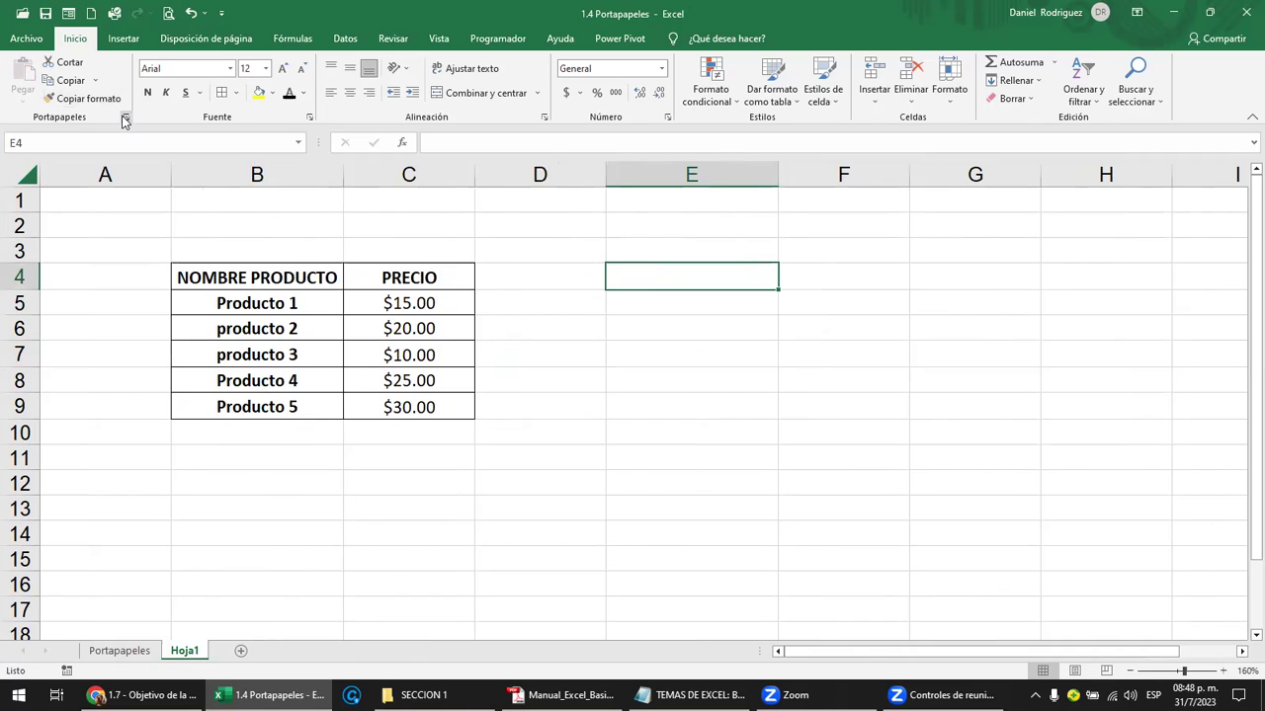
Fill the NOMBRE PRODUCTO and PRECIO header cells B4:C4 with yellow
click(336, 310)
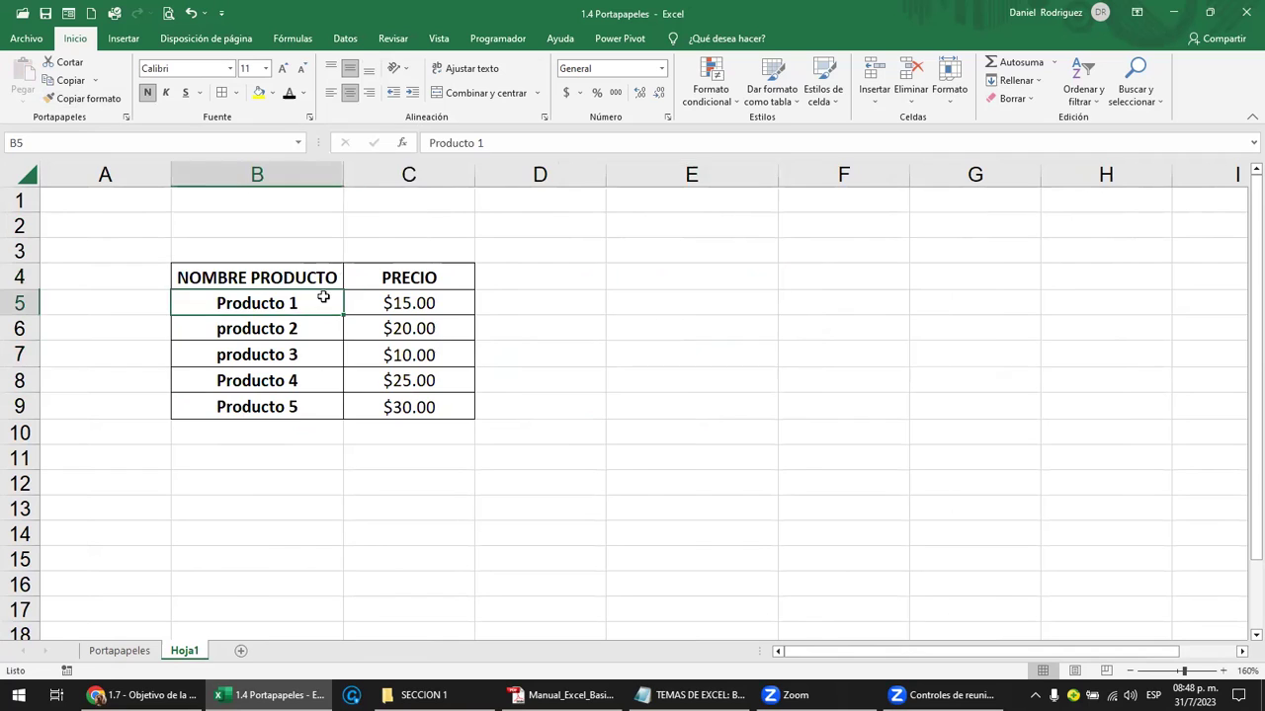
drag(277, 277, 409, 278)
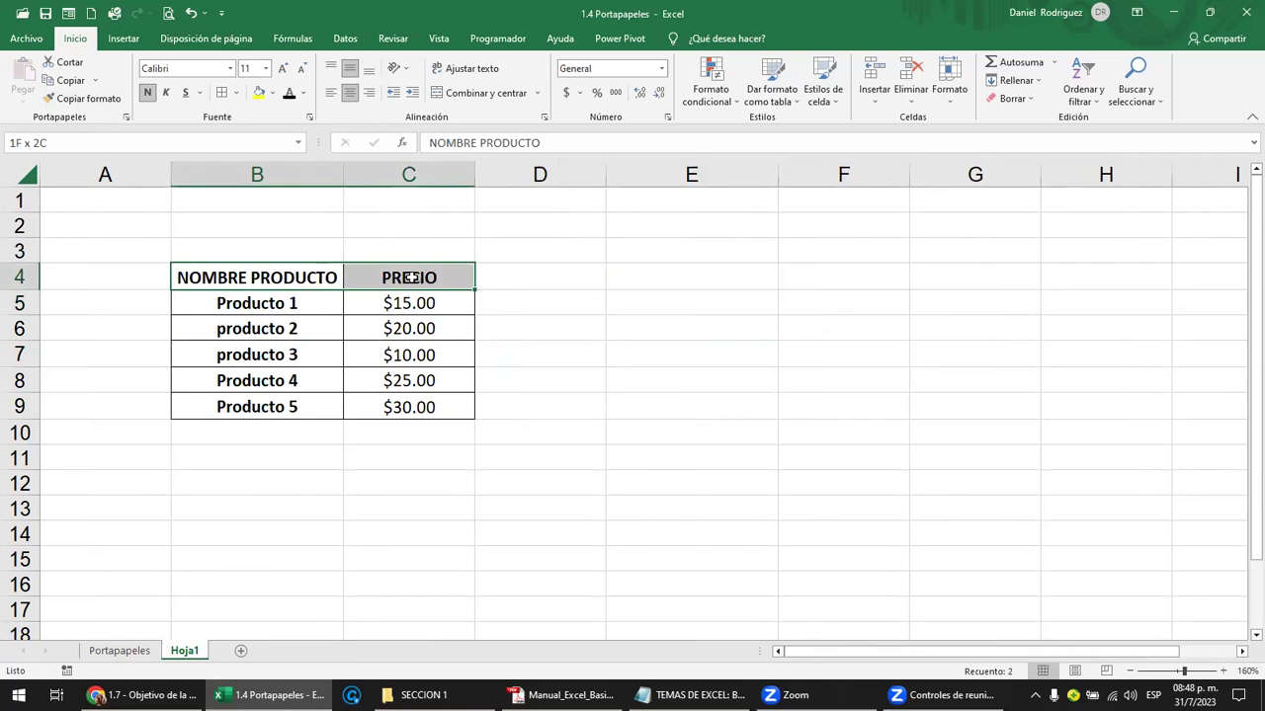
click(258, 92)
click(601, 403)
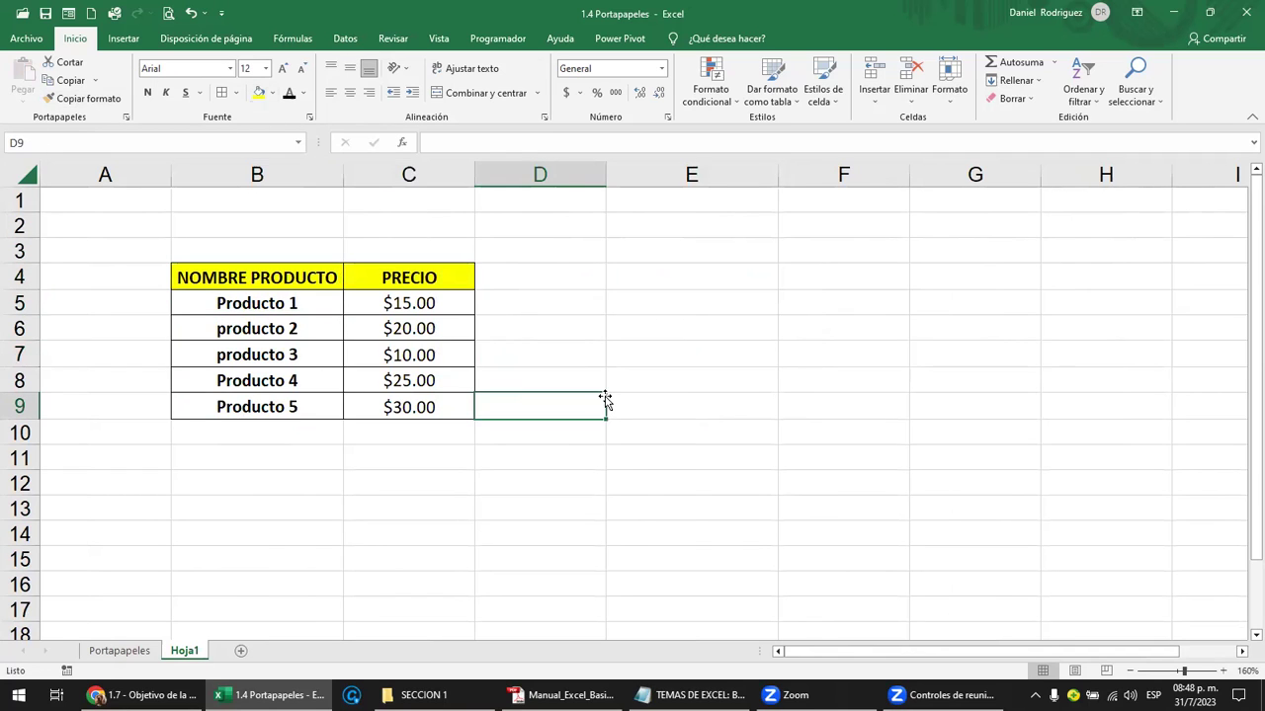
click(259, 279)
drag(432, 352, 491, 424)
key(ctrl+c)
key(Right)
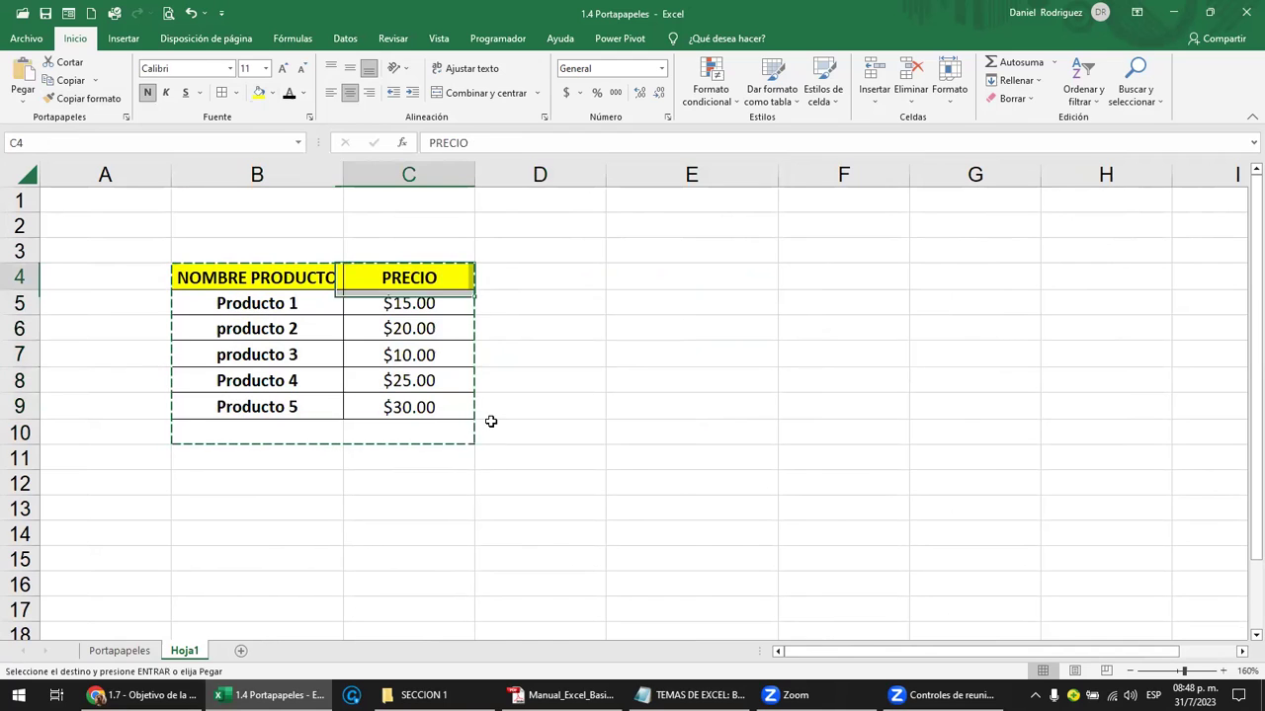
key(Right)
key(Right)
key(Return)
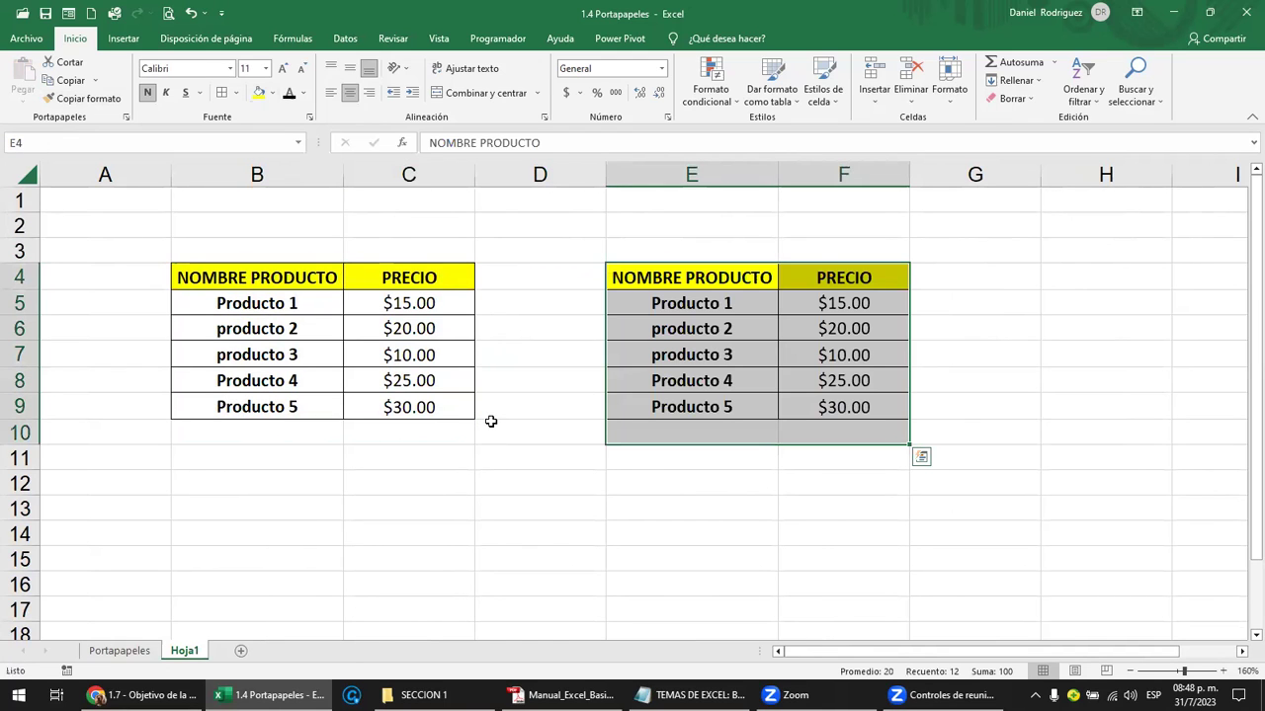
key(ctrl+z)
drag(227, 282, 386, 407)
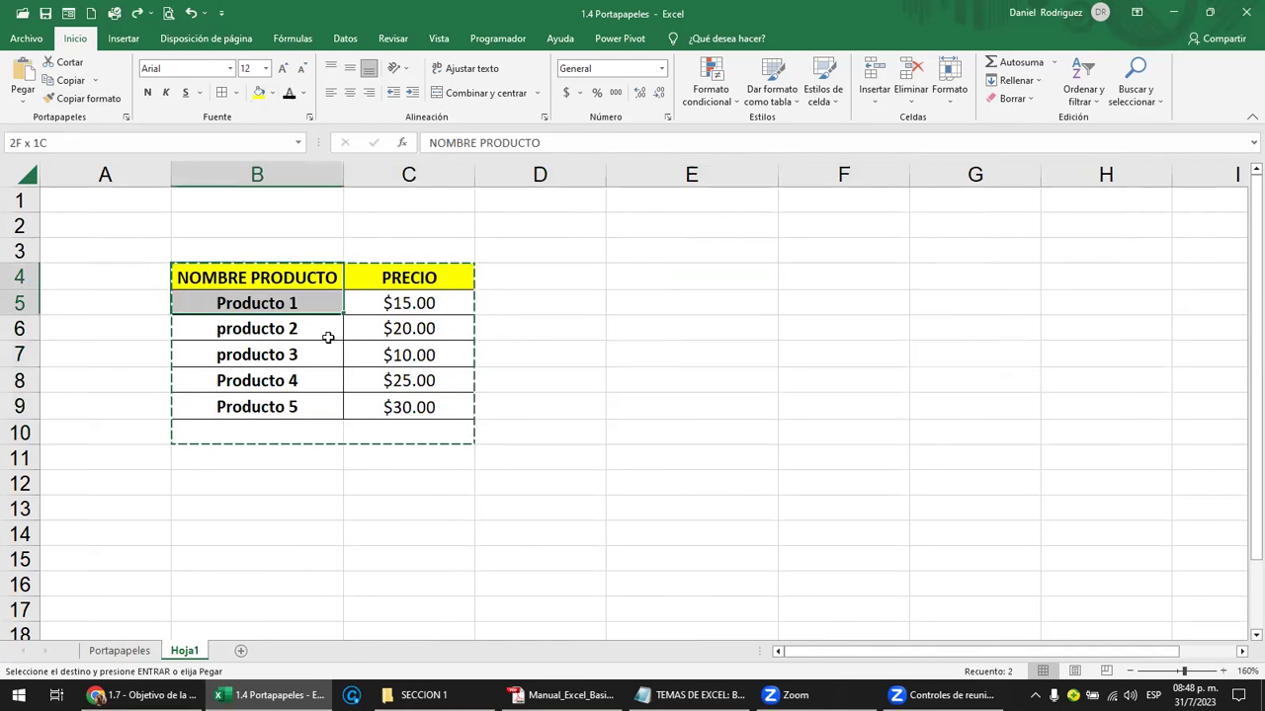
key(ctrl+c)
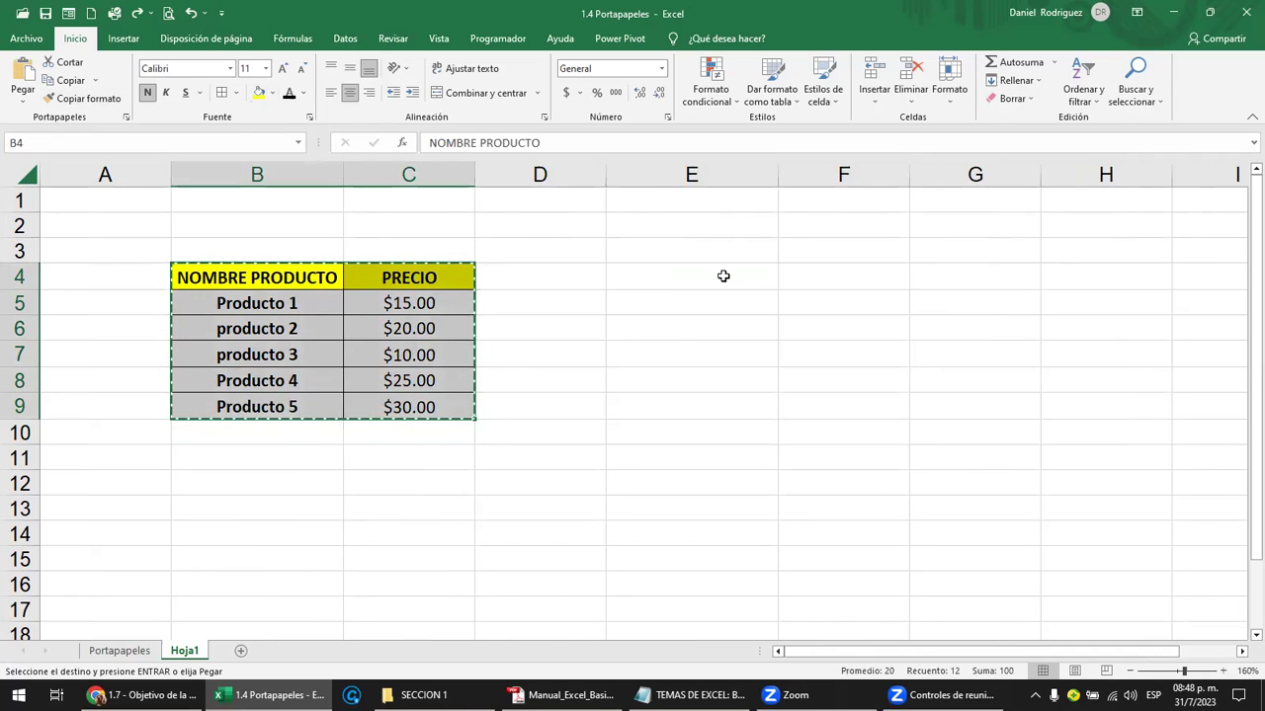
click(723, 276)
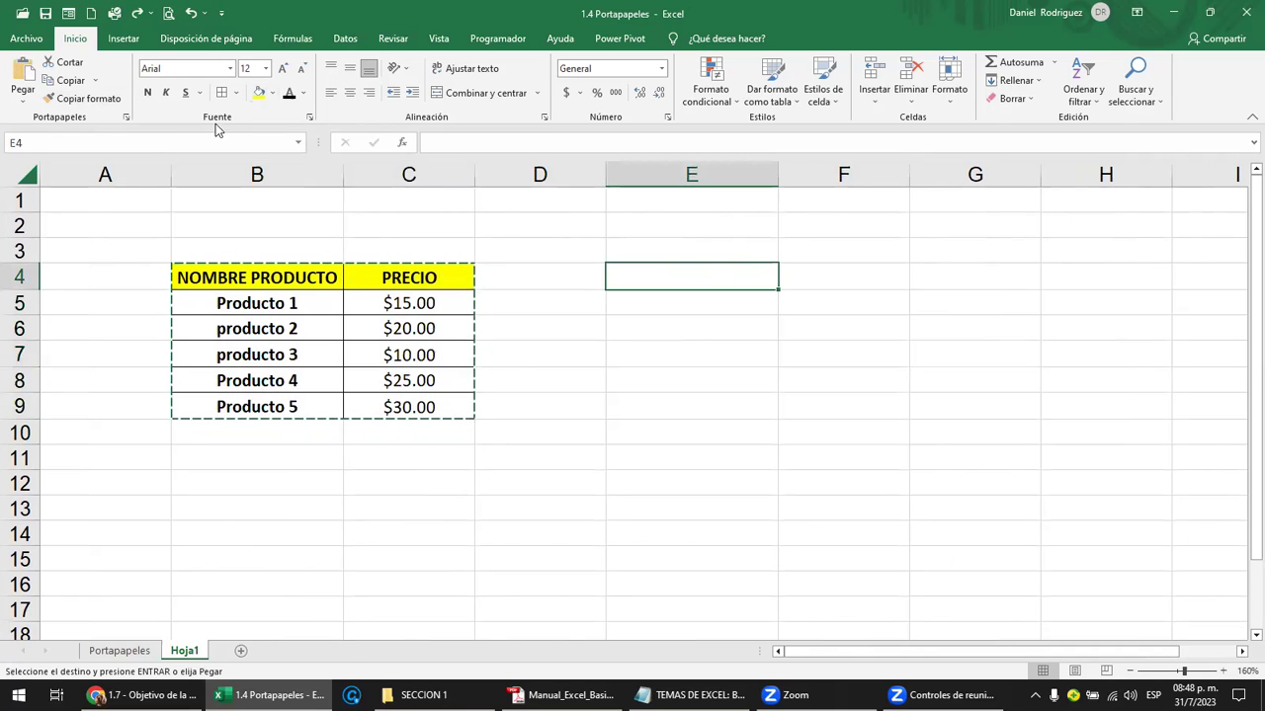
click(23, 102)
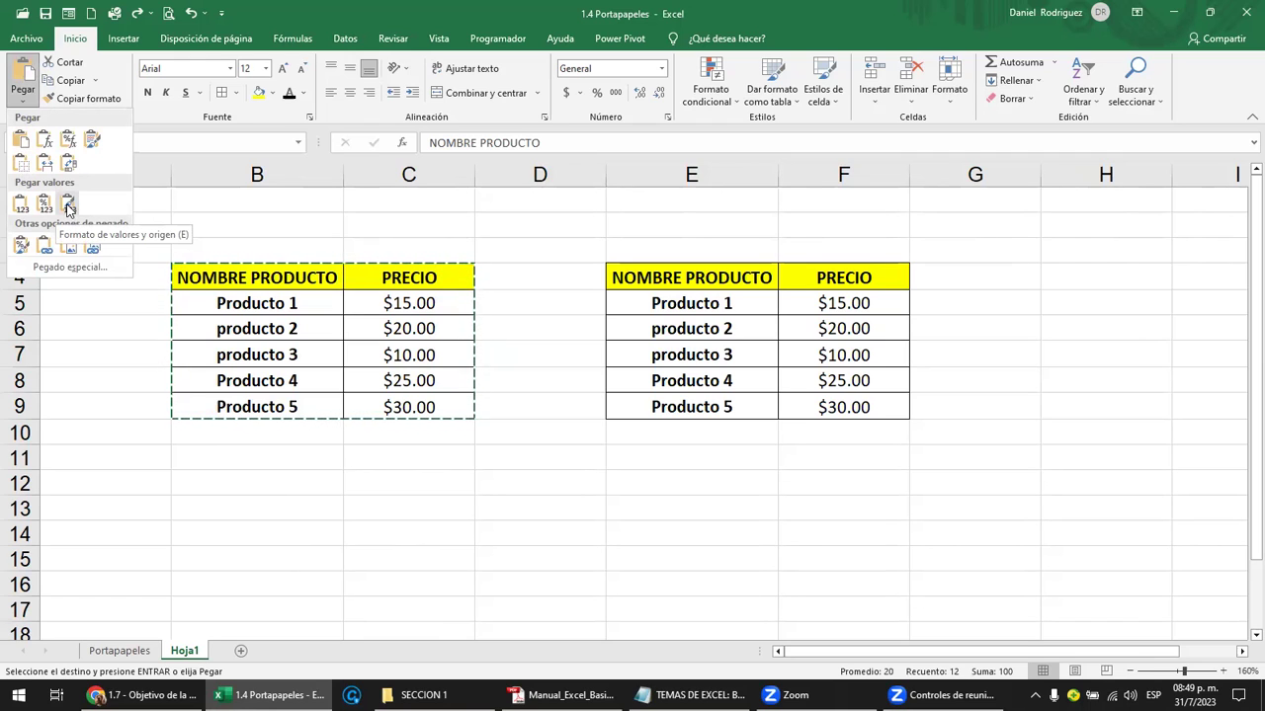
key(Escape)
key(Escape)
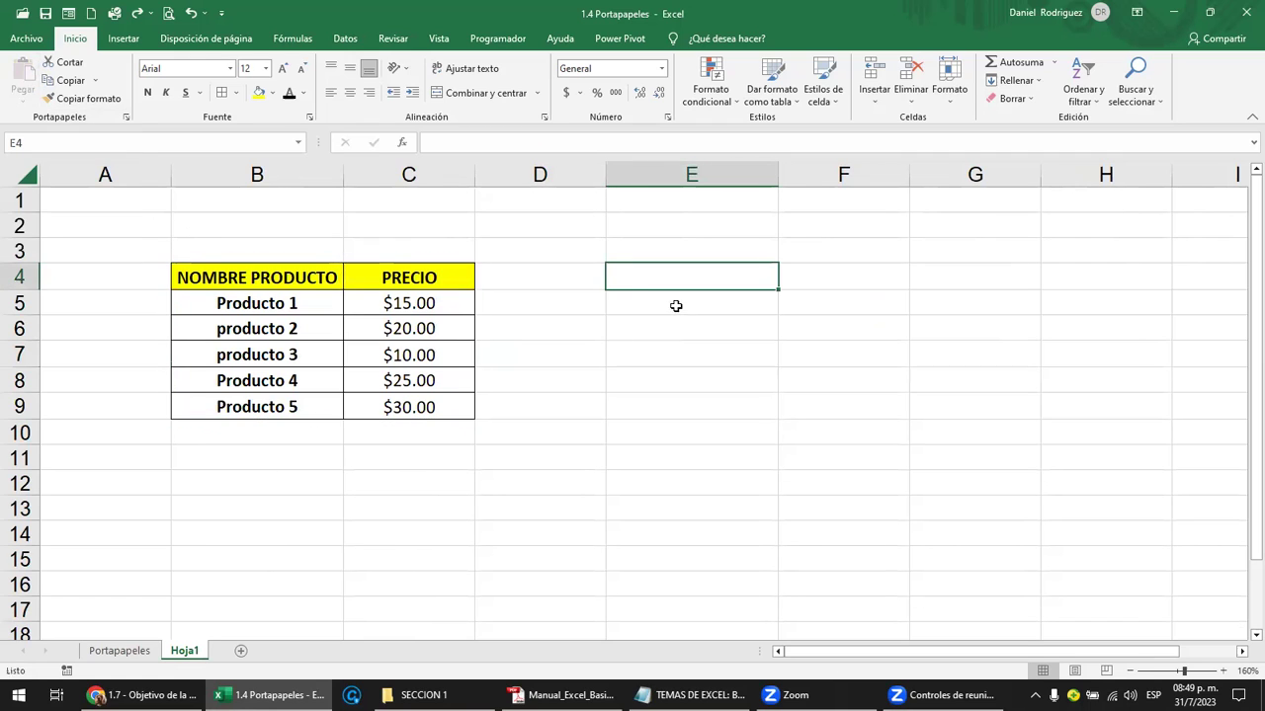
Enter three first names down cells E5:E7
drag(299, 314, 337, 403)
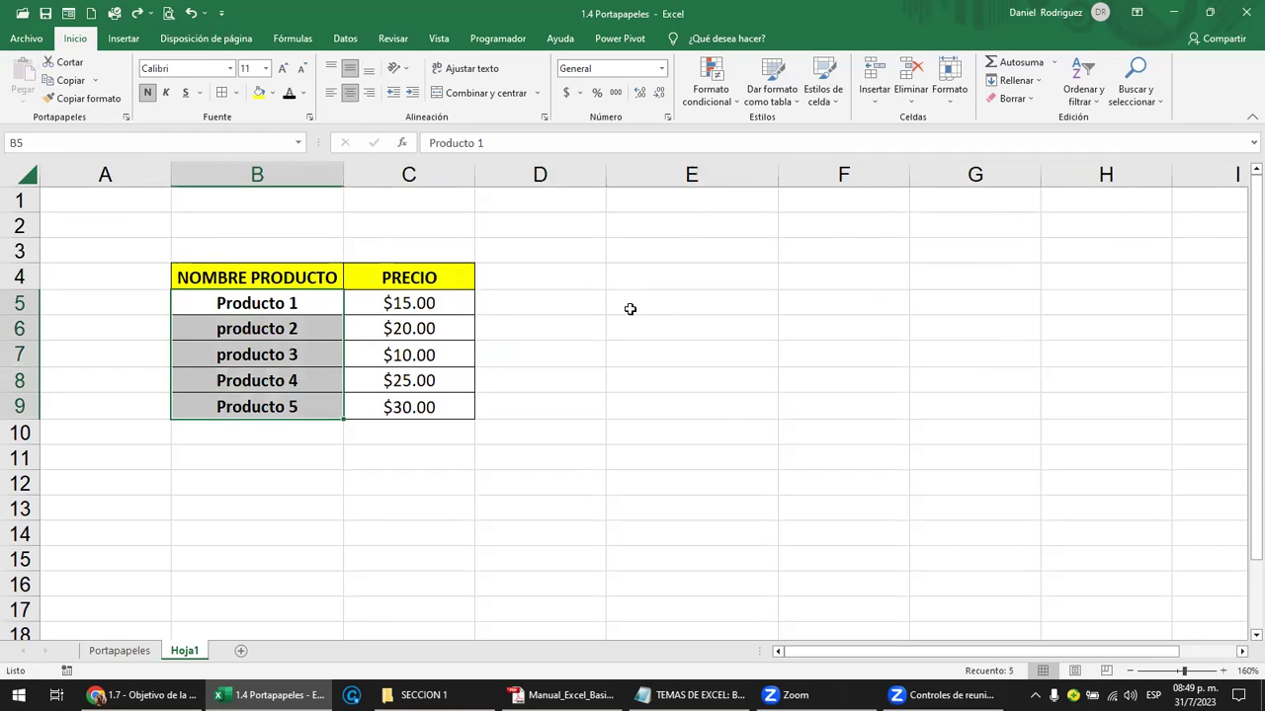
click(674, 317)
text(JUAN)
key(Return)
text(JOSE)
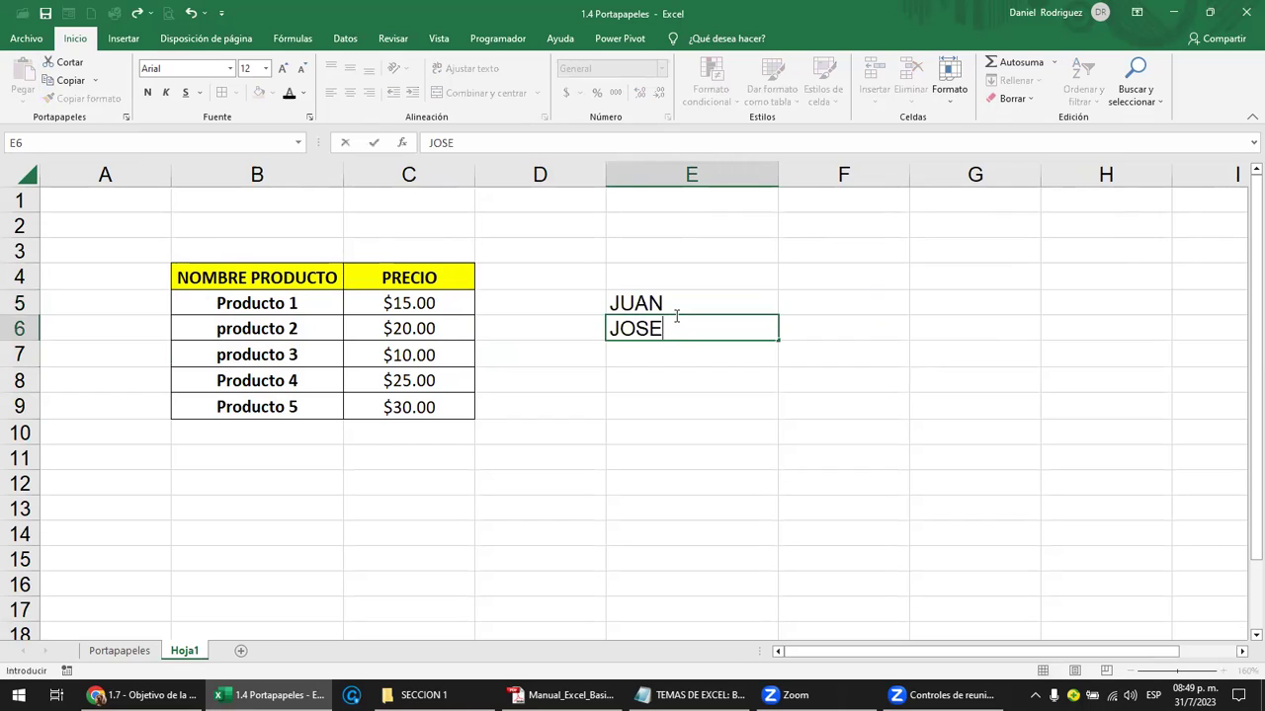
key(Return)
text(MARIA)
key(Up)
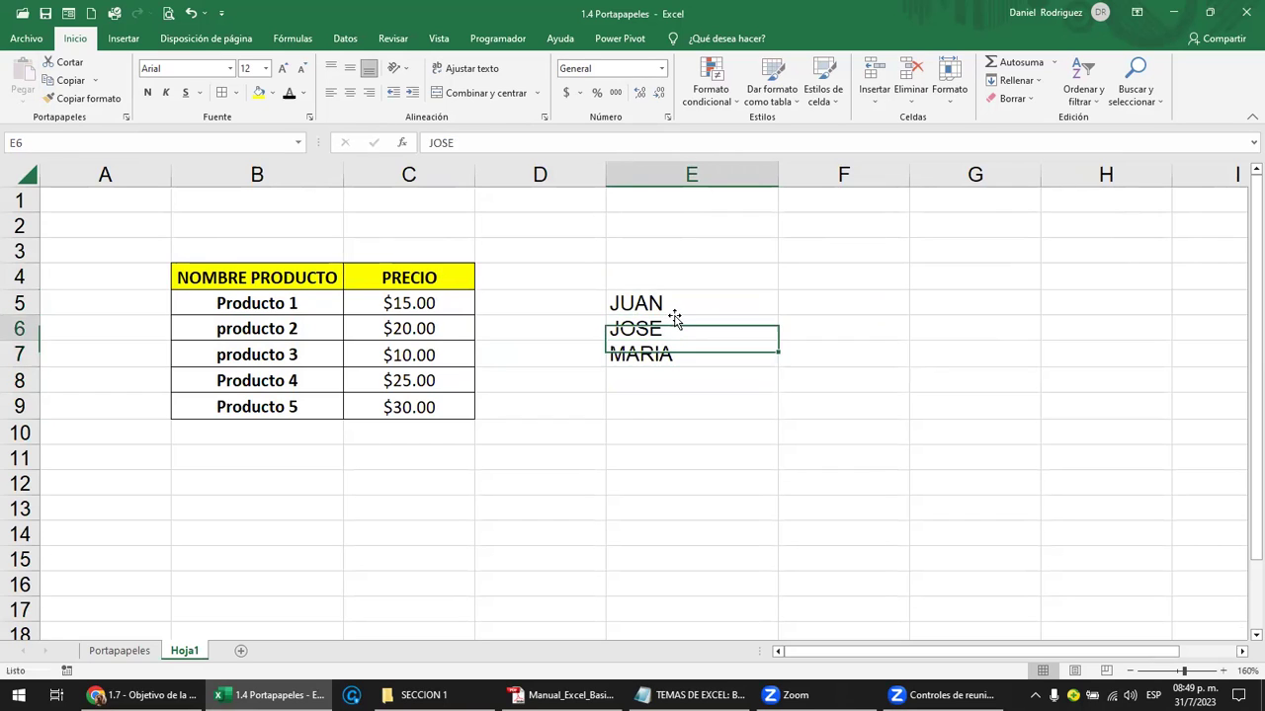
Enter sales of 250, 303 and 520 in F5:F7
key(Up)
key(Right)
text(250)
key(Return)
text(30)
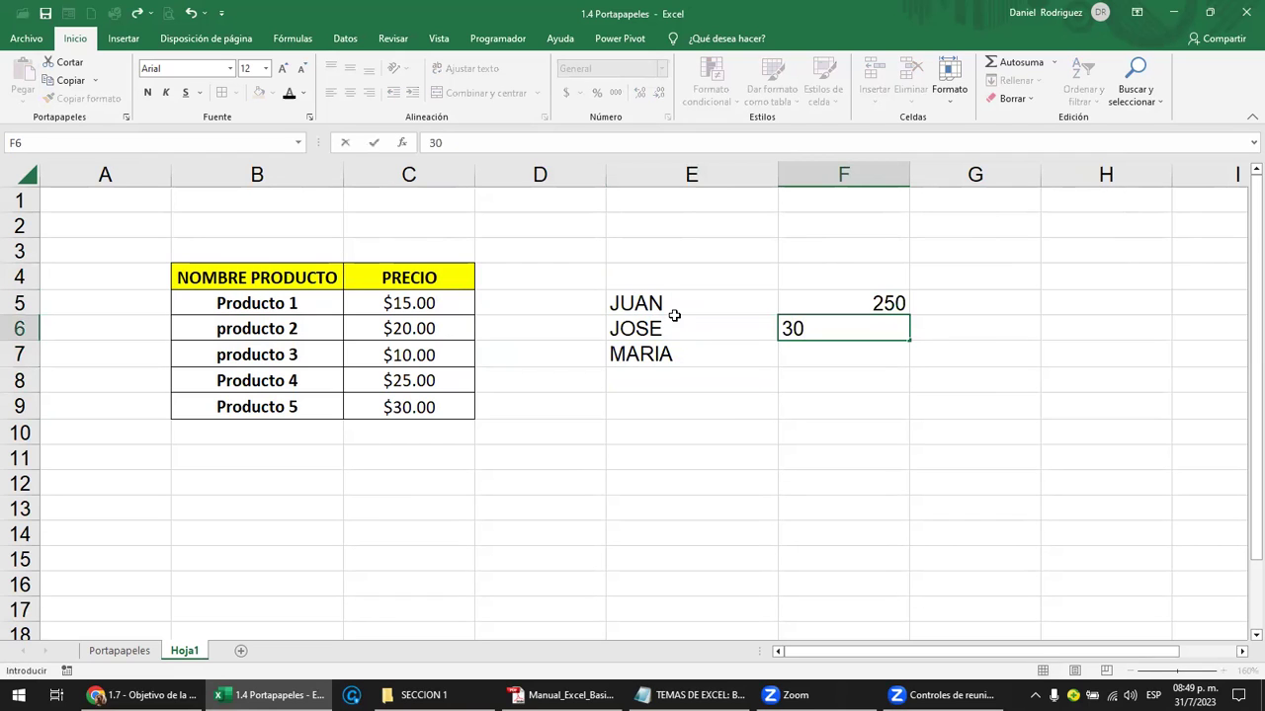
text(3)
key(Return)
text(520)
key(Return)
Add the headers NOBRE in E4 and VENTA in F4
click(639, 298)
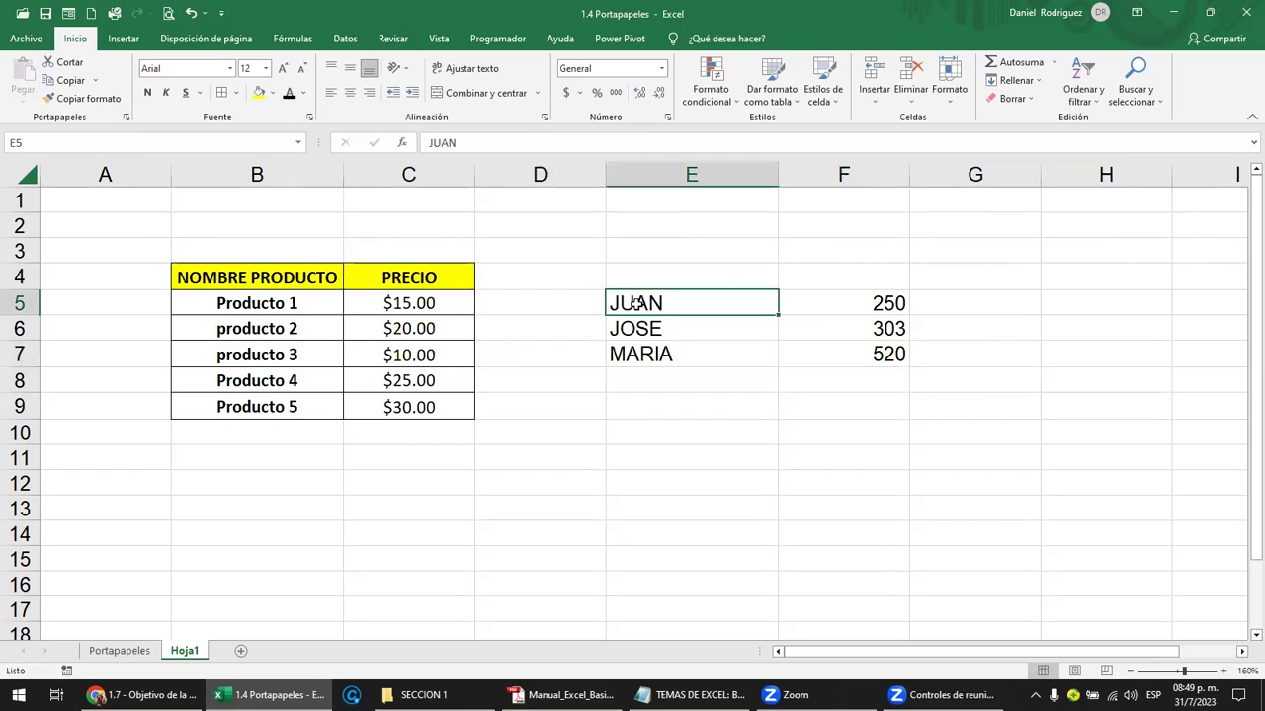
drag(634, 273, 790, 275)
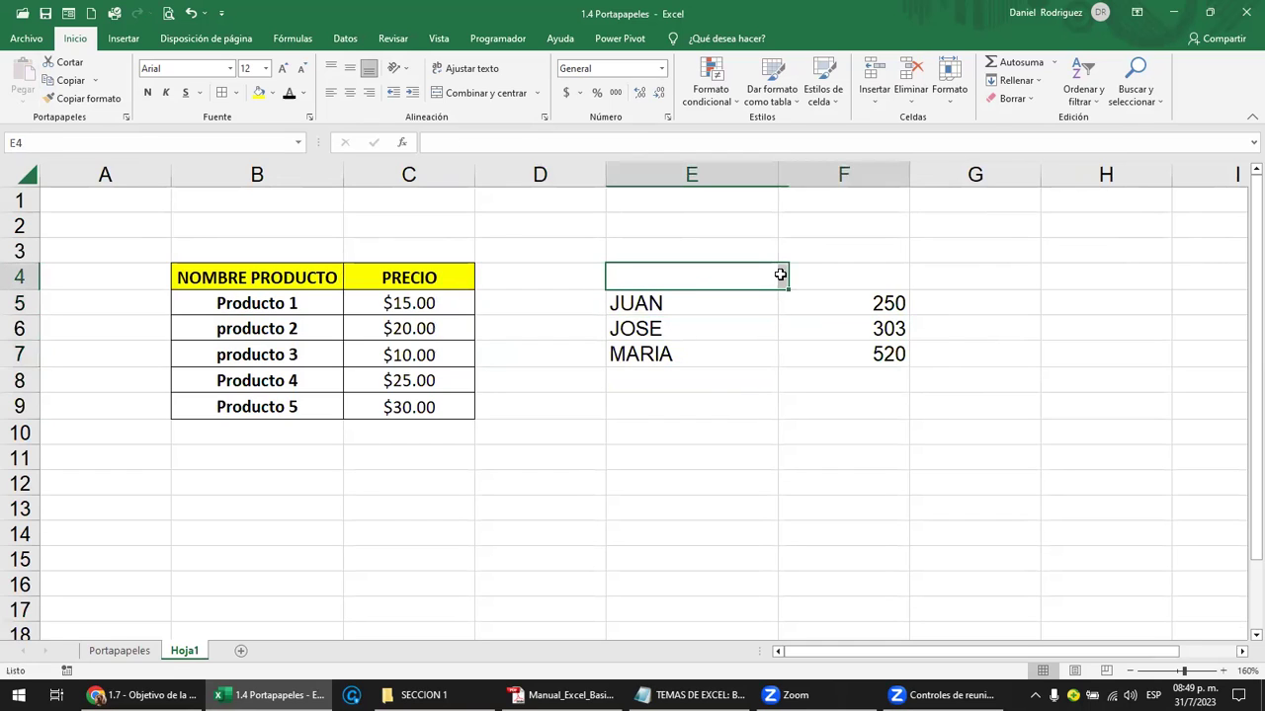
click(698, 275)
text(NOBRE)
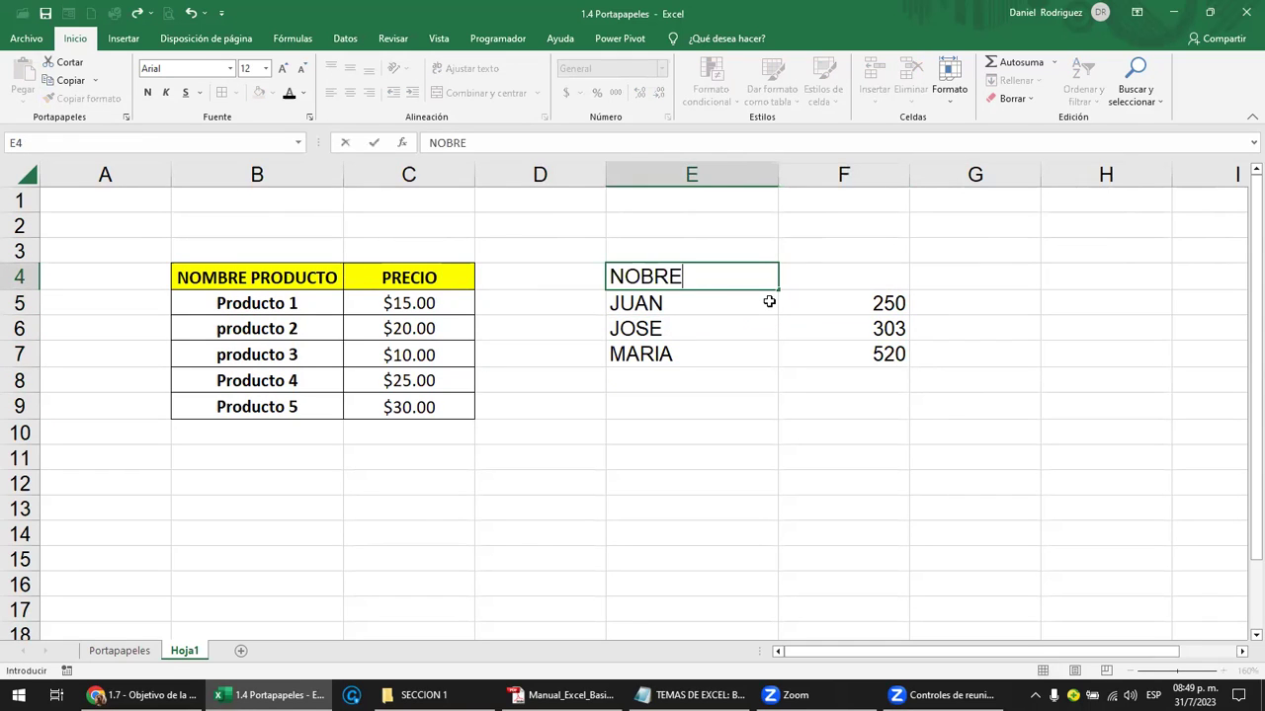
key(Tab)
text(VENTA)
key(Return)
mouse_move(259, 277)
mouse_down()
mouse_move(378, 305)
mouse_move(408, 407)
mouse_up()
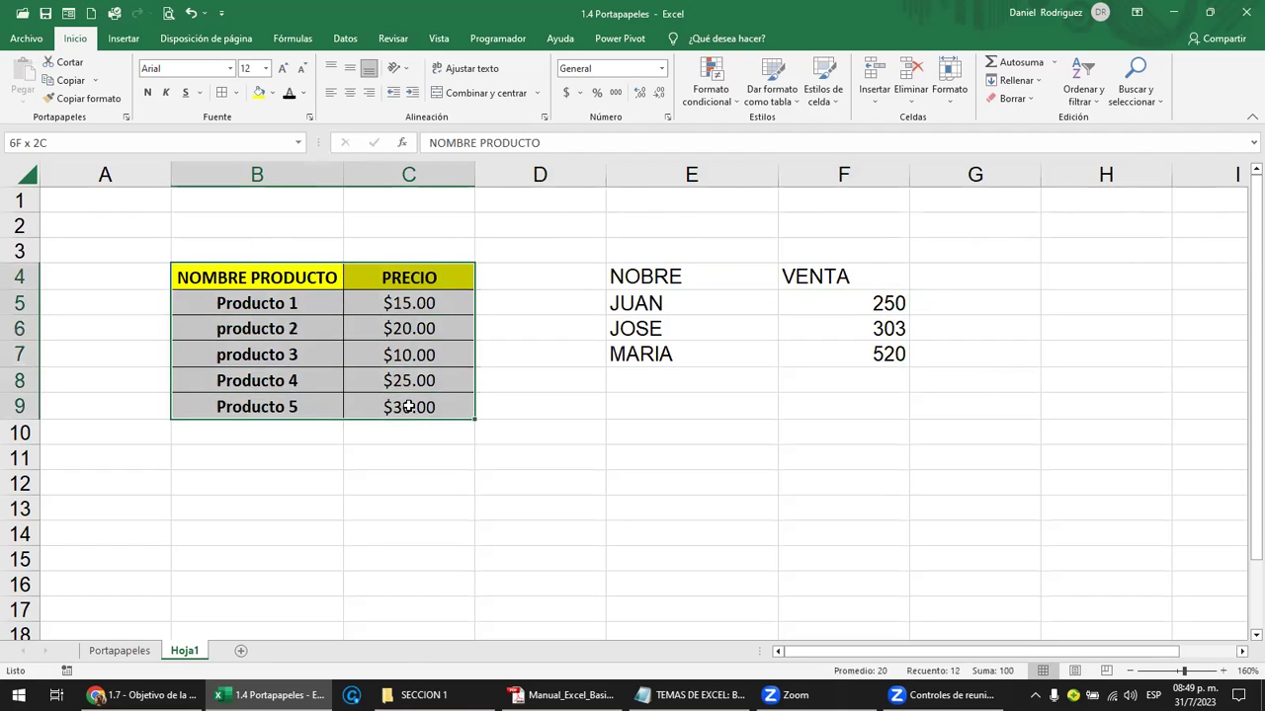
Use Copiar formato to paint the B4:C9 table's format onto the NOBRE/VENTA table at E4
click(99, 105)
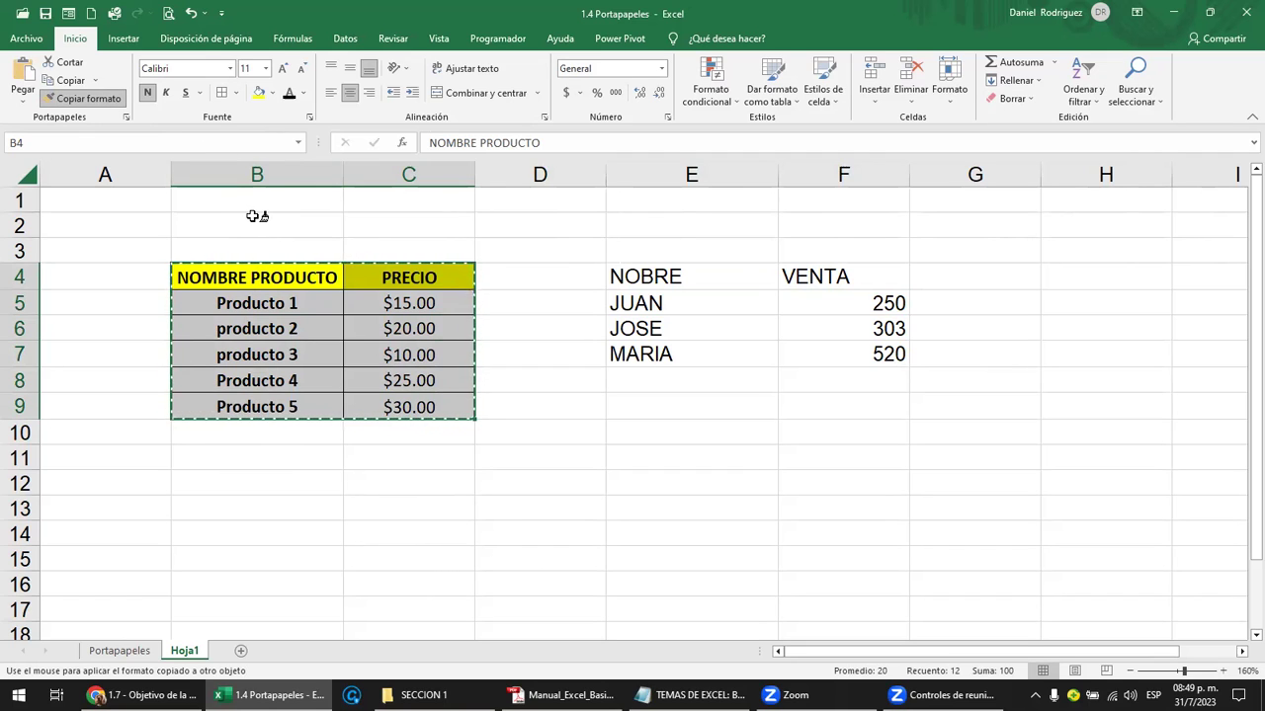
click(654, 276)
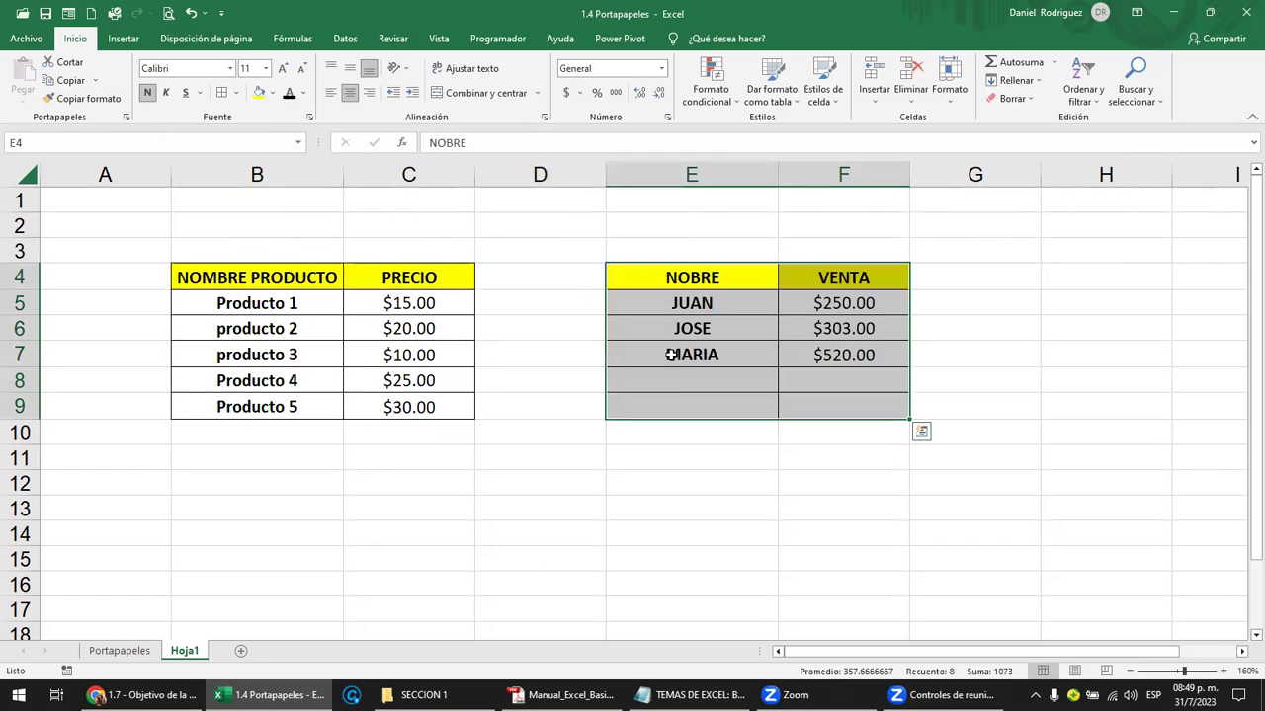
key(ctrl+z)
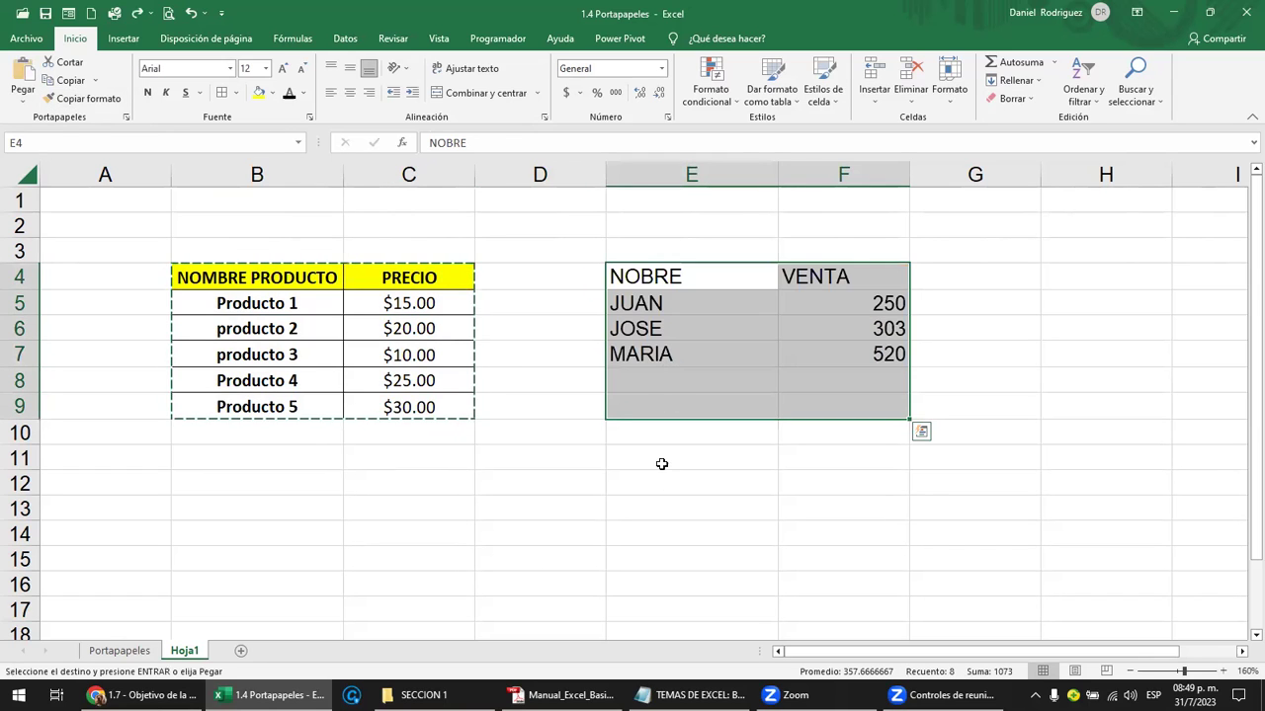
drag(646, 275, 812, 387)
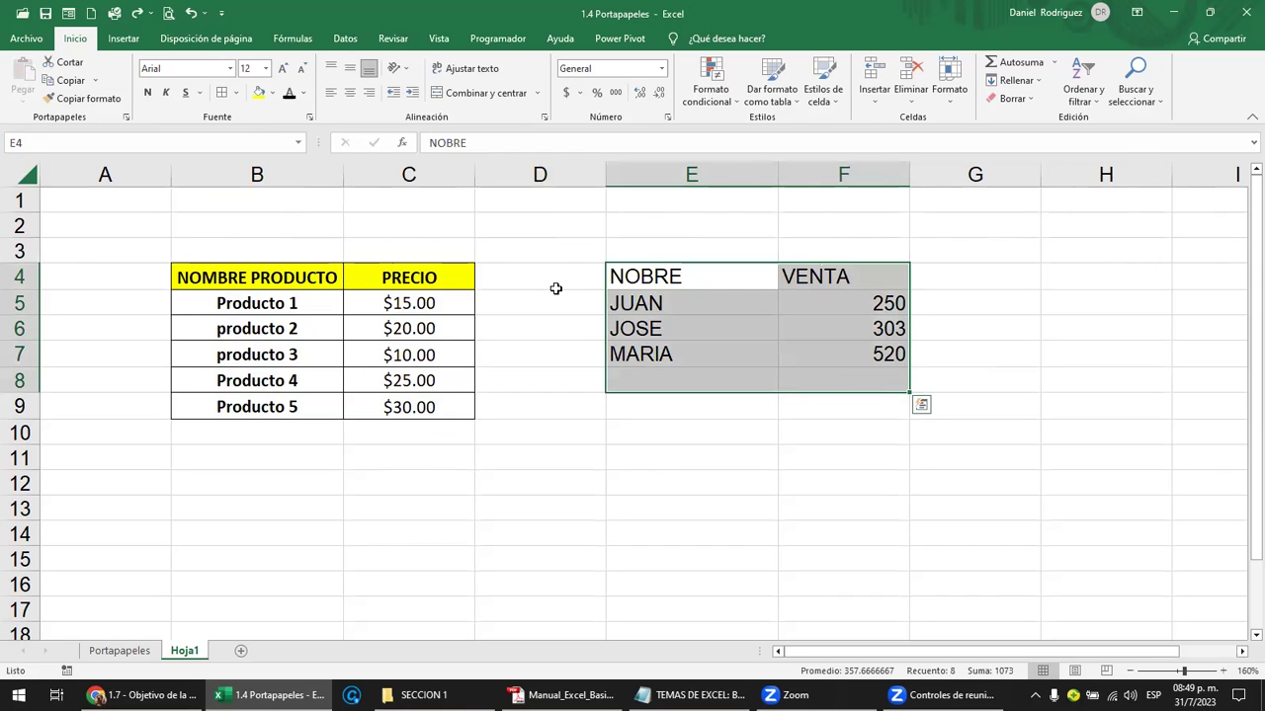
drag(737, 393, 652, 444)
click(647, 456)
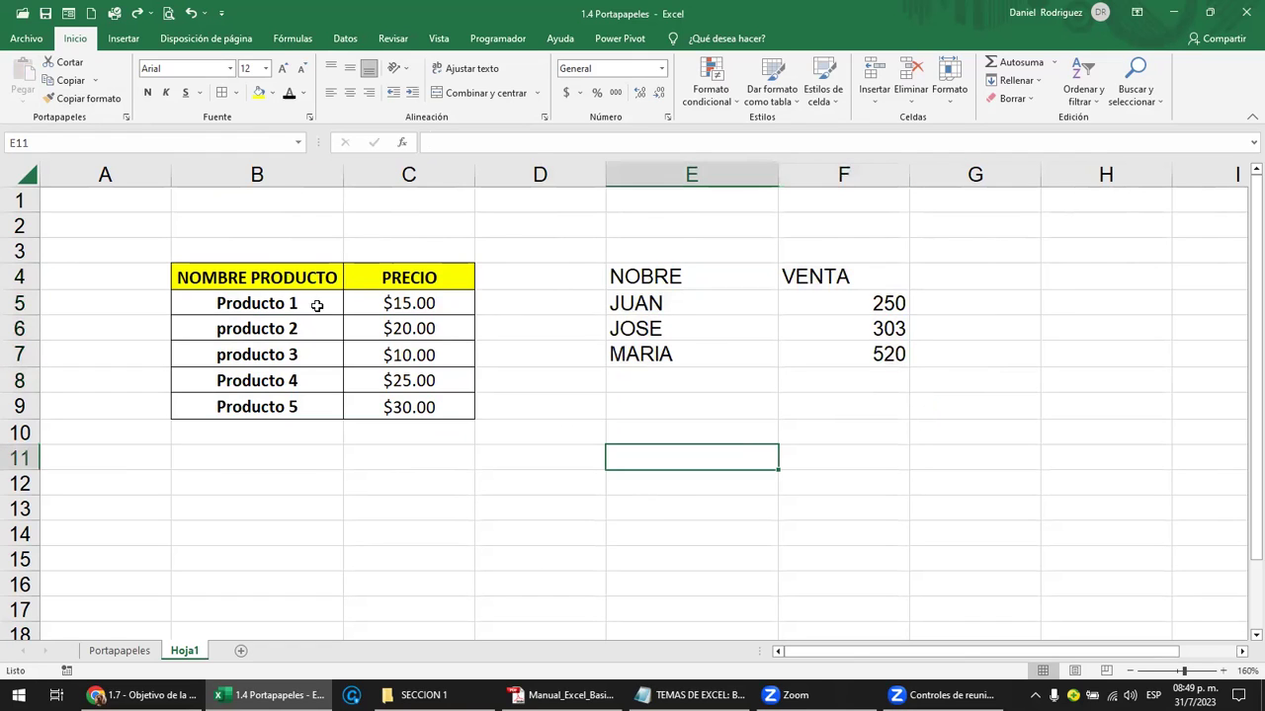
drag(228, 276, 406, 406)
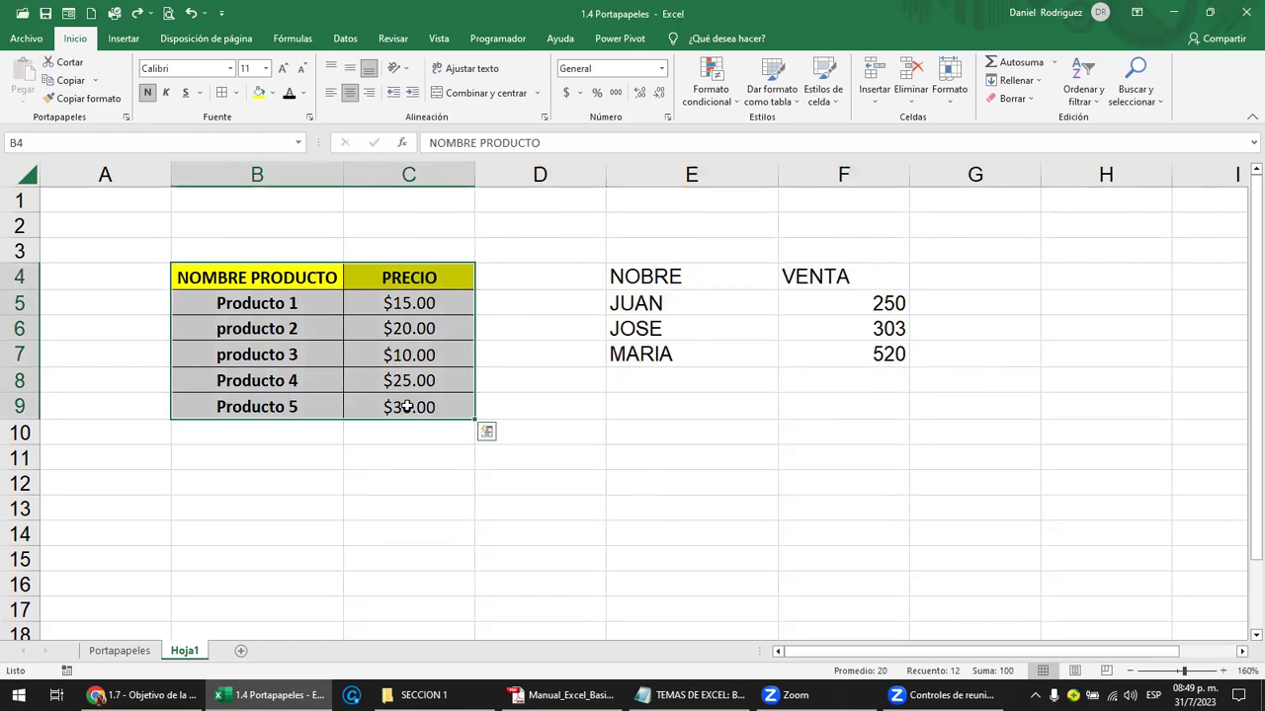
click(96, 101)
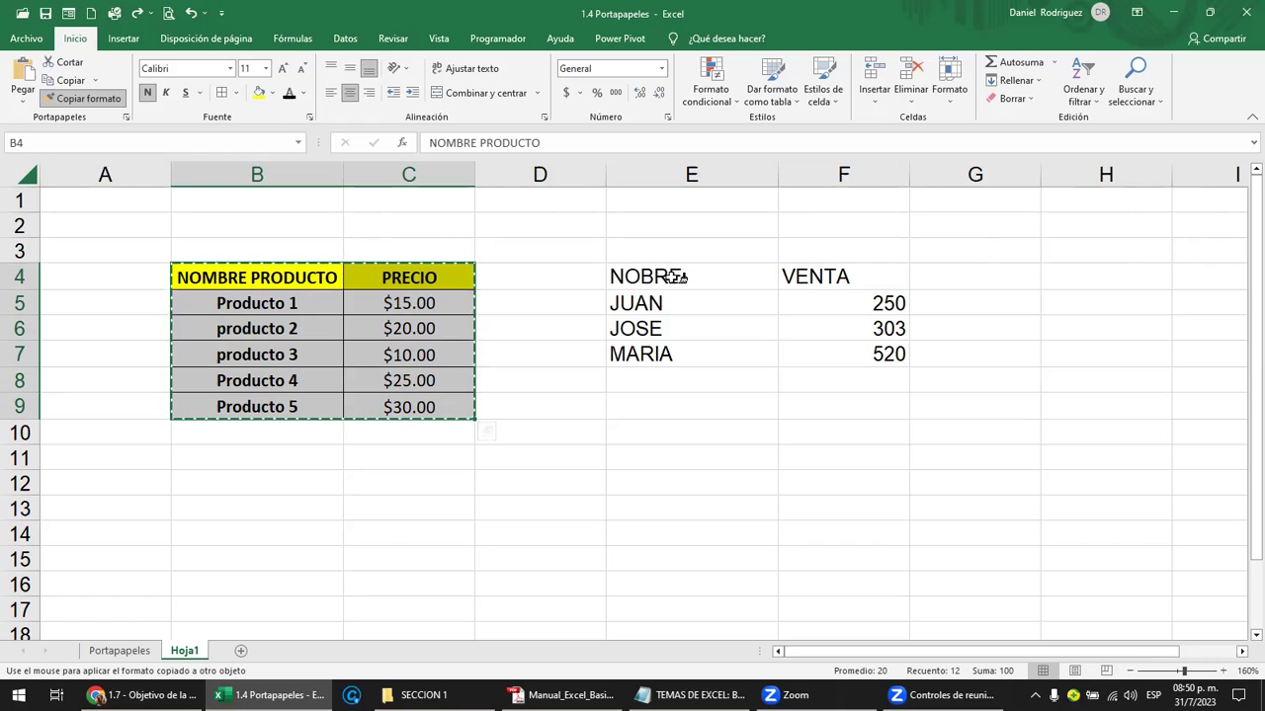
click(675, 278)
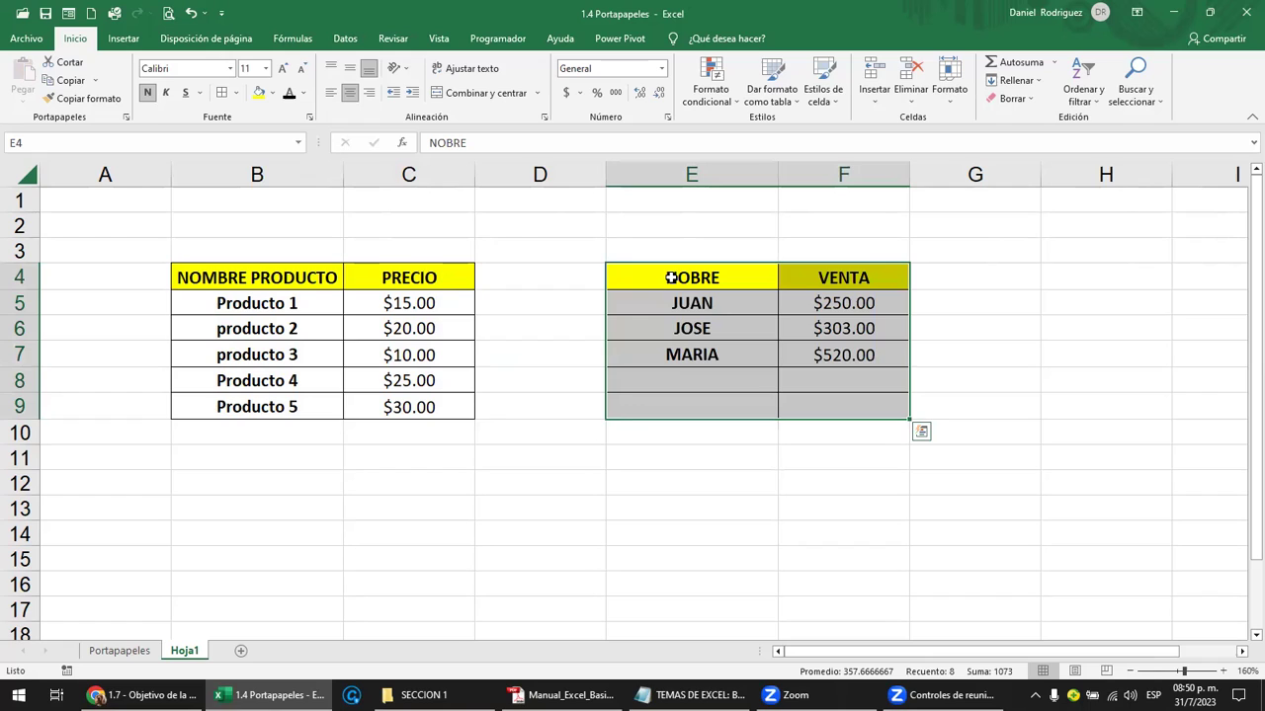
click(675, 406)
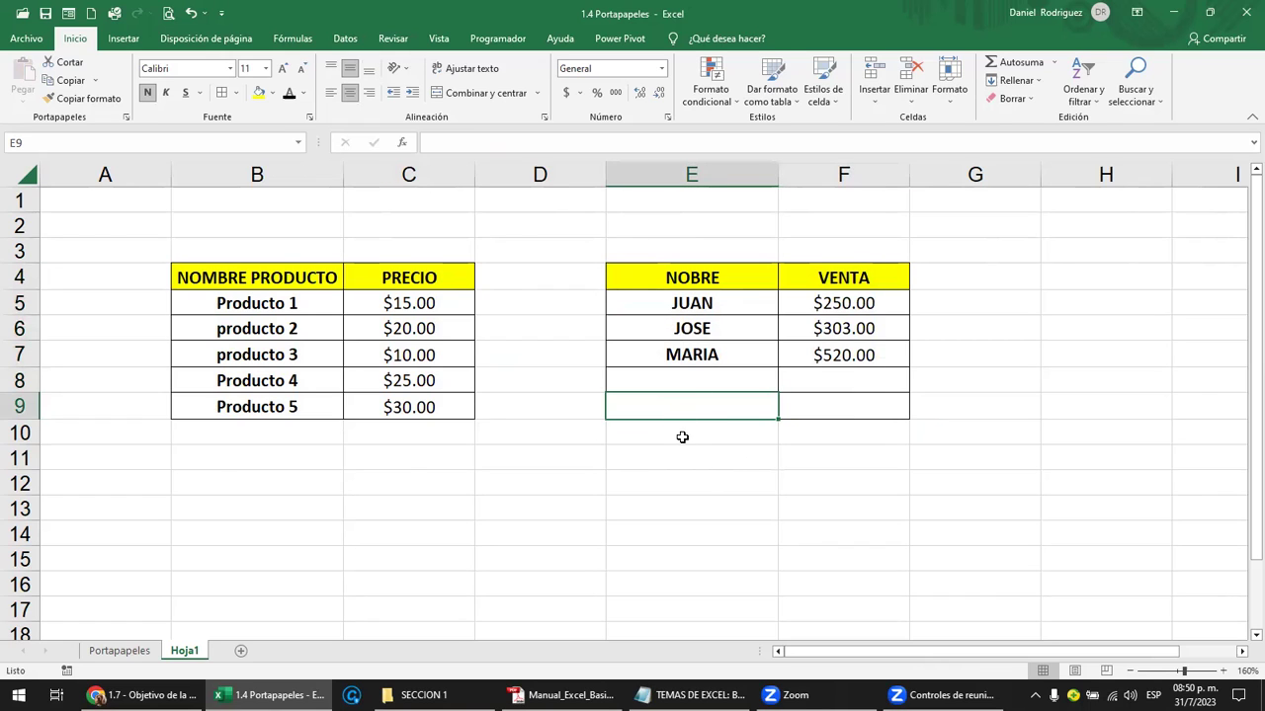
Uncheck Vista > Líneas de cuadrícula so Hoja1 shows no gridlines
double_click(238, 14)
click(361, 161)
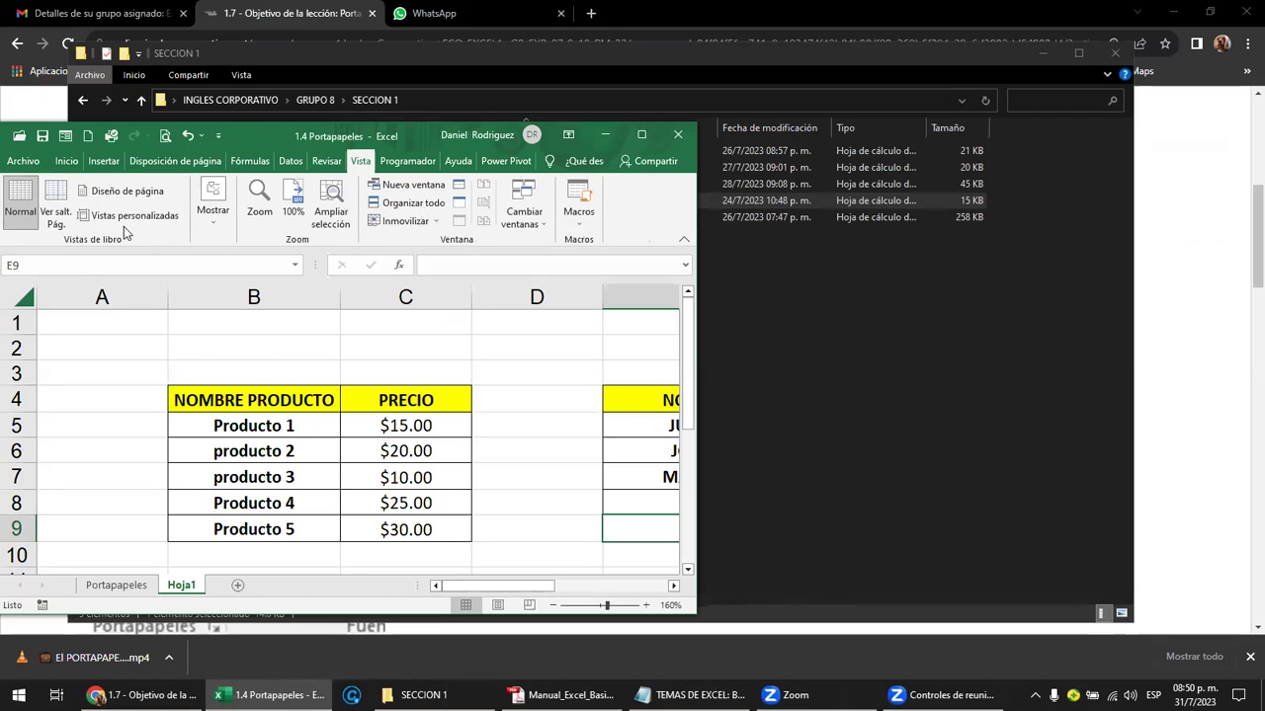
double_click(270, 127)
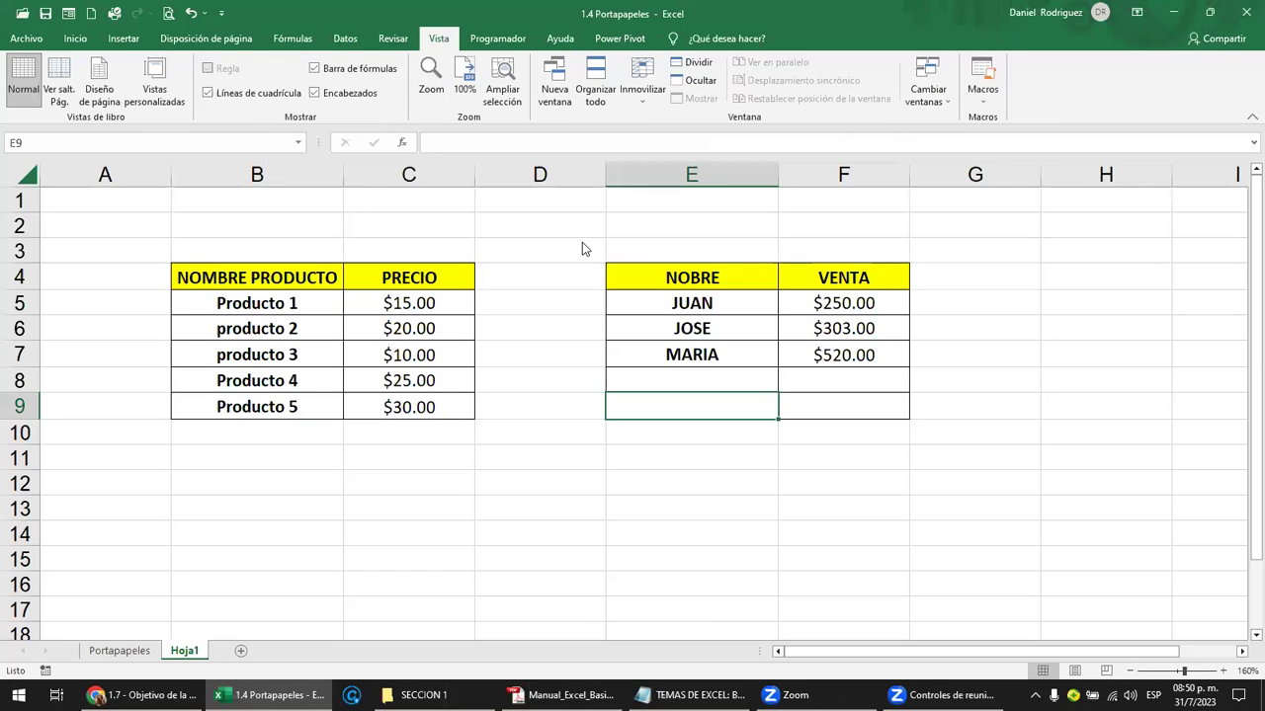
click(220, 95)
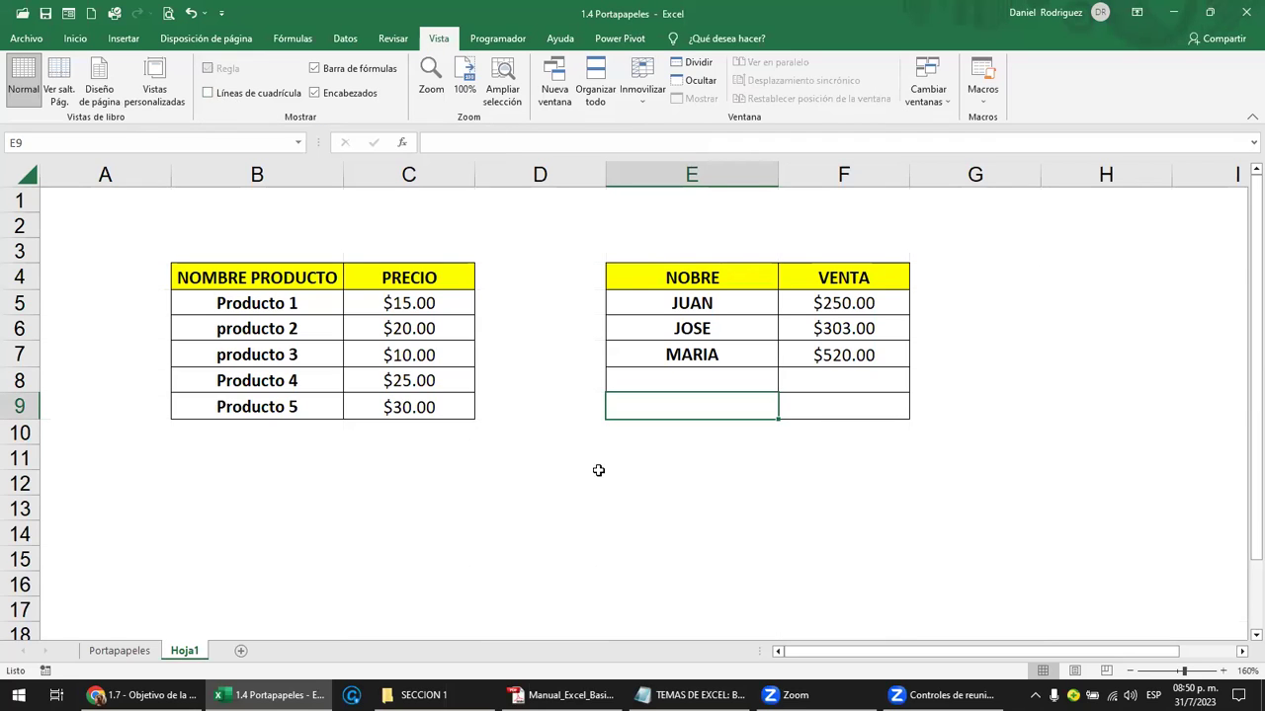
click(677, 472)
click(665, 440)
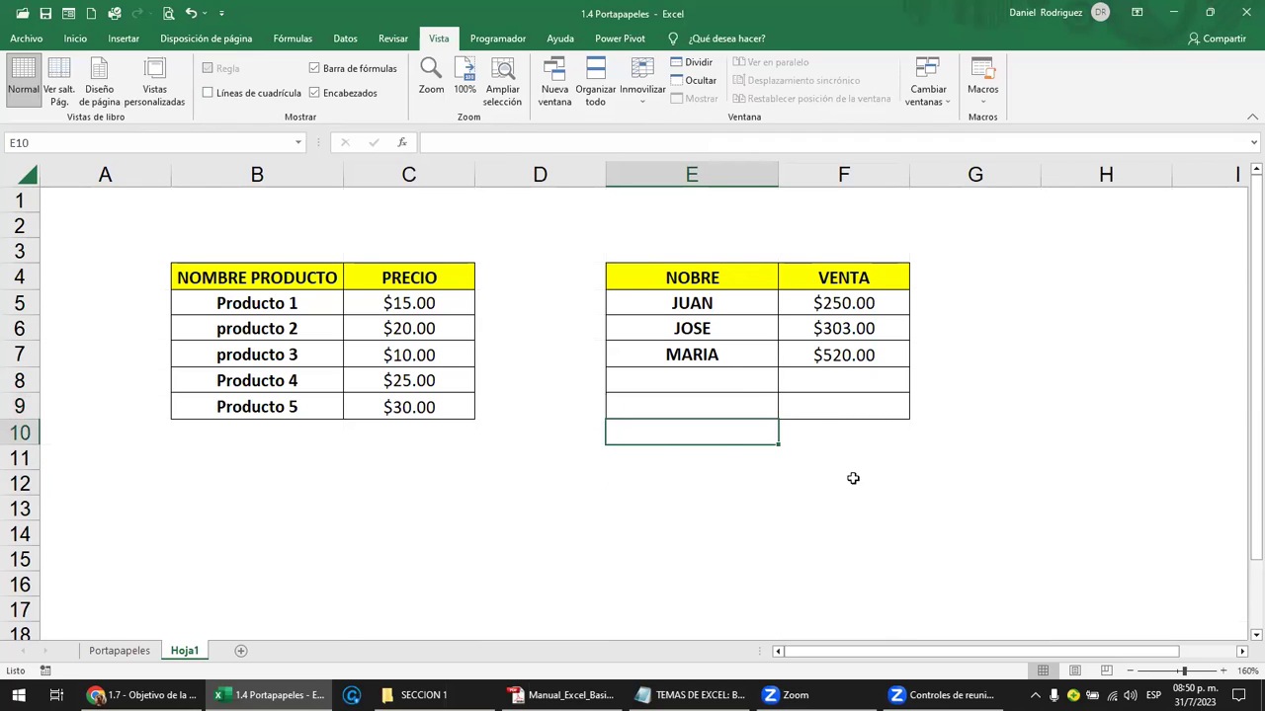
drag(720, 431, 833, 470)
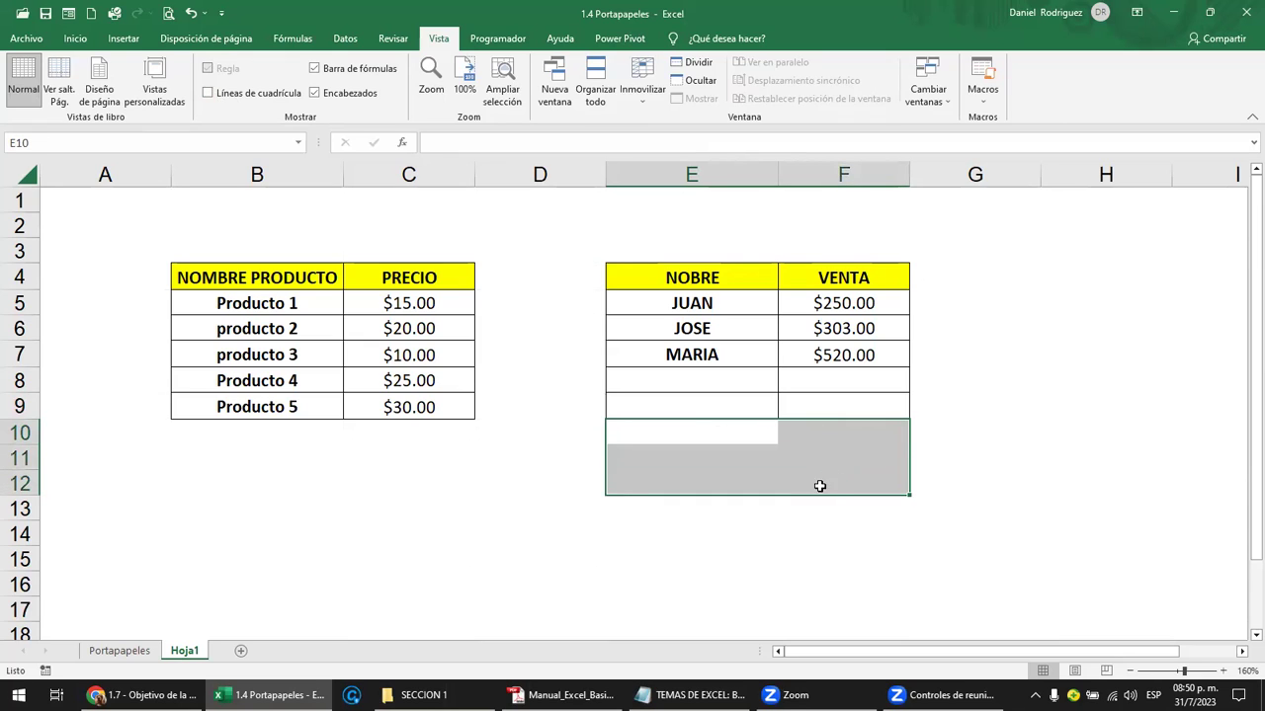
click(405, 464)
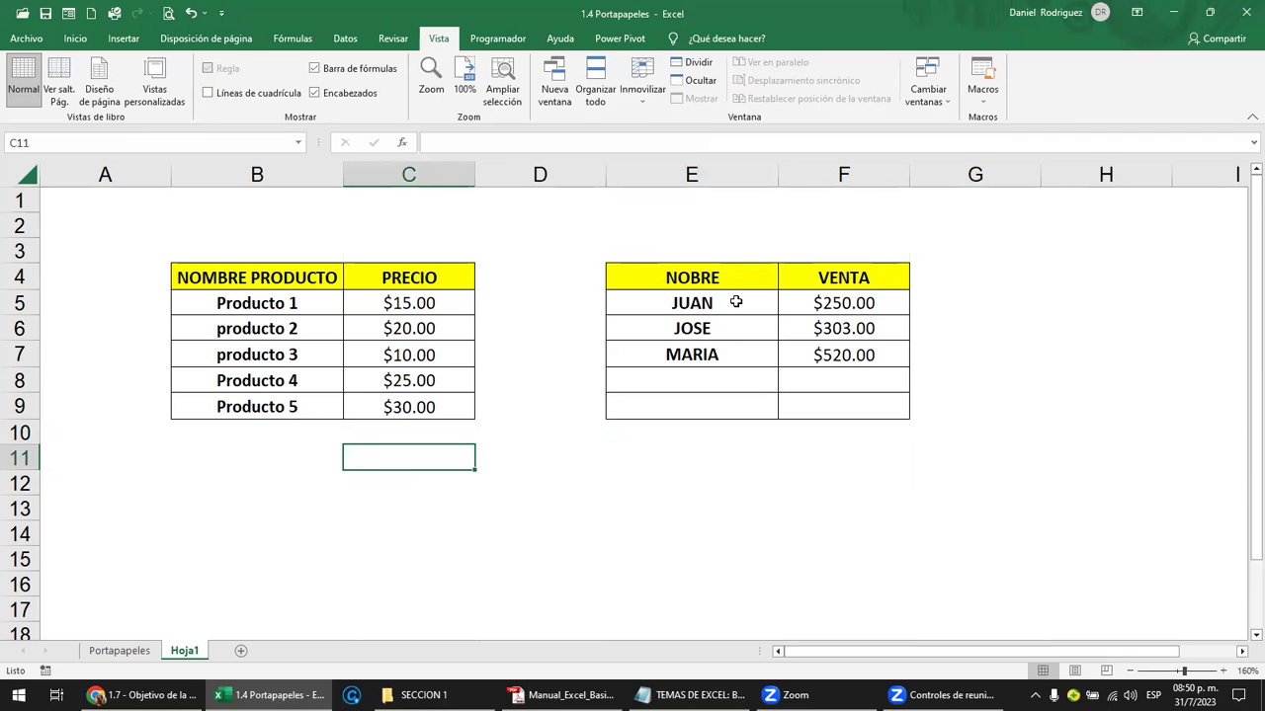
drag(672, 332, 819, 329)
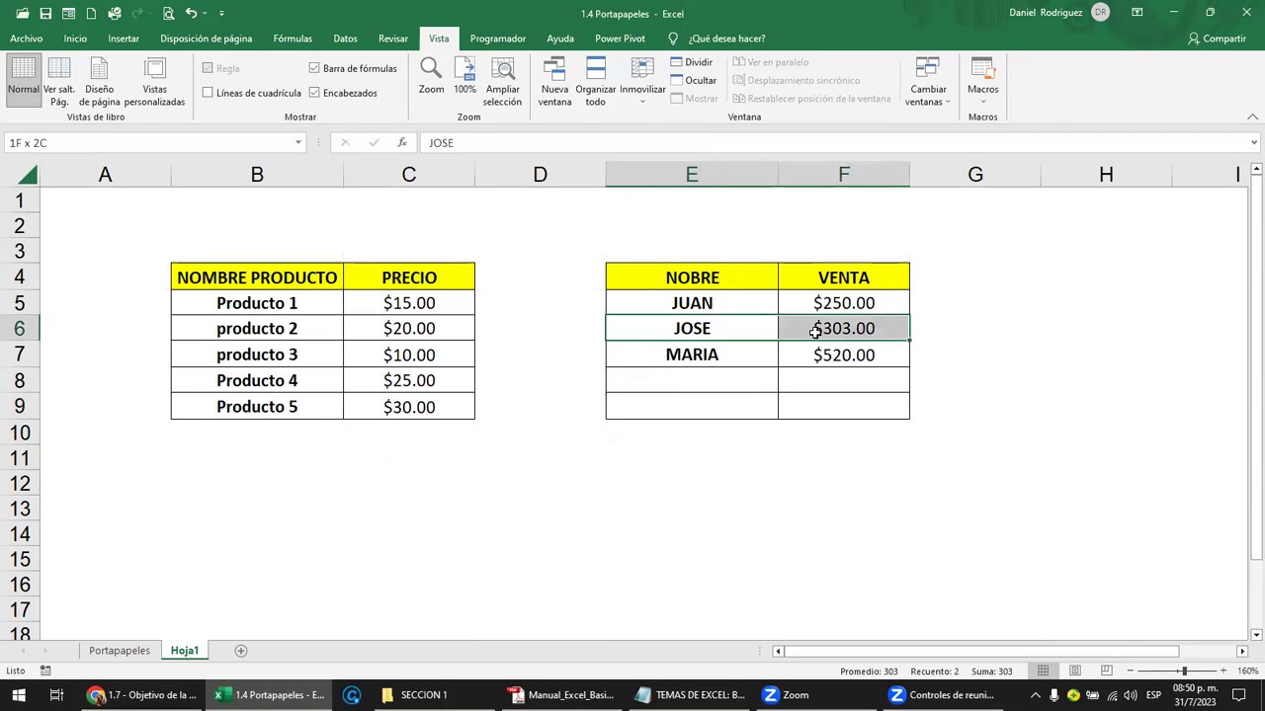
Format-paint row E6:F6's borders onto E10:F15
click(43, 40)
key(Escape)
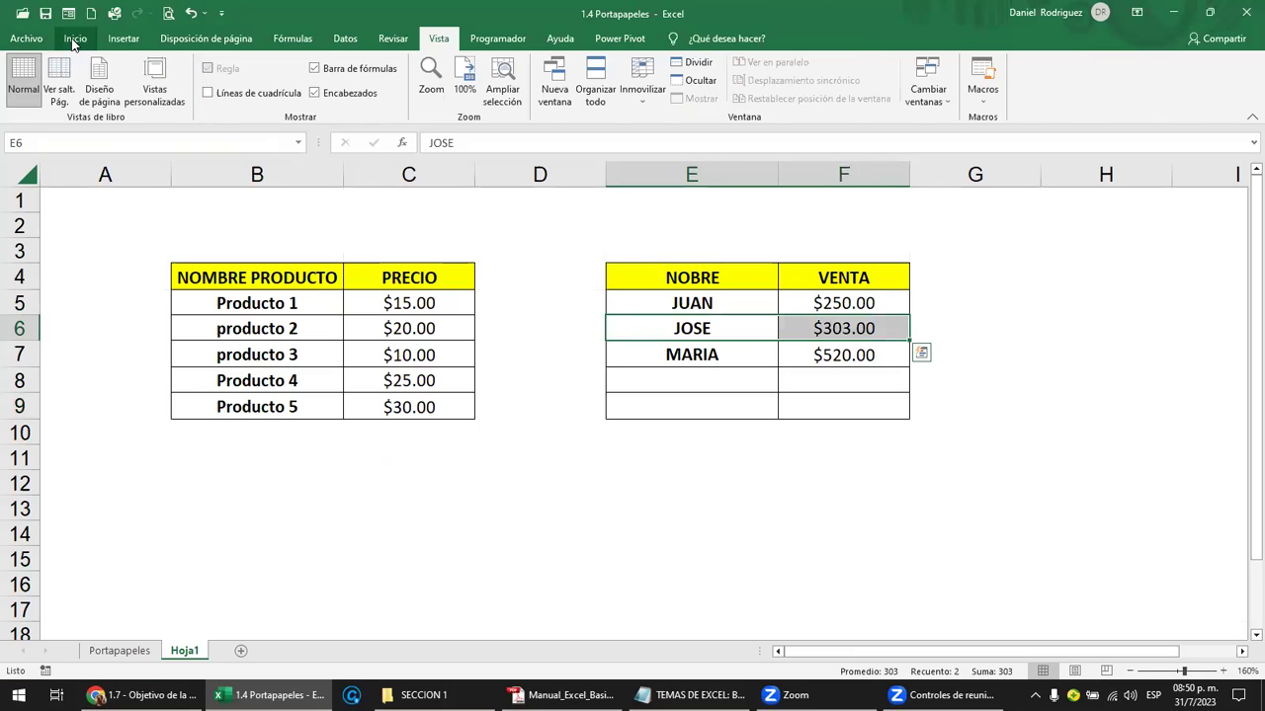
click(75, 37)
click(82, 98)
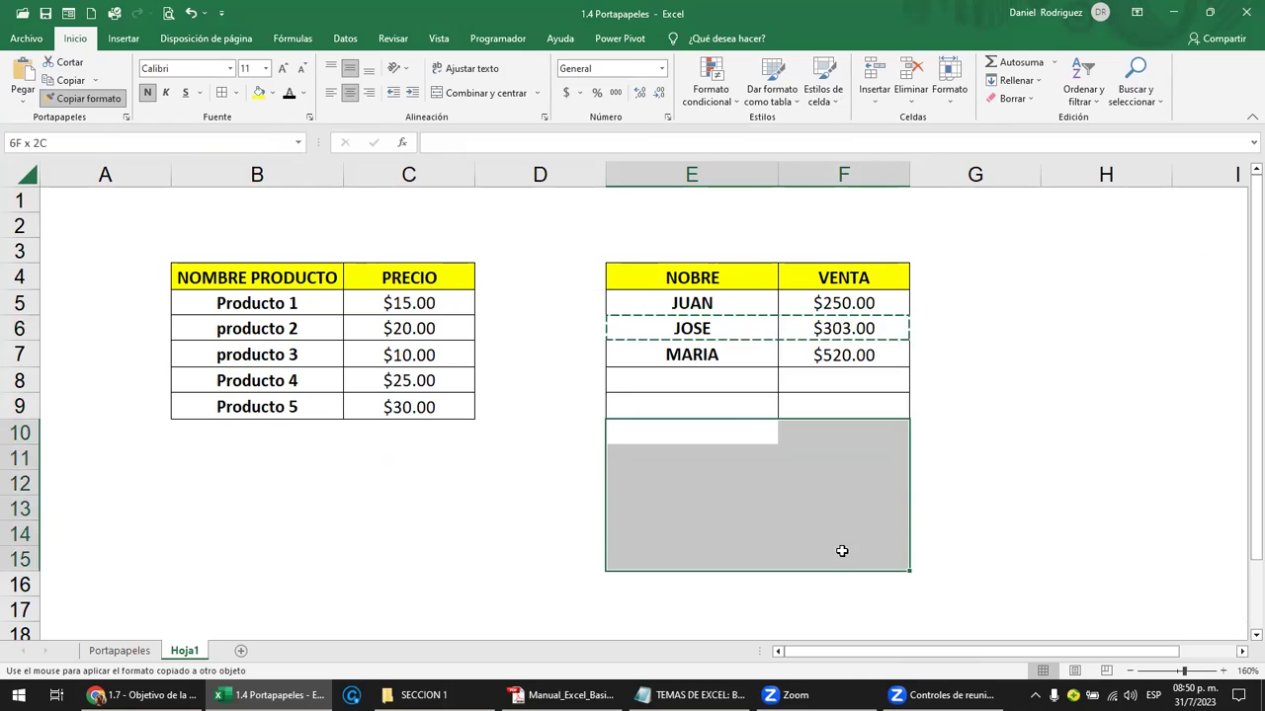
drag(838, 507, 841, 551)
click(1067, 484)
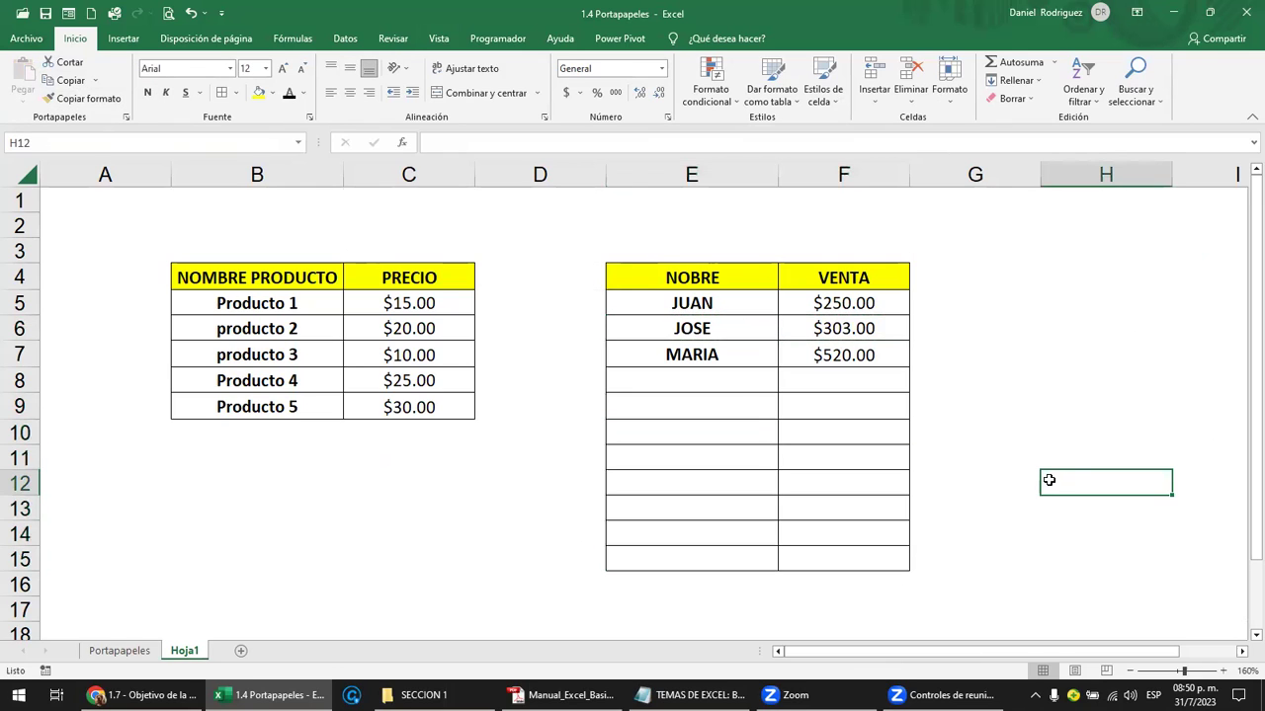
Enter XXX with 100 in row 8 and XXX in E9
click(760, 392)
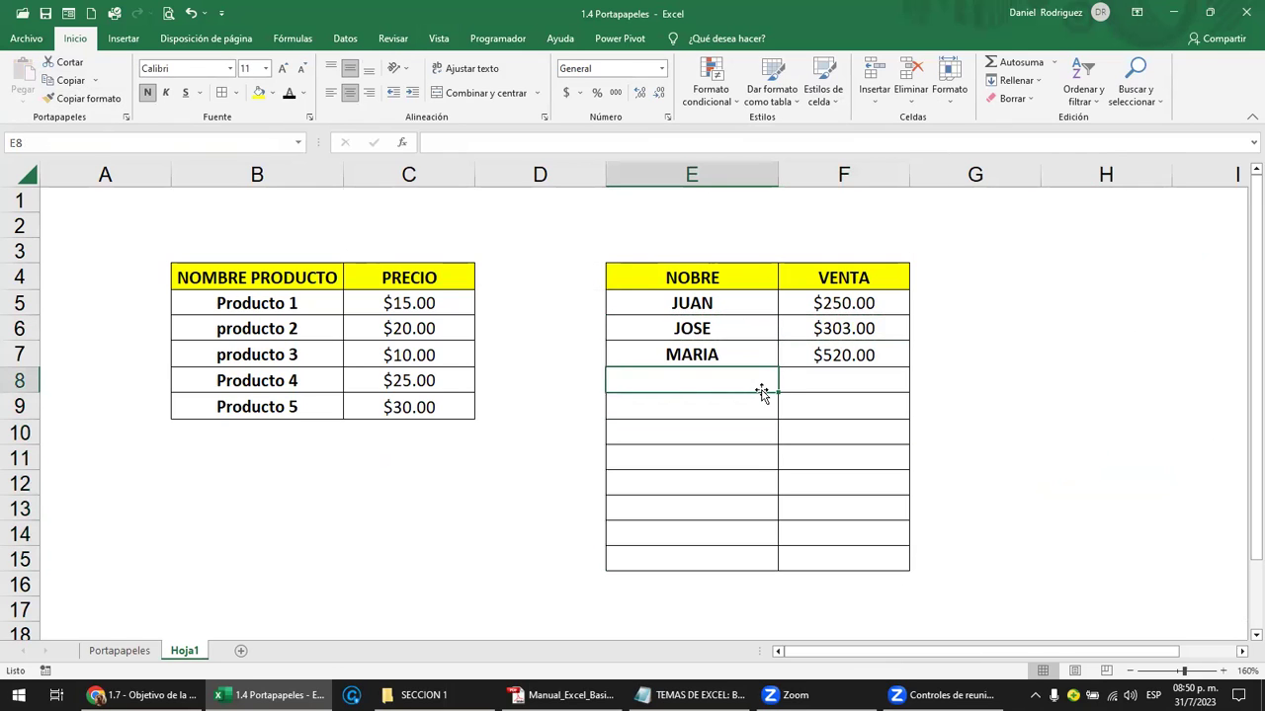
text(XXX)
key(Tab)
text(100)
key(Return)
text(XXX)
key(Tab)
Enter XX with 200 in row 15, then copy the whole table E4:F15
key(Down)
key(Down)
key(Down)
key(Down)
key(Left)
key(Left)
key(Down)
key(Right)
key(Down)
text(XX)
key(Tab)
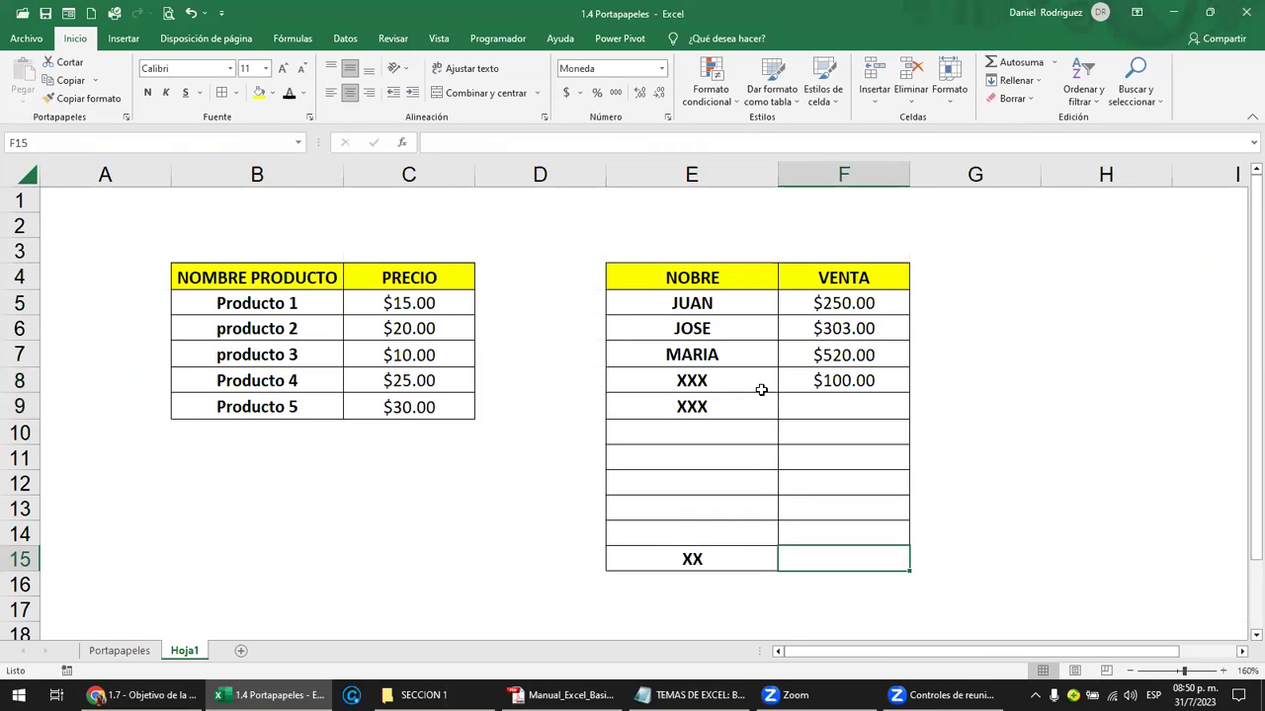
text(200)
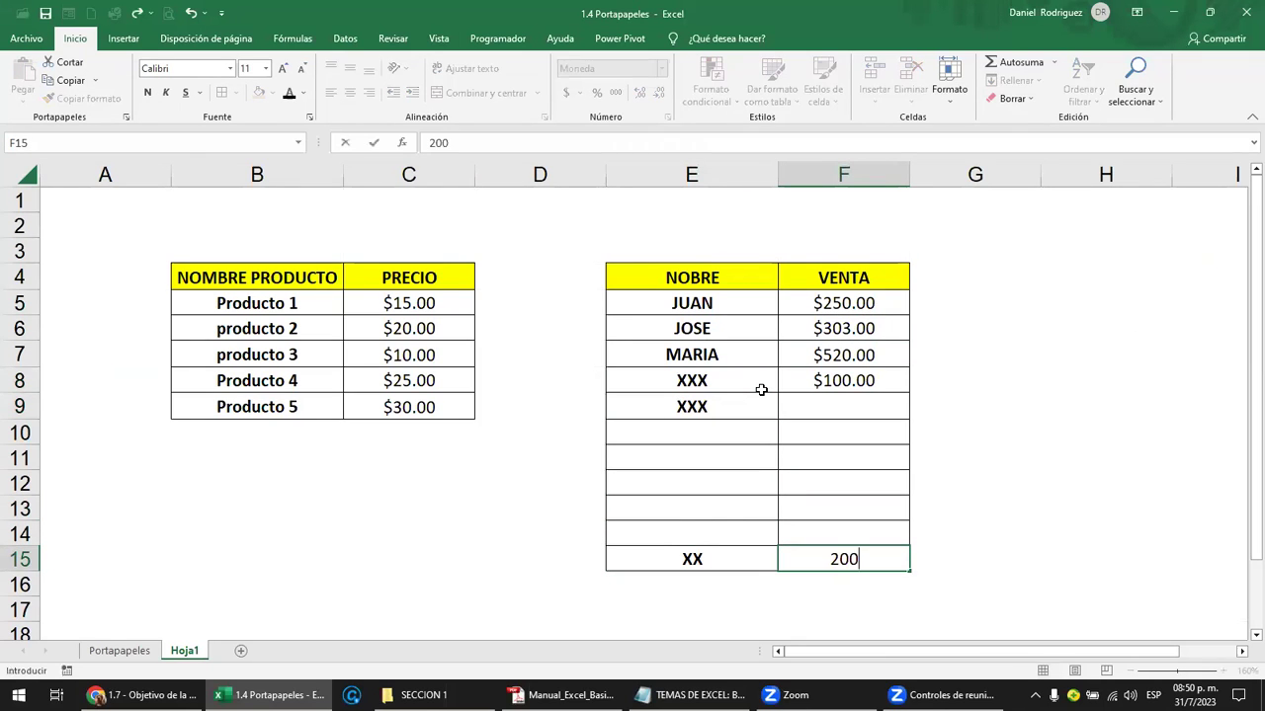
key(Return)
drag(714, 275, 858, 555)
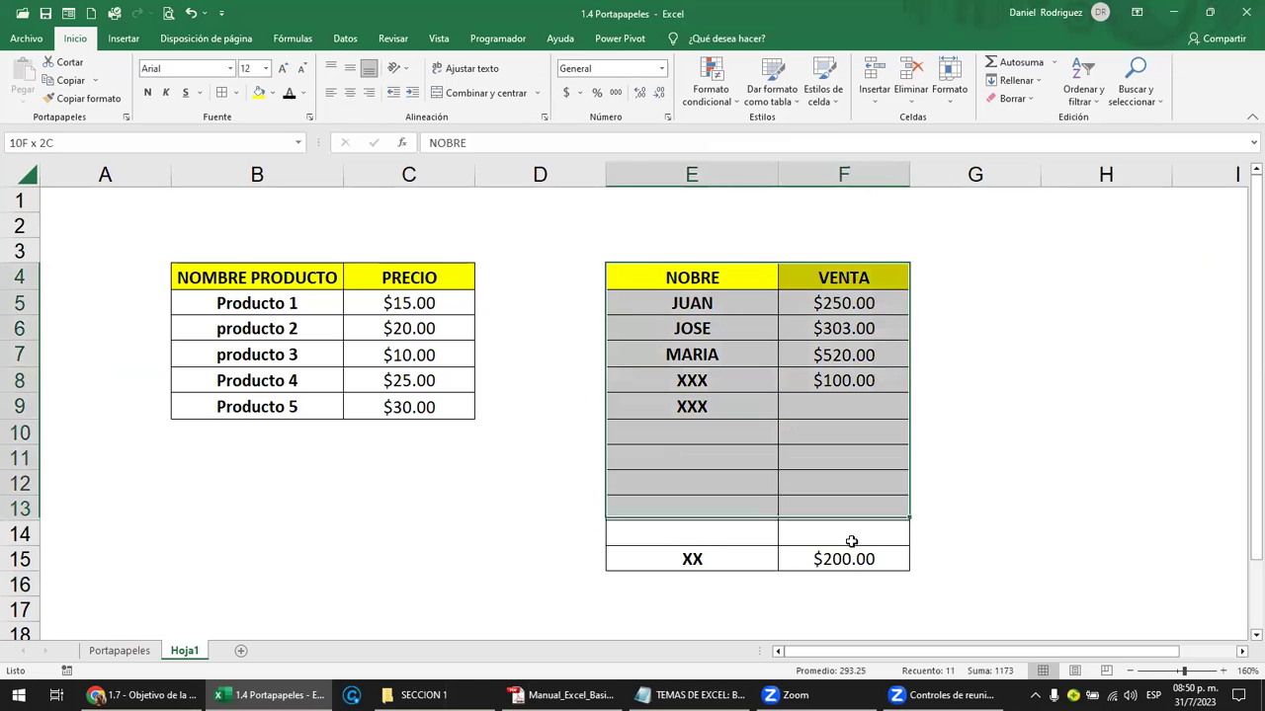
key(ctrl+c)
Paste only the values of the copied NOBRE/VENTA table at H4 using Pegar > Valores
click(1066, 279)
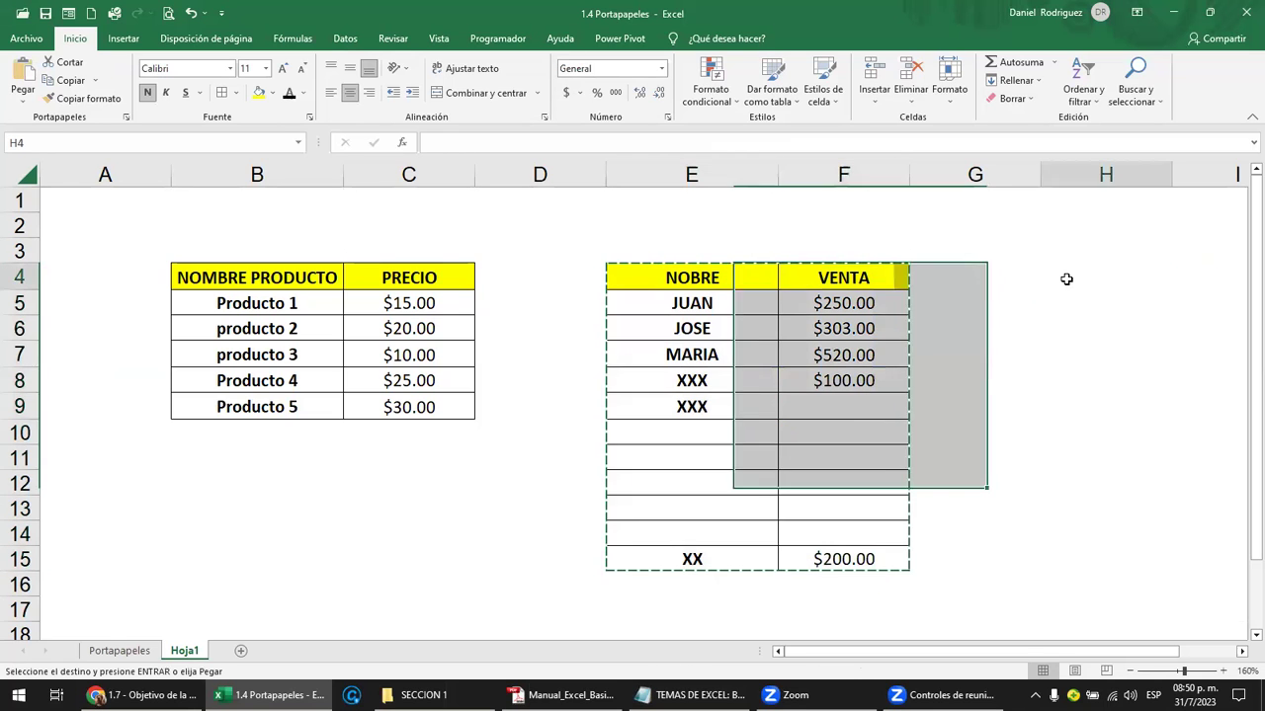
right_click(1066, 279)
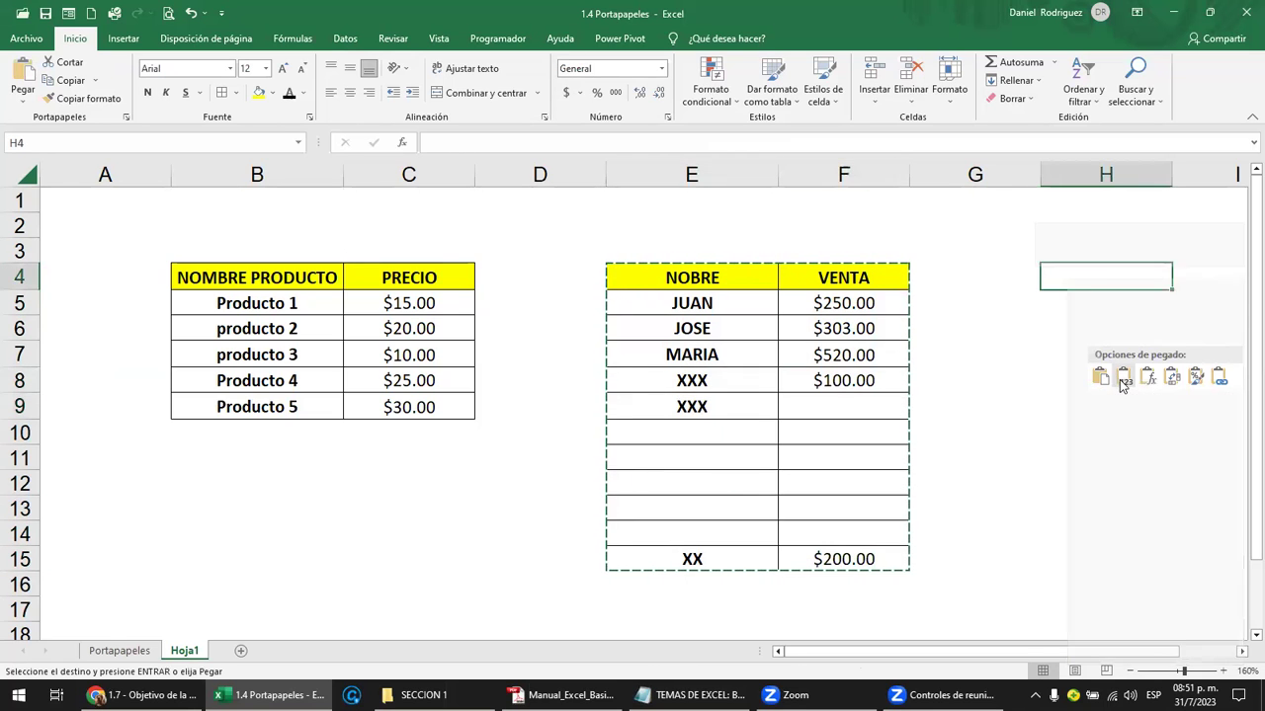
click(1124, 386)
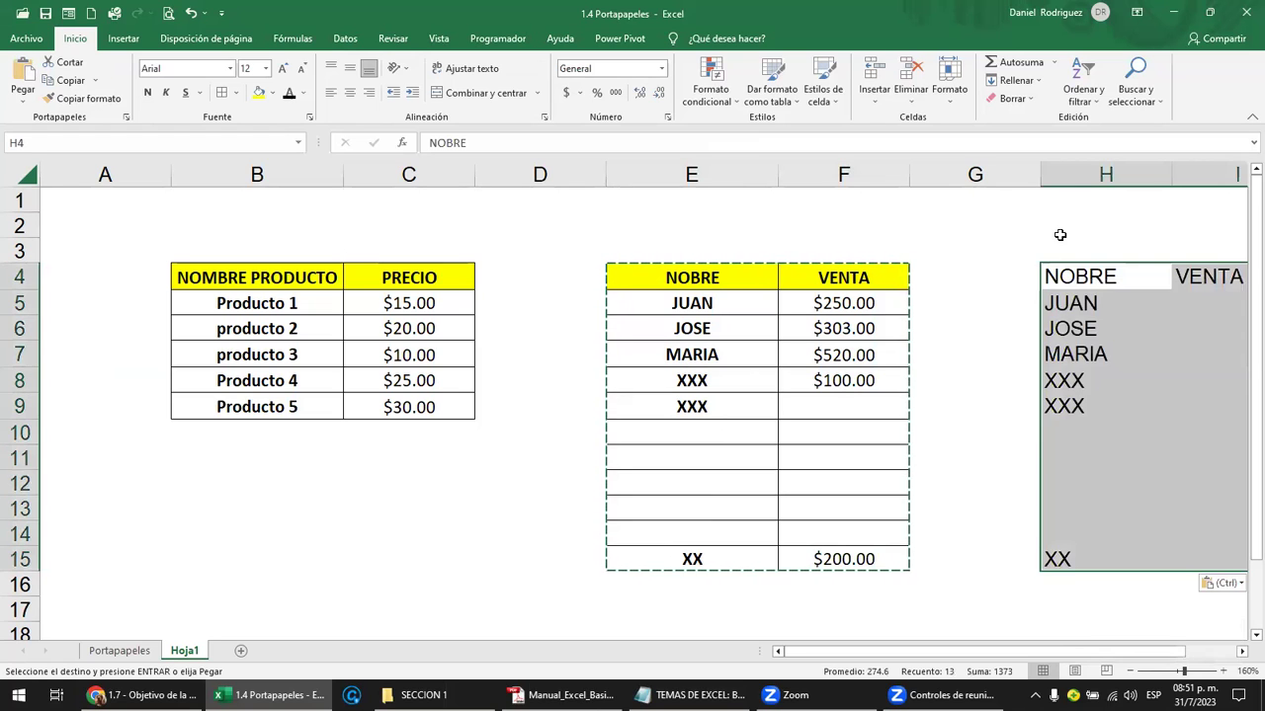
click(1071, 231)
scroll(1071, 231, right, 2)
scroll(1071, 231, right, 1)
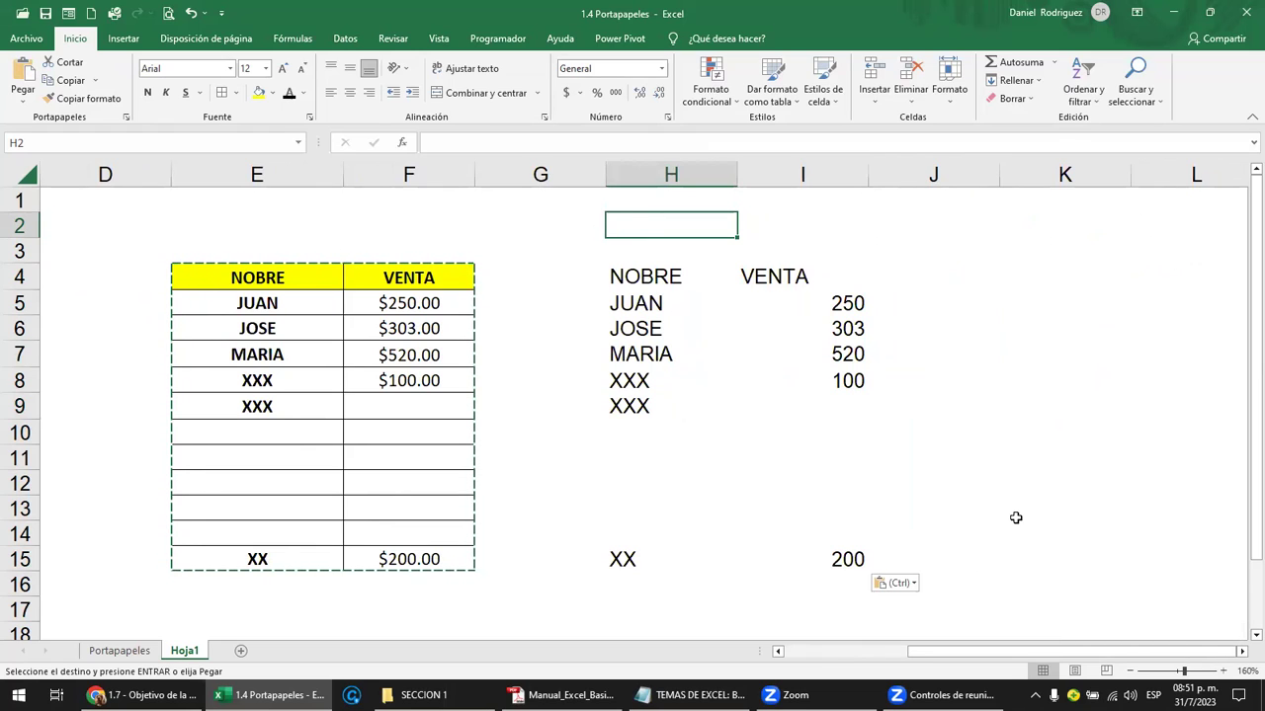
click(561, 452)
key(Left)
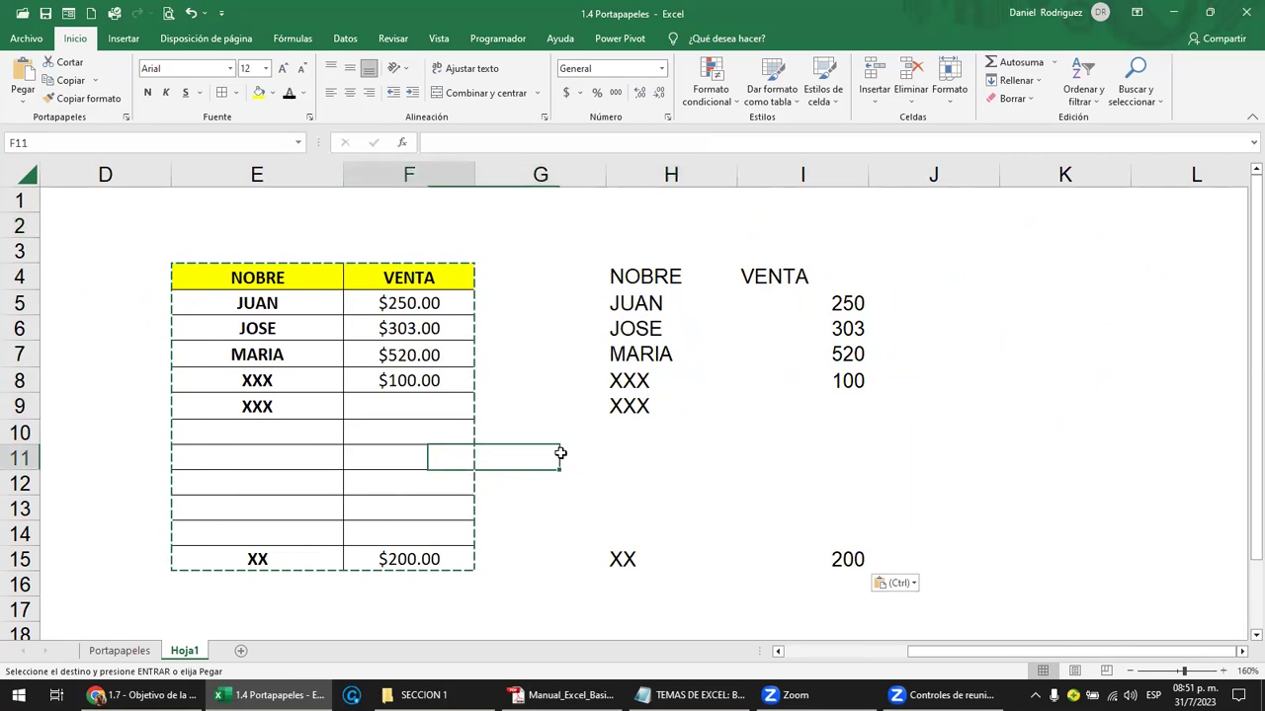
key(Left)
key(Left)
key(Left)
key(Left)
Switch to the course site and scroll down through Portapapeles lesson 1.7
click(146, 695)
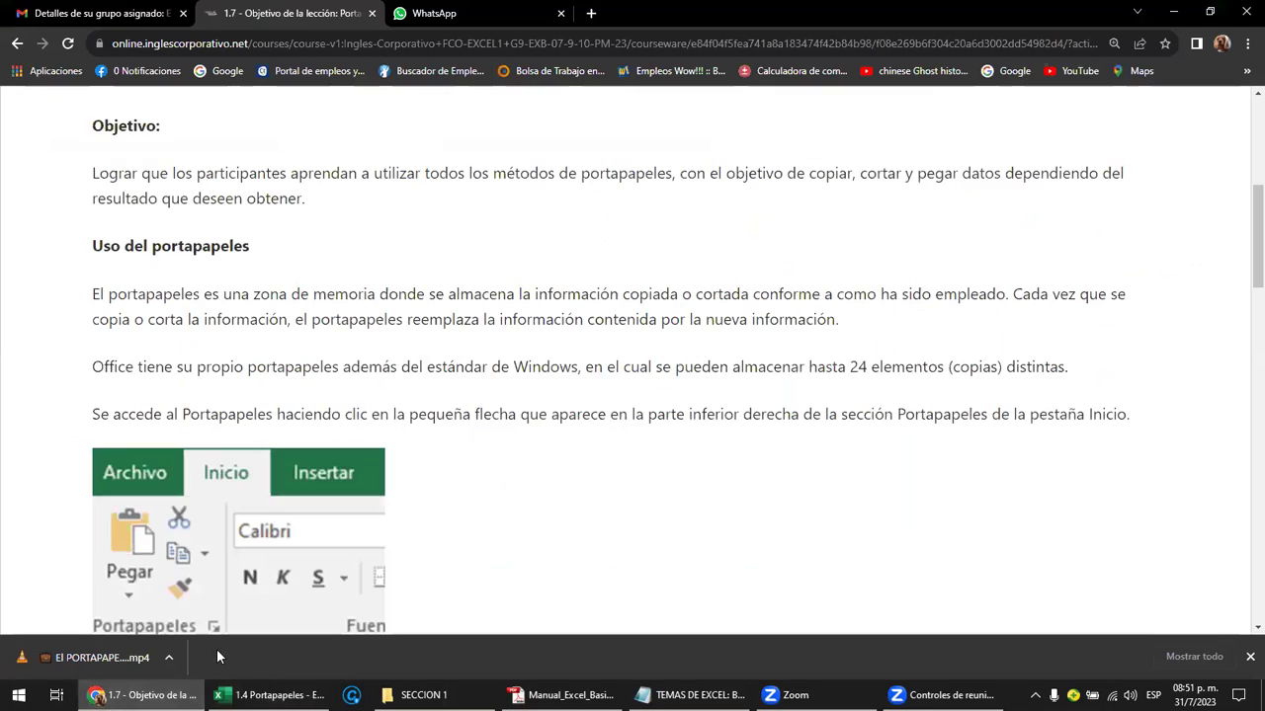
scroll(506, 482, down, 3)
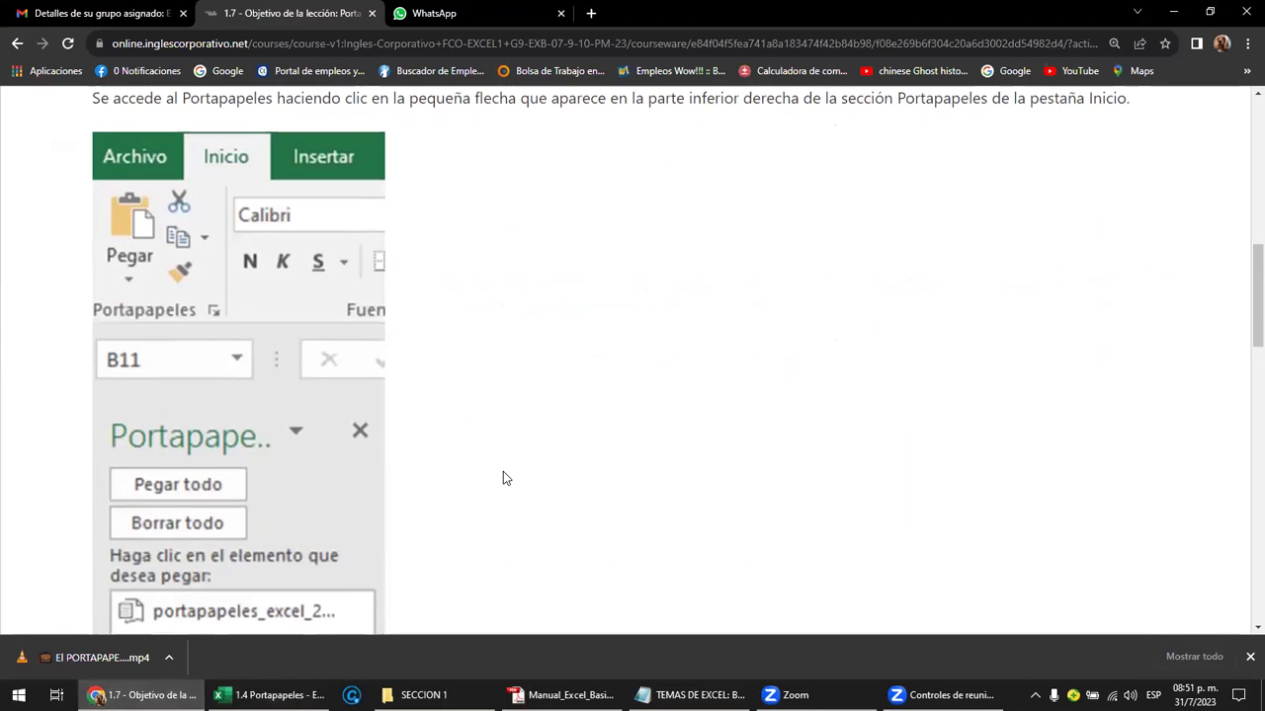
scroll(502, 478, down, 5)
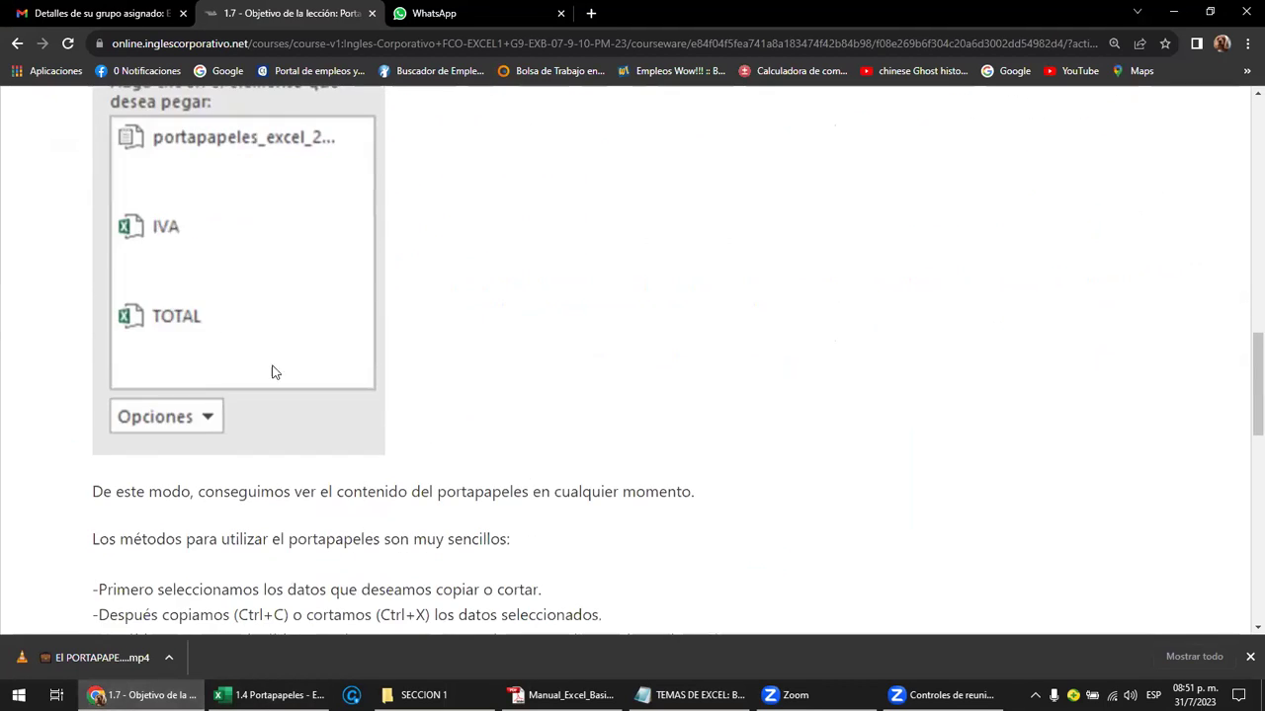
scroll(222, 320, down, 1)
scroll(222, 320, down, 1)
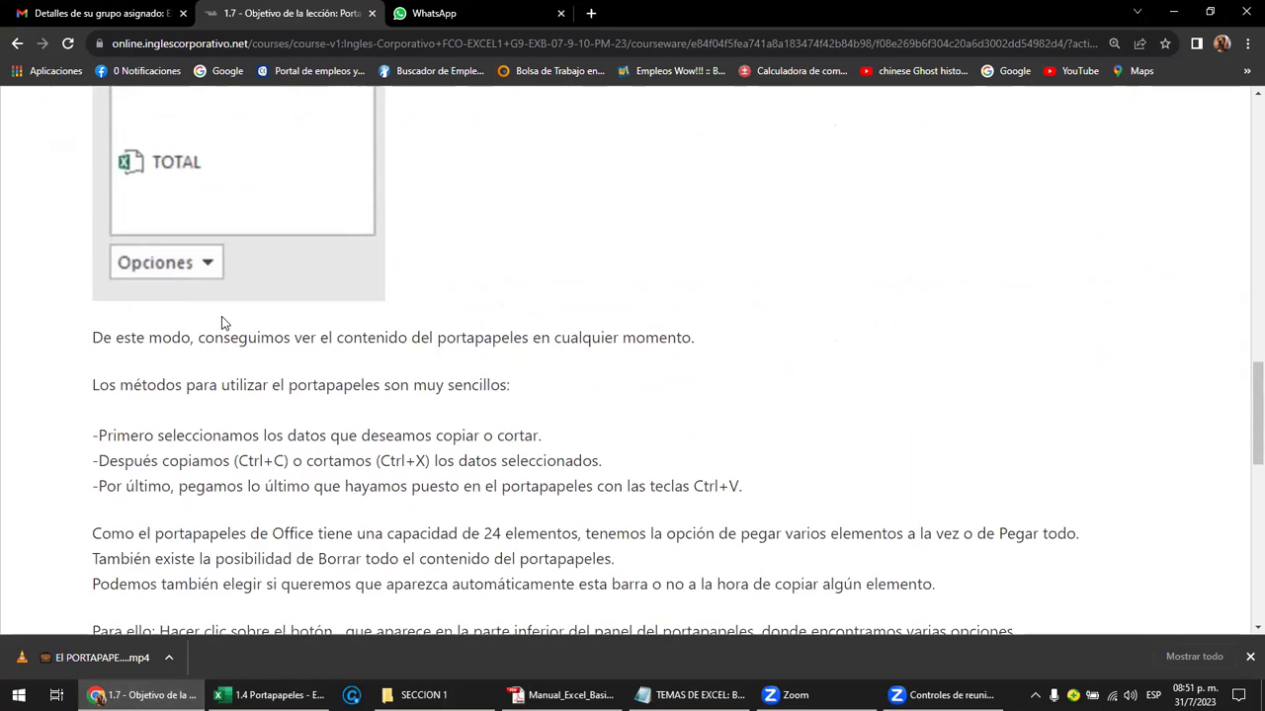
scroll(221, 316, down, 2)
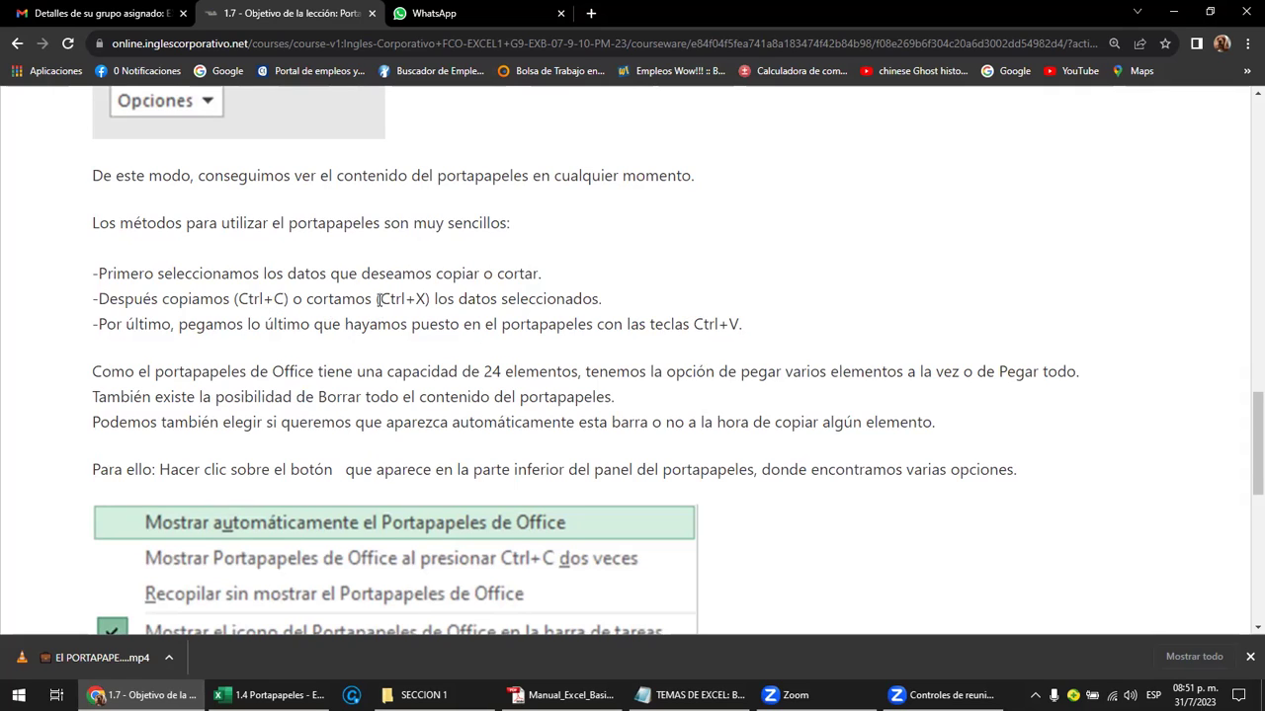
Highlight the cut shortcut in the lesson text, then scroll back up the page
drag(391, 297, 433, 298)
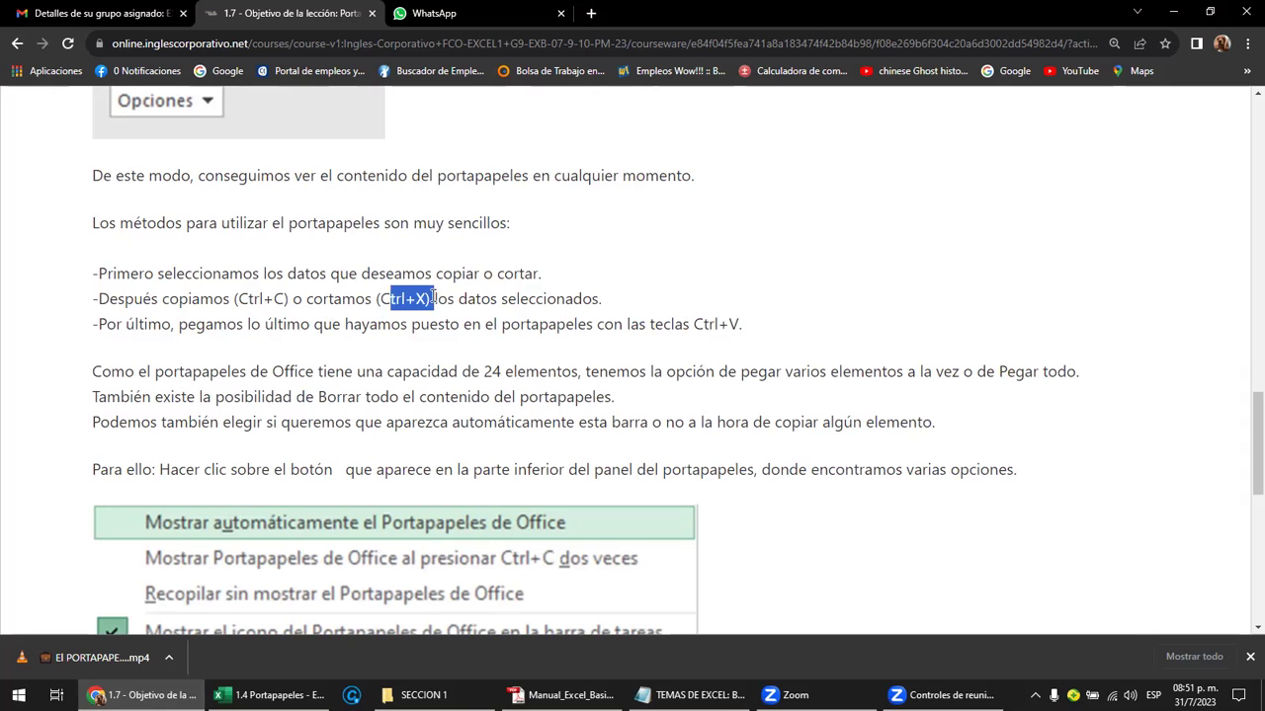
scroll(451, 299, down, 3)
scroll(453, 307, down, 3)
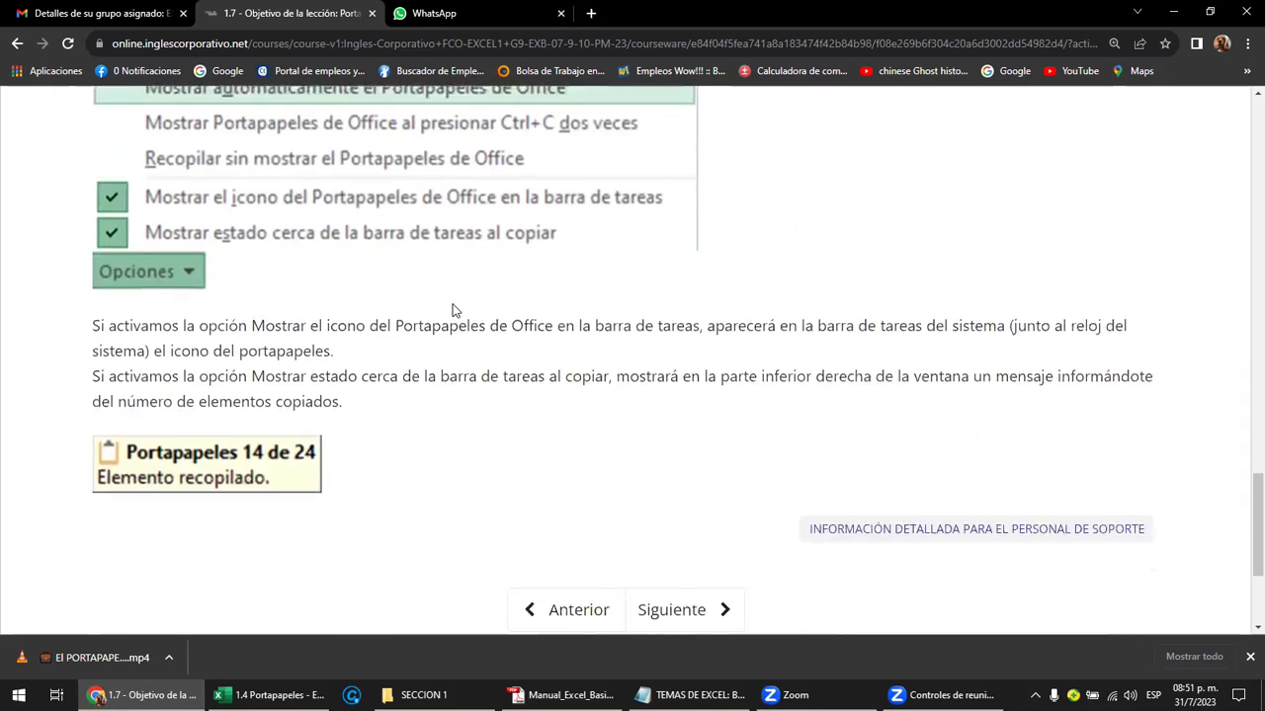
scroll(452, 310, up, 1)
scroll(453, 309, up, 5)
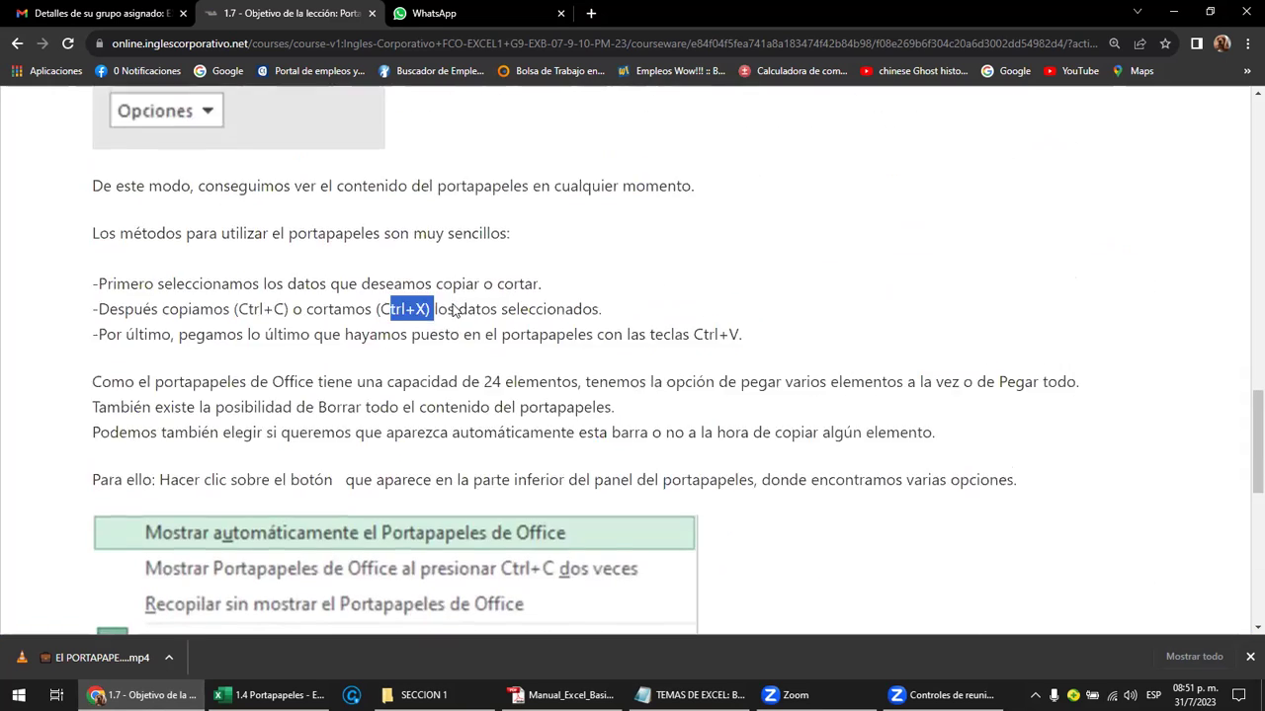
scroll(452, 309, up, 5)
scroll(452, 309, up, 5)
scroll(453, 311, up, 2)
scroll(453, 314, up, 2)
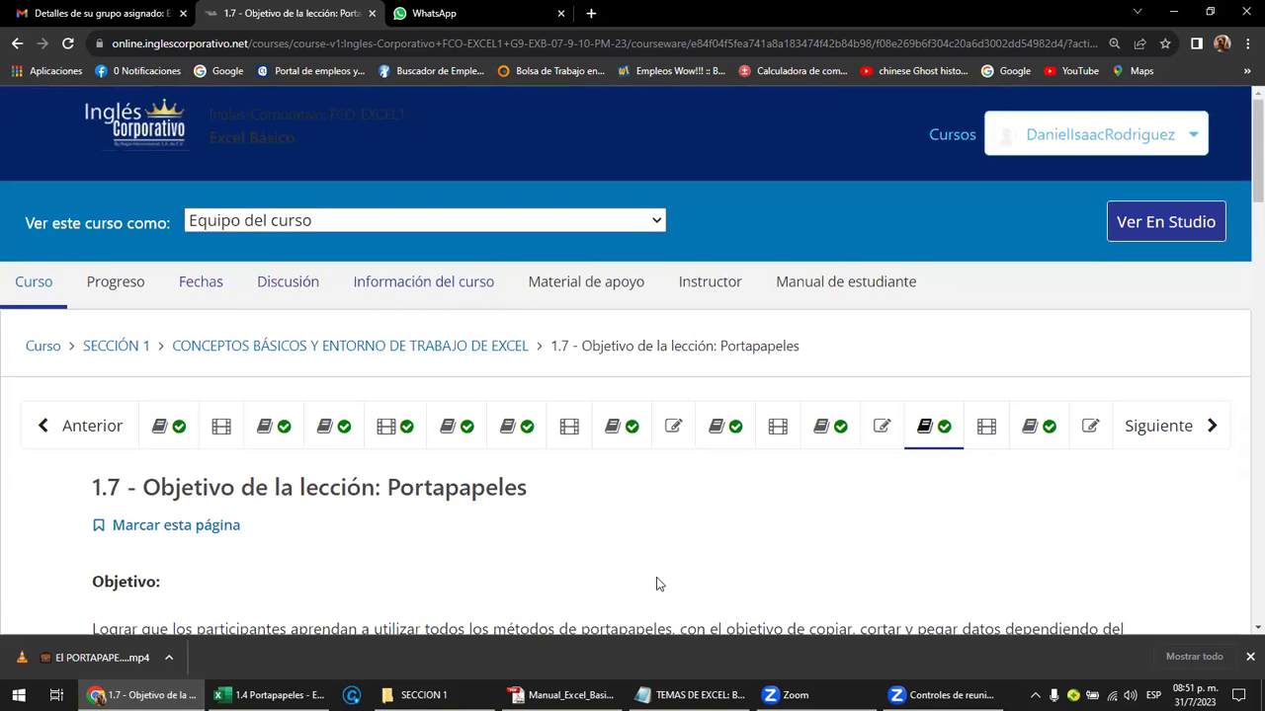
Back in Excel, cancel the pending copy and delete everything in columns G through I
click(267, 695)
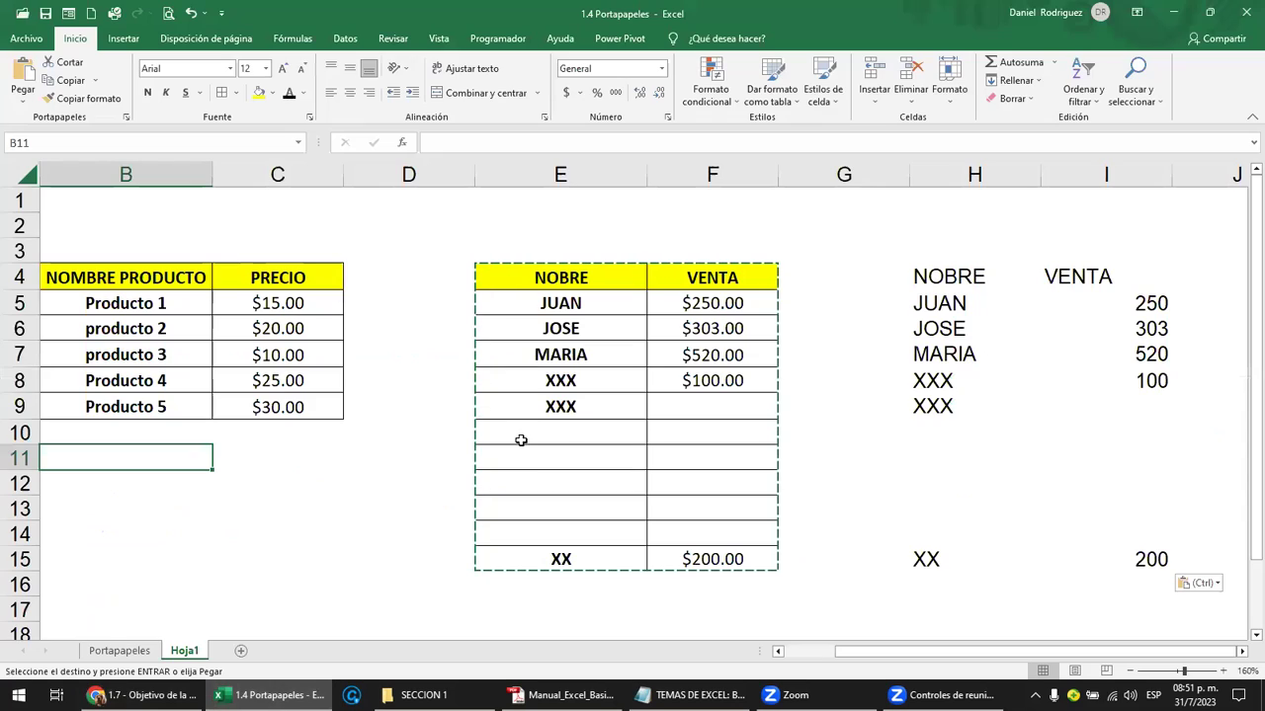
key(Escape)
click(565, 251)
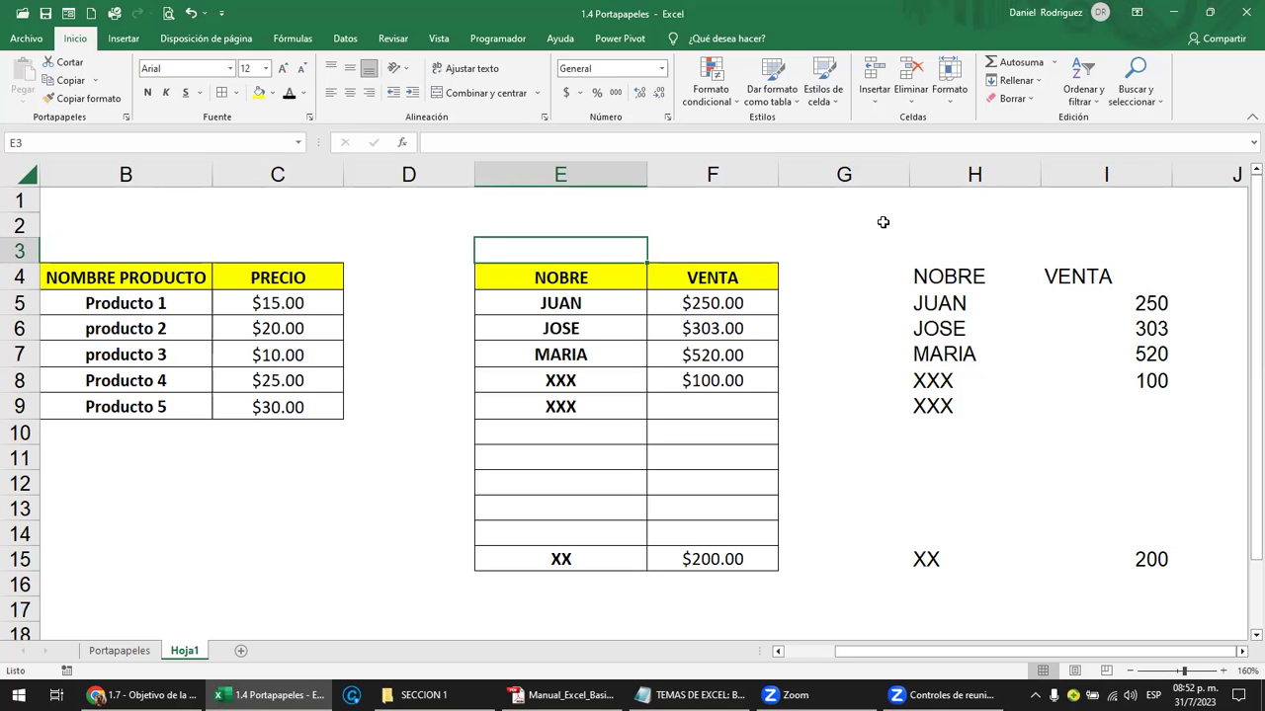
drag(874, 174, 1107, 176)
key(Delete)
click(827, 277)
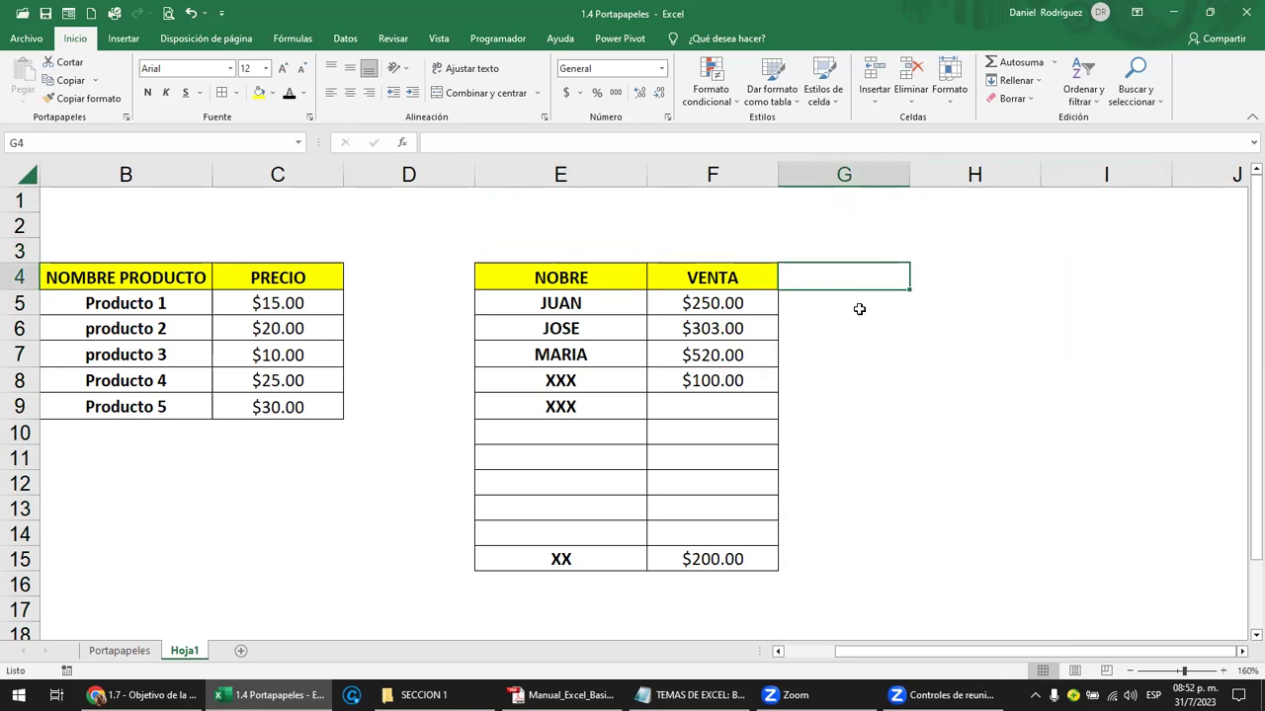
Add the headers COMISION in G4 and TOTAL in H4
key(Left)
key(Right)
text(COMICION)
key(BackSpace)
key(BackSpace)
key(BackSpace)
key(BackSpace)
key(BackSpace)
text(ISION)
key(Return)
key(Up)
key(Right)
text(TOTAL)
Enter the commission formula =F5+5 in G5 and fill it down to G8
click(859, 309)
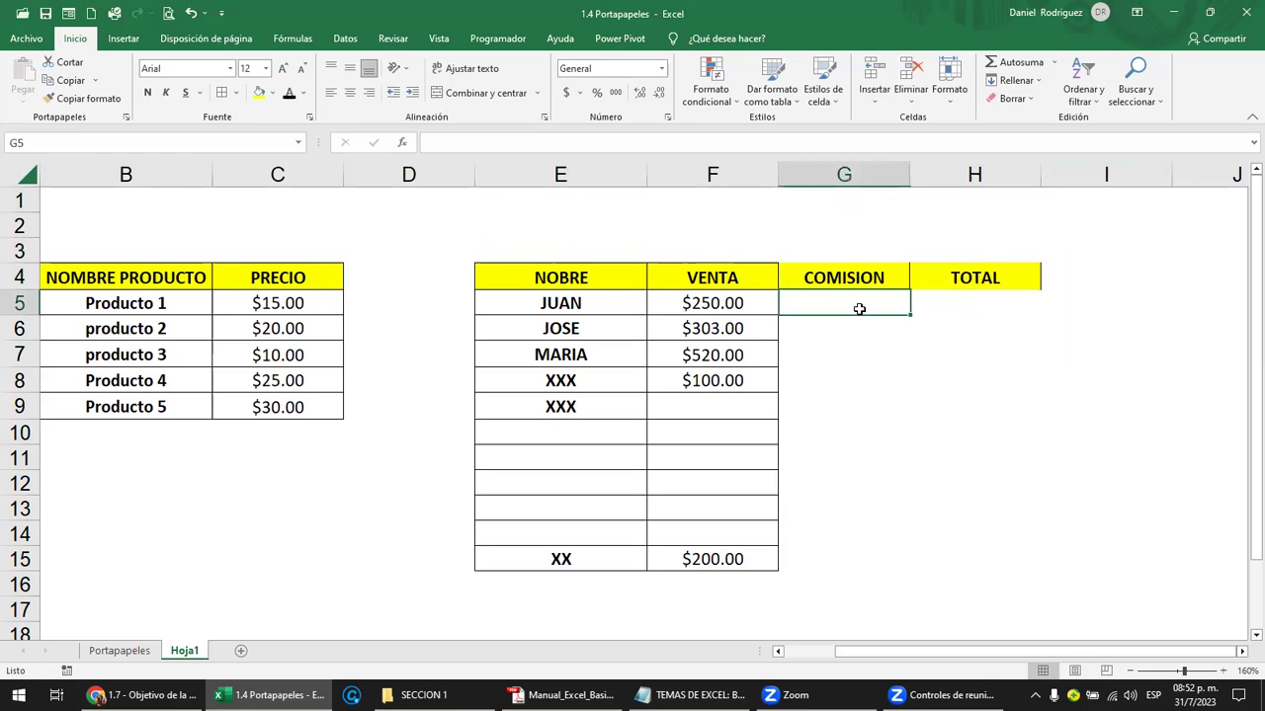
text(=)
key(Left)
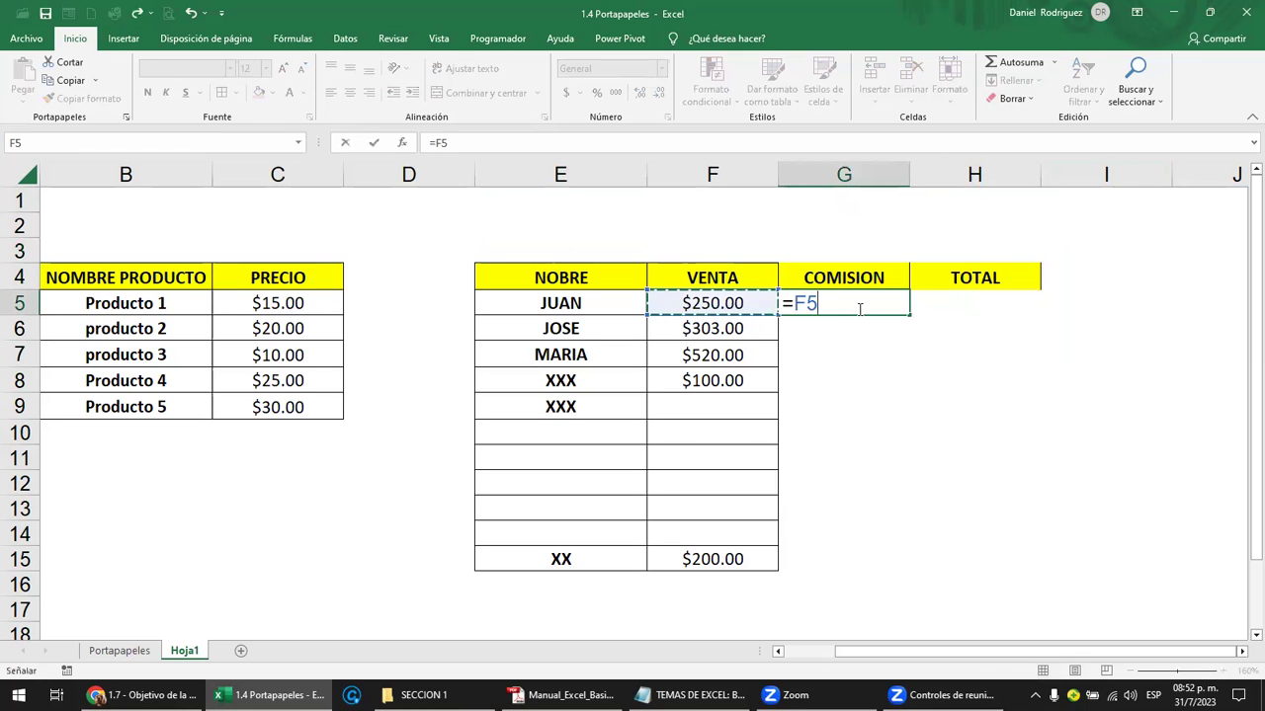
text(+5)
key(Return)
click(859, 309)
drag(907, 315, 892, 400)
Clear contents and formatting of the leftover rows below row 8 with Borrar todo
drag(522, 403, 845, 558)
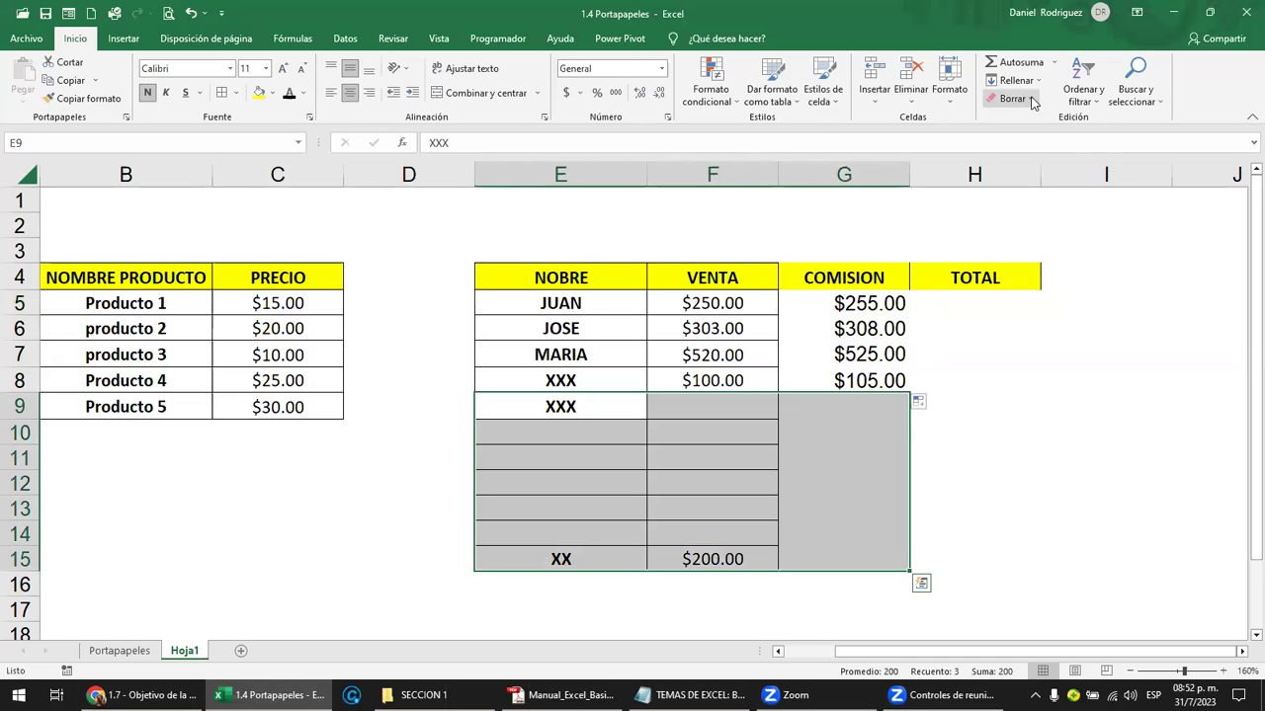
click(1012, 98)
click(1047, 196)
Review G5's commission formula =F5+5 without changing it
click(940, 304)
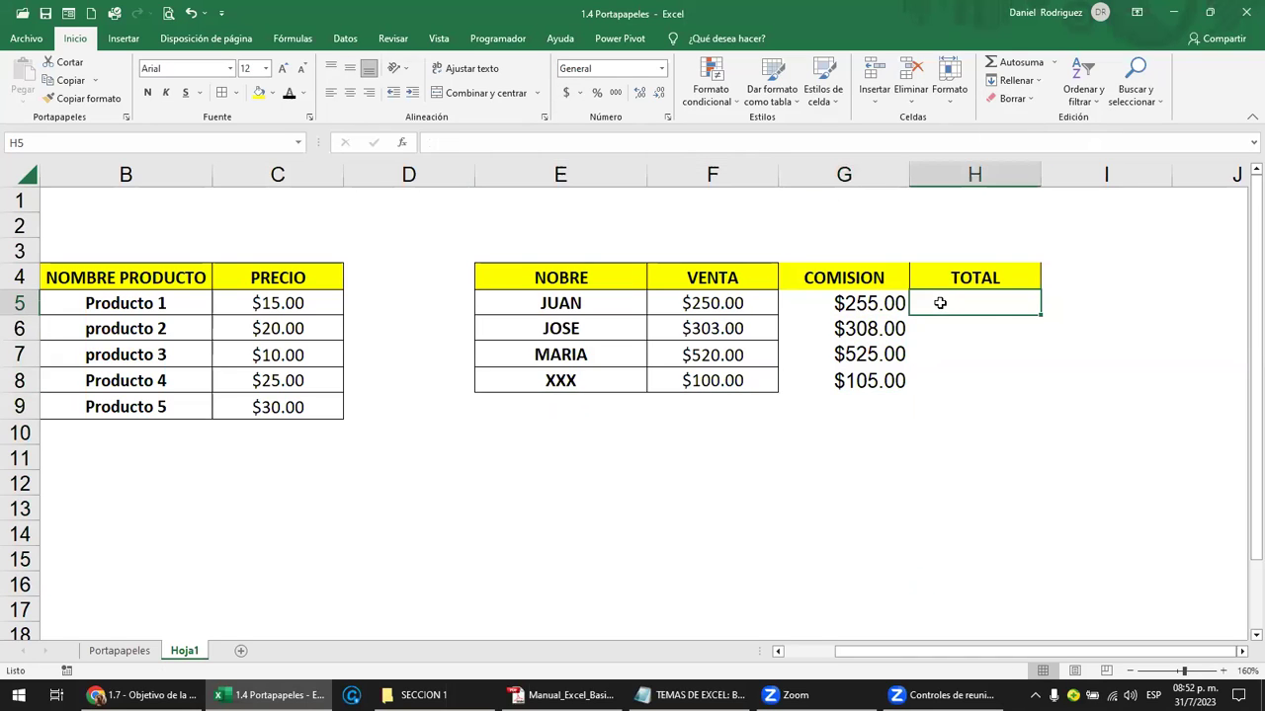
key(Left)
key(F2)
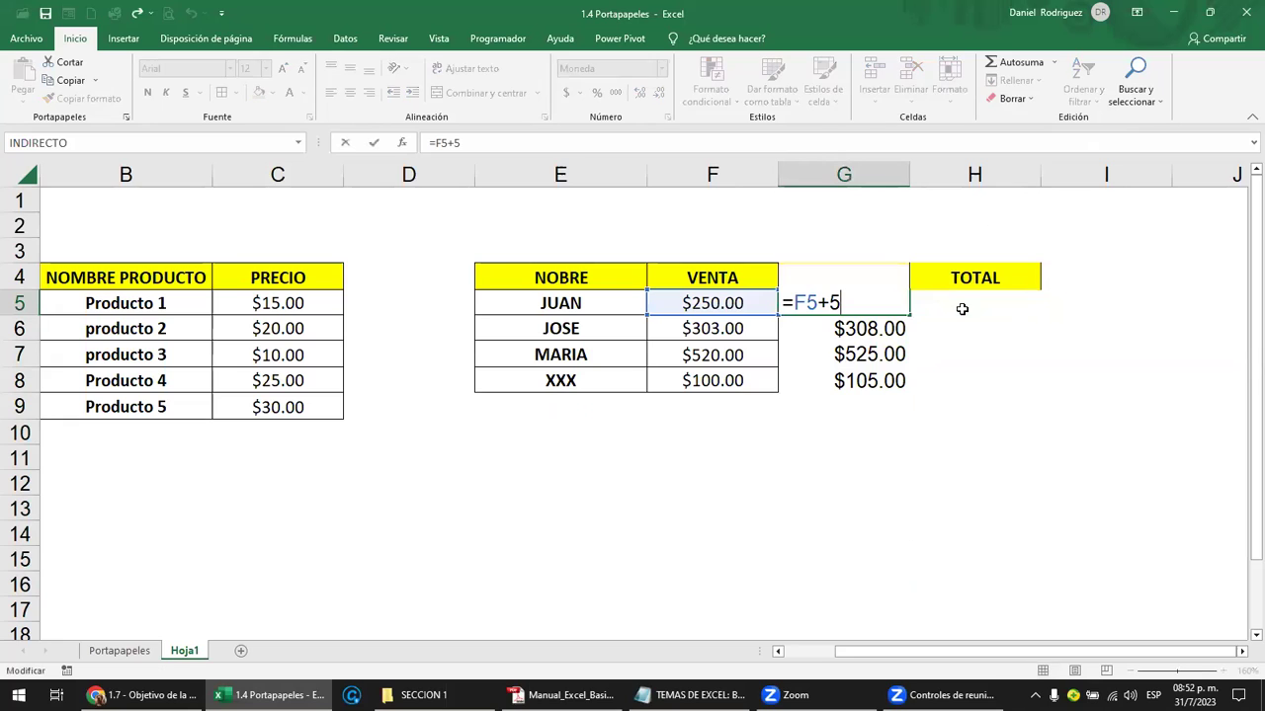
click(664, 301)
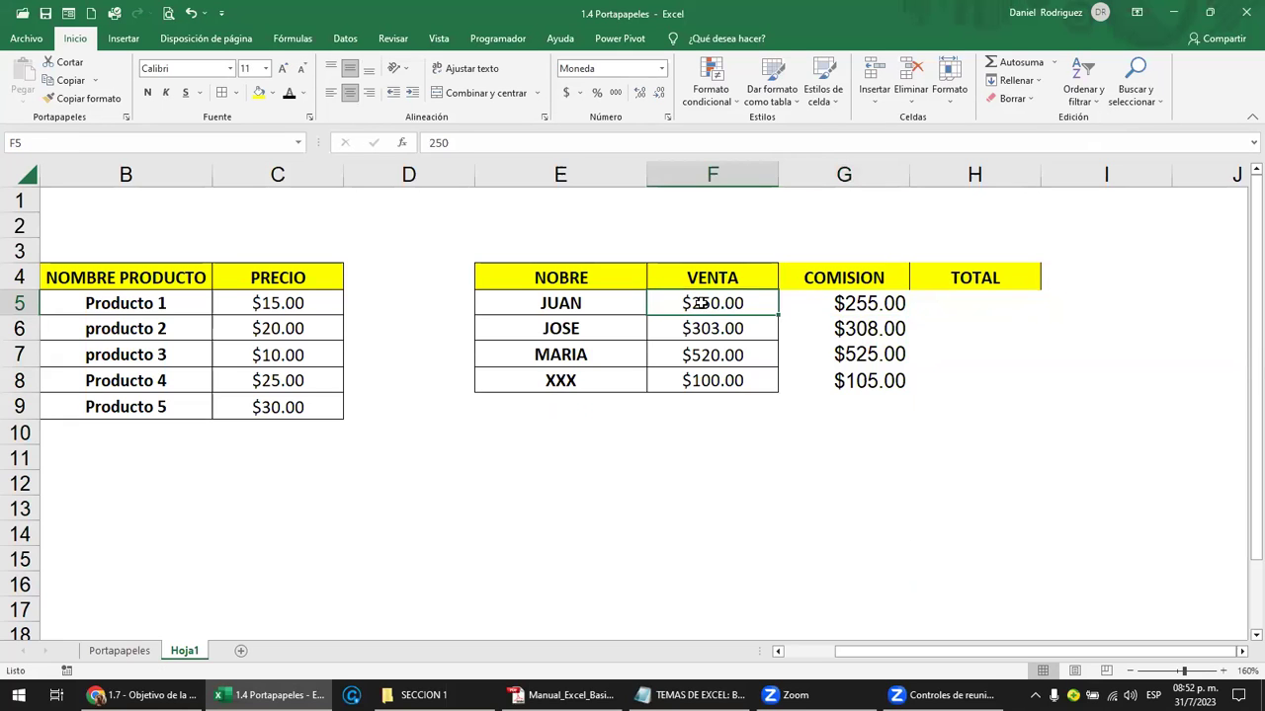
double_click(825, 304)
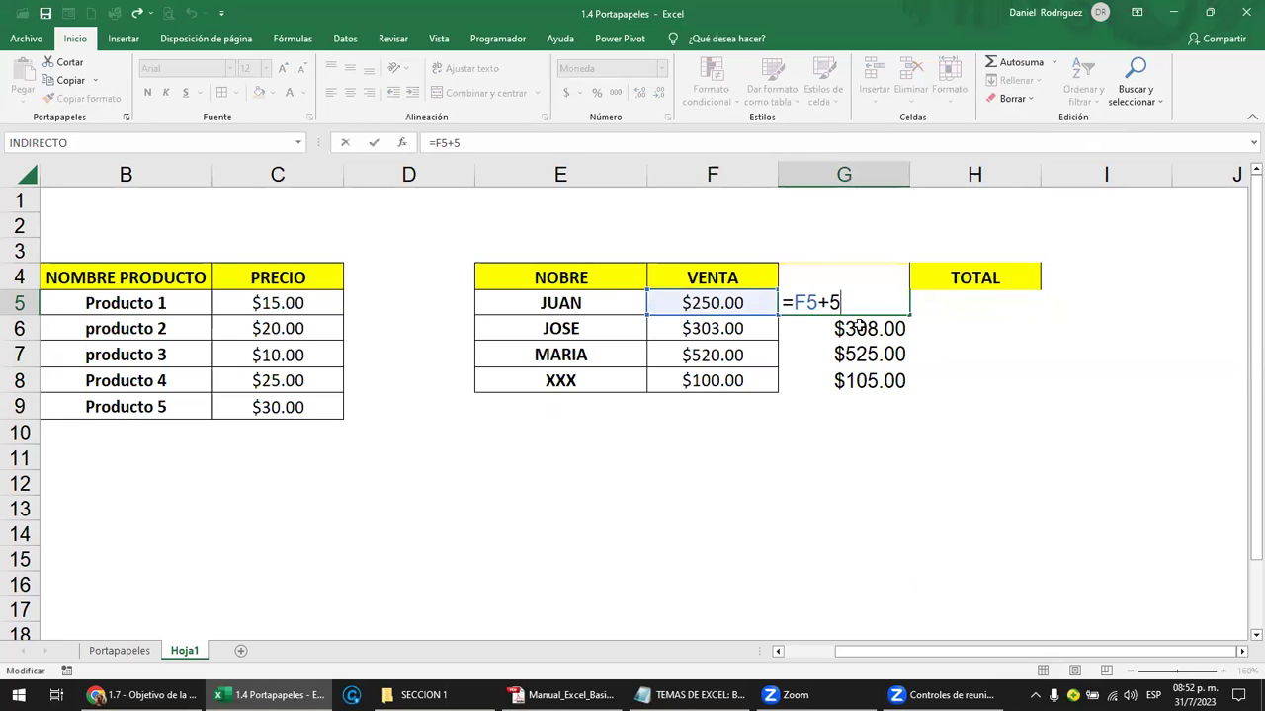
key(Escape)
Enter the total formula =F5+G5 in H5 and fill it down to H8
click(1002, 318)
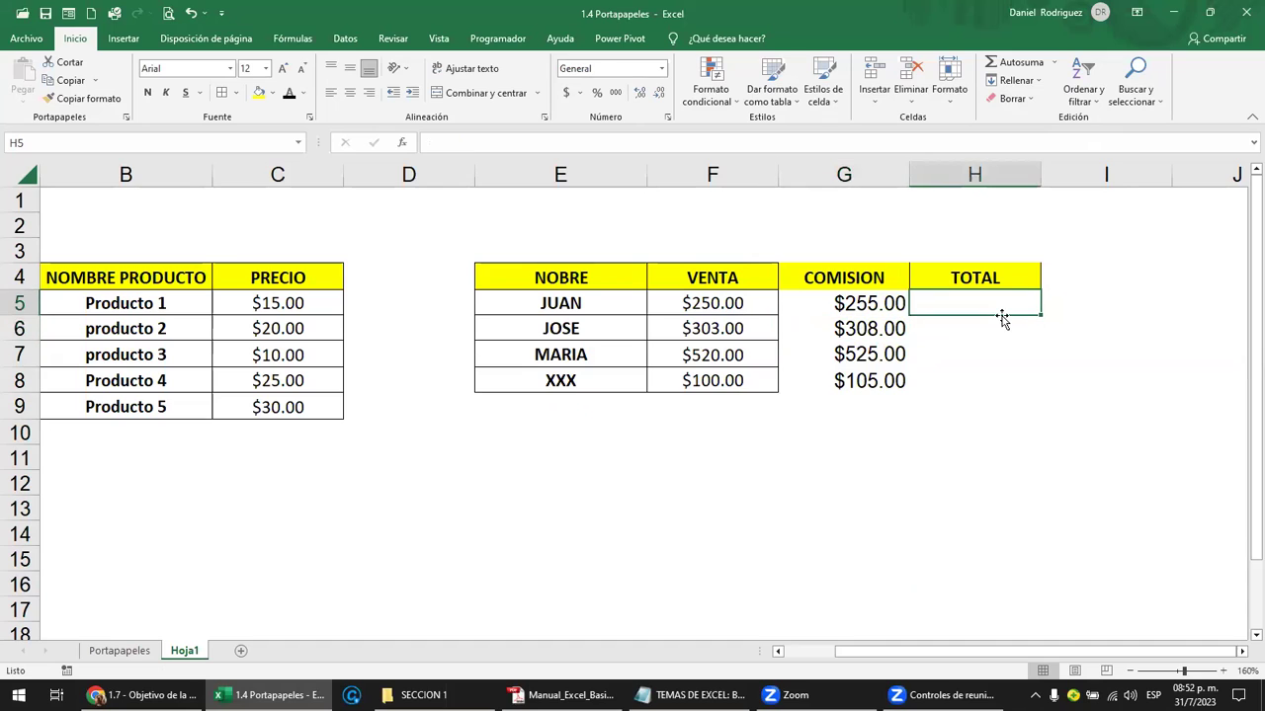
text(=)
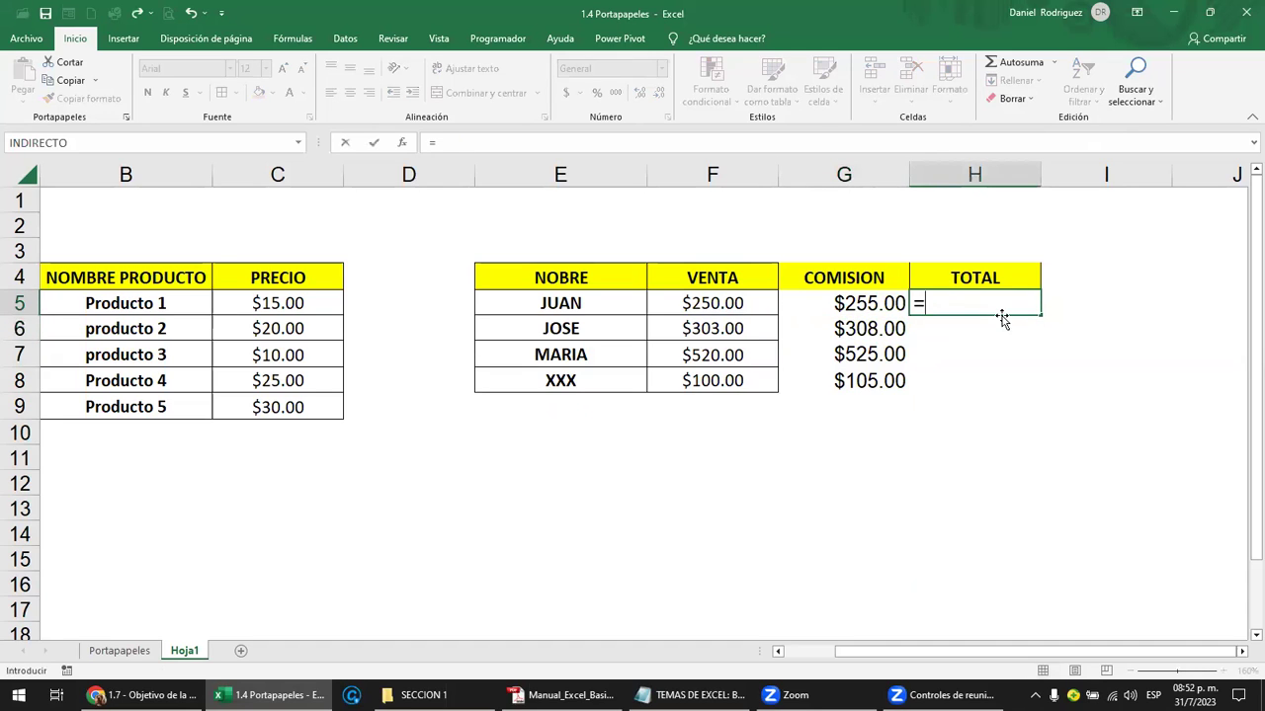
key(Left)
key(Left)
text(+)
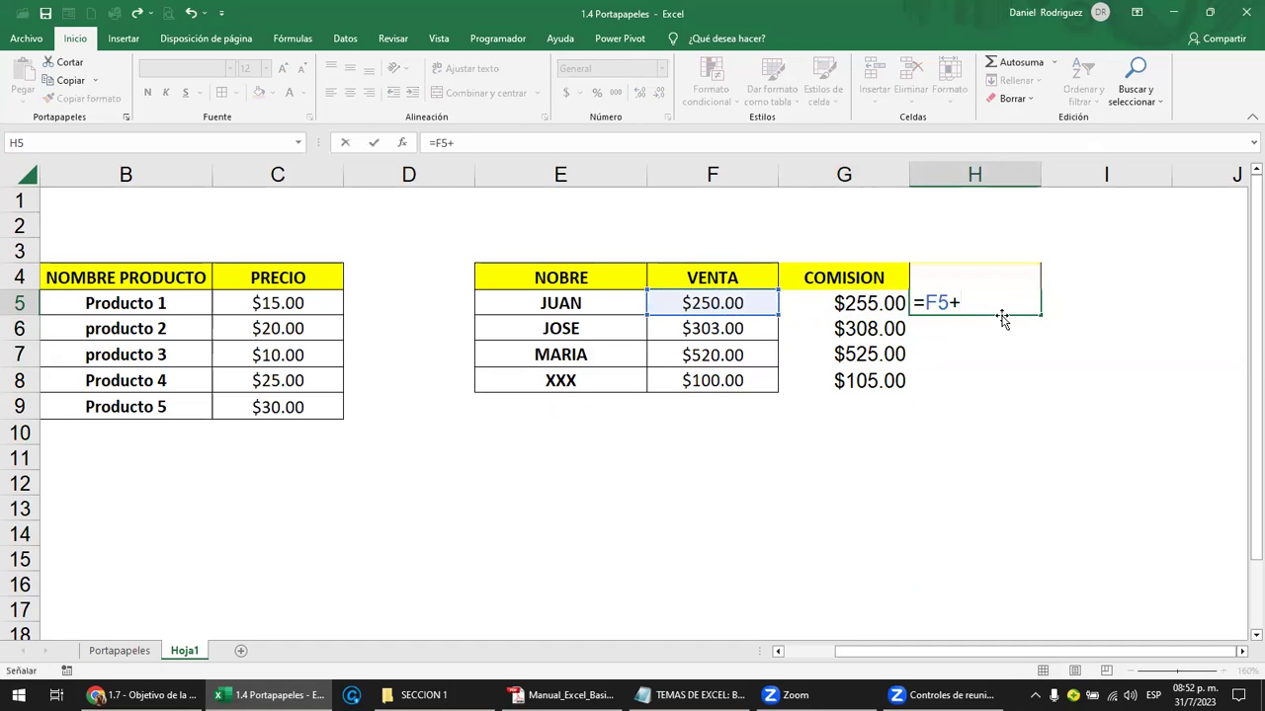
key(Left)
key(Return)
click(972, 306)
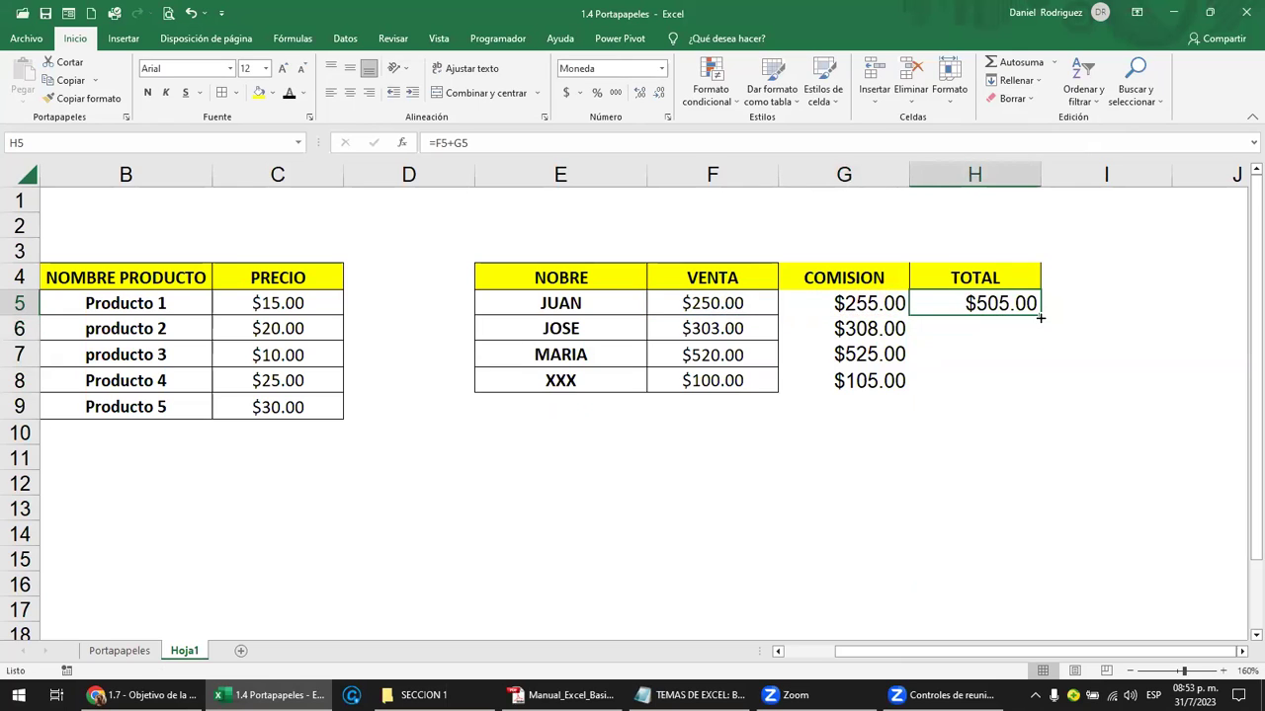
drag(1039, 317, 1027, 393)
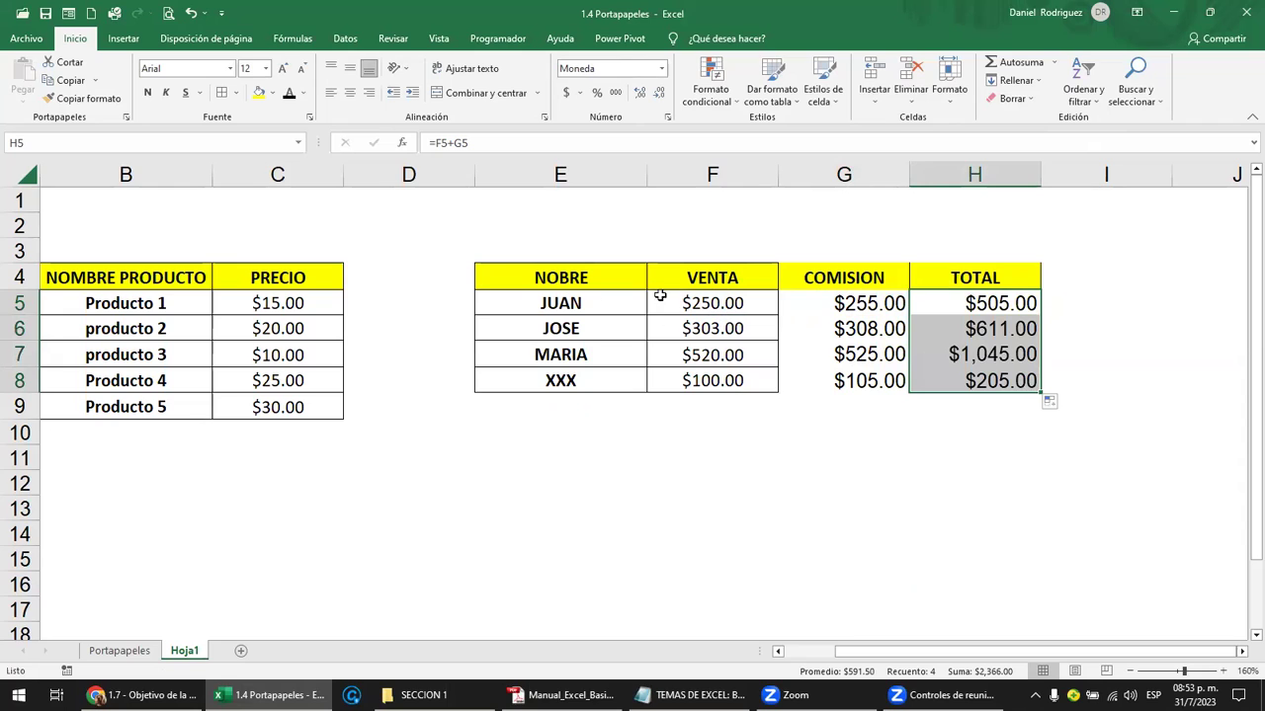
drag(694, 302, 697, 378)
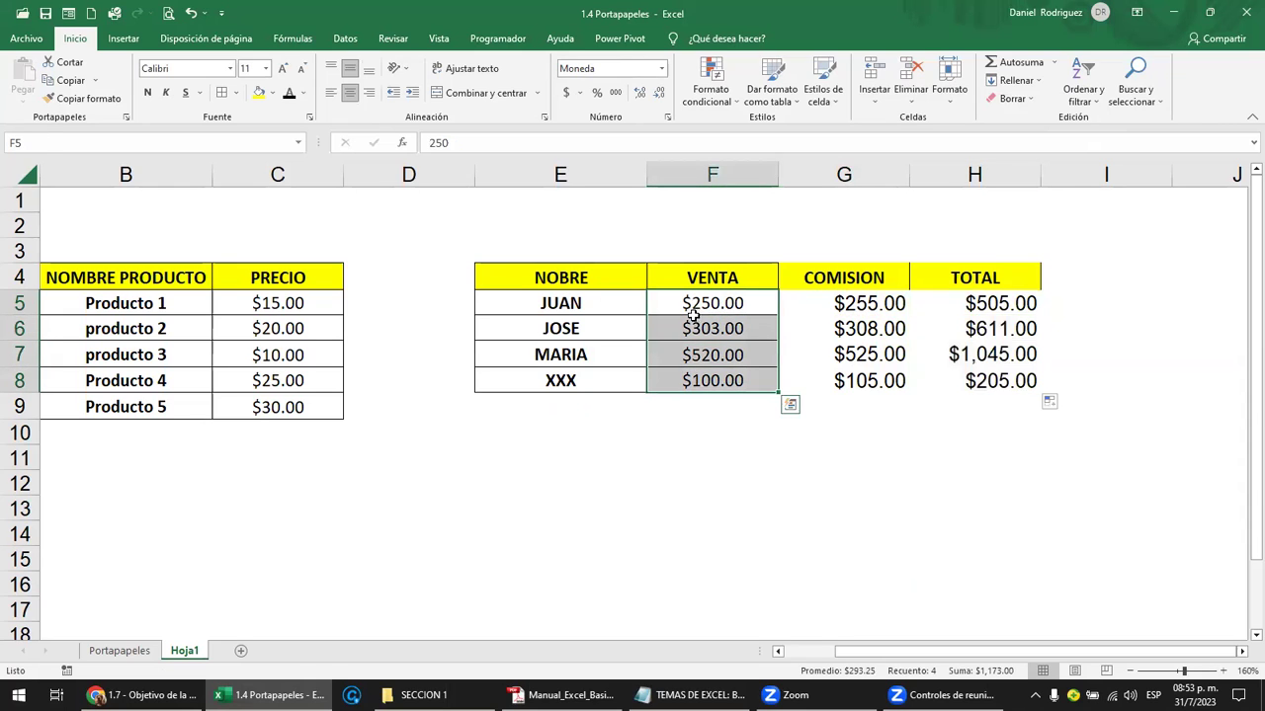
Paint the VENTA column's format onto COMISION and TOTAL, wiping row 9 with blank cells
click(82, 98)
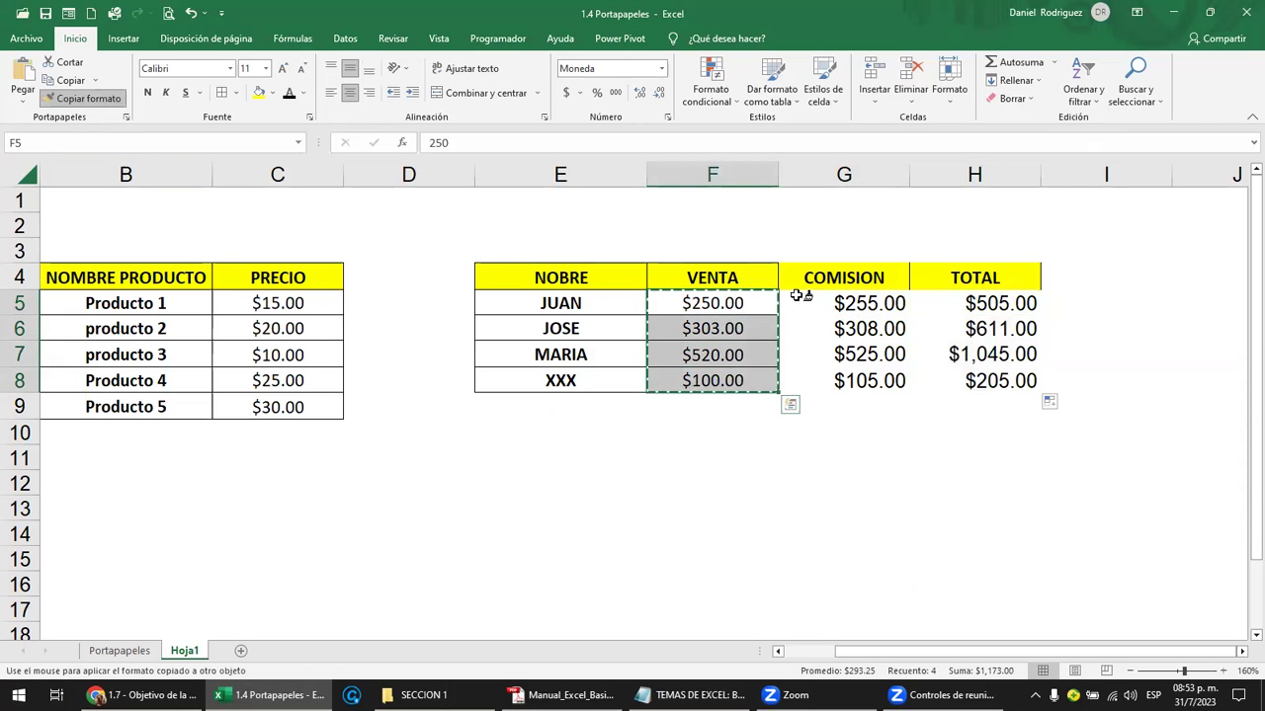
drag(809, 300, 933, 400)
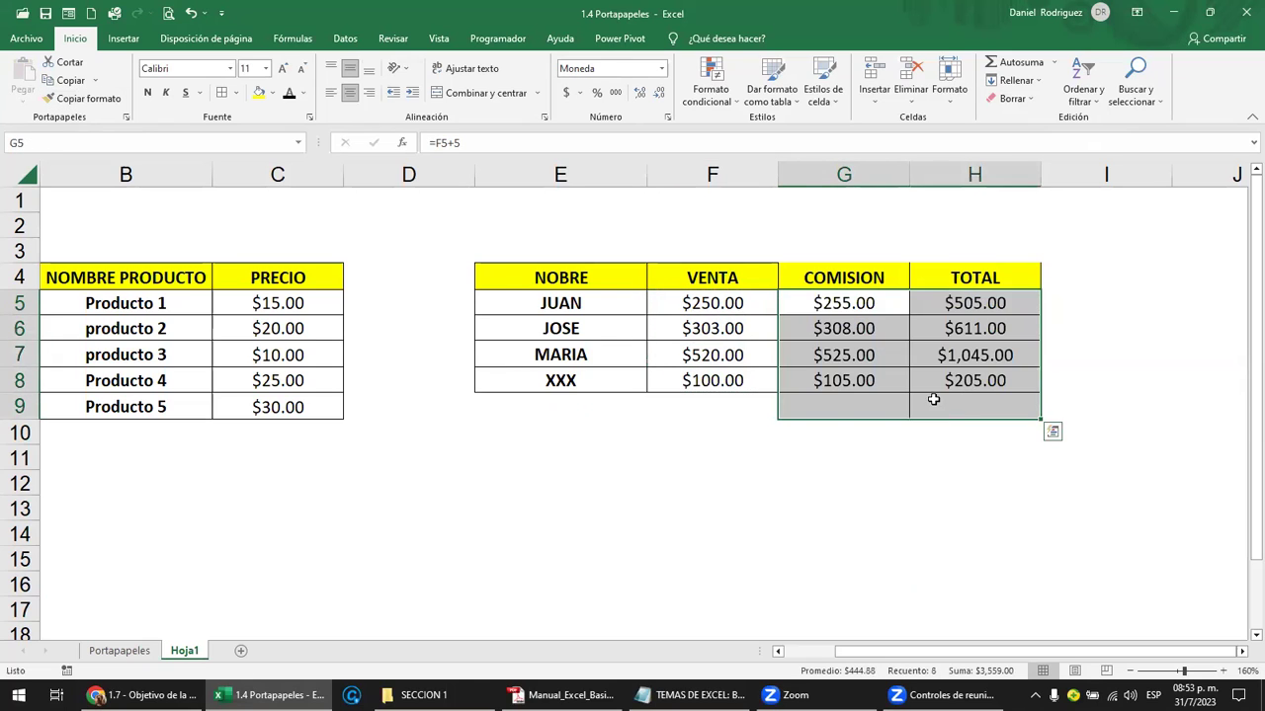
mouse_move(826, 452)
mouse_down()
mouse_move(1146, 457)
mouse_move(974, 456)
mouse_up()
key(ctrl+c)
key(Up)
key(Up)
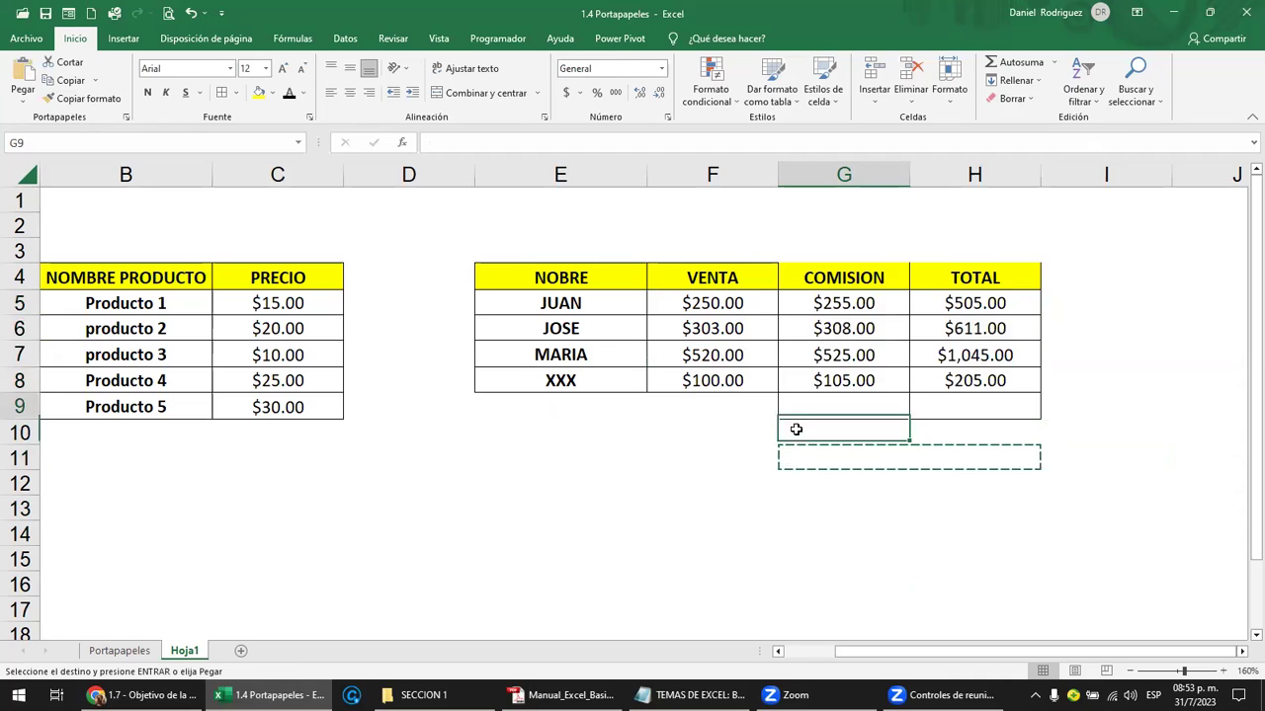
key(Return)
click(772, 439)
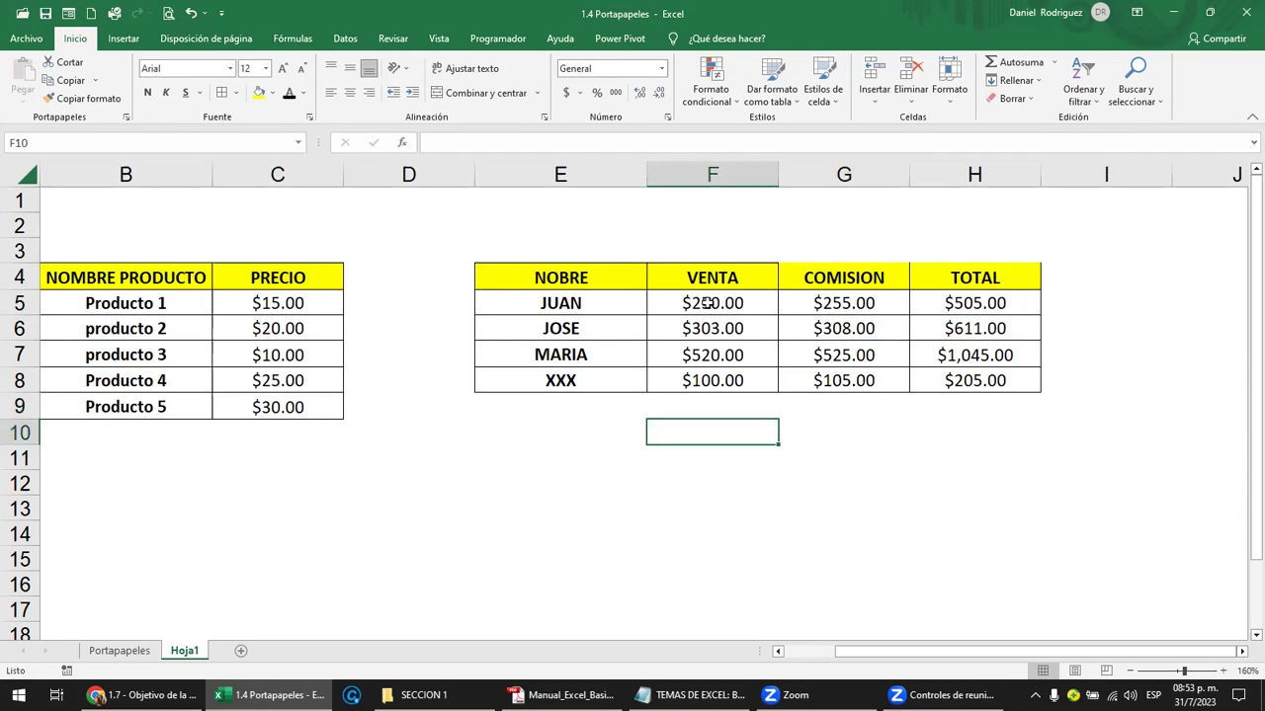
drag(573, 275, 936, 379)
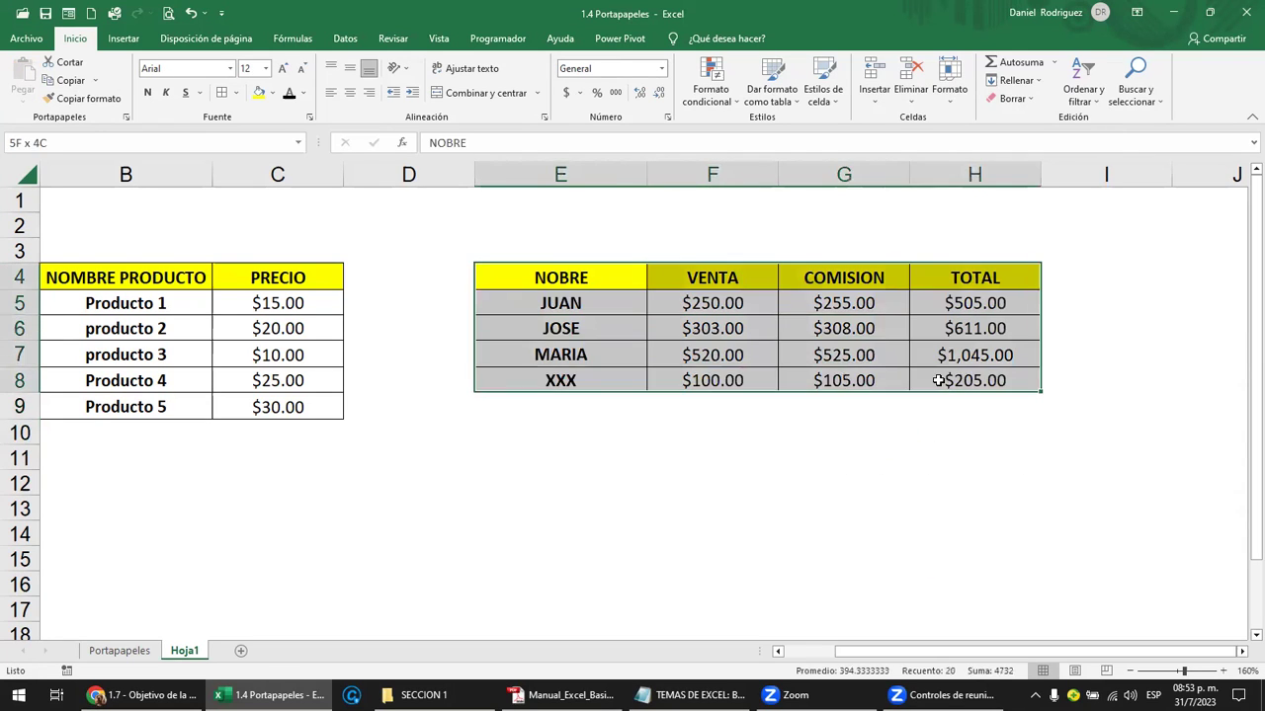
Copy the table E4:H8 and paste it at B5 on a new sheet Hoja2
click(895, 511)
drag(546, 279, 940, 379)
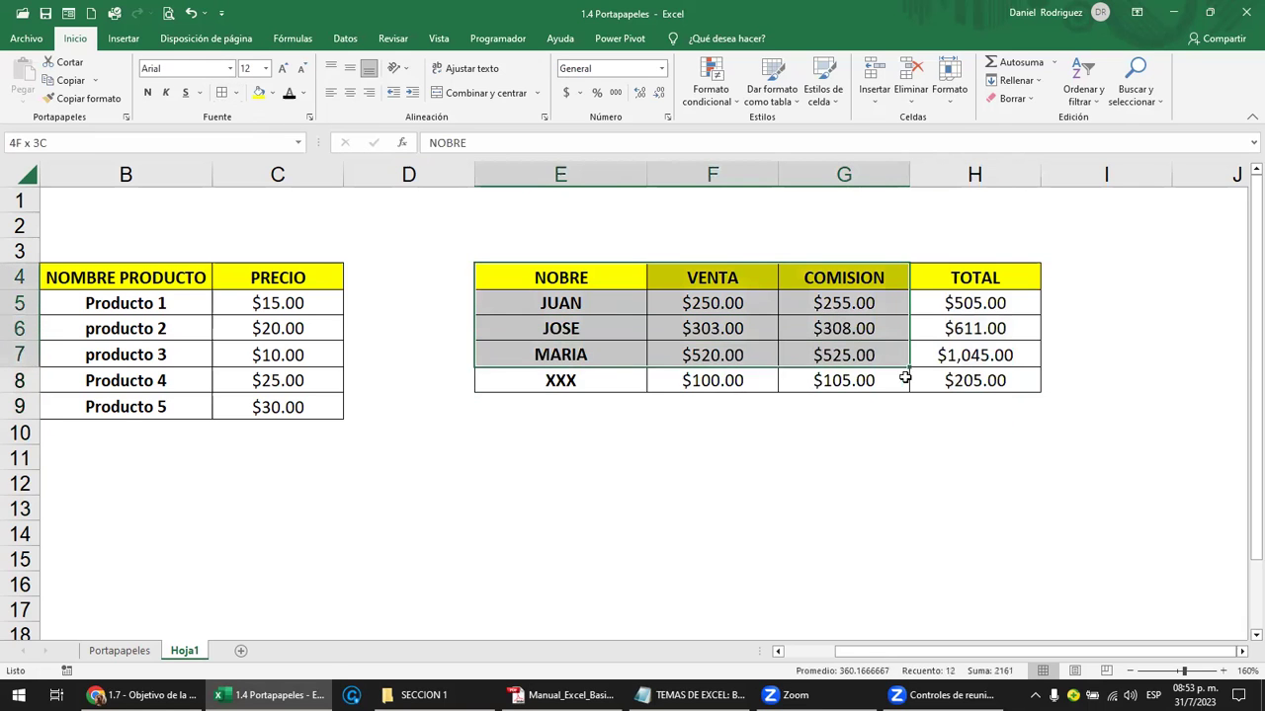
key(ctrl+c)
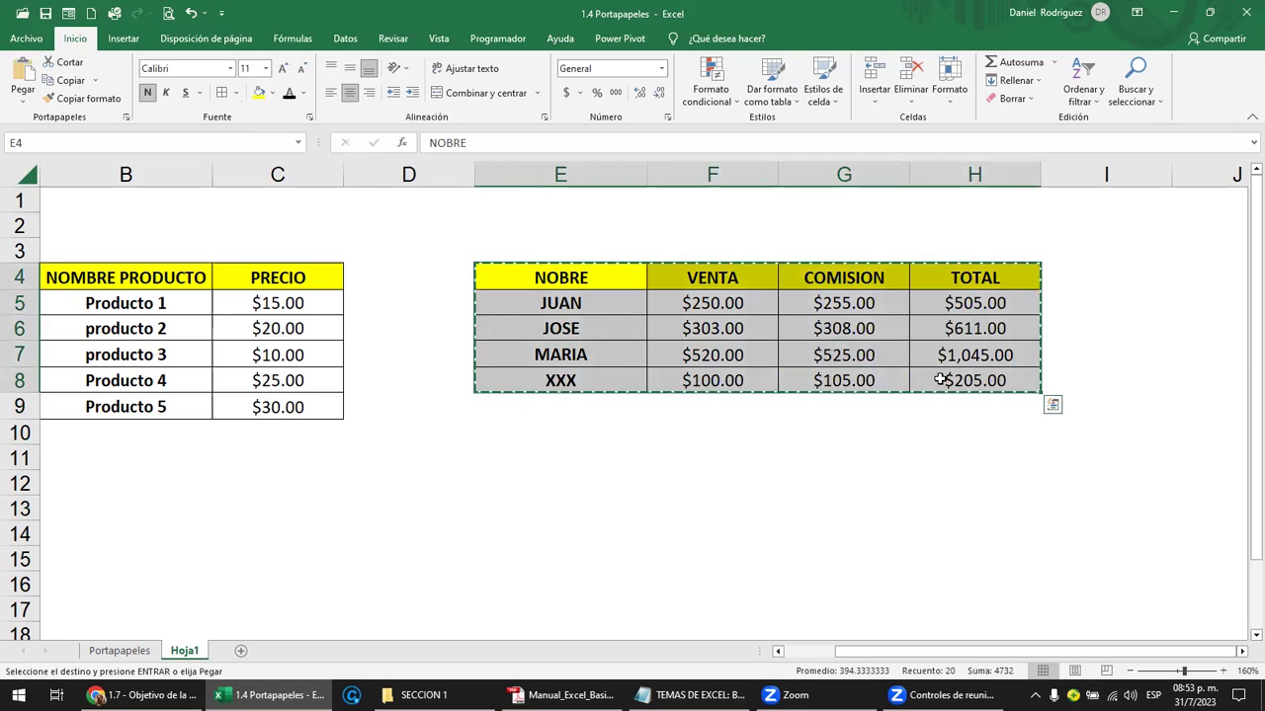
click(240, 650)
click(123, 247)
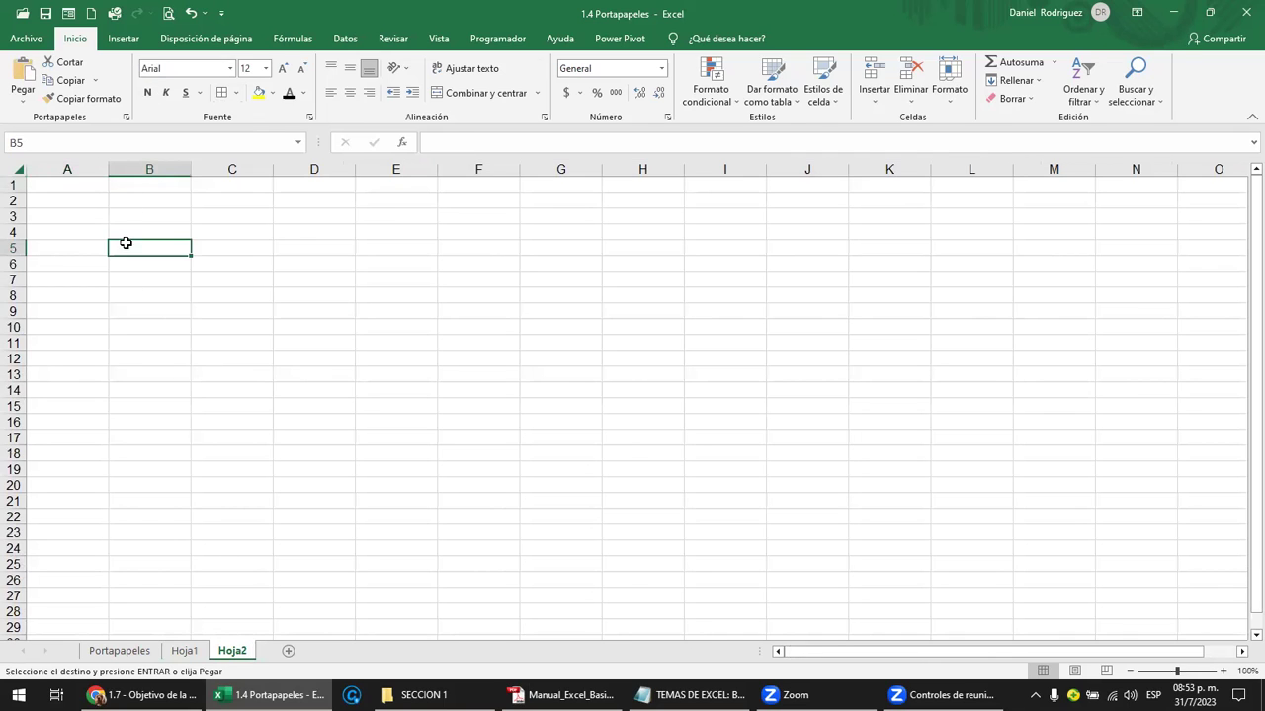
scroll(142, 251, up, 6)
key(ctrl+v)
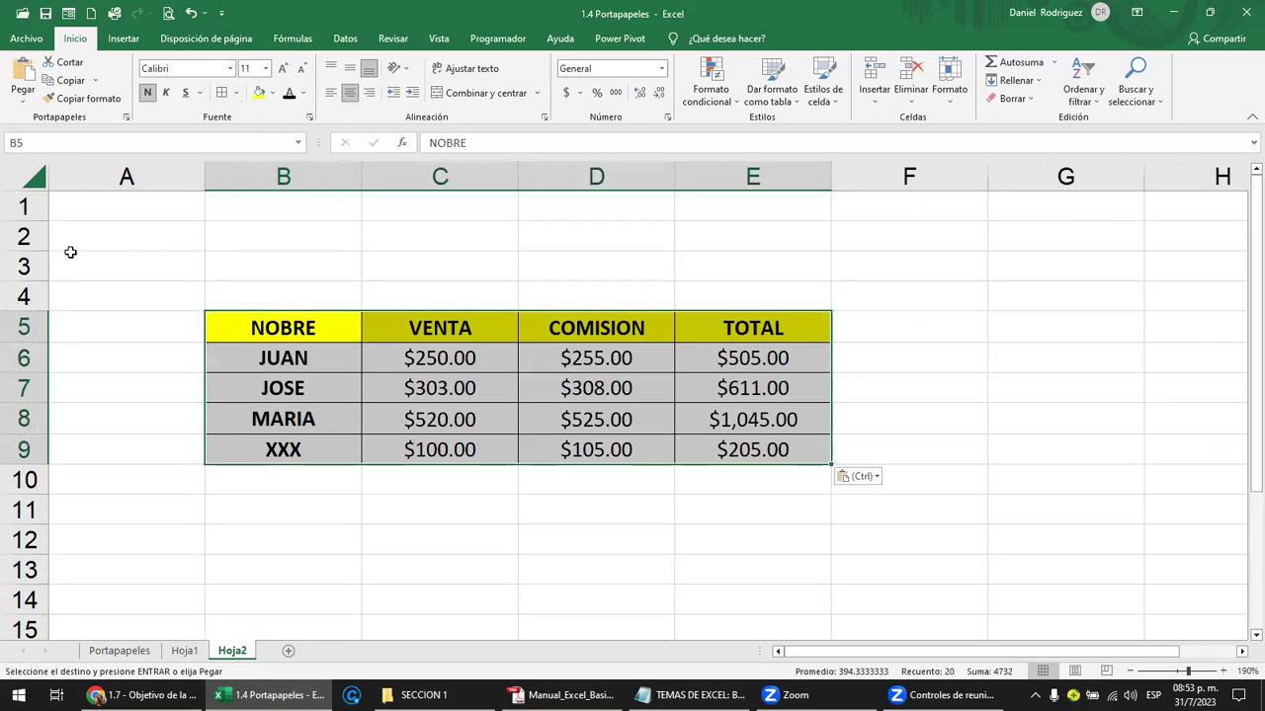
Inspect the pasted formulas on Hoja2, confirming D6 now reads =C6+5
click(613, 356)
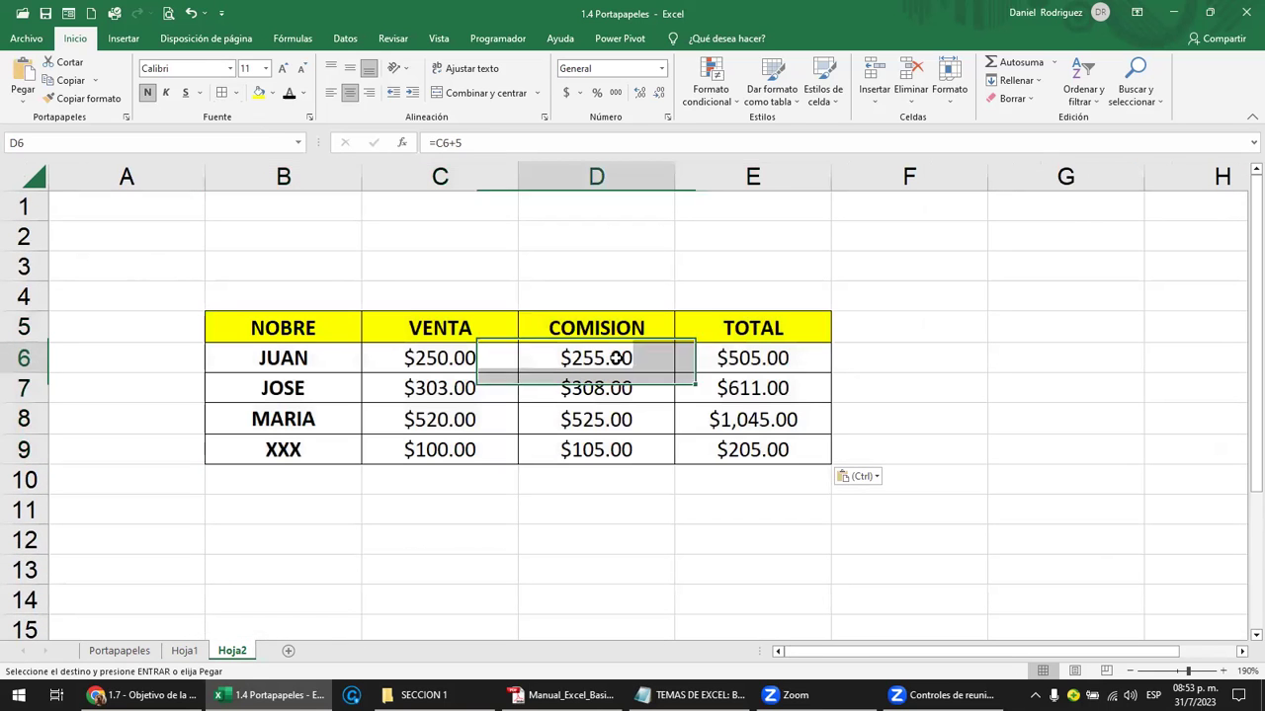
click(717, 364)
click(620, 363)
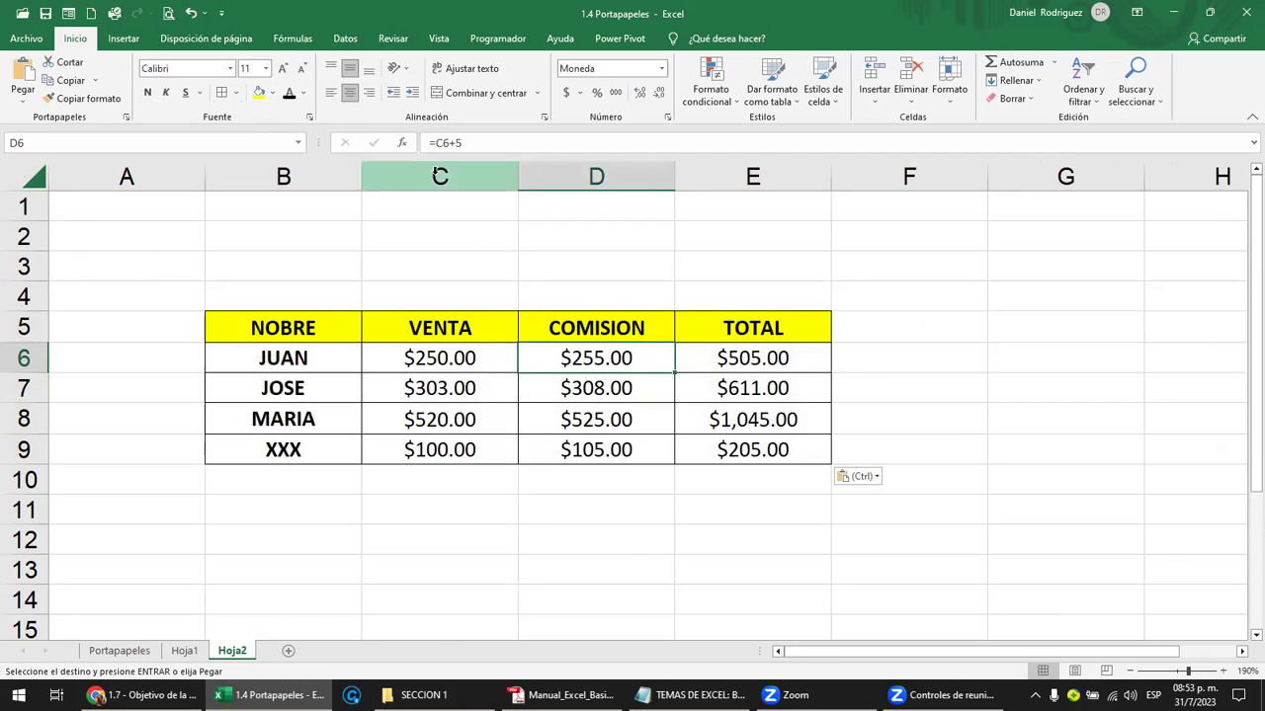
drag(443, 178, 682, 193)
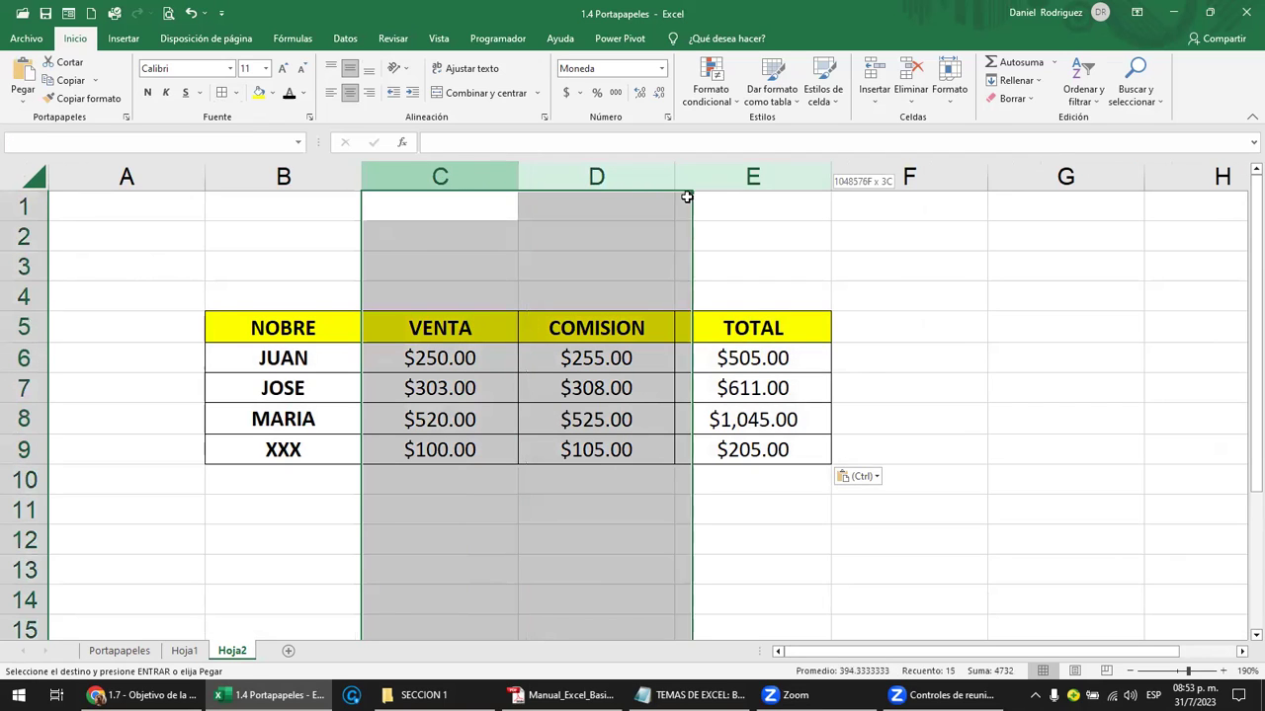
click(466, 361)
click(588, 358)
key(Left)
click(570, 355)
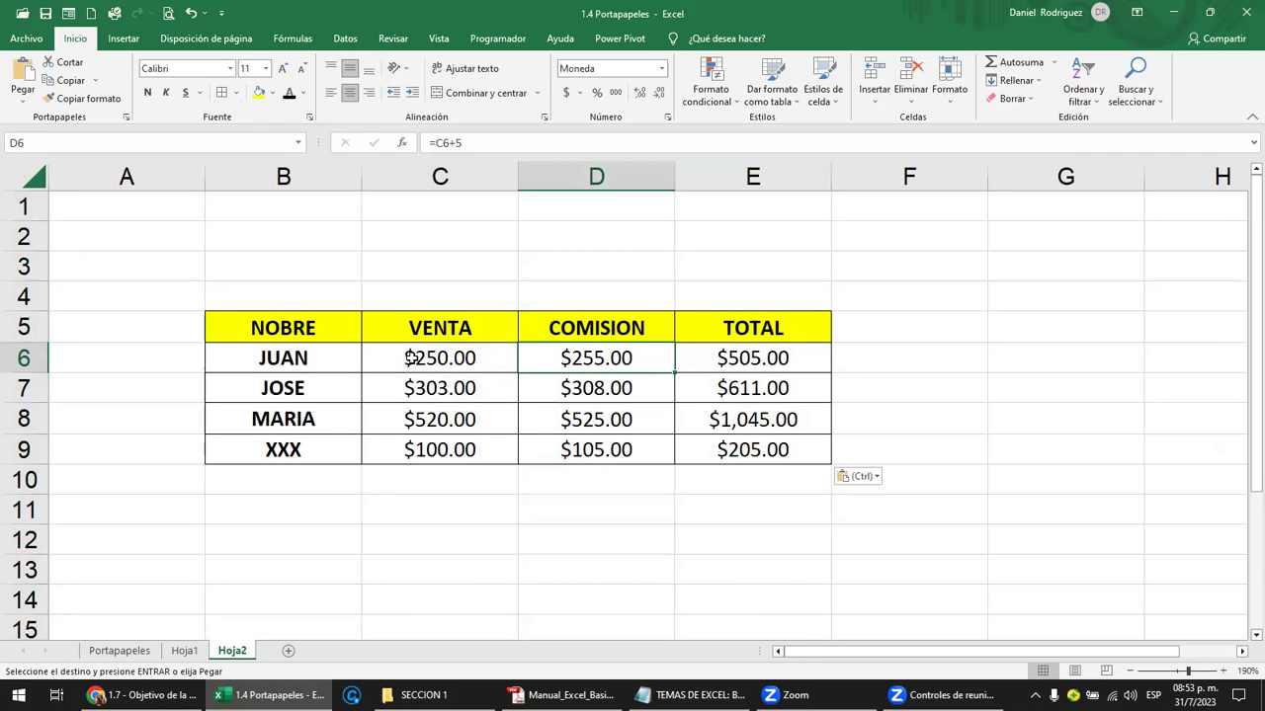
click(412, 358)
click(773, 362)
click(612, 357)
click(453, 359)
On Hoja1, enter the label COMISION in G1 and the amount 5 in H1
click(183, 650)
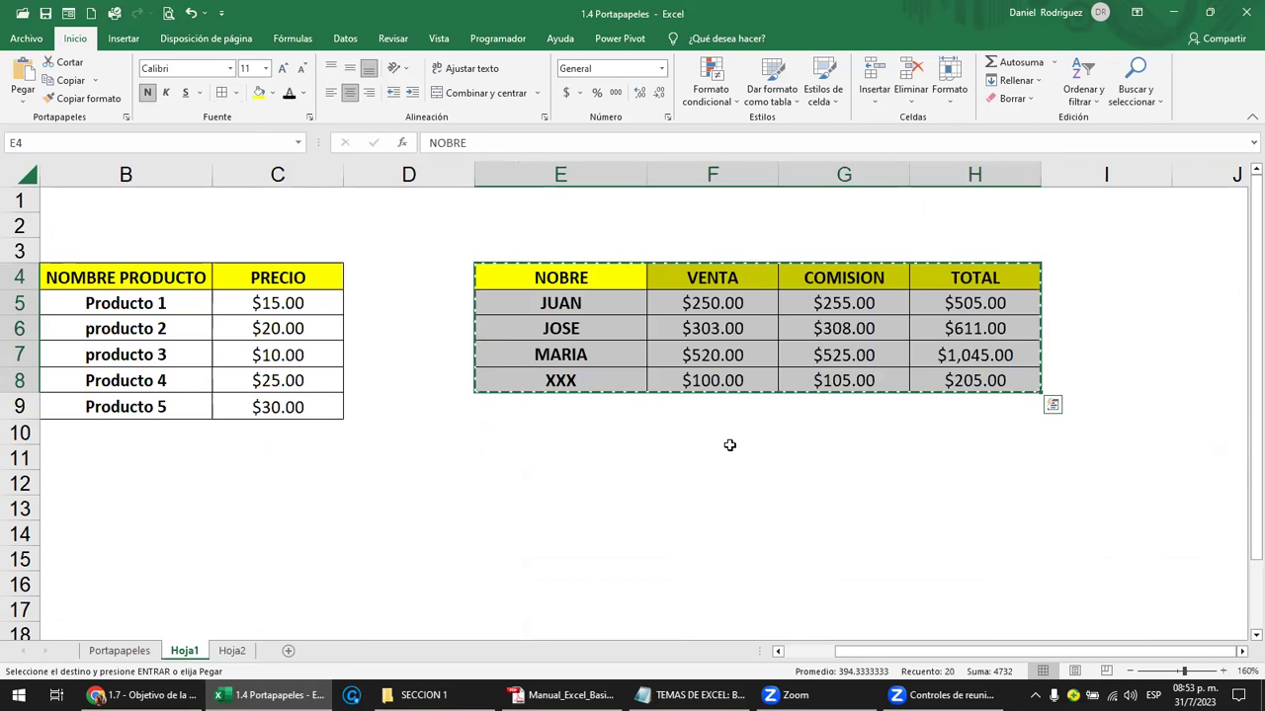
click(873, 426)
key(Escape)
key(Up)
key(Up)
key(Up)
key(Up)
key(Up)
key(Up)
key(Up)
key(Up)
key(Up)
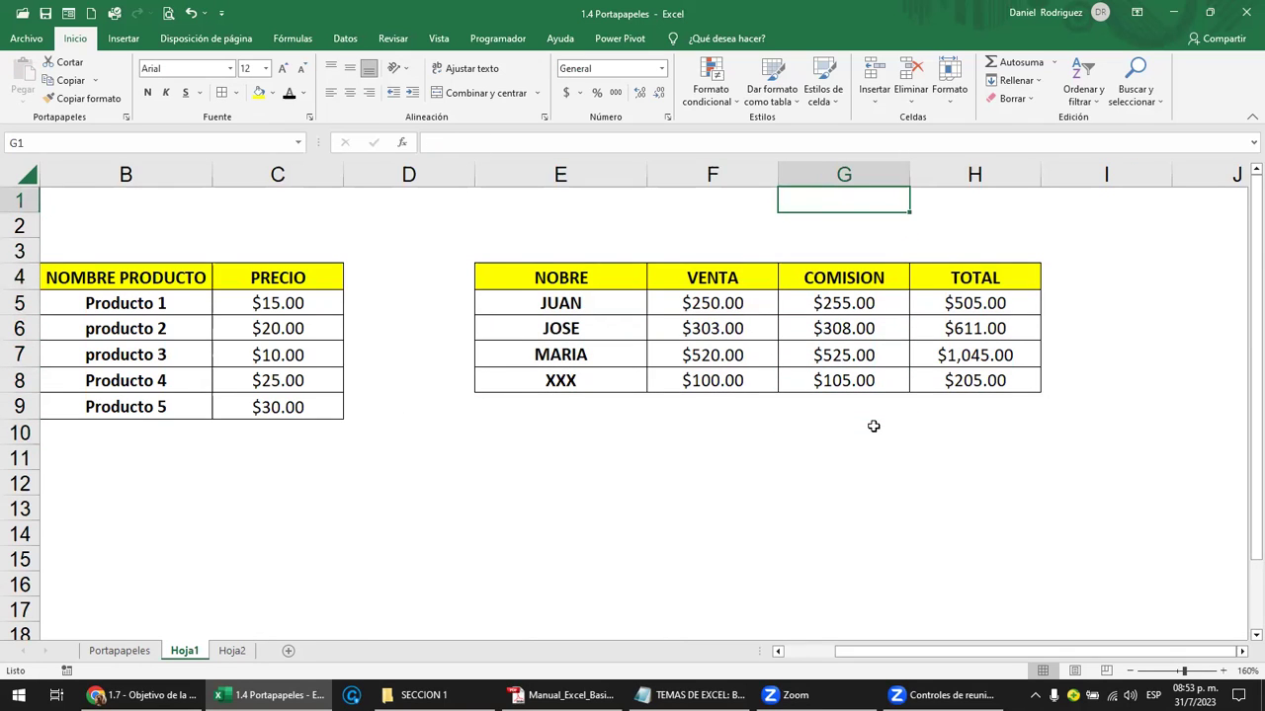
text(COMICION)
key(BackSpace)
key(BackSpace)
key(BackSpace)
key(BackSpace)
text(SION)
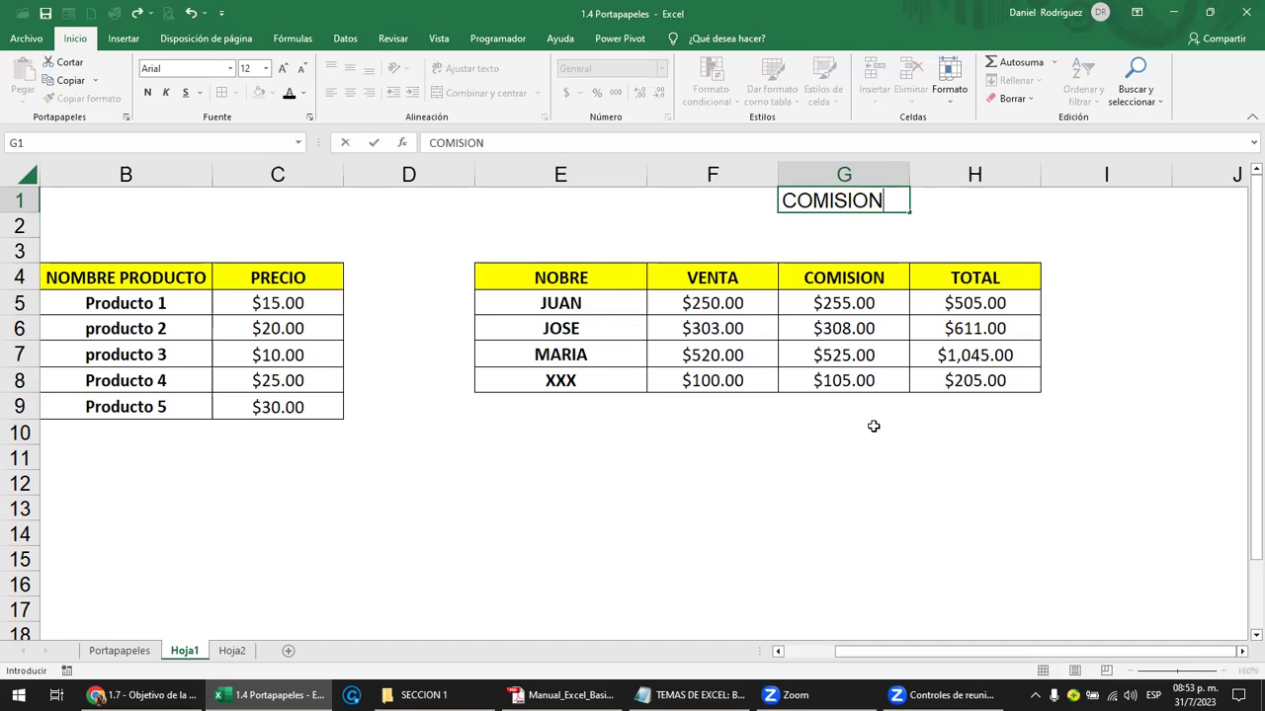
key(Tab)
text(5)
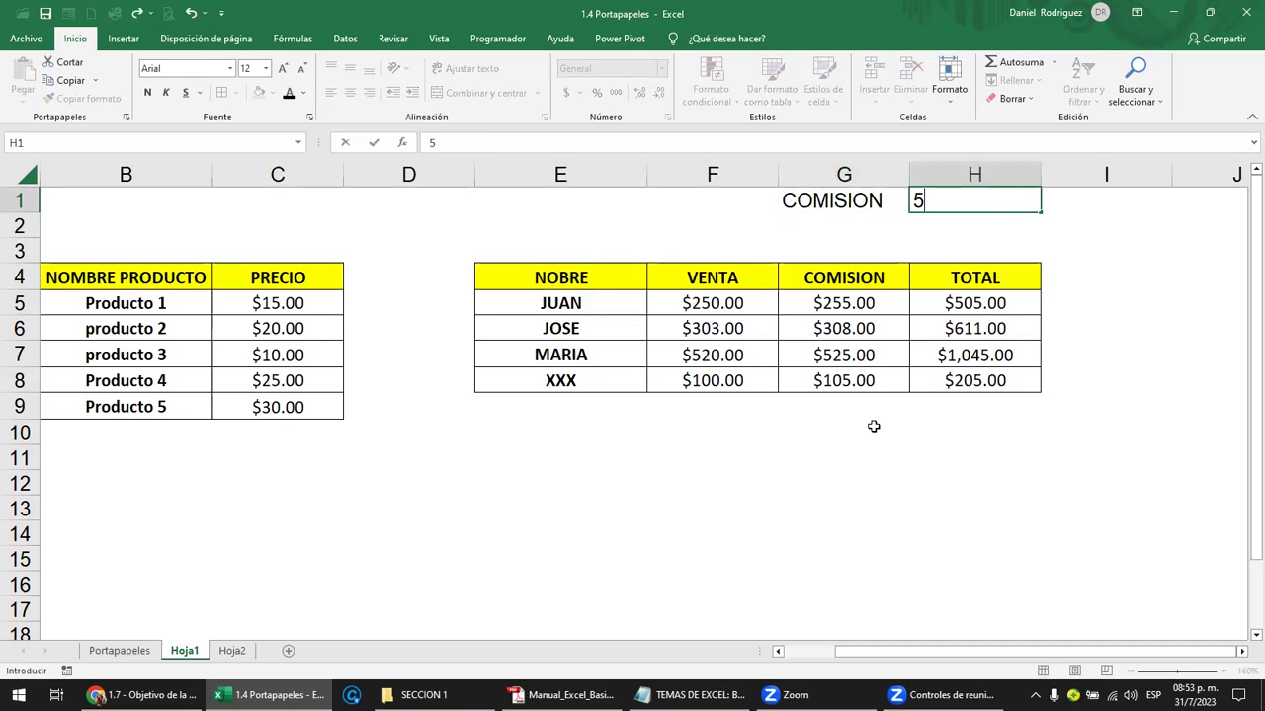
key(Return)
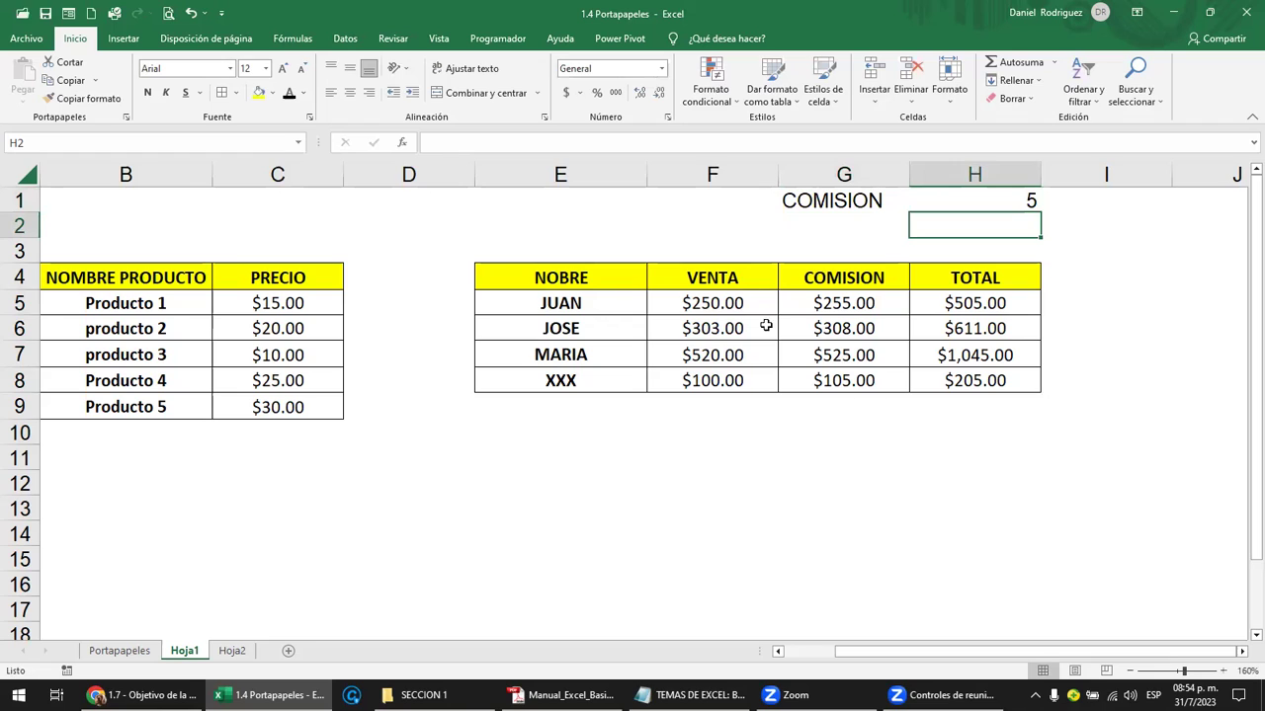
Format H1 as Moneda currency ($5.00) and start deleting the +5 from G5's formula
click(737, 312)
click(1027, 200)
click(661, 68)
click(625, 172)
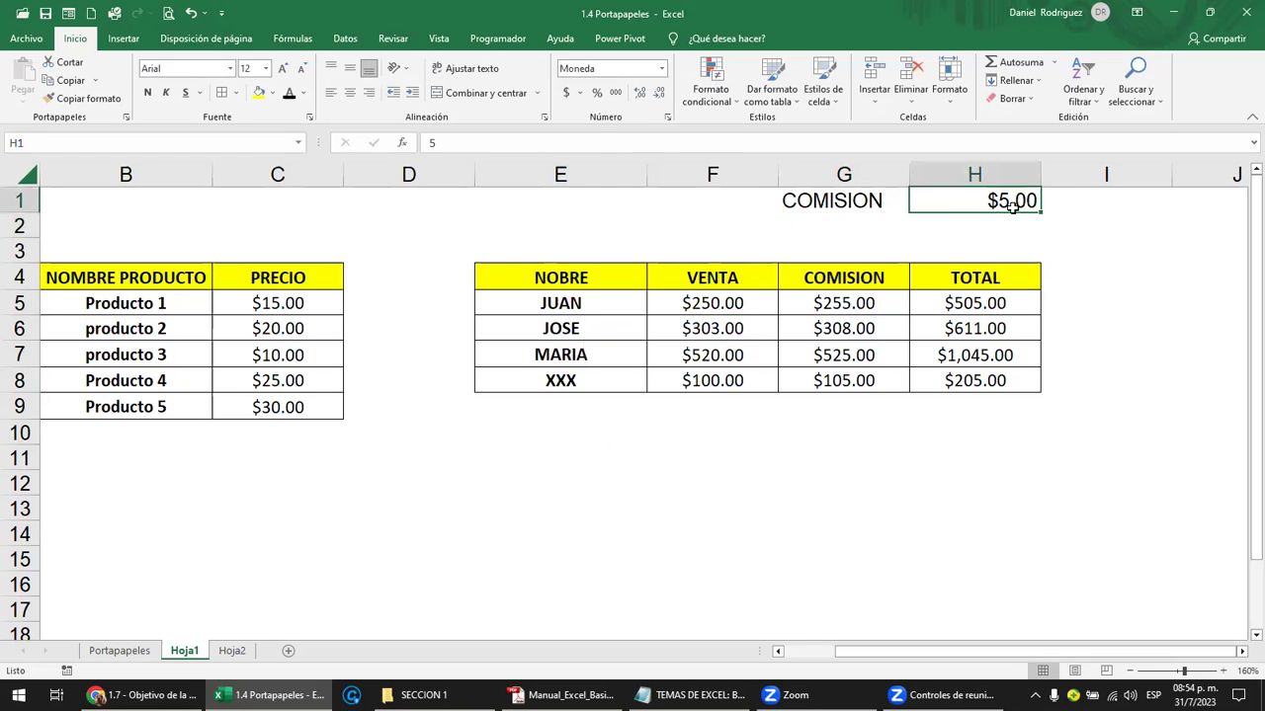
click(868, 295)
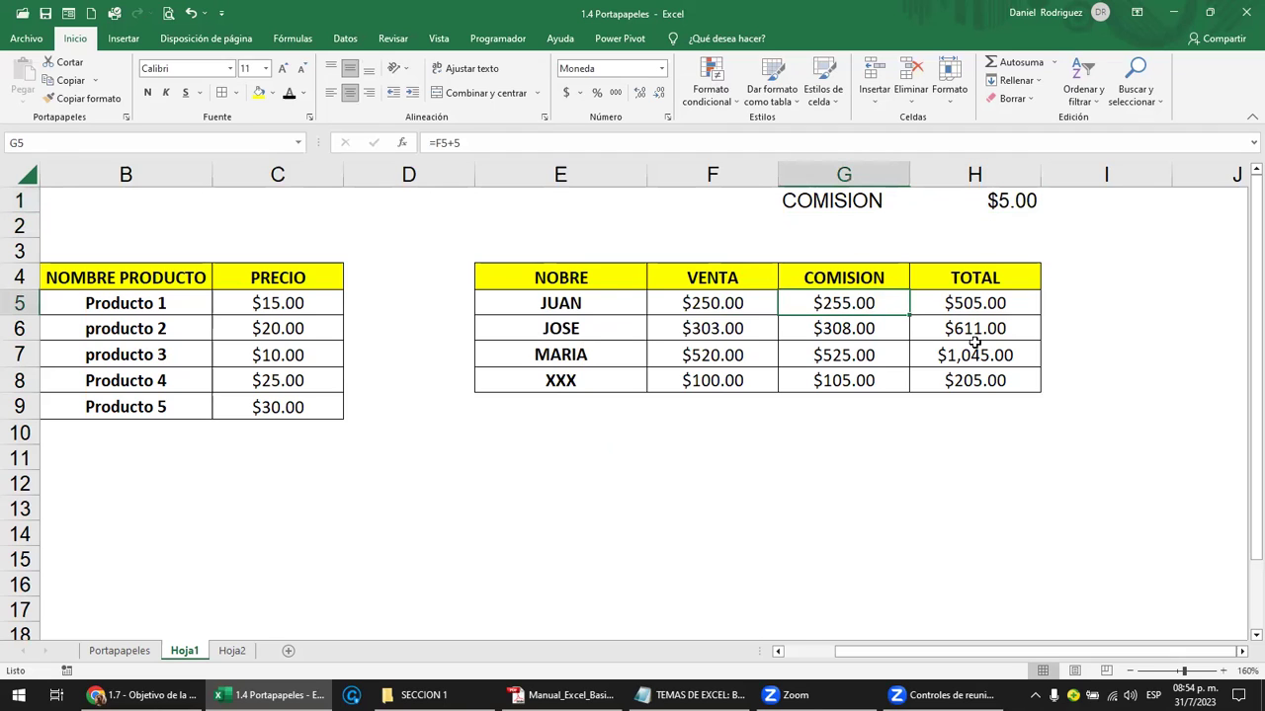
double_click(869, 294)
key(BackSpace)
key(BackSpace)
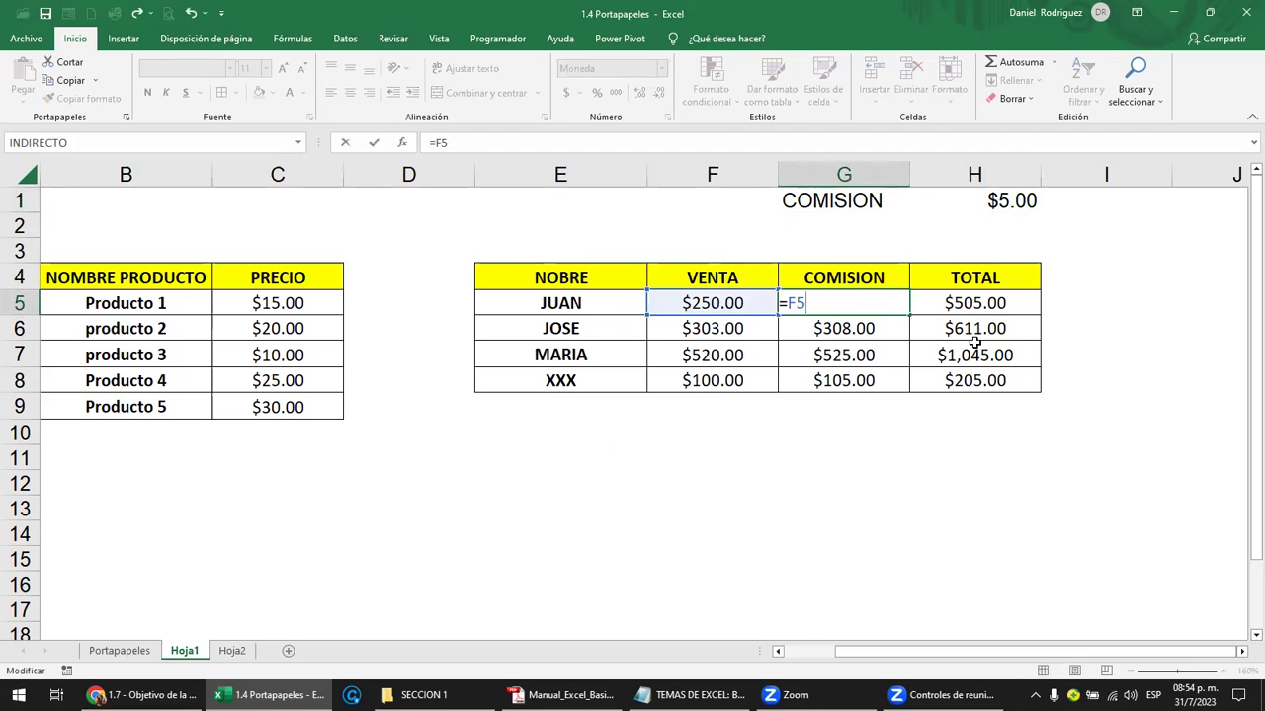
Clear the commission cells and enter =F5+H1 in G5
key(Return)
key(Up)
key(shift+Down)
key(shift+Down)
key(shift+Down)
key(Delete)
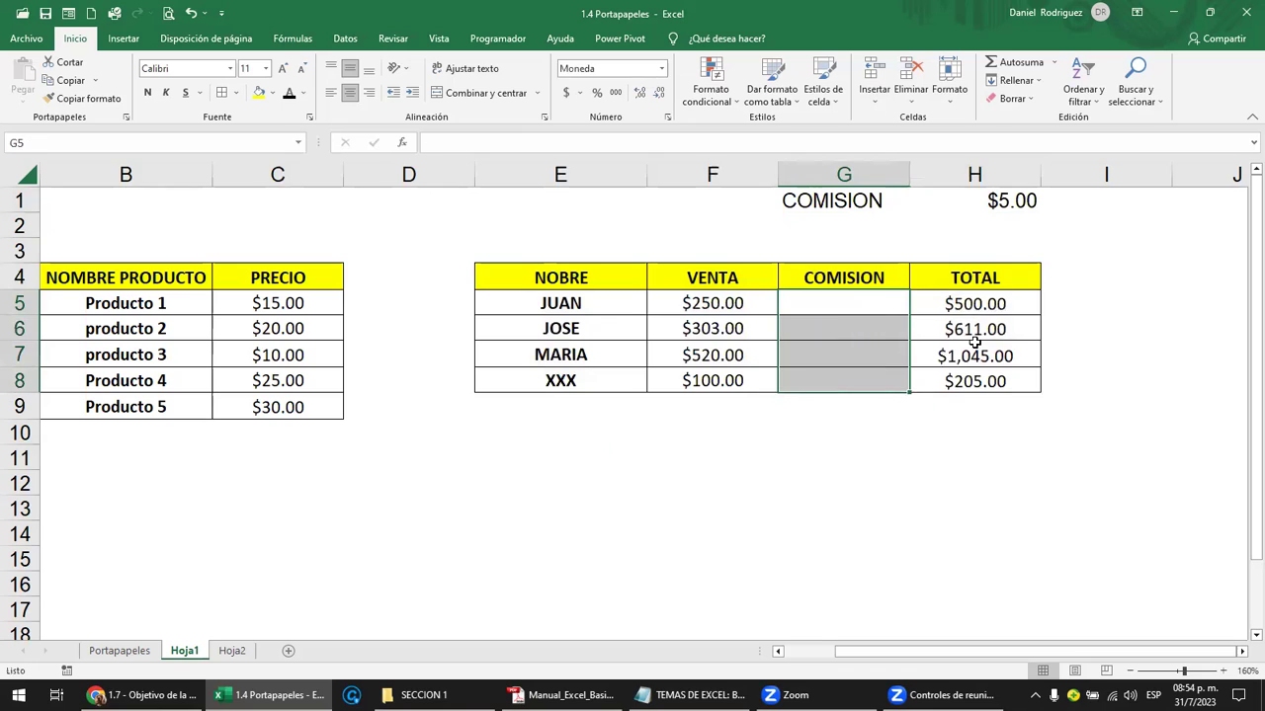
key(Up)
key(Down)
text(=)
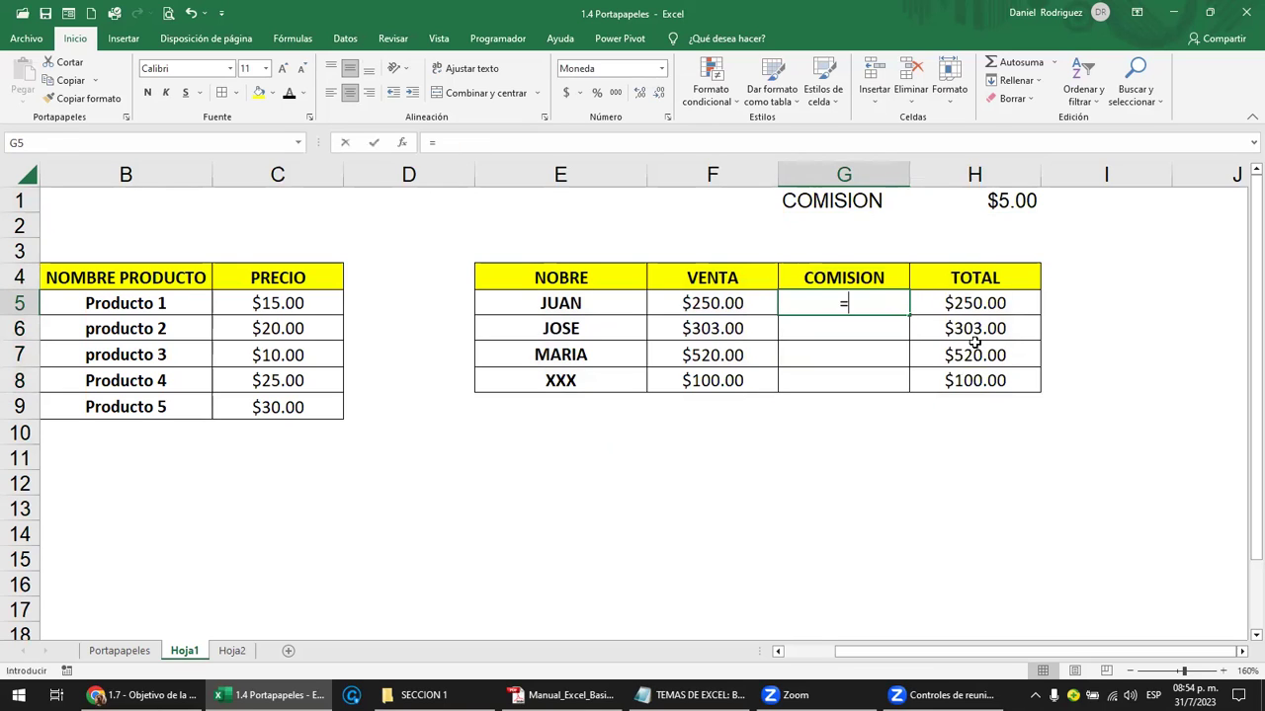
key(Left)
text(+)
click(1017, 200)
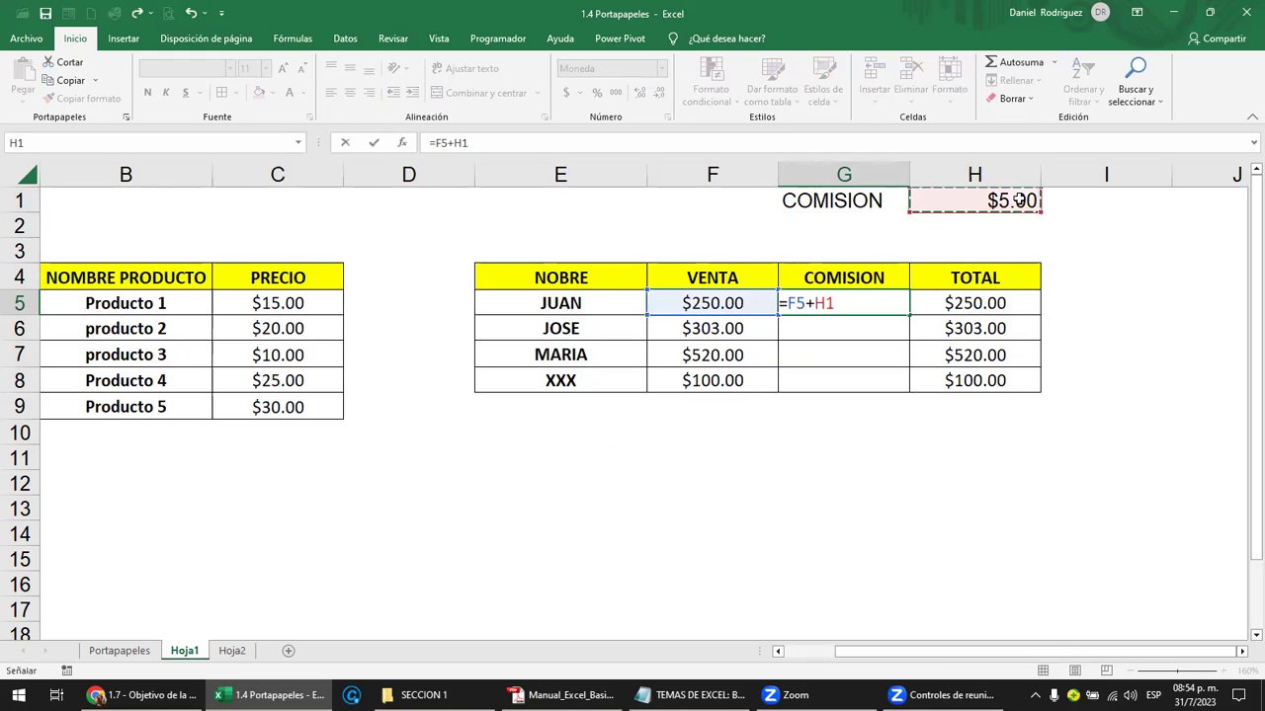
key(Return)
Make G5's H1 reference absolute so the formula reads =F5+$H$1
click(861, 303)
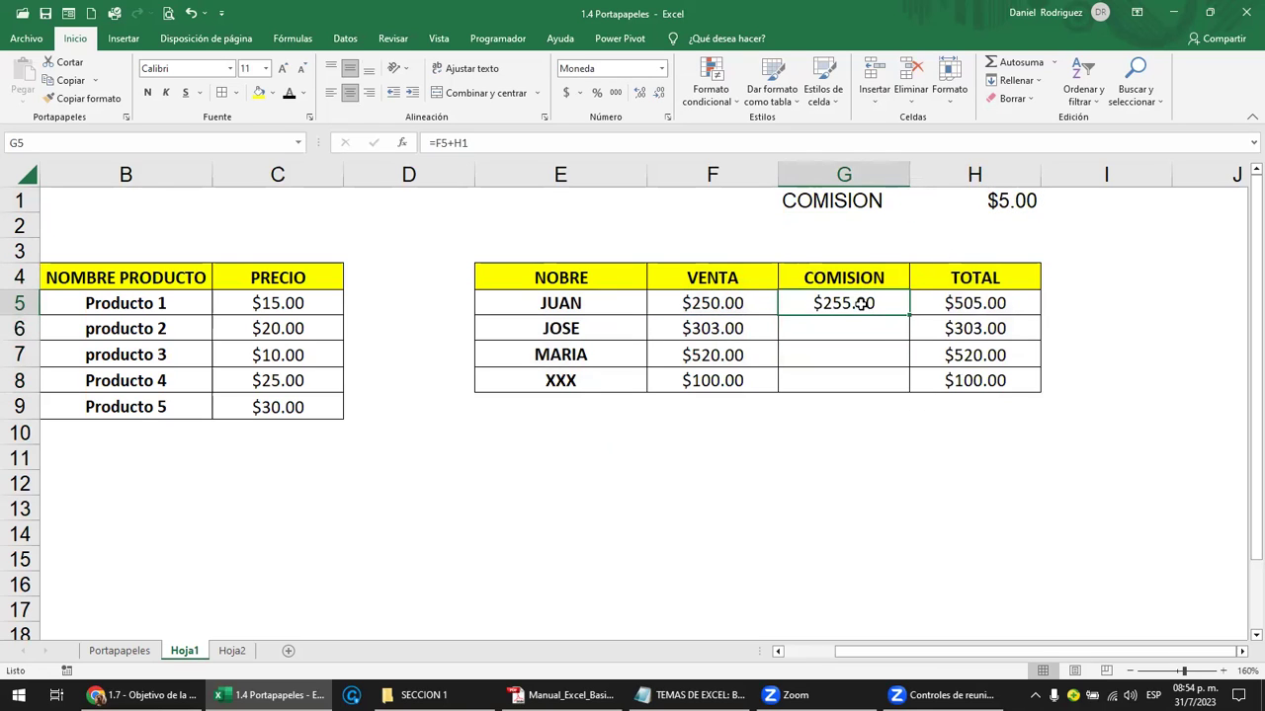
click(862, 335)
text(=)
key(Left)
key(Escape)
key(Up)
key(Right)
key(Left)
key(F2)
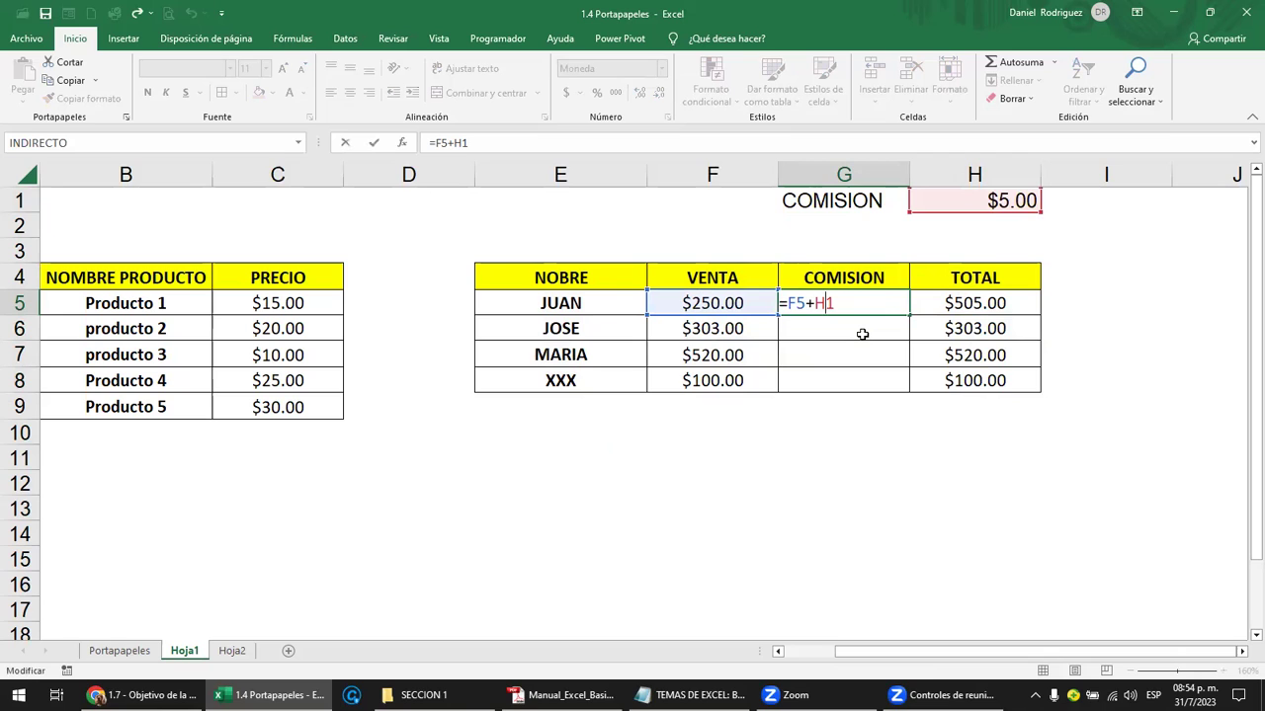
key(F4)
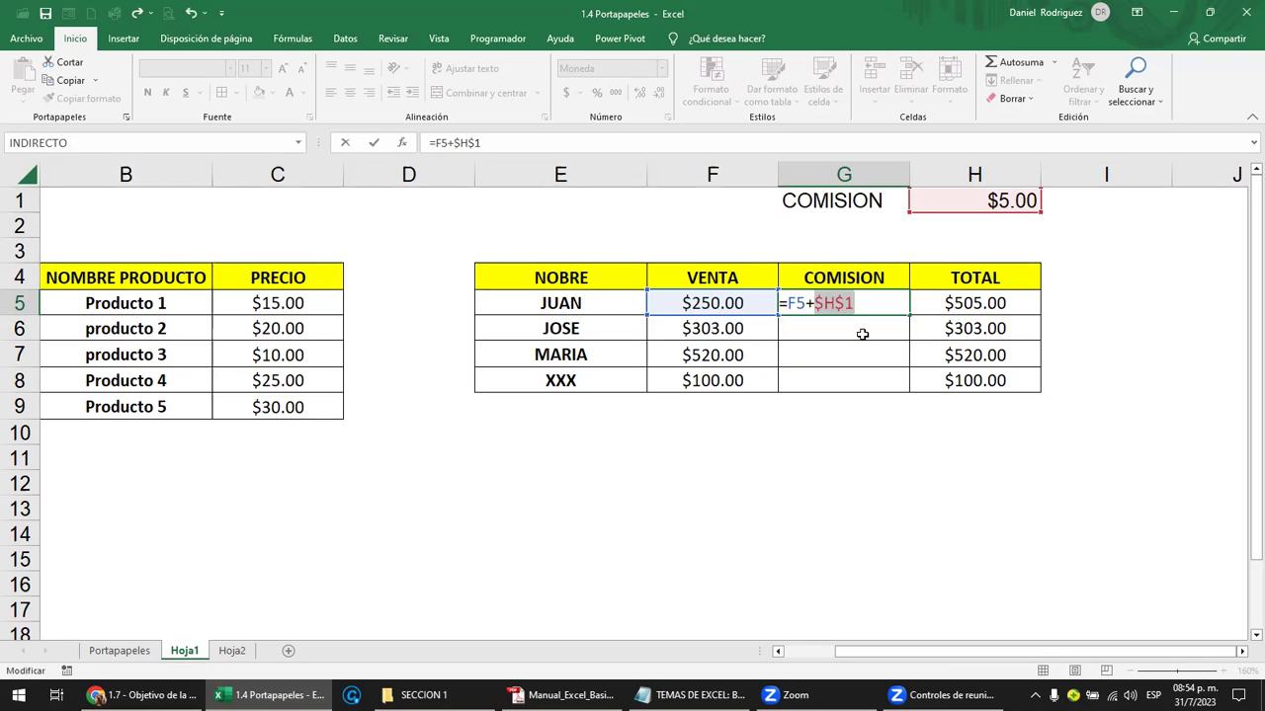
key(ctrl+Return)
Copy the =F5+$H$1 formula into G6:G8 and check its references
key(ctrl+c)
click(861, 335)
key(shift+Down)
key(shift+Down)
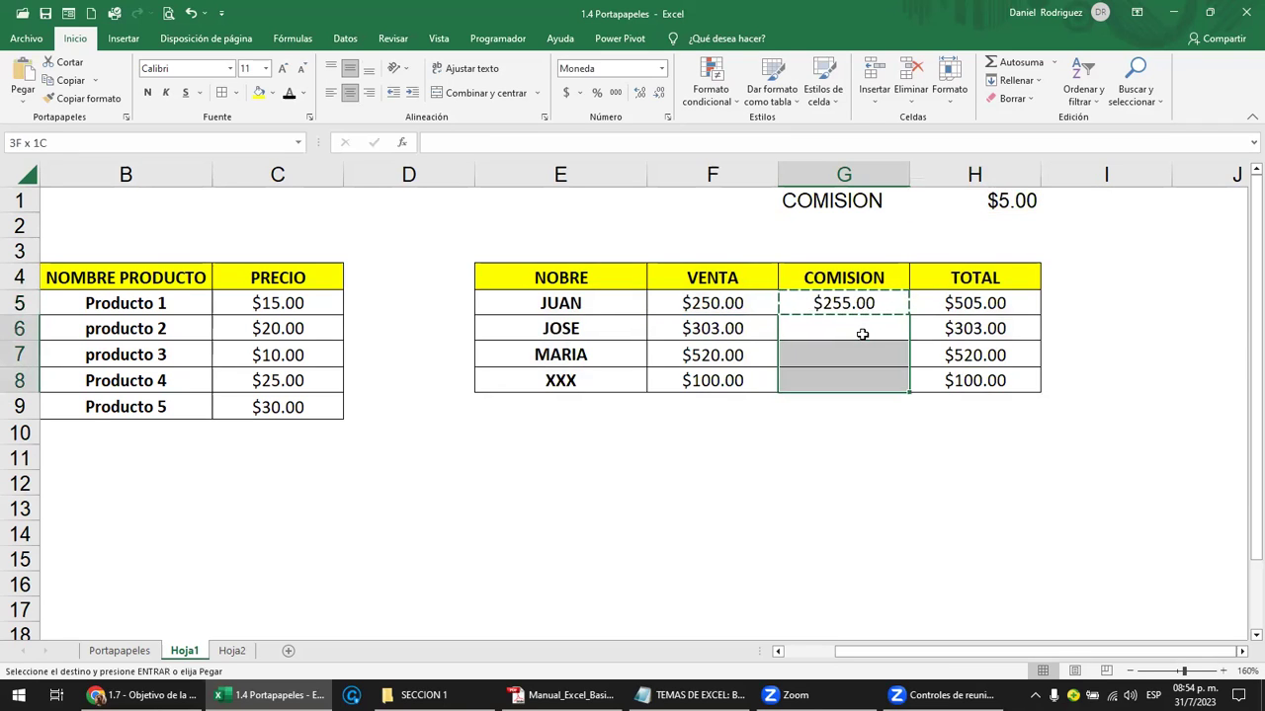
key(ctrl+v)
click(861, 308)
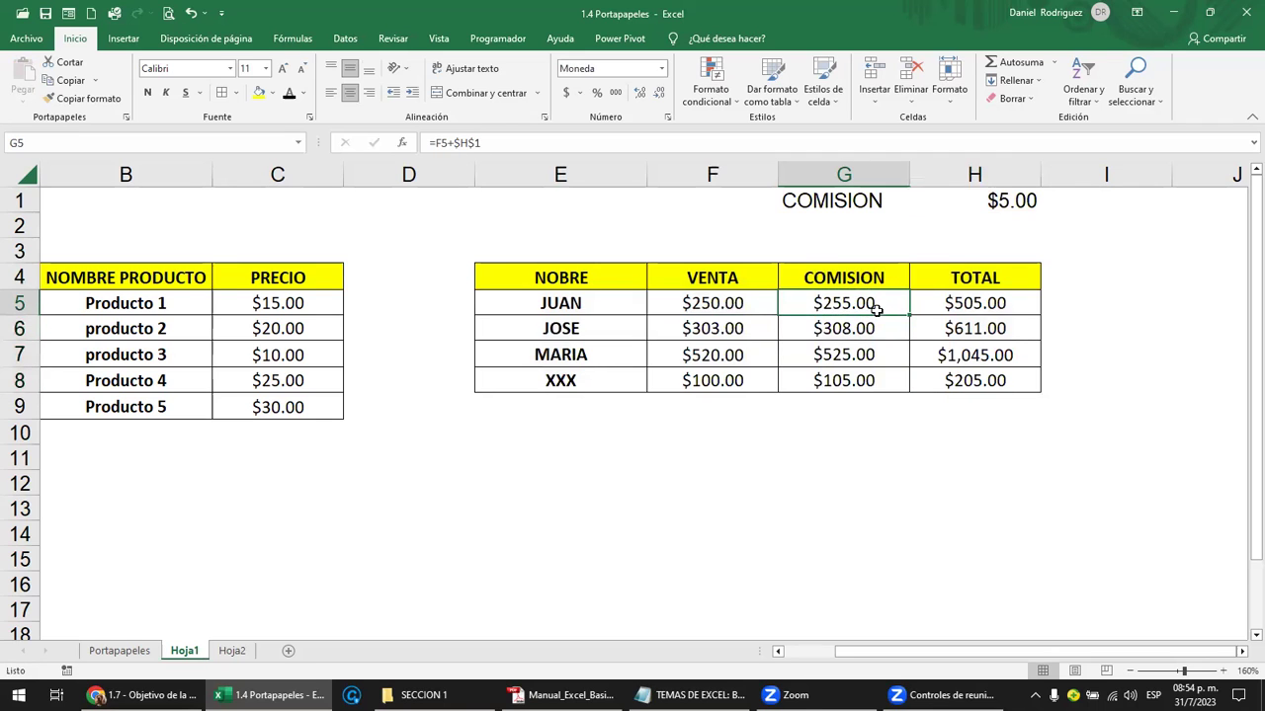
key(F2)
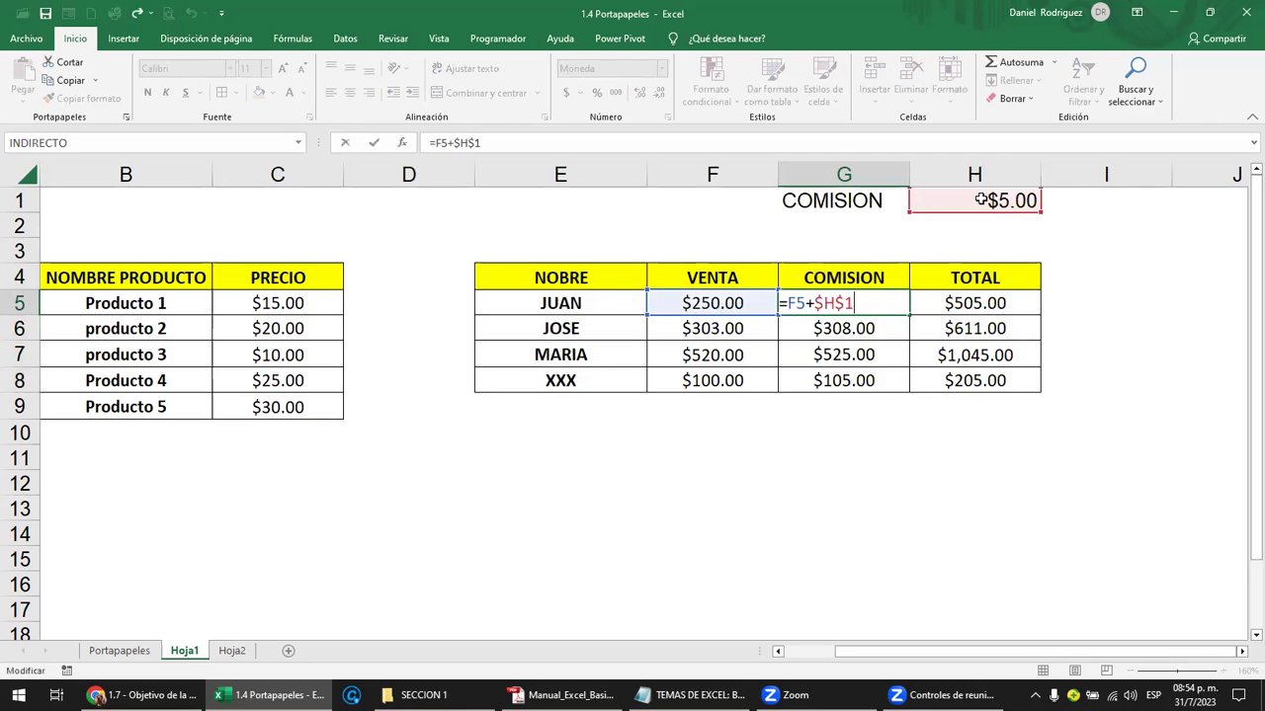
Change the commission amount in H1 to 7
click(978, 199)
mouse_move(1000, 187)
mouse_down()
mouse_move(981, 200)
mouse_move(998, 190)
mouse_up()
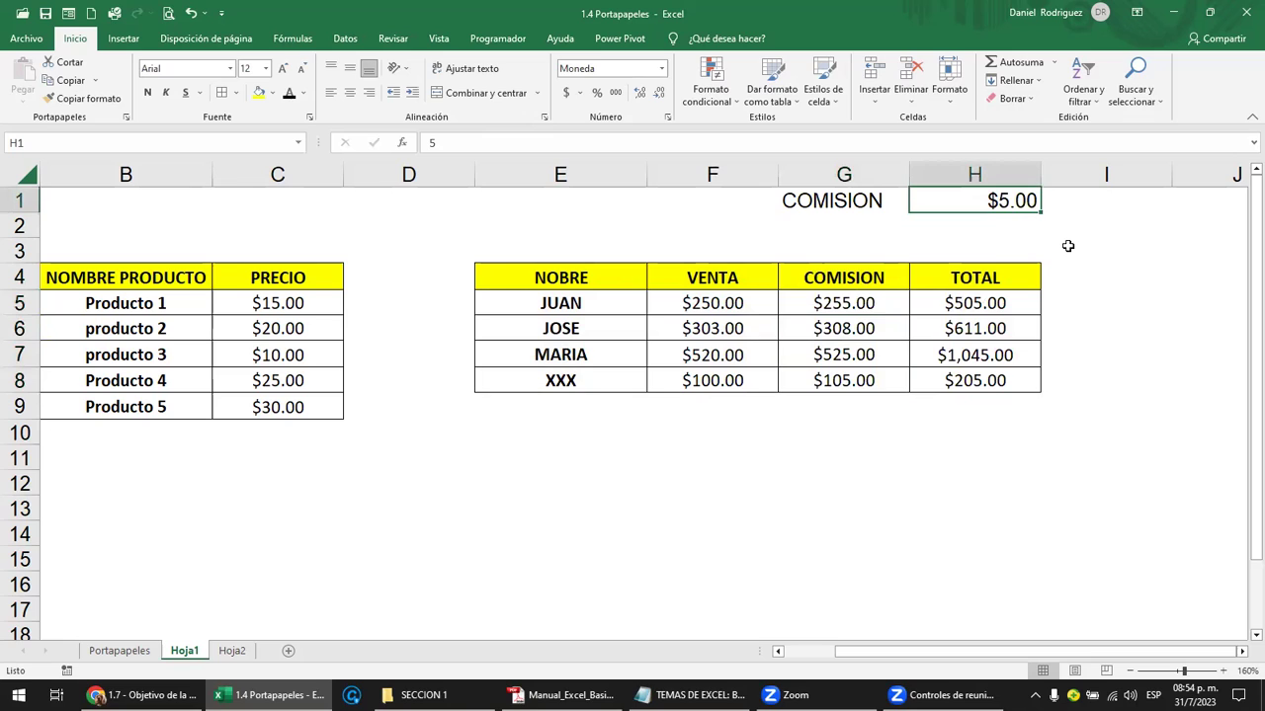
text(7)
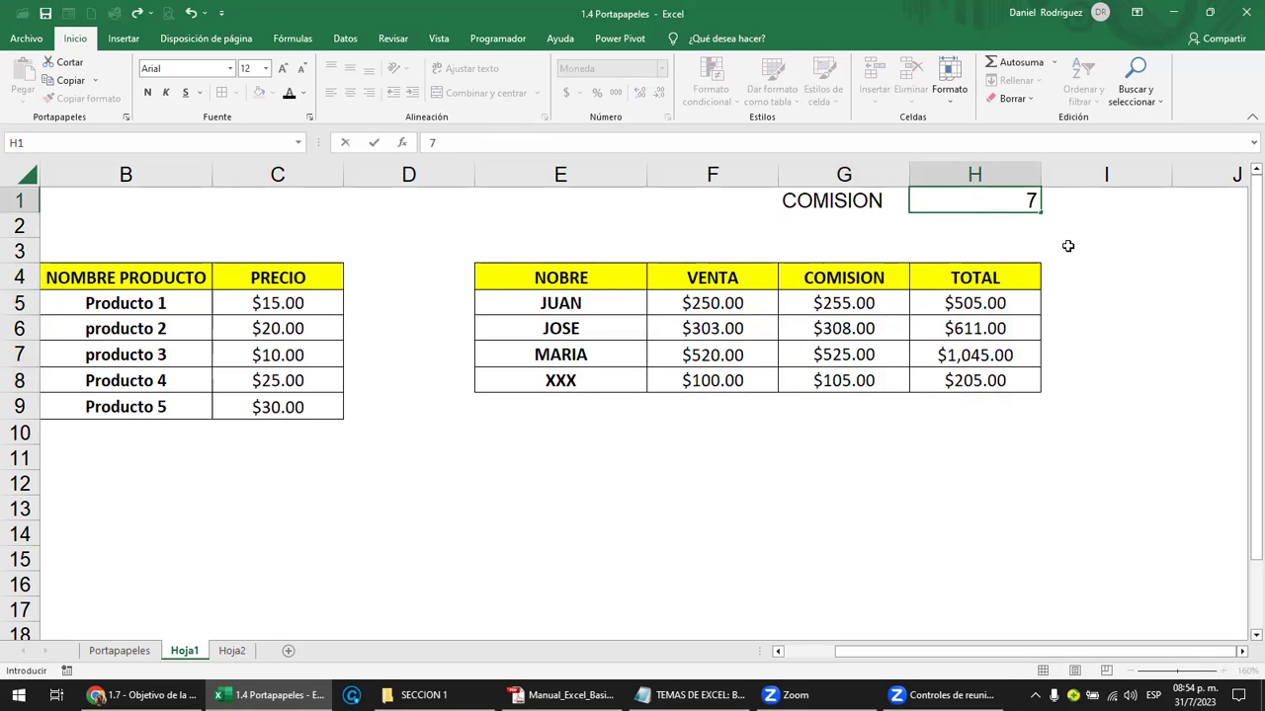
key(Return)
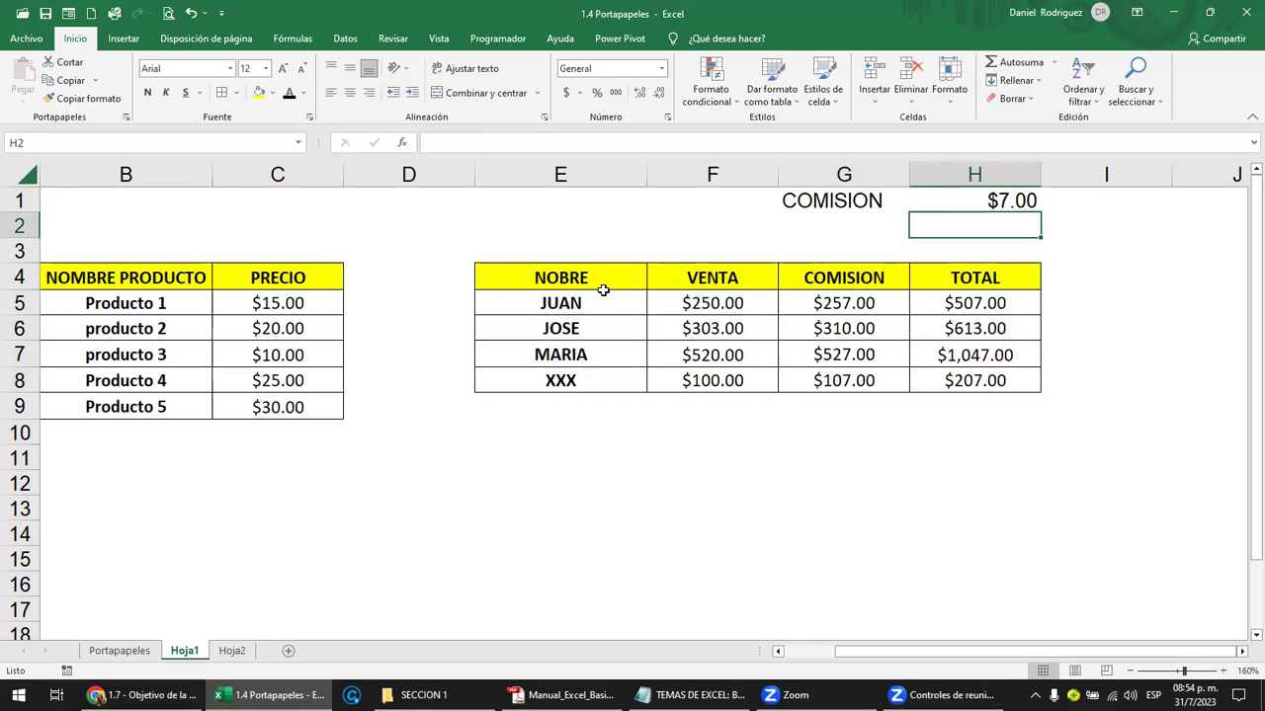
Copy the Hoja1 sales table E4:H8 and paste it into Hoja2 at B12
drag(602, 290, 951, 382)
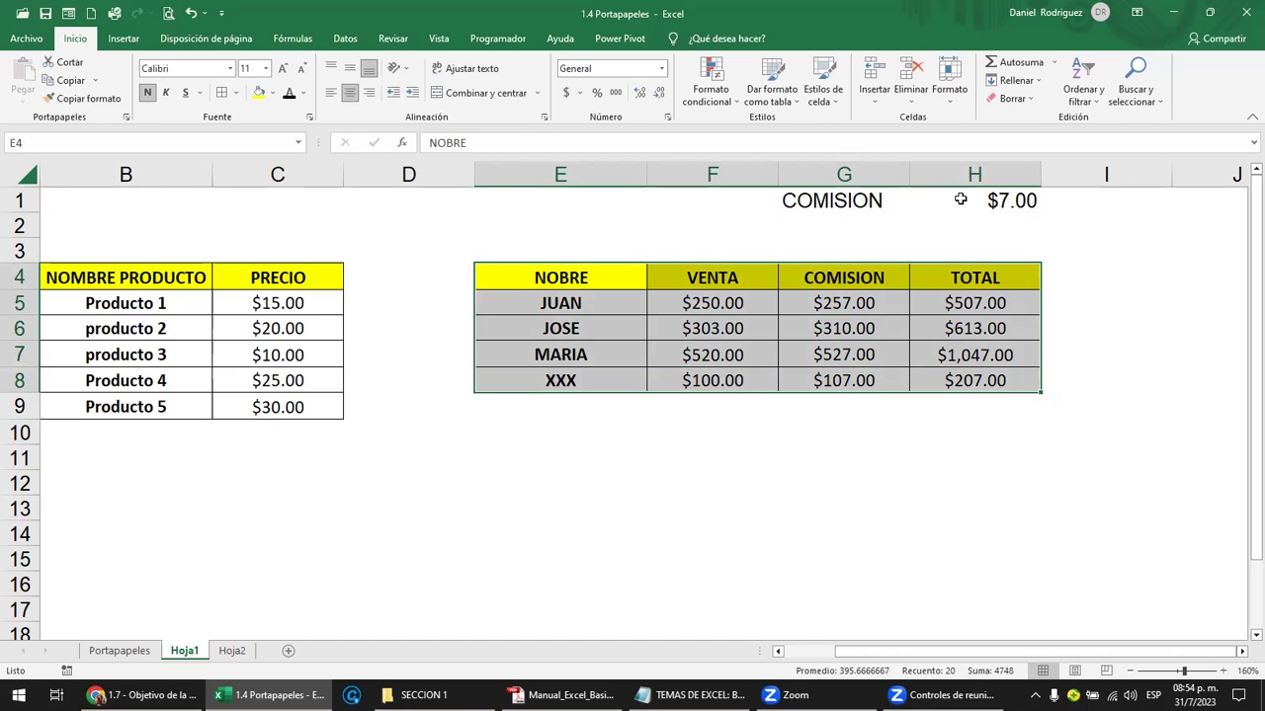
key(ctrl+c)
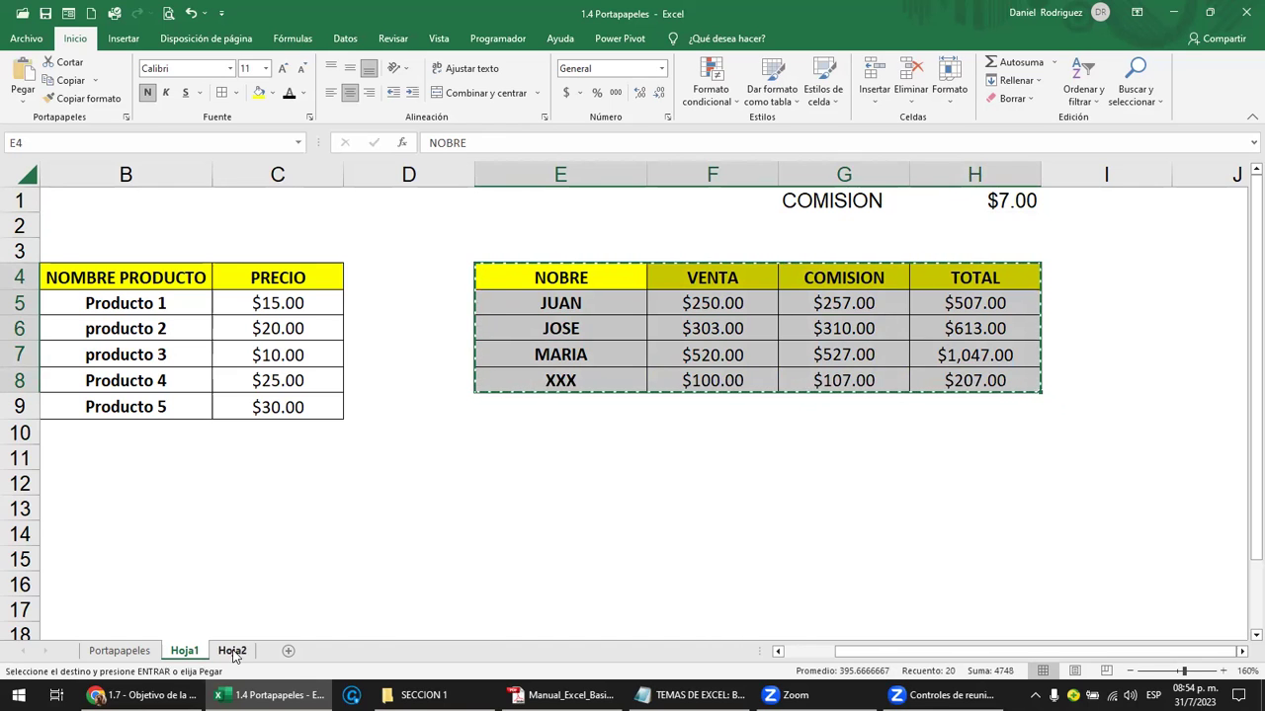
click(233, 652)
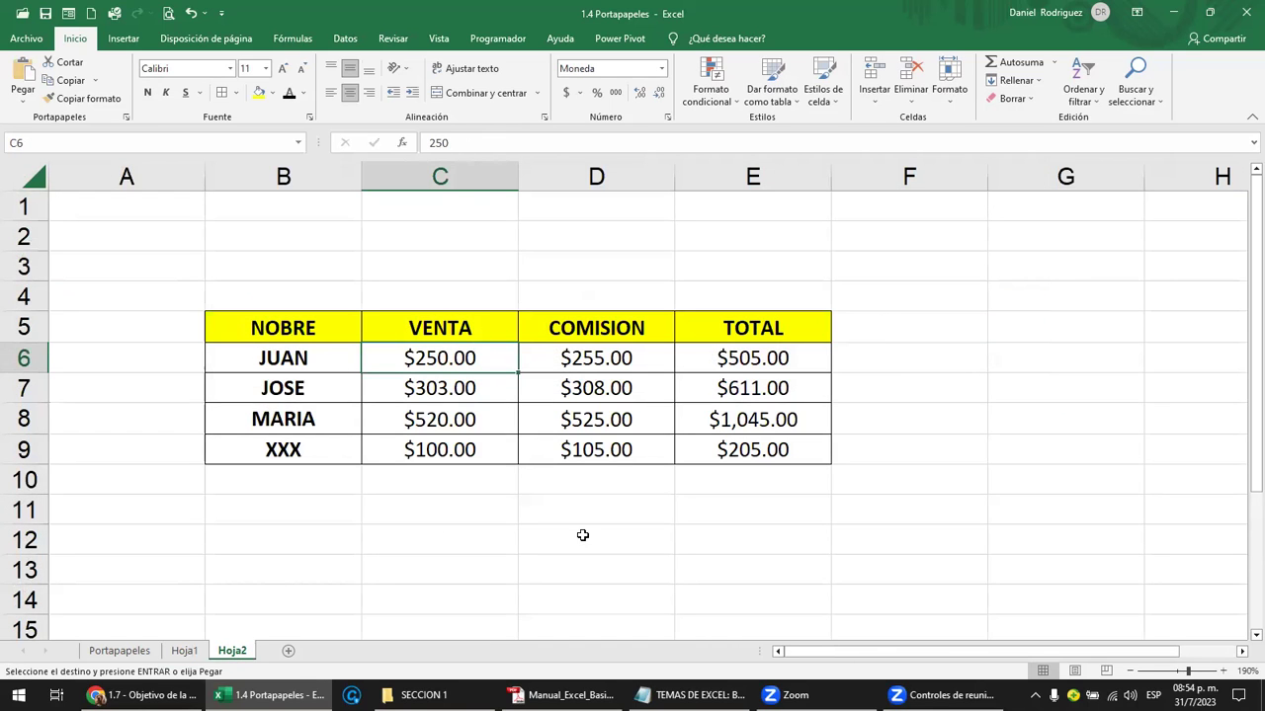
click(275, 545)
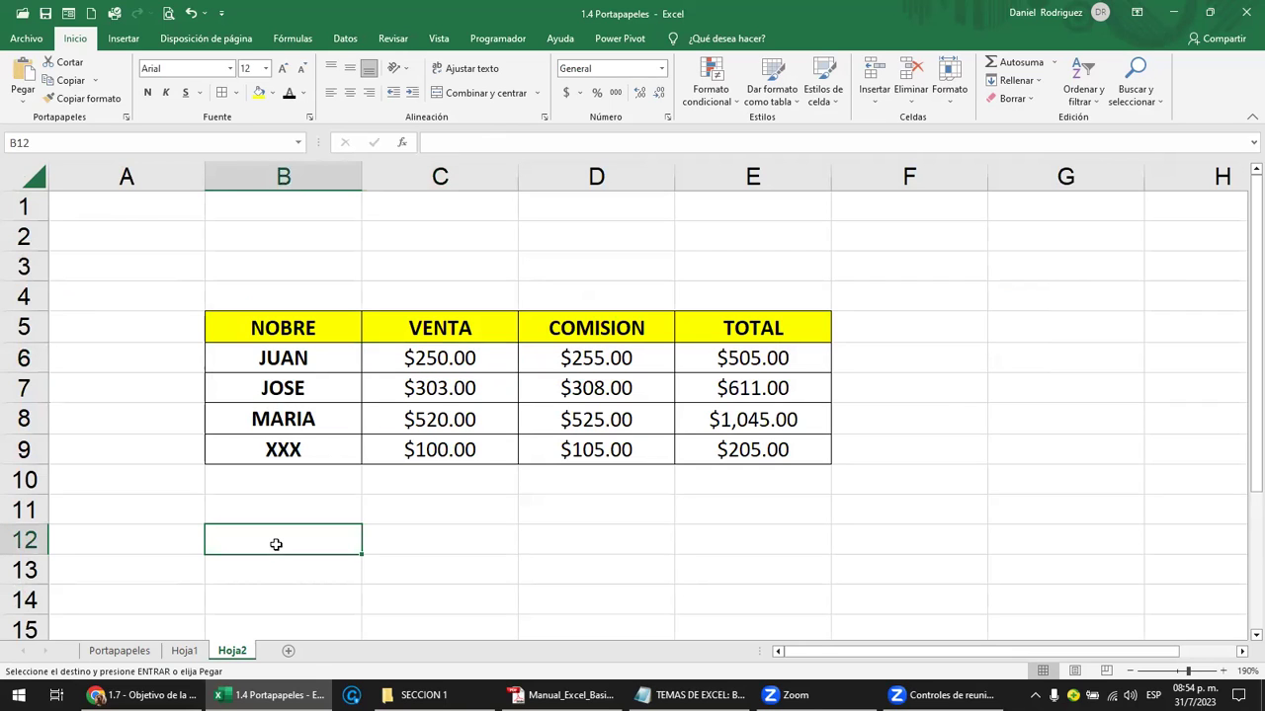
key(ctrl+v)
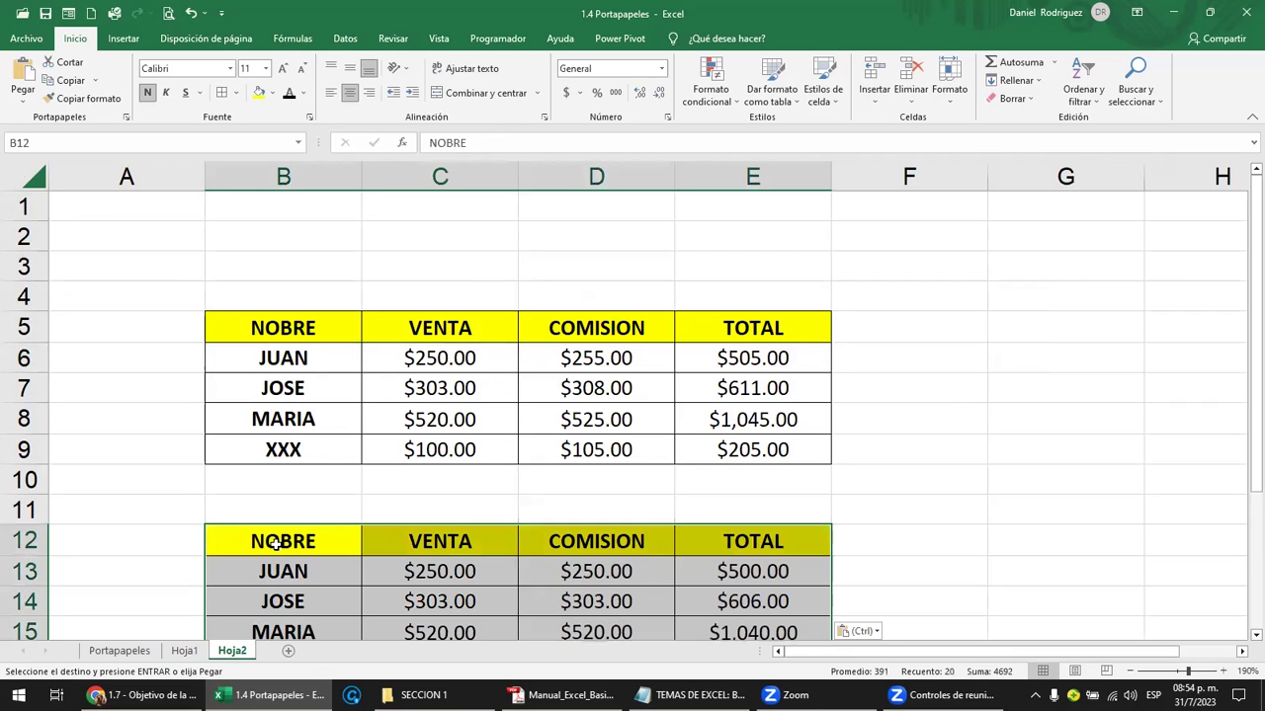
Check that pasted D13 reads =C13+$H$1, then reselect E4:H8 back on Hoja1
double_click(619, 570)
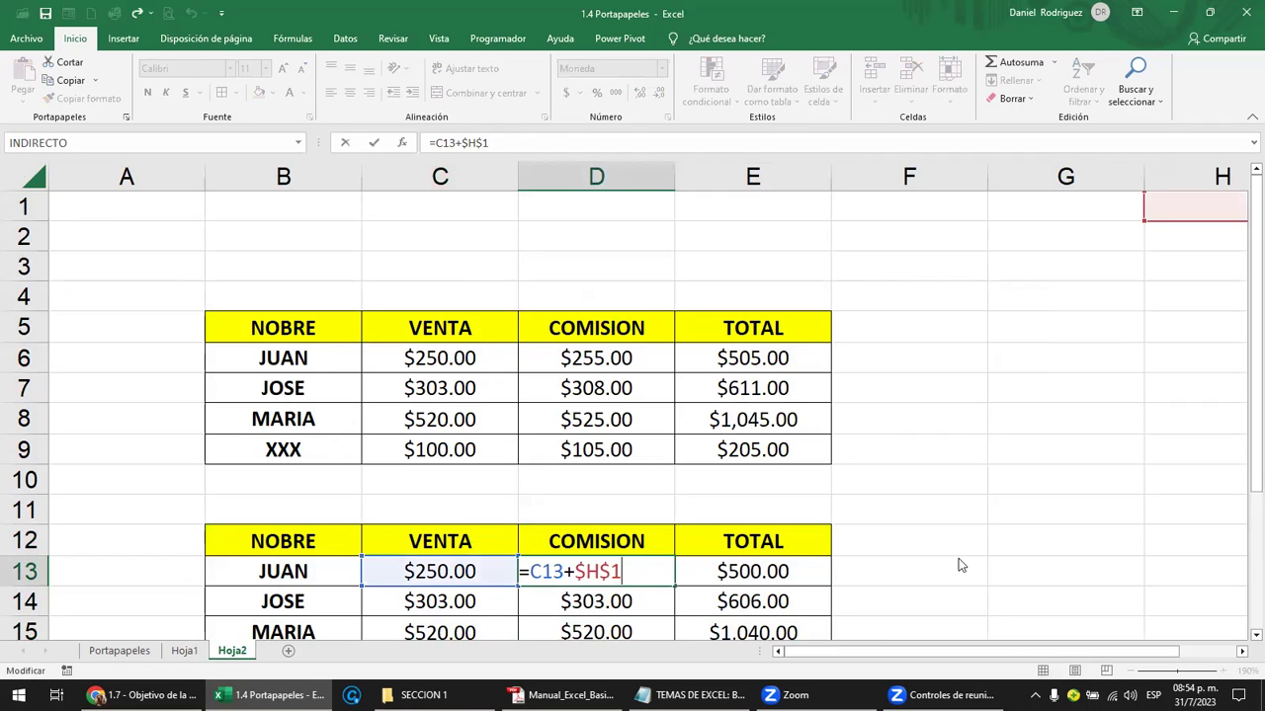
key(Escape)
click(963, 449)
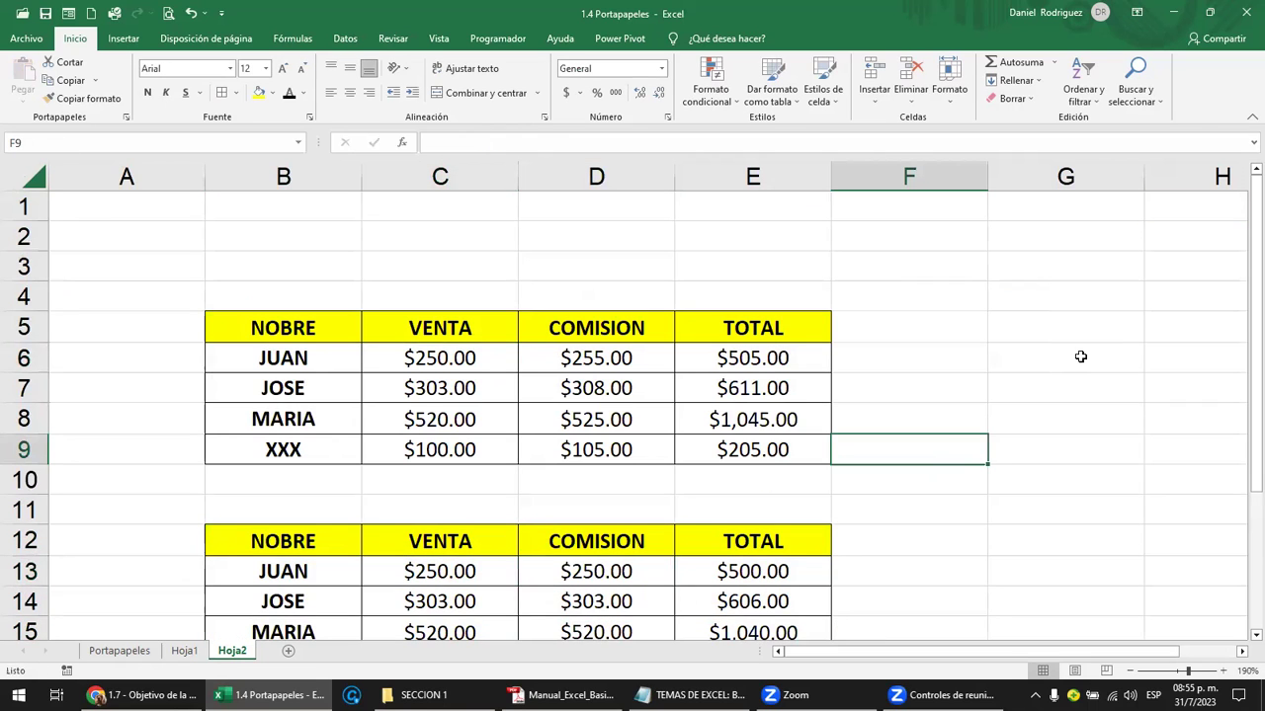
click(610, 571)
double_click(637, 576)
key(Escape)
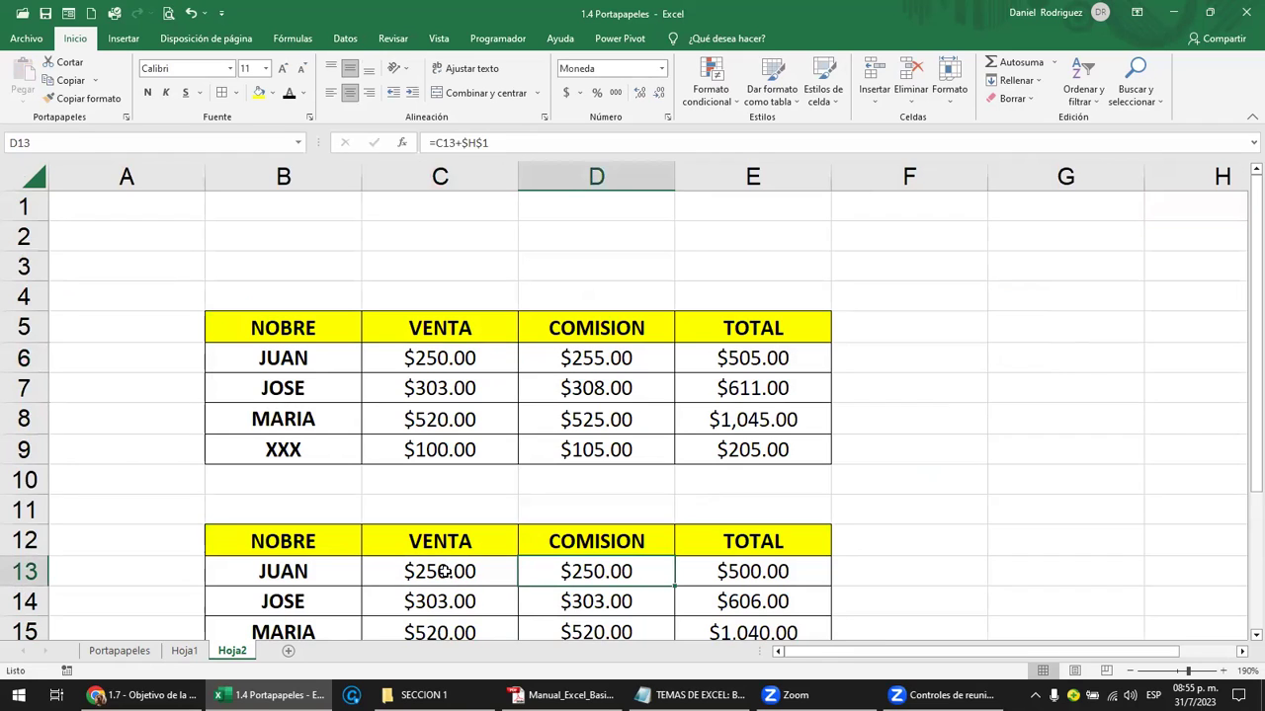
click(445, 573)
click(599, 578)
double_click(601, 579)
key(Escape)
key(F2)
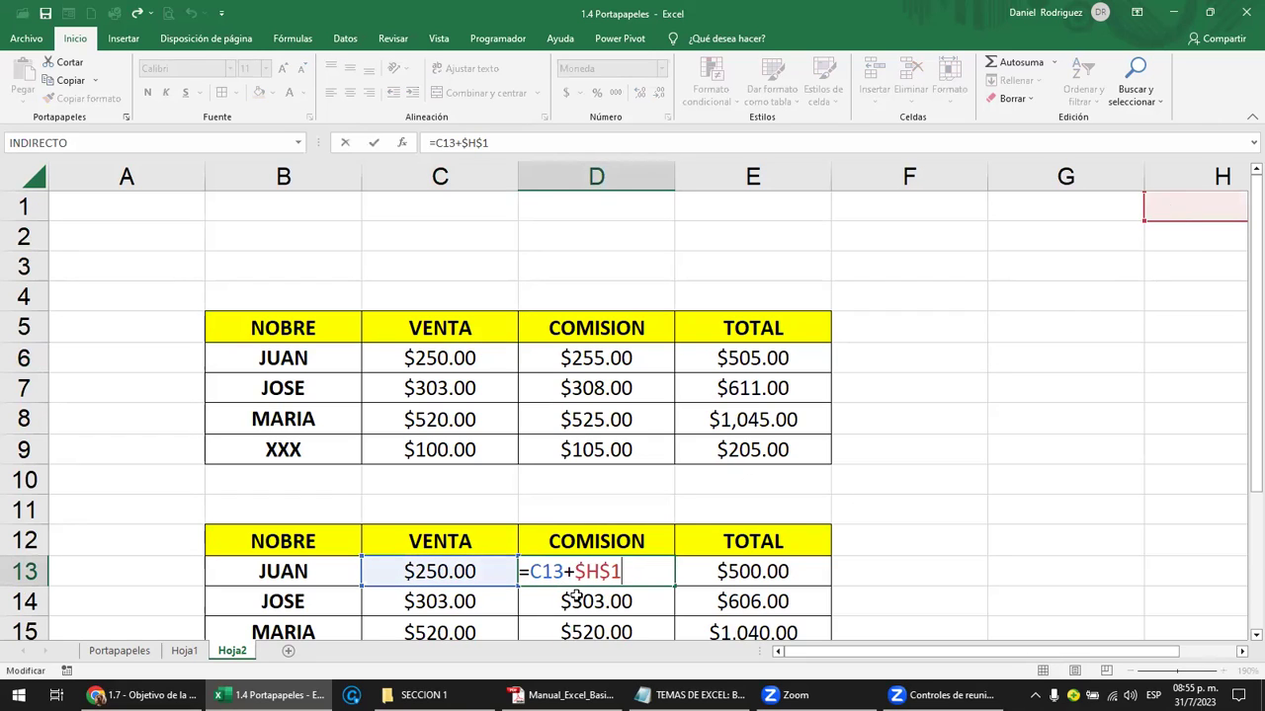
key(Escape)
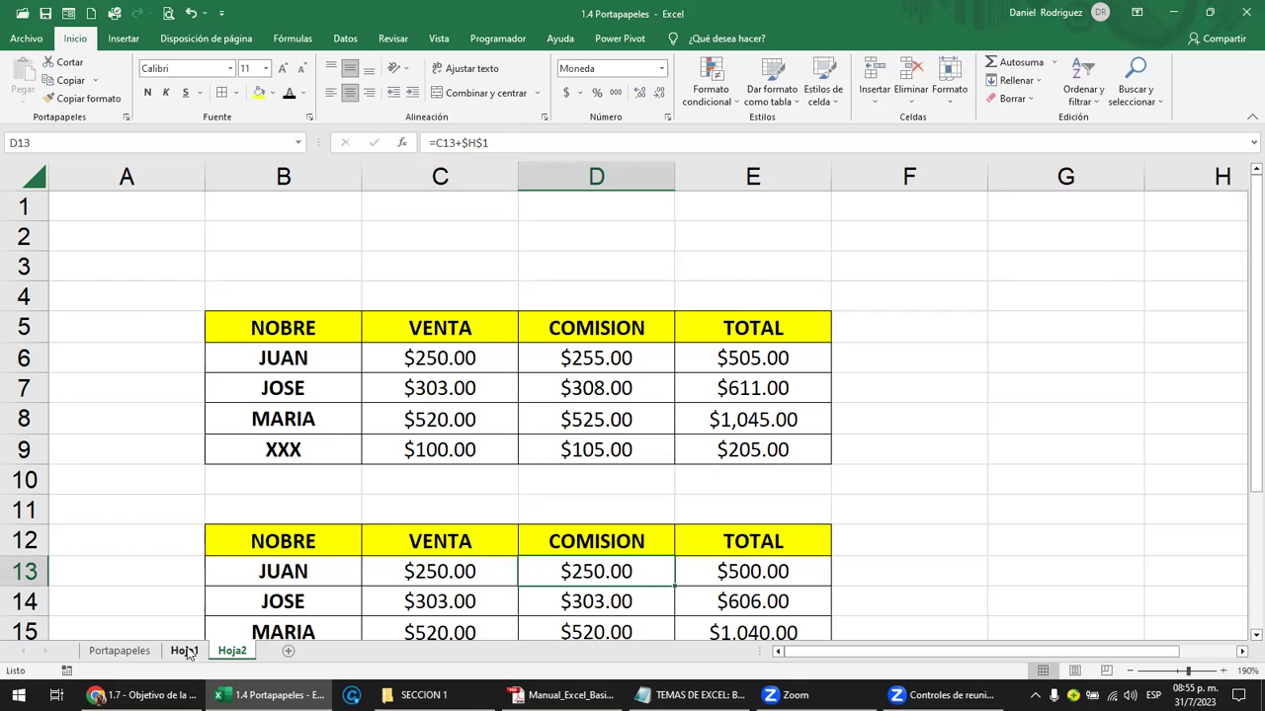
click(184, 651)
drag(543, 283, 942, 381)
Paste the copied sales table into Hoja2 at G5 as values with source formatting
key(ctrl+c)
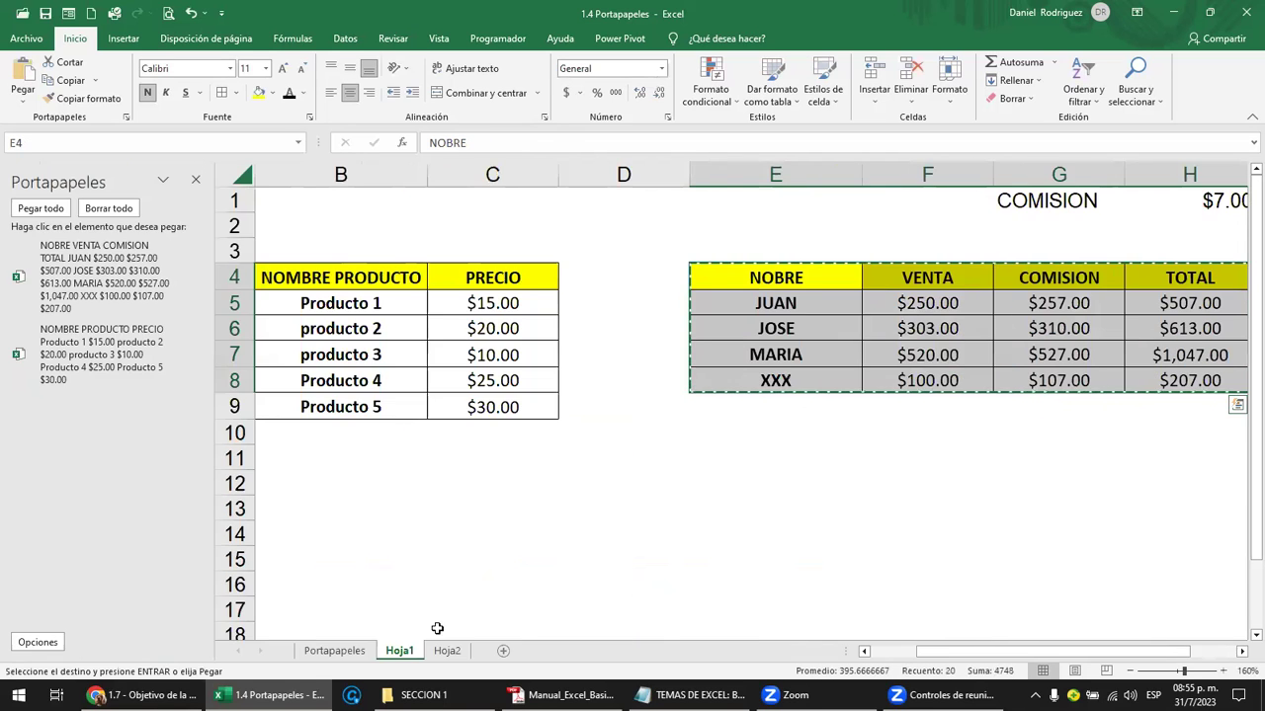
click(445, 651)
click(196, 180)
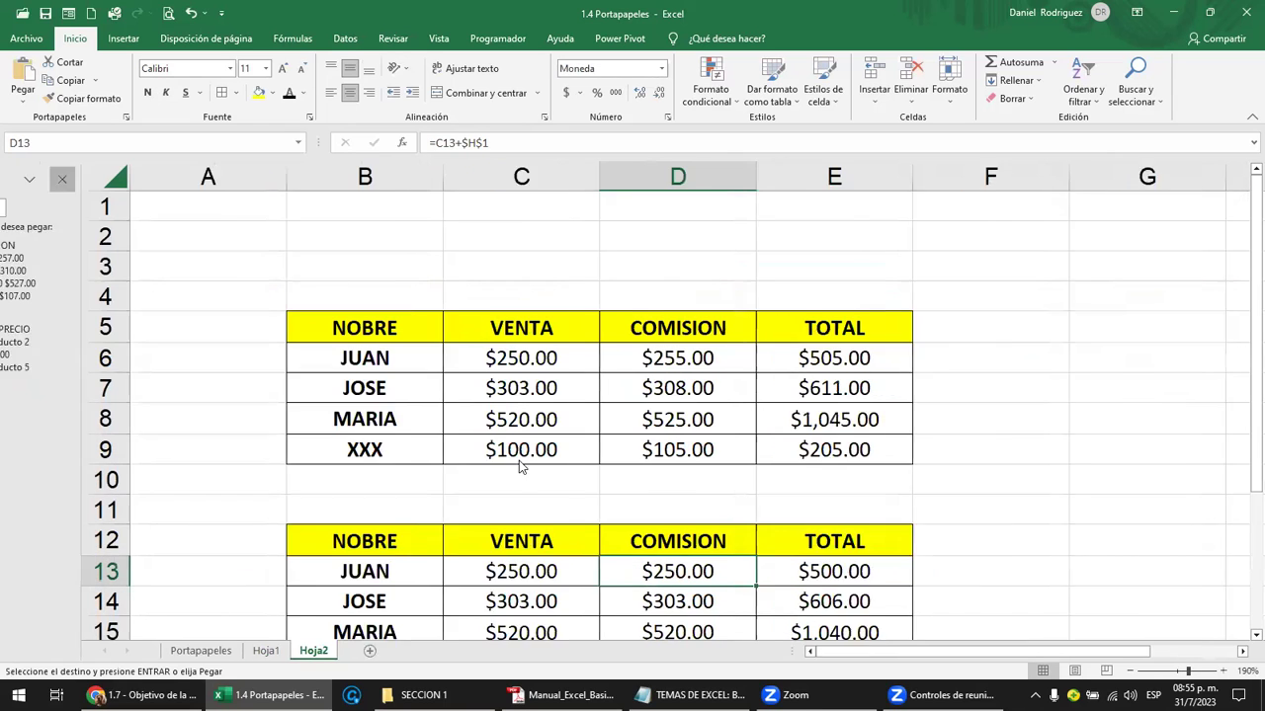
click(982, 336)
key(Right)
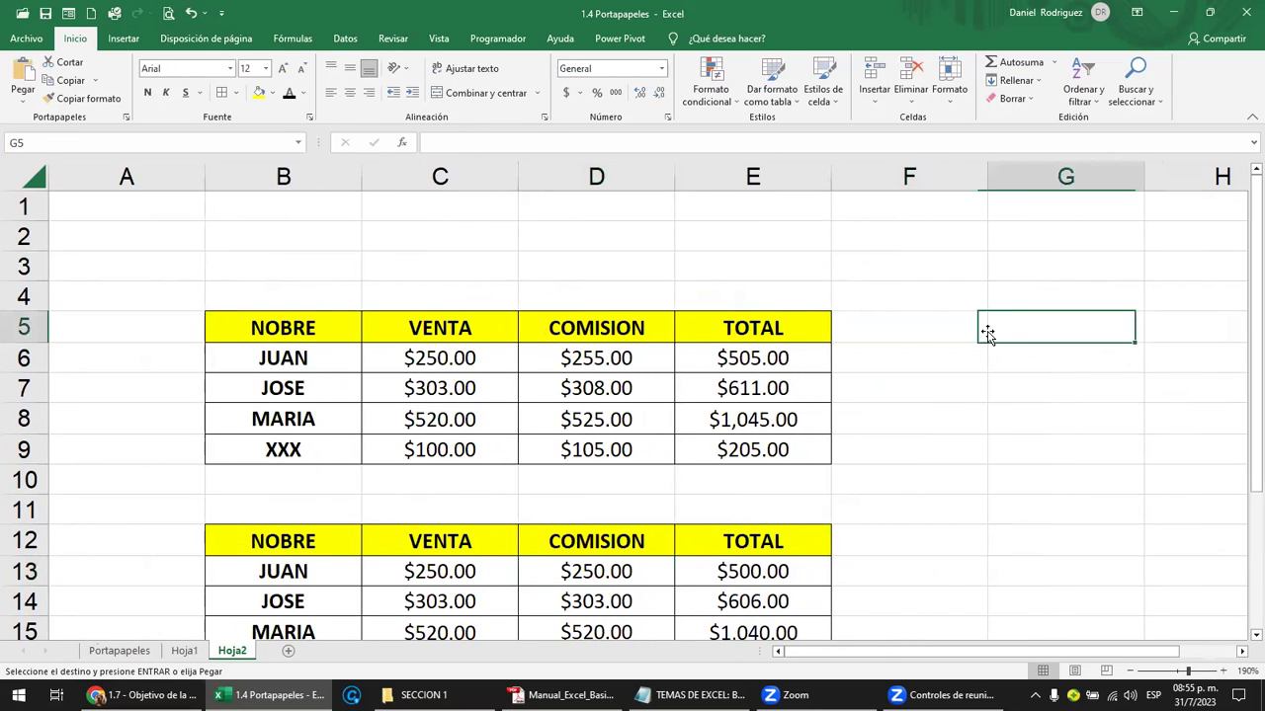
key(Right)
key(Right)
key(Right)
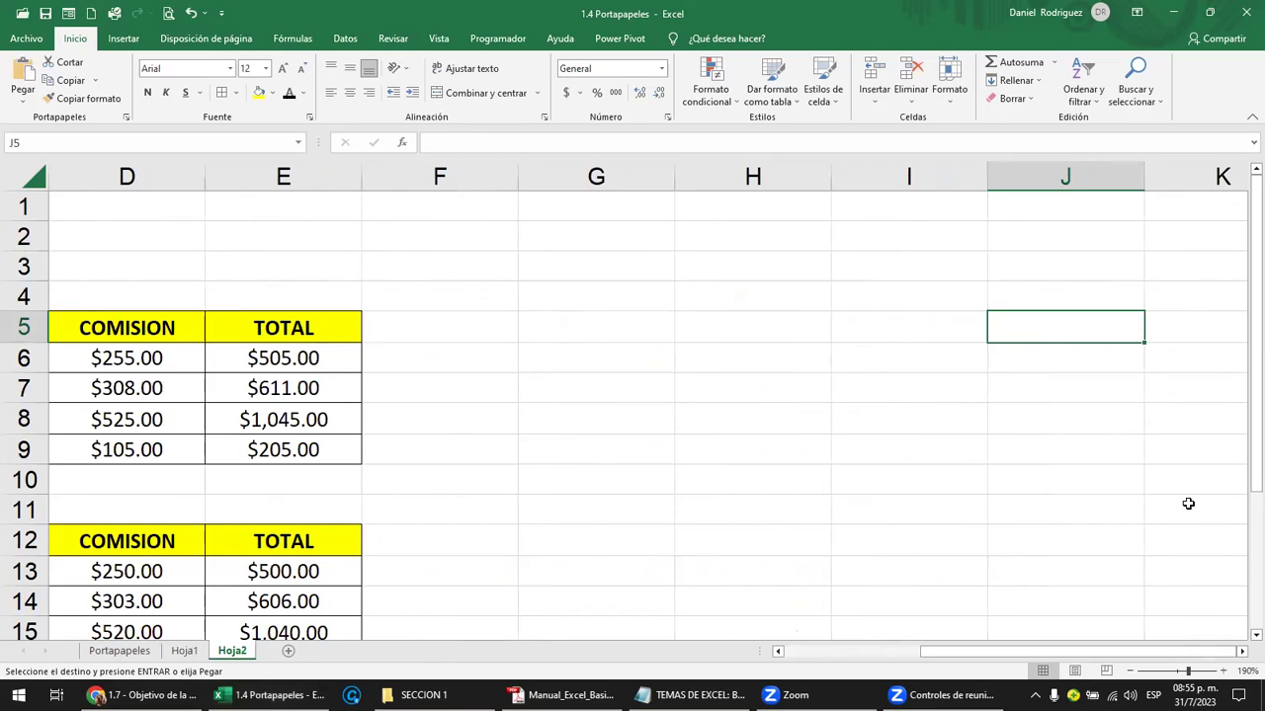
click(590, 330)
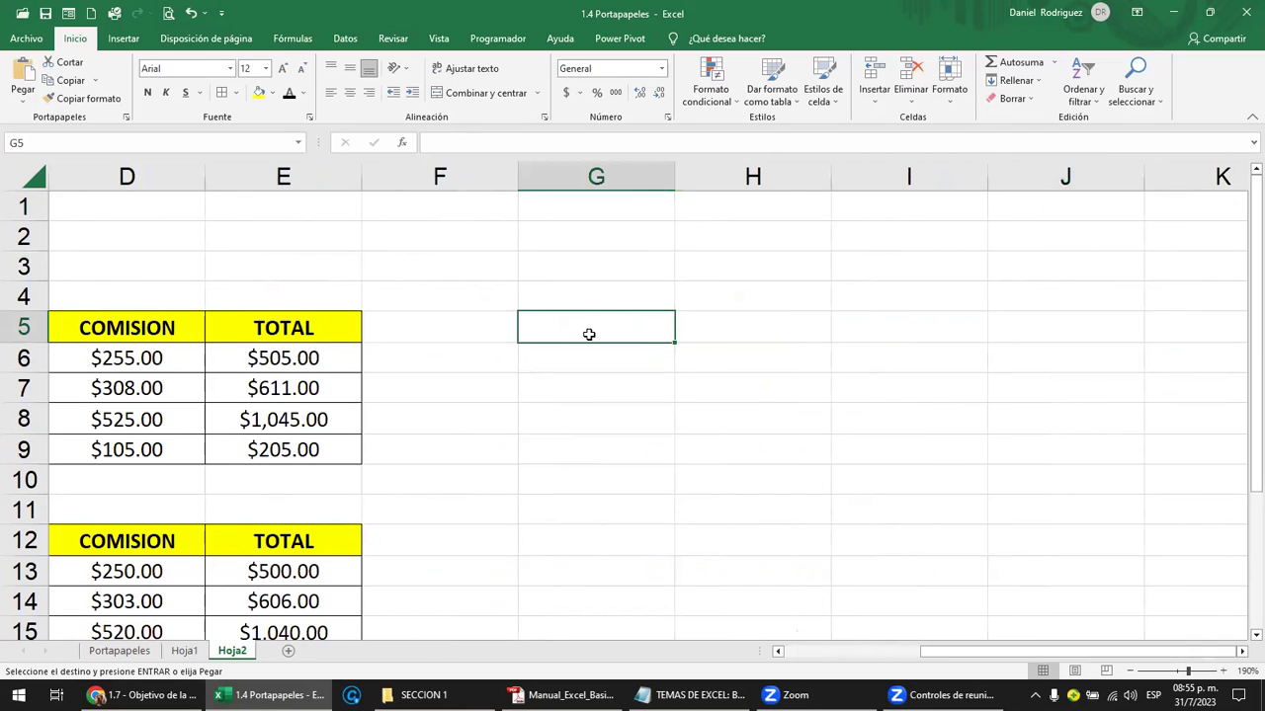
click(21, 102)
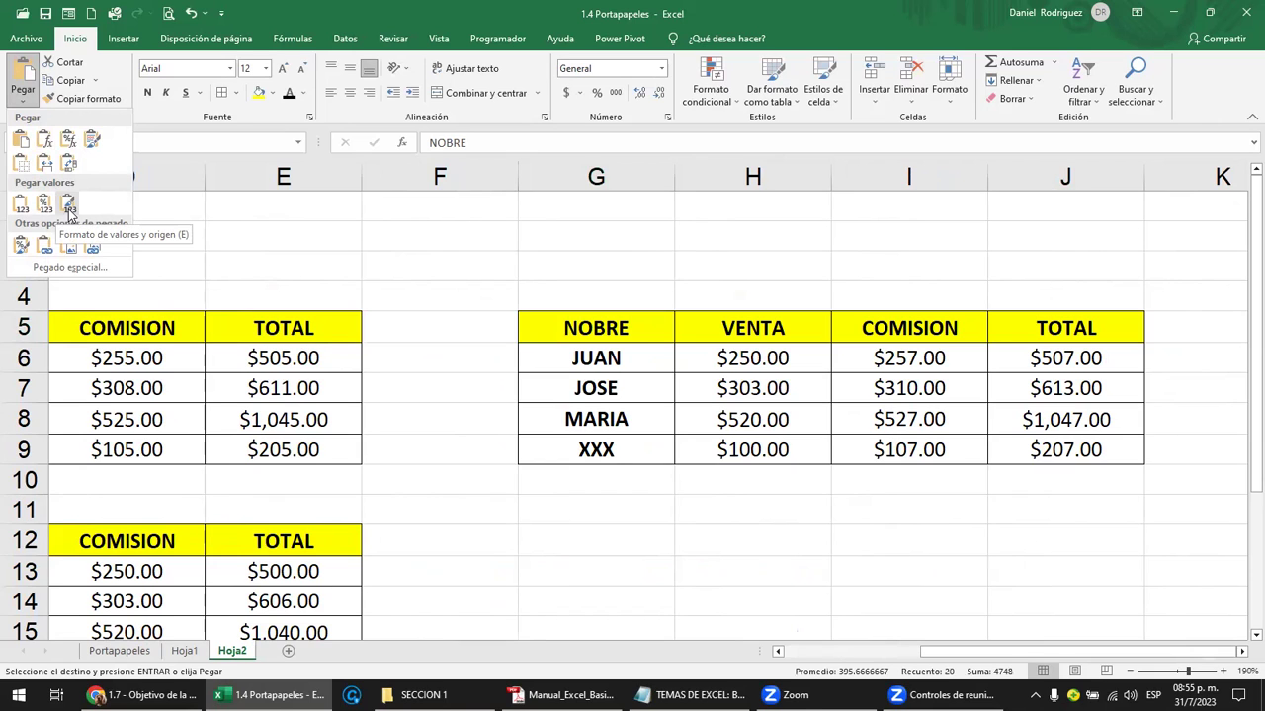
click(69, 210)
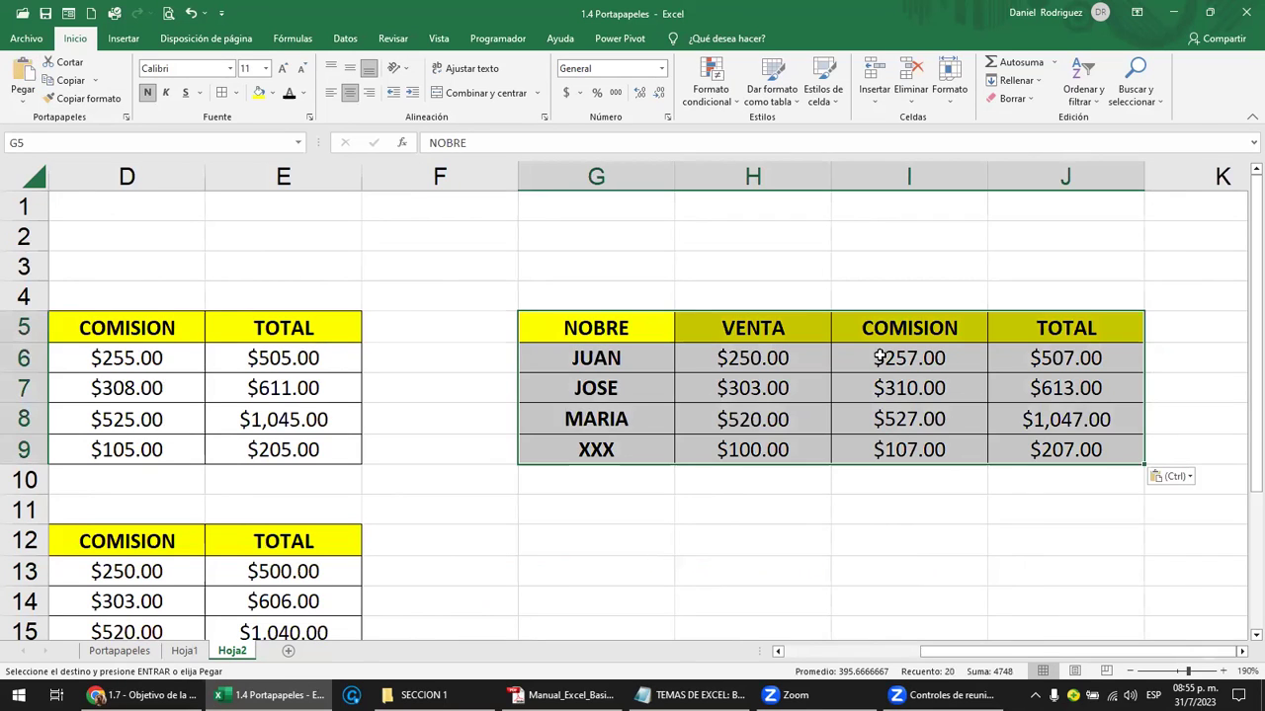
Confirm I6 and J6 hold plain values and the H1 rate stays $7.00
click(917, 366)
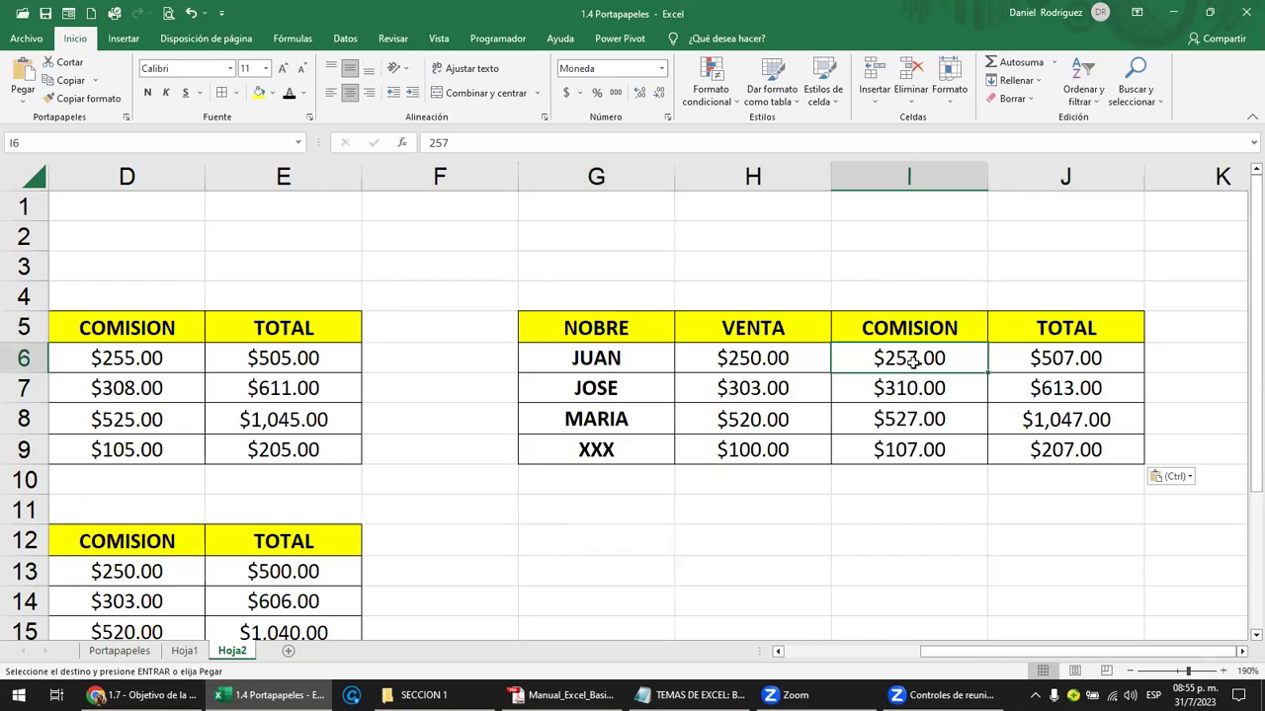
double_click(918, 361)
click(1022, 359)
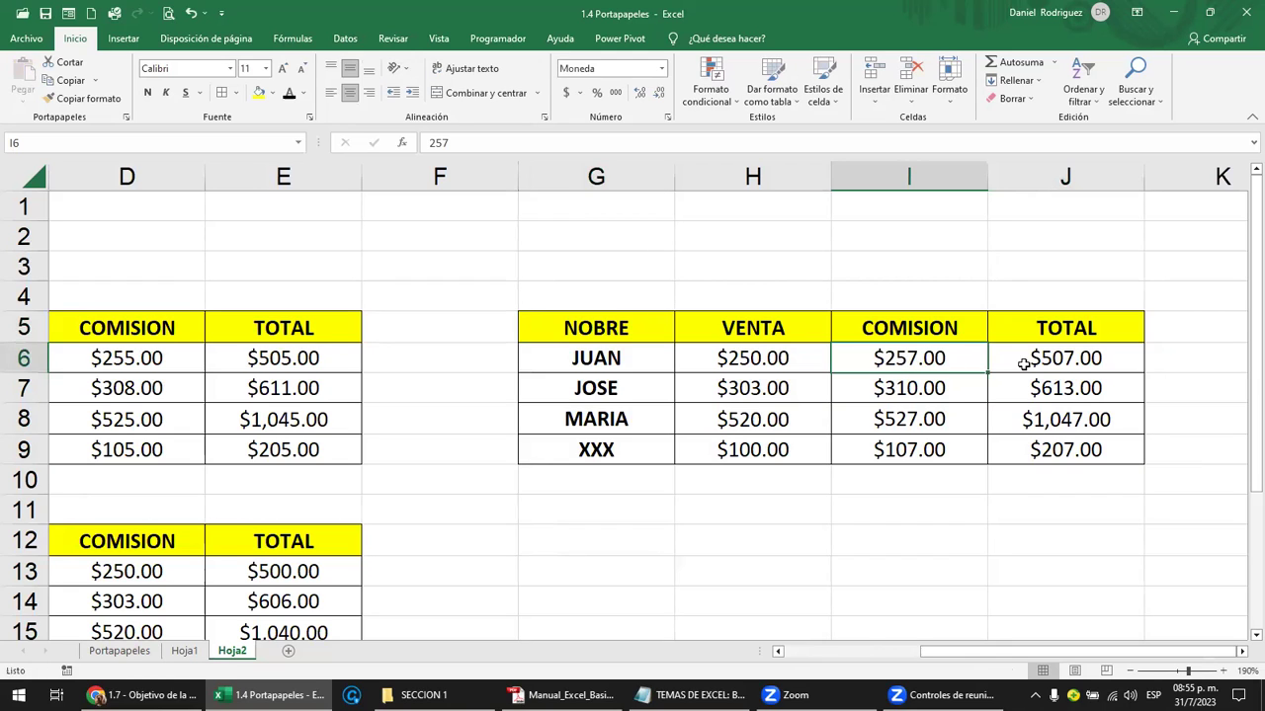
click(943, 360)
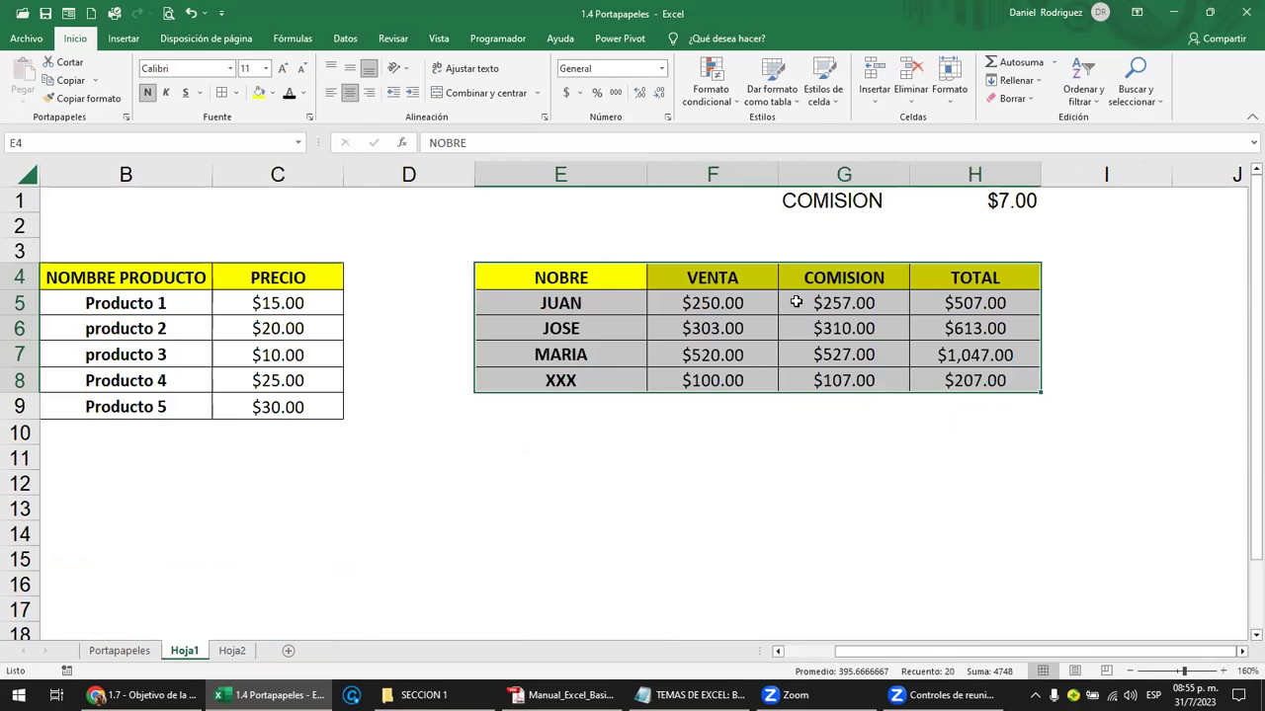
double_click(1018, 205)
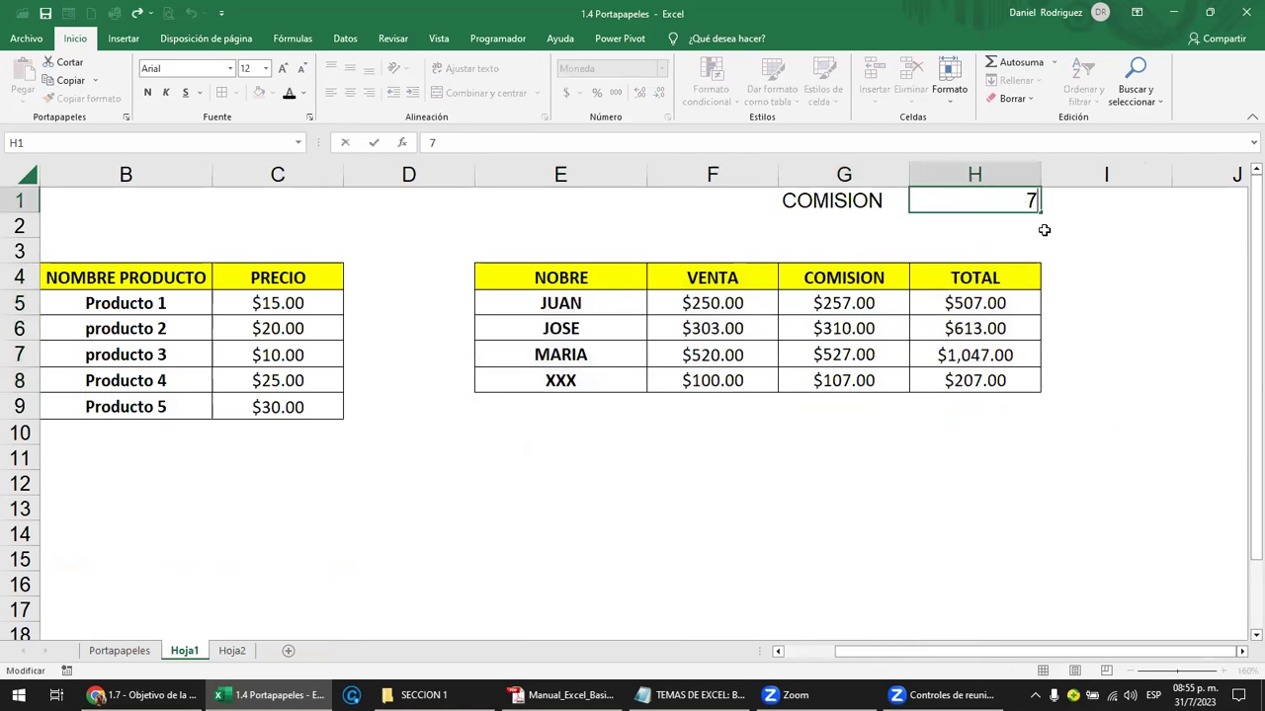
key(Escape)
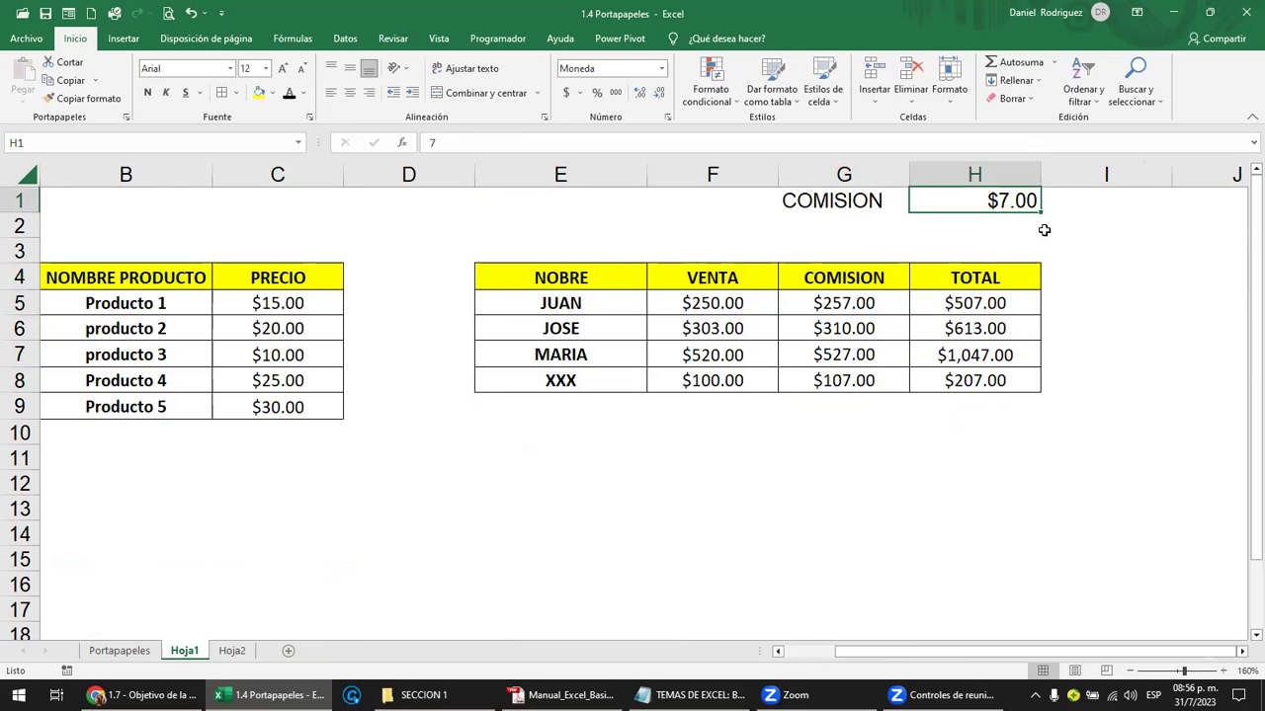
click(230, 651)
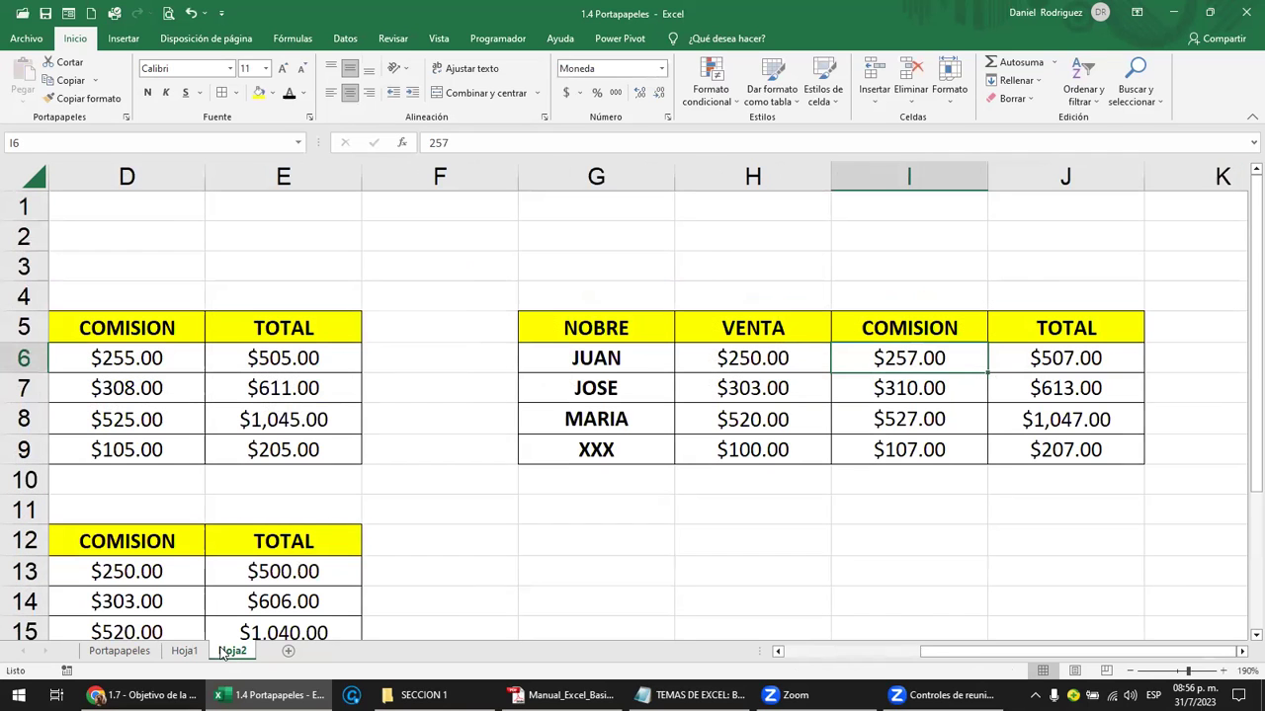
click(649, 479)
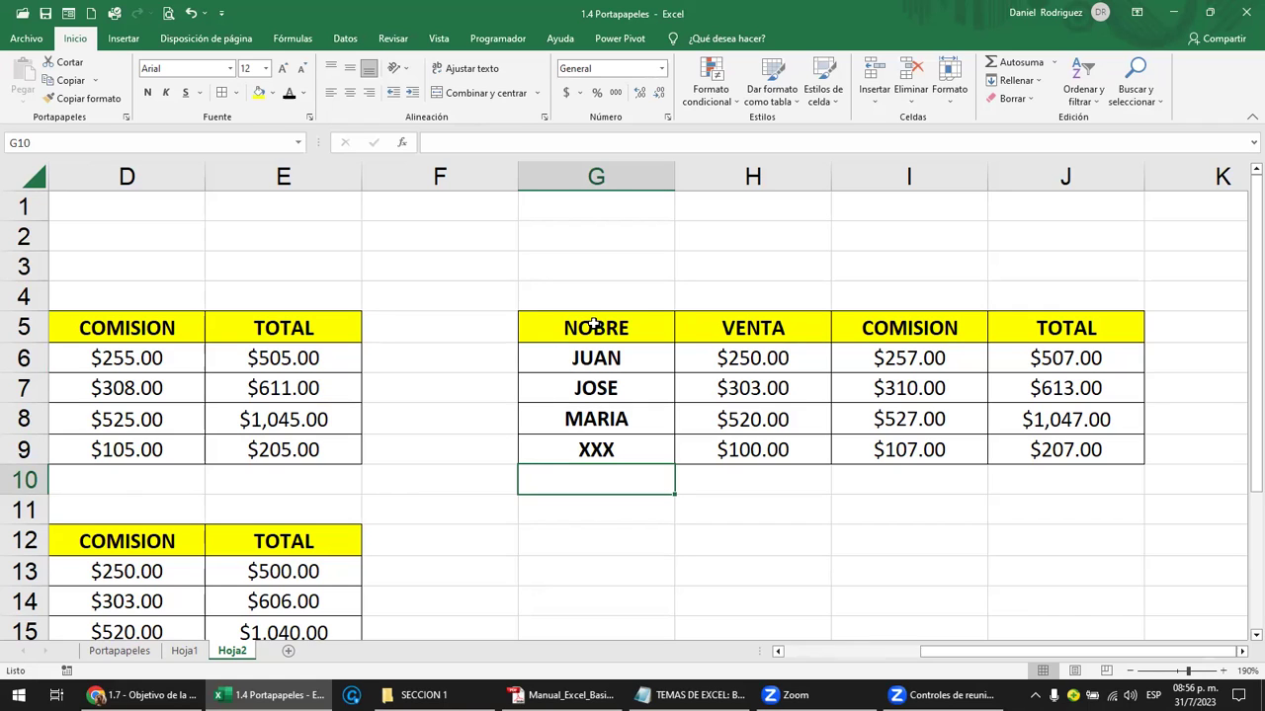
key(Up)
key(Up)
key(Up)
key(Up)
key(Up)
key(Up)
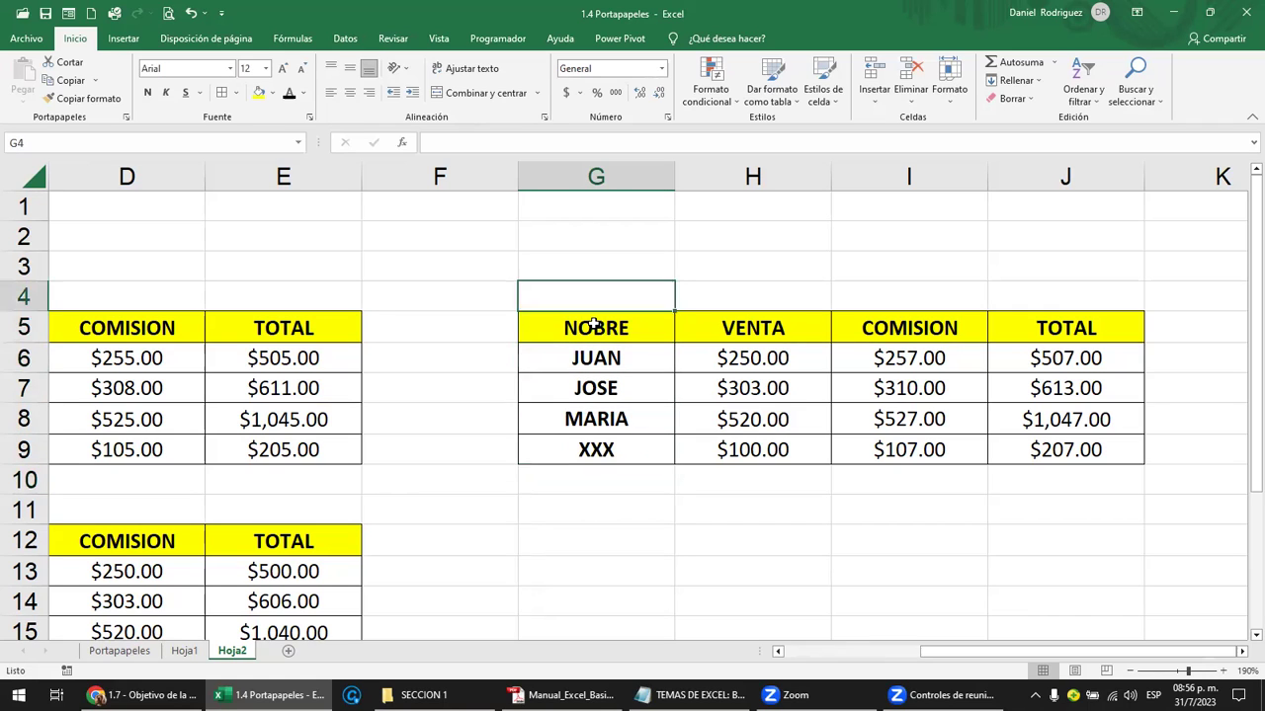
key(Up)
key(Up)
key(Up)
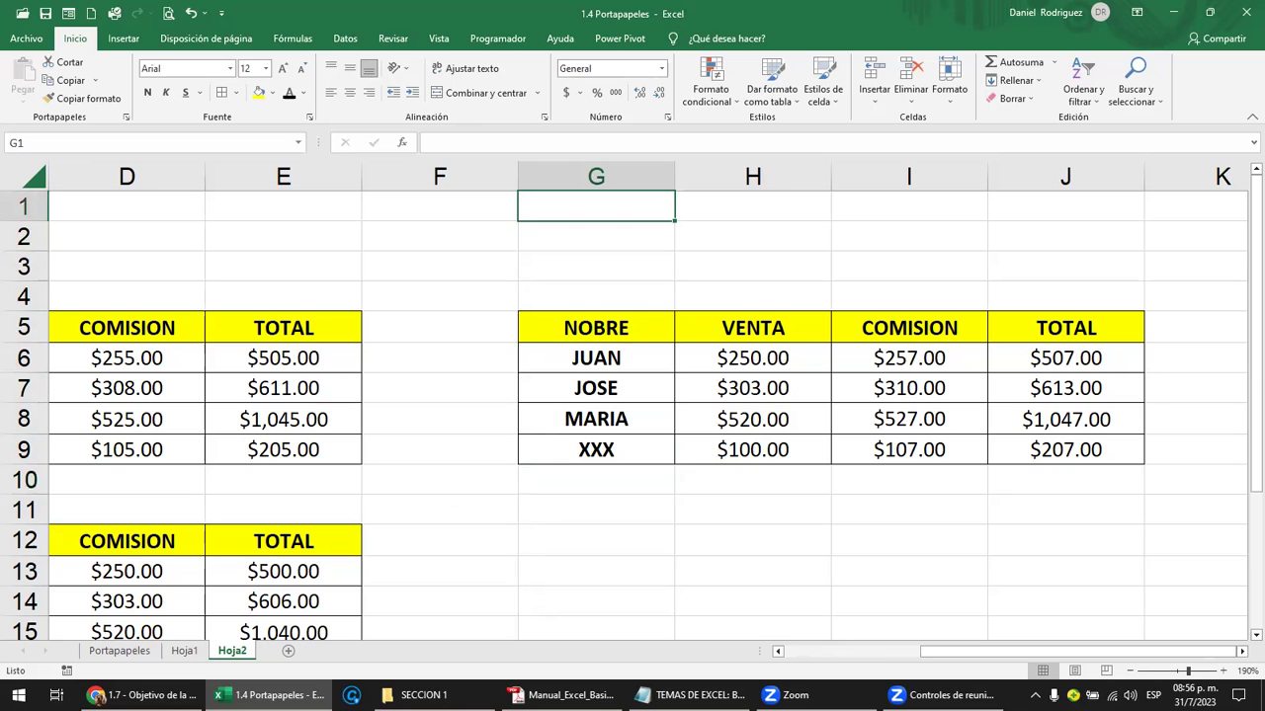
click(120, 651)
click(134, 247)
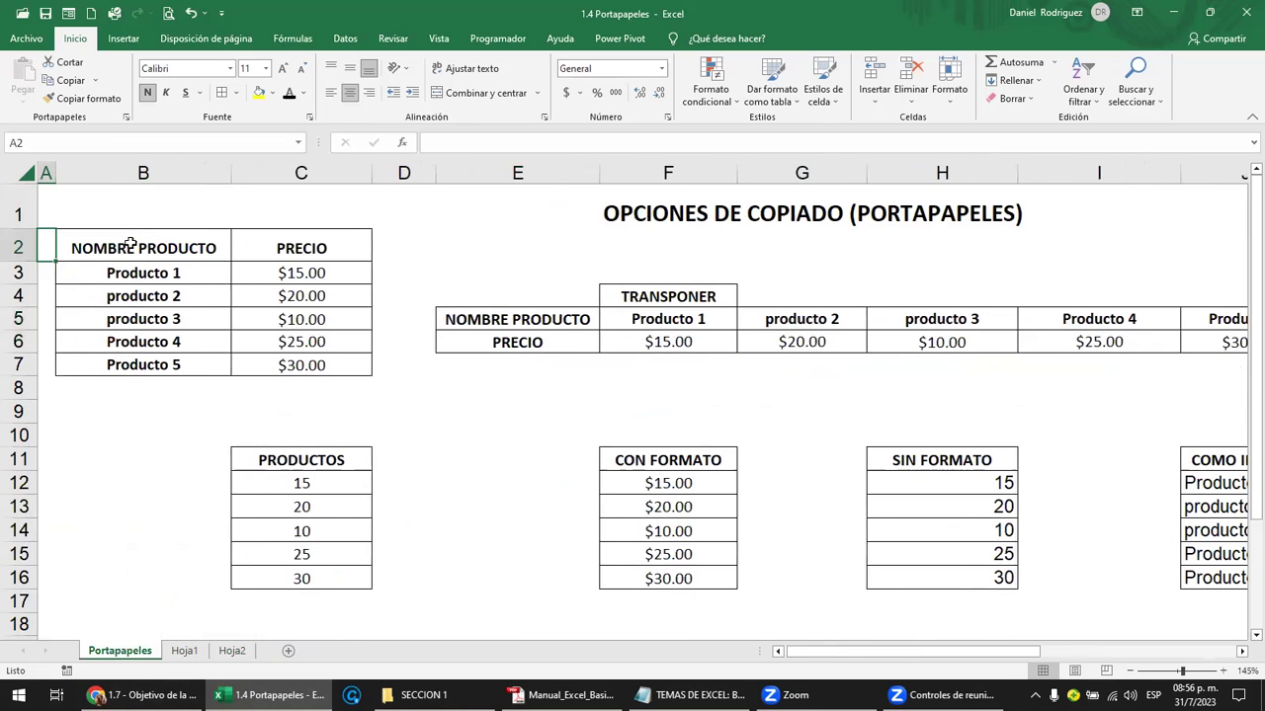
drag(147, 248, 252, 245)
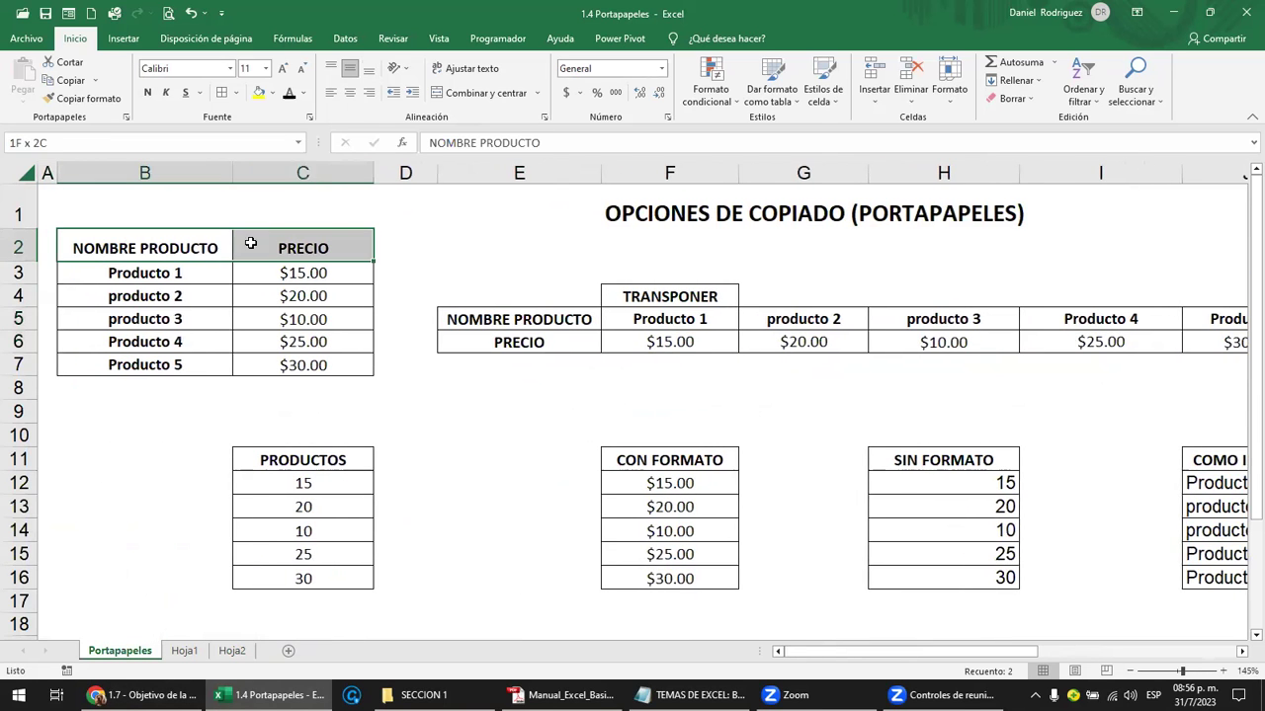
click(403, 397)
click(232, 650)
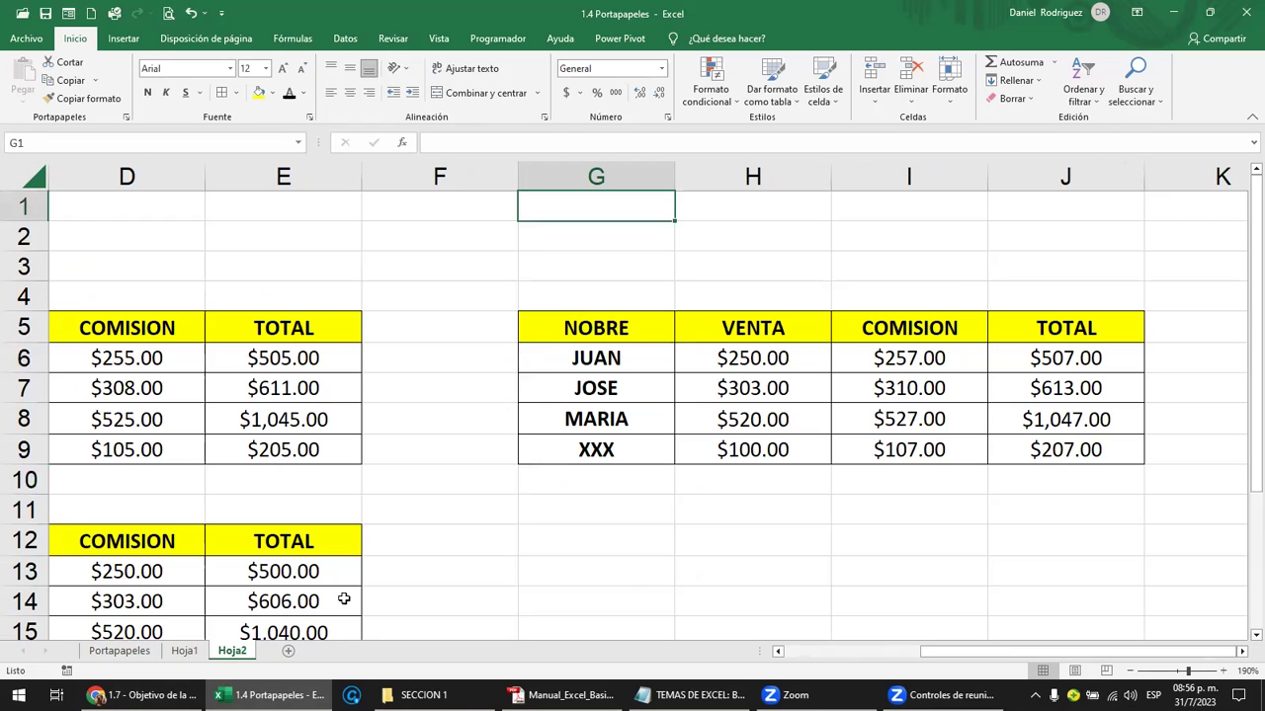
click(582, 271)
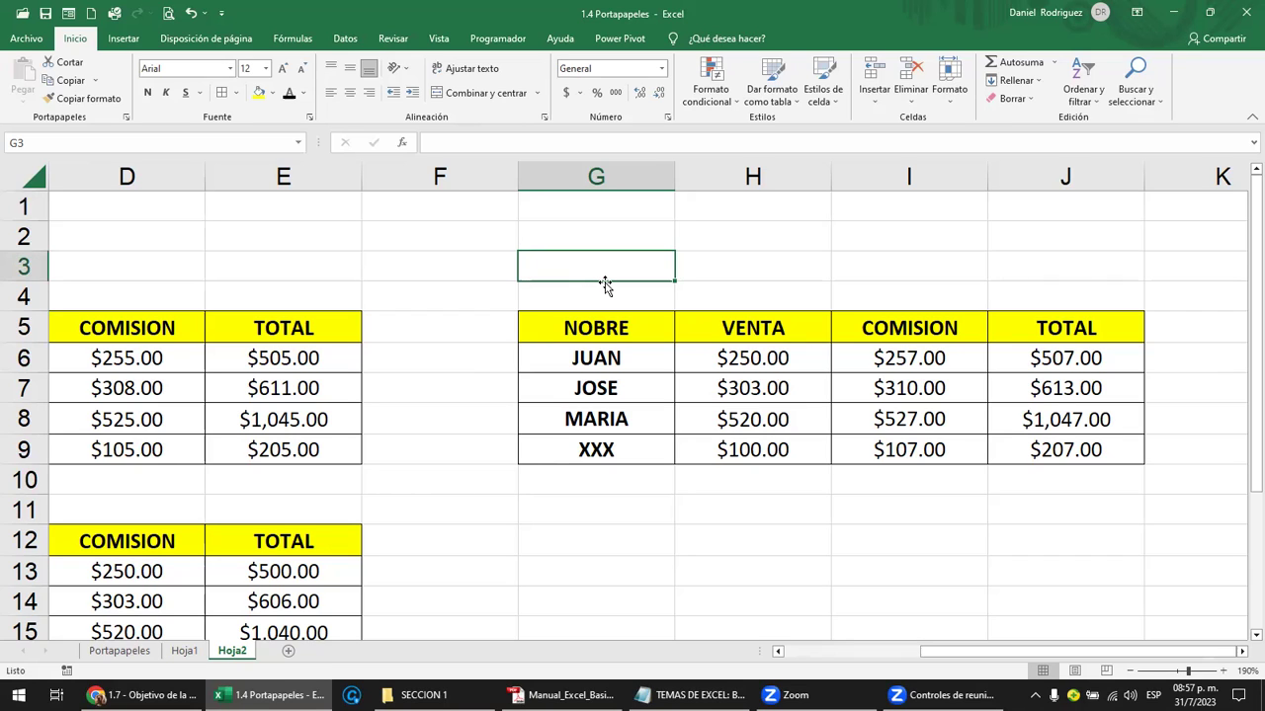
click(740, 262)
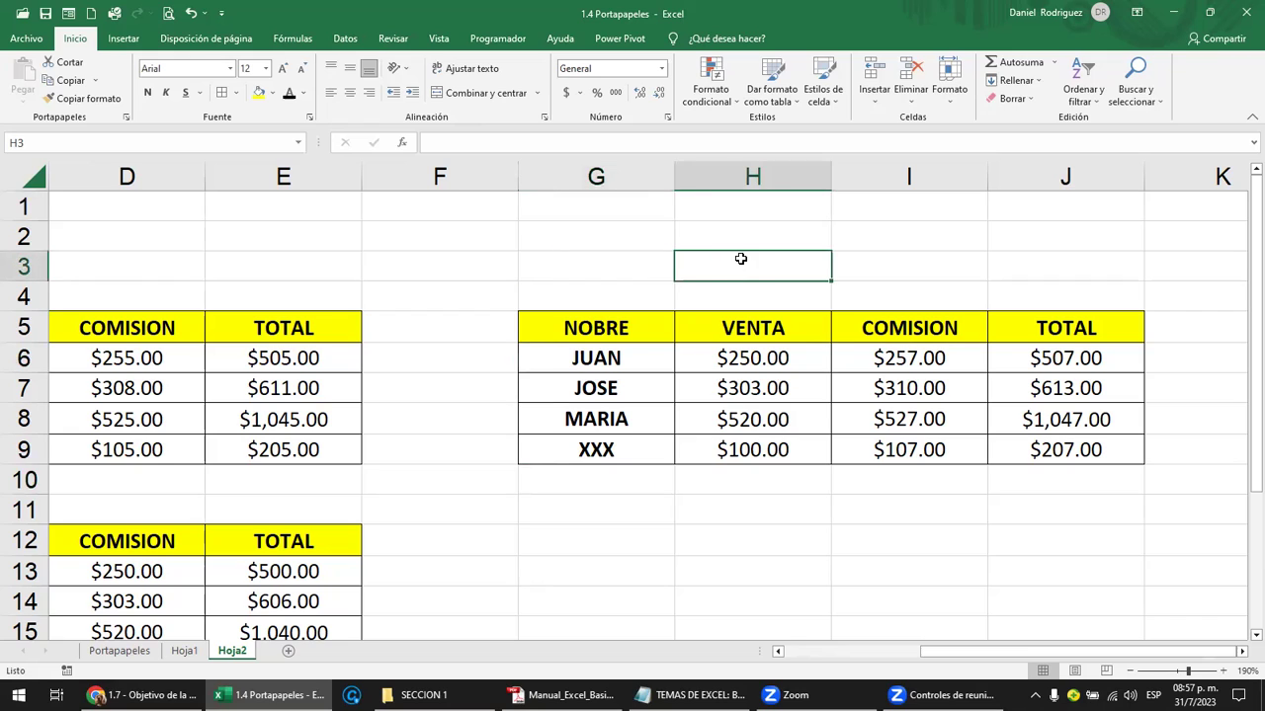
click(739, 235)
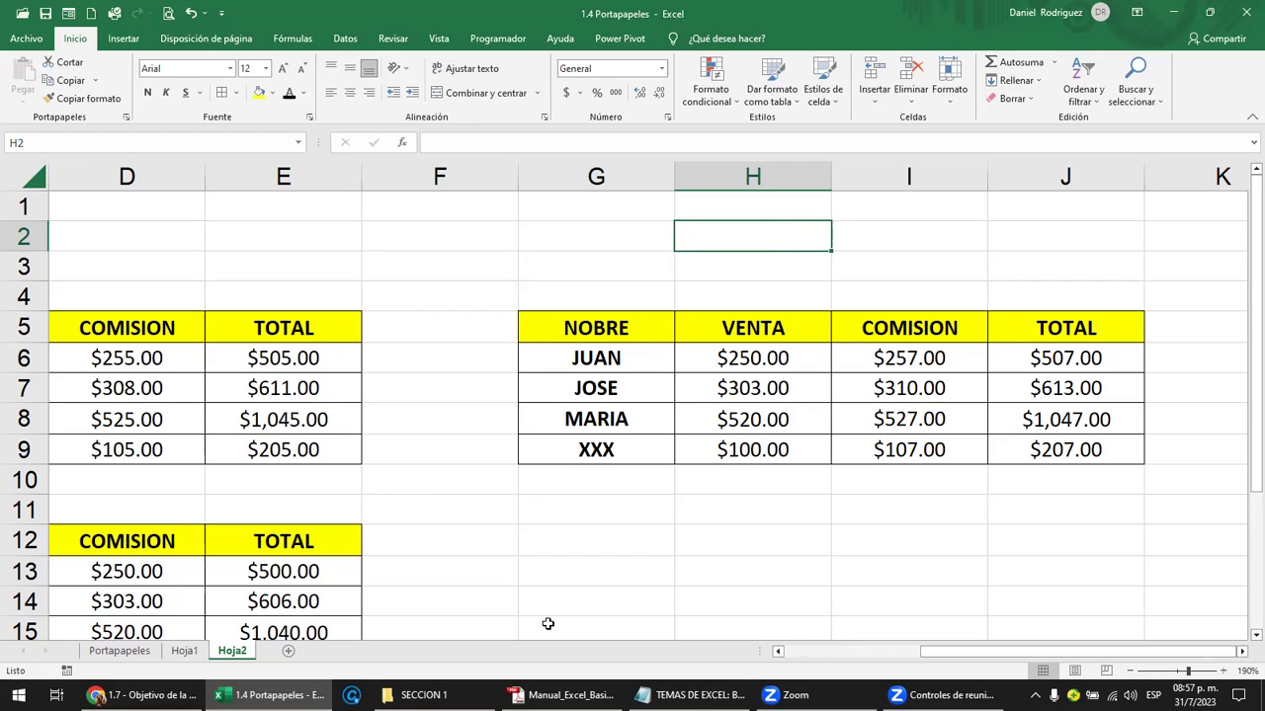
click(534, 483)
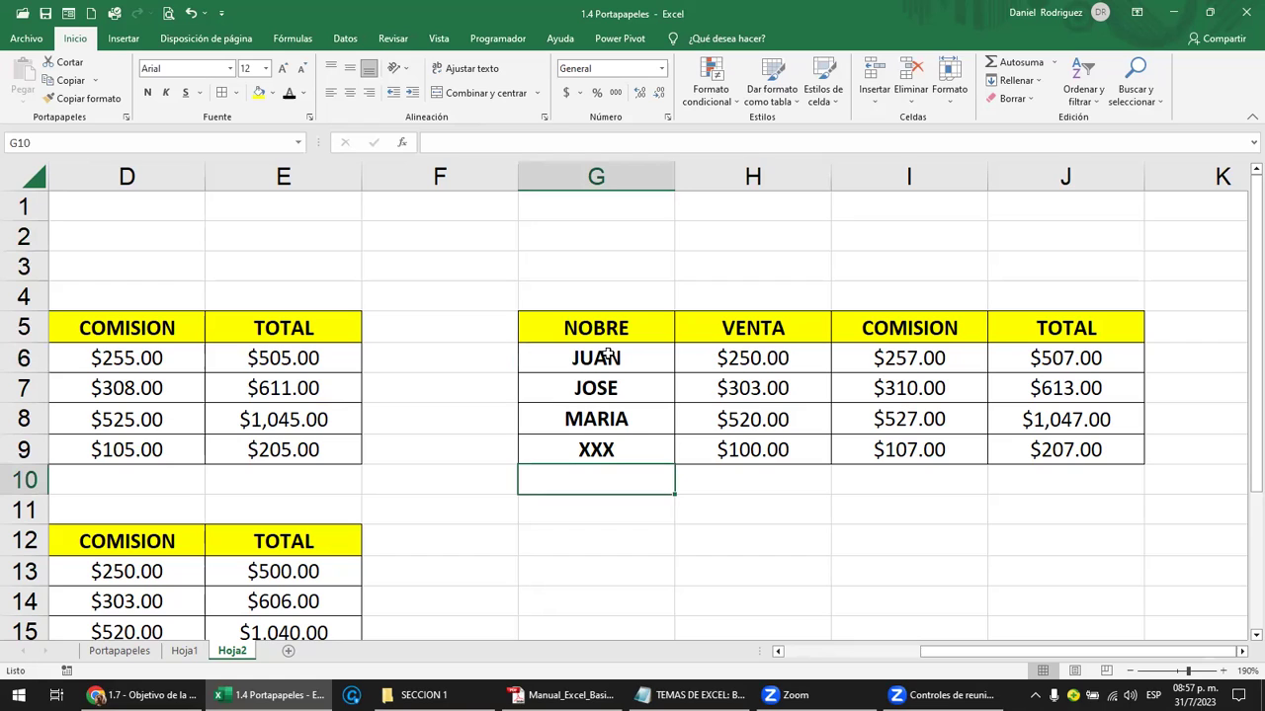
click(588, 327)
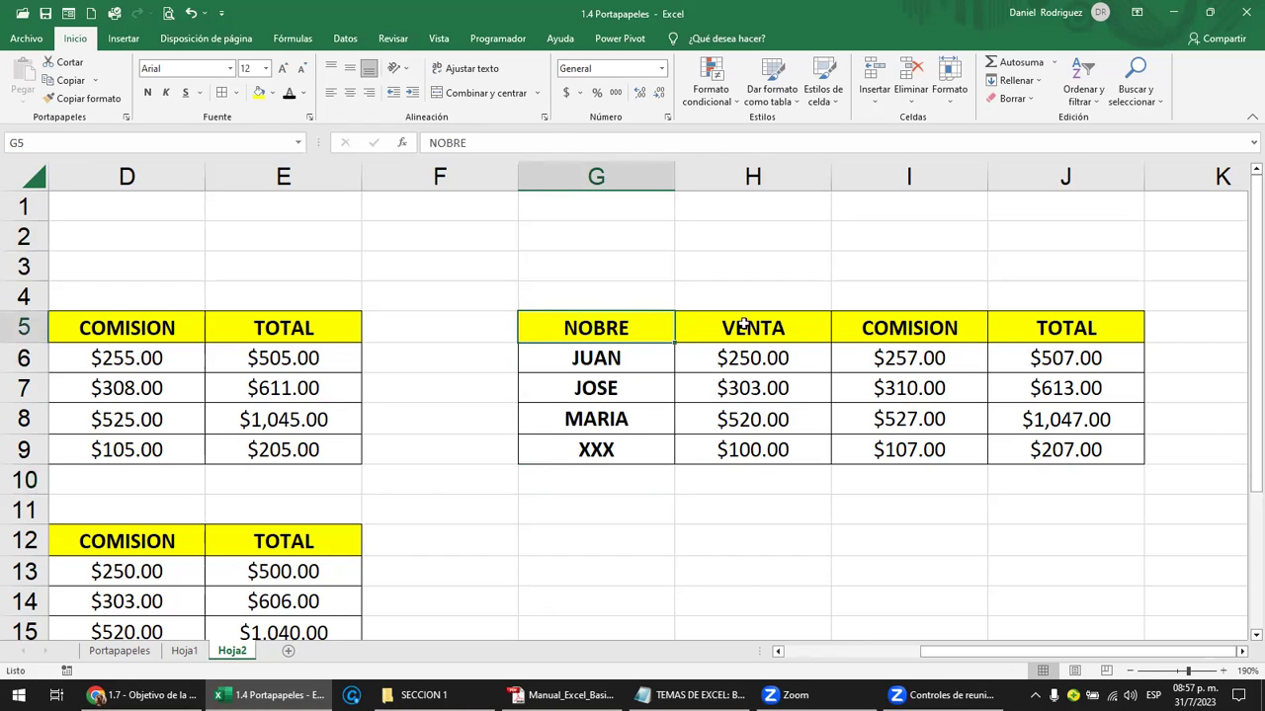
drag(743, 325, 1054, 437)
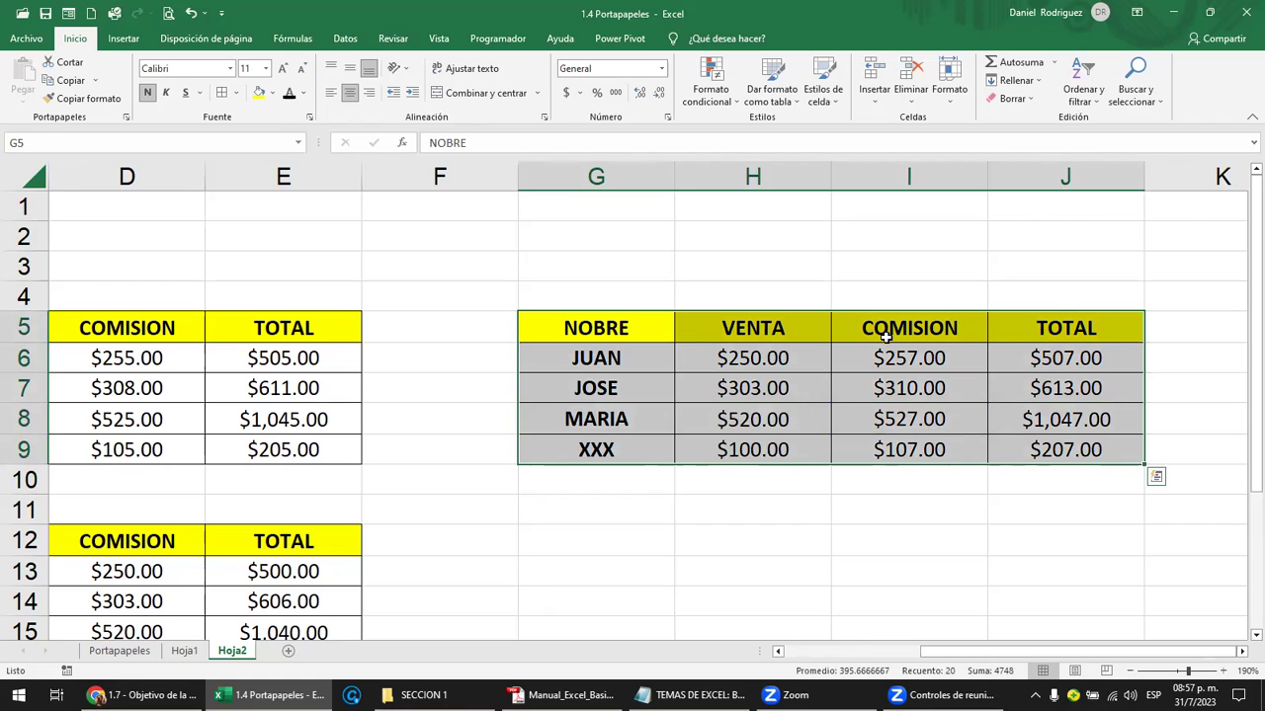
click(588, 319)
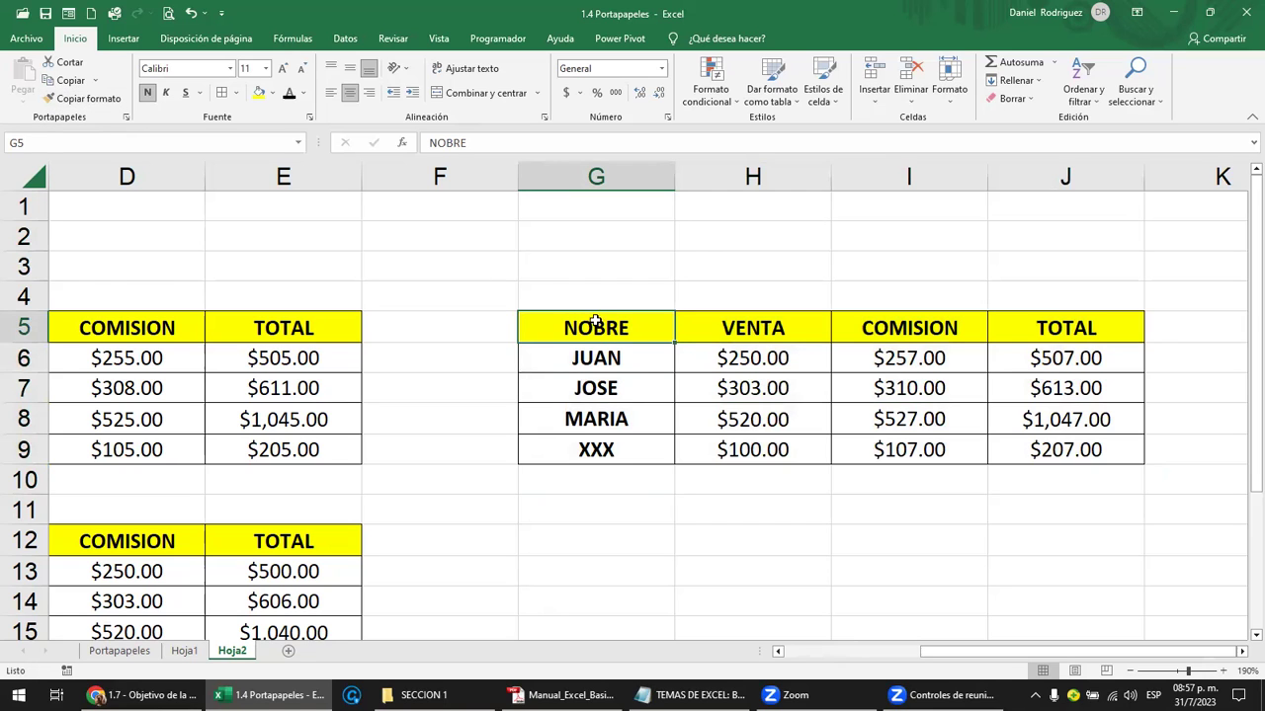
drag(633, 326, 1087, 446)
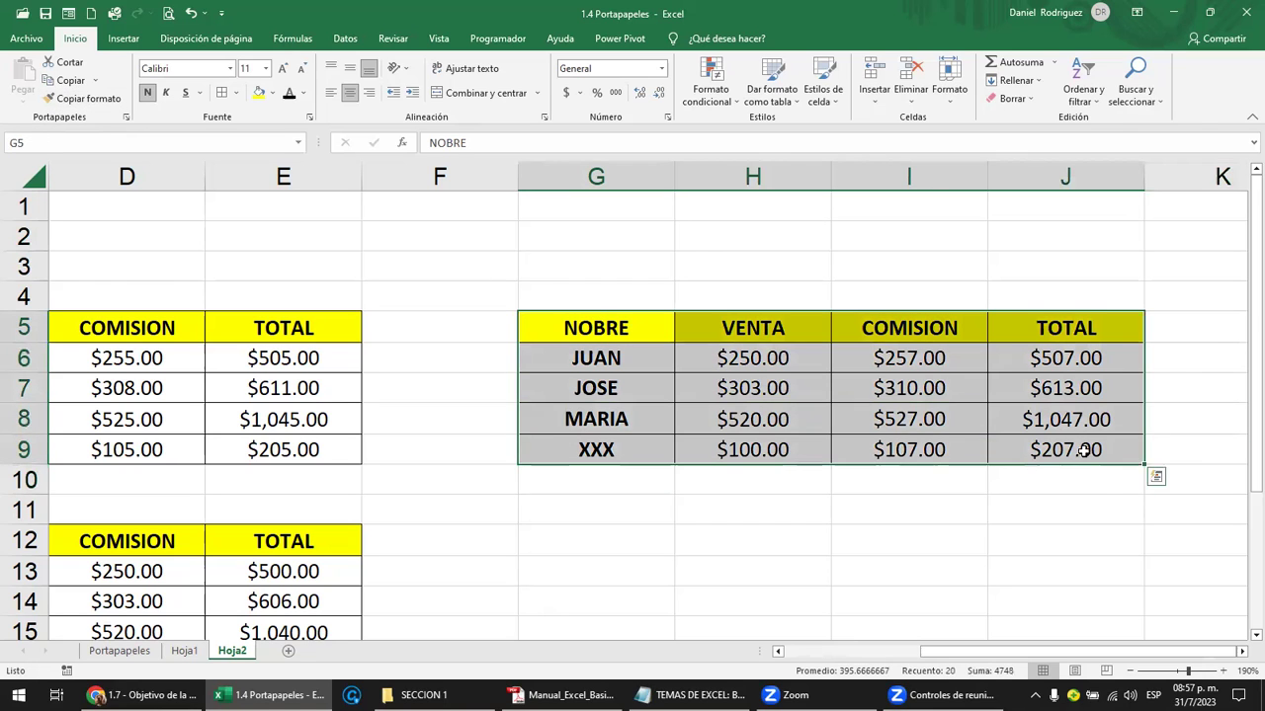
right_click(1160, 472)
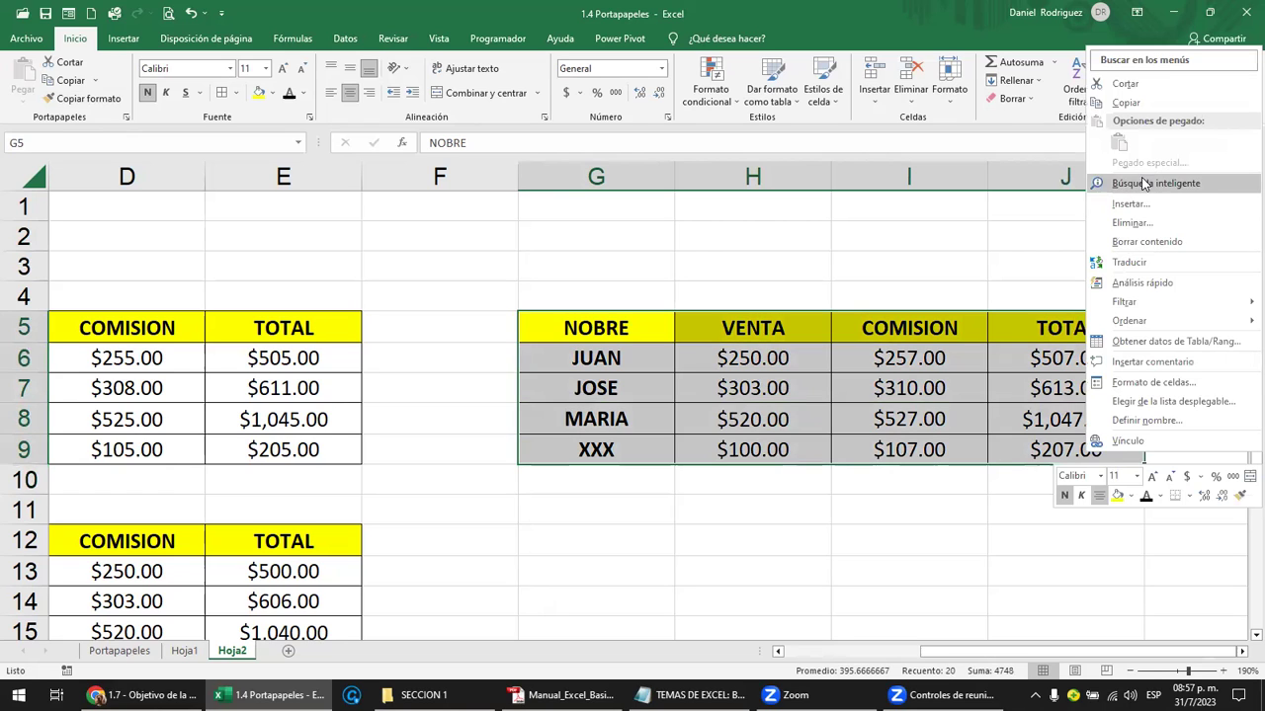
click(580, 567)
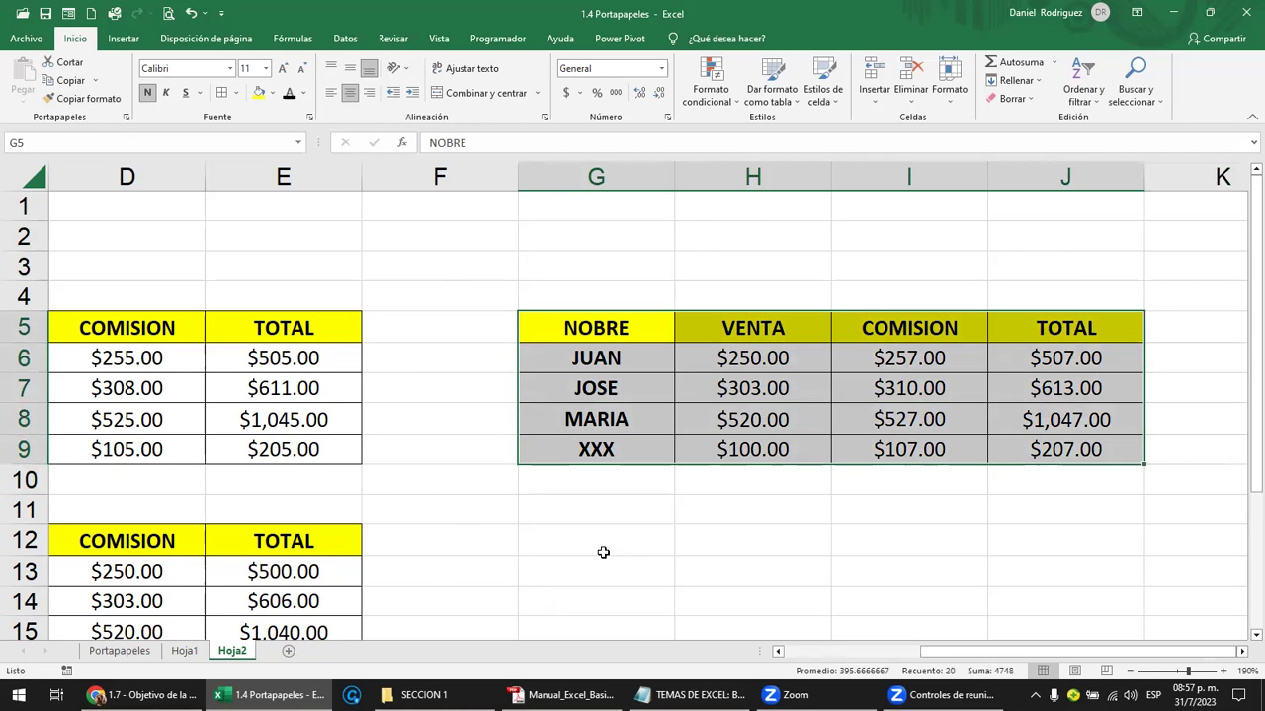
click(592, 547)
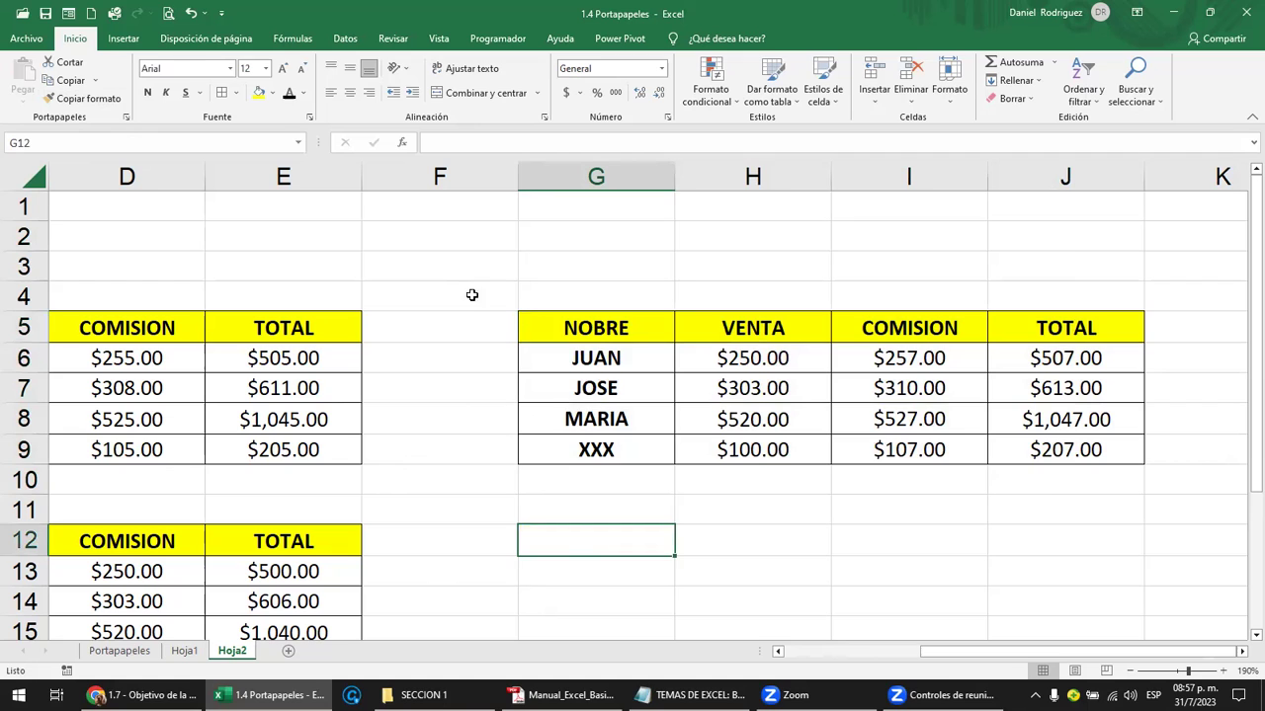
drag(641, 343, 1050, 471)
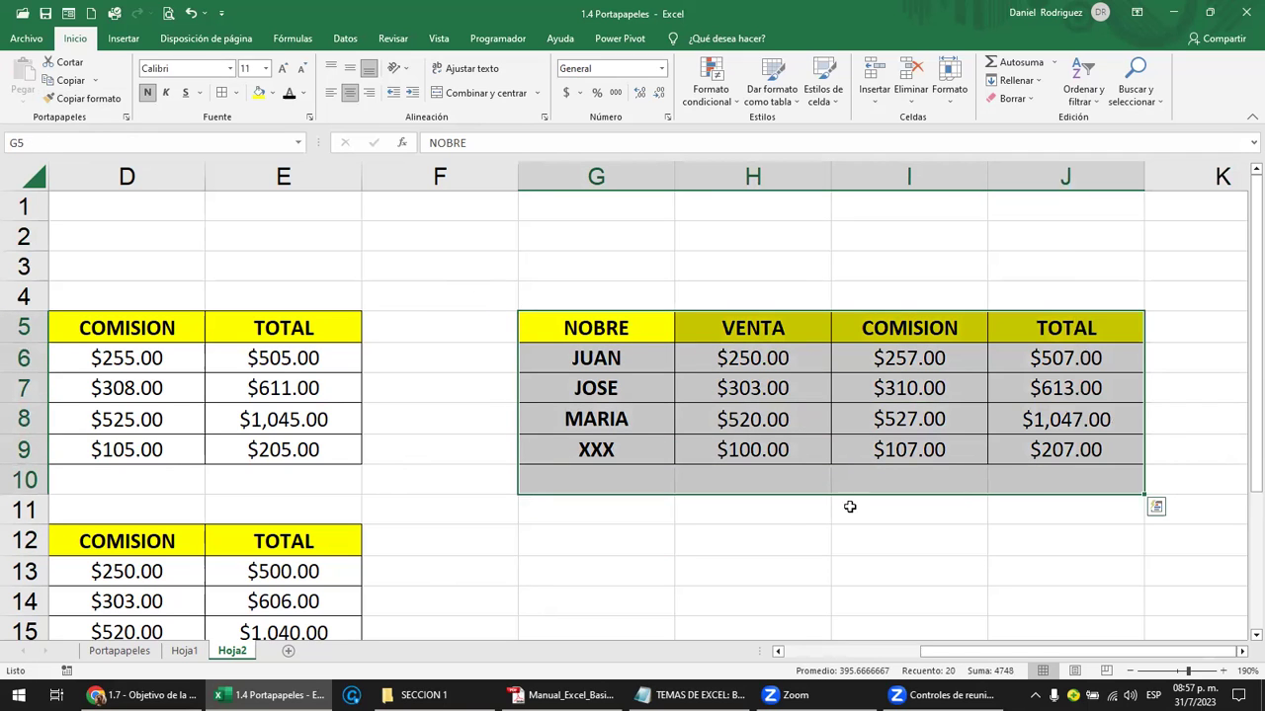
click(672, 575)
Open the course's Material de apoyo page and scroll down to TEMA: PORTAPAPELES
click(558, 695)
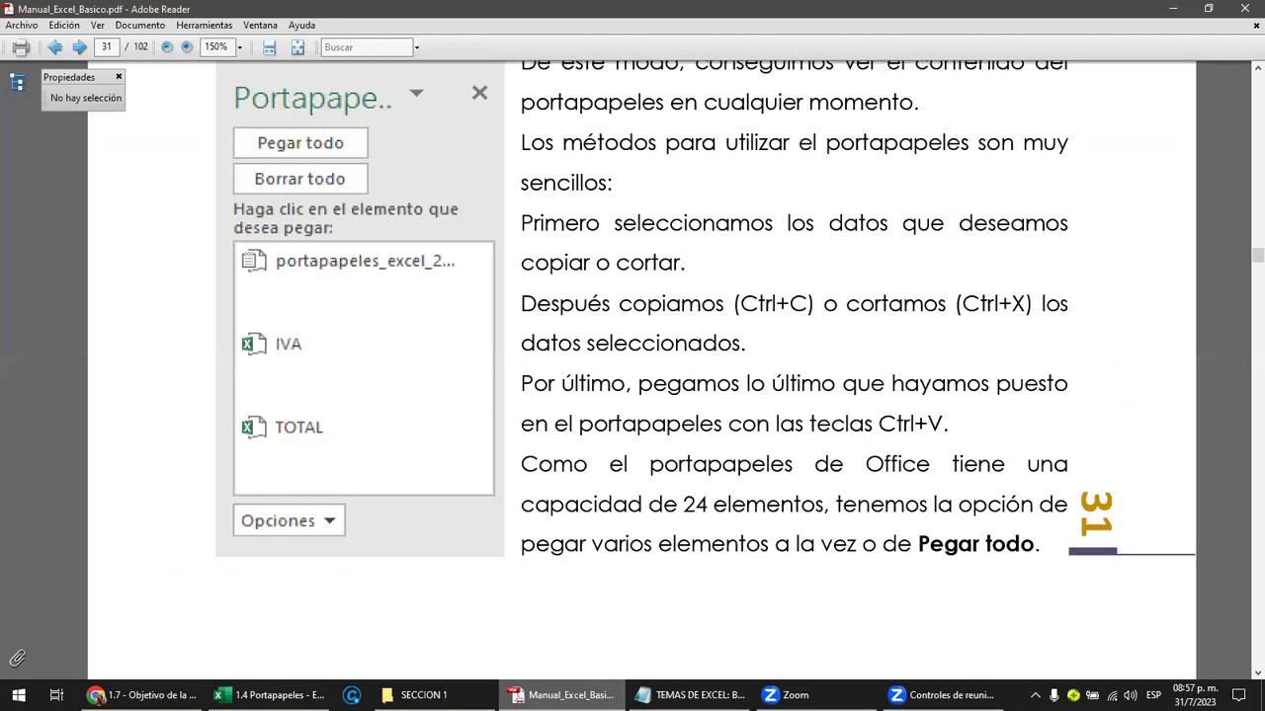
click(143, 696)
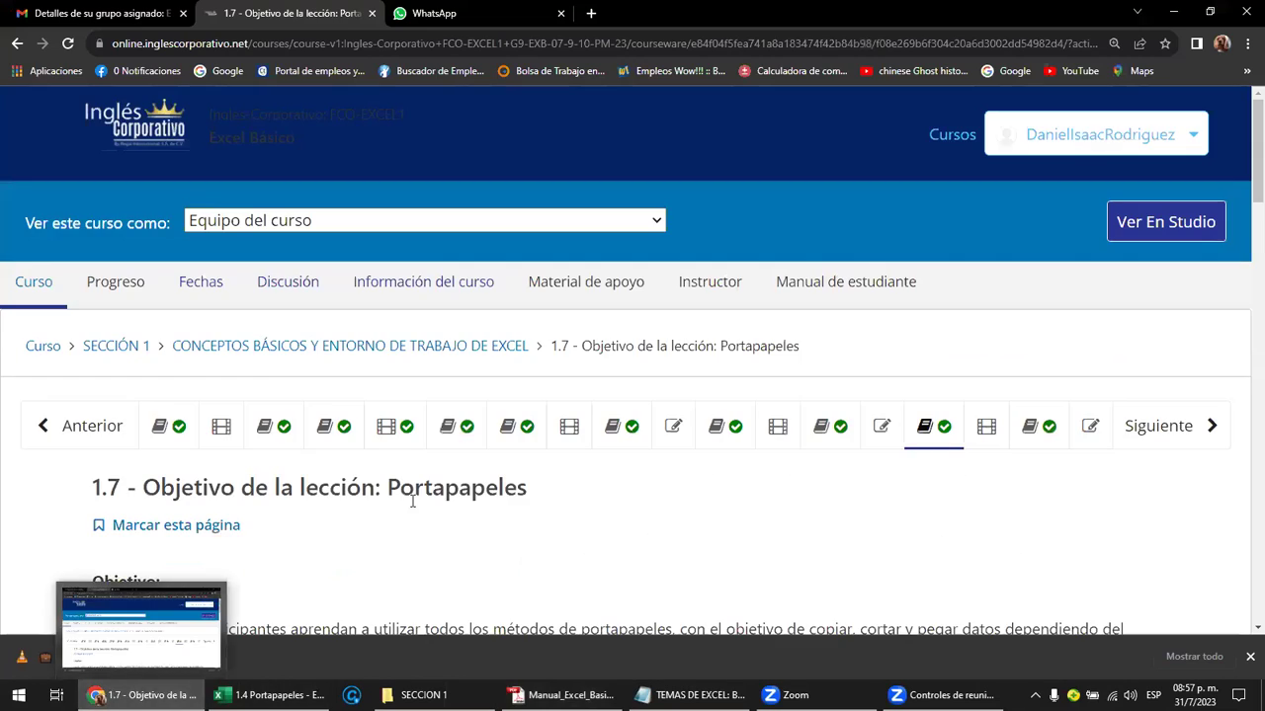
scroll(430, 501, down, 1)
scroll(429, 501, down, 1)
click(595, 136)
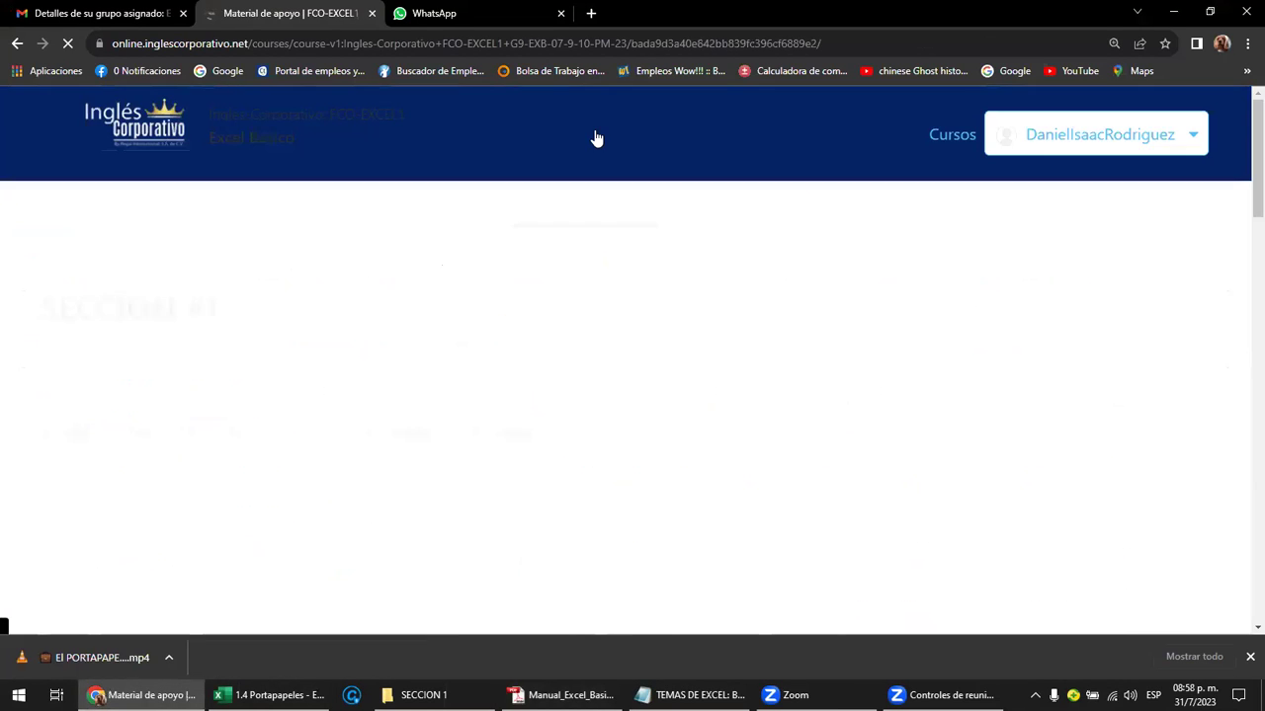
scroll(540, 287, down, 2)
scroll(544, 300, down, 5)
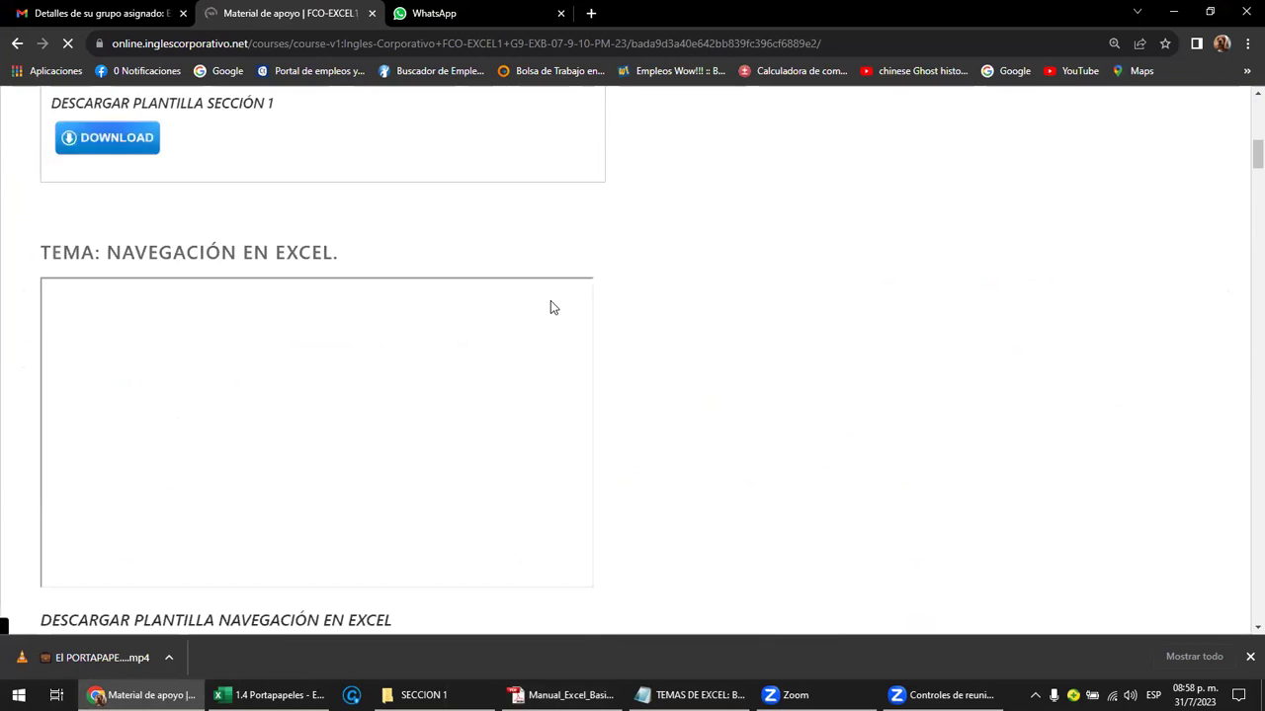
scroll(551, 300, down, 4)
scroll(551, 302, down, 3)
scroll(550, 302, down, 2)
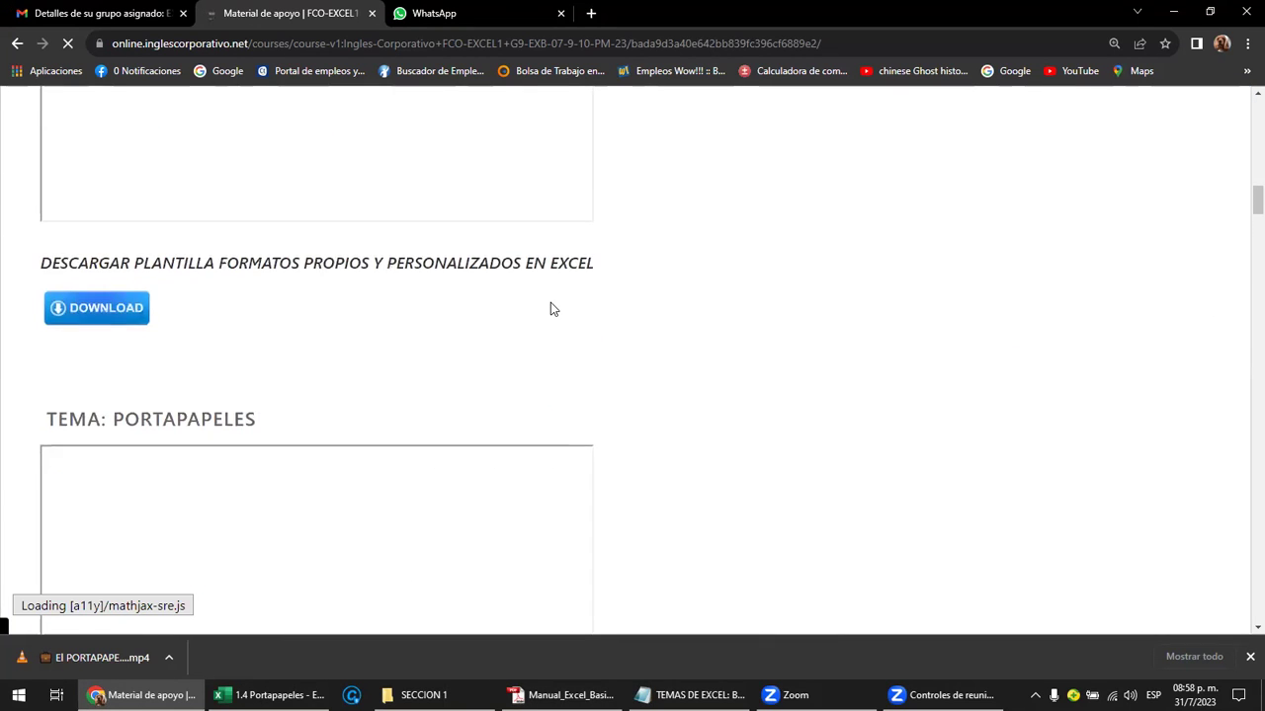
scroll(551, 302, down, 2)
scroll(549, 300, down, 1)
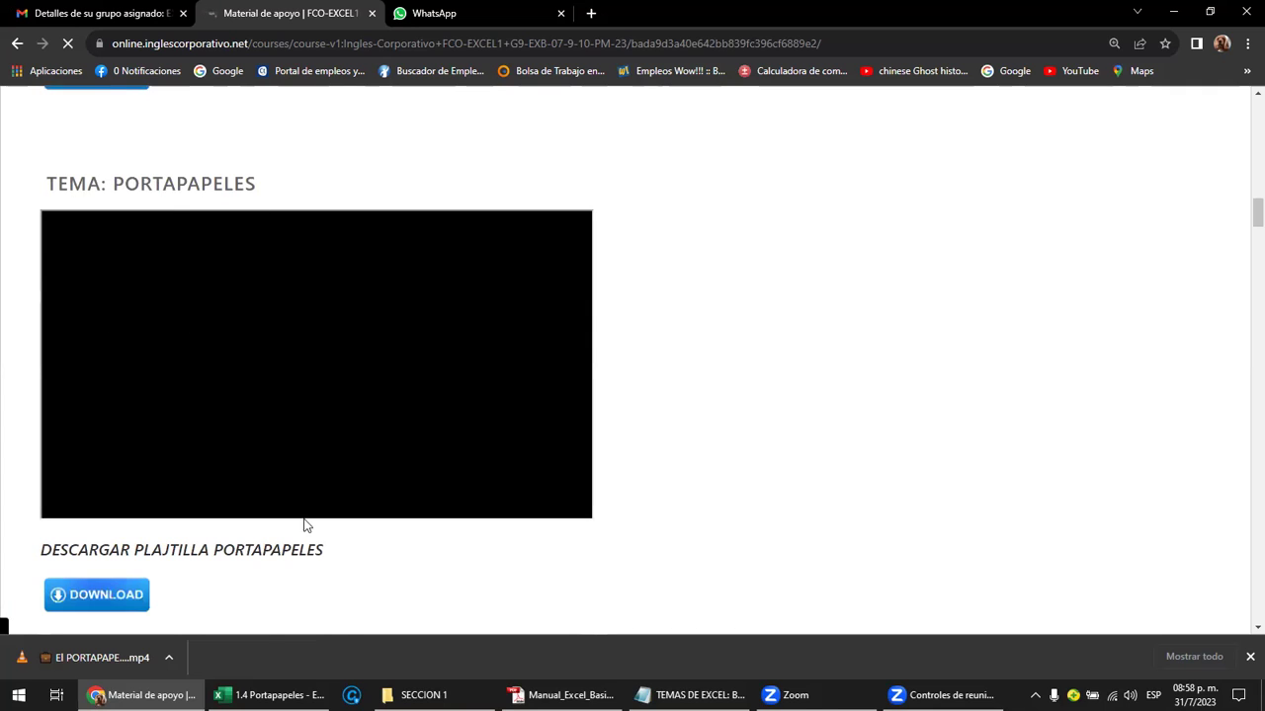
Select the PORTAPAPELES heading and link in the notes, then bring up WhatsApp Web
mouse_move(269, 694)
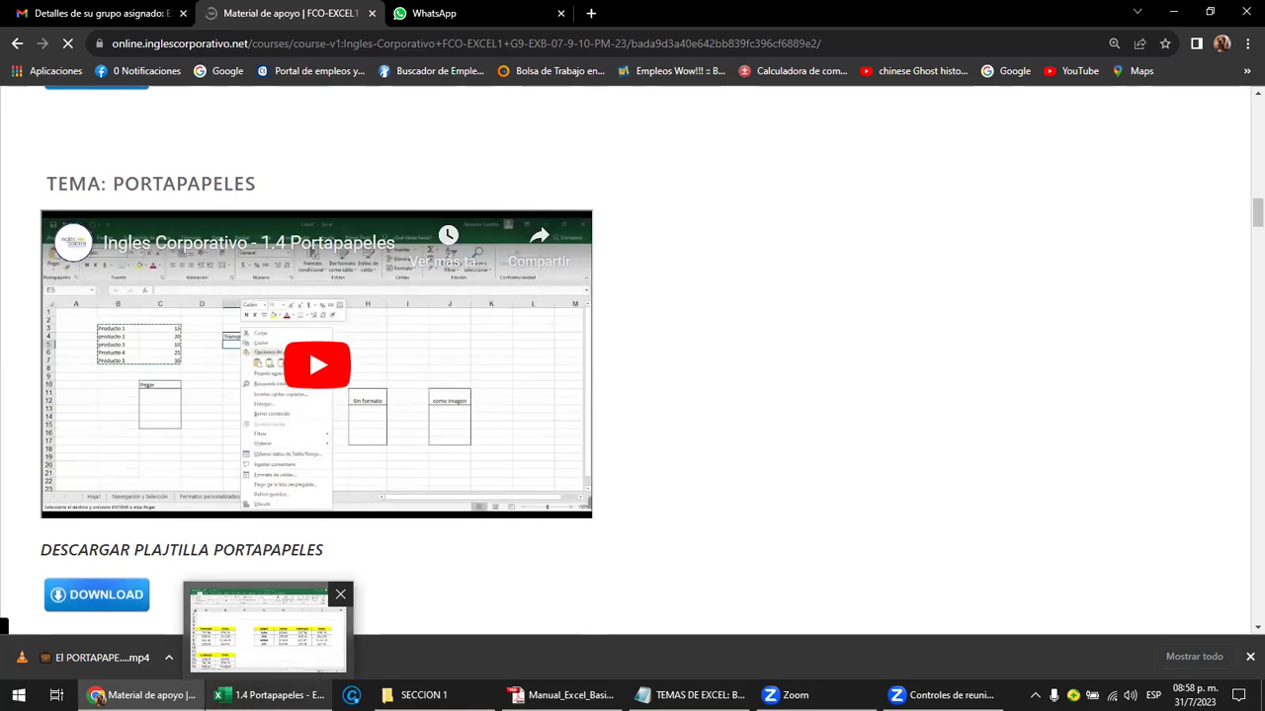
mouse_move(791, 695)
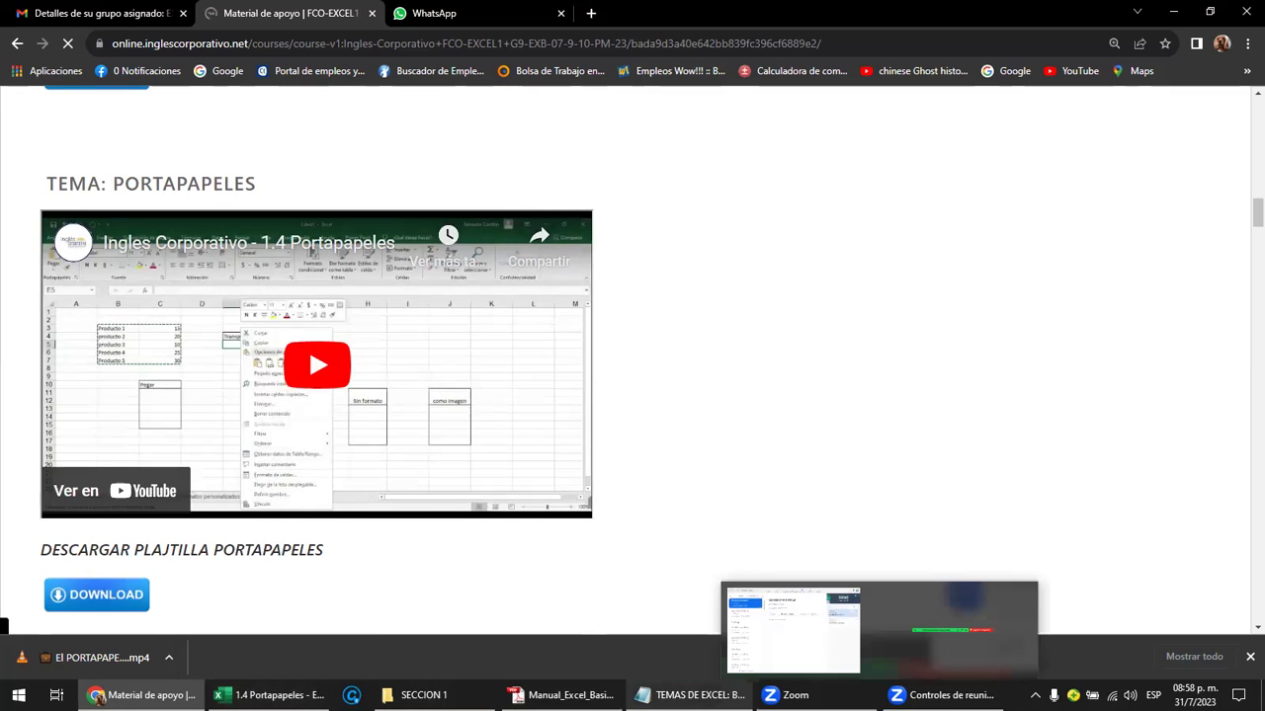
key(alt+Tab)
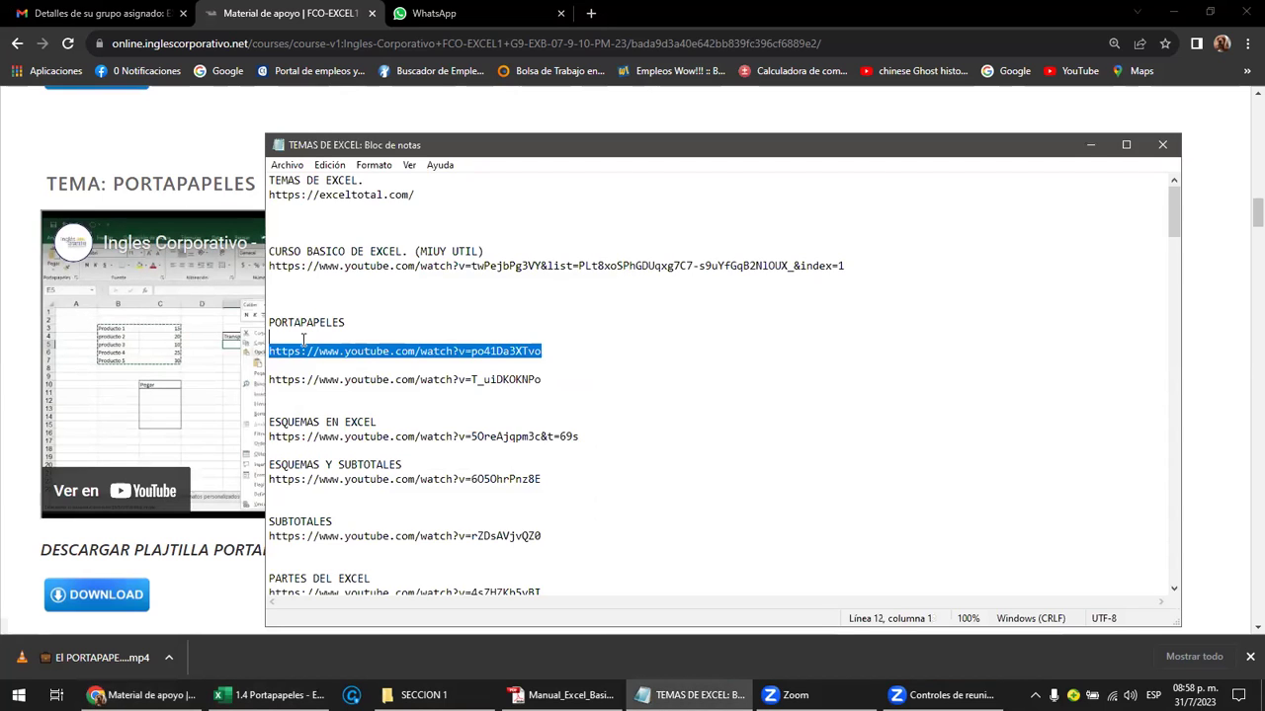
key(shift+Up)
key(ctrl+c)
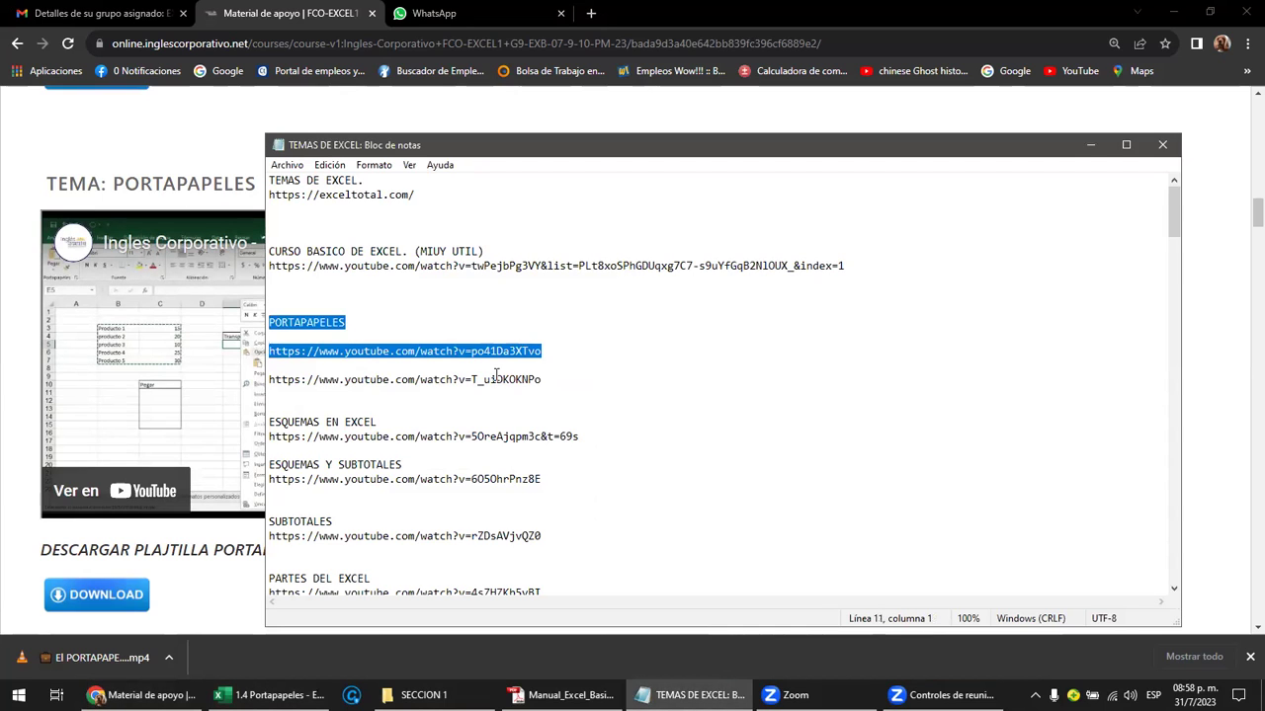
mouse_move(149, 694)
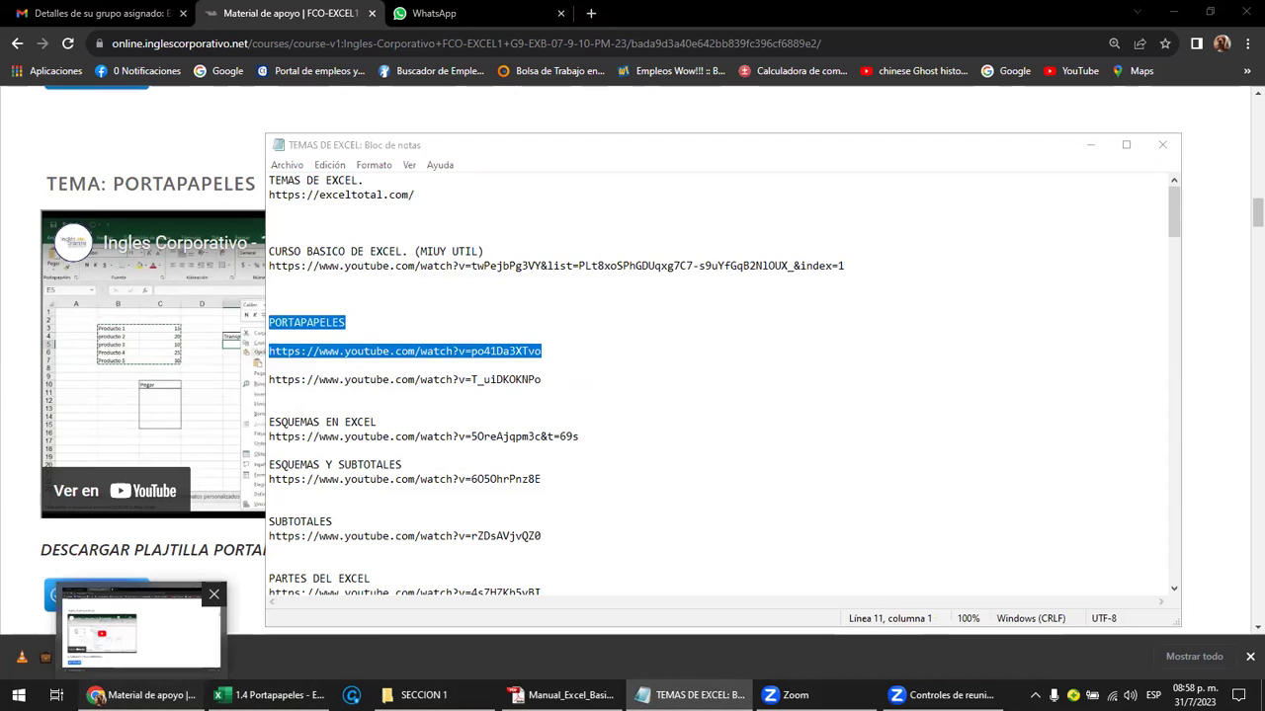
click(224, 632)
click(458, 15)
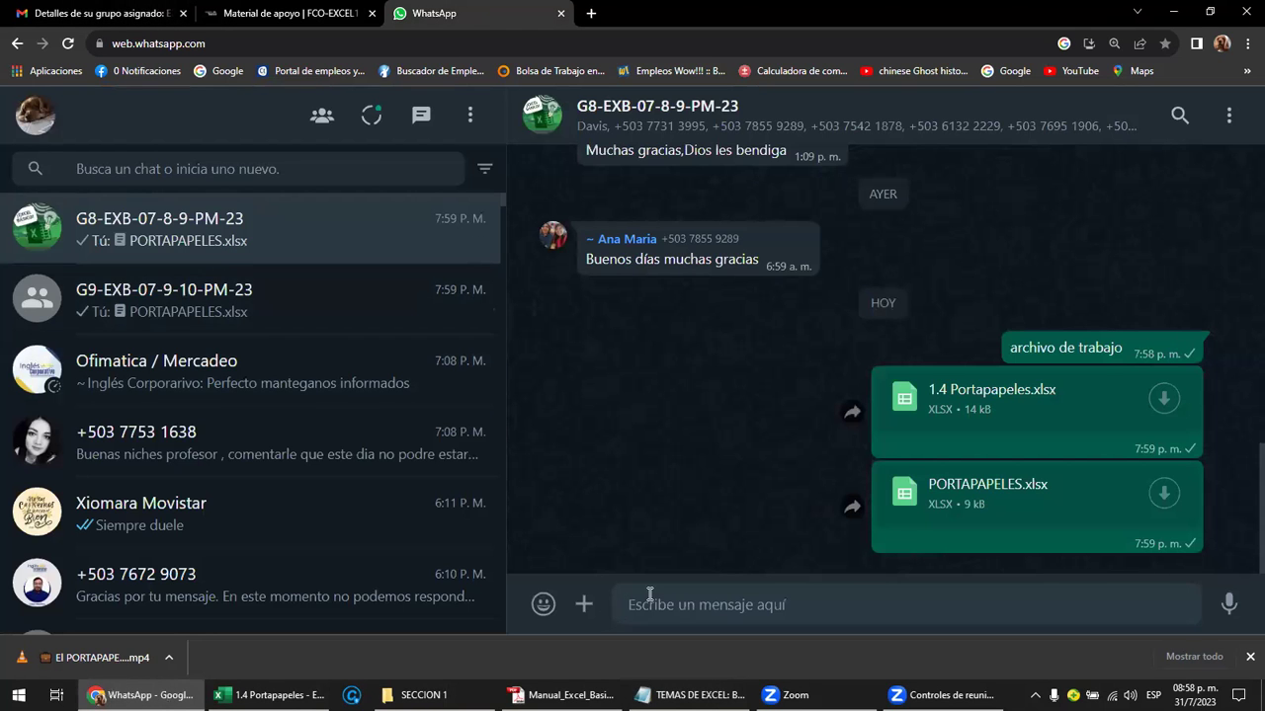
Post the PORTAPAPELES heading and YouTube link to the class group, then show Gmail
key(ctrl+v)
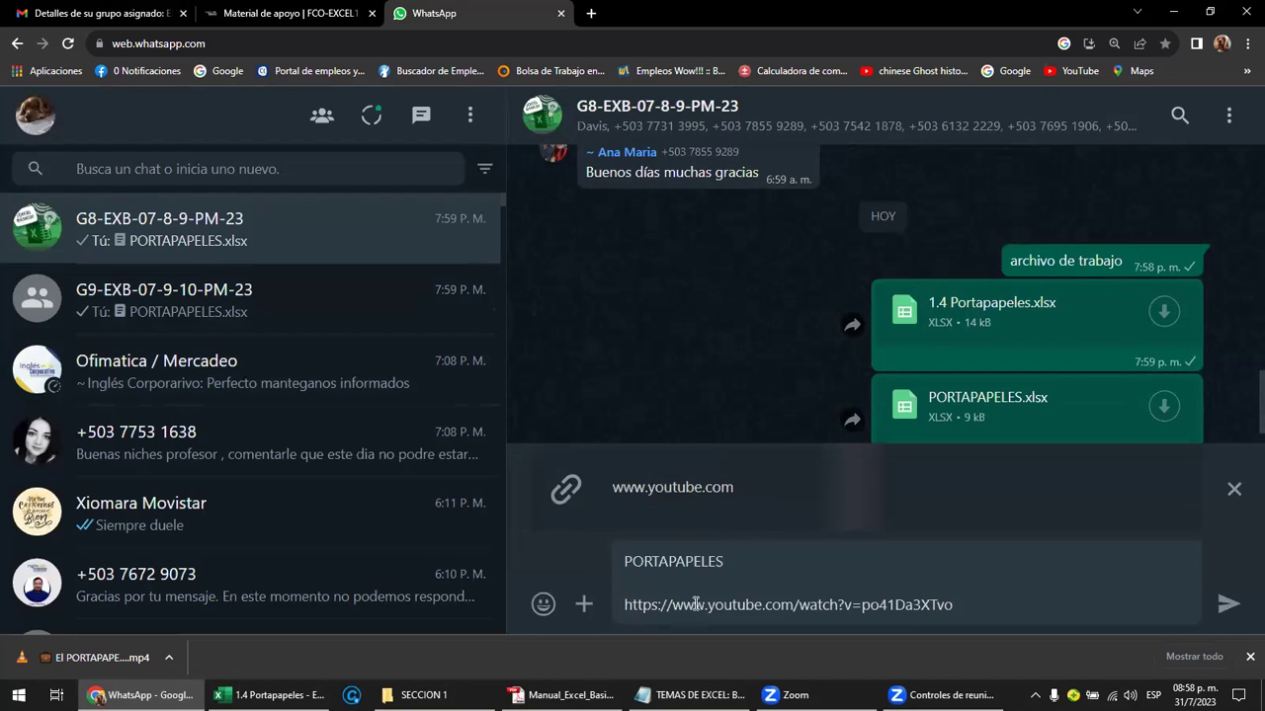
key(Return)
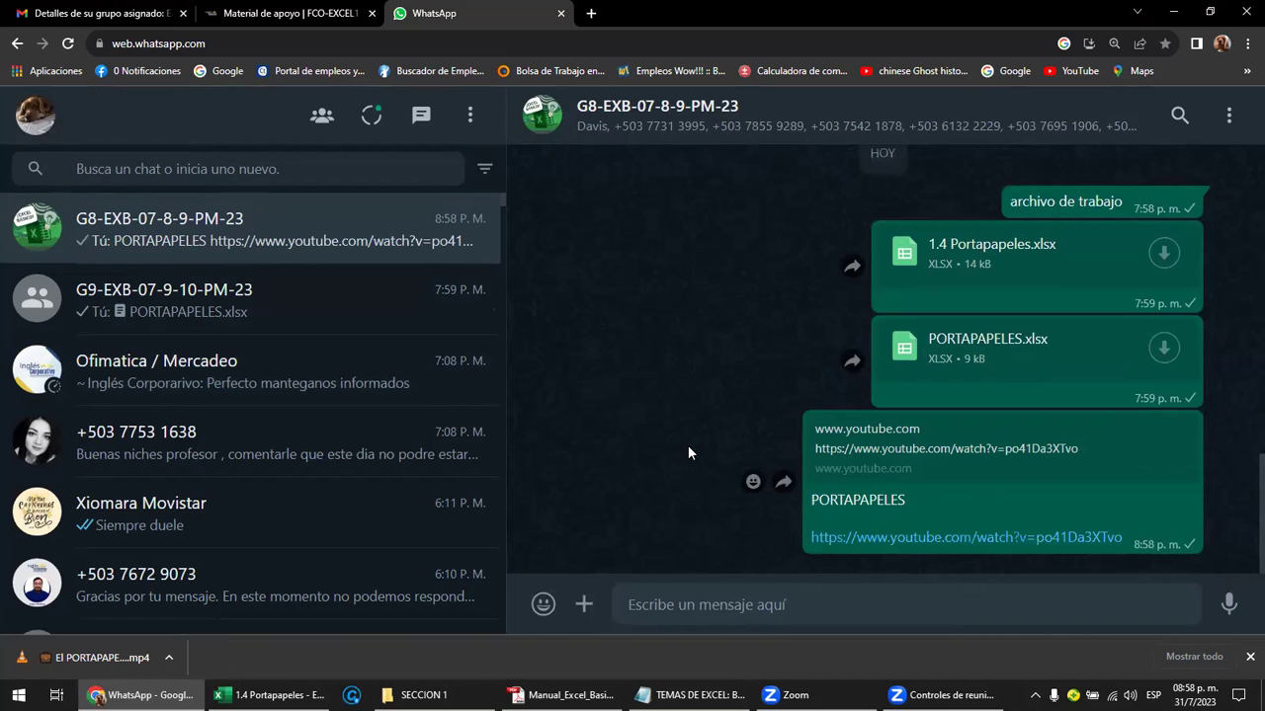
click(103, 13)
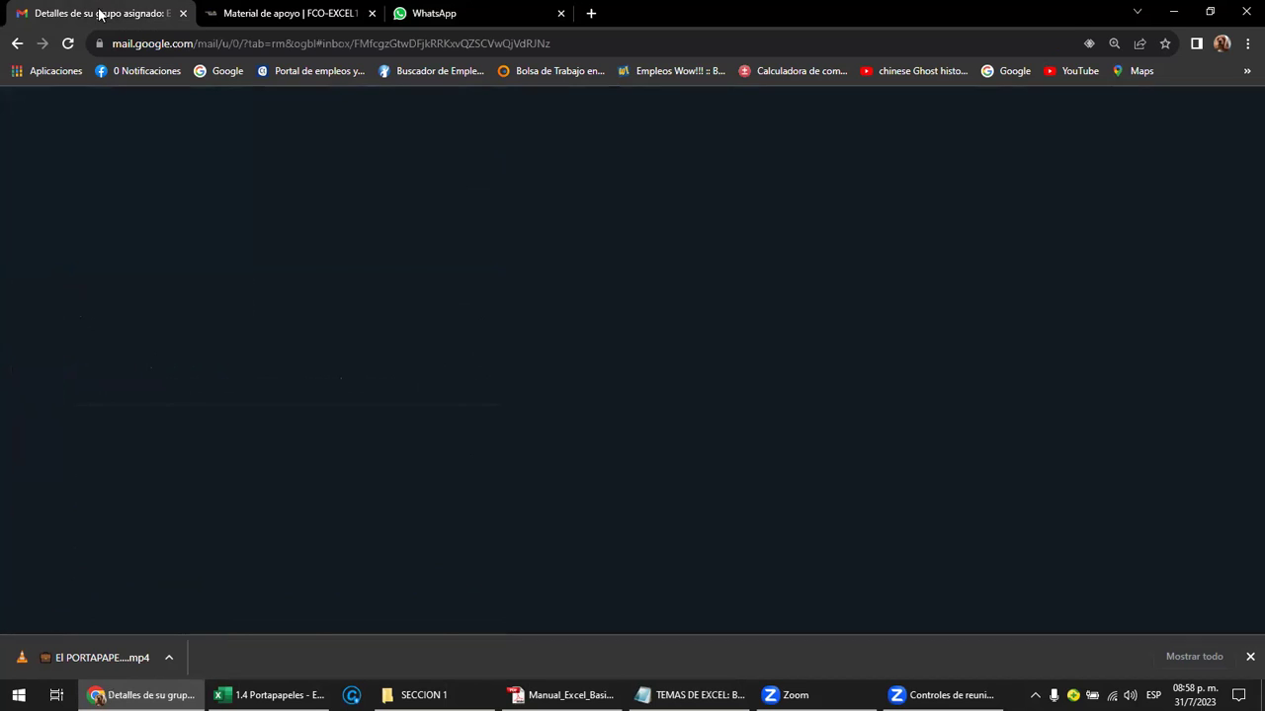
Minimize Chrome, the Notepad notes and Adobe Reader to reveal the 1.4 Portapapeles workbook
click(1172, 11)
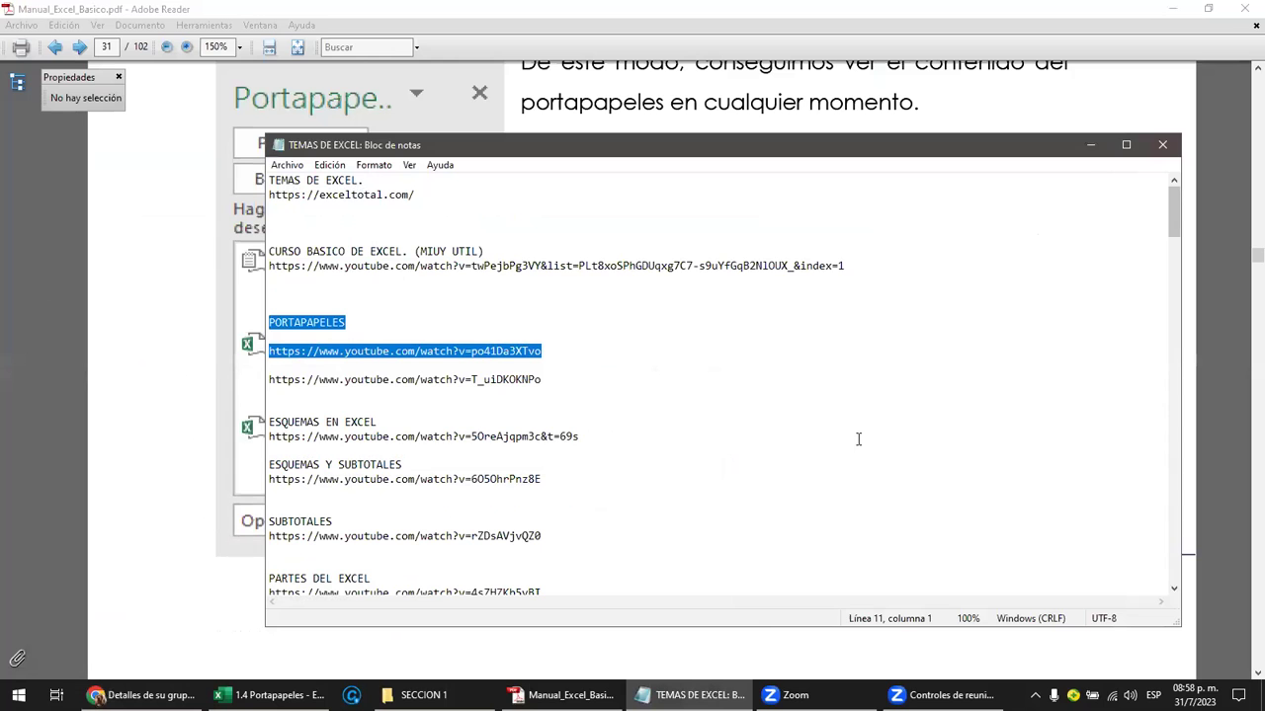
click(1089, 144)
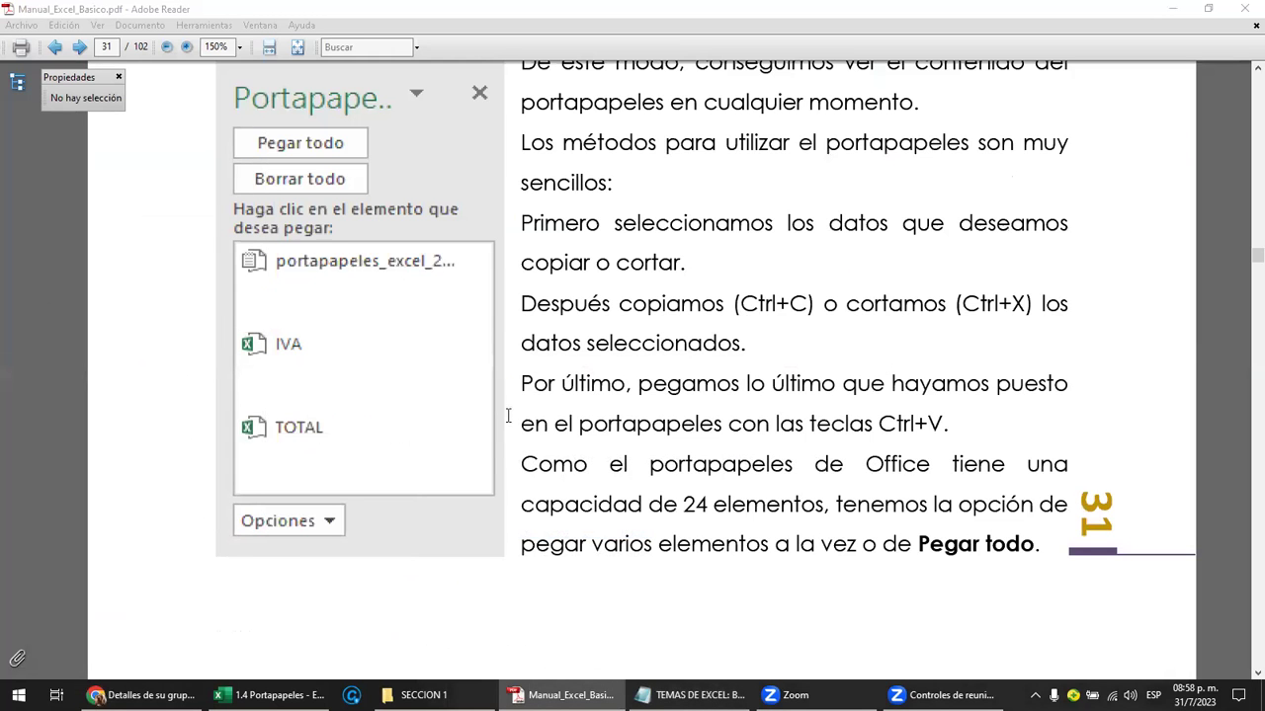
scroll(508, 415, up, 2)
scroll(508, 415, up, 3)
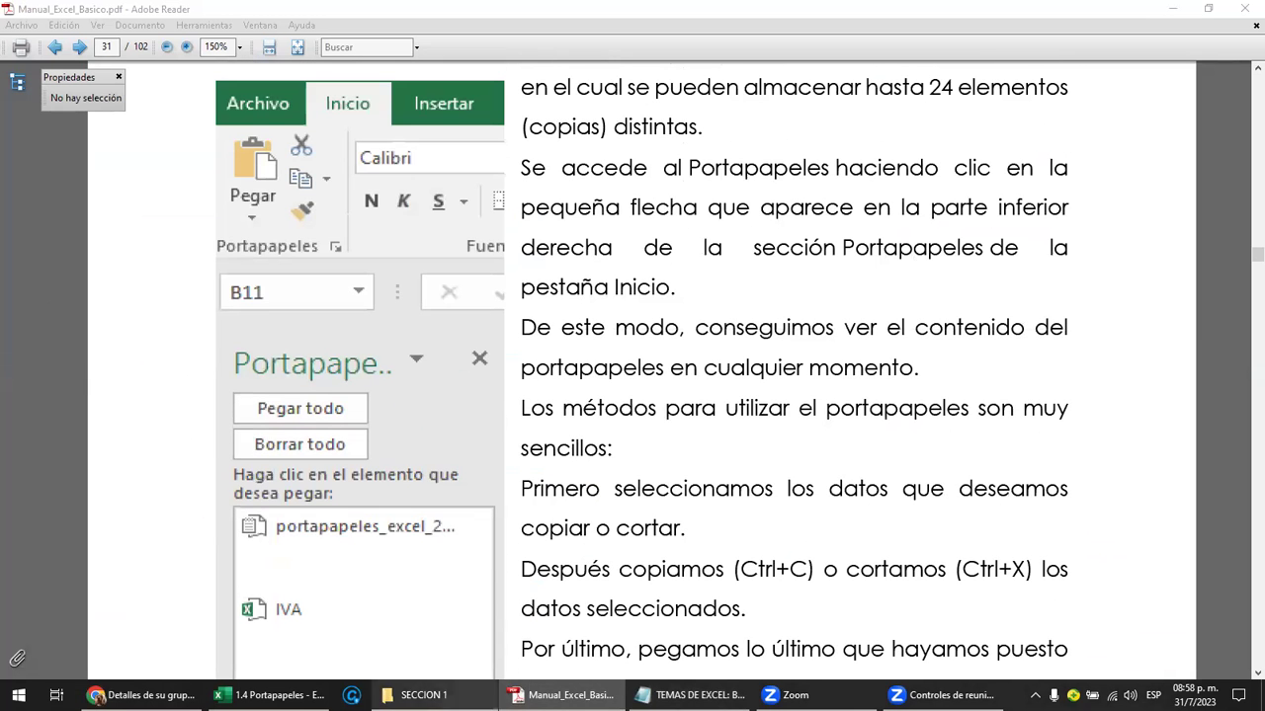
click(1176, 9)
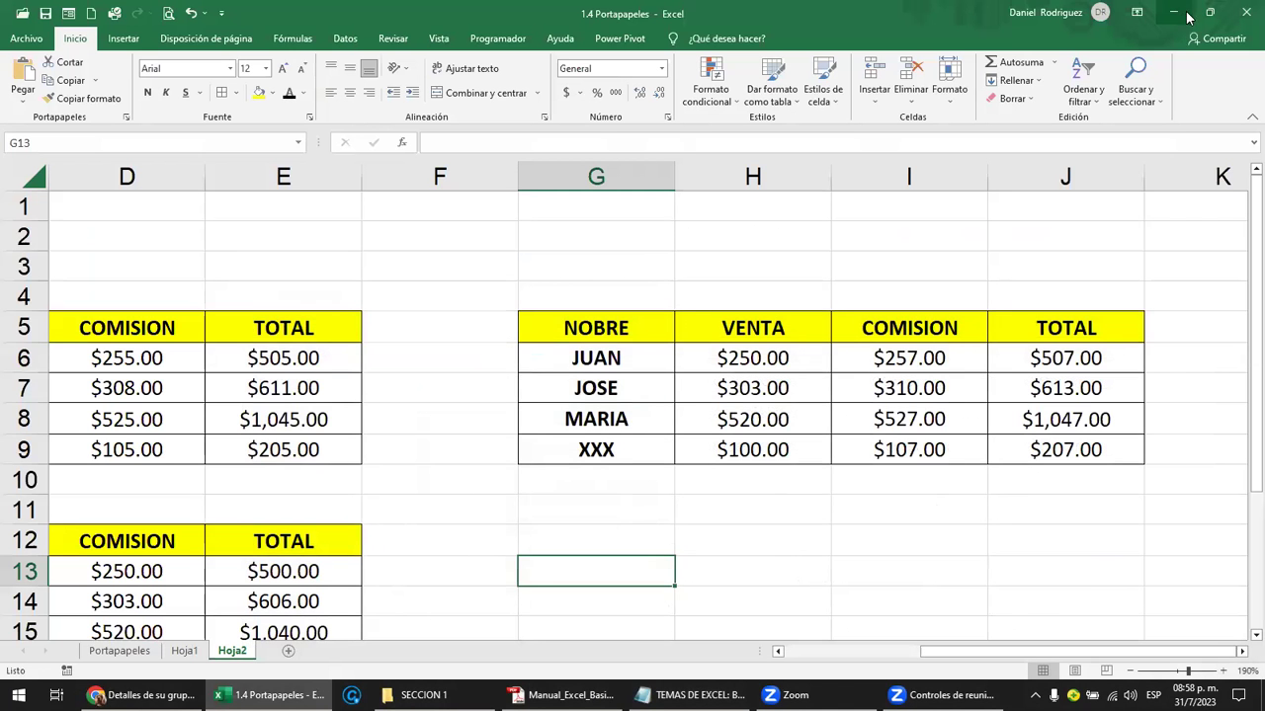
Go up to INGLES CORPORATIVO and open FCO CONTROL ASISTENCIA, NOTAS Y VIDEOS CAMPAÑA 07-2023
click(1173, 12)
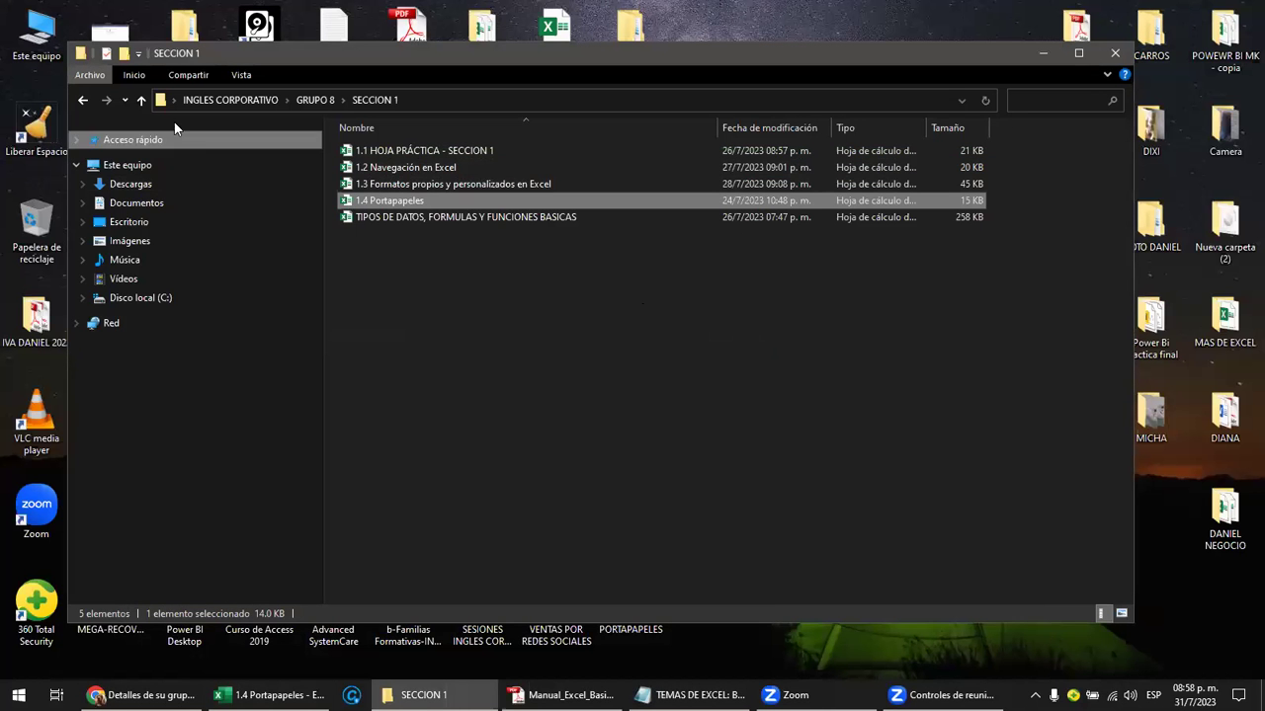
click(139, 100)
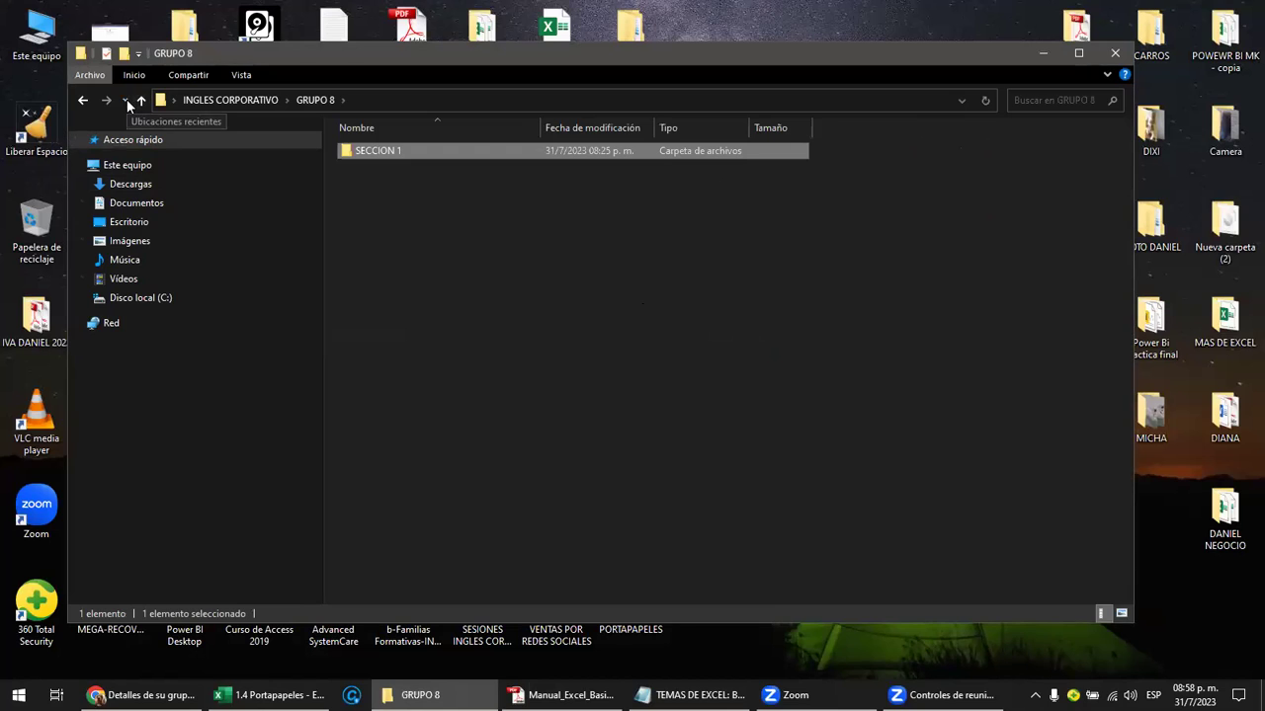
click(139, 101)
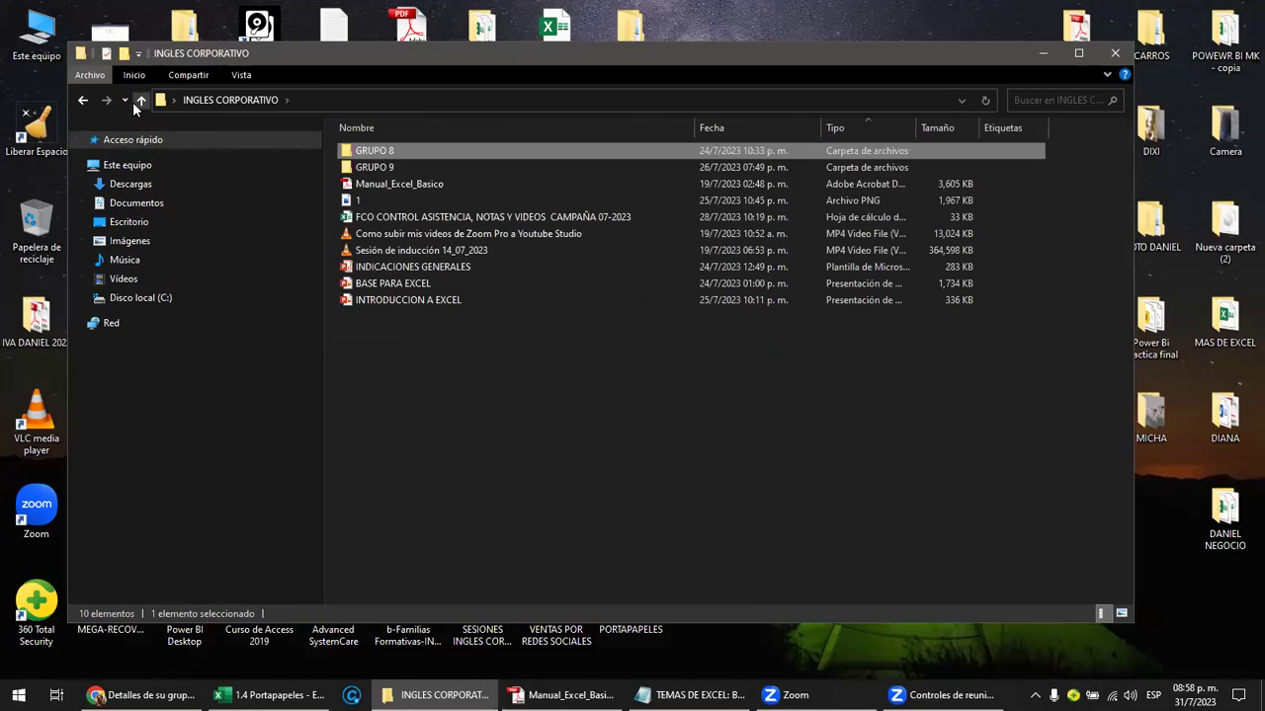
double_click(400, 216)
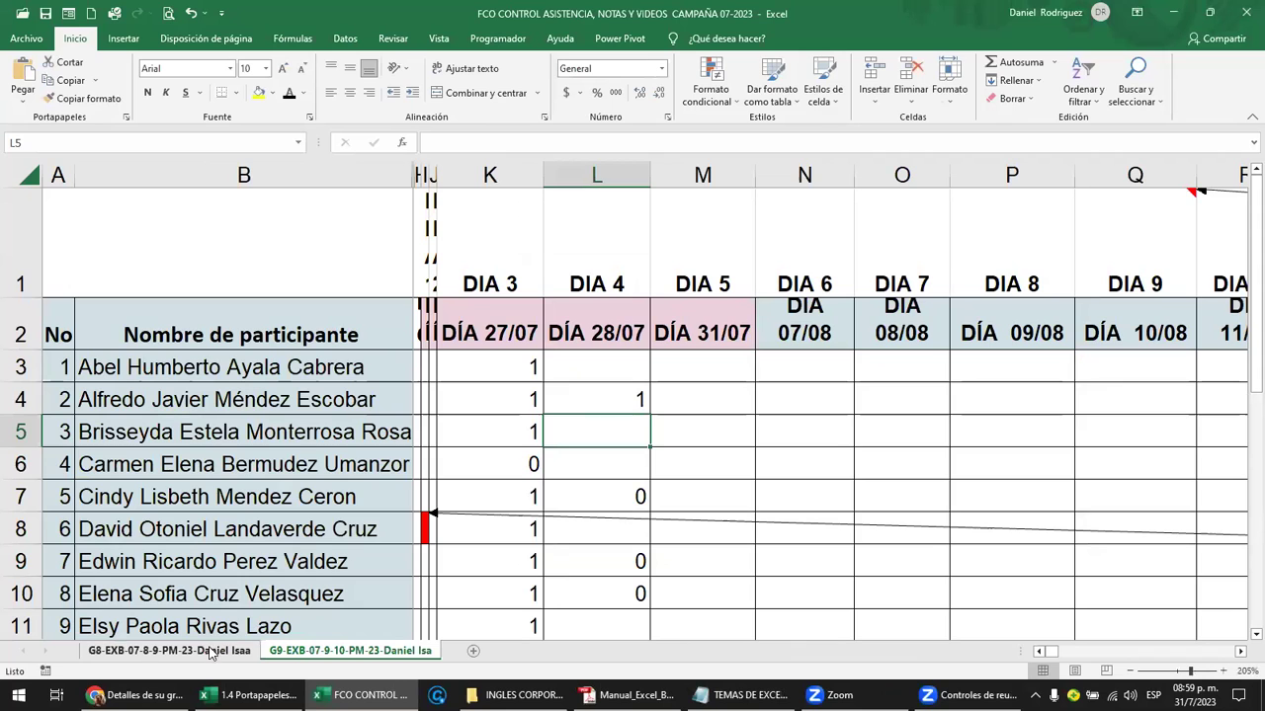
View the G8-EXB attendance sheet from the top, select M3, then leave the workbook
click(209, 652)
scroll(658, 375, up, 3)
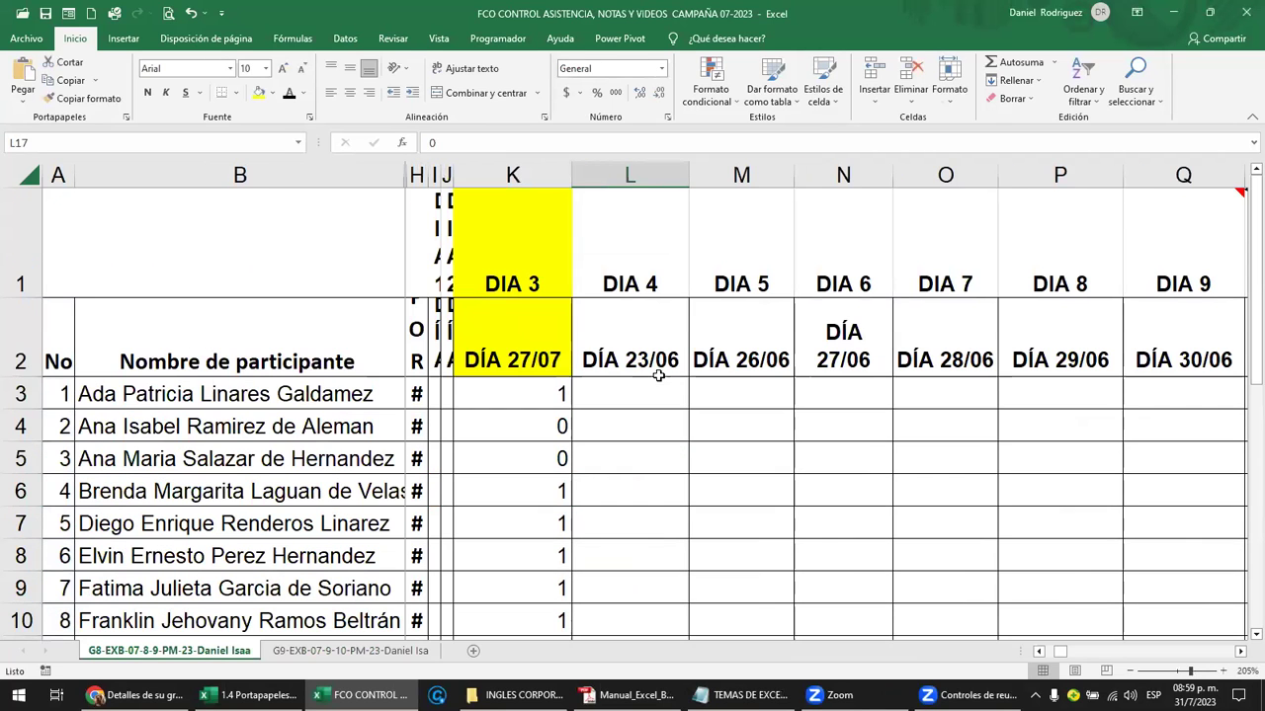
click(748, 386)
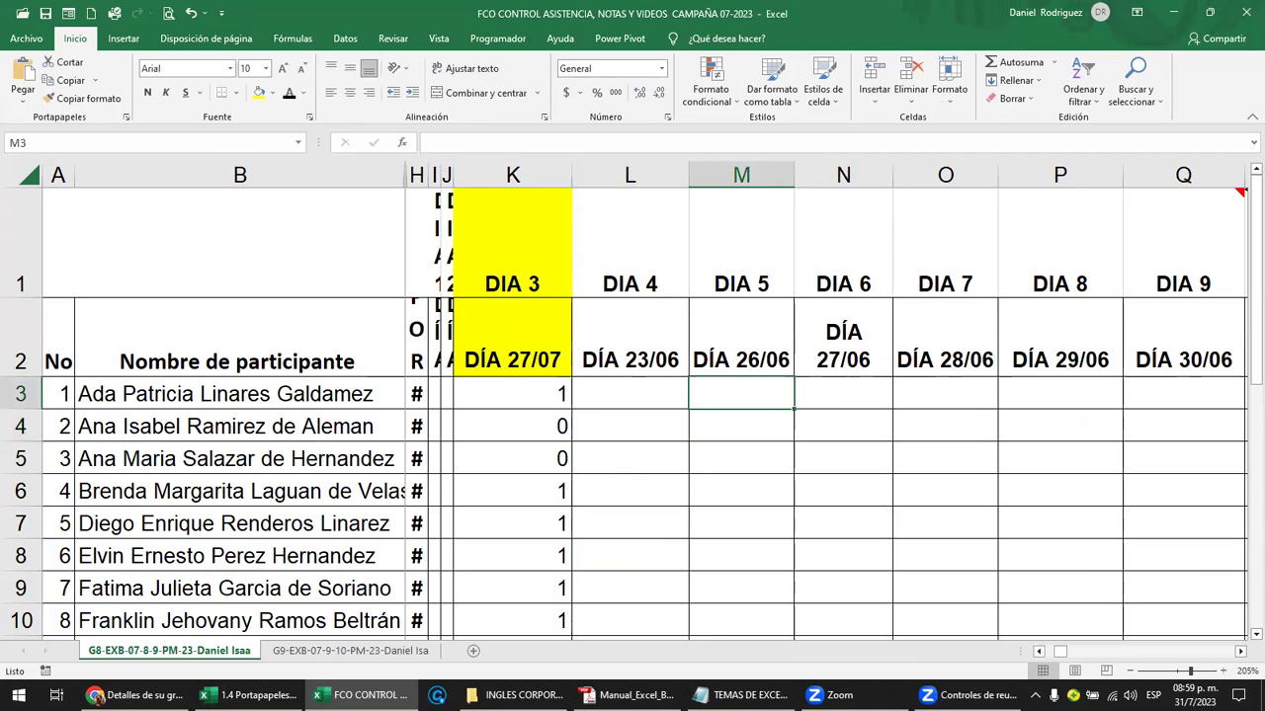
mouse_move(628, 694)
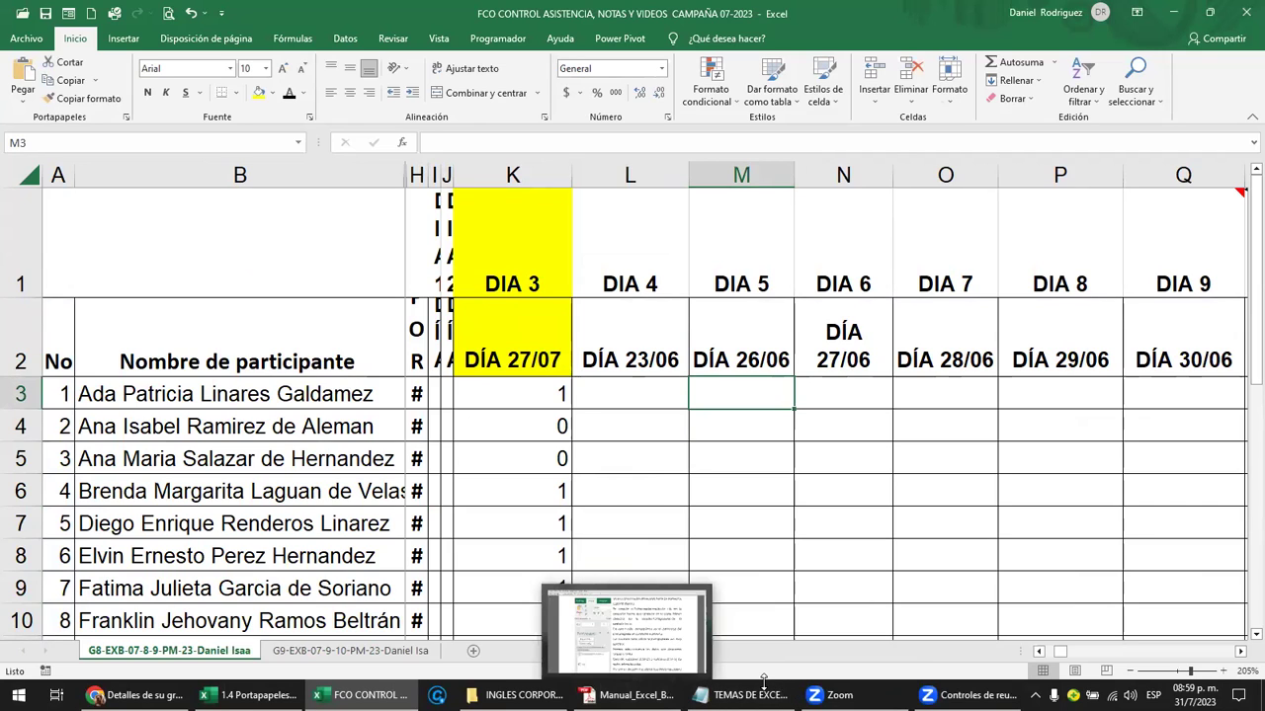
click(764, 682)
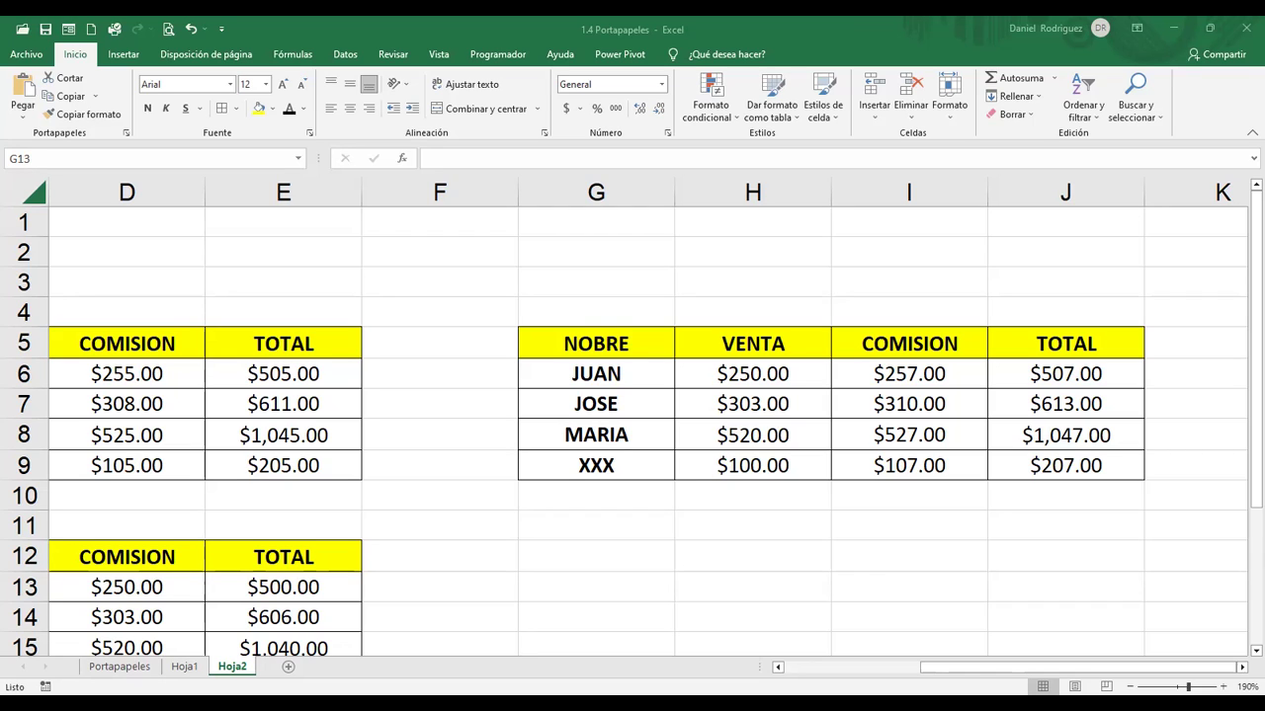
Select H4, then close 1.4 Portapapeles.xlsx choosing No guardar to discard changes
click(766, 311)
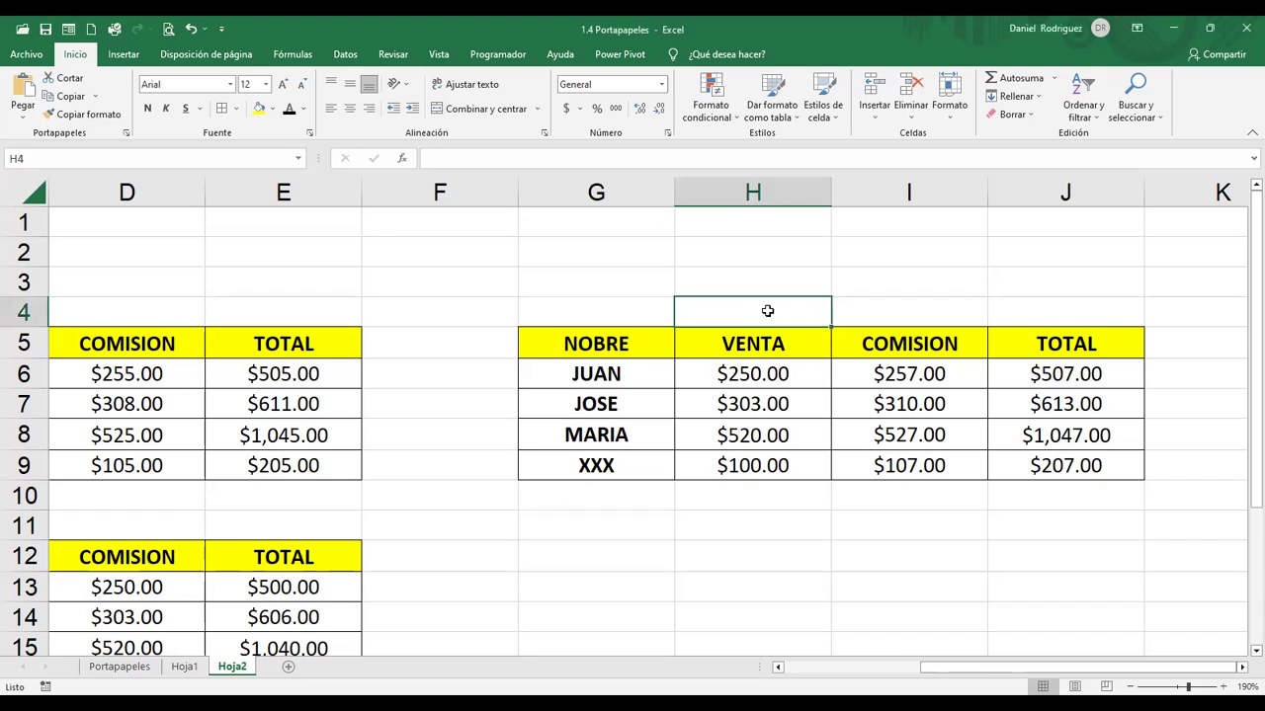
click(1243, 33)
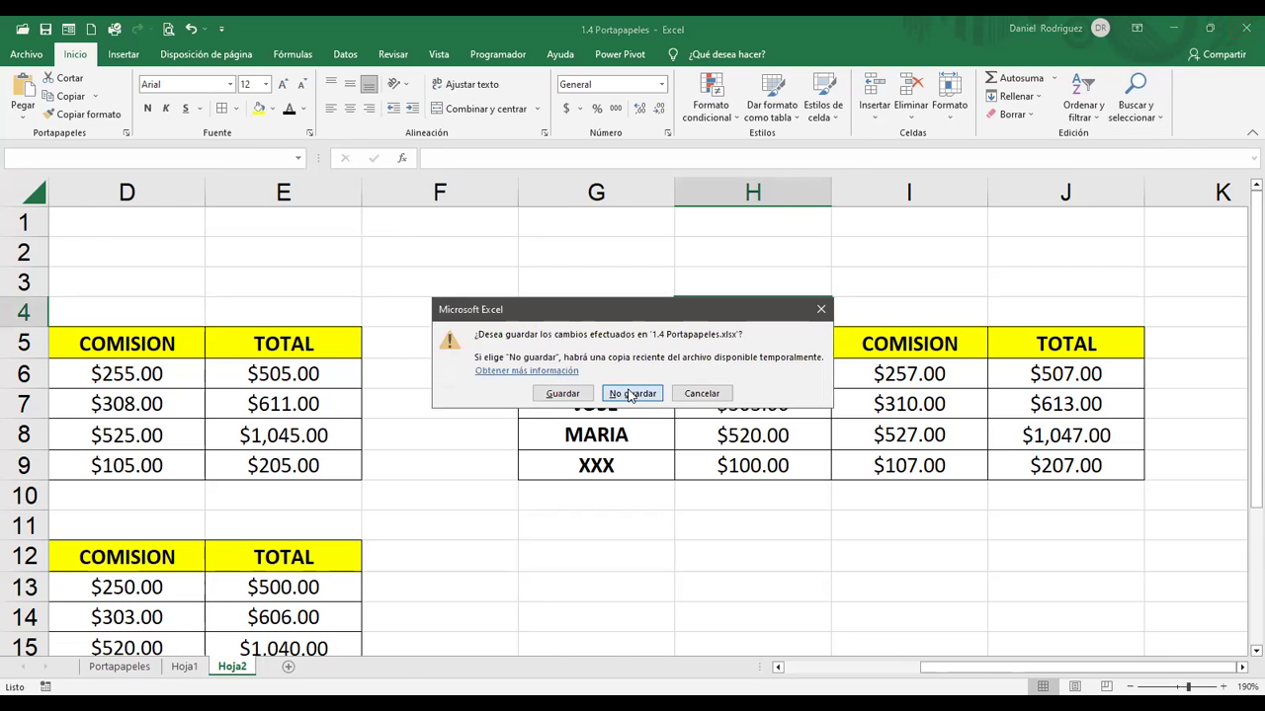
click(630, 393)
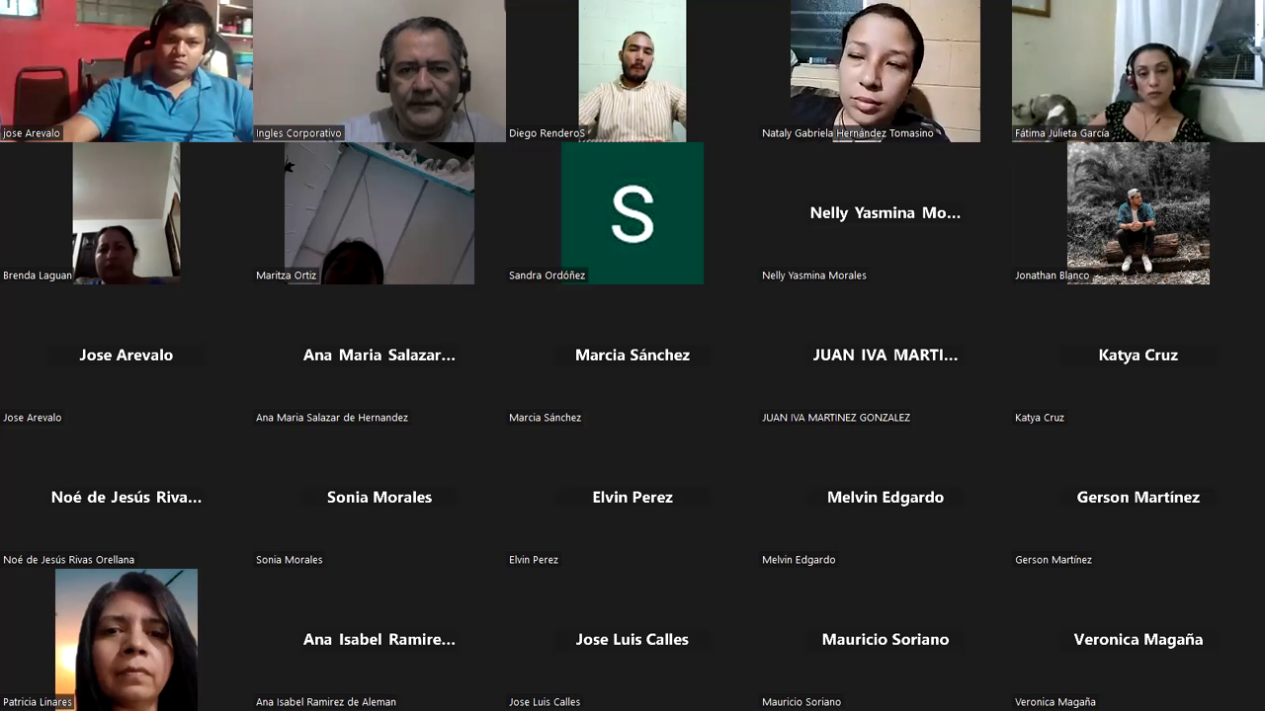